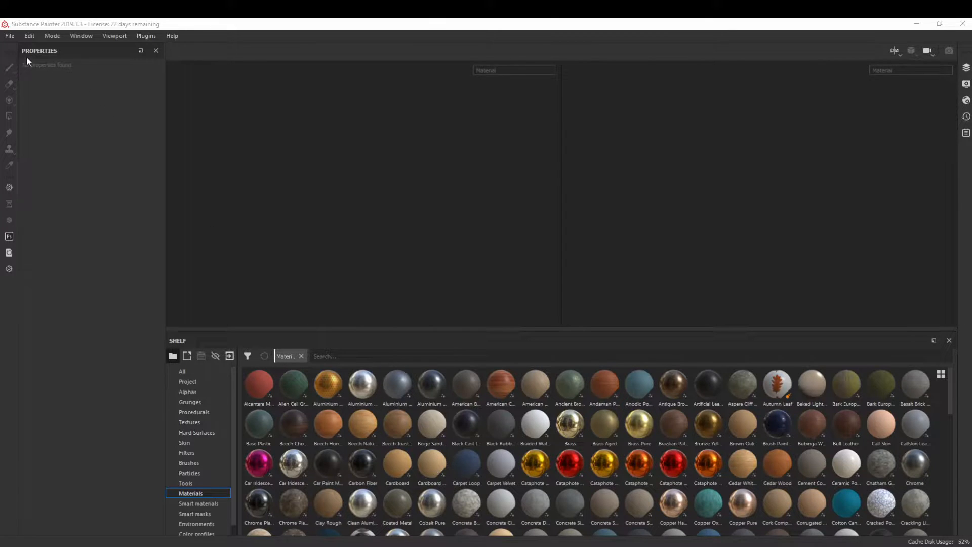
pyautogui.click(10, 36)
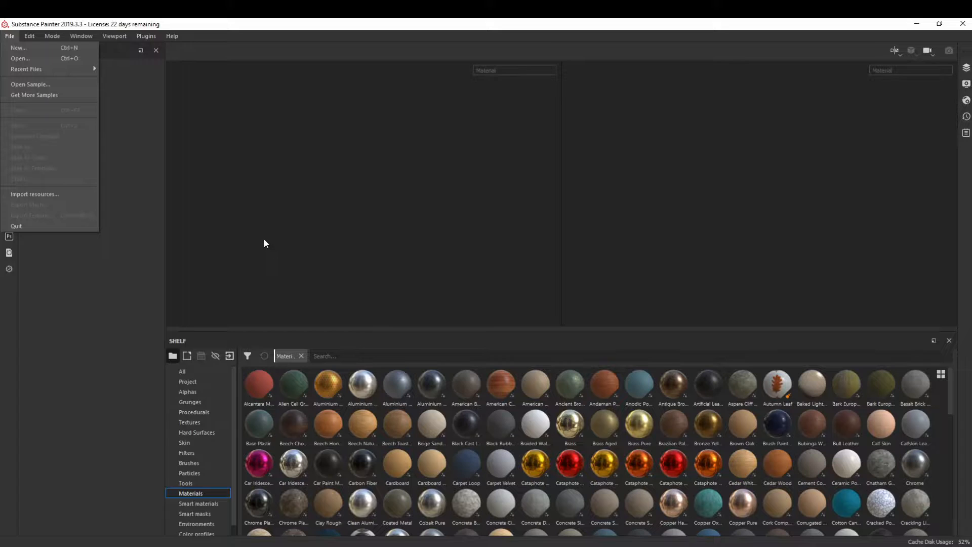
pyautogui.click(53, 48)
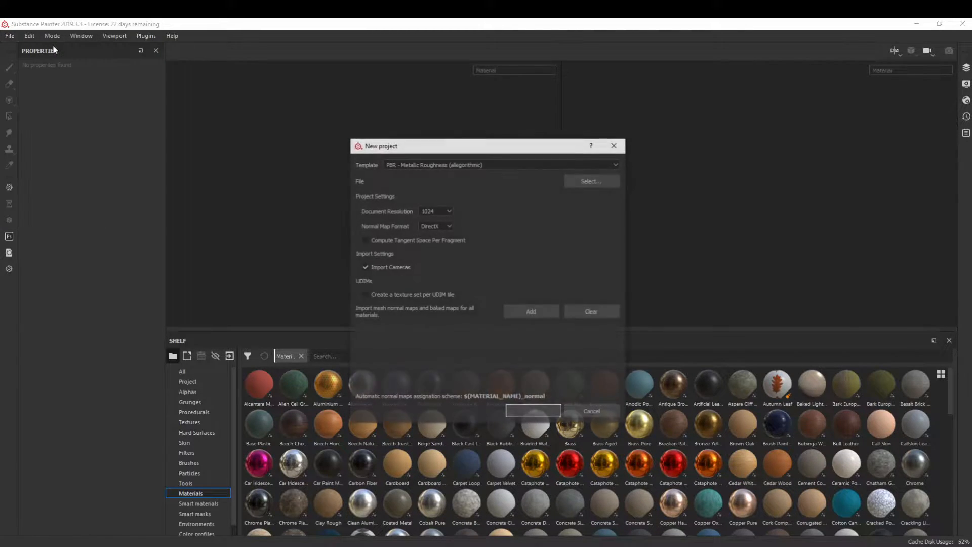
pyautogui.click(431, 213)
pyautogui.click(427, 239)
pyautogui.click(438, 210)
pyautogui.click(432, 245)
pyautogui.click(599, 182)
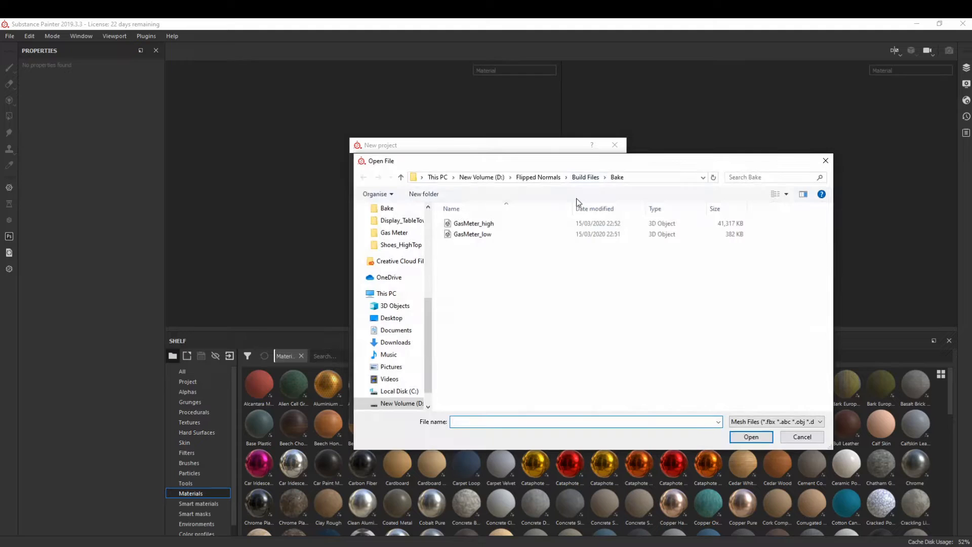
pyautogui.moveTo(425, 319); pyautogui.dragTo(451, 218)
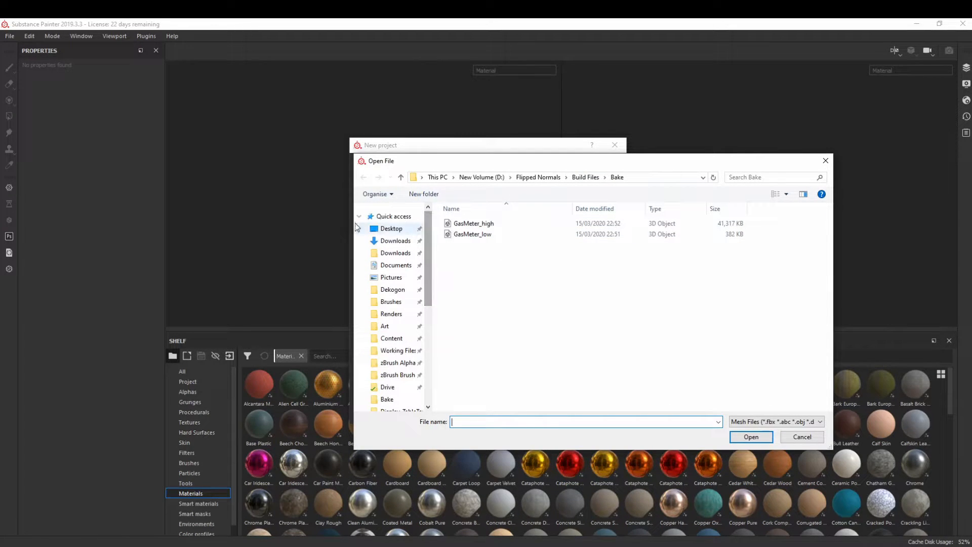
pyautogui.click(359, 216)
pyautogui.click(489, 235)
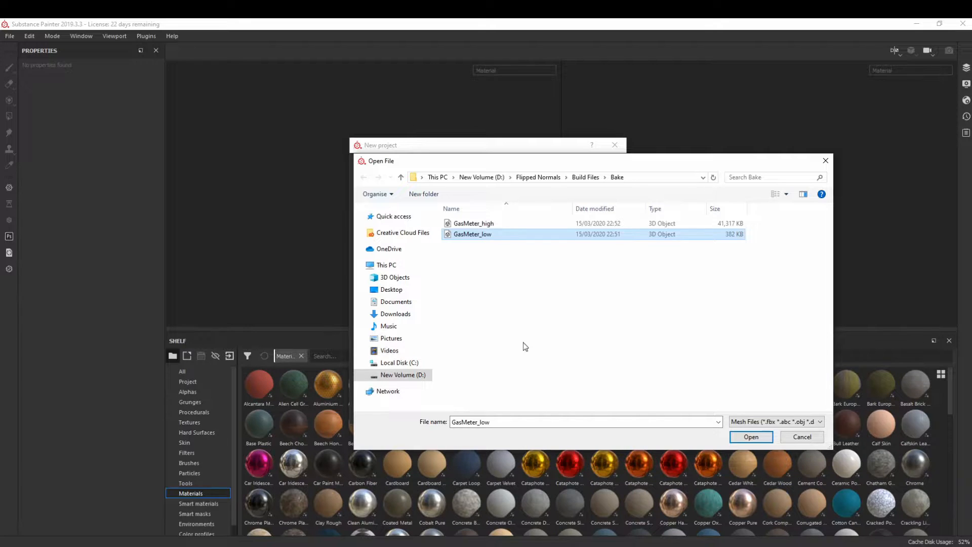
pyautogui.click(767, 443)
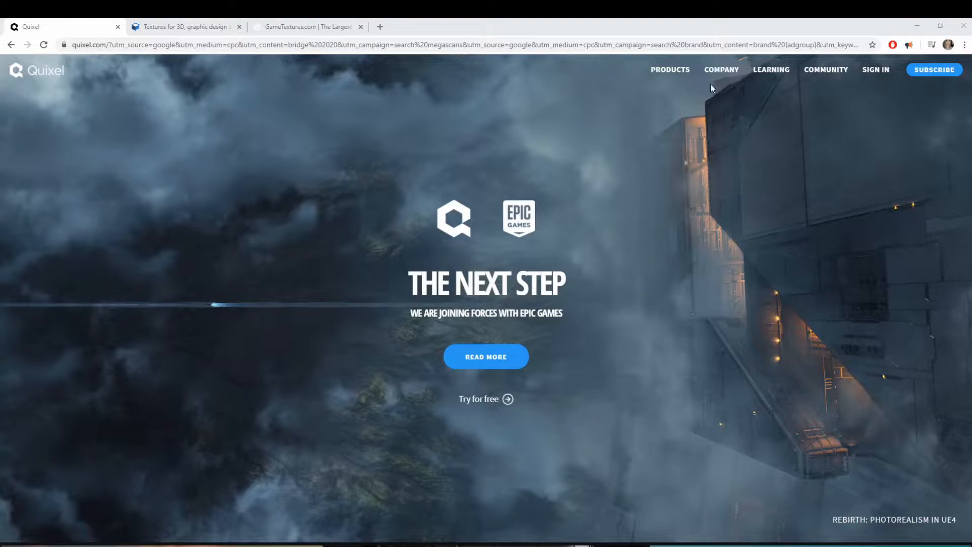
# - In the web browser, look over the Quixel Megascans page and the Textures.com home page as texture sources
pyautogui.moveTo(678, 79)
pyautogui.click(636, 106)
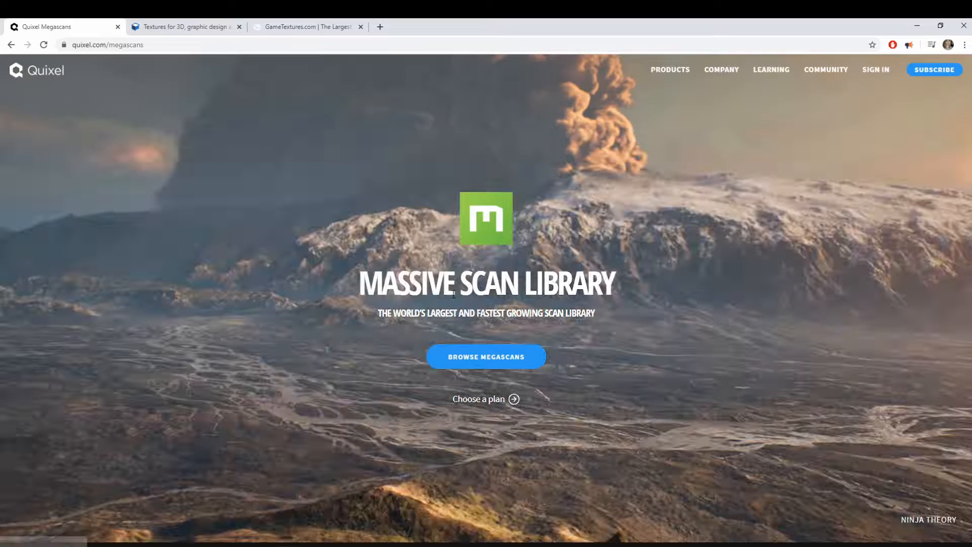
pyautogui.scroll(-6, 490, 361)
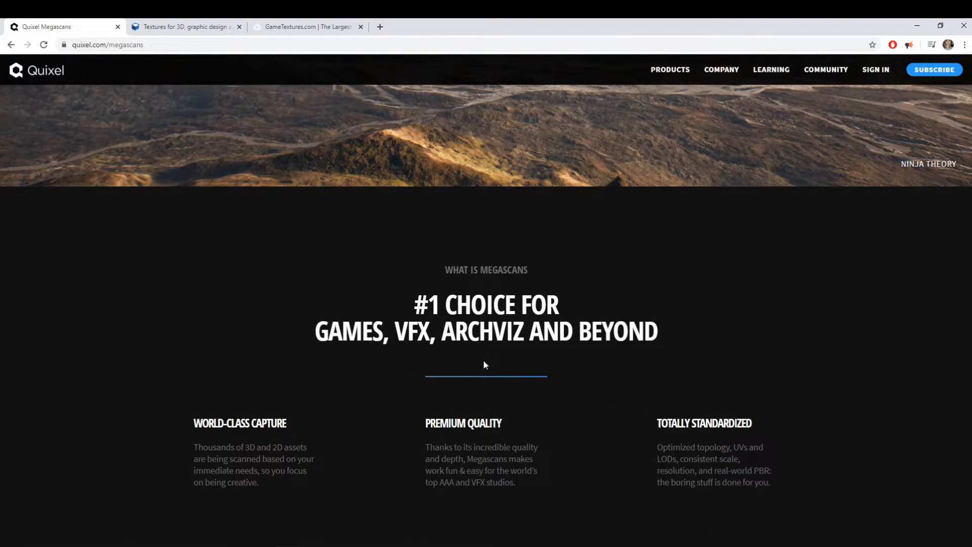
pyautogui.scroll(6, 186, 112)
pyautogui.click(184, 26)
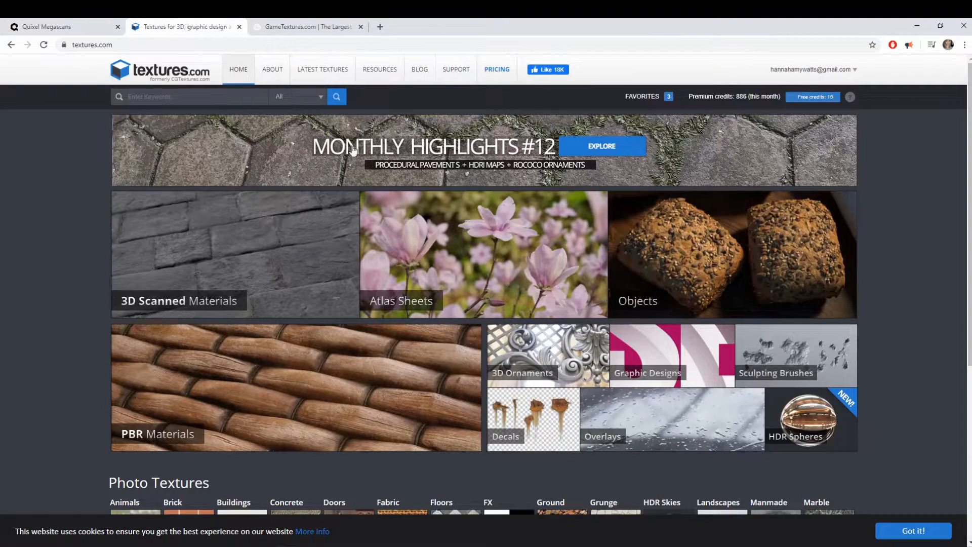
pyautogui.scroll(-3, 537, 141)
pyautogui.scroll(3, 464, 341)
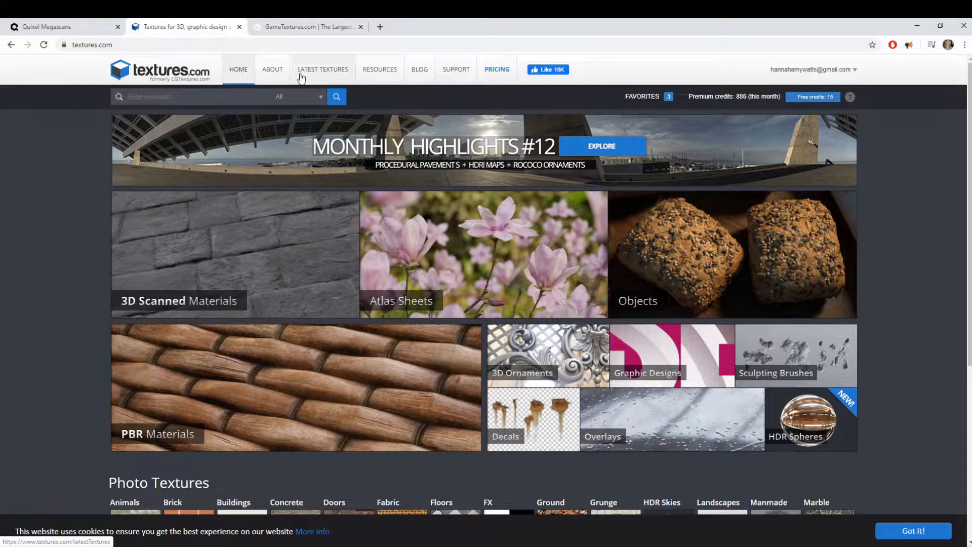
# - Browse the newest materials in the GameTextures library
pyautogui.click(318, 26)
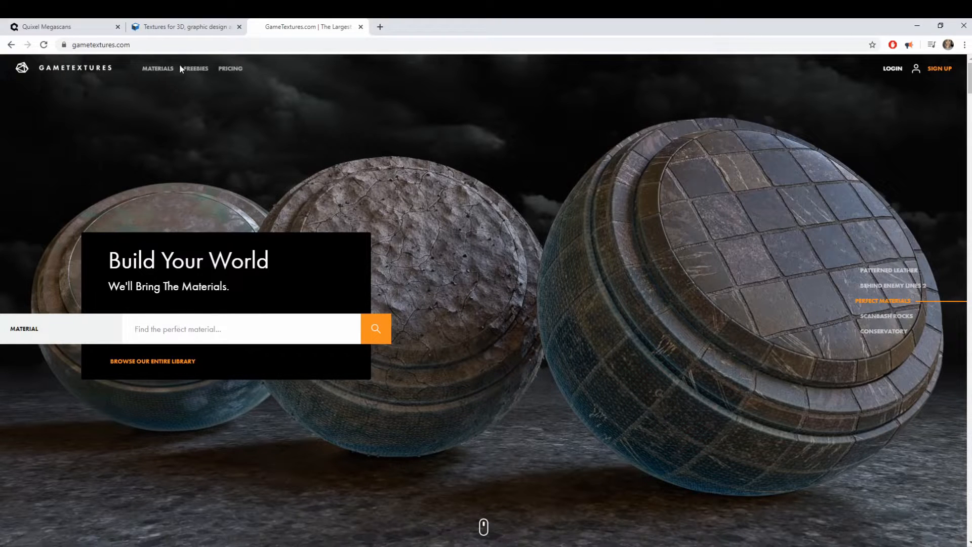
pyautogui.click(160, 72)
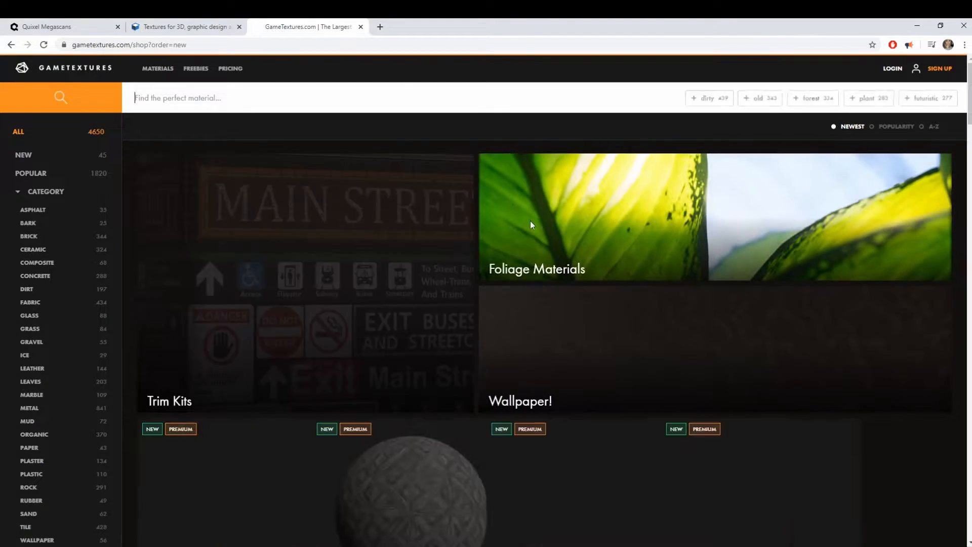
pyautogui.scroll(-12, 539, 232)
pyautogui.scroll(-4, 540, 236)
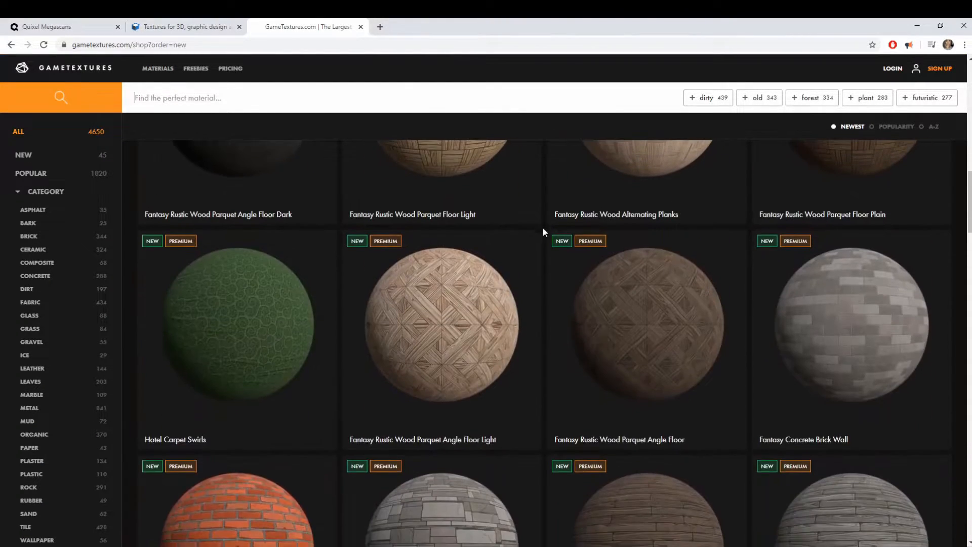
pyautogui.scroll(15, 542, 228)
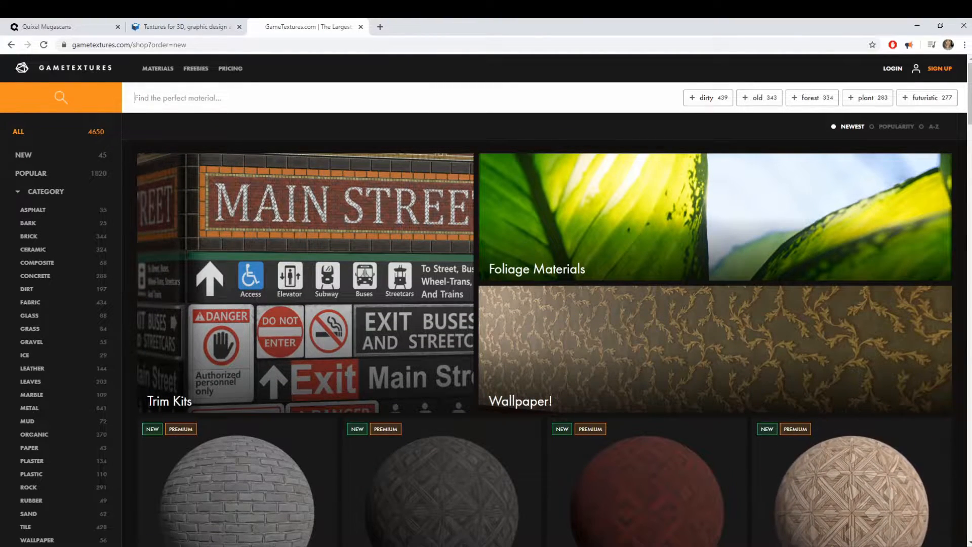
# - Switch to Substance Painter and create a PBR - Metallic Roughness project at 2048 resolution from the GasMeter_low mesh in the Bake folder
pyautogui.hotkey('alt', 'Tab')
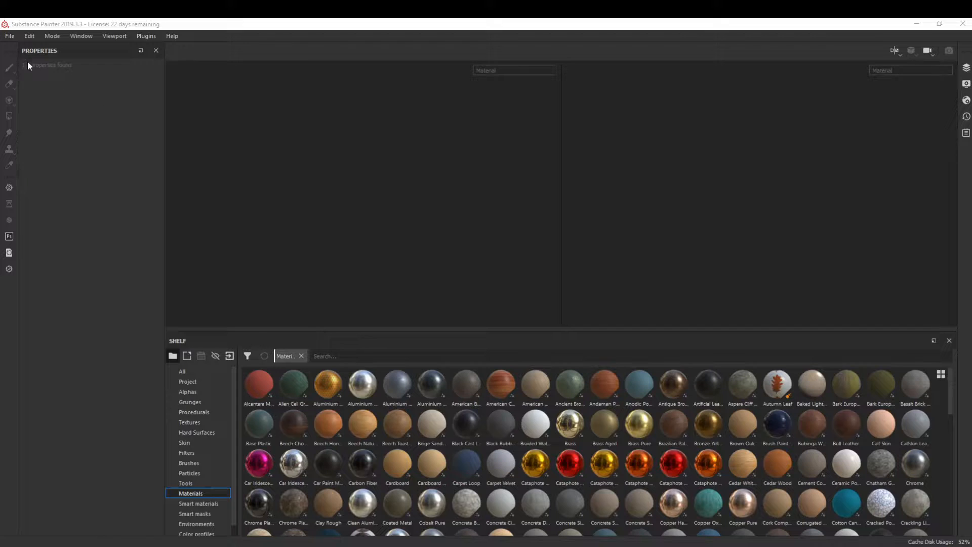
pyautogui.click(10, 36)
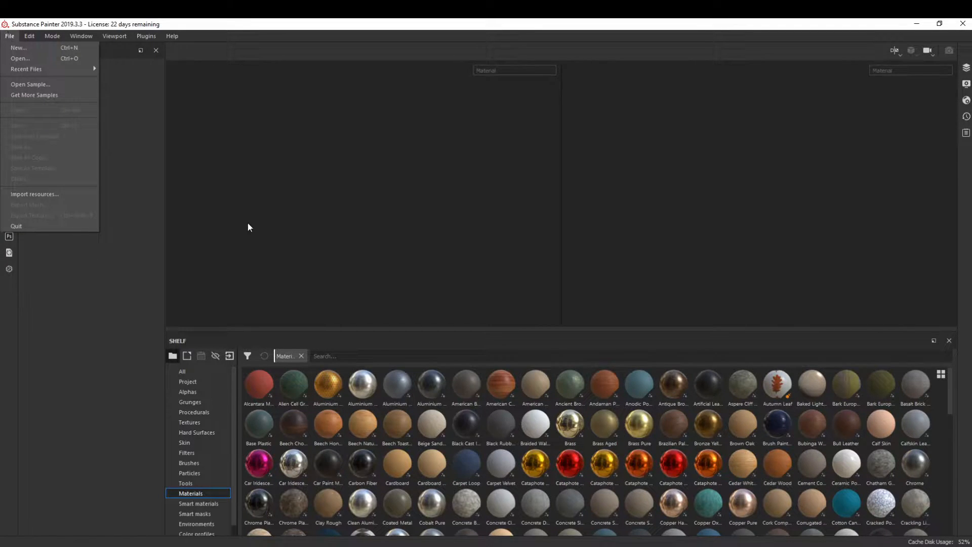
pyautogui.click(53, 45)
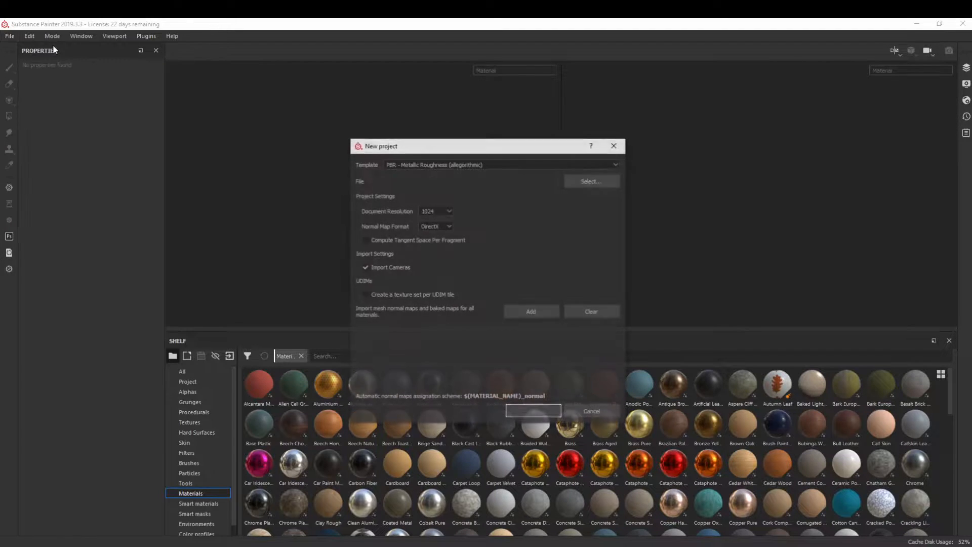
pyautogui.click(430, 211)
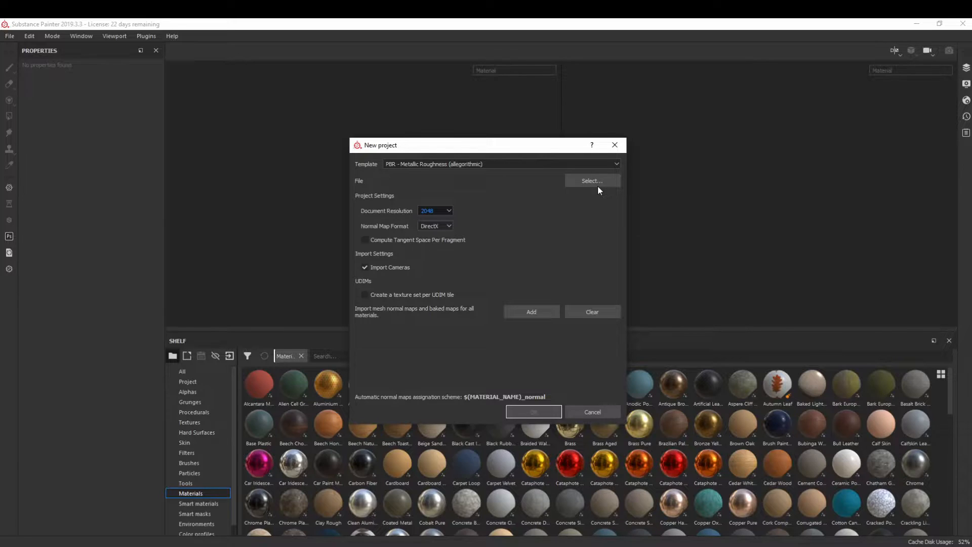
pyautogui.click(597, 185)
pyautogui.click(487, 235)
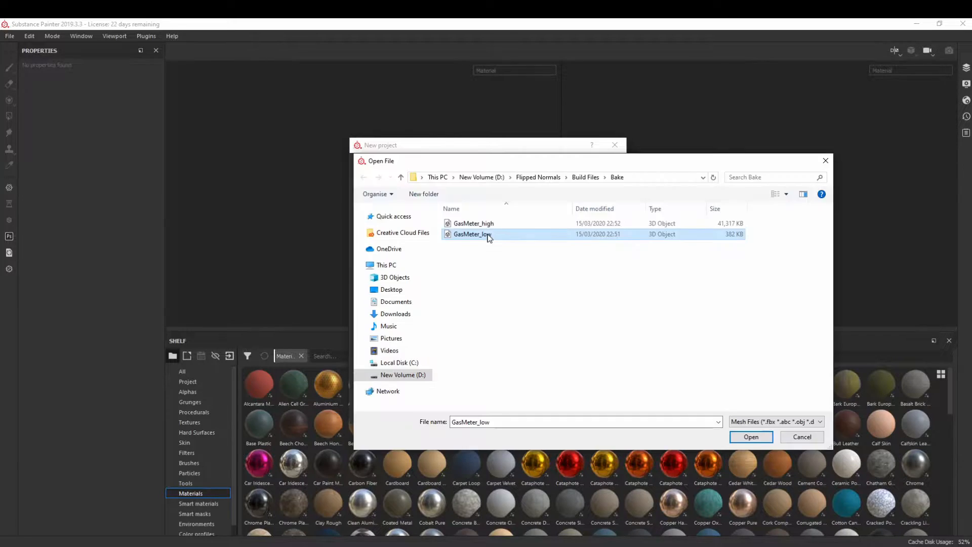
pyautogui.click(765, 441)
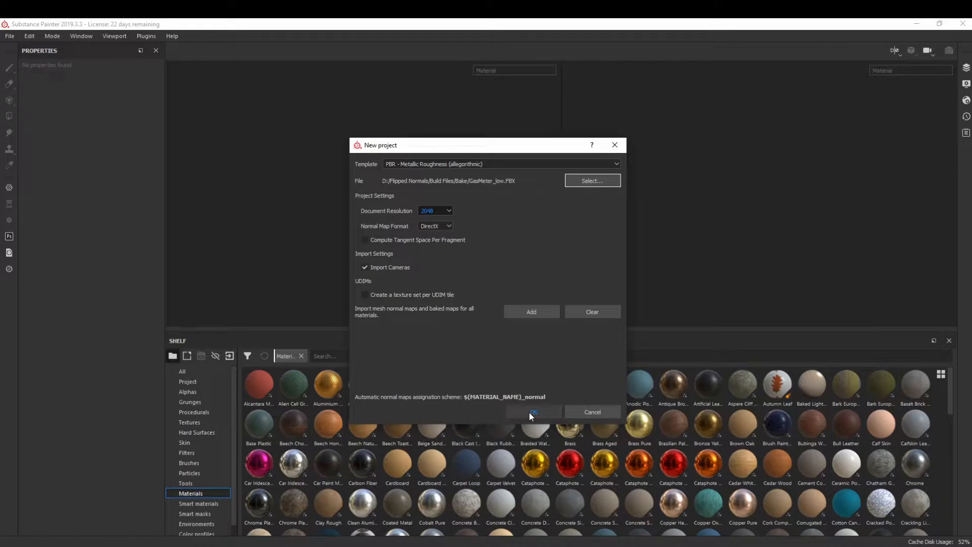
pyautogui.click(529, 412)
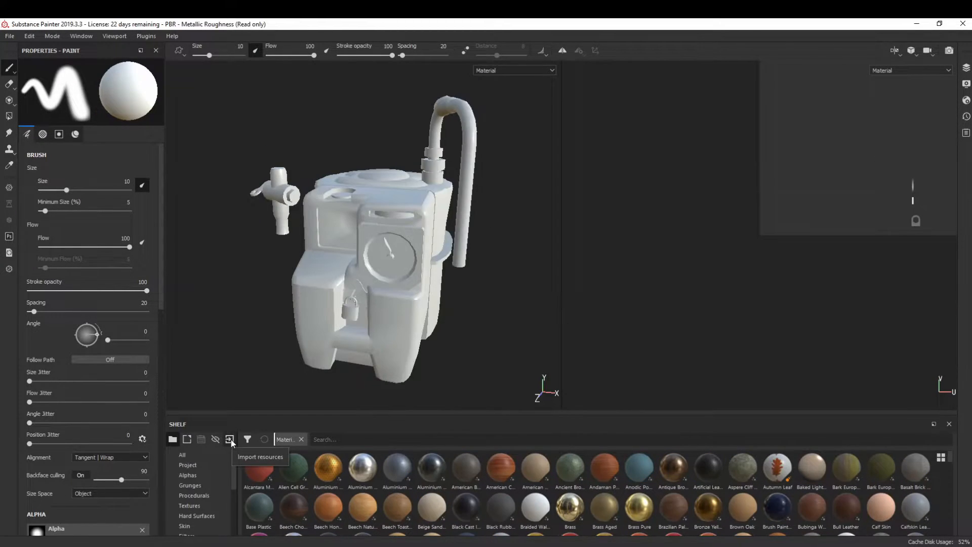
# - Add all eight TX_GasMeter maps from the Build Files Textures folder to the resources for import
pyautogui.click(229, 439)
pyautogui.click(550, 151)
pyautogui.press('Escape')
pyautogui.click(551, 150)
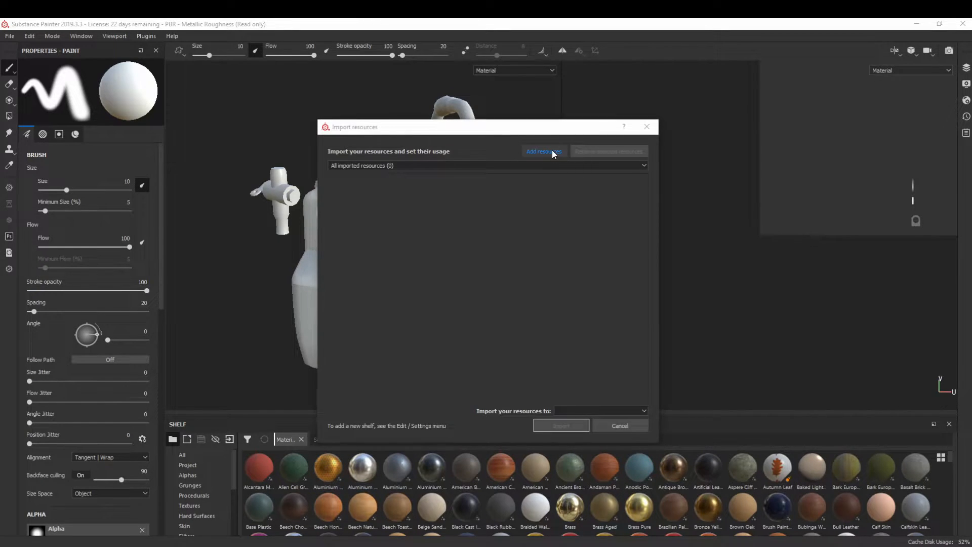
pyautogui.click(553, 158)
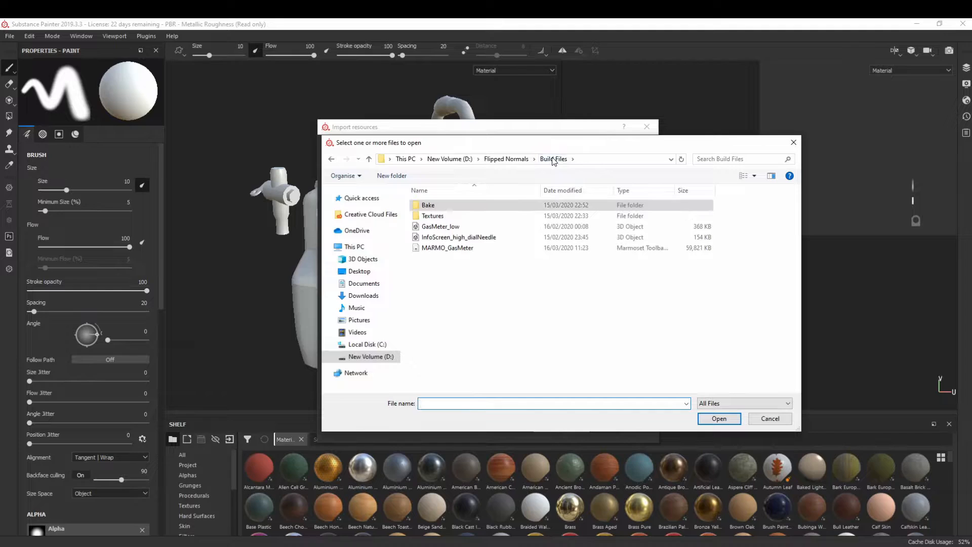
pyautogui.doubleClick(432, 216)
pyautogui.click(436, 213)
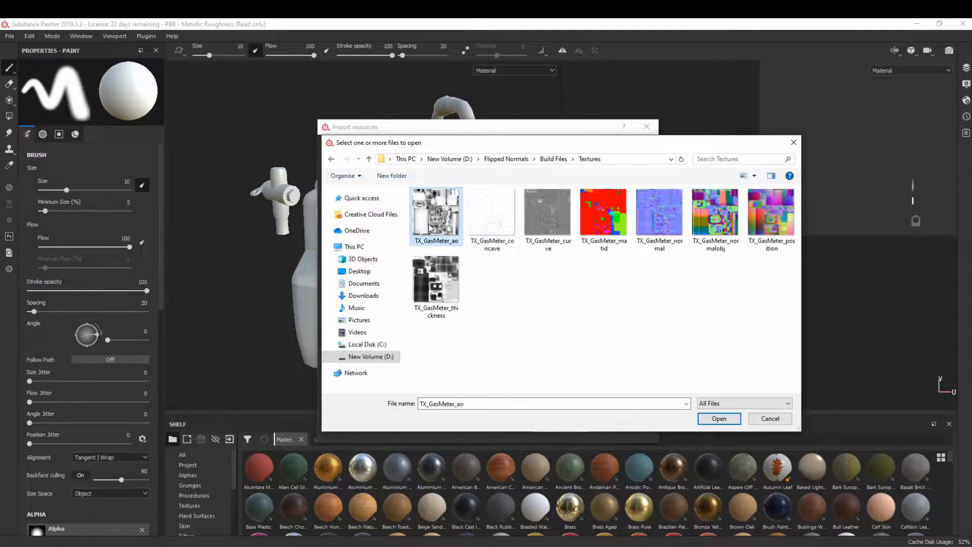
pyautogui.keyDown('shift'); pyautogui.click(442, 305); pyautogui.keyUp('shift')
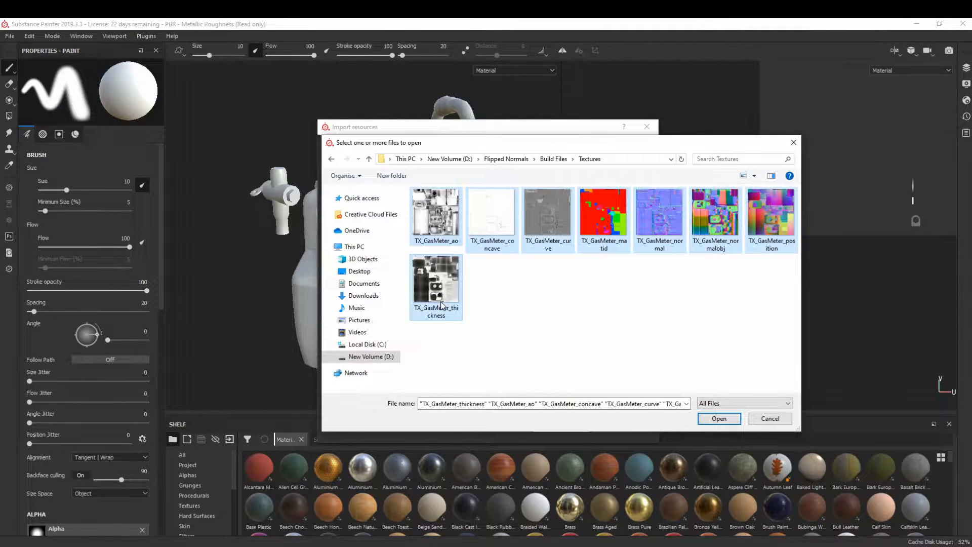
pyautogui.click(717, 418)
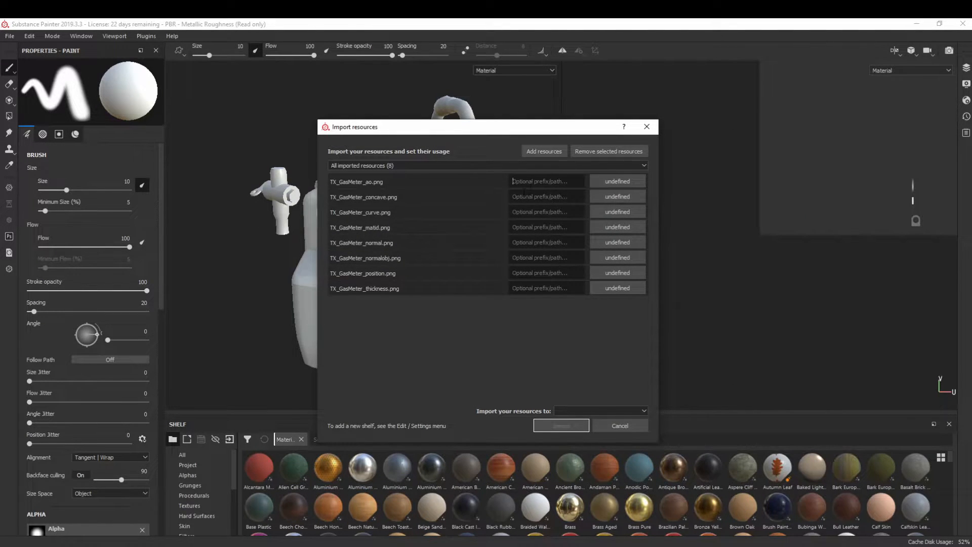
# - Import the eight maps into the current project with the prefix Maps and their usage set to texture
pyautogui.write('Maps')
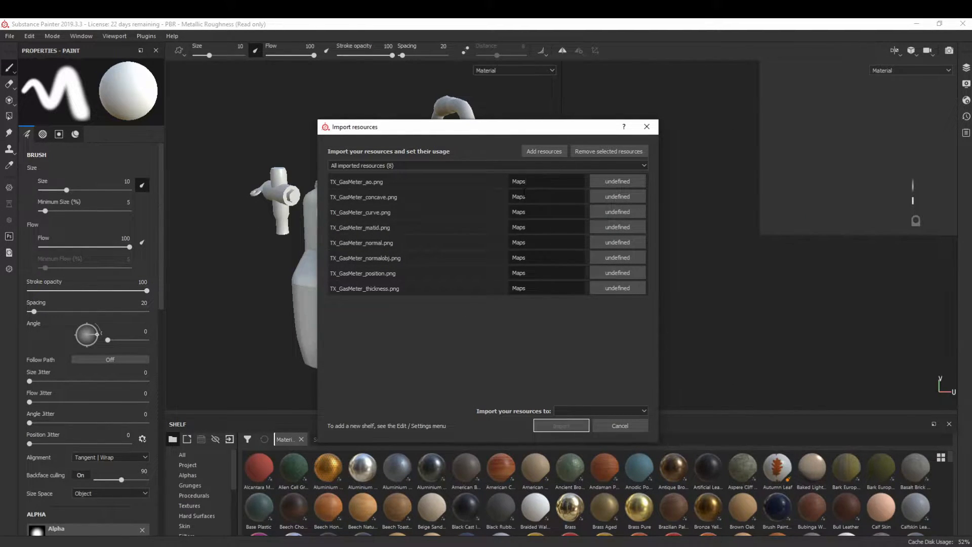
pyautogui.click(632, 184)
pyautogui.click(654, 226)
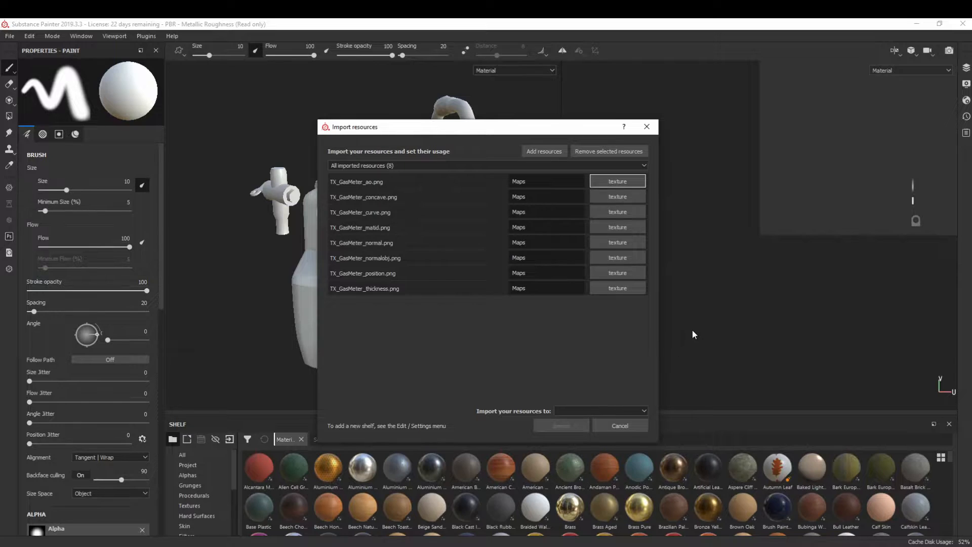
pyautogui.click(606, 410)
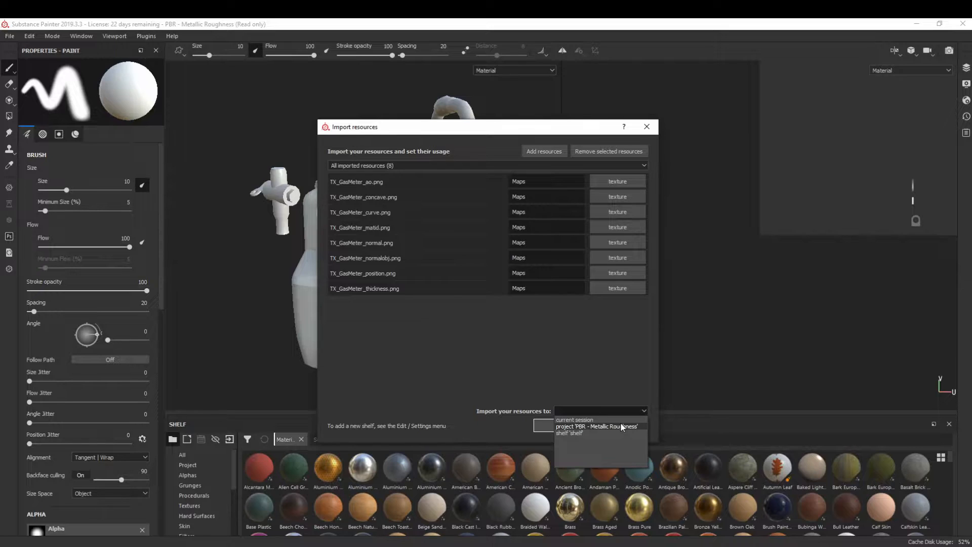
pyautogui.click(622, 426)
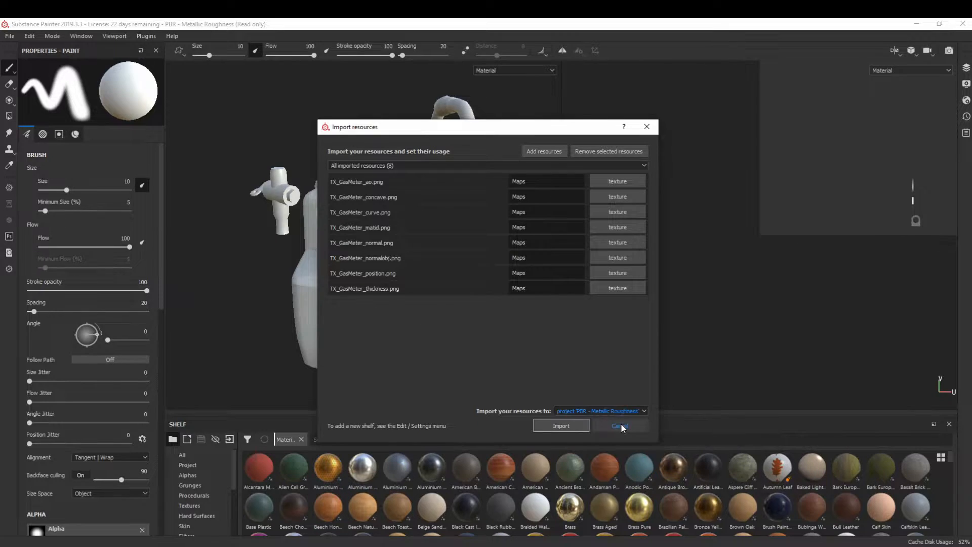
pyautogui.click(565, 426)
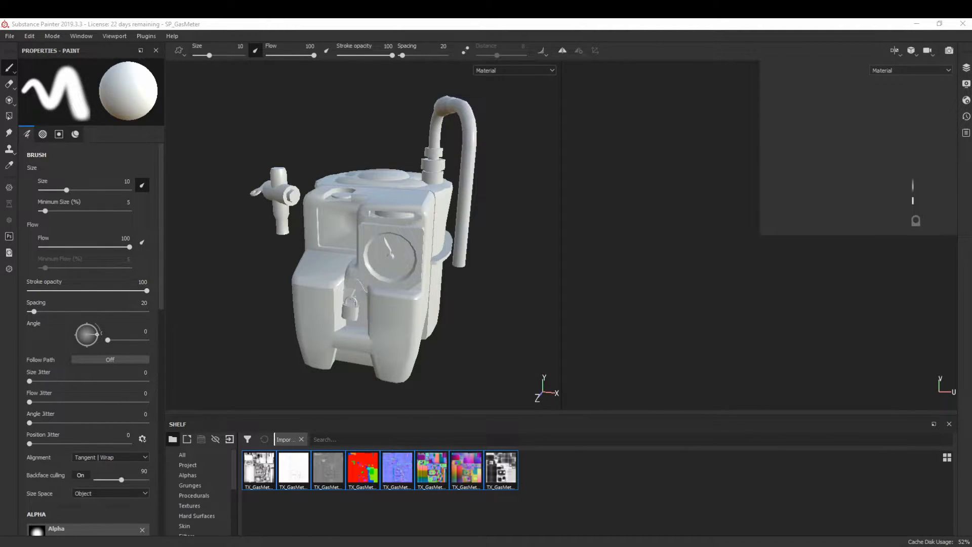
# - Assign TX_GasMeter_ao, TX_GasMeter_curve and TX_GasMeter_matid as the texture set's ambient occlusion, curvature and ID mesh maps
pyautogui.moveTo(969, 221); pyautogui.dragTo(754, 94)
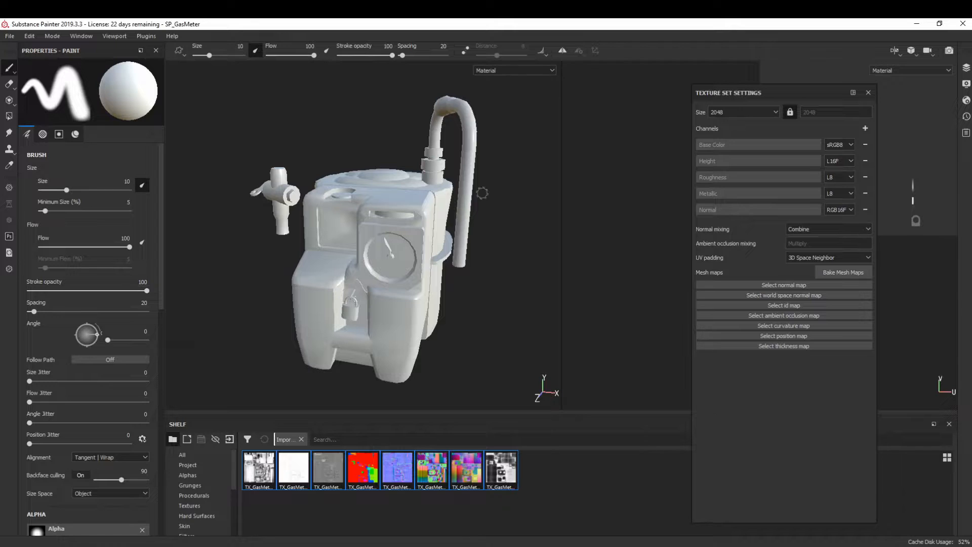
pyautogui.moveTo(255, 478); pyautogui.dragTo(792, 321)
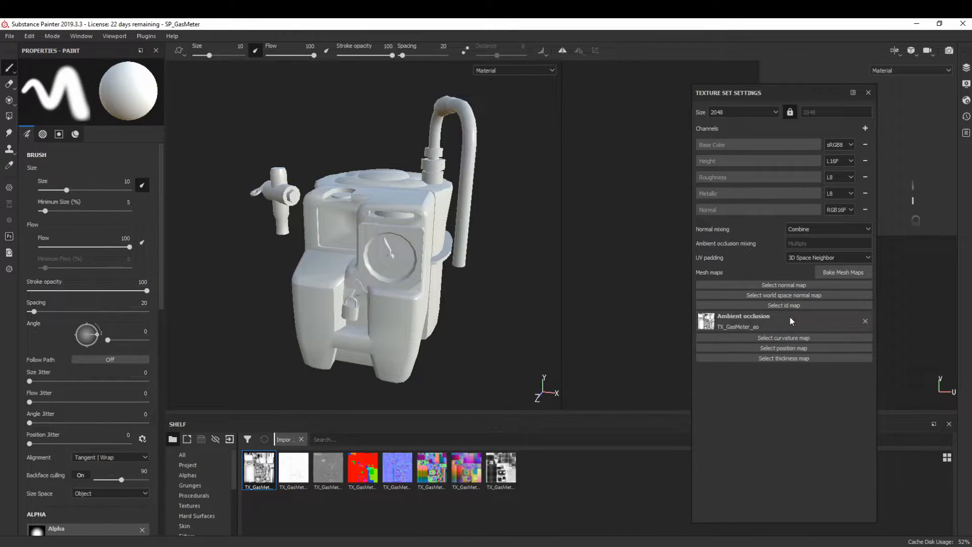
pyautogui.moveTo(328, 469); pyautogui.dragTo(824, 339)
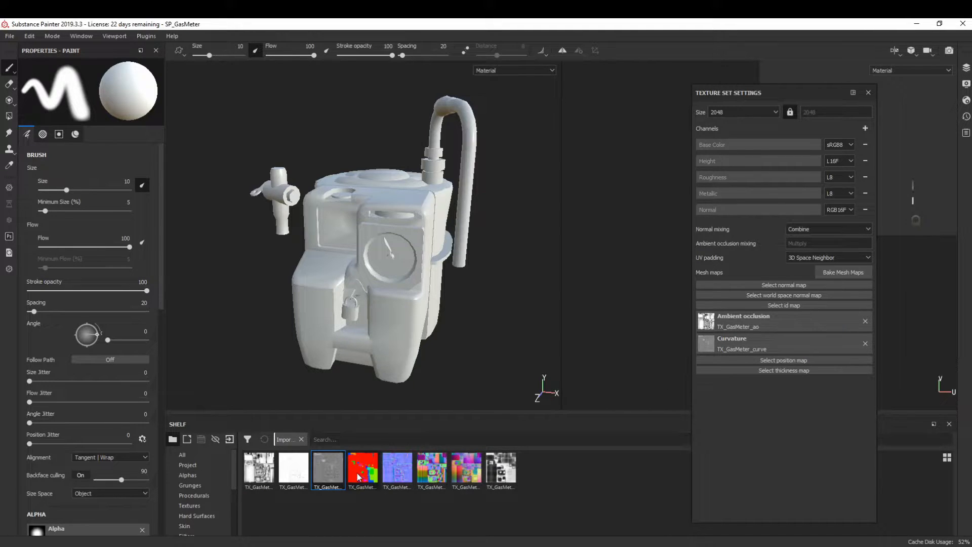
pyautogui.moveTo(358, 477); pyautogui.dragTo(784, 305)
# - Assign the TX_GasMeter normal, normalobj, position and thickness textures as the normal, world space normal, position and thickness mesh maps
pyautogui.moveTo(400, 476); pyautogui.dragTo(808, 284)
pyautogui.moveTo(432, 471); pyautogui.dragTo(783, 319)
pyautogui.moveTo(466, 471); pyautogui.dragTo(784, 397)
pyautogui.moveTo(501, 470); pyautogui.dragTo(747, 418)
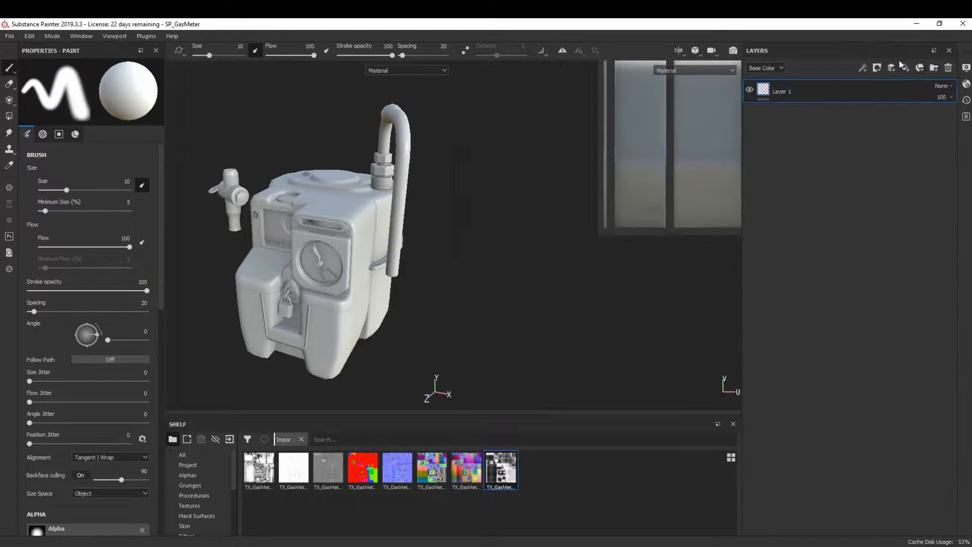
# - Create a new layer folder and name it Casing
pyautogui.click(933, 67)
pyautogui.doubleClick(792, 91)
pyautogui.write('Casing')
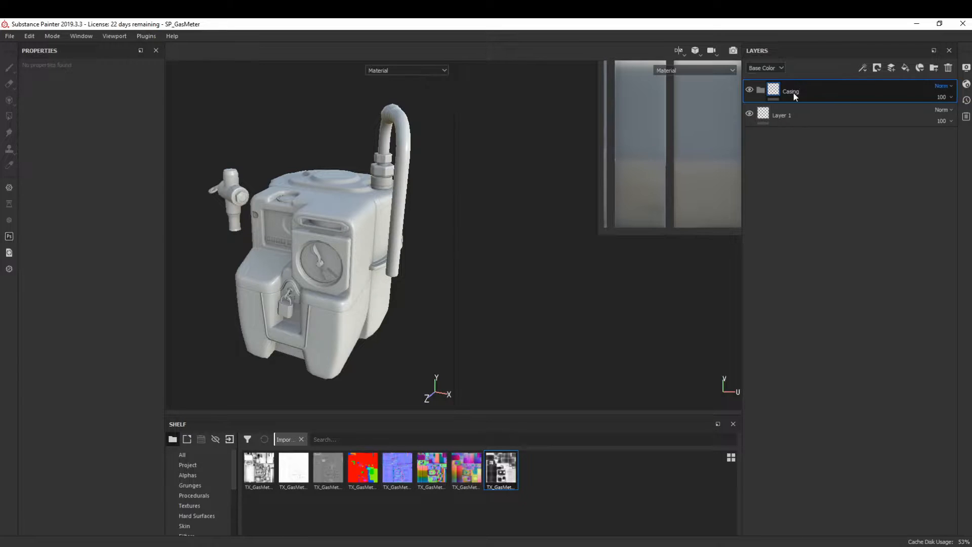
pyautogui.press('Return')
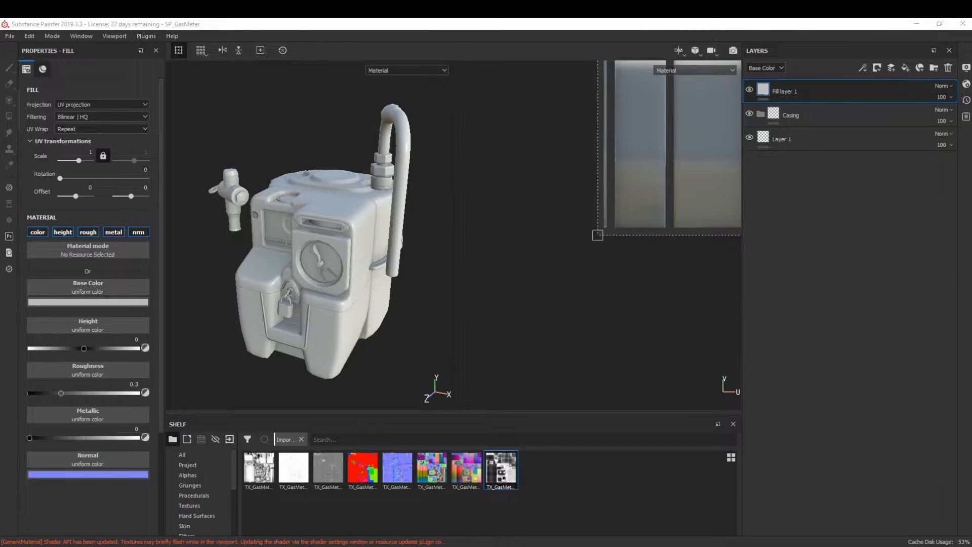
# - Check the gas meter reference photos, then place the new fill layer inside the Casing folder and rename it Base
pyautogui.moveTo(971, 405); pyautogui.dragTo(690, 369, button='right')
pyautogui.scroll(3, 243, 283)
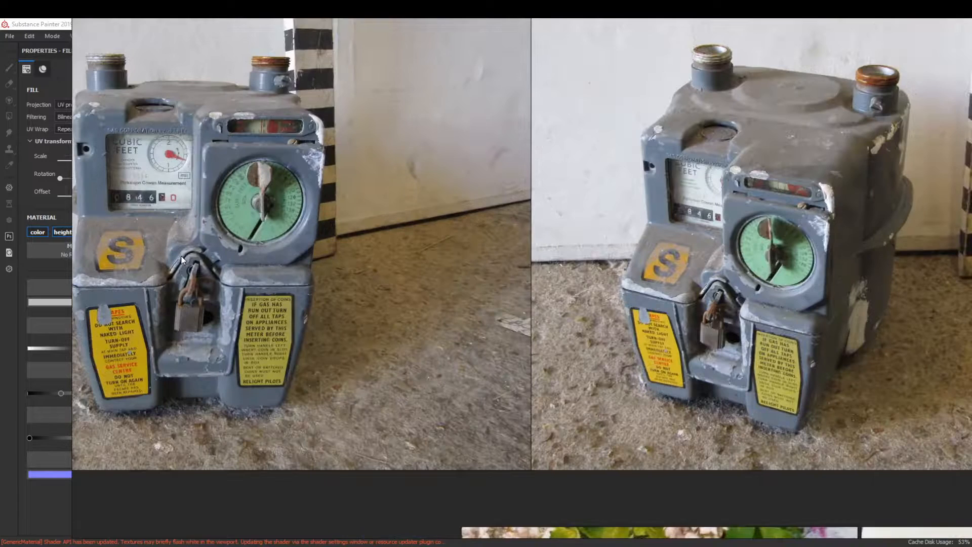
pyautogui.moveTo(308, 277); pyautogui.dragTo(971, 344, button='right')
pyautogui.moveTo(805, 91)
pyautogui.mouseDown()
pyautogui.moveTo(810, 109)
pyautogui.moveTo(801, 111)
pyautogui.mouseUp()
pyautogui.doubleClick(801, 115)
pyautogui.write('Base')
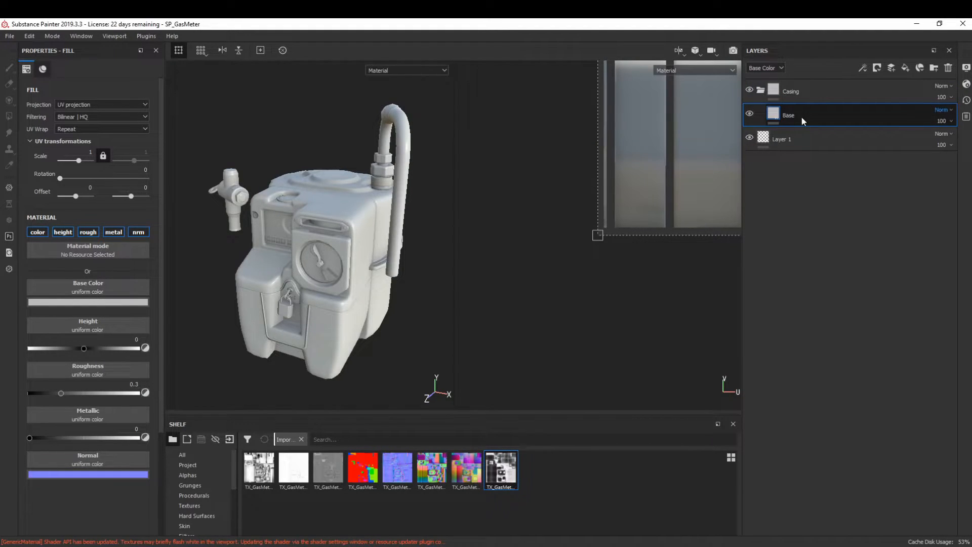
pyautogui.press('Return')
# - Set the Casing Base layer's roughness to about 0.4 and its base colour to the blue-grey sampled from the reference casing
pyautogui.click(73, 393)
pyautogui.click(82, 301)
pyautogui.moveTo(133, 312); pyautogui.dragTo(366, 252)
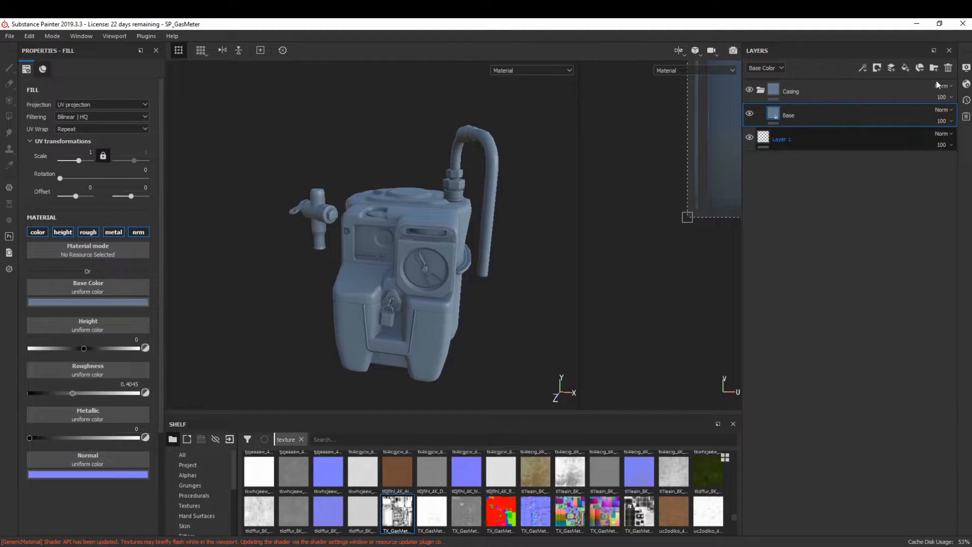
# - Delete the empty Layer 1 and duplicate the Casing folder as a folder named Dial
pyautogui.click(911, 145)
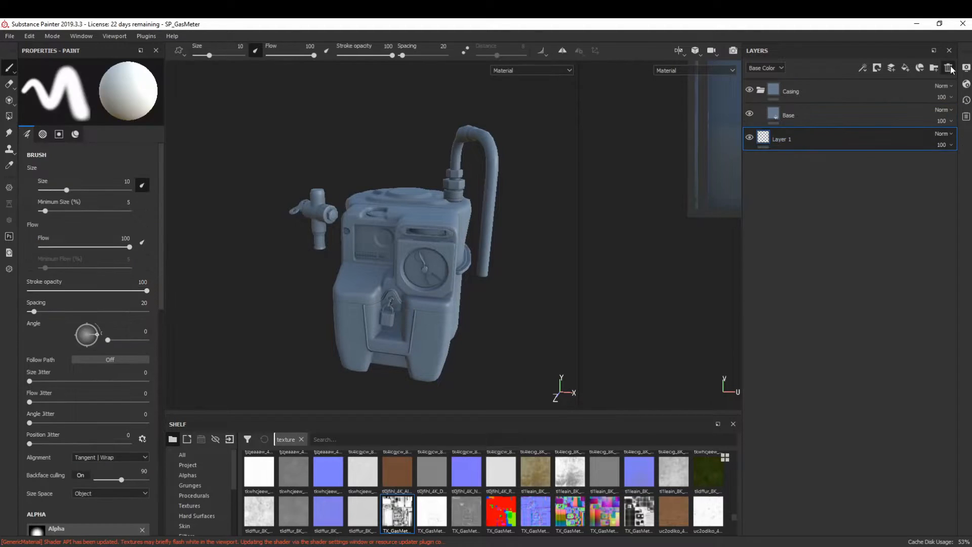
pyautogui.click(948, 67)
pyautogui.click(771, 99)
pyautogui.hotkey('ctrl', 'd')
pyautogui.click(759, 91)
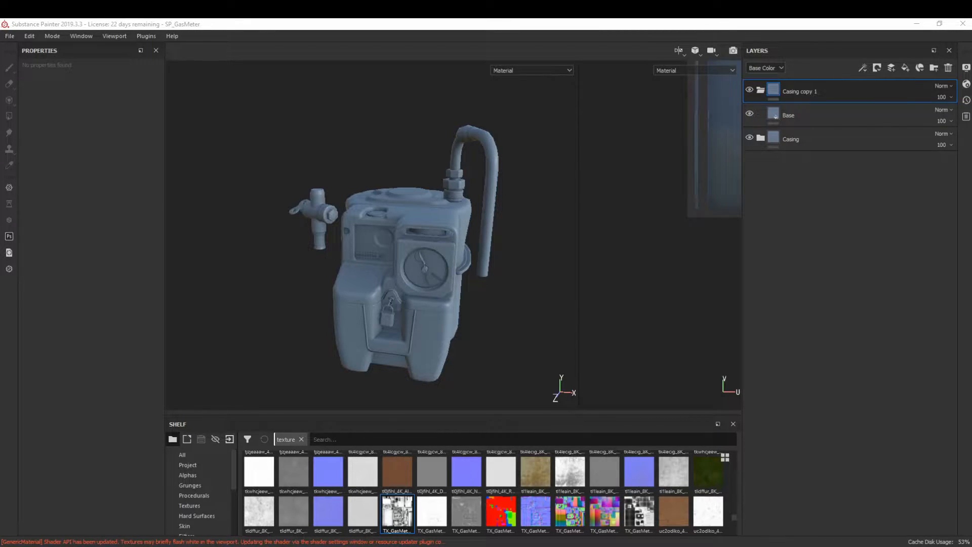
pyautogui.click(796, 95)
pyautogui.write('al')
pyautogui.press('Return')
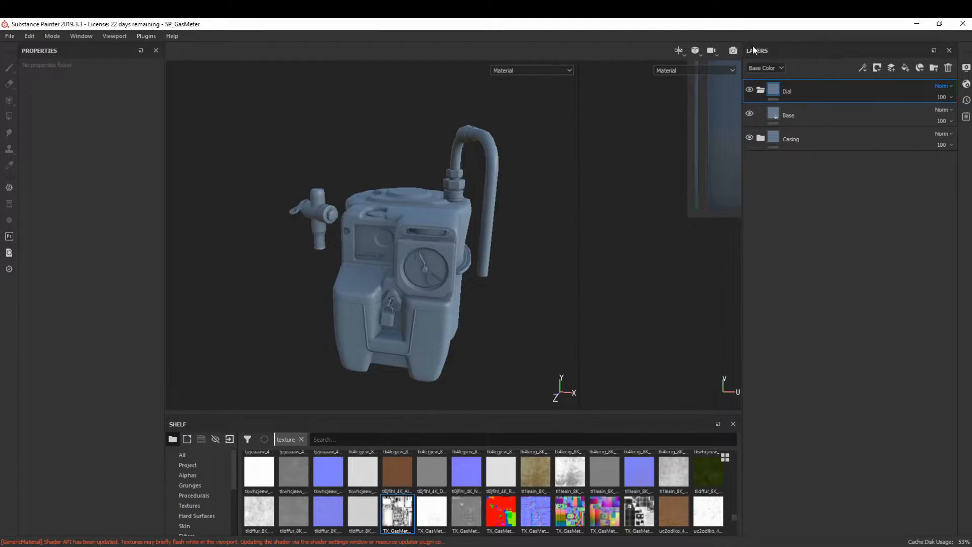
# - Set the Dial folder's Base layer colour to the pale green sampled from the reference dial
pyautogui.click(809, 119)
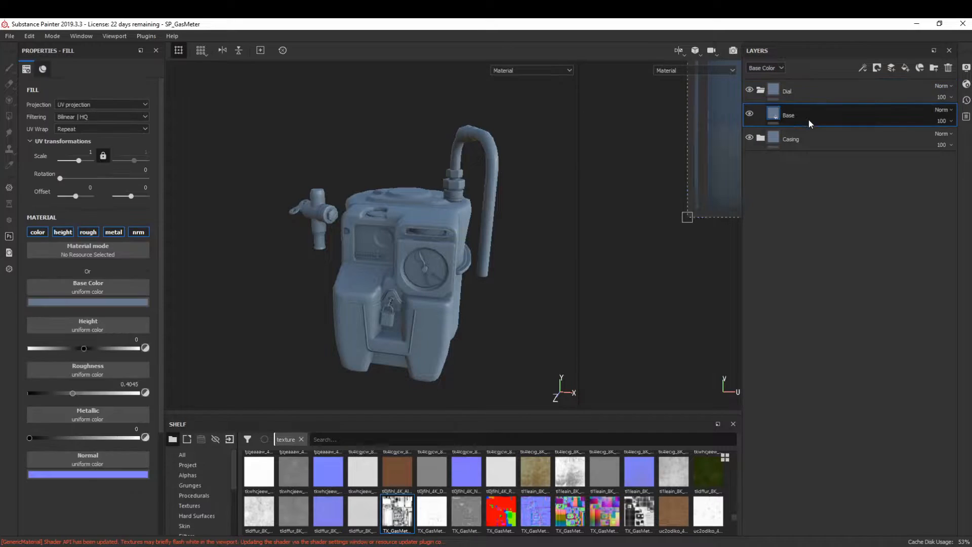
pyautogui.click(78, 303)
pyautogui.click(129, 309)
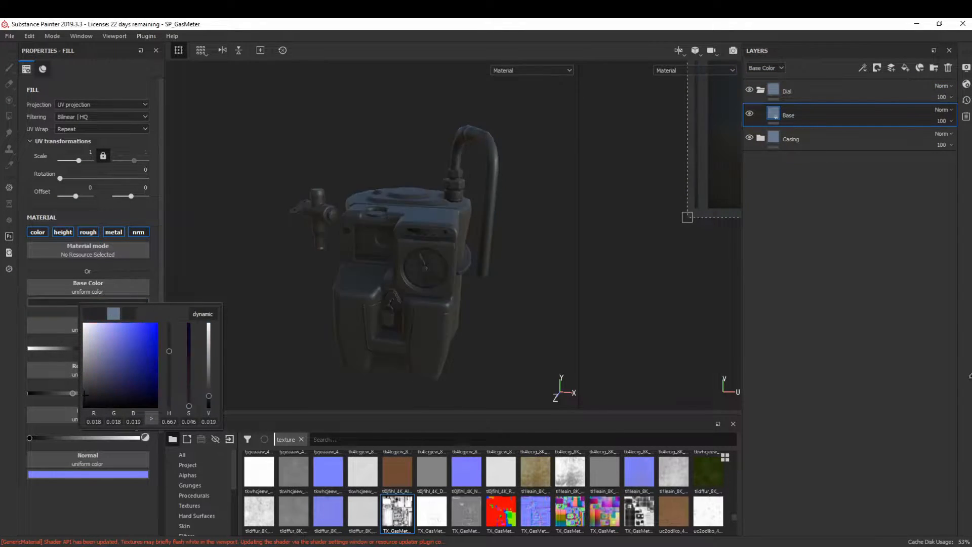
pyautogui.click(427, 347)
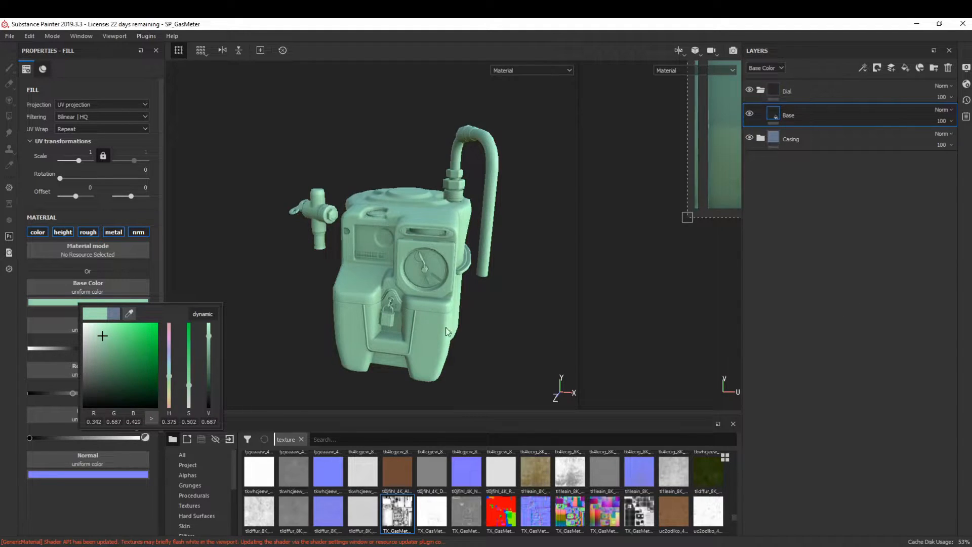
# - Add a black mask with a color selection effect to the Dial folder
pyautogui.rightClick(471, 333)
pyautogui.keyDown('alt'); pyautogui.moveTo(473, 272); pyautogui.dragTo(473, 347, button='right'); pyautogui.keyUp('alt')
pyautogui.keyDown('alt'); pyautogui.moveTo(473, 347); pyautogui.dragTo(395, 317); pyautogui.keyUp('alt')
pyautogui.keyDown('alt'); pyautogui.moveTo(395, 317); pyautogui.dragTo(390, 238, button='right'); pyautogui.keyUp('alt')
pyautogui.keyDown('alt'); pyautogui.moveTo(391, 238); pyautogui.dragTo(400, 249); pyautogui.keyUp('alt')
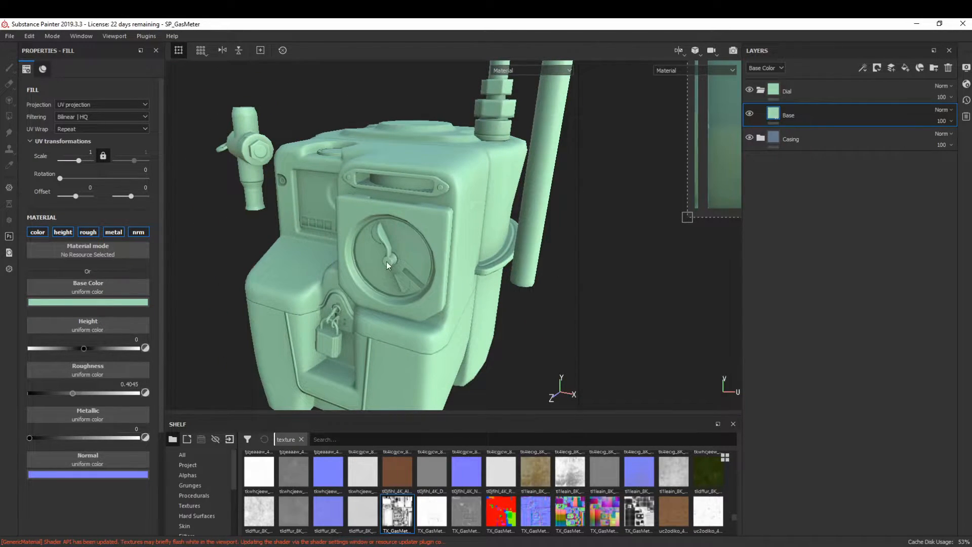
pyautogui.click(856, 91)
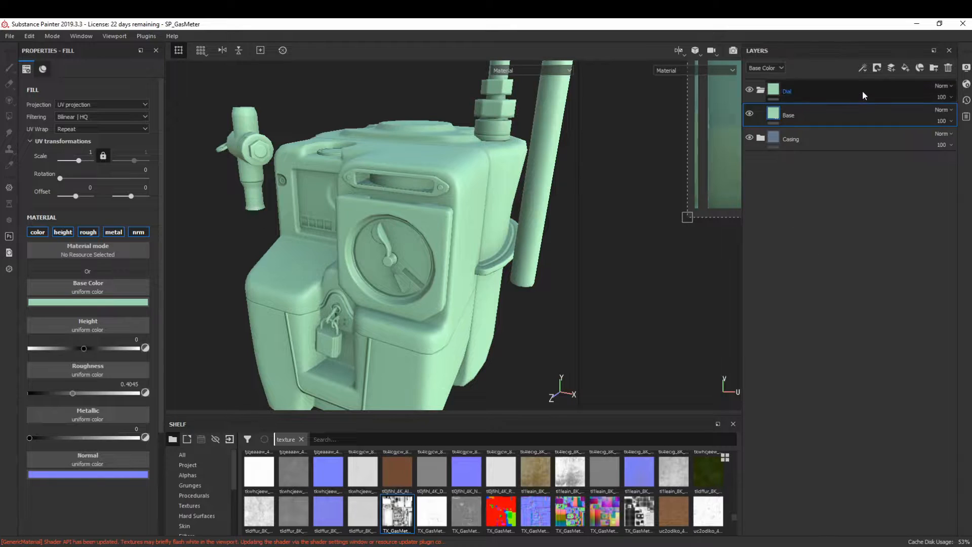
pyautogui.click(876, 68)
pyautogui.click(880, 90)
pyautogui.click(863, 67)
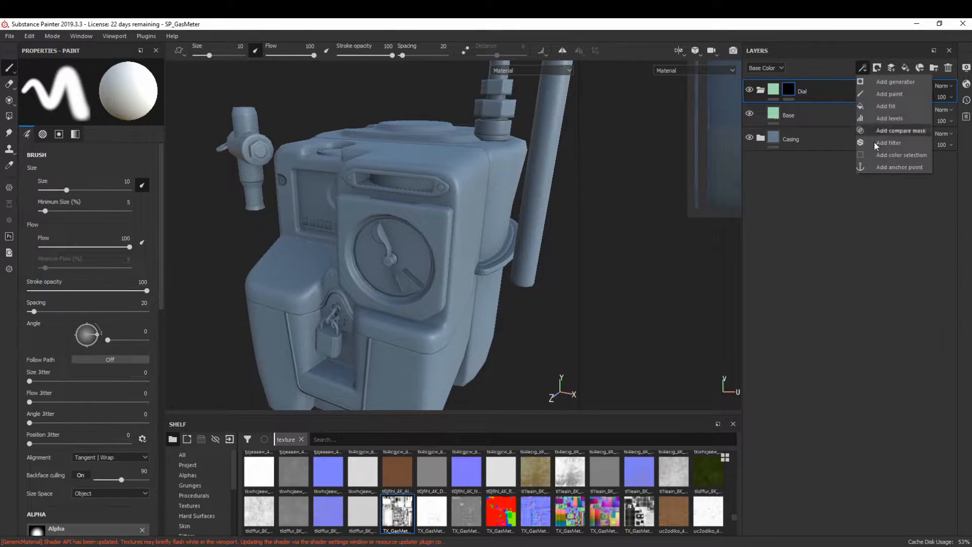
pyautogui.click(892, 157)
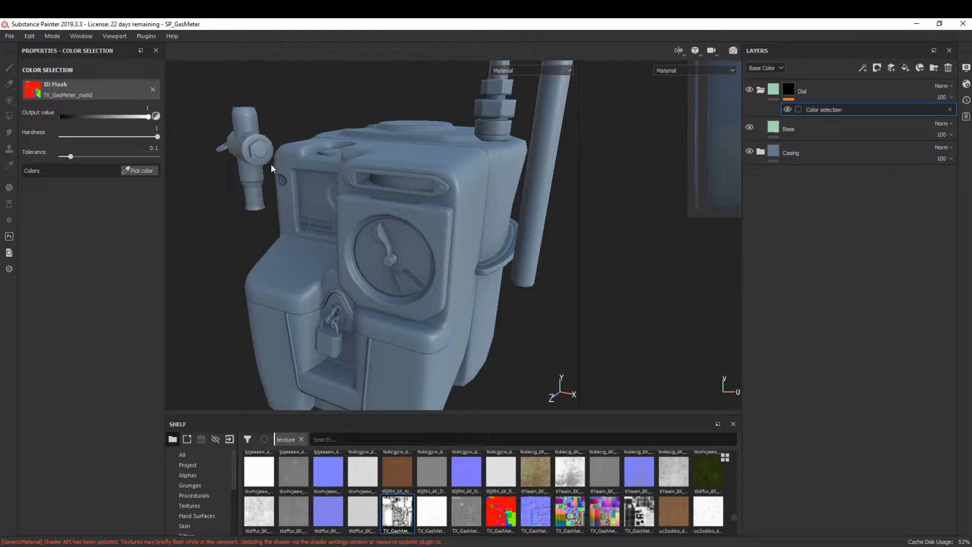
# - Pick the round dial face's ID colour for the Dial folder's mask
pyautogui.click(125, 171)
pyautogui.click(400, 244)
pyautogui.keyDown('alt'); pyautogui.moveTo(432, 282); pyautogui.dragTo(491, 269); pyautogui.keyUp('alt')
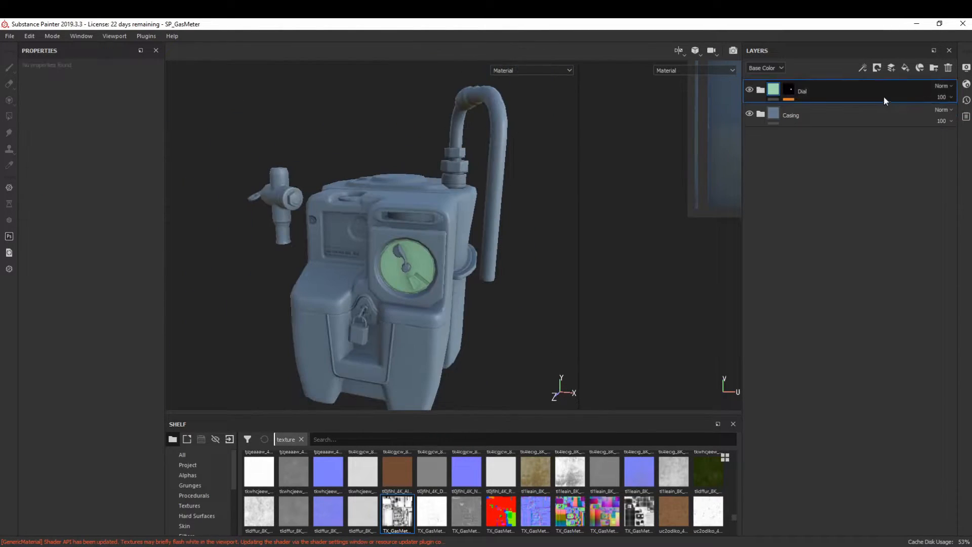
# - Create a new folder above Dial and name it Display
pyautogui.click(934, 68)
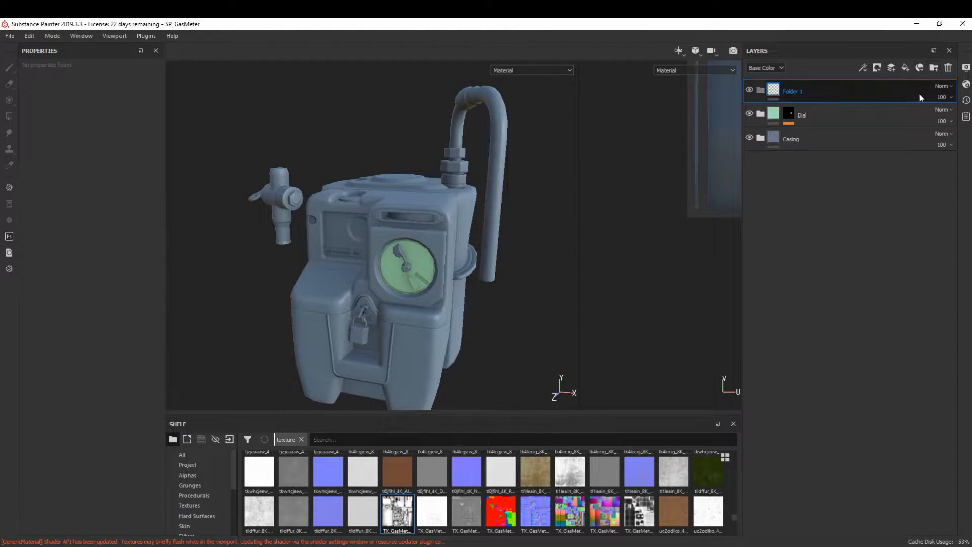
pyautogui.doubleClick(868, 92)
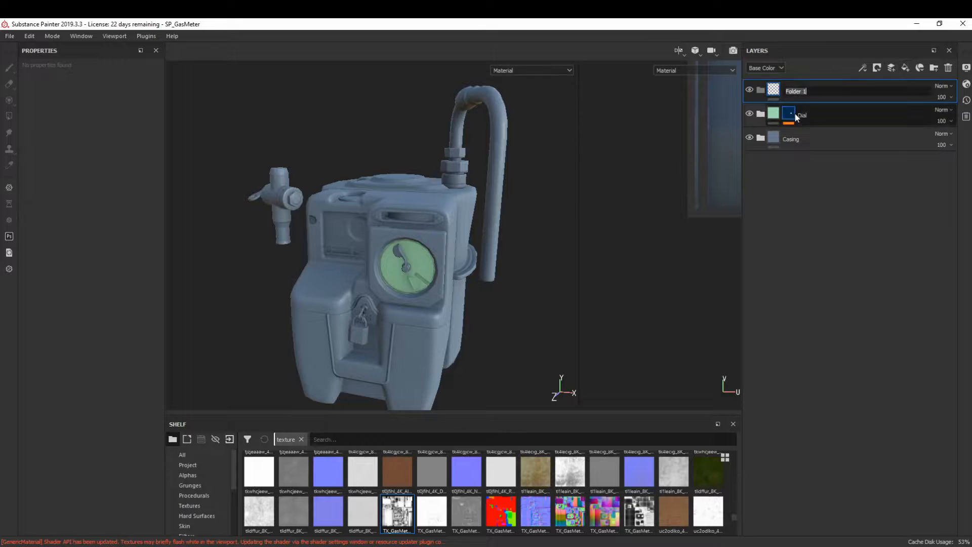
pyautogui.press('Return')
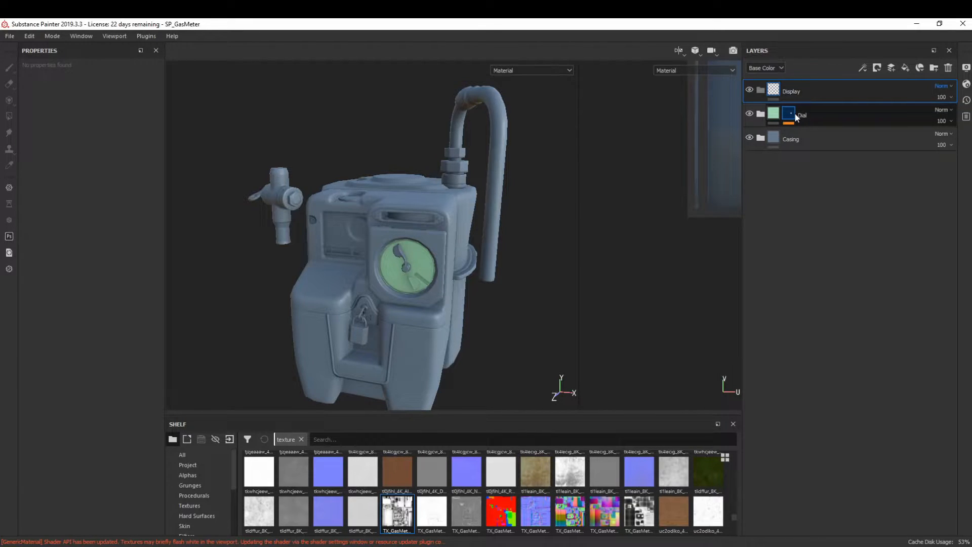
# - Mask the Display folder with a color selection using the ID colour of the meter's display panel
pyautogui.click(877, 68)
pyautogui.click(890, 95)
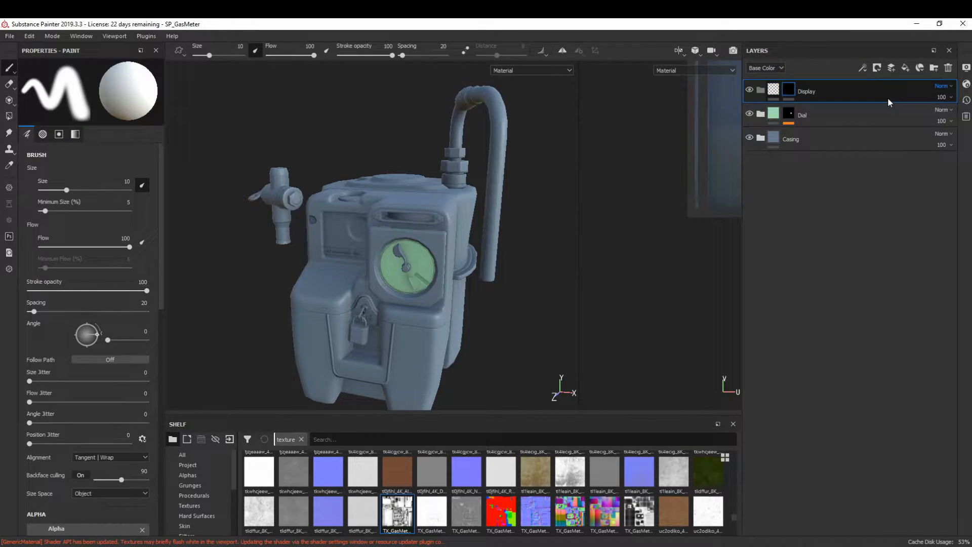
pyautogui.click(876, 69)
pyautogui.click(924, 115)
pyautogui.click(138, 171)
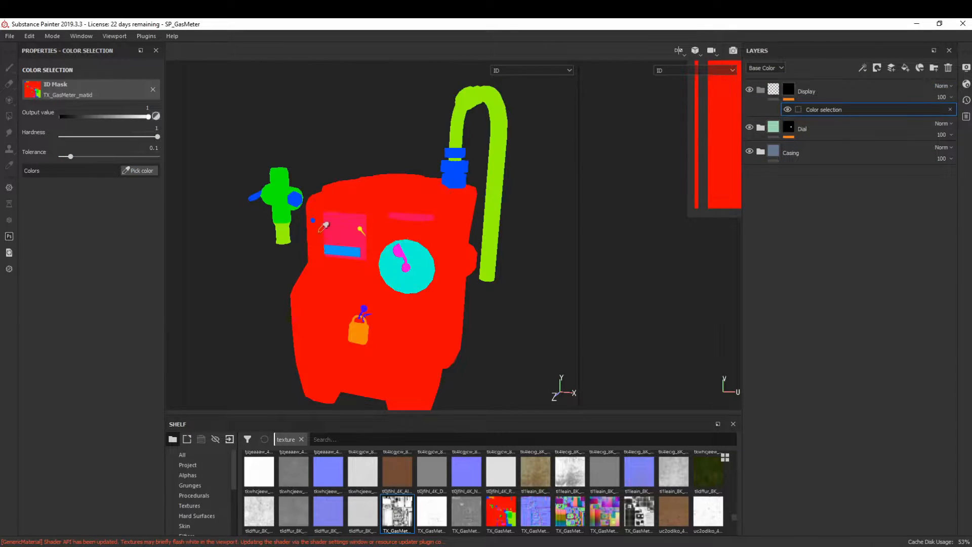
pyautogui.click(339, 232)
pyautogui.click(753, 90)
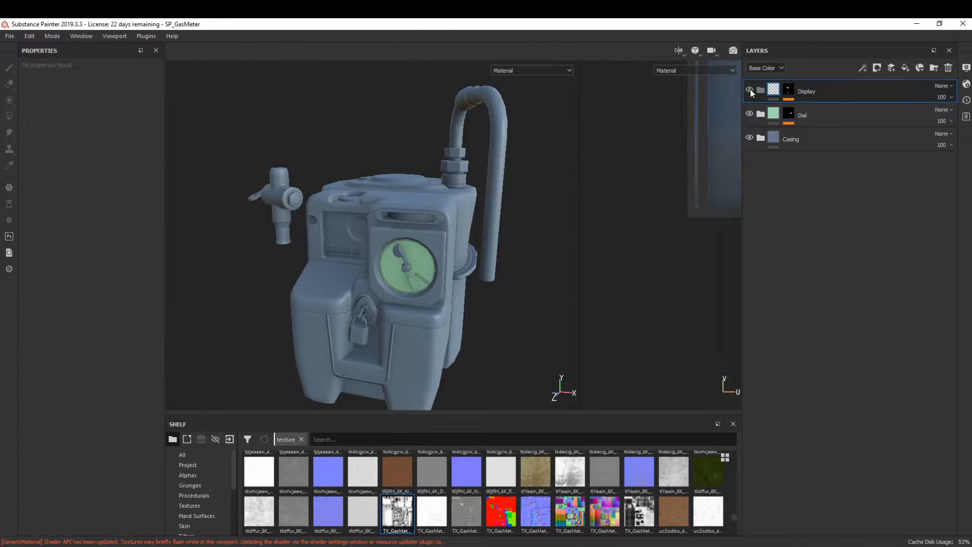
# - Add a fill layer with a warm off-white base colour inside the Display folder and rename that layer
pyautogui.click(906, 68)
pyautogui.moveTo(816, 89); pyautogui.dragTo(809, 113)
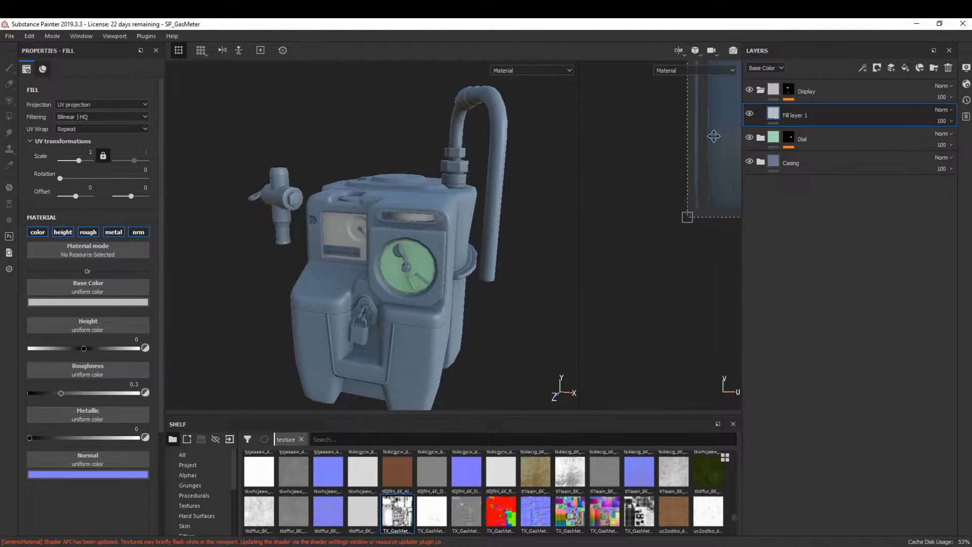
pyautogui.click(84, 301)
pyautogui.moveTo(176, 405); pyautogui.dragTo(175, 403)
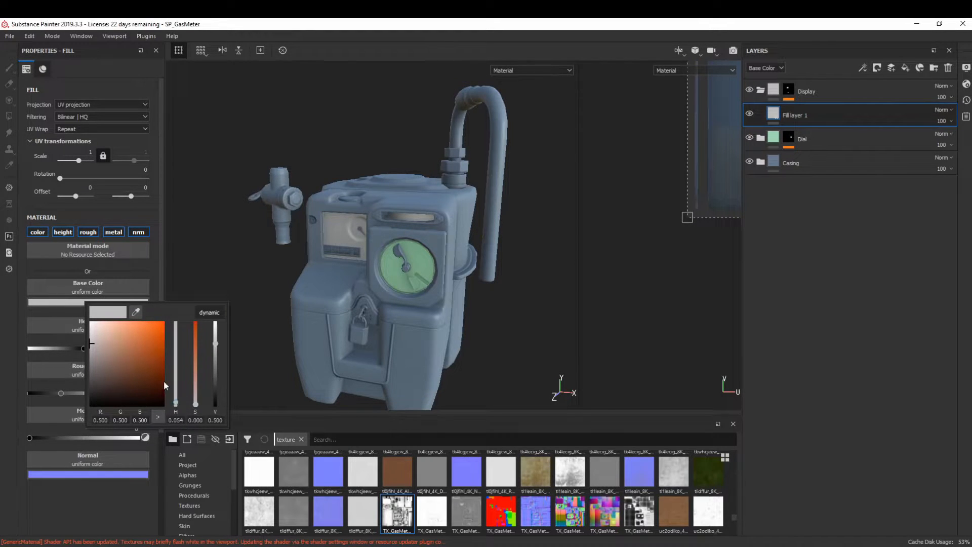
pyautogui.click(98, 323)
pyautogui.moveTo(98, 323); pyautogui.dragTo(101, 320)
pyautogui.click(108, 277)
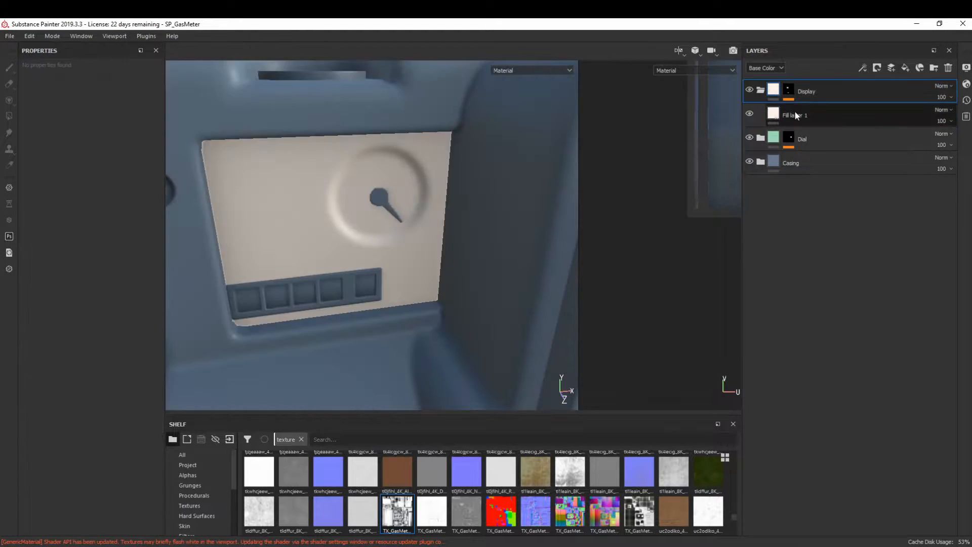
pyautogui.doubleClick(796, 115)
pyautogui.write('B')
pyautogui.press('Return')
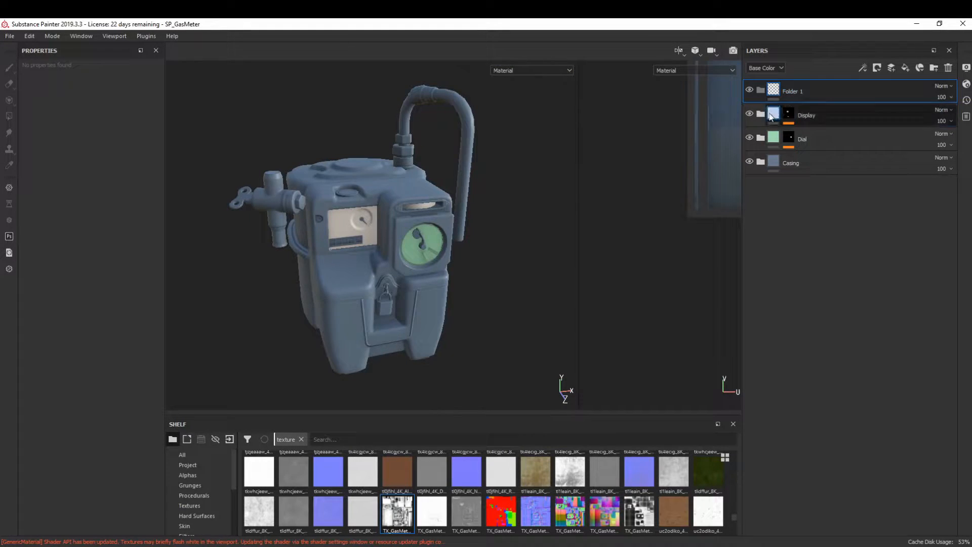
# - Name the new top folder Padlock and add the Brass Aged material inside it
pyautogui.doubleClick(790, 92)
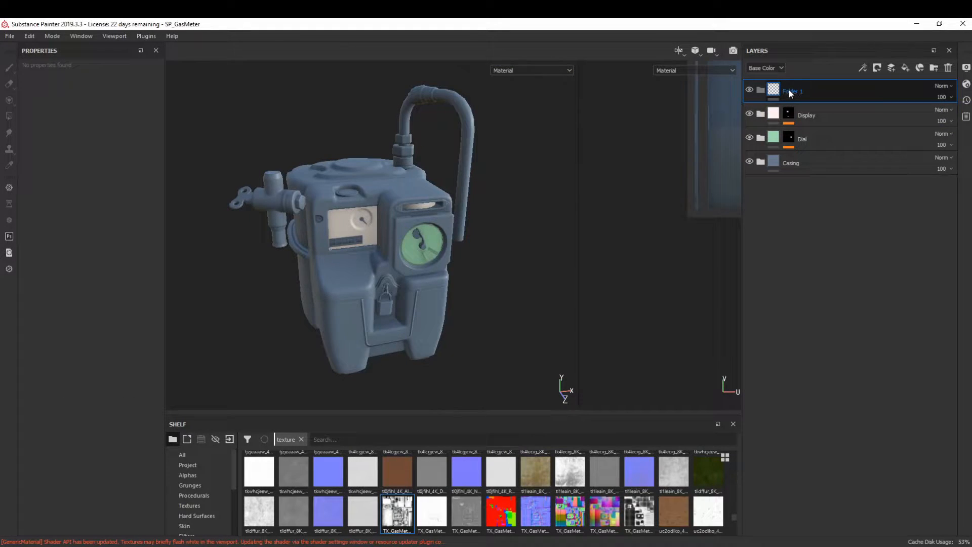
pyautogui.click(301, 439)
pyautogui.write('brass')
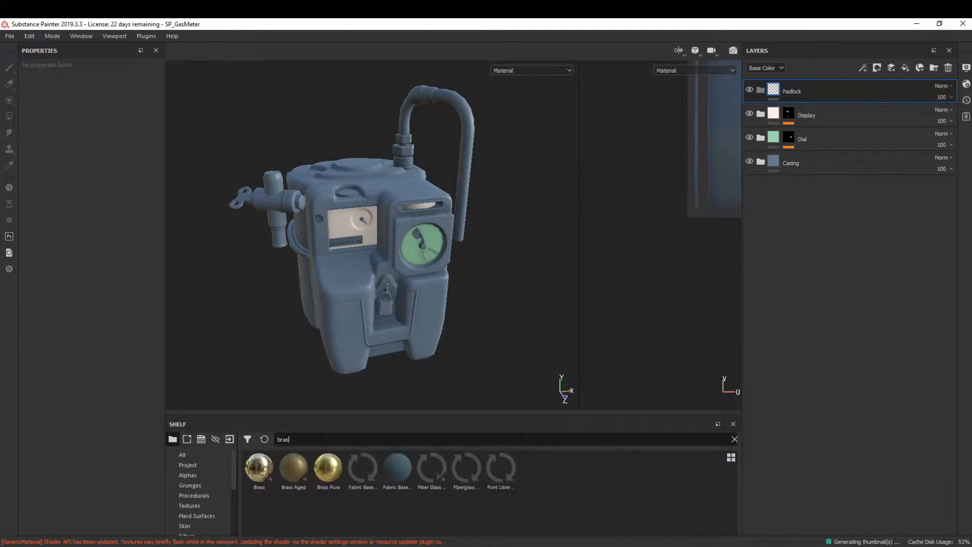
pyautogui.moveTo(294, 468); pyautogui.dragTo(881, 99)
pyautogui.click(876, 68)
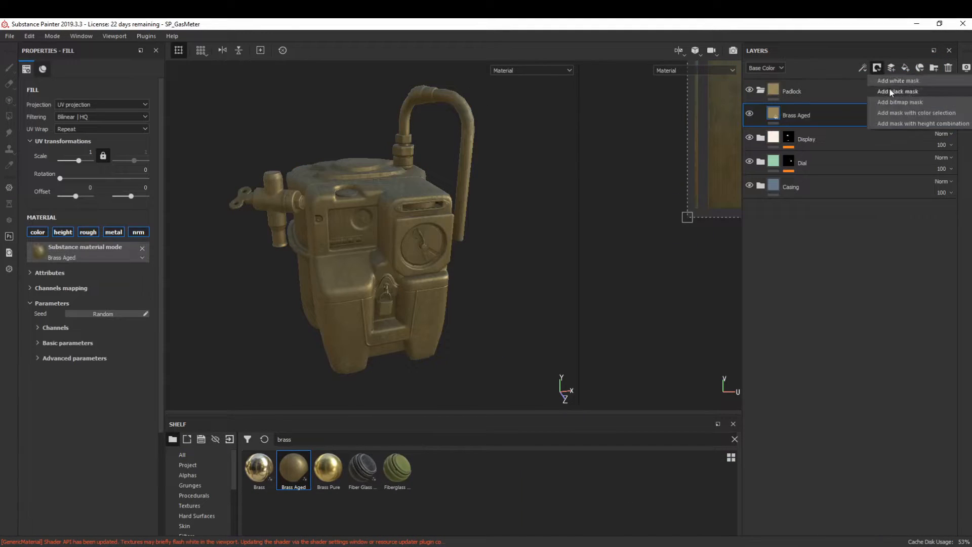
pyautogui.click(889, 89)
pyautogui.hotkey('ctrl', 'z')
# - Add a black mask to the Padlock folder
pyautogui.click(866, 90)
pyautogui.click(876, 68)
pyautogui.click(895, 92)
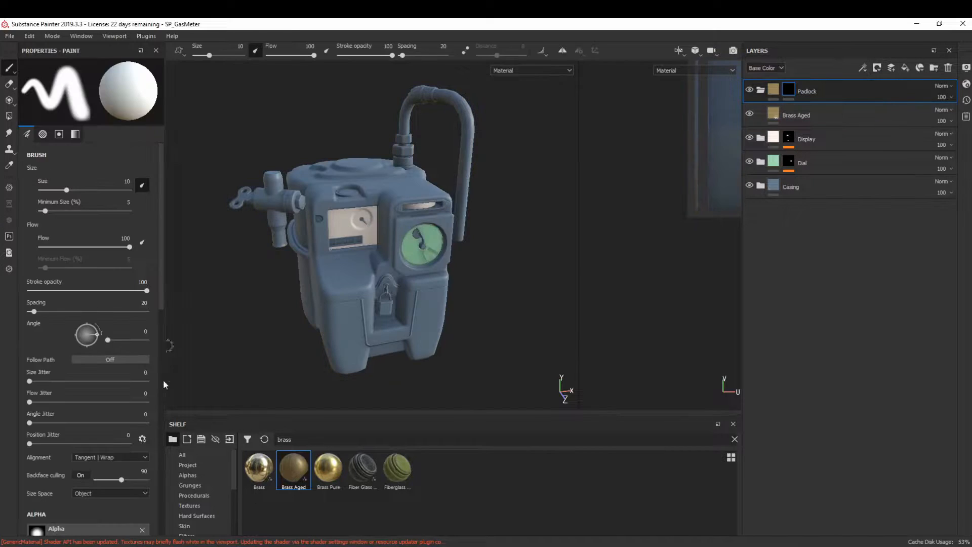
# - Add a color selection to the Padlock folder's mask and pick the padlock body's ID colour
pyautogui.scroll(5, 120, 309)
pyautogui.scroll(5, 322, 302)
pyautogui.keyDown('alt'); pyautogui.moveTo(323, 303); pyautogui.dragTo(327, 180, button='middle'); pyautogui.keyUp('alt')
pyautogui.keyDown('alt'); pyautogui.moveTo(327, 179); pyautogui.dragTo(319, 164); pyautogui.keyUp('alt')
pyautogui.click(862, 68)
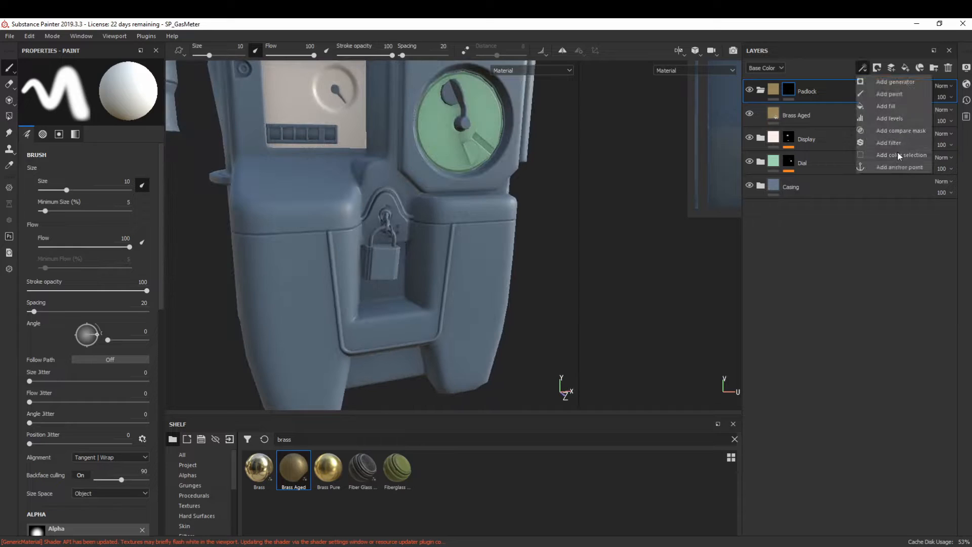
pyautogui.click(898, 154)
pyautogui.click(138, 170)
pyautogui.click(393, 253)
# - Collapse the Padlock folder and create a new folder above it
pyautogui.keyDown('alt'); pyautogui.moveTo(375, 266); pyautogui.dragTo(318, 288); pyautogui.keyUp('alt')
pyautogui.keyDown('alt'); pyautogui.moveTo(318, 288); pyautogui.dragTo(469, 500, button='right'); pyautogui.keyUp('alt')
pyautogui.keyDown('alt'); pyautogui.moveTo(425, 283); pyautogui.dragTo(413, 267); pyautogui.keyUp('alt')
pyautogui.moveTo(413, 266)
pyautogui.keyDown('alt'); pyautogui.mouseDown(button='right')
pyautogui.moveTo(266, 233)
pyautogui.moveTo(253, 217)
pyautogui.mouseUp(button='right'); pyautogui.keyUp('alt')
pyautogui.keyDown('alt'); pyautogui.moveTo(253, 217); pyautogui.dragTo(385, 177); pyautogui.keyUp('alt')
pyautogui.click(779, 102)
pyautogui.click(760, 90)
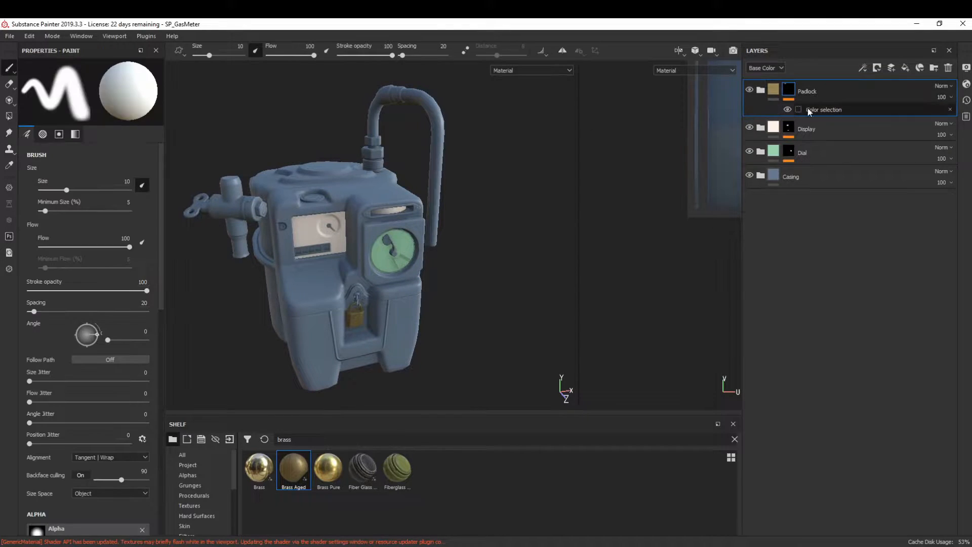
pyautogui.click(773, 90)
pyautogui.click(904, 67)
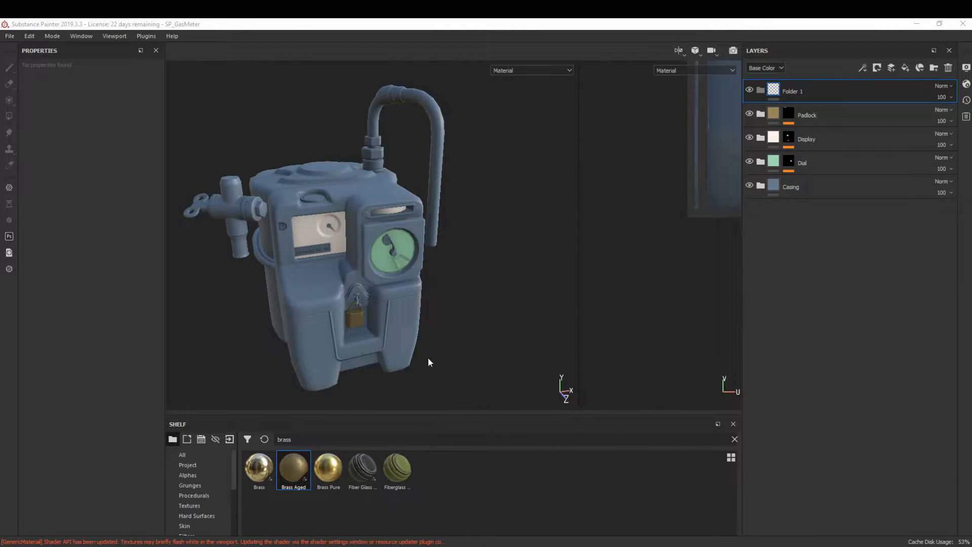
# - Search the shelf for copper and add the Copper smart material inside the new folder
pyautogui.moveTo(304, 439); pyautogui.dragTo(260, 439)
pyautogui.write('copper')
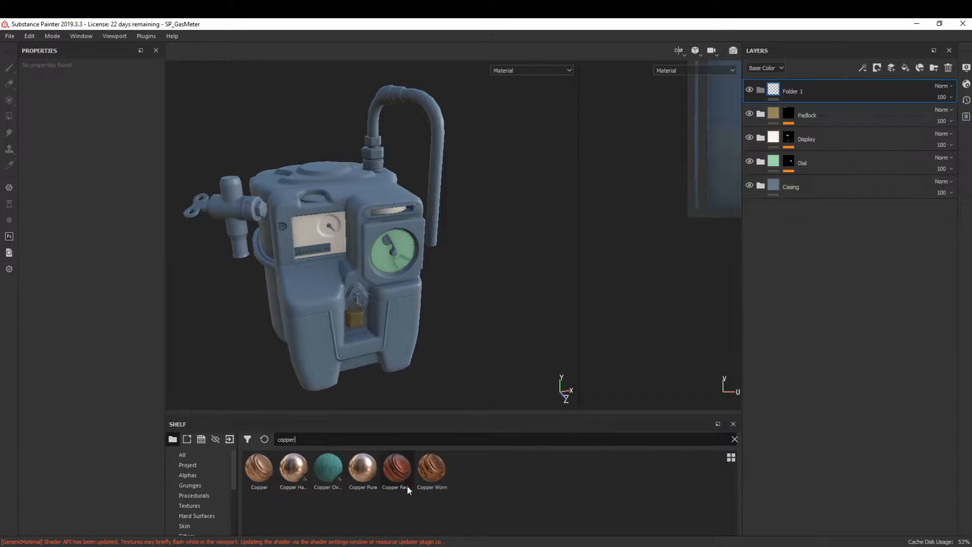
pyautogui.moveTo(263, 476); pyautogui.dragTo(770, 118)
# - Move Metal Dirty, Surface Bumps and Base Metal out of the Copper group into its parent folder, and select the emptied group
pyautogui.click(770, 116)
pyautogui.click(827, 141)
pyautogui.keyDown('shift'); pyautogui.click(833, 183); pyautogui.keyUp('shift')
pyautogui.moveTo(832, 184); pyautogui.dragTo(841, 106)
pyautogui.click(845, 192)
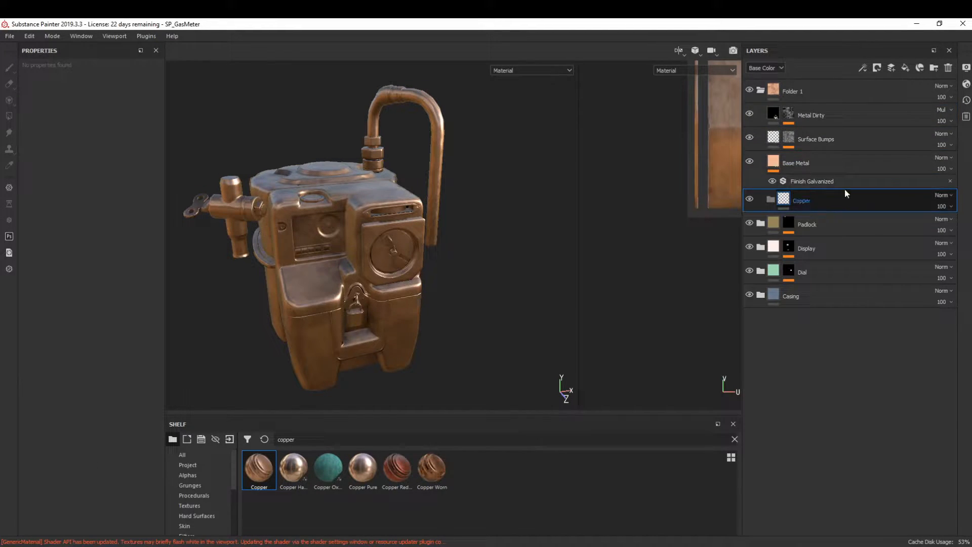
# - Delete the emptied Copper group and rename its parent folder as Copper
pyautogui.click(948, 68)
pyautogui.doubleClick(806, 92)
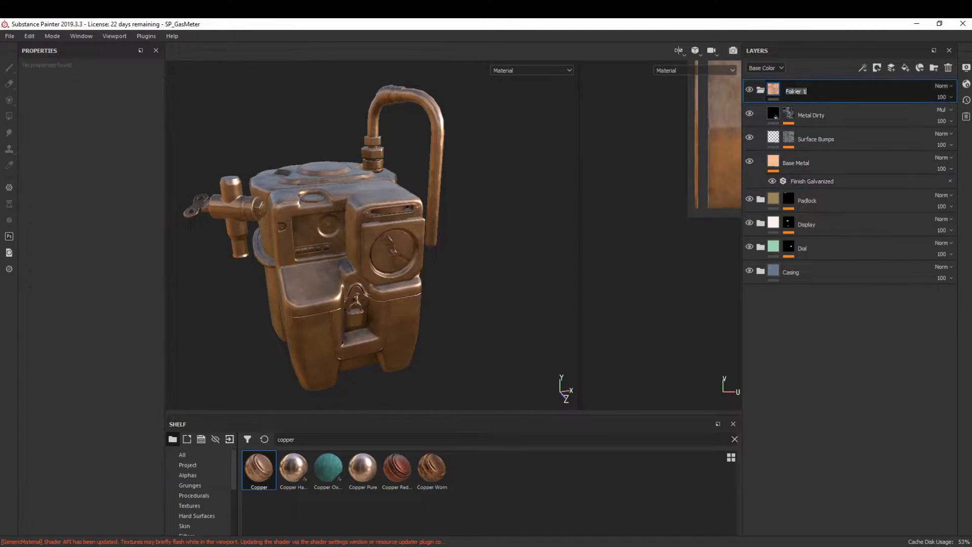
pyautogui.write('Copper')
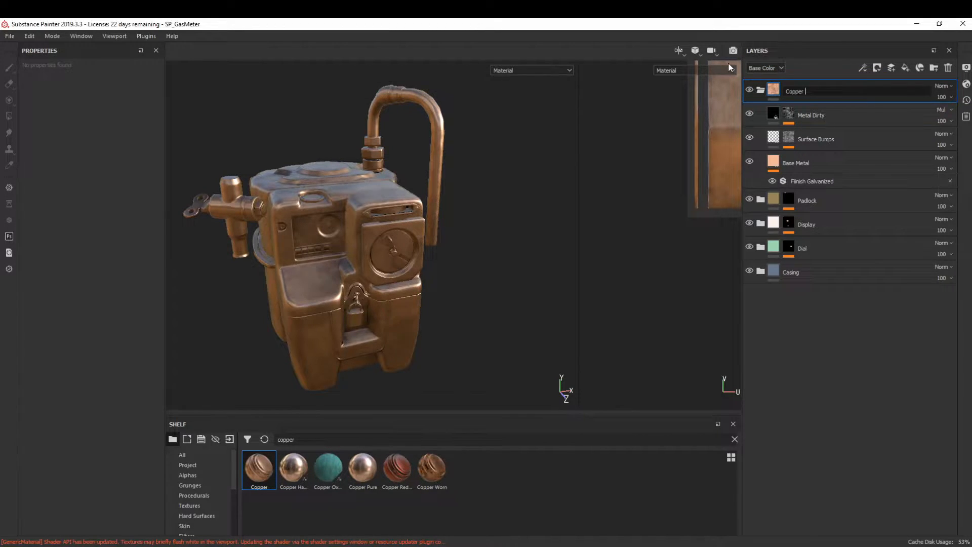
pyautogui.press('Return')
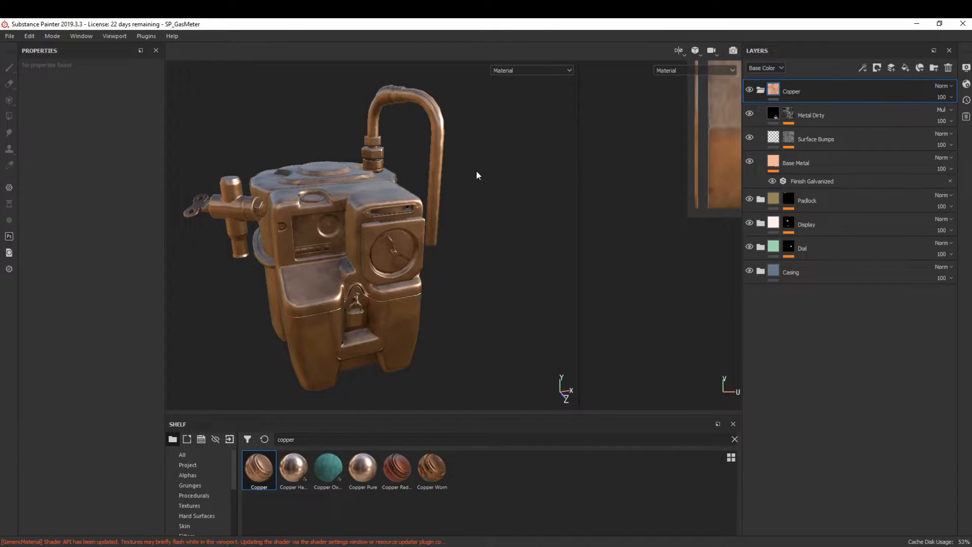
# - Add a color selection mask to the Copper folder, pick the copper pipe's ID colour and collapse the folder
pyautogui.click(877, 68)
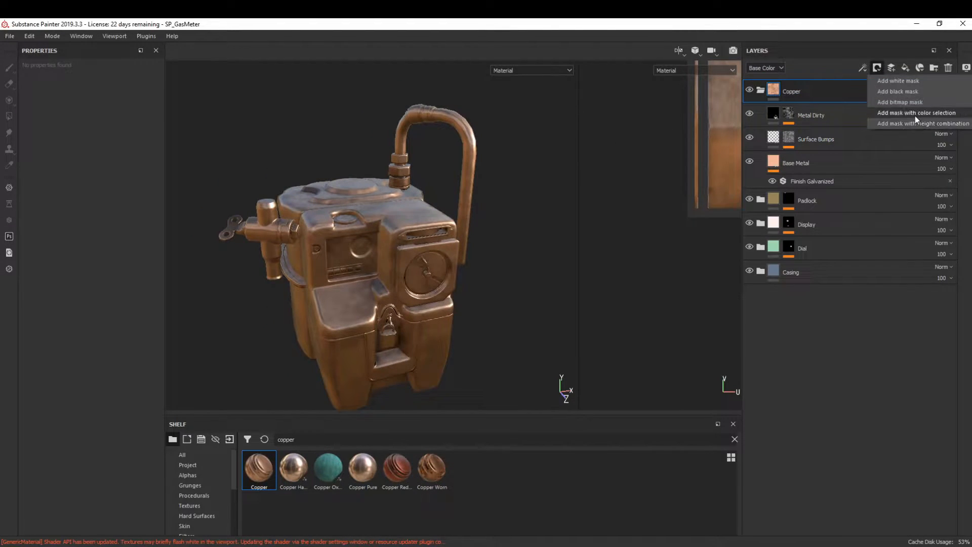
pyautogui.click(915, 113)
pyautogui.click(406, 128)
pyautogui.keyDown('alt'); pyautogui.moveTo(406, 134); pyautogui.dragTo(384, 121); pyautogui.keyUp('alt')
pyautogui.click(760, 90)
# - Create a folder named Shut-Off Attachment above Copper and add the Copper smart material inside it
pyautogui.click(934, 68)
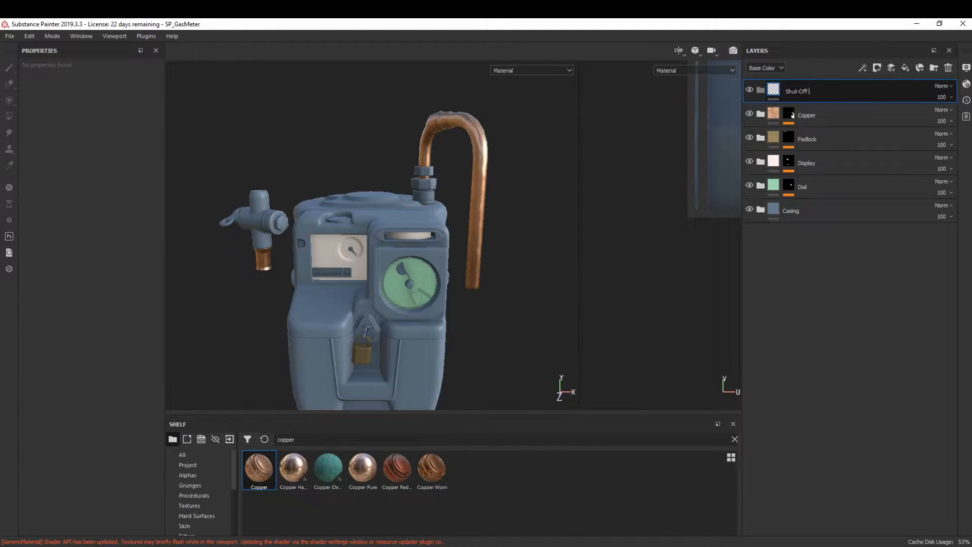
pyautogui.moveTo(259, 468); pyautogui.dragTo(764, 90)
pyautogui.click(761, 90)
# - Move Metal Dirty, Surface Bumps and Base Metal out of the Copper group into the Shut-Off Attachment folder and delete the emptied group
pyautogui.click(770, 114)
pyautogui.click(806, 142)
pyautogui.keyDown('shift'); pyautogui.click(820, 186); pyautogui.keyUp('shift')
pyautogui.moveTo(832, 145); pyautogui.dragTo(843, 115)
pyautogui.click(845, 200)
pyautogui.click(947, 68)
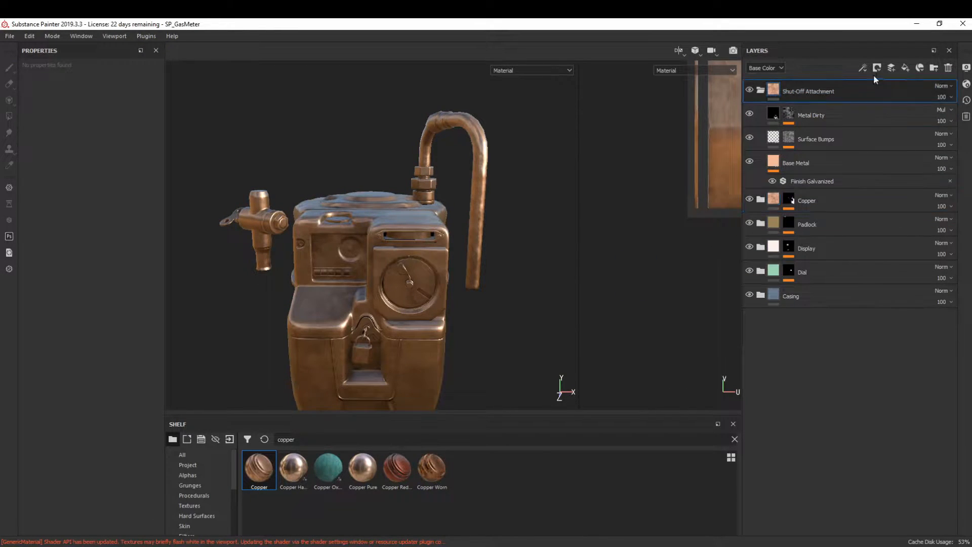
pyautogui.click(876, 69)
pyautogui.click(920, 123)
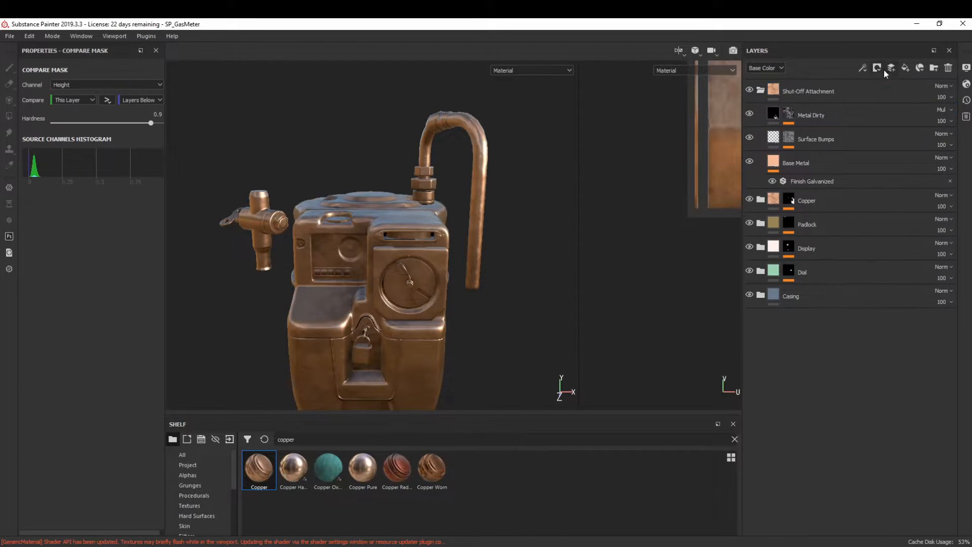
pyautogui.hotkey('ctrl', 'z')
# - Add a color selection mask to the Shut-Off Attachment folder and pick the shut-off valve's ID colour
pyautogui.click(876, 67)
pyautogui.click(906, 112)
pyautogui.click(142, 170)
pyautogui.click(263, 226)
pyautogui.keyDown('alt'); pyautogui.moveTo(291, 221); pyautogui.dragTo(324, 225); pyautogui.keyUp('alt')
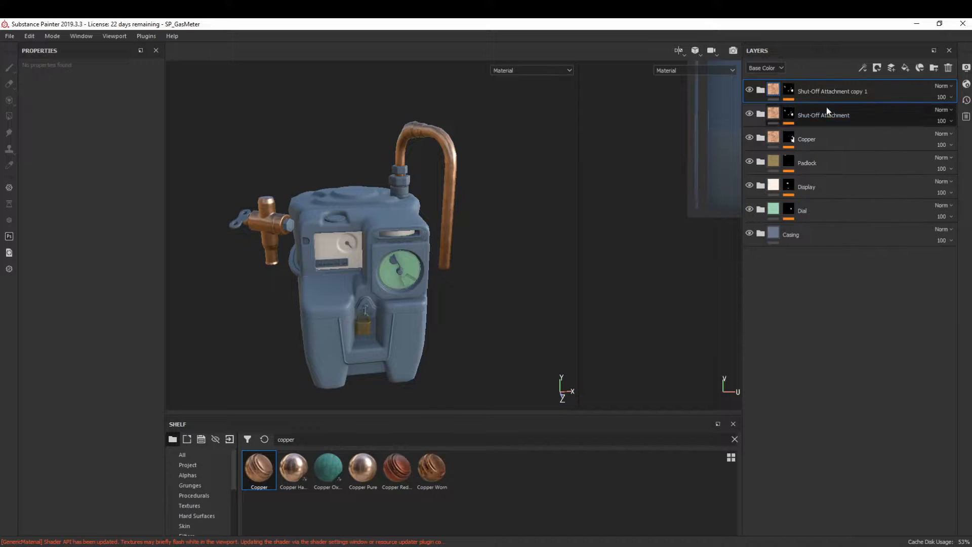
# - Rename the duplicated Shut-Off Attachment folder as Bolts
pyautogui.doubleClick(826, 91)
pyautogui.write('Bolts')
pyautogui.press('Return')
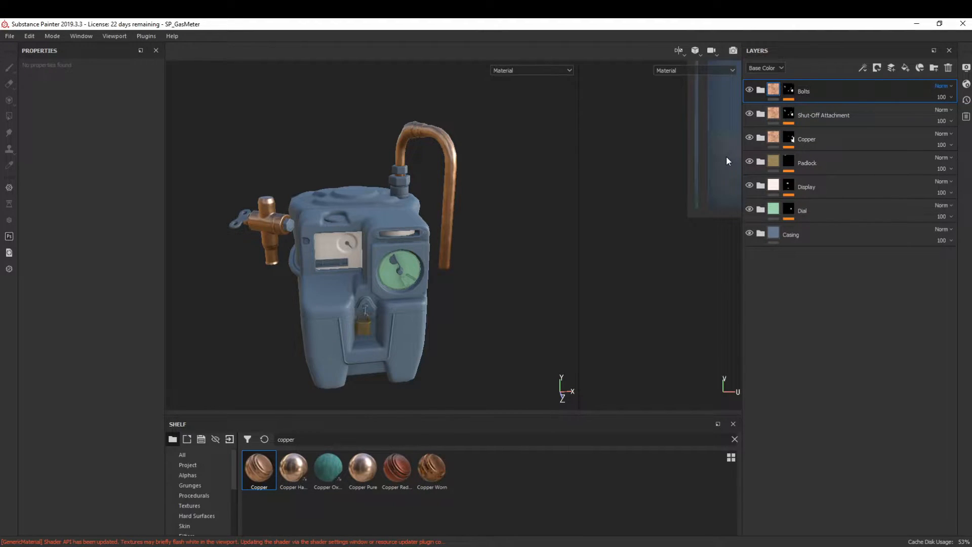
# - Replace the Bolts folder mask's picked colour with the pipe bolts' ID colour and rename the folder as Pipe Bolts
pyautogui.click(761, 90)
pyautogui.click(789, 89)
pyautogui.click(821, 110)
pyautogui.click(151, 186)
pyautogui.click(138, 170)
pyautogui.click(403, 177)
pyautogui.keyDown('alt'); pyautogui.moveTo(379, 196); pyautogui.dragTo(308, 225); pyautogui.keyUp('alt')
pyautogui.click(791, 93)
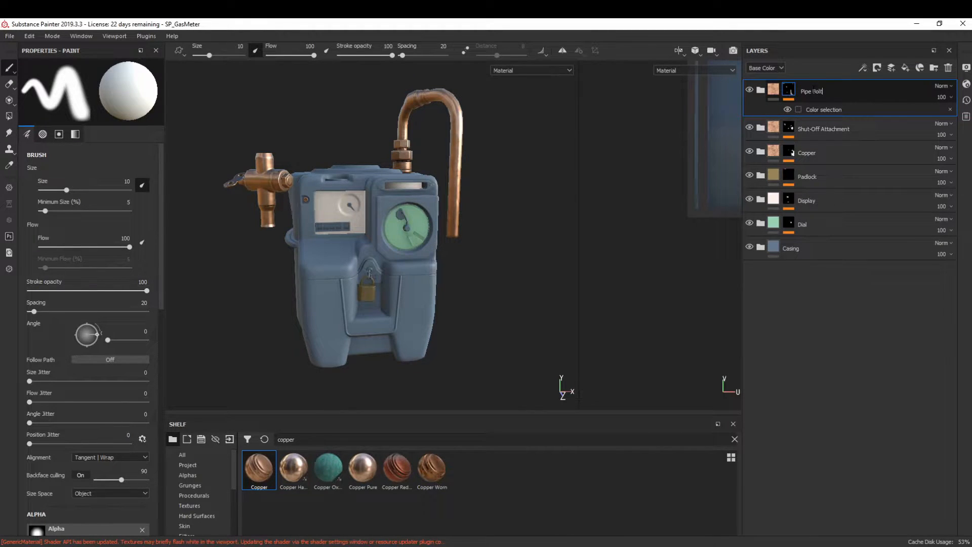
pyautogui.click(760, 92)
# - Create a folder named Dial Needle above Pipe Bolts
pyautogui.click(905, 67)
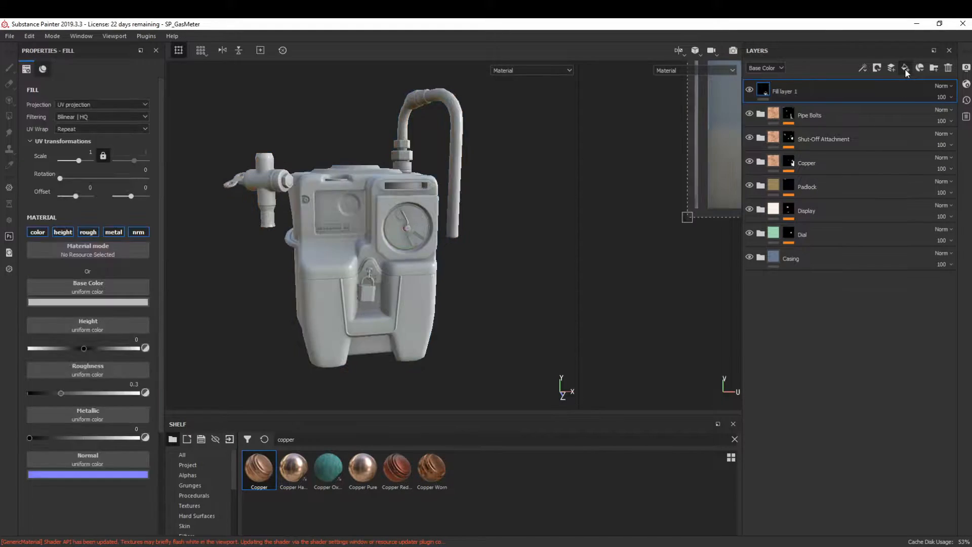
pyautogui.write('Dial Needle')
pyautogui.press('Return')
# - Add a red fill layer named Base inside the Dial Needle folder and set its roughness to about 0.04
pyautogui.click(905, 68)
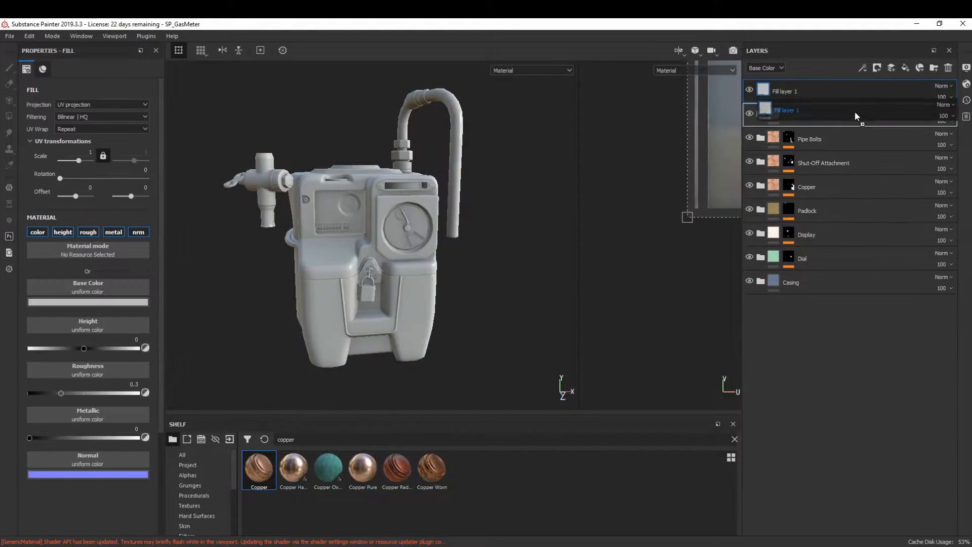
pyautogui.click(104, 304)
pyautogui.click(171, 327)
pyautogui.doubleClick(796, 116)
pyautogui.write('Base')
pyautogui.press('Return')
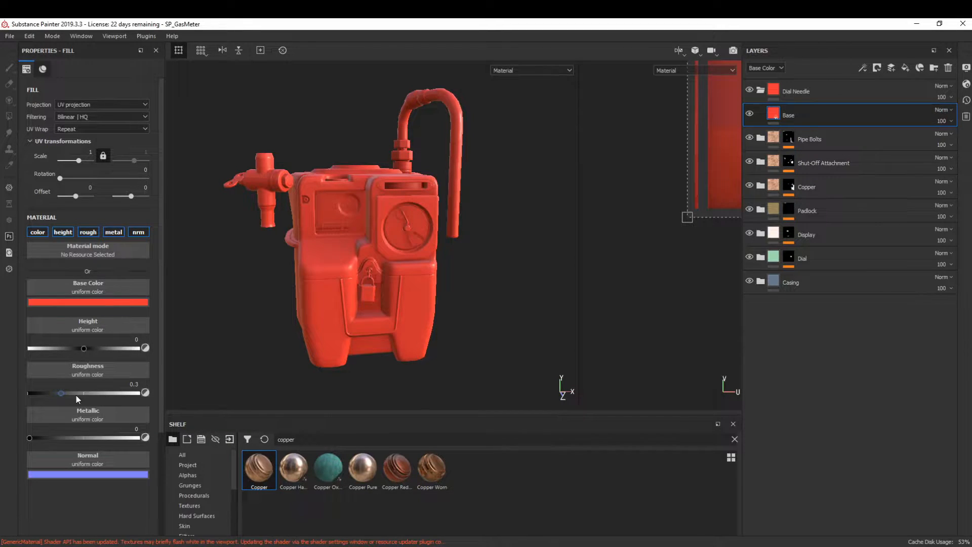
pyautogui.moveTo(94, 394); pyautogui.dragTo(32, 393)
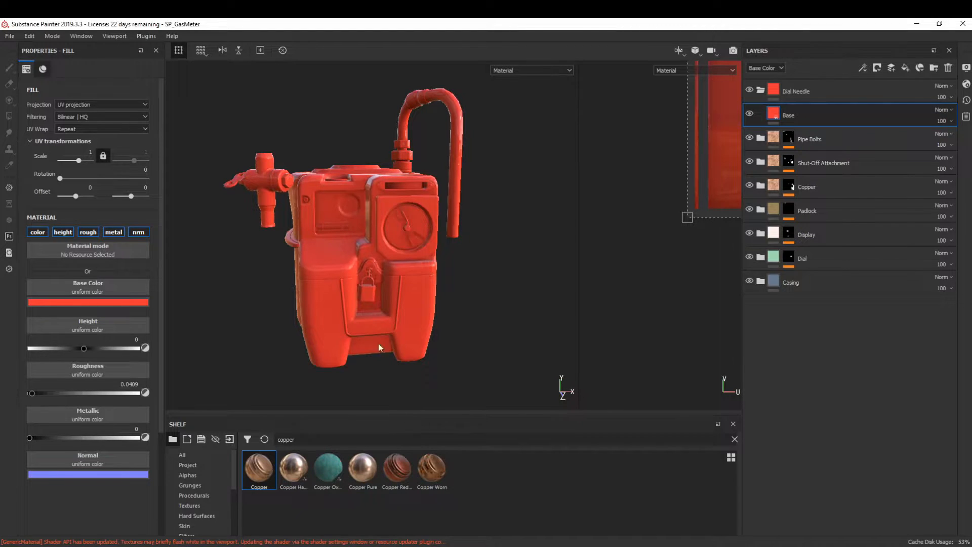
# - Add a color selection mask to the Dial Needle folder and pick the needle's yellow ID colour
pyautogui.keyDown('alt'); pyautogui.moveTo(347, 197); pyautogui.dragTo(408, 490, button='right'); pyautogui.keyUp('alt')
pyautogui.click(841, 91)
pyautogui.click(876, 68)
pyautogui.click(912, 111)
pyautogui.click(138, 170)
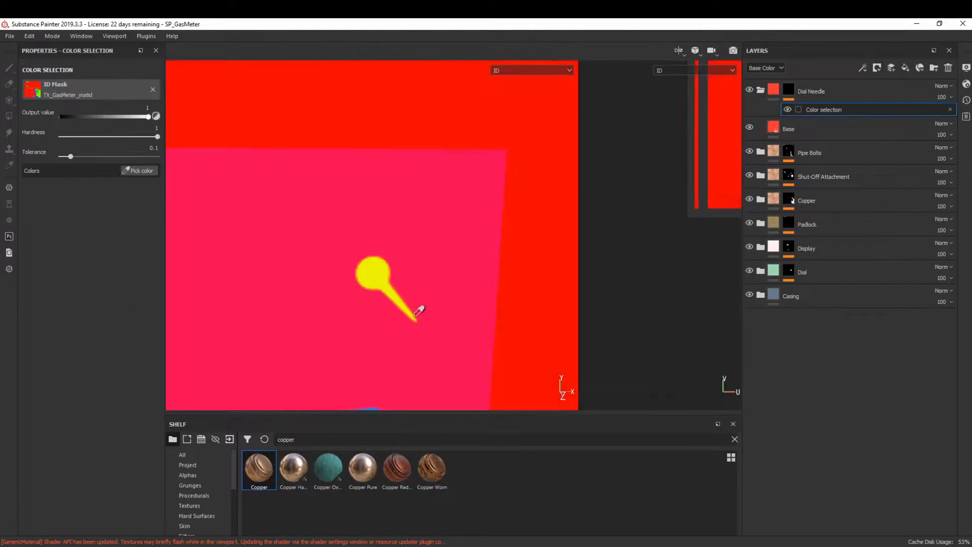
pyautogui.click(413, 314)
# - Set the needle color selection's tolerance to 0.2 and collapse the Dial Needle folder
pyautogui.scroll(-3, 385, 332)
pyautogui.scroll(2, 379, 238)
pyautogui.moveTo(70, 157); pyautogui.dragTo(80, 156)
pyautogui.scroll(-8, 373, 218)
pyautogui.rightClick(472, 265)
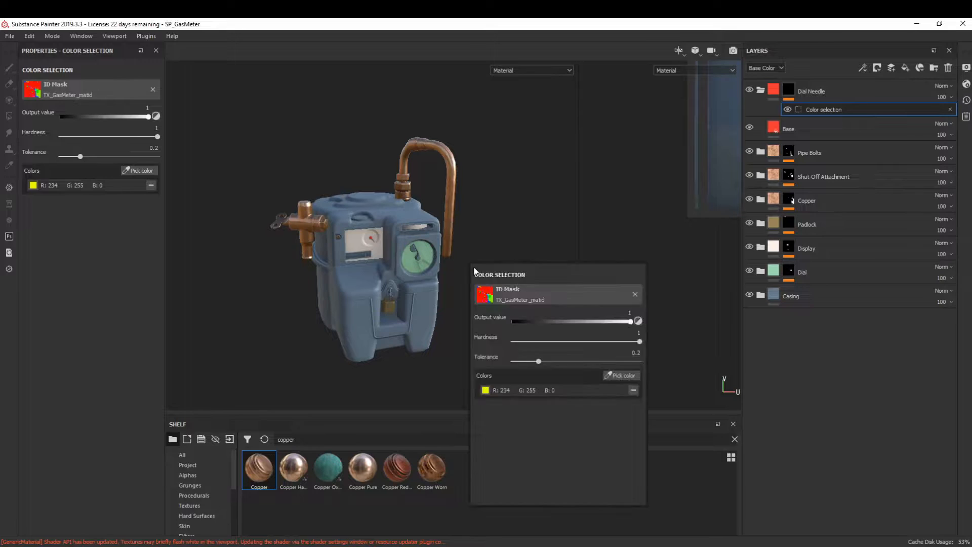
pyautogui.click(760, 90)
# - Create a folder named Dial Hands above Dial Needle and add the Steel Rough material inside it
pyautogui.scroll(5, 439, 315)
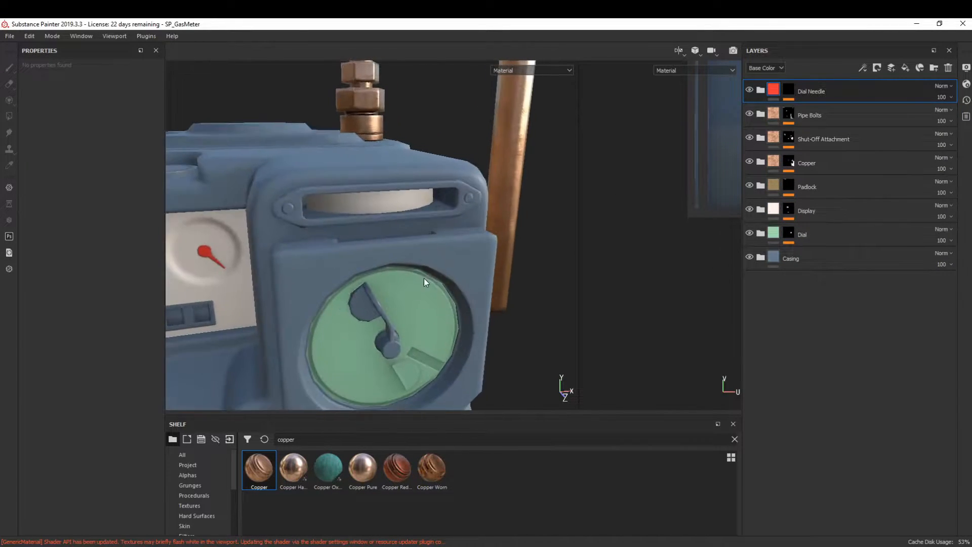
pyautogui.keyDown('alt'); pyautogui.moveTo(439, 315); pyautogui.dragTo(419, 263); pyautogui.keyUp('alt')
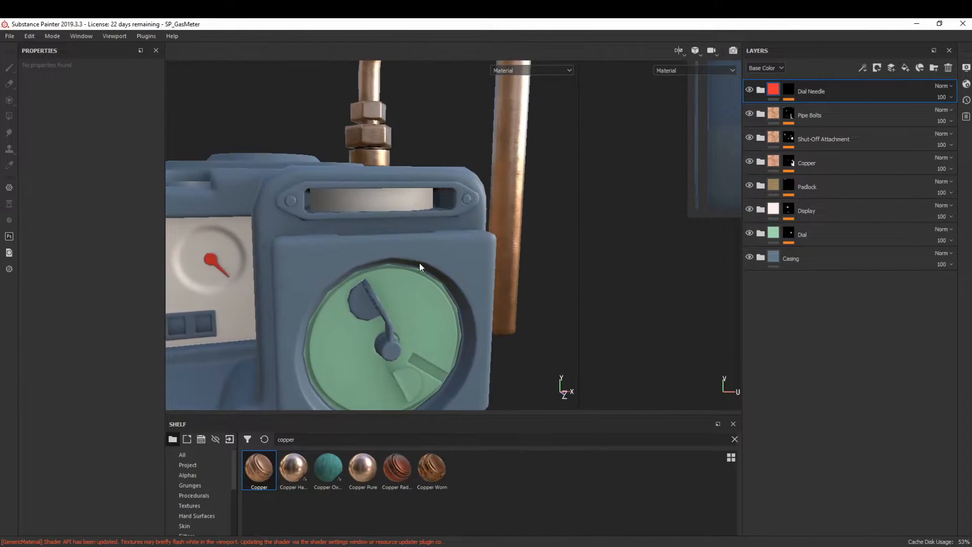
pyautogui.click(933, 68)
pyautogui.doubleClick(796, 92)
pyautogui.write('Dial ')
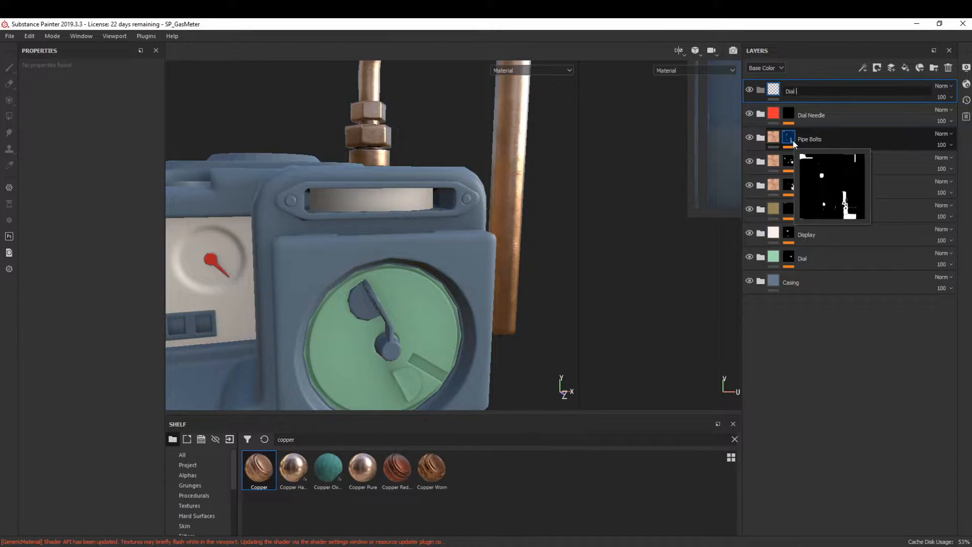
pyautogui.write('Hands')
pyautogui.press('Return')
pyautogui.write('steel')
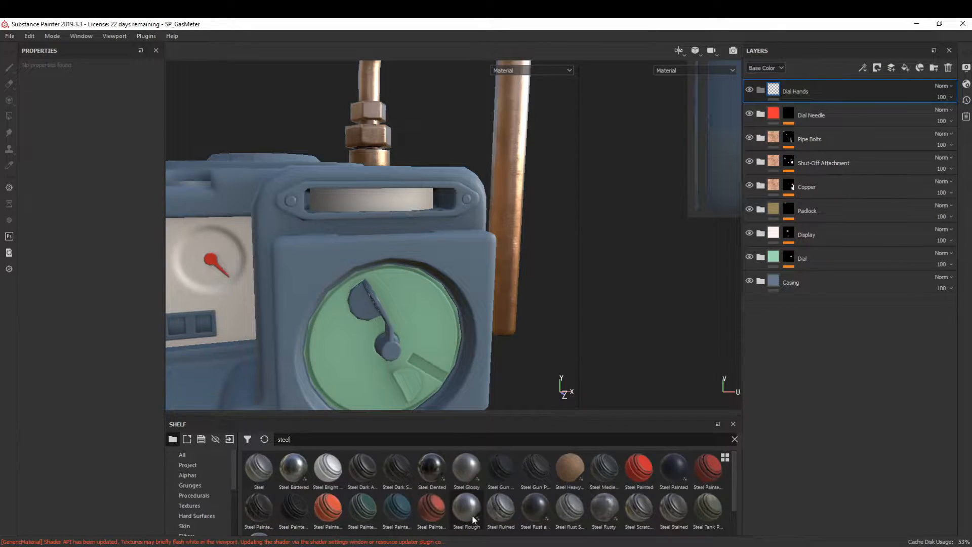
pyautogui.moveTo(472, 514); pyautogui.dragTo(860, 92)
pyautogui.click(876, 68)
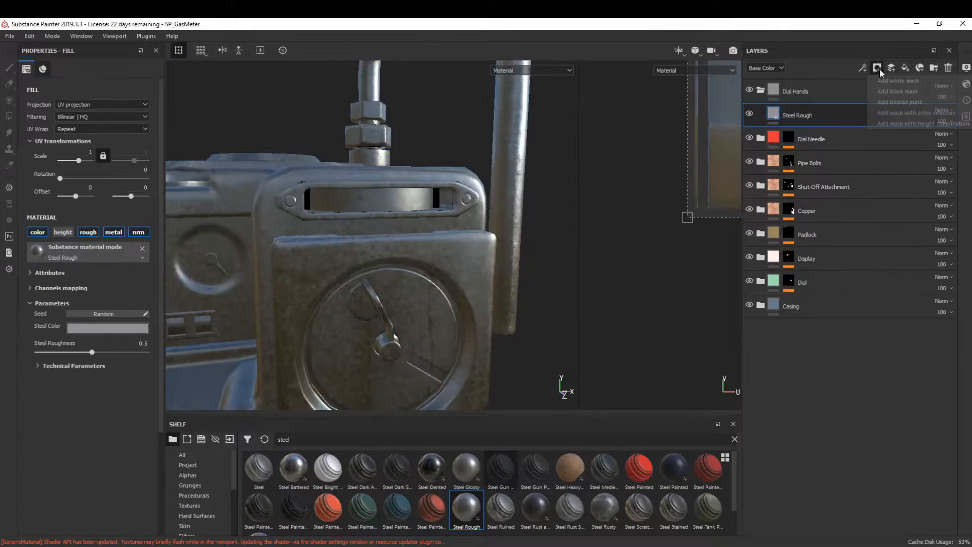
pyautogui.click(910, 89)
pyautogui.hotkey('ctrl', 'z')
# - Add a color selection mask to the Dial Hands folder, pick the dial hands' magenta ID colour and collapse the folder
pyautogui.click(891, 92)
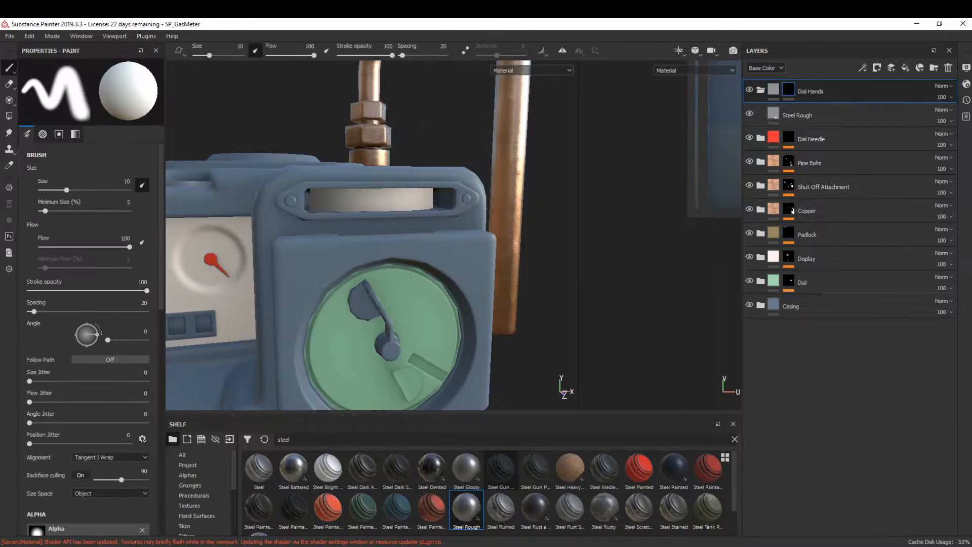
pyautogui.click(863, 68)
pyautogui.click(877, 67)
pyautogui.click(898, 114)
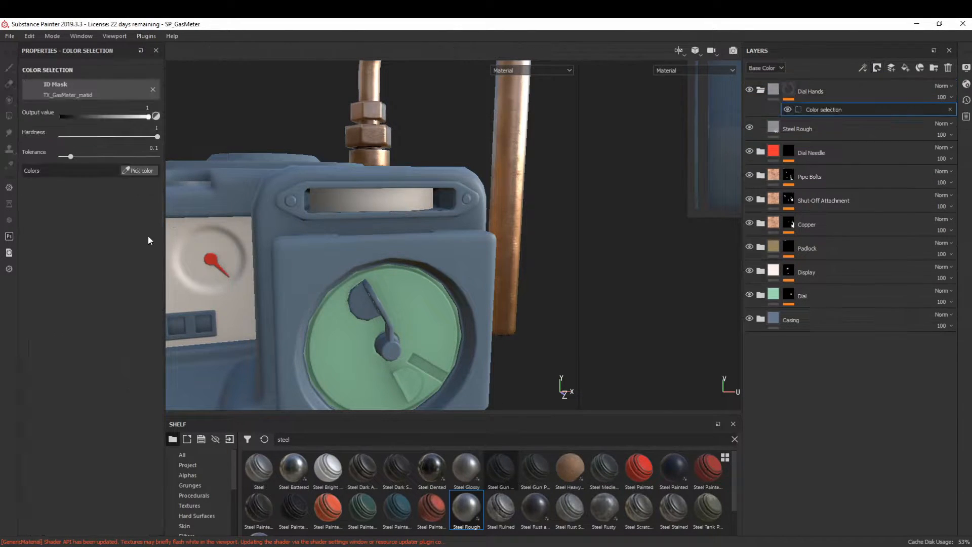
pyautogui.click(139, 171)
pyautogui.click(364, 302)
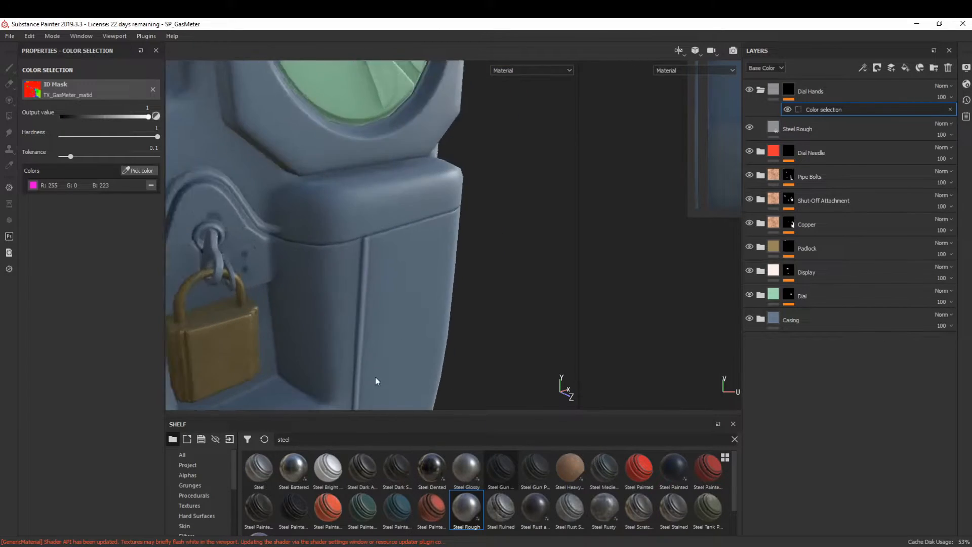
pyautogui.click(762, 90)
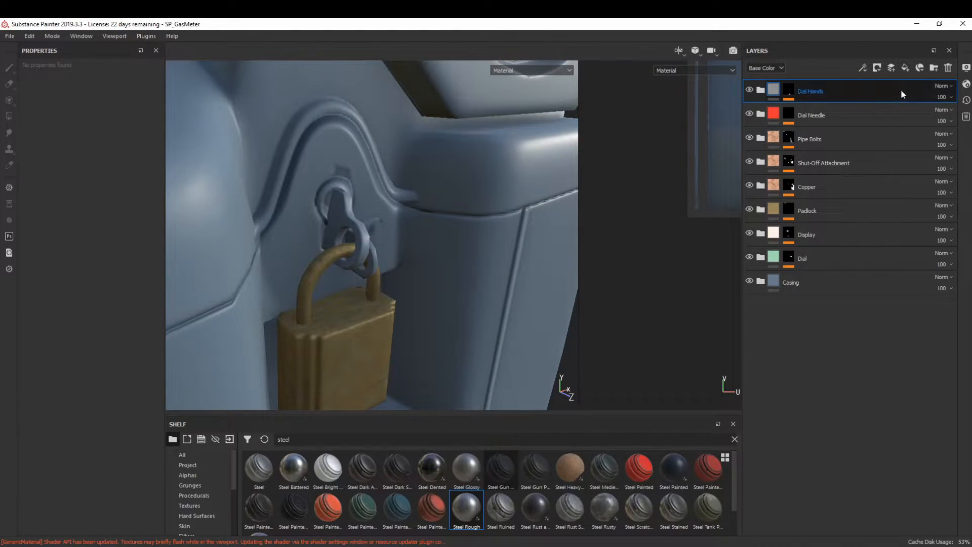
# - Duplicate the Dial Hands folder and rename the copy as Key
pyautogui.hotkey('ctrl', 'd')
pyautogui.doubleClick(817, 91)
pyautogui.write('Key')
pyautogui.press('Return')
# - Replace the picked colour in the Key folder's mask with the key's ID colour
pyautogui.click(789, 90)
pyautogui.click(810, 111)
pyautogui.click(151, 185)
pyautogui.click(139, 170)
pyautogui.click(373, 211)
pyautogui.scroll(-2, 373, 211)
pyautogui.keyDown('alt'); pyautogui.moveTo(373, 212); pyautogui.dragTo(405, 223); pyautogui.keyUp('alt')
pyautogui.scroll(-4, 388, 192)
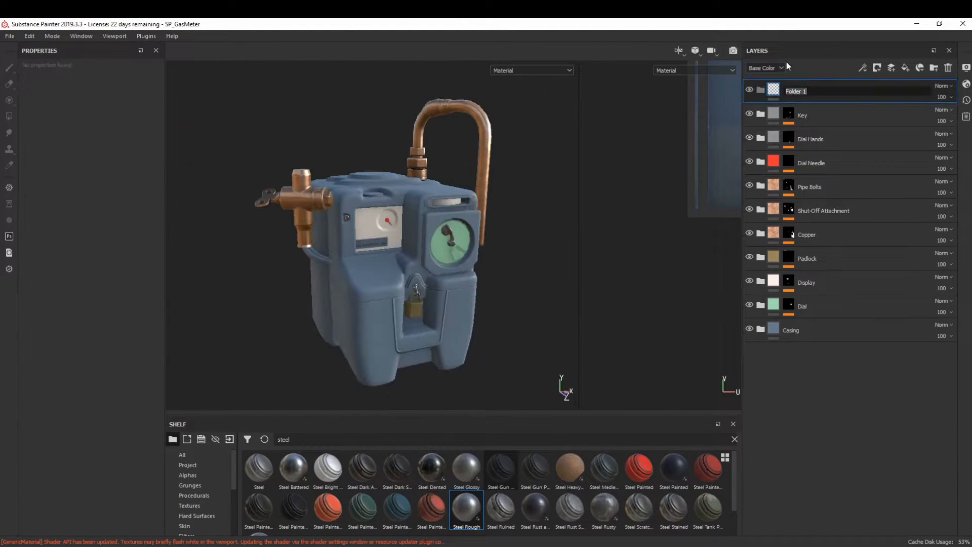
# - Name the new folder Flip Numbers and add a fill layer named Base directly below it
pyautogui.write('Flip Numbers')
pyautogui.press('Return')
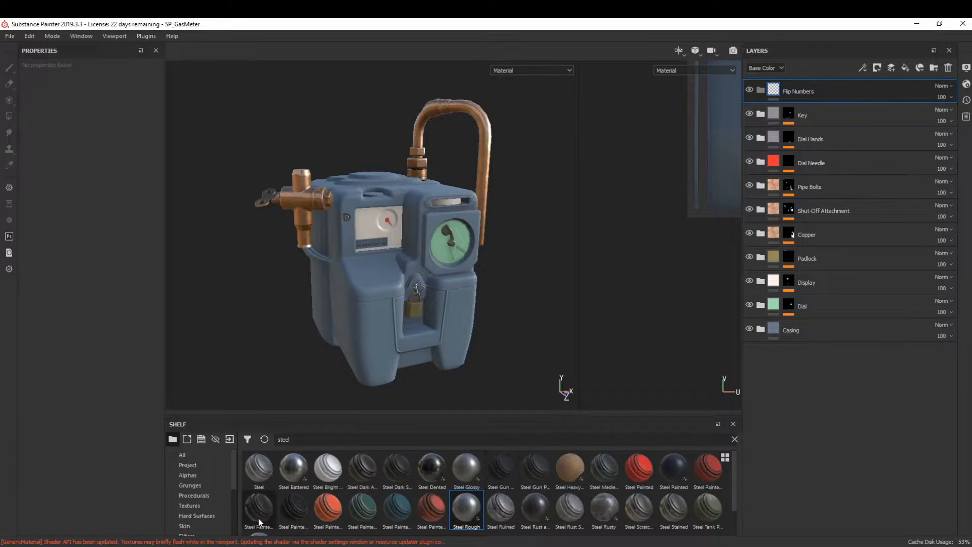
pyautogui.click(905, 68)
pyautogui.moveTo(804, 93); pyautogui.dragTo(794, 118)
pyautogui.doubleClick(790, 115)
pyautogui.write('Base')
pyautogui.press('Return')
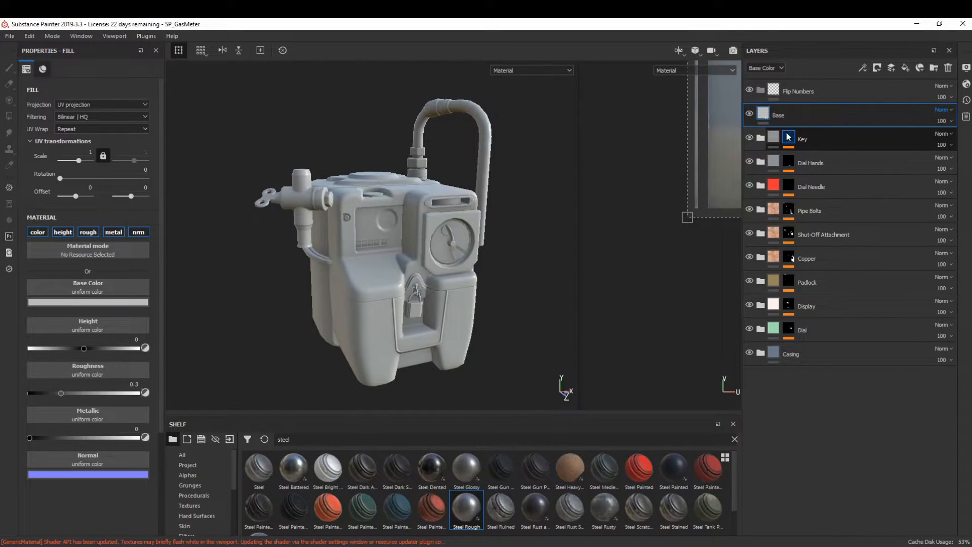
# - Set the new Base layer's colour to a very dark navy blue and its roughness to about 0.6
pyautogui.click(55, 302)
pyautogui.moveTo(205, 406); pyautogui.dragTo(205, 354)
pyautogui.click(191, 396)
pyautogui.click(95, 393)
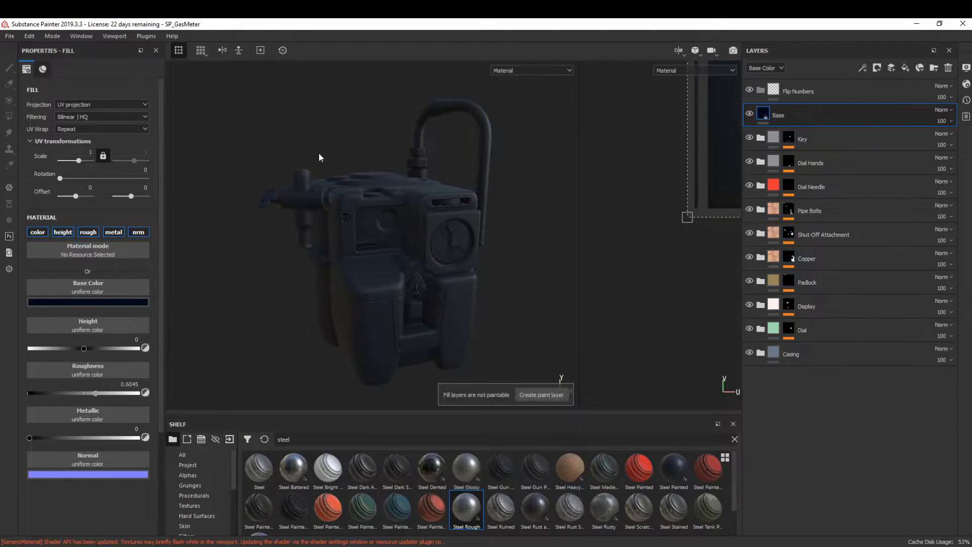
# - Move the dark Base layer into the Flip Numbers folder
pyautogui.keyDown('alt'); pyautogui.moveTo(317, 157); pyautogui.dragTo(337, 314, button='right'); pyautogui.keyUp('alt')
pyautogui.keyDown('alt'); pyautogui.moveTo(336, 315); pyautogui.dragTo(480, 274, button='middle'); pyautogui.keyUp('alt')
pyautogui.moveTo(806, 115); pyautogui.dragTo(780, 99)
# - Add a color selection mask to the Flip Numbers folder and pick the ID colour of the display's number strip
pyautogui.click(877, 67)
pyautogui.click(898, 113)
pyautogui.click(138, 172)
pyautogui.click(324, 230)
pyautogui.keyDown('alt'); pyautogui.moveTo(354, 223); pyautogui.dragTo(375, 64, button='right'); pyautogui.keyUp('alt')
pyautogui.click(773, 90)
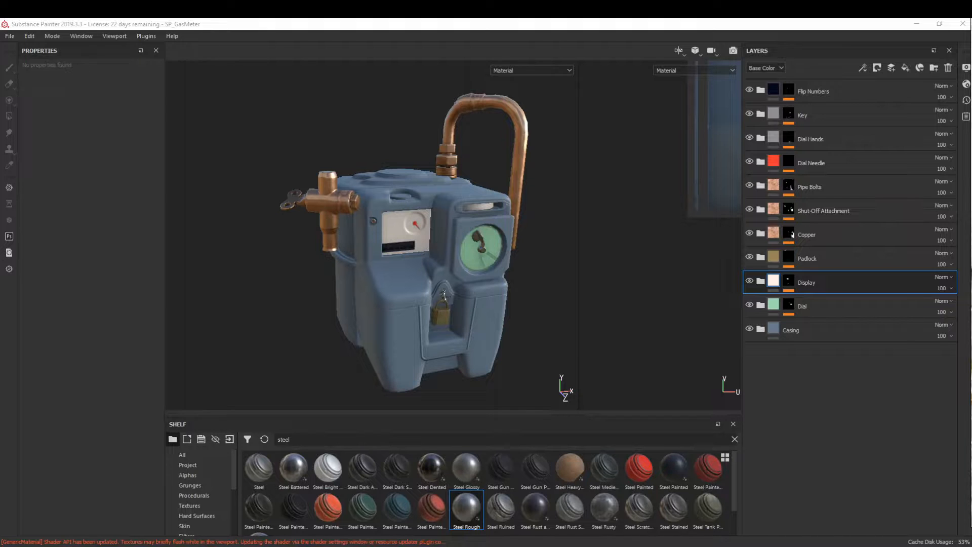
# - Switch to the gas meter reference photo and examine the casing's worn paint, stickers and padlock up close
pyautogui.moveTo(971, 337)
pyautogui.mouseDown(button='right')
pyautogui.moveTo(694, 333)
pyautogui.moveTo(681, 319)
pyautogui.moveTo(664, 328)
pyautogui.mouseUp(button='right')
pyautogui.scroll(-3, 599, 348)
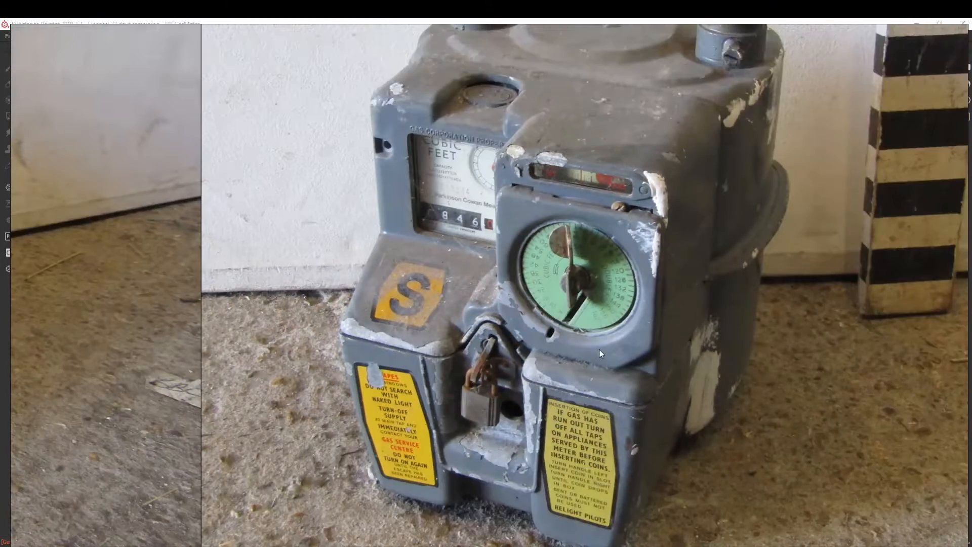
pyautogui.scroll(5, 423, 348)
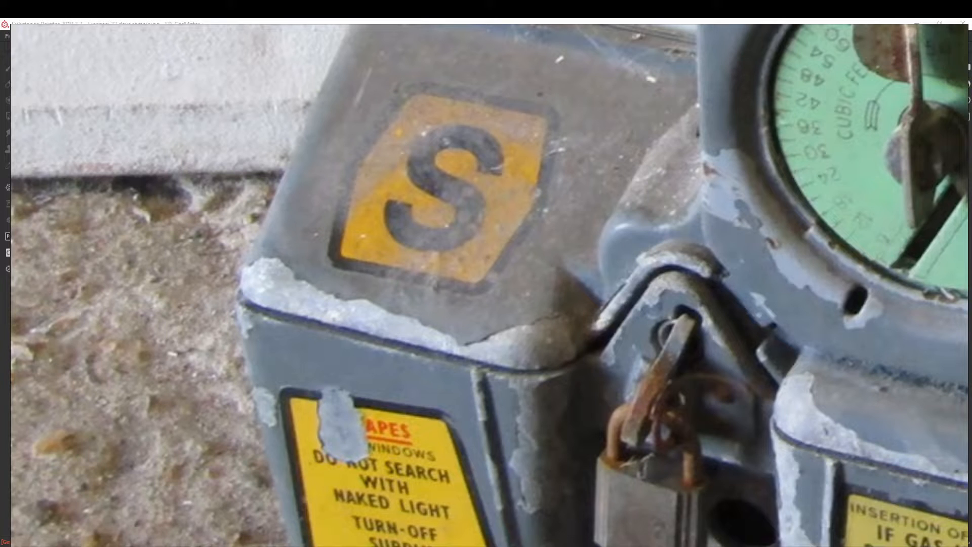
# - Switch to the browser with the oxidised metal image search, widen its window and browse the results for surface references
pyautogui.moveTo(971, 32); pyautogui.dragTo(617, 33)
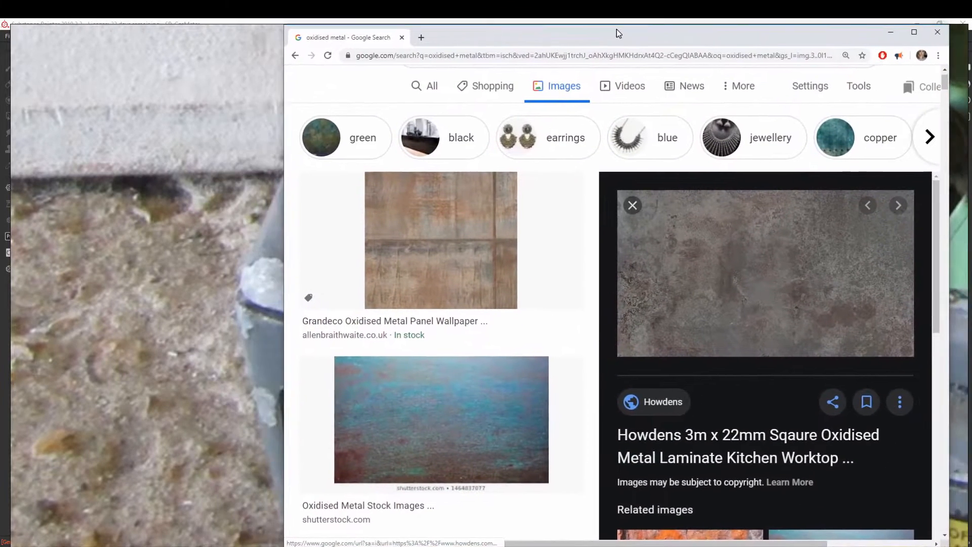
pyautogui.moveTo(285, 300); pyautogui.dragTo(19, 299)
pyautogui.scroll(-1, 127, 244)
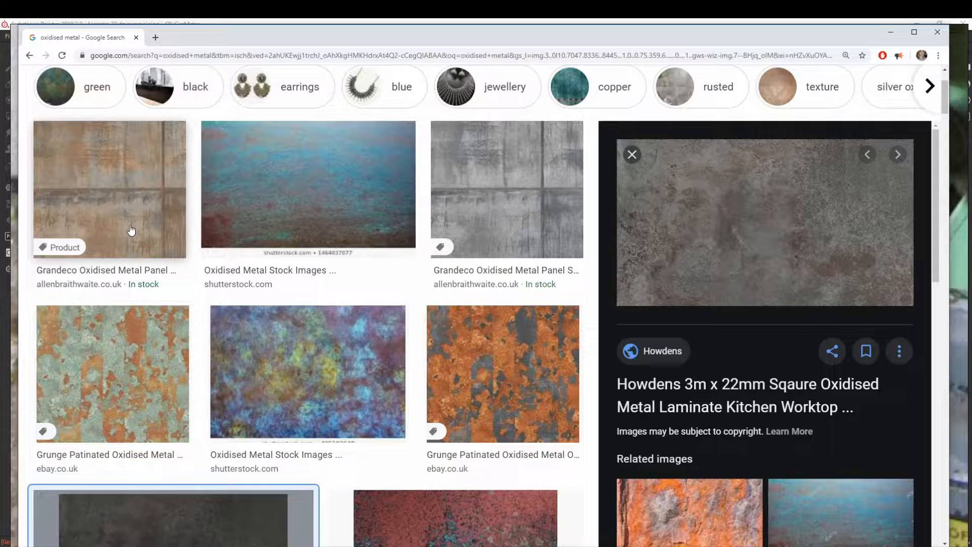
pyautogui.scroll(-10, 146, 228)
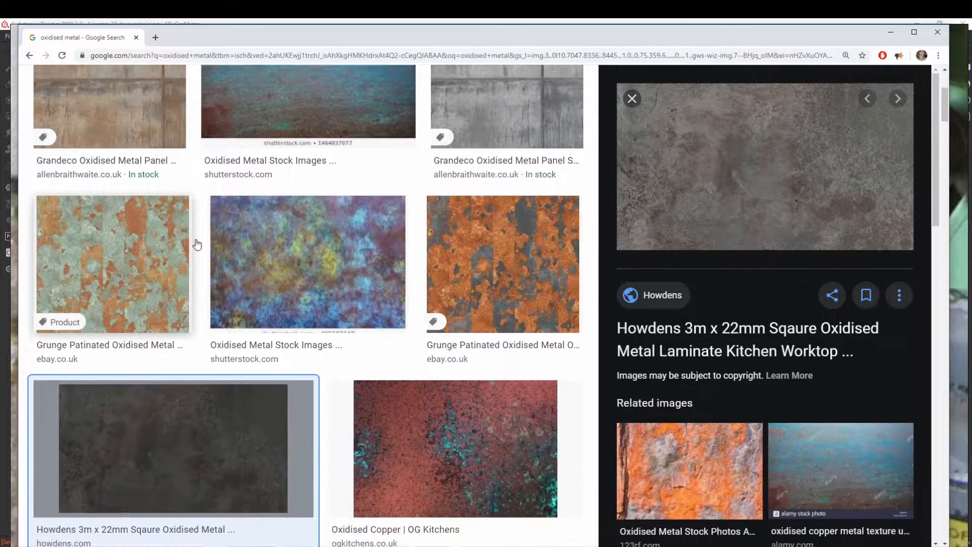
# - Browse further oxidised metal image results and view the Howdens oxidised metal laminate worktop page as a surface reference
pyautogui.scroll(-10, 167, 314)
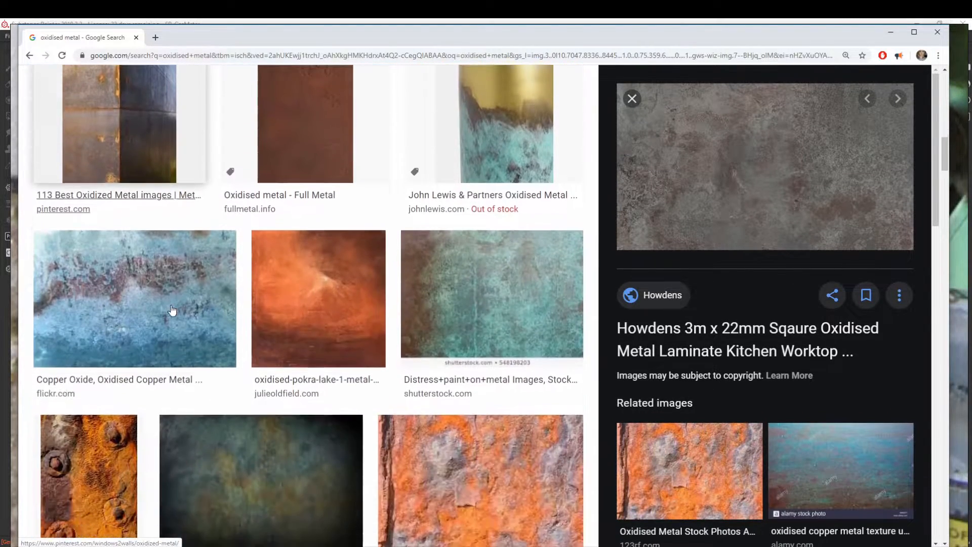
pyautogui.scroll(15, 422, 429)
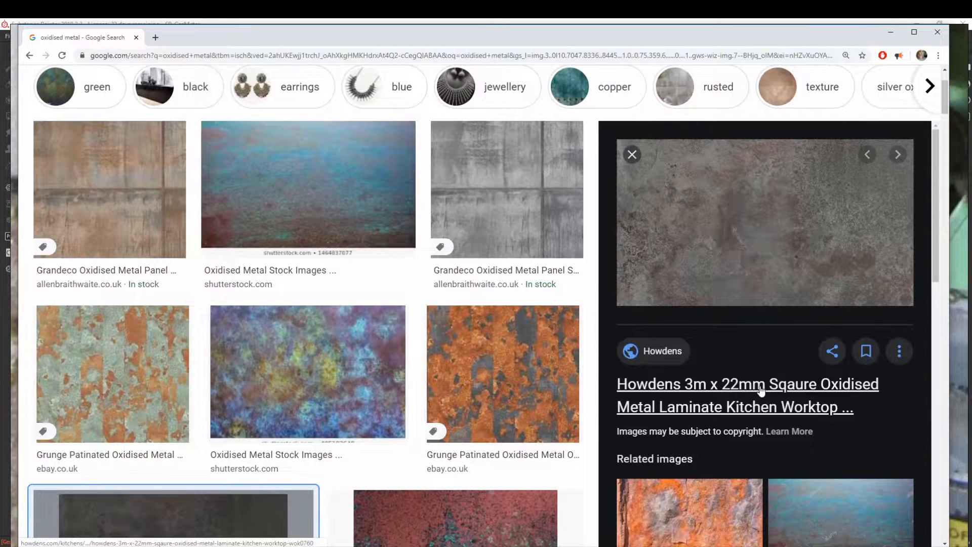
pyautogui.click(761, 389)
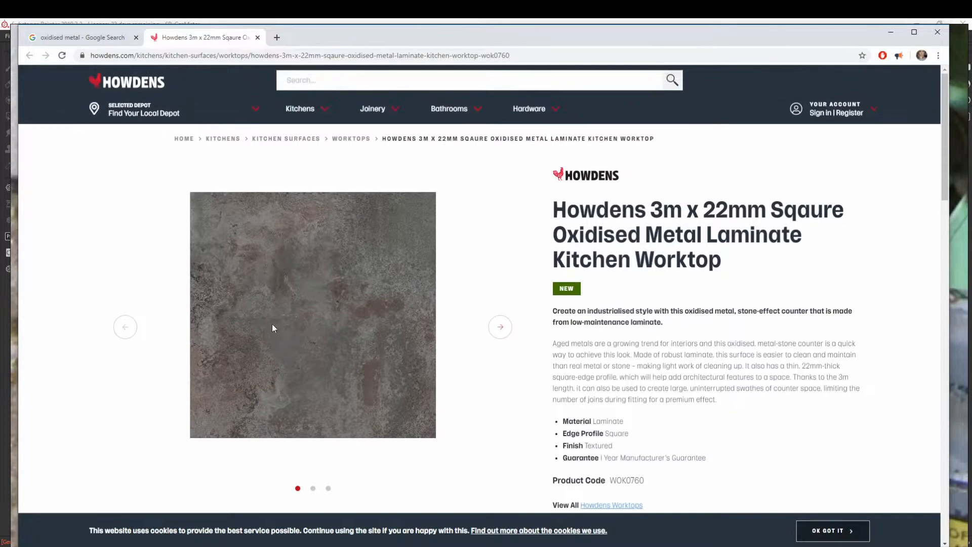
pyautogui.hotkey('ctrl', 'shift', 'Tab')
pyautogui.scroll(-5, 349, 318)
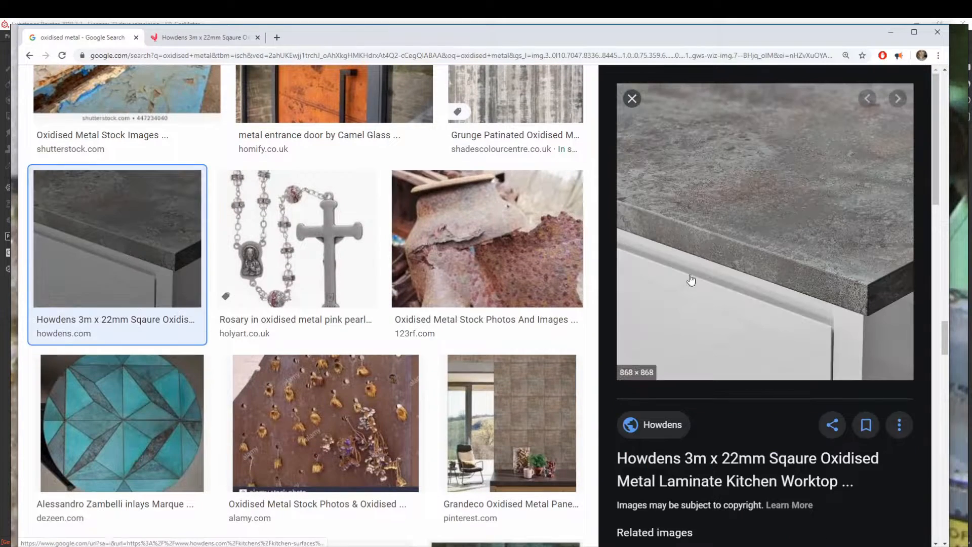
pyautogui.scroll(-7, 368, 307)
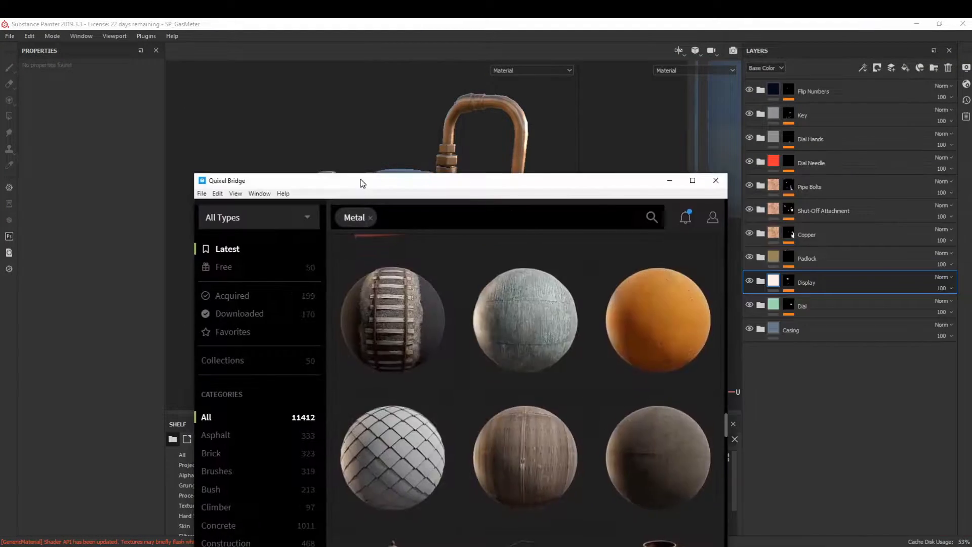
# - Switch to Quixel Bridge, browse the Metal assets and download the Metal Dust On Floor 2x2 M surface
pyautogui.moveTo(361, 180); pyautogui.dragTo(422, 132)
pyautogui.scroll(-10, 612, 337)
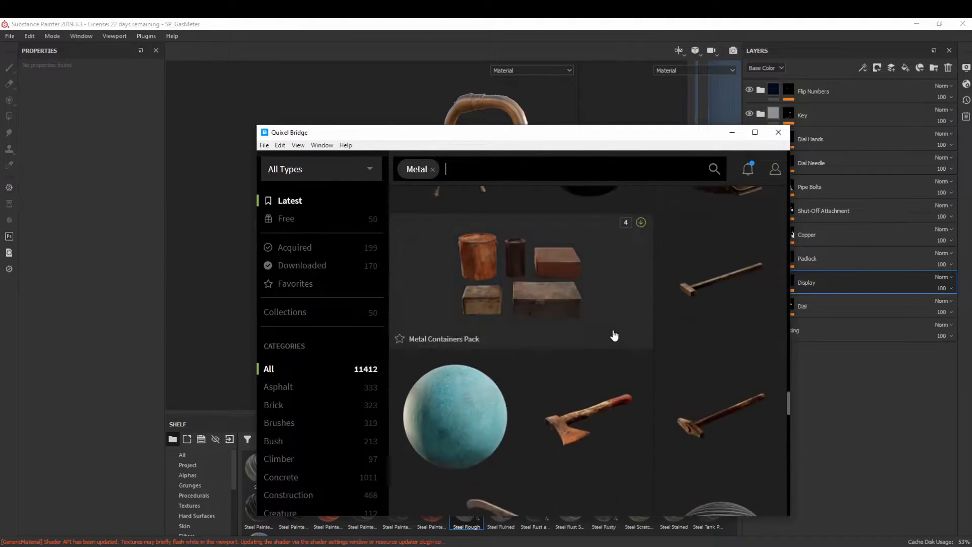
pyautogui.scroll(-10, 674, 337)
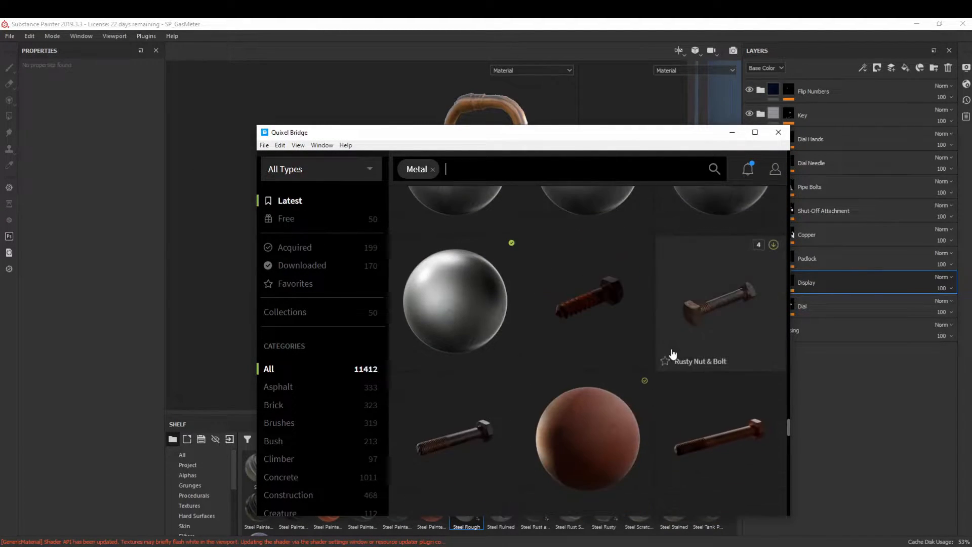
pyautogui.scroll(-2, 665, 342)
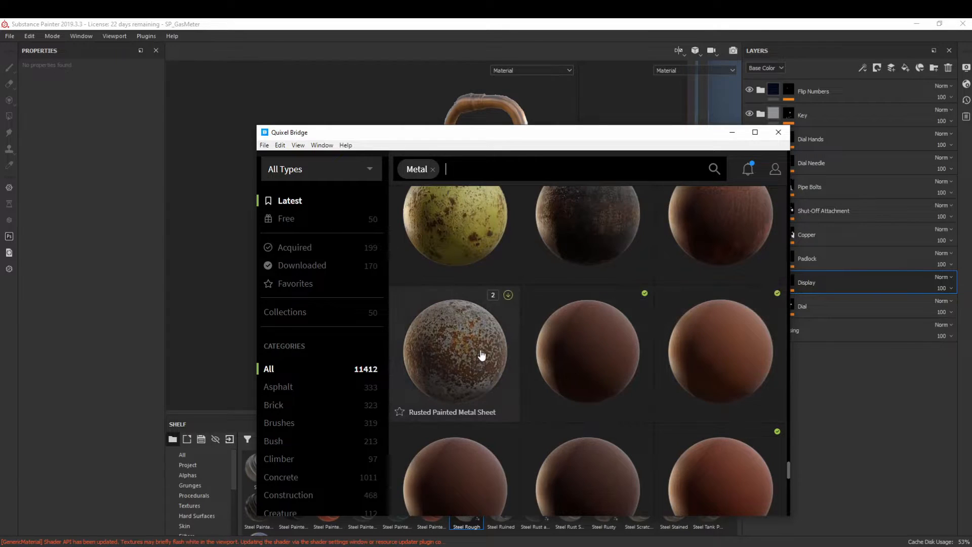
pyautogui.scroll(-8, 506, 380)
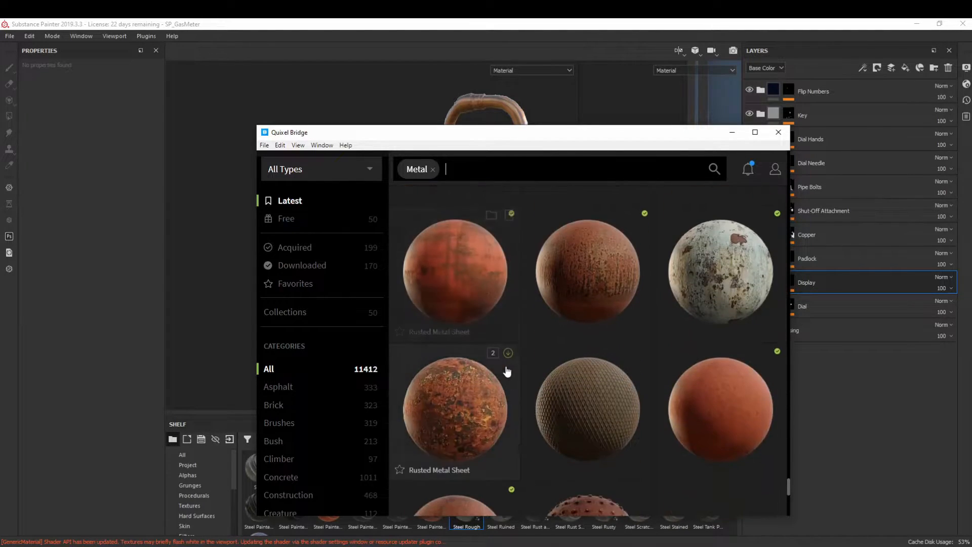
pyautogui.scroll(-6, 613, 380)
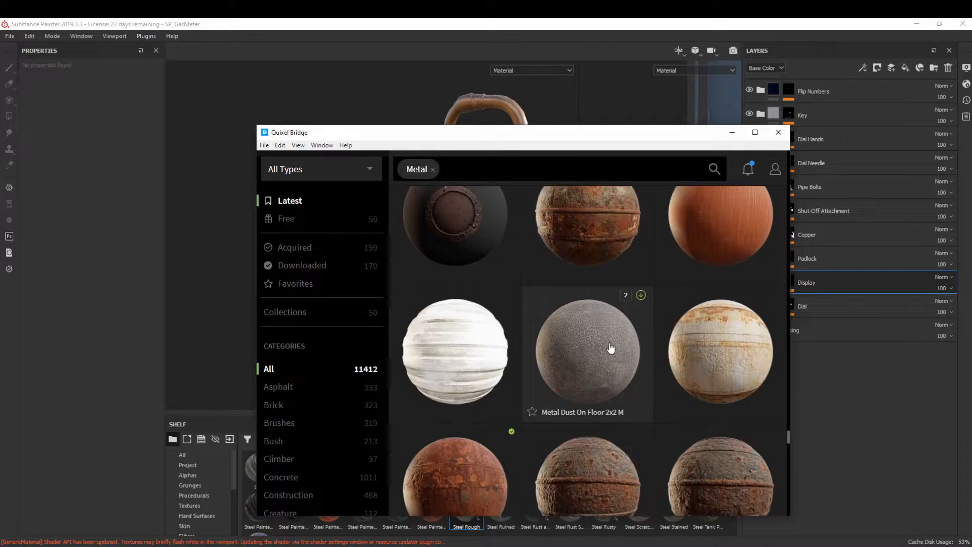
pyautogui.click(640, 295)
# - Browse more rusted and painted metal surfaces in the Metal results, ending back at Metal Dust On Floor 2x2 M
pyautogui.scroll(-10, 609, 339)
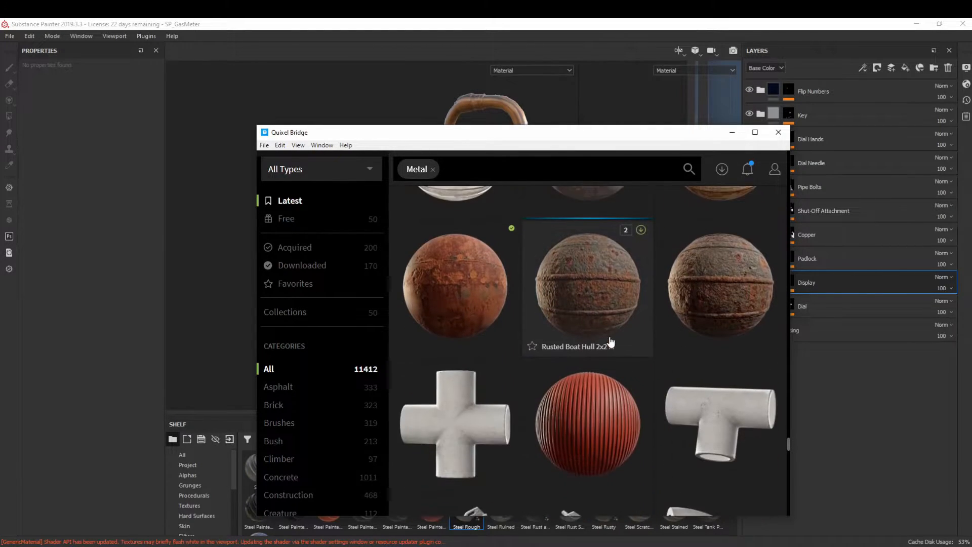
pyautogui.scroll(3, 610, 336)
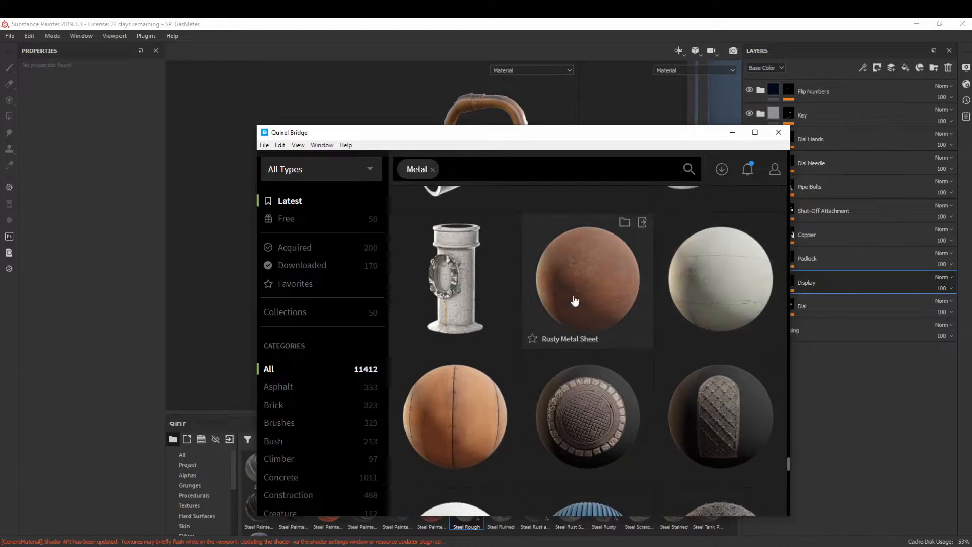
pyautogui.scroll(-8, 614, 361)
pyautogui.scroll(5, 615, 362)
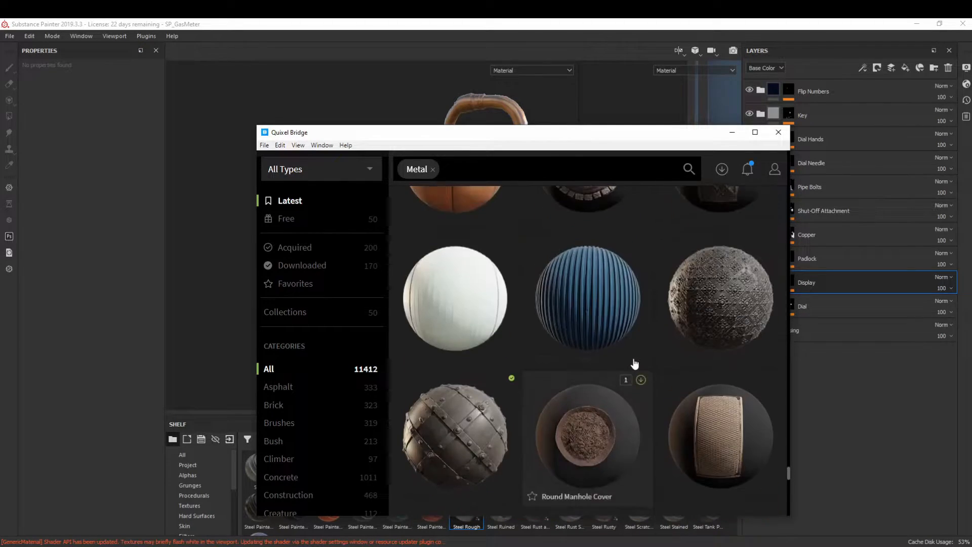
pyautogui.scroll(6, 616, 355)
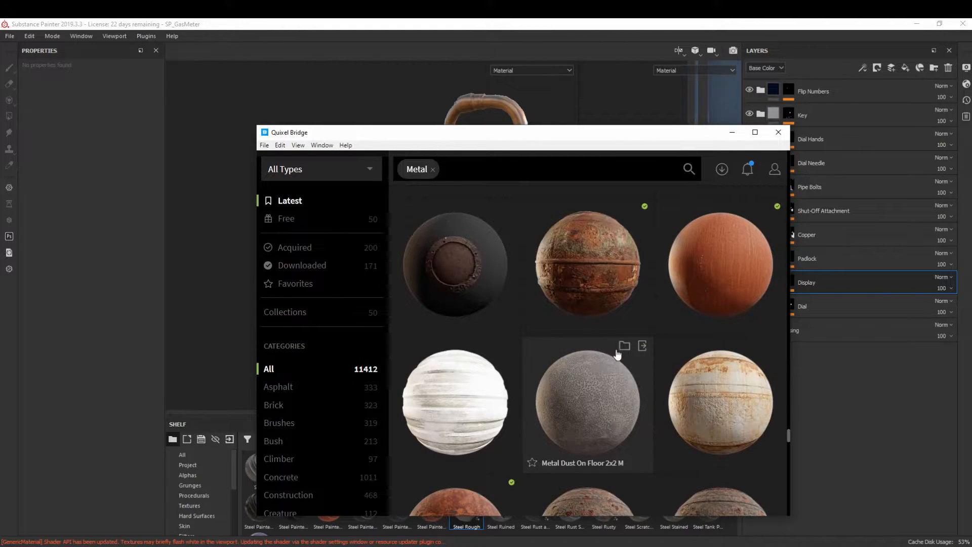
# - Bring the downloaded Metal Dust On Floor maps into Substance Painter as textures, importing to project SP_GasMeter with the prefix Metal
pyautogui.click(625, 346)
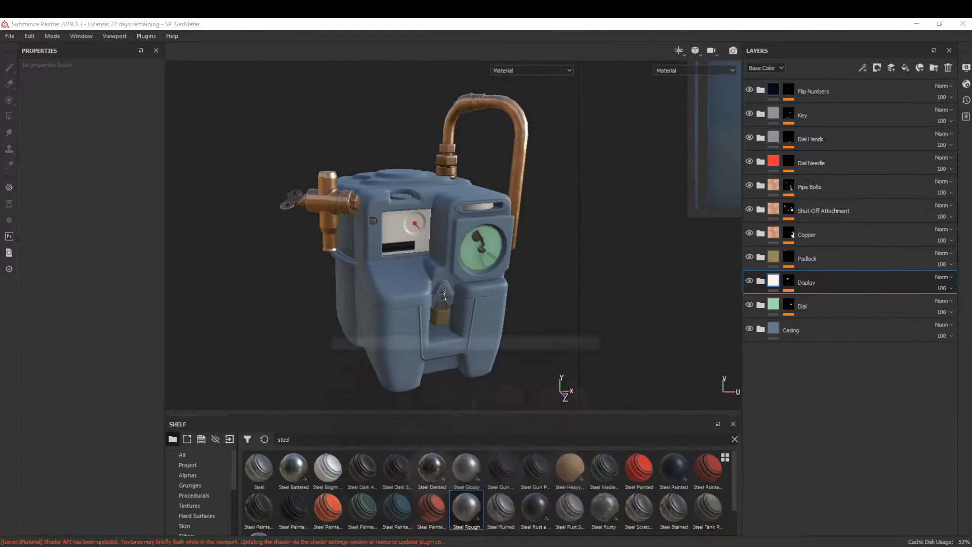
pyautogui.moveTo(432, 472); pyautogui.dragTo(486, 512)
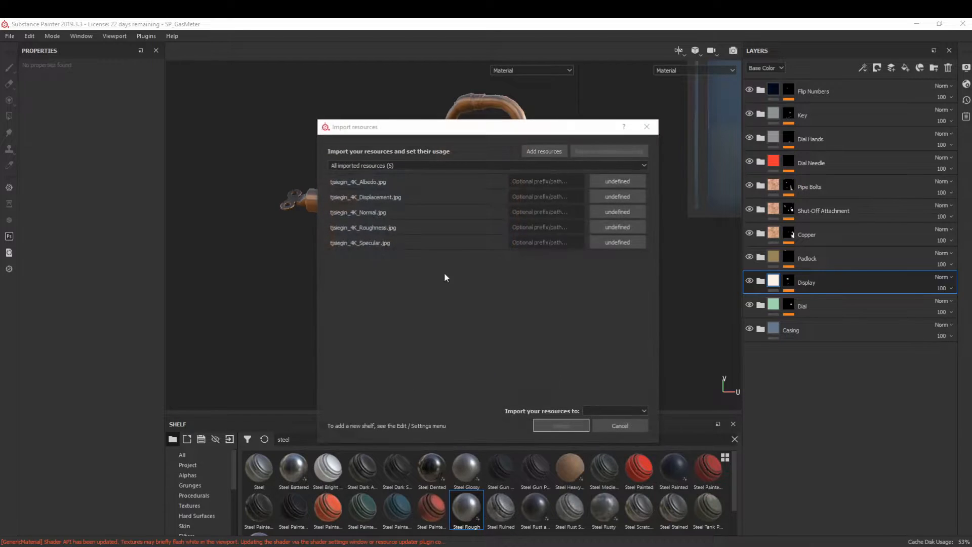
pyautogui.click(617, 243)
pyautogui.click(630, 285)
pyautogui.click(630, 412)
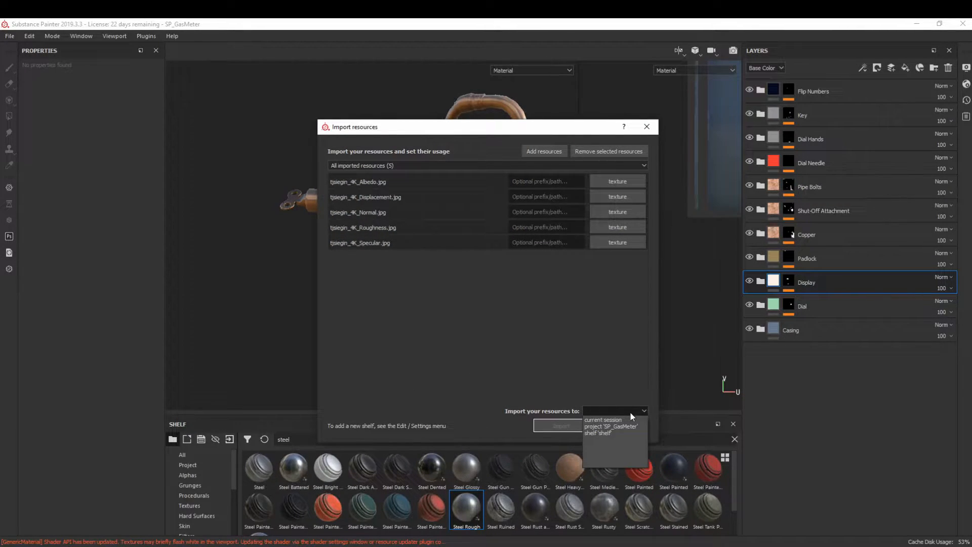
pyautogui.click(603, 429)
pyautogui.write('Metal')
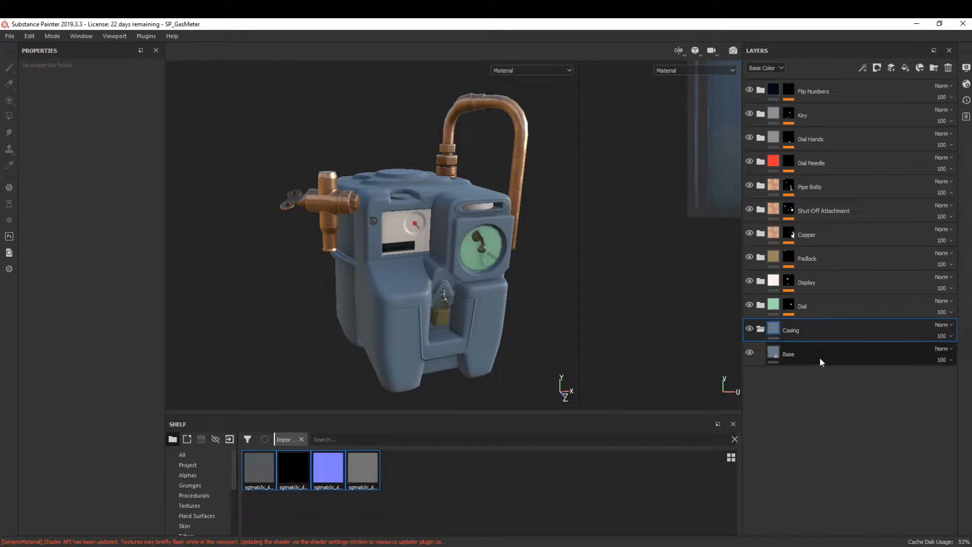
# - Select the Casing folder's Base layer, clear the import filter and search the shelf for "peeling" to preview the peeling paint materials
pyautogui.click(819, 357)
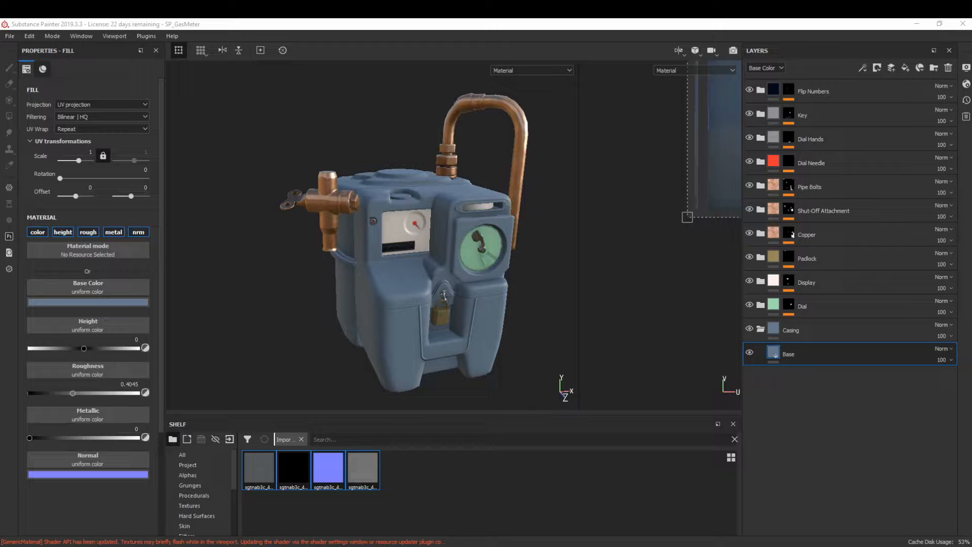
pyautogui.click(301, 439)
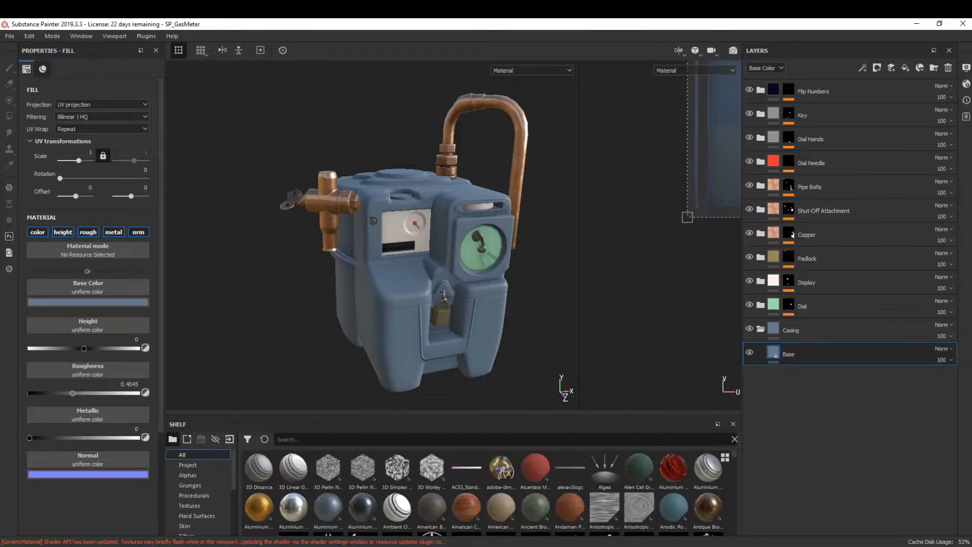
pyautogui.write('peeling')
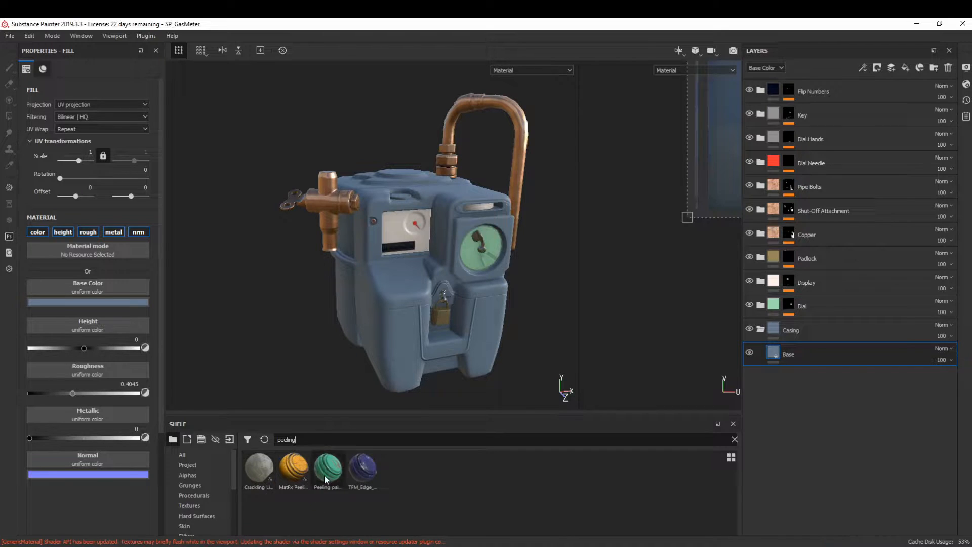
pyautogui.click(328, 473)
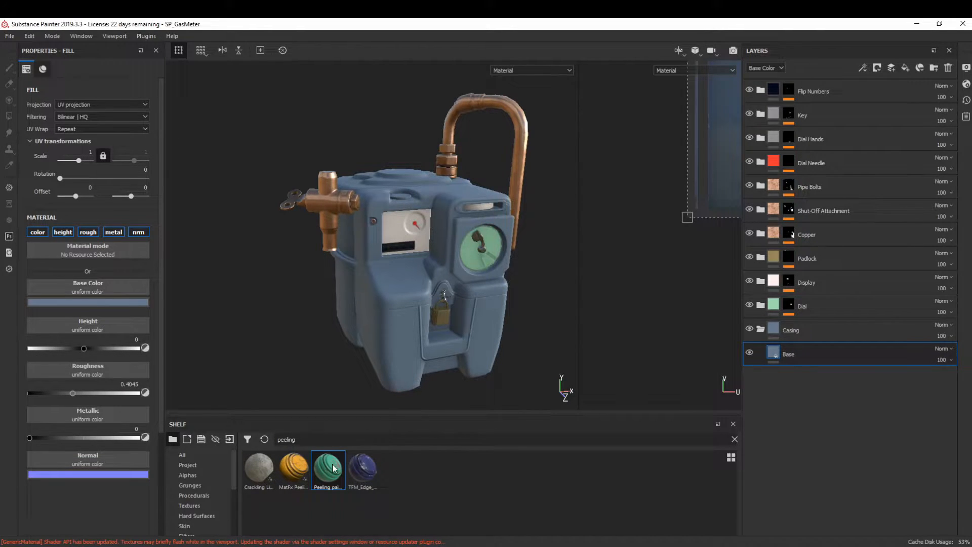
pyautogui.moveTo(332, 475)
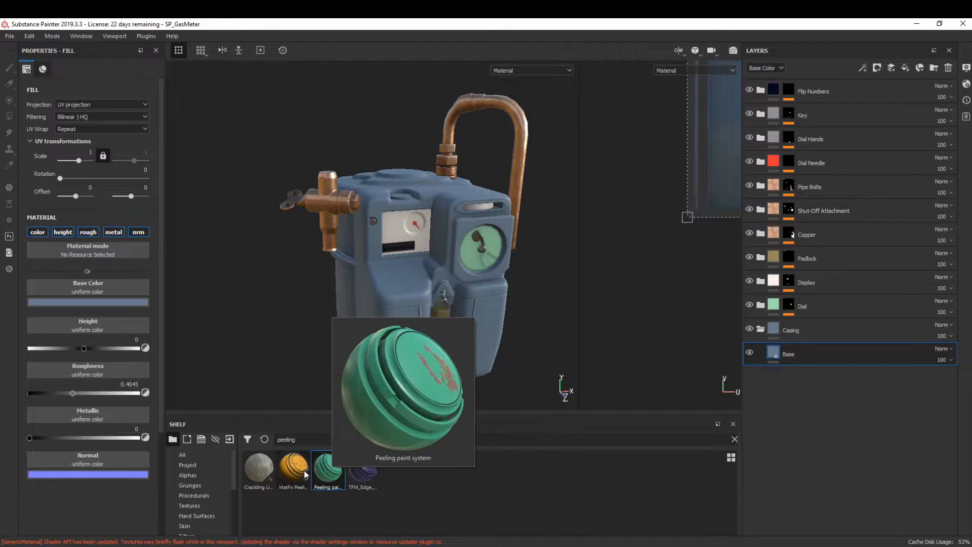
pyautogui.moveTo(296, 470)
# - Bring the browser with the 80.lv Free Peeling Paint Smart Material article into view, examine its example images, and move it away
pyautogui.moveTo(971, 46); pyautogui.dragTo(566, 45)
pyautogui.scroll(-6, 463, 233)
pyautogui.scroll(-8, 506, 274)
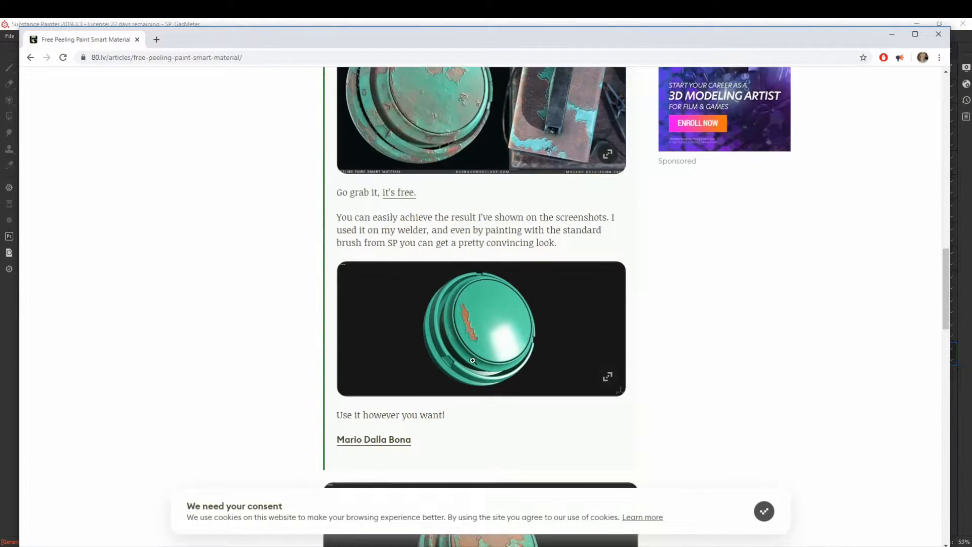
pyautogui.scroll(-6, 473, 350)
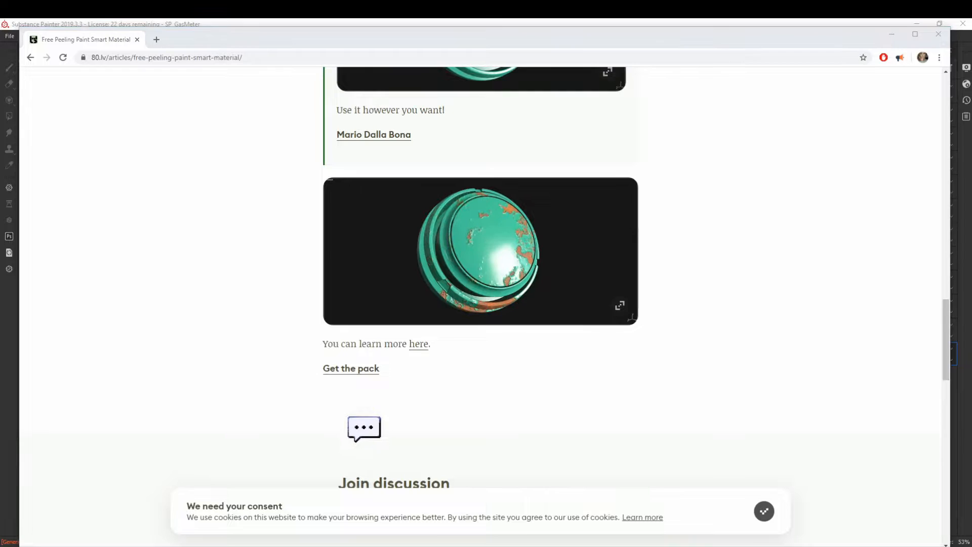
pyautogui.scroll(-10, 610, 352)
pyautogui.scroll(14, 606, 334)
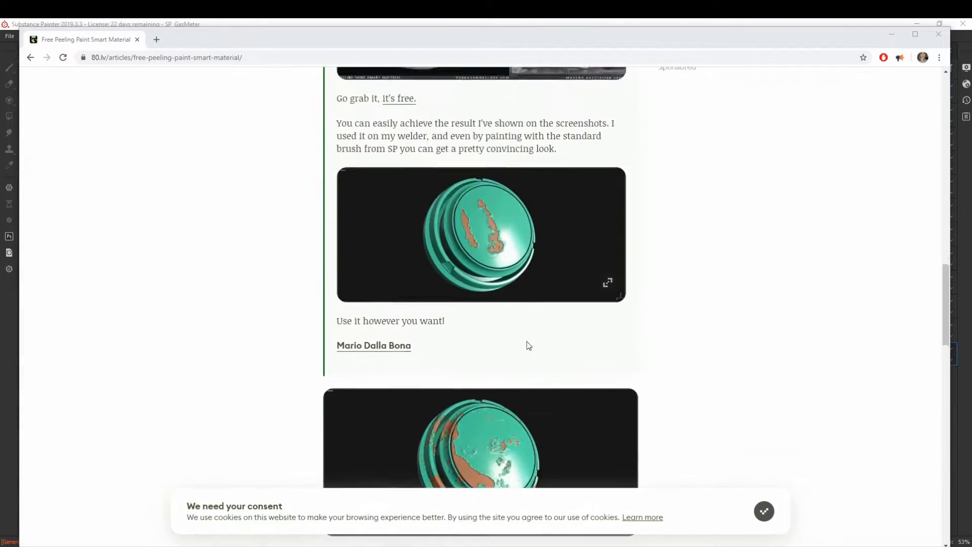
pyautogui.scroll(12, 536, 352)
pyautogui.moveTo(847, 45)
pyautogui.mouseDown()
pyautogui.moveTo(887, 78)
pyautogui.moveTo(971, 97)
pyautogui.mouseUp()
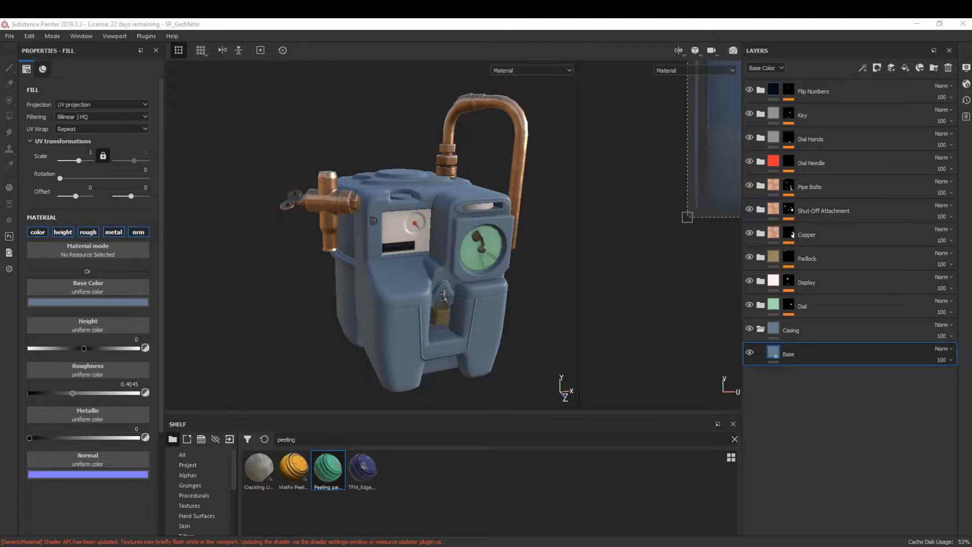
# - Add the Peeling paint system smart material above Base in the Casing folder and collapse its three subfolders
pyautogui.moveTo(328, 468)
pyautogui.mouseDown()
pyautogui.moveTo(799, 372)
pyautogui.moveTo(821, 342)
pyautogui.mouseUp()
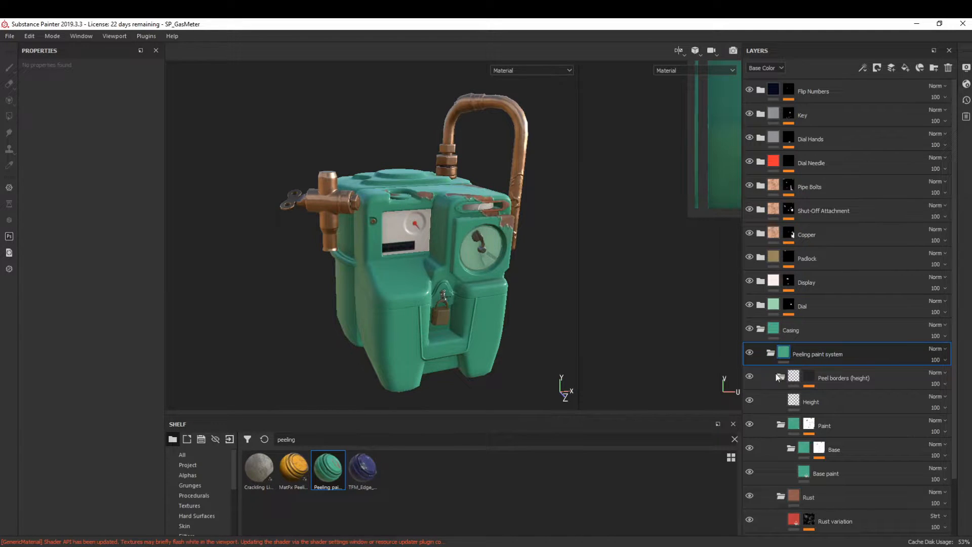
pyautogui.click(779, 377)
pyautogui.click(781, 402)
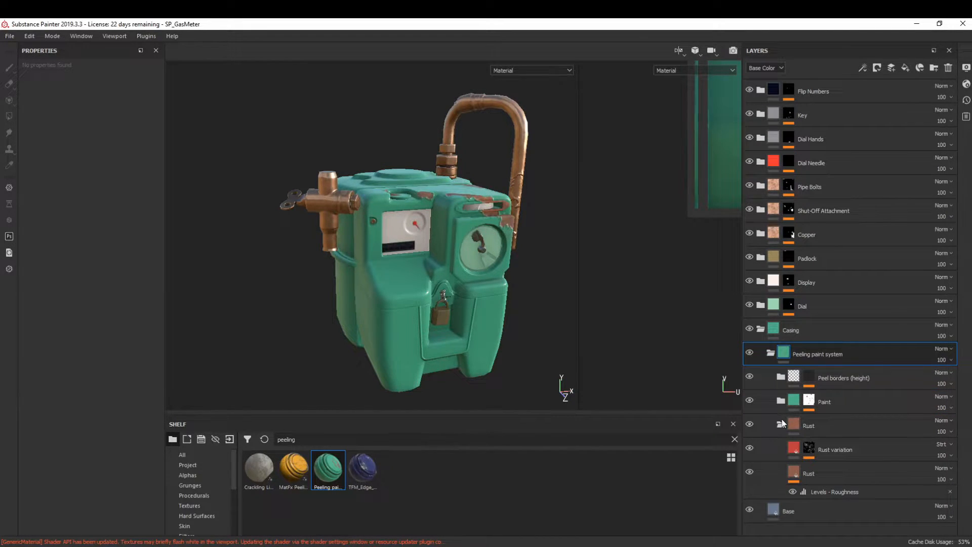
pyautogui.click(781, 424)
# - Rename the Rust folder inside the Peeling paint system as Base Metal
pyautogui.doubleClick(810, 426)
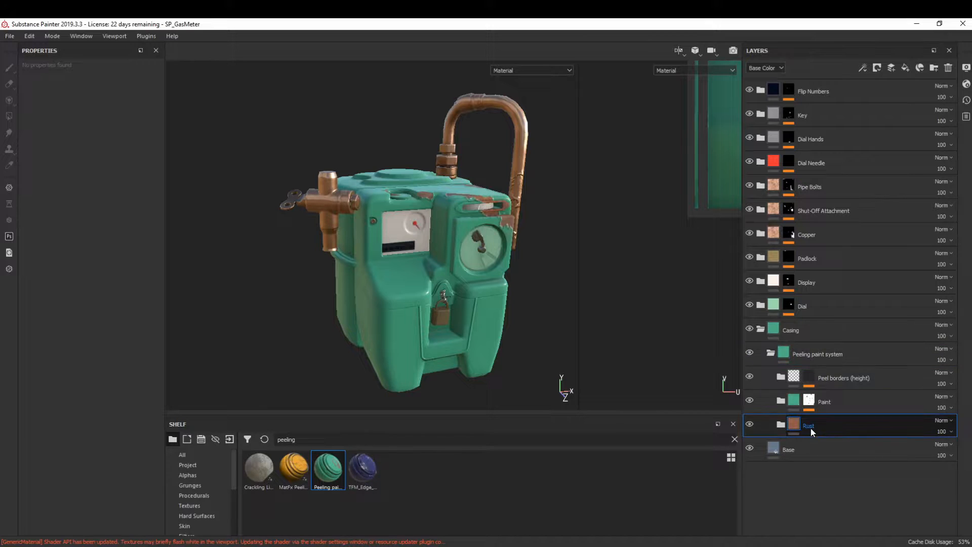
pyautogui.write('Ba')
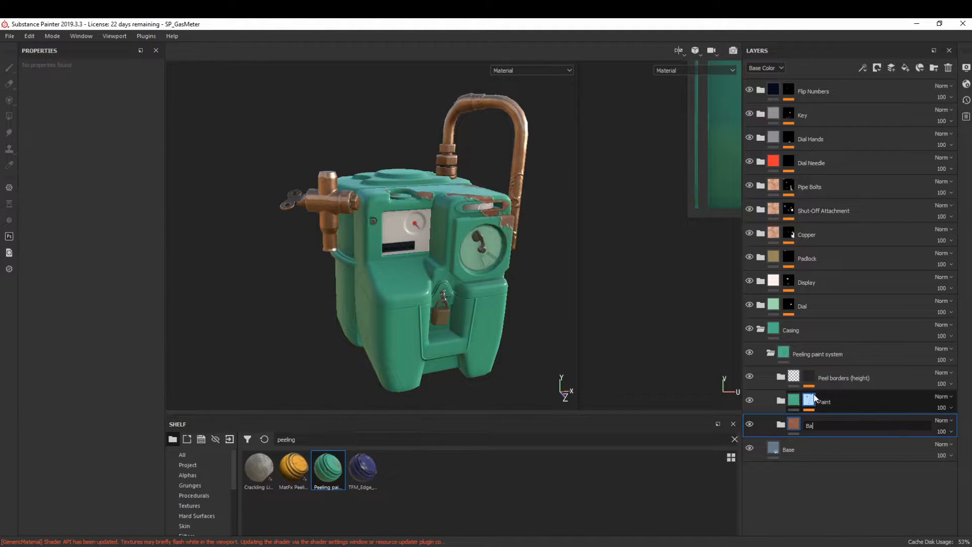
pyautogui.write('se Metal')
pyautogui.press('Return')
# - Expand the Base Metal folder and add a fill layer directly above its Rust layer, with Rust variation hidden
pyautogui.click(781, 424)
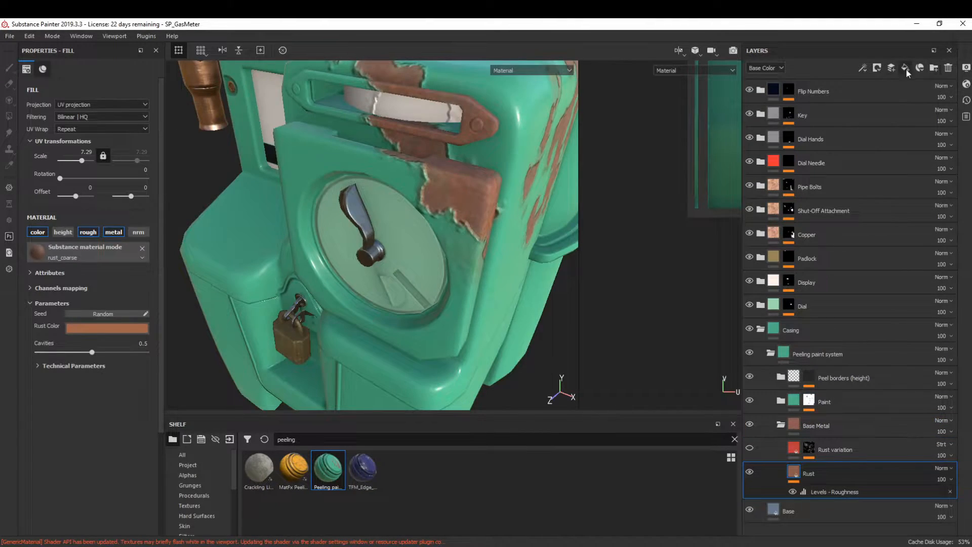
pyautogui.click(906, 69)
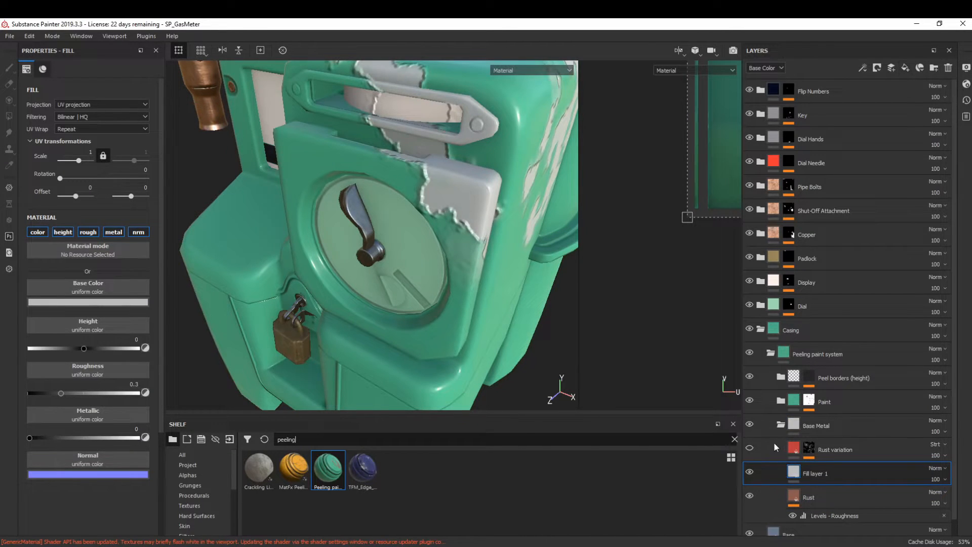
pyautogui.scroll(-1, 843, 480)
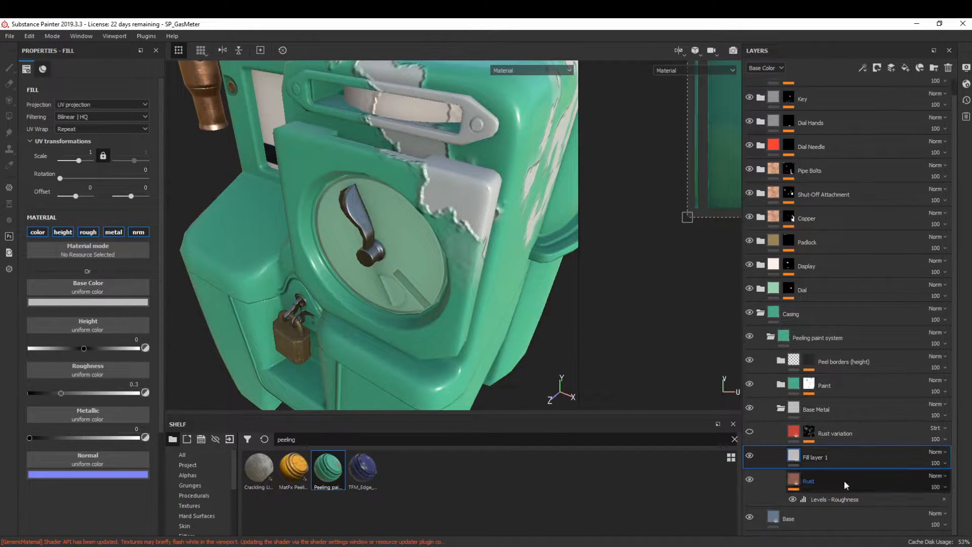
# - Search the shelf's textures for "metal" and assign the tjsiegin_4K Albedo, Displacement, Normal and Roughness maps to Fill layer 1's matching channels
pyautogui.doubleClick(286, 435)
pyautogui.write('metal')
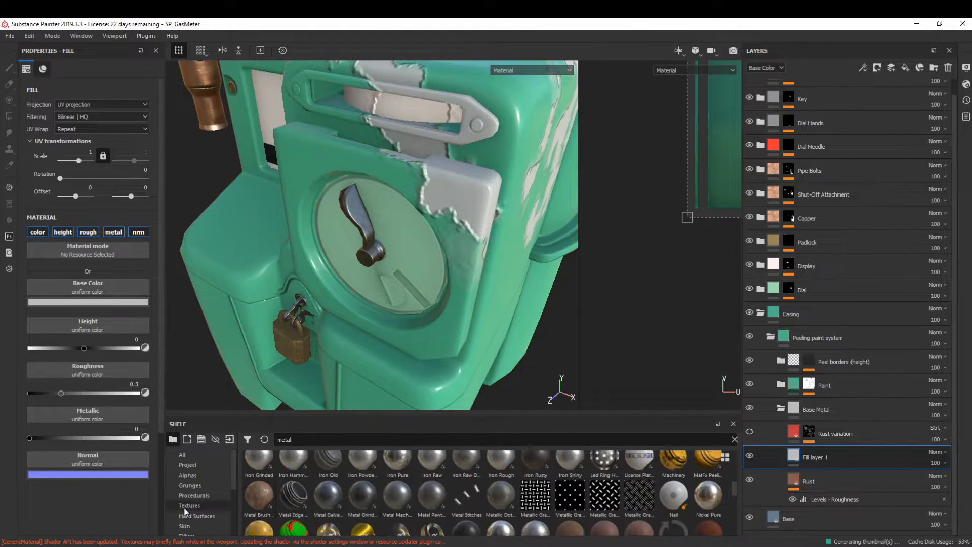
pyautogui.click(185, 506)
pyautogui.press('BackSpace')
pyautogui.press('BackSpace')
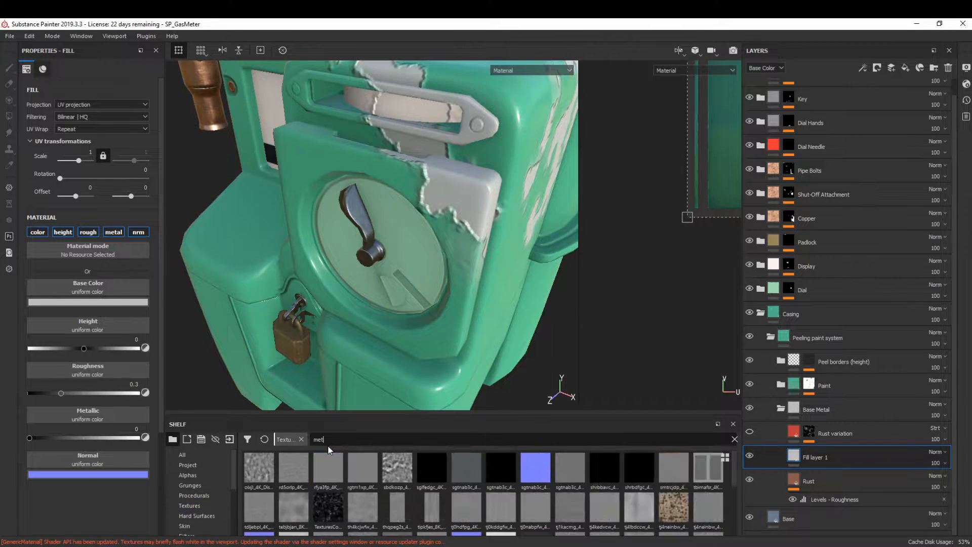
pyautogui.write('al')
pyautogui.moveTo(673, 469); pyautogui.dragTo(88, 290)
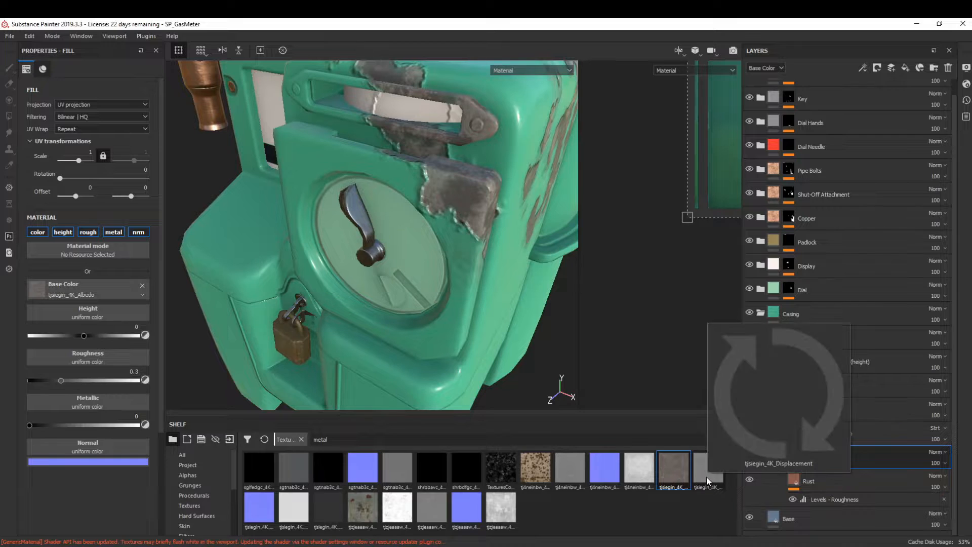
pyautogui.moveTo(706, 476); pyautogui.dragTo(131, 309)
pyautogui.moveTo(260, 506); pyautogui.dragTo(98, 433)
pyautogui.moveTo(293, 506); pyautogui.dragTo(76, 339)
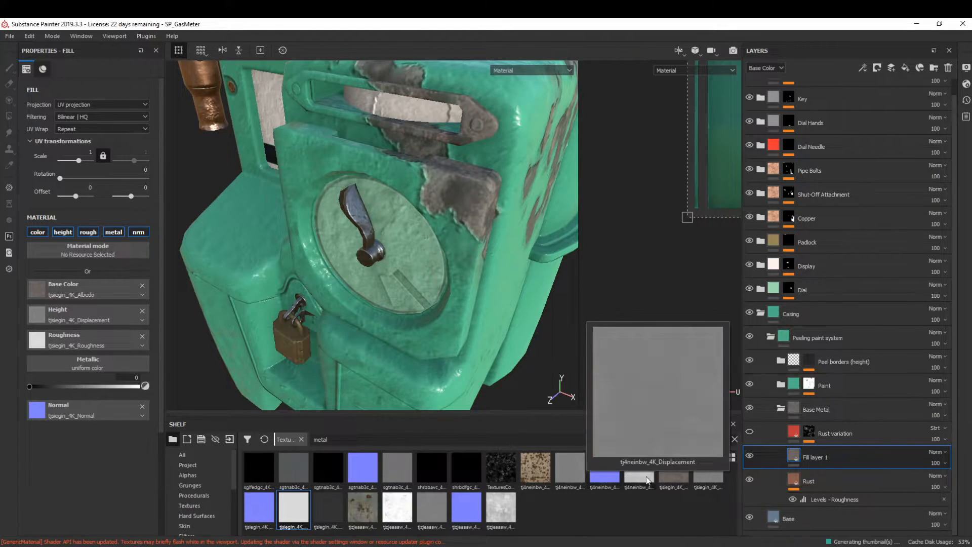
pyautogui.moveTo(327, 506)
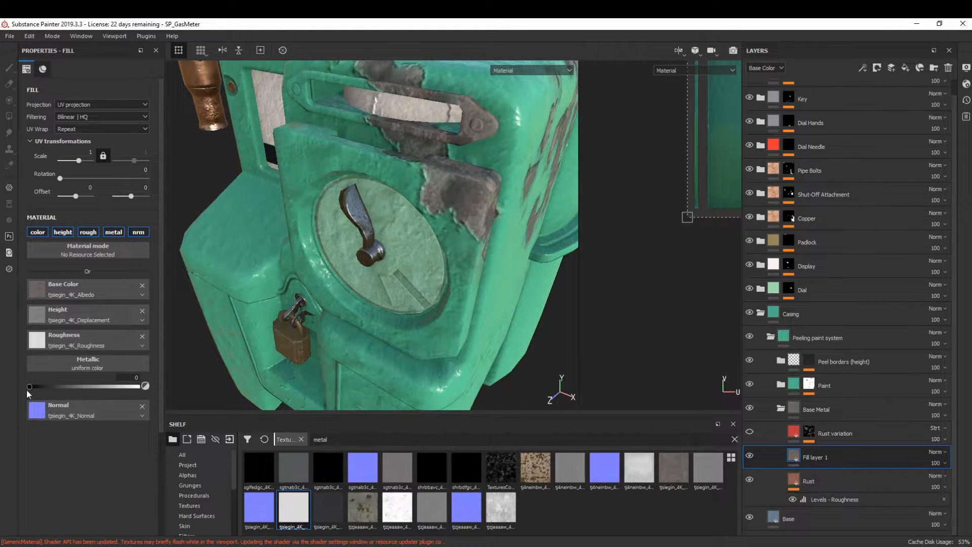
# - Set the projection of Fill layer 1 in the Base Metal folder to Tri-planar projection
pyautogui.click(96, 108)
pyautogui.click(90, 126)
pyautogui.click(111, 107)
pyautogui.click(98, 120)
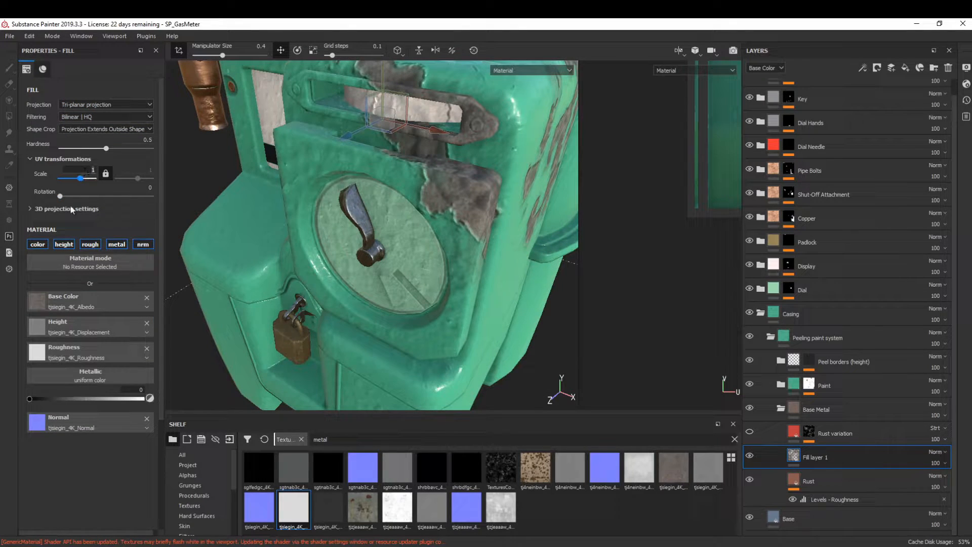
# - Try a larger UV scale on Fill layer 1 and set it back to 1
pyautogui.write('3')
pyautogui.press('Return')
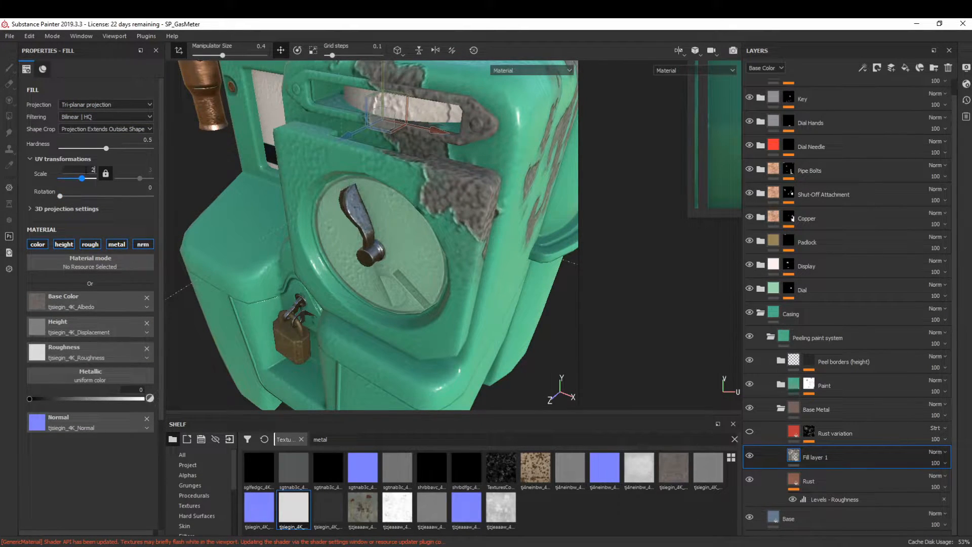
pyautogui.keyDown('alt'); pyautogui.moveTo(464, 275); pyautogui.dragTo(345, 299); pyautogui.keyUp('alt')
pyautogui.write('1')
pyautogui.press('Return')
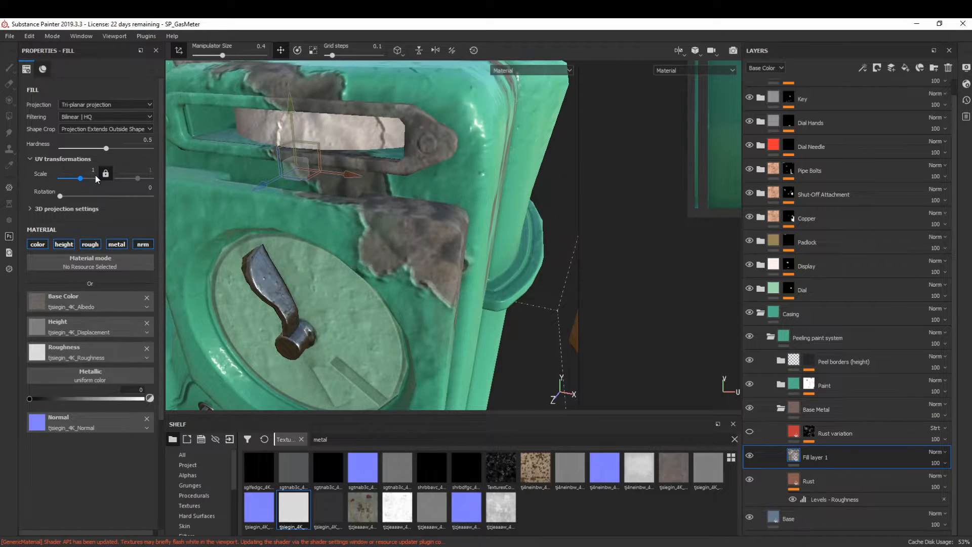
# - Set Fill layer 1's UV scale to 1.5 and rename the layer as Corroded Metal Base
pyautogui.scroll(-2, 341, 284)
pyautogui.write('.')
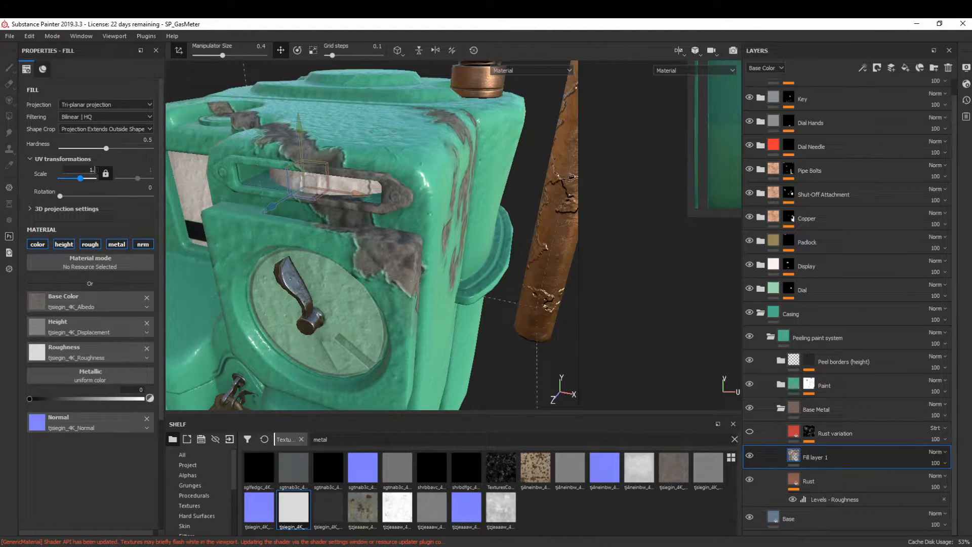
pyautogui.write('5')
pyautogui.press('Return')
pyautogui.scroll(-2, 347, 278)
pyautogui.keyDown('alt'); pyautogui.moveTo(359, 257); pyautogui.dragTo(396, 222); pyautogui.keyUp('alt')
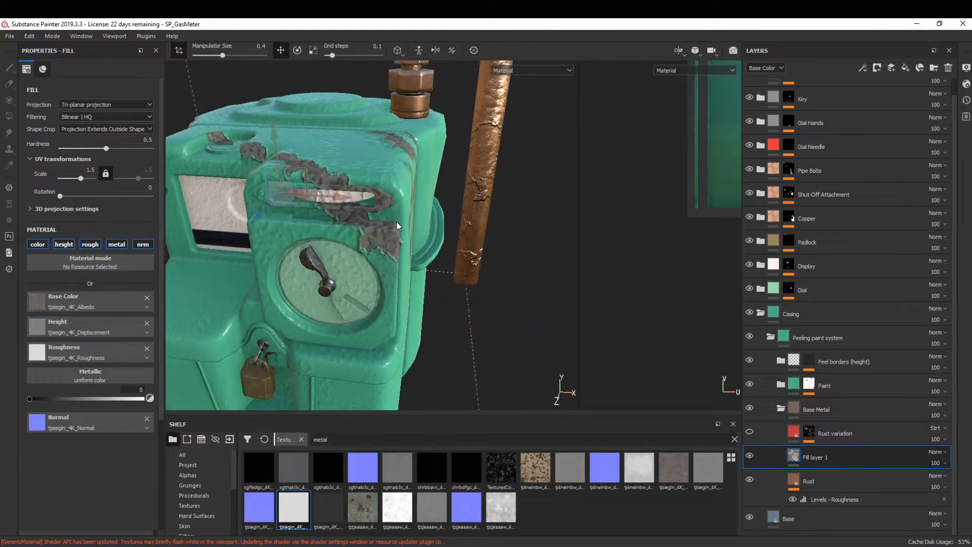
pyautogui.click(810, 463)
pyautogui.write('Corroded Metal Base')
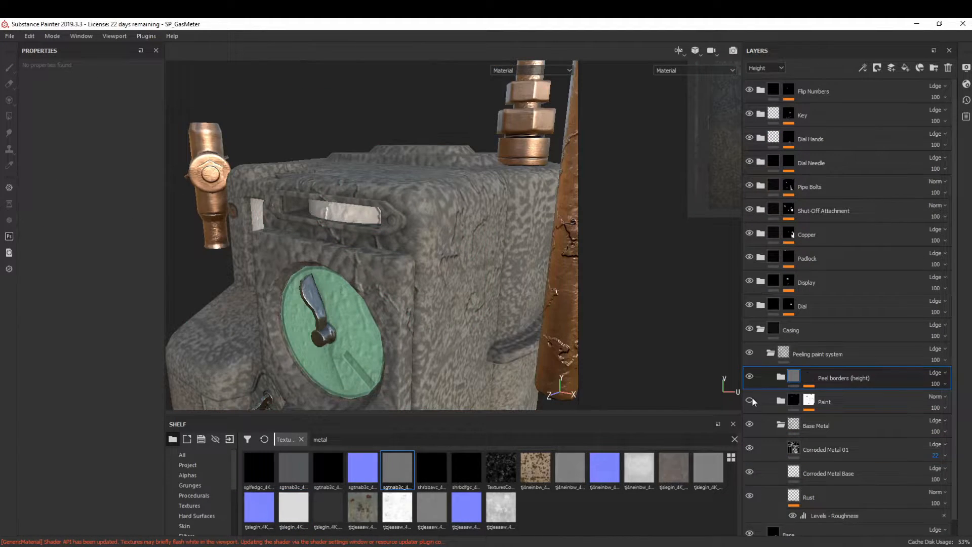
# - Hide the Peel borders (height) folder and set the UV scale of the Corroded Metal 01 layer to 5
pyautogui.click(750, 376)
pyautogui.keyDown('alt'); pyautogui.moveTo(404, 264); pyautogui.dragTo(488, 182); pyautogui.keyUp('alt')
pyautogui.click(830, 449)
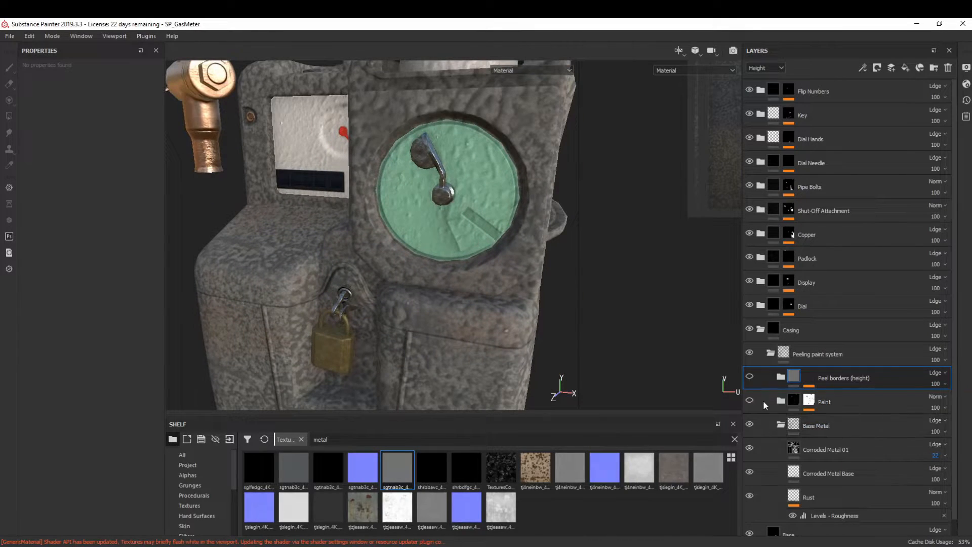
pyautogui.click(90, 174)
pyautogui.write('5')
pyautogui.press('Return')
pyautogui.scroll(-2, 478, 277)
pyautogui.keyDown('alt'); pyautogui.moveTo(479, 278); pyautogui.dragTo(419, 197); pyautogui.keyUp('alt')
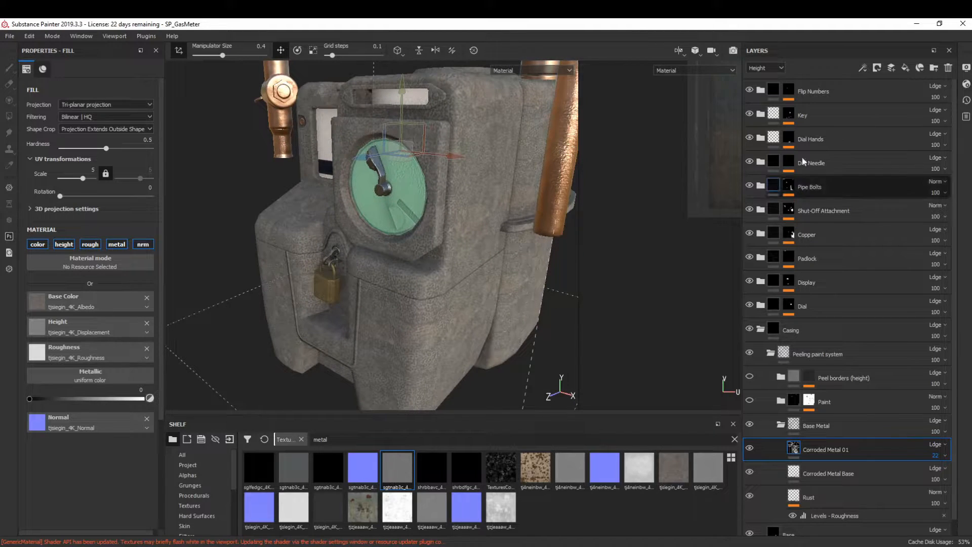
# - Add a Levels adjustment to Corroded Metal 01's base color and lower its white input point to about 0.395
pyautogui.click(863, 67)
pyautogui.click(891, 120)
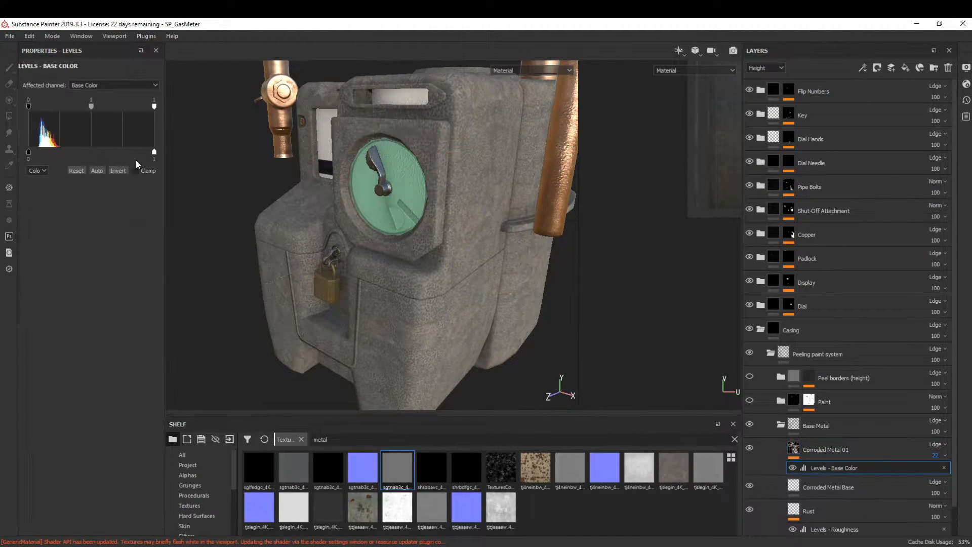
pyautogui.moveTo(154, 106); pyautogui.dragTo(101, 110)
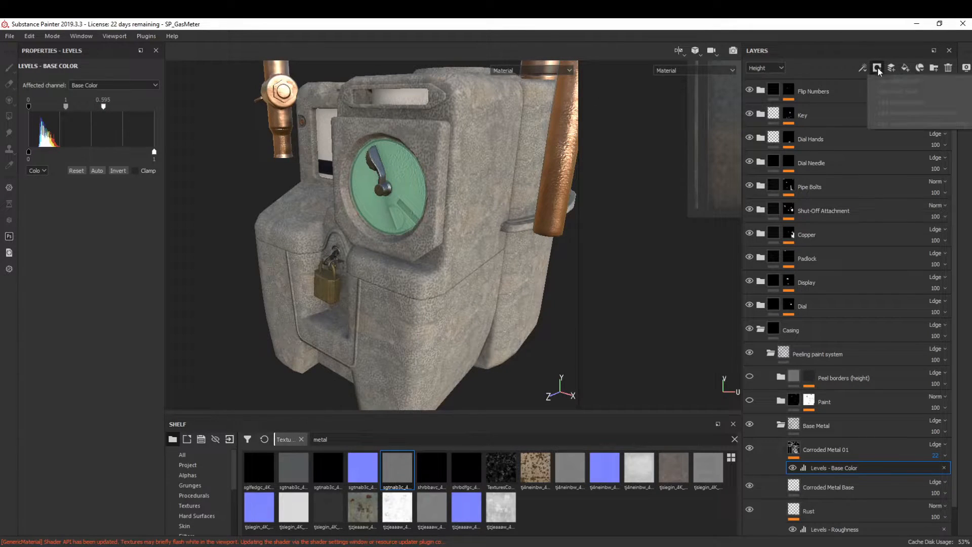
# - Add an HSL Perceptive filter to Corroded Metal 01 with hue about 0.496 and saturation about 0.123
pyautogui.click(863, 67)
pyautogui.click(887, 142)
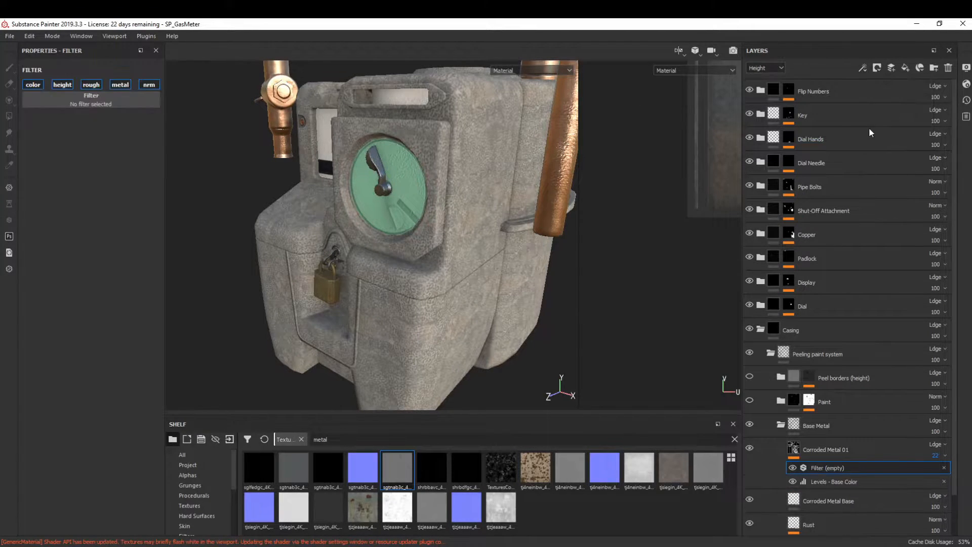
pyautogui.click(84, 96)
pyautogui.scroll(-3, 134, 168)
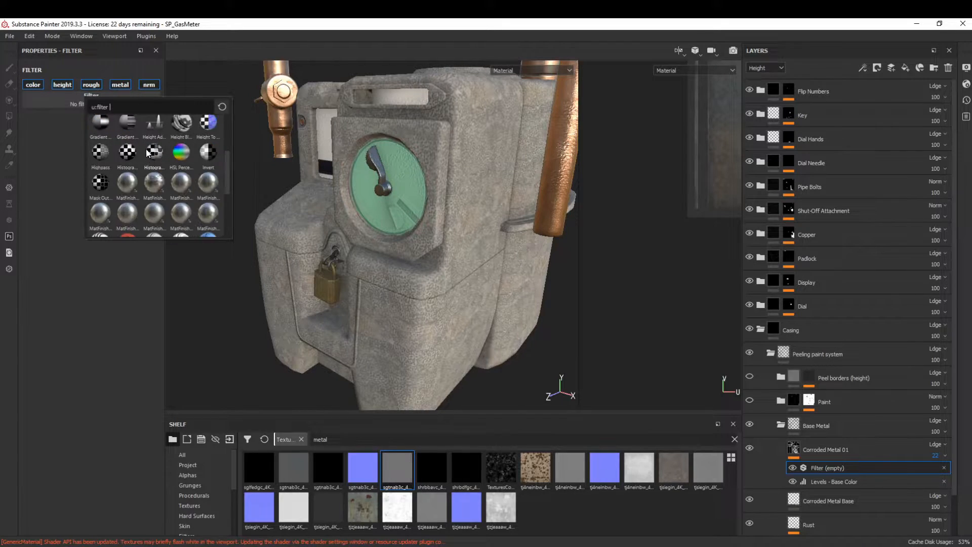
pyautogui.click(181, 153)
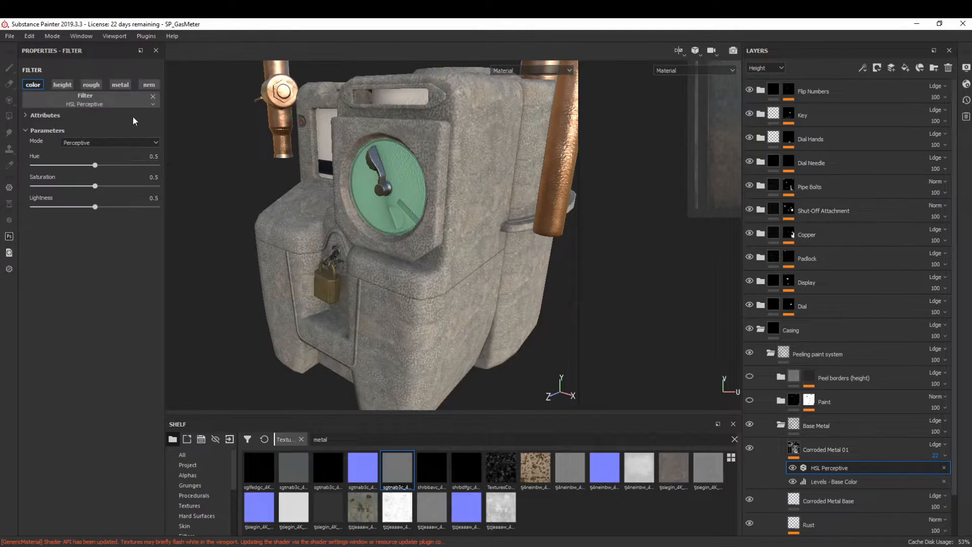
pyautogui.moveTo(77, 166); pyautogui.dragTo(47, 183)
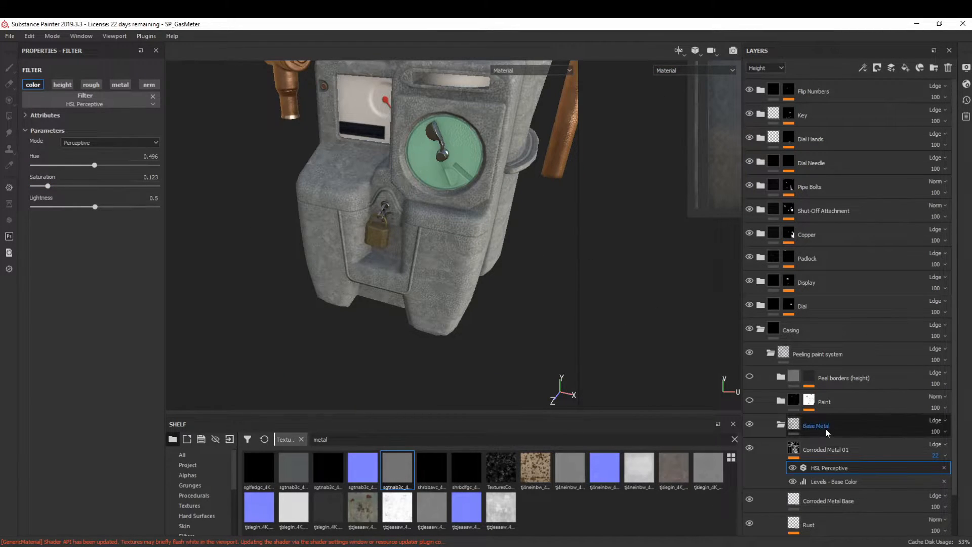
# - Add a fill to Corroded Metal 01's mask, search the textures for "dust" and assign TexturesCom_CrumpledRust_0.5x0.5_1K_metallic as its grayscale
pyautogui.click(863, 68)
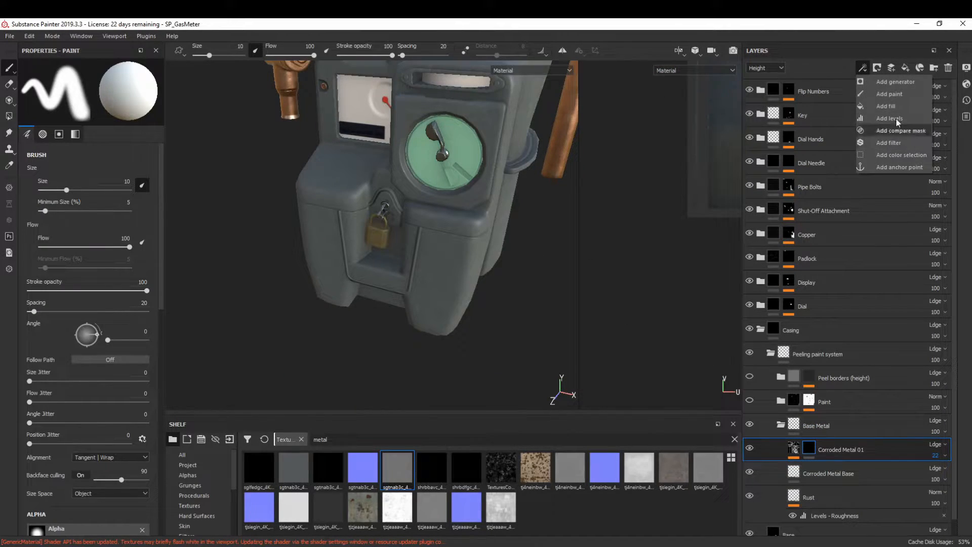
pyautogui.click(886, 106)
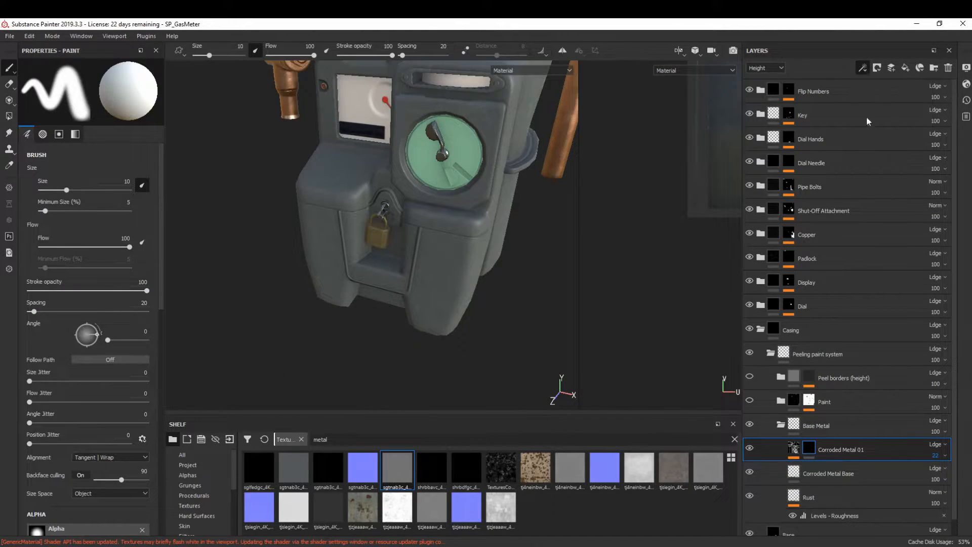
pyautogui.click(193, 504)
pyautogui.moveTo(338, 414); pyautogui.dragTo(357, 298)
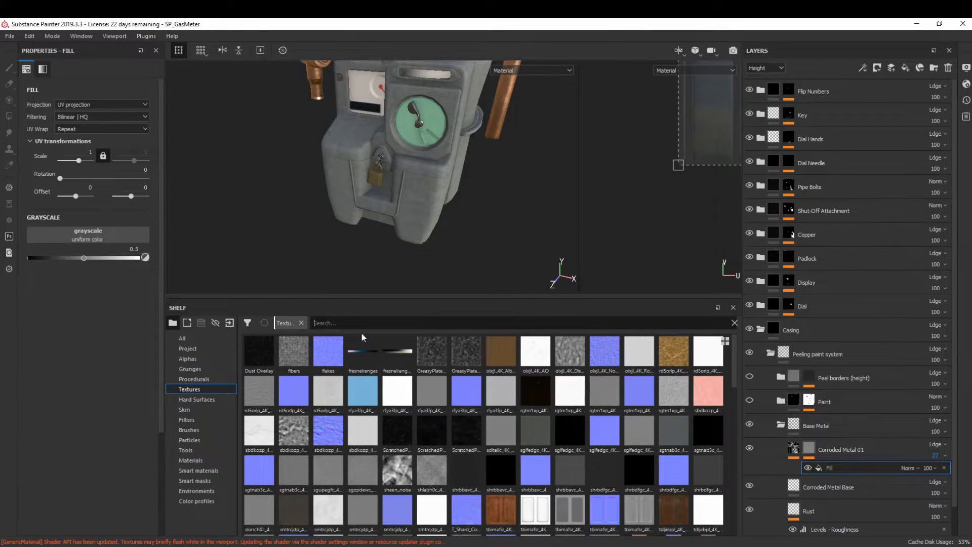
pyautogui.write('dust')
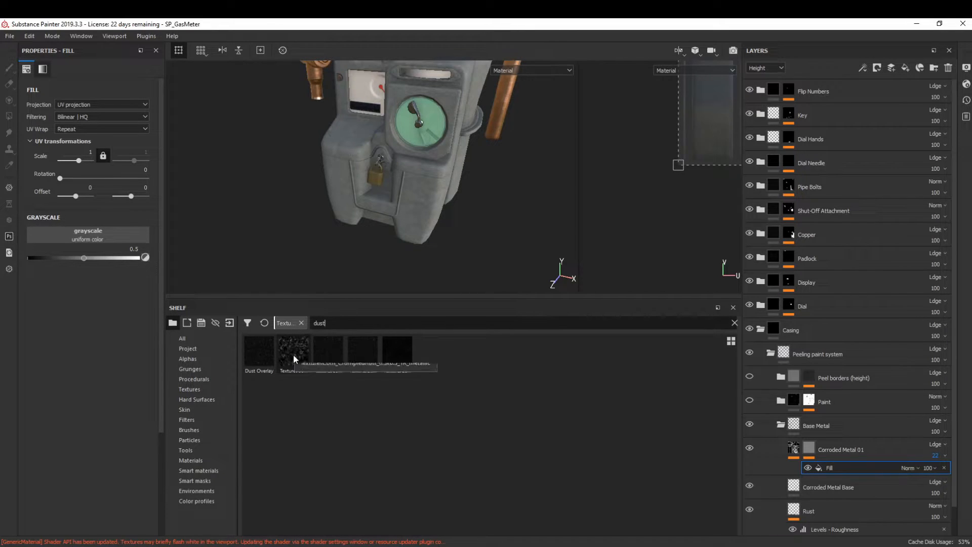
pyautogui.moveTo(292, 360)
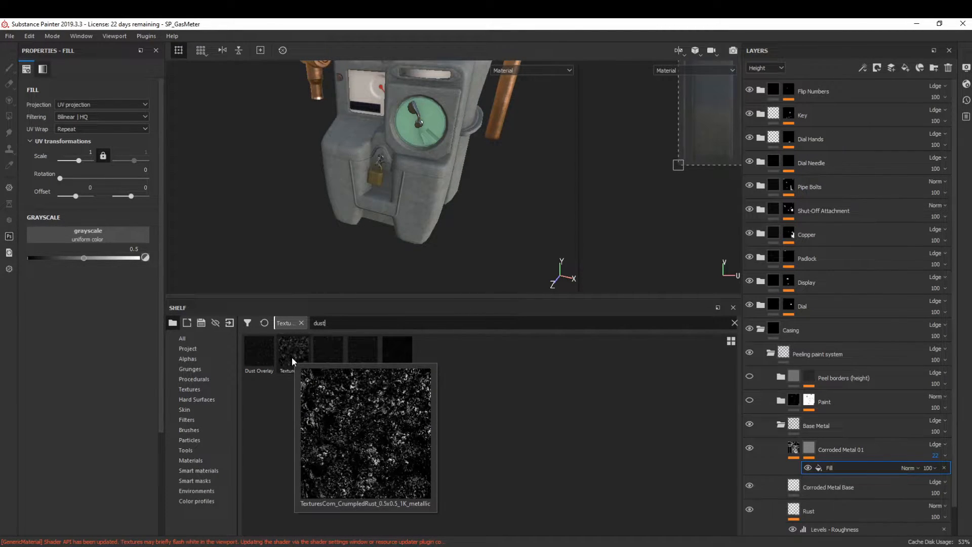
pyautogui.moveTo(292, 357); pyautogui.dragTo(93, 233)
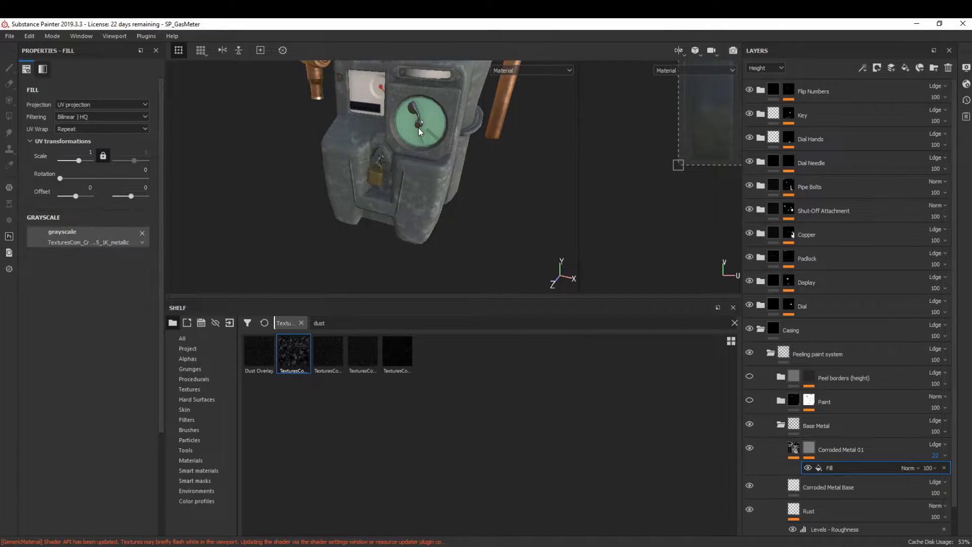
# - Set the fill in Corroded Metal 01's mask to Tri-planar projection
pyautogui.scroll(5, 418, 127)
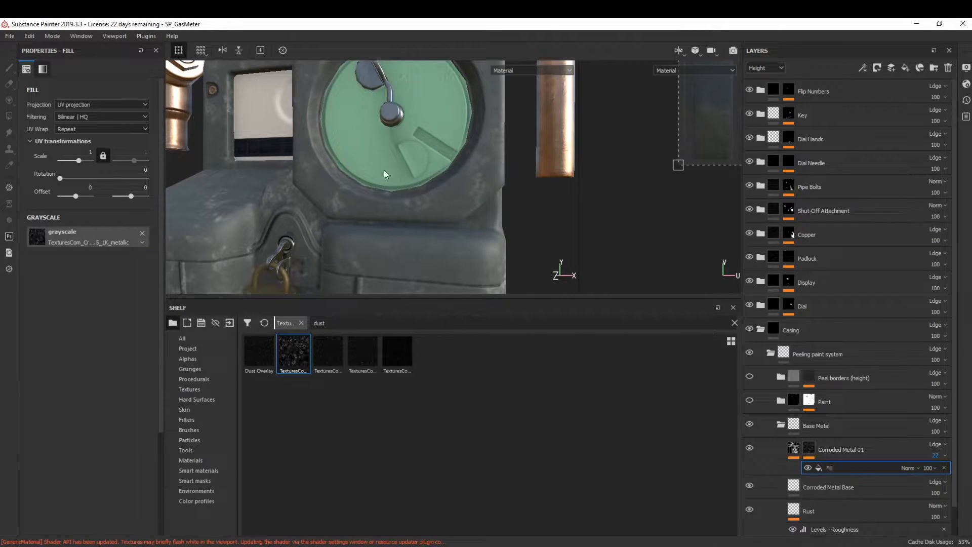
pyautogui.click(73, 105)
pyautogui.click(75, 122)
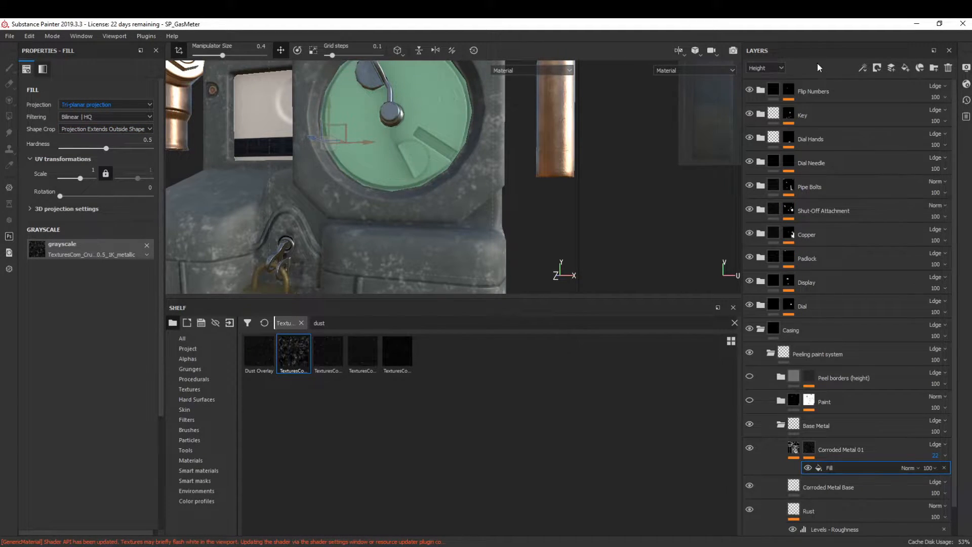
# - Add Levels above the fill in Corroded Metal 01's mask and lower the midtone point to about 0.35
pyautogui.click(862, 67)
pyautogui.click(889, 119)
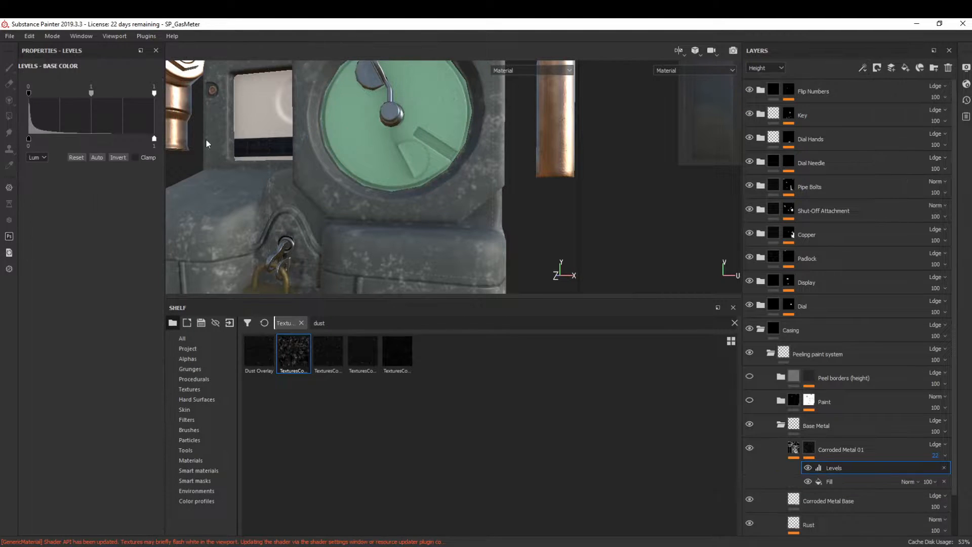
pyautogui.moveTo(109, 89); pyautogui.dragTo(138, 95)
pyautogui.moveTo(65, 89); pyautogui.dragTo(50, 71)
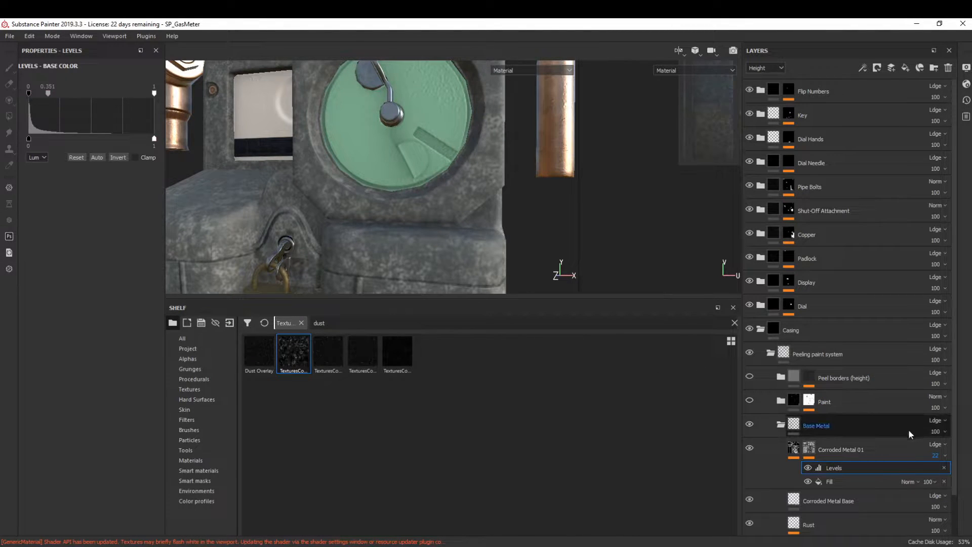
# - Show the Base Color channel in the layer stack and reduce Corroded Metal 01's base color opacity to 36
pyautogui.click(761, 69)
pyautogui.click(758, 77)
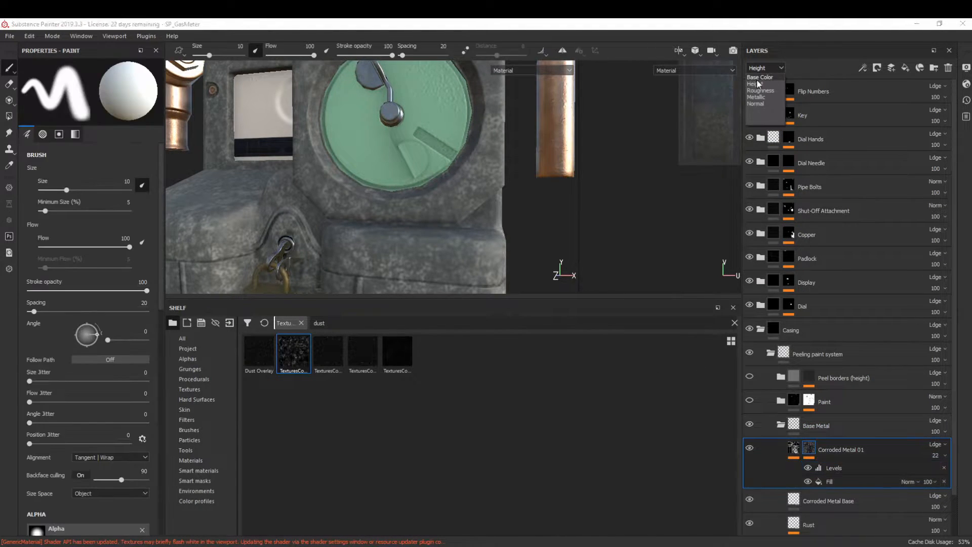
pyautogui.click(934, 455)
pyautogui.click(935, 474)
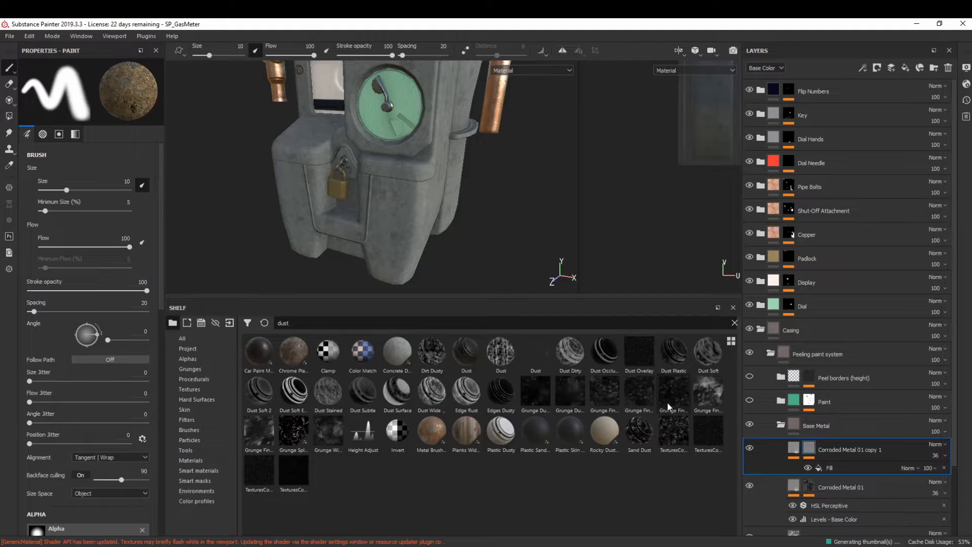
# - Assign TexturesCom_DustOverlay_overlay_L to the mask fill of Corroded Metal 01 copy 1 and add Levels above that fill
pyautogui.moveTo(707, 435)
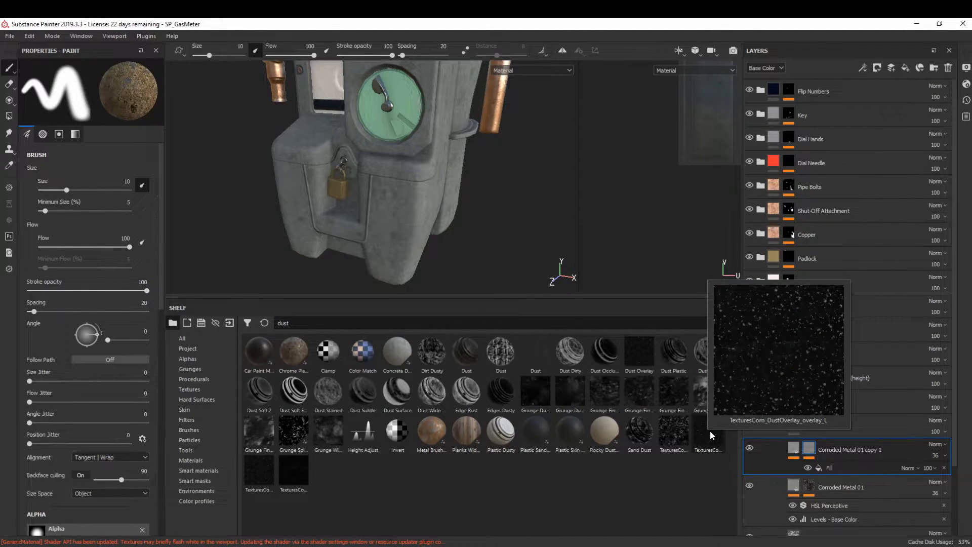
pyautogui.click(835, 468)
pyautogui.moveTo(708, 433); pyautogui.dragTo(115, 241)
pyautogui.scroll(5, 365, 211)
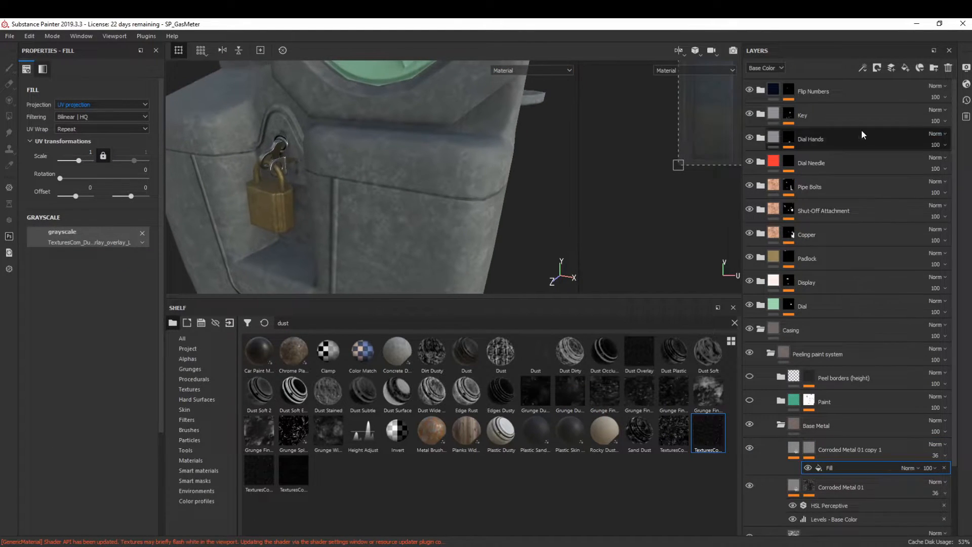
pyautogui.click(862, 67)
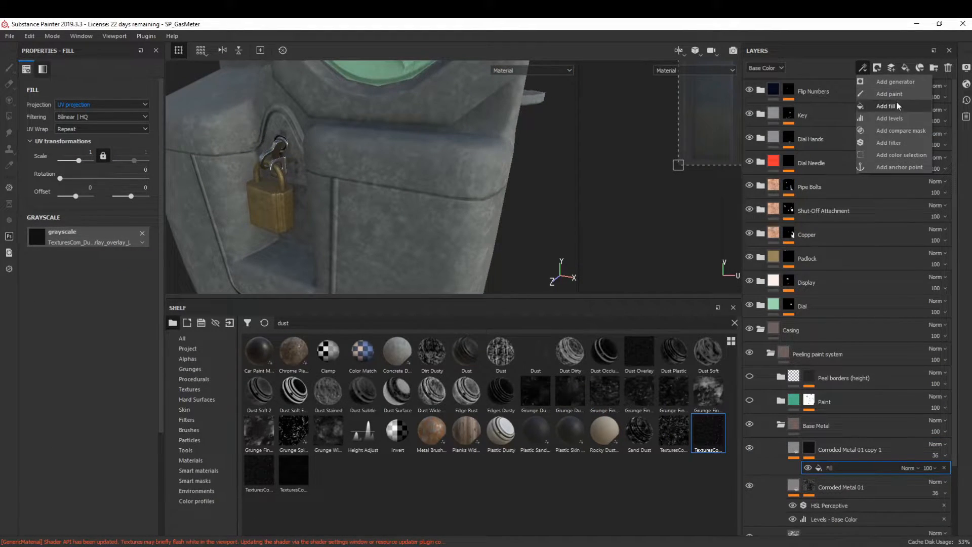
pyautogui.click(890, 118)
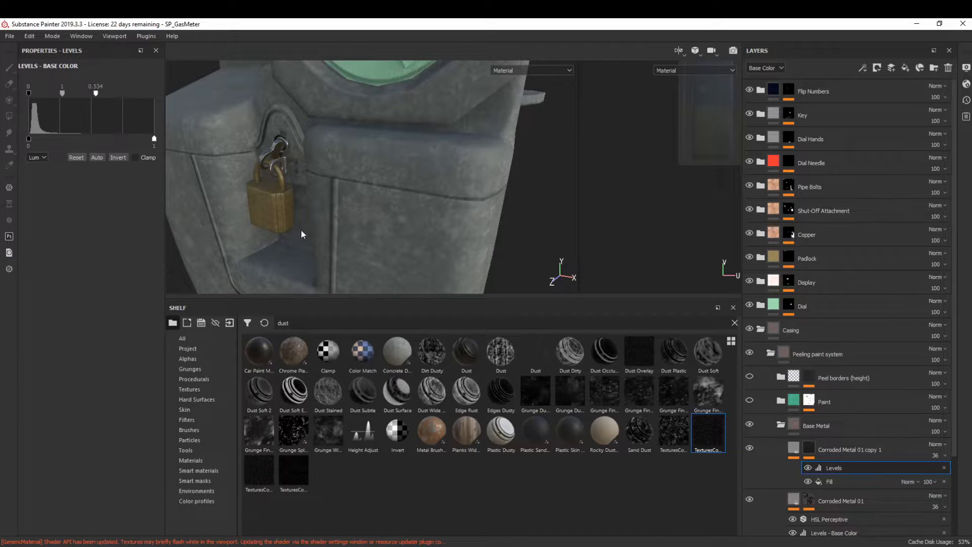
# - Lower the mask Levels' input white point to about 0.3 and set Corroded Metal 01 copy 1's base color opacity to 47
pyautogui.moveTo(96, 93); pyautogui.dragTo(50, 95)
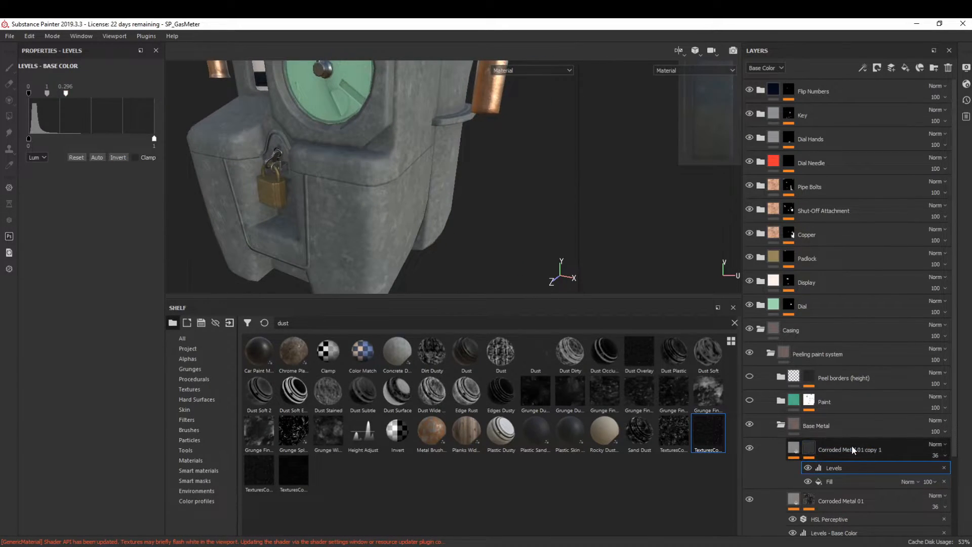
pyautogui.click(797, 446)
pyautogui.click(827, 479)
pyautogui.click(841, 449)
pyautogui.moveTo(971, 330)
pyautogui.mouseDown(button='right')
pyautogui.moveTo(971, 317)
pyautogui.moveTo(725, 302)
pyautogui.mouseUp(button='right')
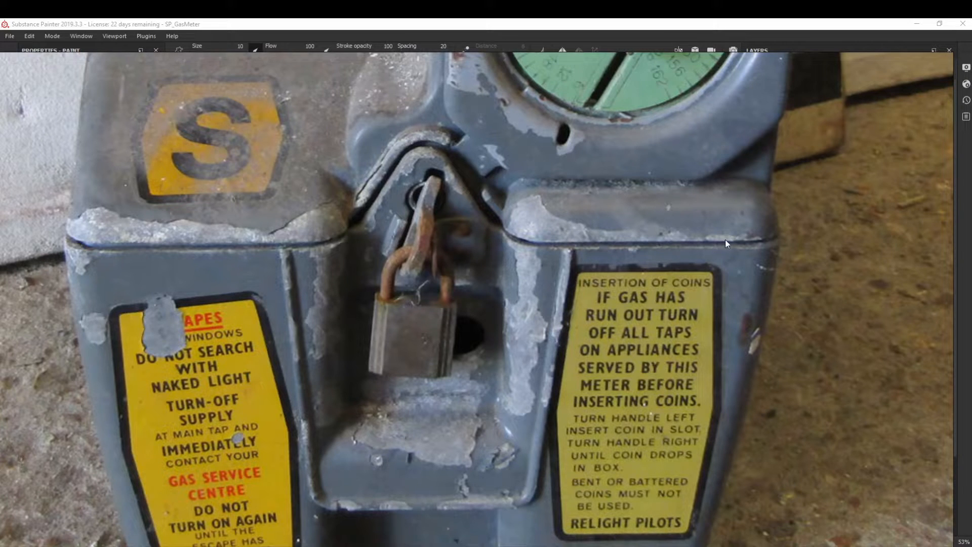
pyautogui.moveTo(511, 295); pyautogui.dragTo(971, 298, button='right')
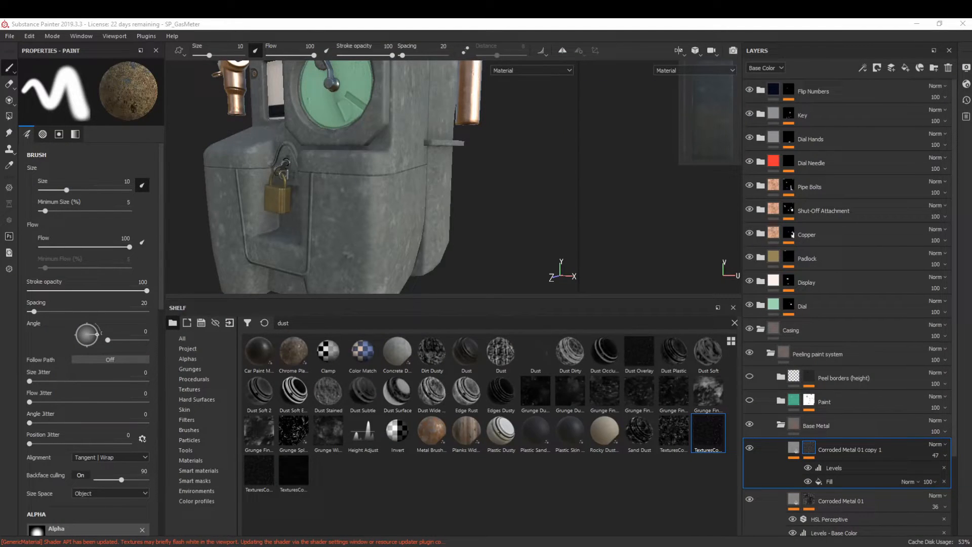
# - Search the shelf for rust, add Rust Fine above Corroded Metal 01 copy 1 in Base Metal, and rename the layer Edges
pyautogui.doubleClick(282, 322)
pyautogui.write('rust')
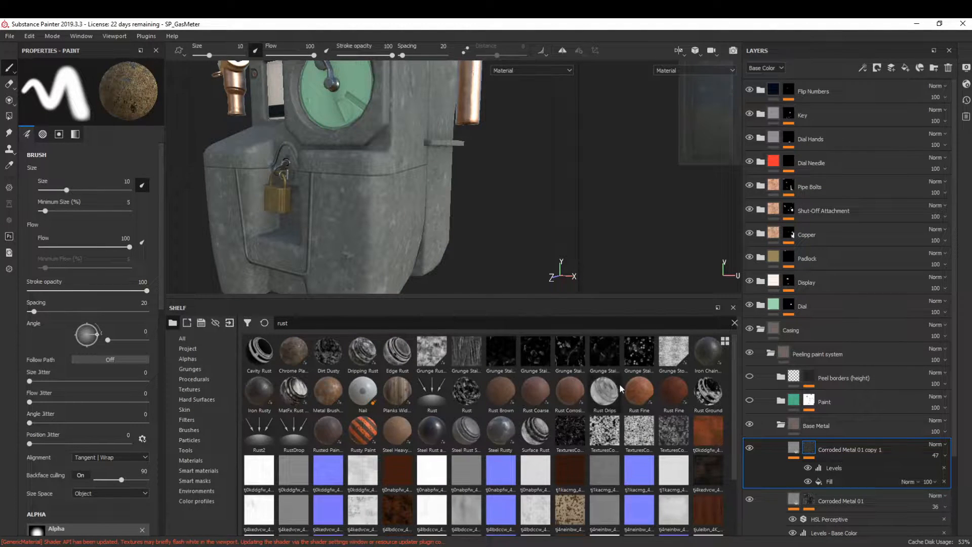
pyautogui.moveTo(649, 395)
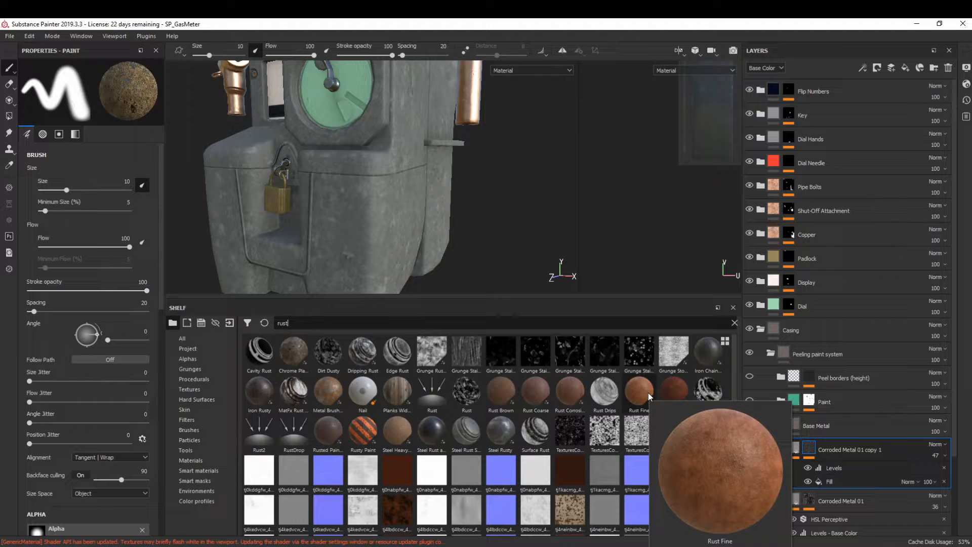
pyautogui.moveTo(648, 393); pyautogui.dragTo(825, 440)
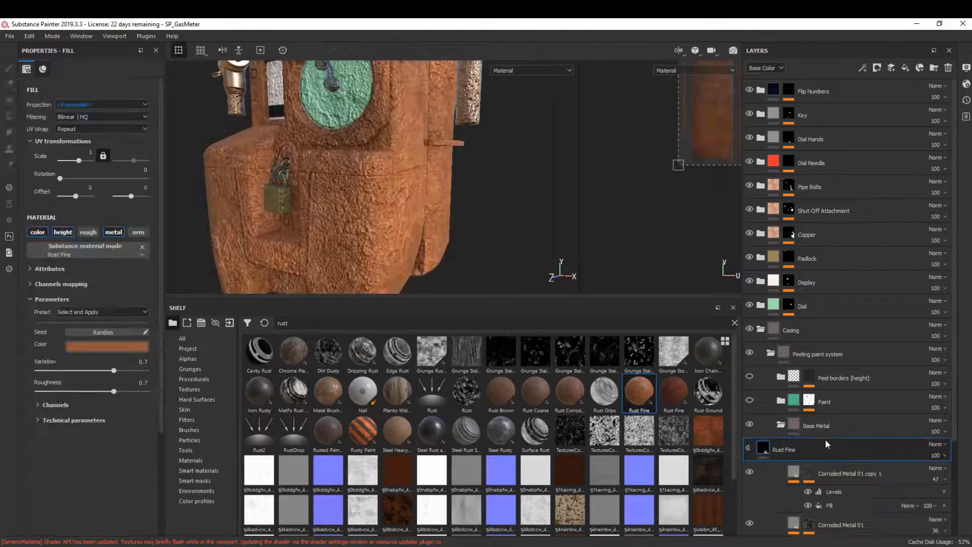
pyautogui.doubleClick(809, 446)
pyautogui.write('Edges')
pyautogui.press('Return')
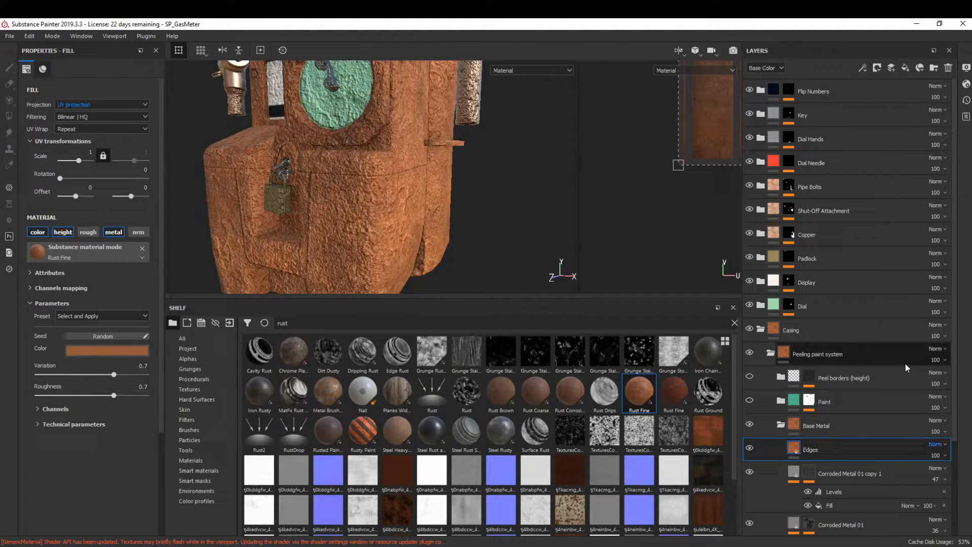
# - Show the Height channel in the layer stack and reduce the Edges layer's height opacity to 7
pyautogui.click(63, 232)
pyautogui.scroll(3, 371, 177)
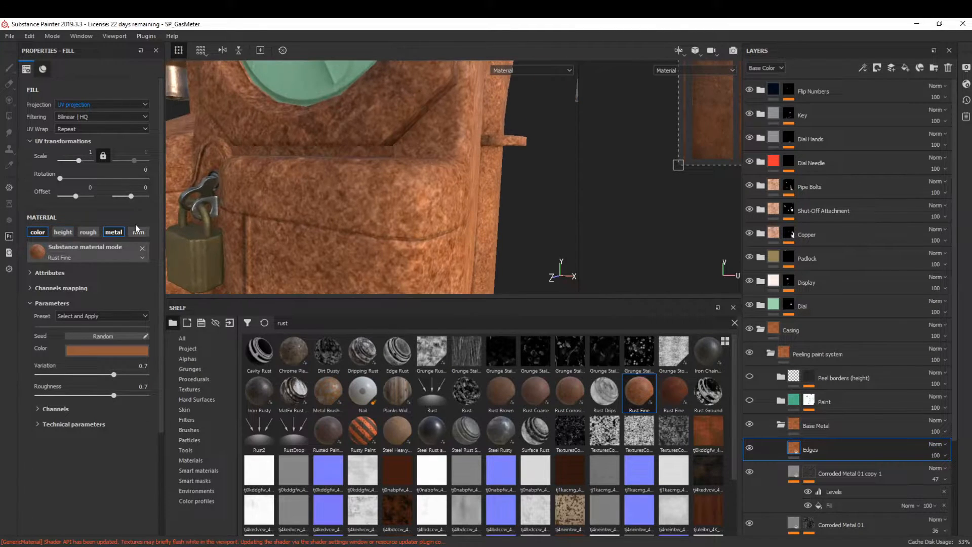
pyautogui.click(63, 232)
pyautogui.click(869, 68)
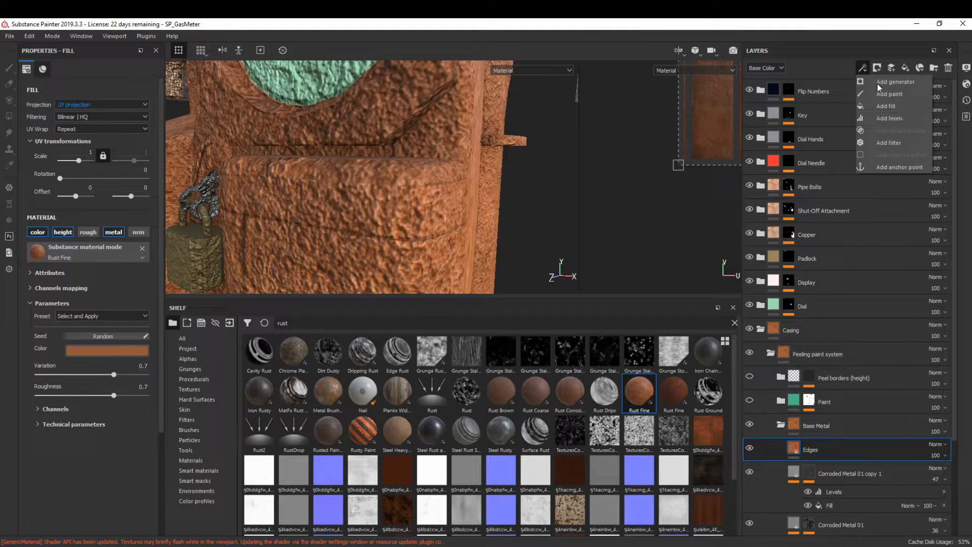
pyautogui.click(760, 70)
pyautogui.click(765, 88)
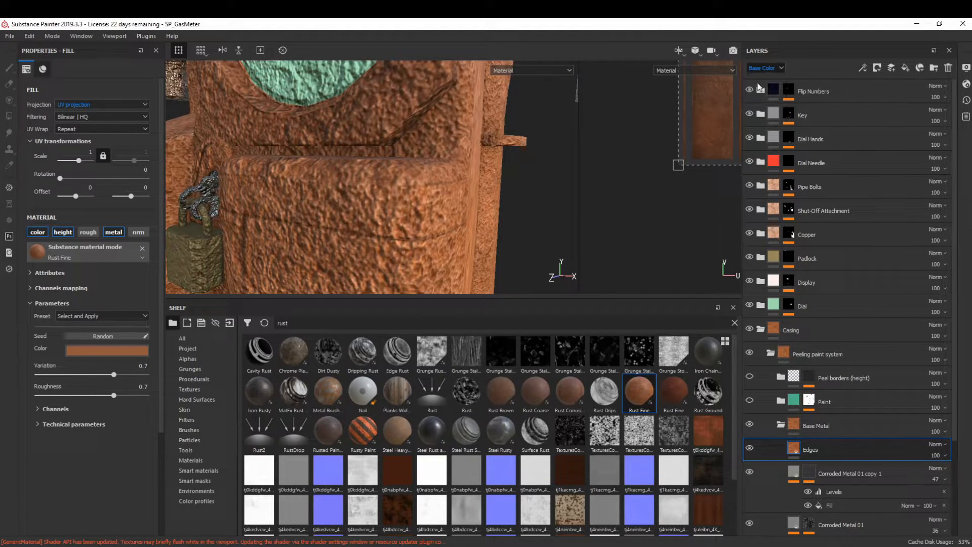
pyautogui.click(935, 454)
pyautogui.moveTo(926, 475); pyautogui.dragTo(928, 473)
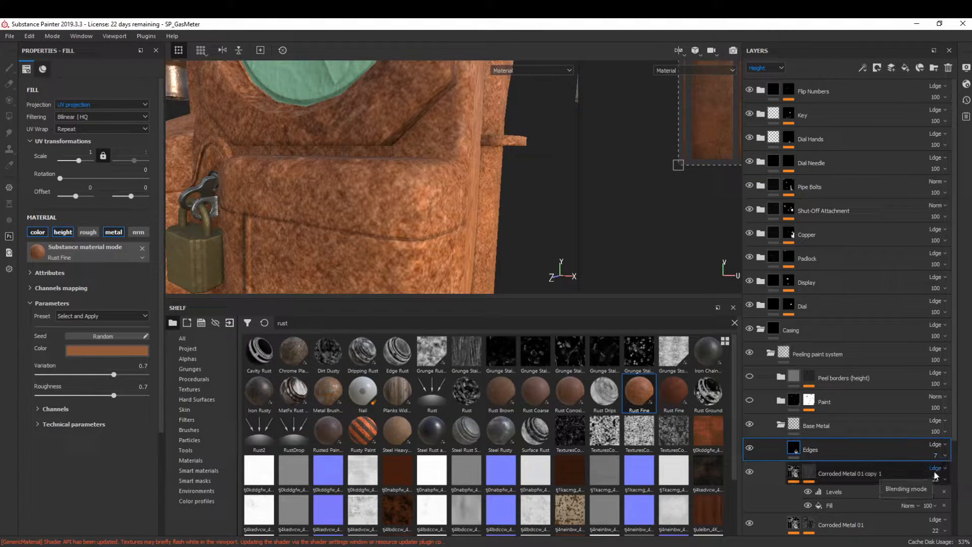
# - Add Levels to the Edges layer's Base Color and lower the input white point to about 0.69
pyautogui.click(876, 67)
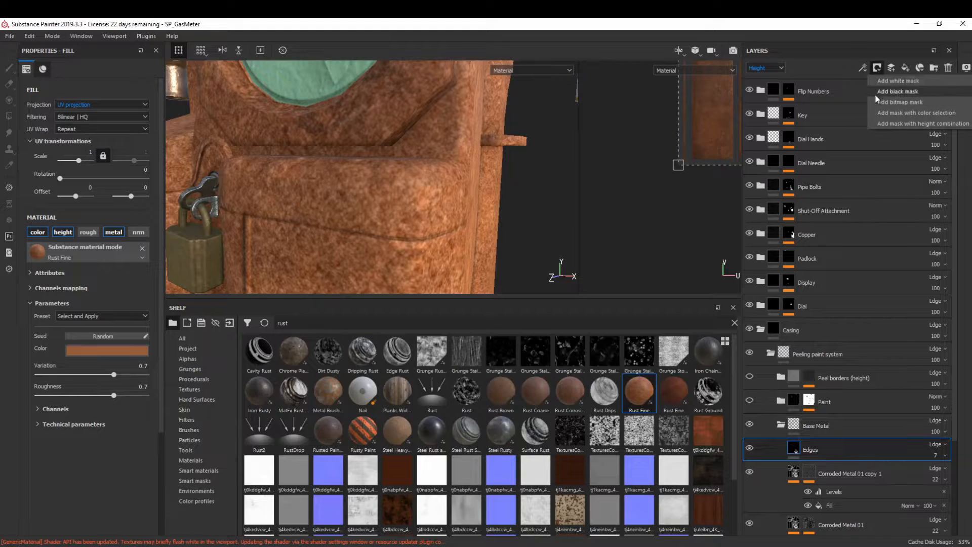
pyautogui.click(862, 67)
pyautogui.click(891, 118)
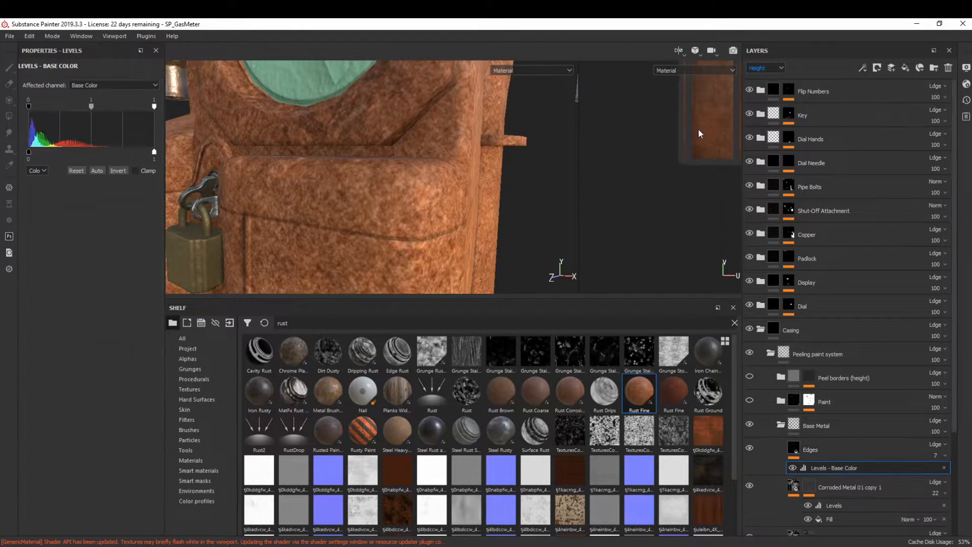
# - Add an HSL Perceptive filter to Edges, raise lightness to about 0.64, and reduce saturation for a pale tan color
pyautogui.click(862, 68)
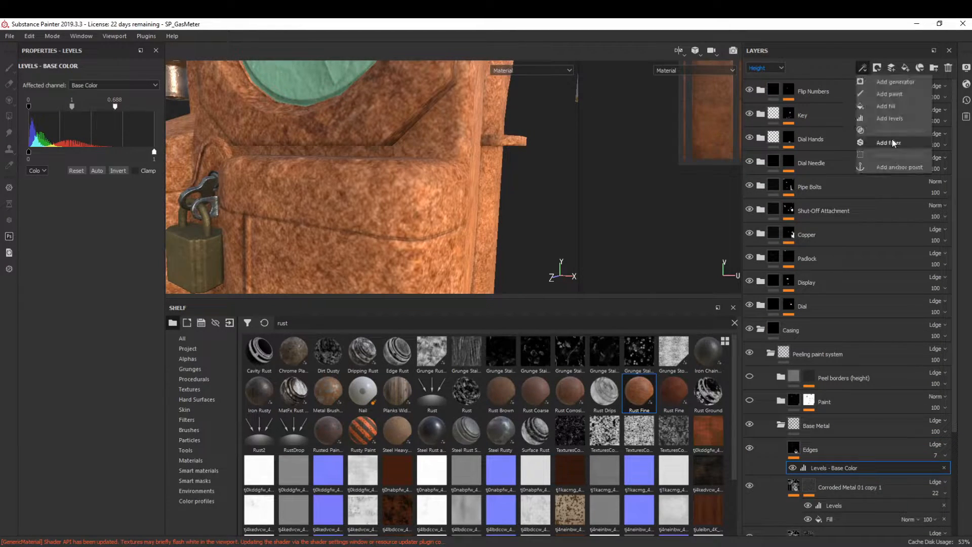
pyautogui.click(892, 131)
pyautogui.click(51, 95)
pyautogui.scroll(-1, 152, 156)
pyautogui.click(148, 152)
pyautogui.moveTo(94, 206); pyautogui.dragTo(112, 207)
pyautogui.moveTo(95, 167); pyautogui.dragTo(98, 169)
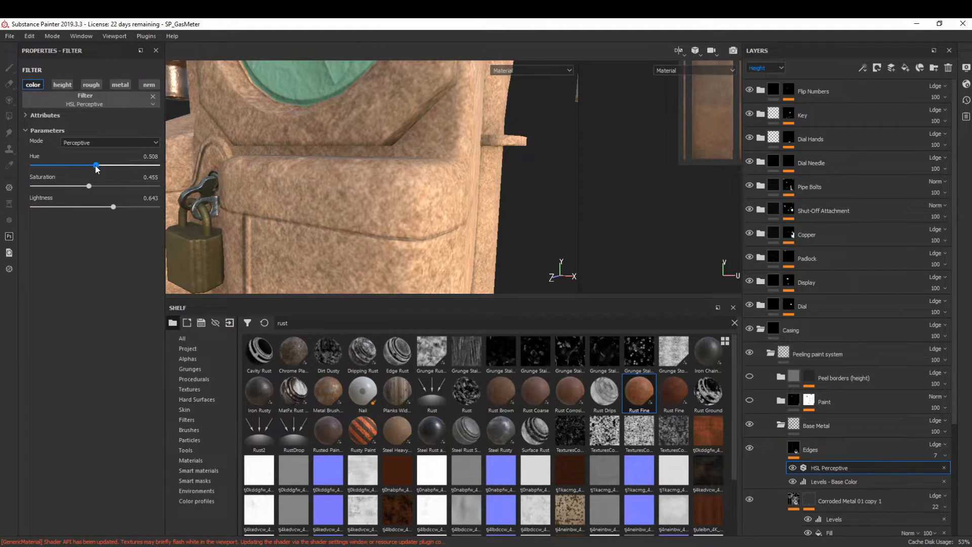
pyautogui.keyDown('alt'); pyautogui.moveTo(384, 186); pyautogui.dragTo(324, 211); pyautogui.keyUp('alt')
pyautogui.moveTo(68, 186); pyautogui.dragTo(75, 185)
# - Give the Edges layer a black mask with a Metal Edge Wear generator
pyautogui.scroll(-2, 789, 405)
pyautogui.click(819, 423)
pyautogui.click(862, 68)
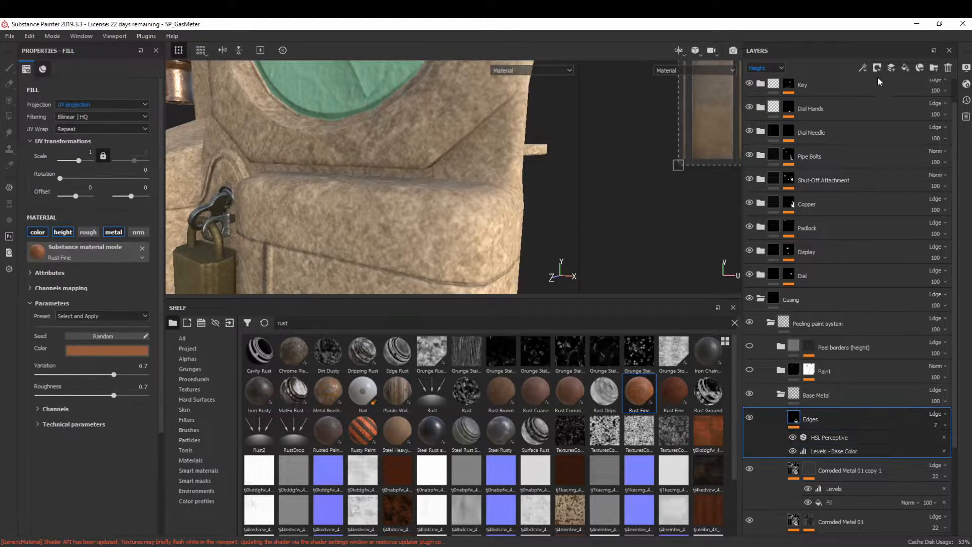
pyautogui.click(893, 81)
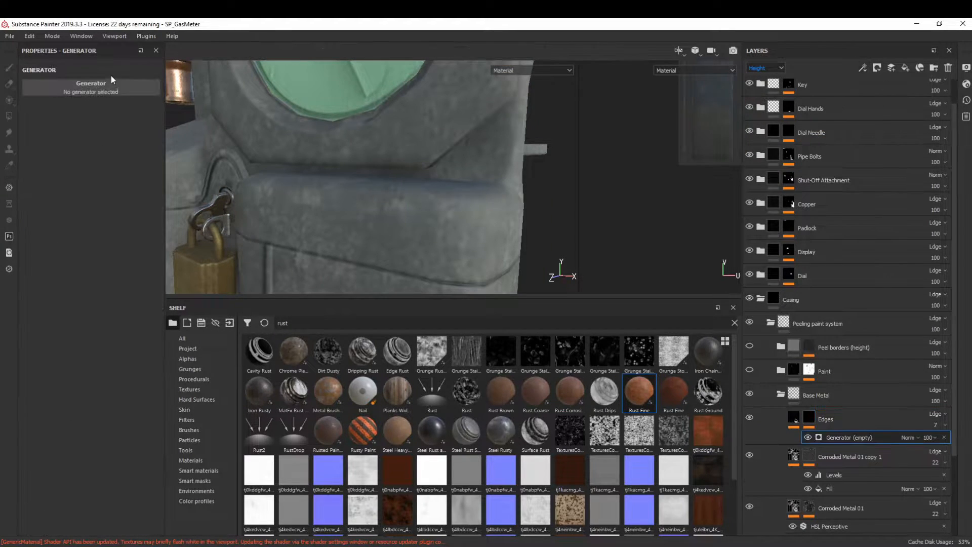
pyautogui.click(108, 84)
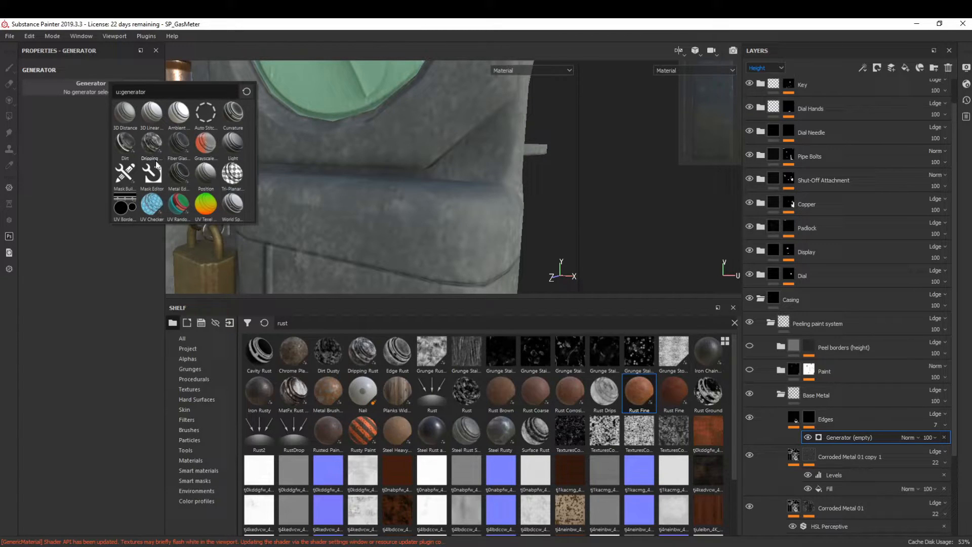
pyautogui.click(179, 177)
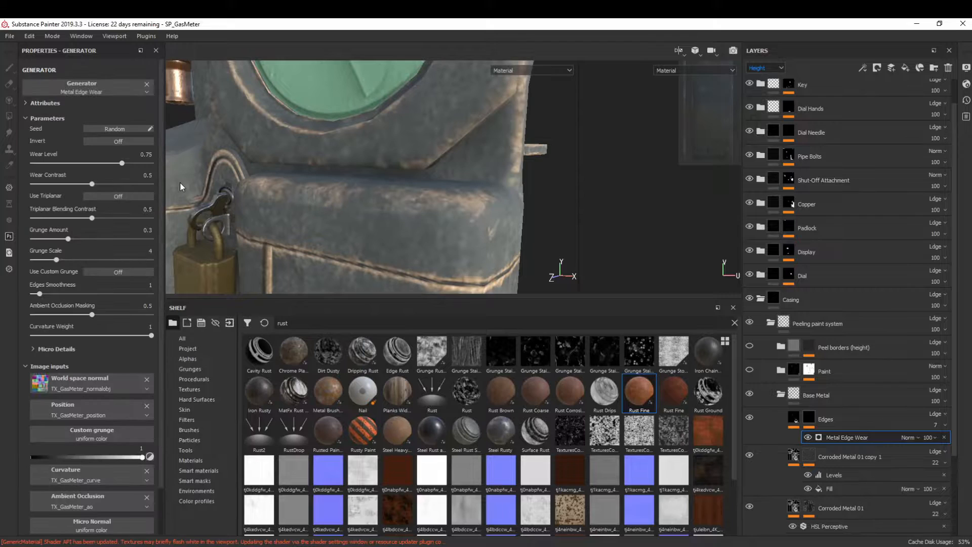
# - Set Metal Edge Wear's Wear Level to 0.22, Grunge Amount to 0.68 and Grunge Scale to 3
pyautogui.keyDown('alt'); pyautogui.moveTo(456, 251); pyautogui.dragTo(399, 228); pyautogui.keyUp('alt')
pyautogui.keyDown('alt'); pyautogui.moveTo(399, 227); pyautogui.dragTo(405, 185, button='middle'); pyautogui.keyUp('alt')
pyautogui.keyDown('alt'); pyautogui.moveTo(406, 184); pyautogui.dragTo(400, 137); pyautogui.keyUp('alt')
pyautogui.moveTo(122, 163); pyautogui.dragTo(59, 163)
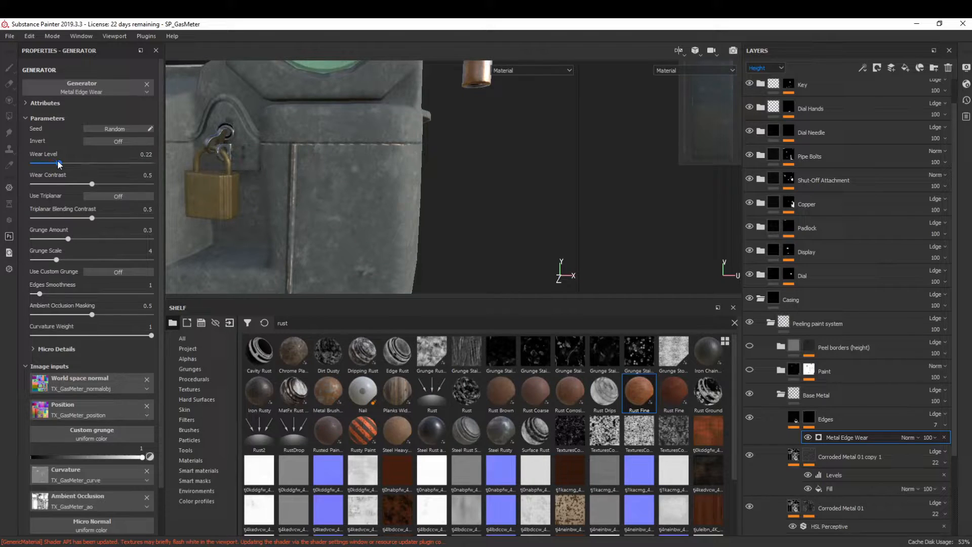
pyautogui.moveTo(68, 238); pyautogui.dragTo(116, 239)
pyautogui.click(45, 260)
# - Add a Warp filter above Metal Edge Wear in the Edges mask
pyautogui.click(861, 68)
pyautogui.click(895, 145)
pyautogui.click(116, 88)
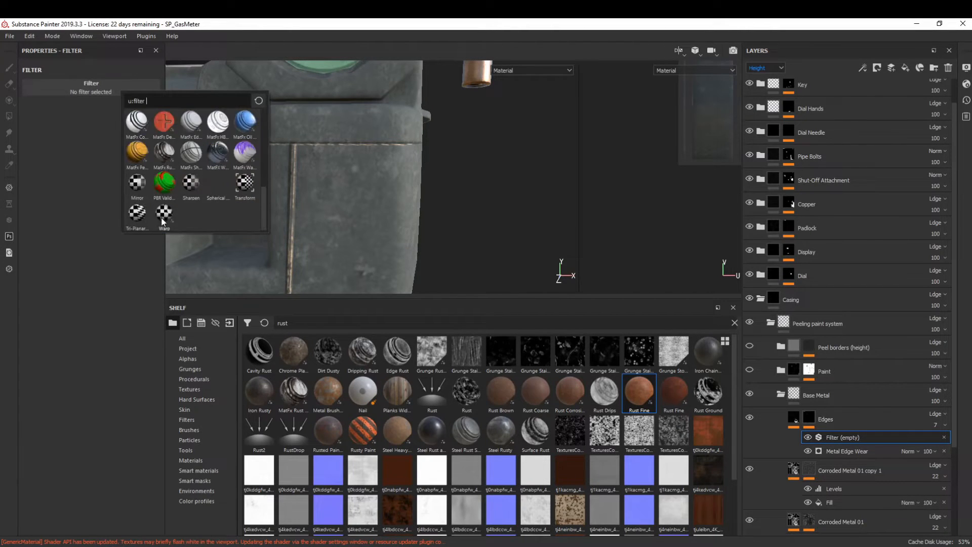
pyautogui.click(161, 216)
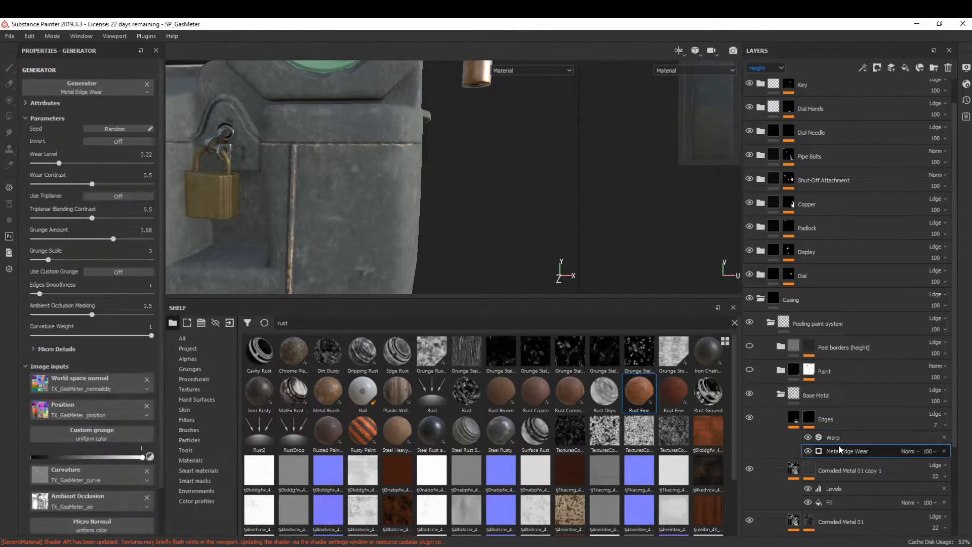
# - Add a Multiply fill using Dirt 4 above Metal Edge Wear, with Balance 0.85 and Contrast 0.78
pyautogui.click(839, 449)
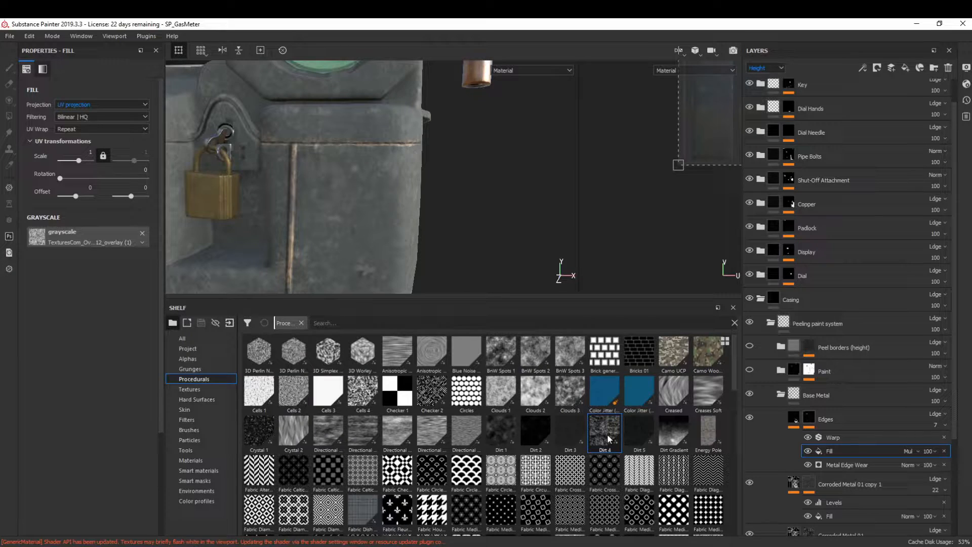
pyautogui.moveTo(609, 438)
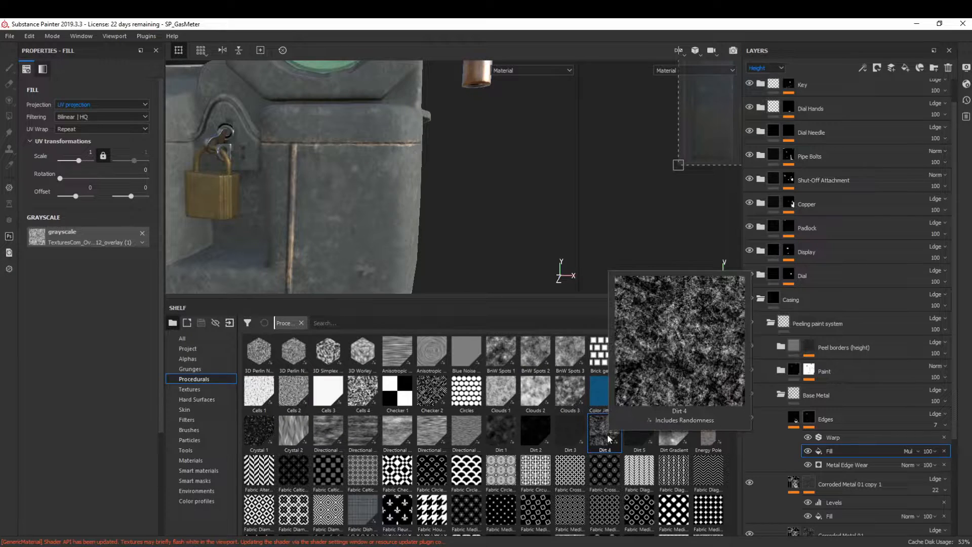
pyautogui.moveTo(609, 438); pyautogui.dragTo(99, 237)
pyautogui.click(123, 335)
pyautogui.moveTo(91, 314); pyautogui.dragTo(129, 314)
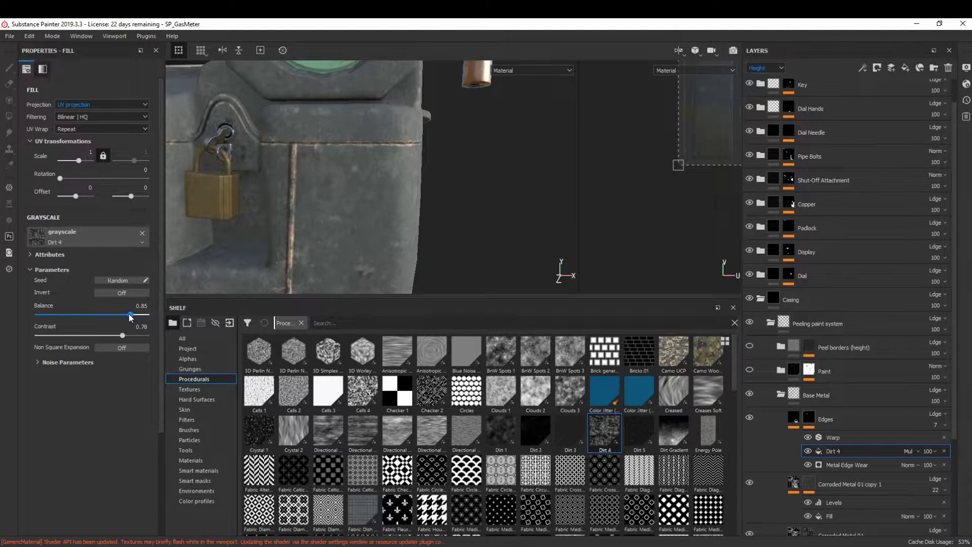
# - Set the Dirt 4 fill's UV scale to 2
pyautogui.keyDown('alt'); pyautogui.moveTo(442, 206); pyautogui.dragTo(463, 243); pyautogui.keyUp('alt')
pyautogui.keyDown('alt'); pyautogui.moveTo(463, 243); pyautogui.dragTo(536, 253, button='right'); pyautogui.keyUp('alt')
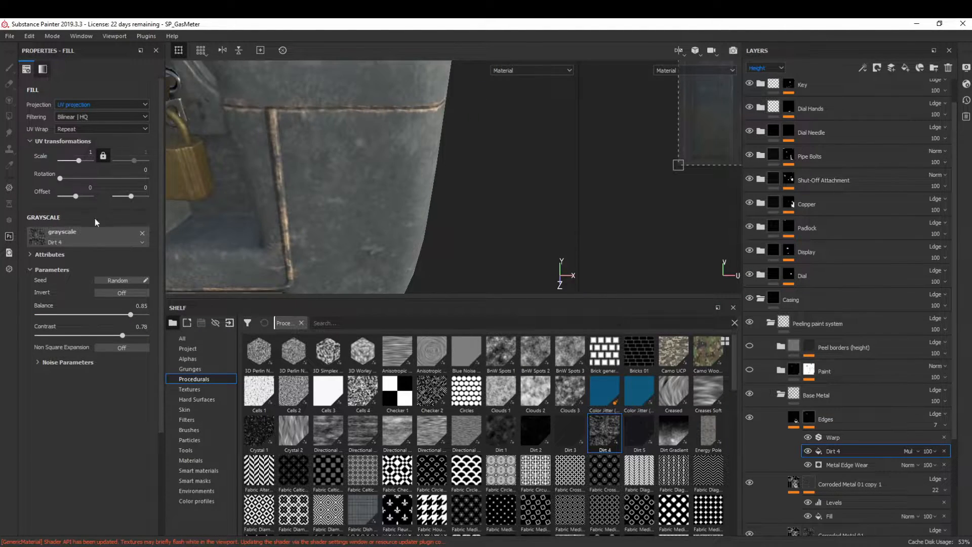
pyautogui.click(84, 152)
pyautogui.press('Return')
pyautogui.keyDown('alt'); pyautogui.moveTo(363, 193); pyautogui.dragTo(375, 147); pyautogui.keyUp('alt')
pyautogui.keyDown('alt'); pyautogui.moveTo(375, 147); pyautogui.dragTo(365, 218, button='middle'); pyautogui.keyUp('alt')
# - Show the Base Color channel and set the Edges layer to Screen blending at 40 opacity
pyautogui.click(764, 67)
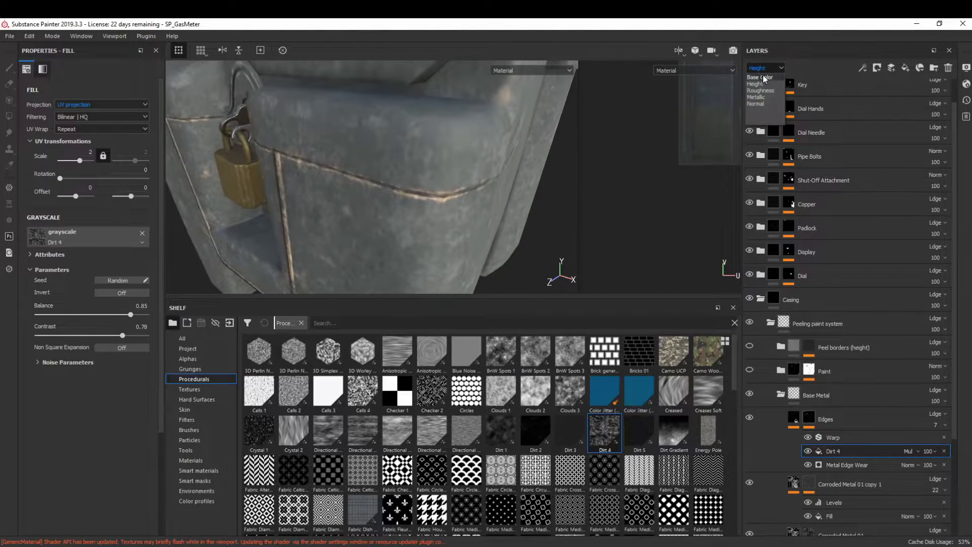
pyautogui.click(761, 78)
pyautogui.click(935, 424)
pyautogui.click(943, 415)
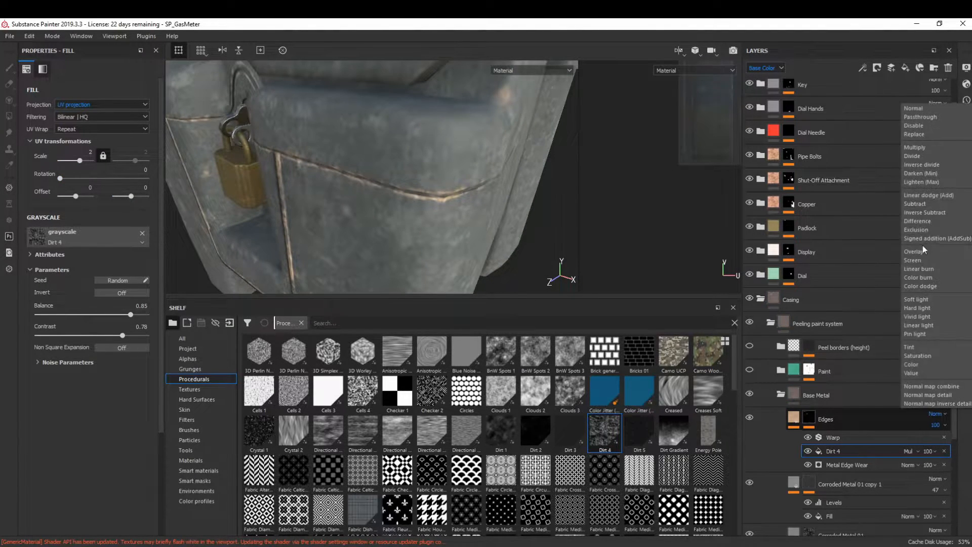
pyautogui.click(918, 250)
pyautogui.click(940, 412)
pyautogui.click(913, 260)
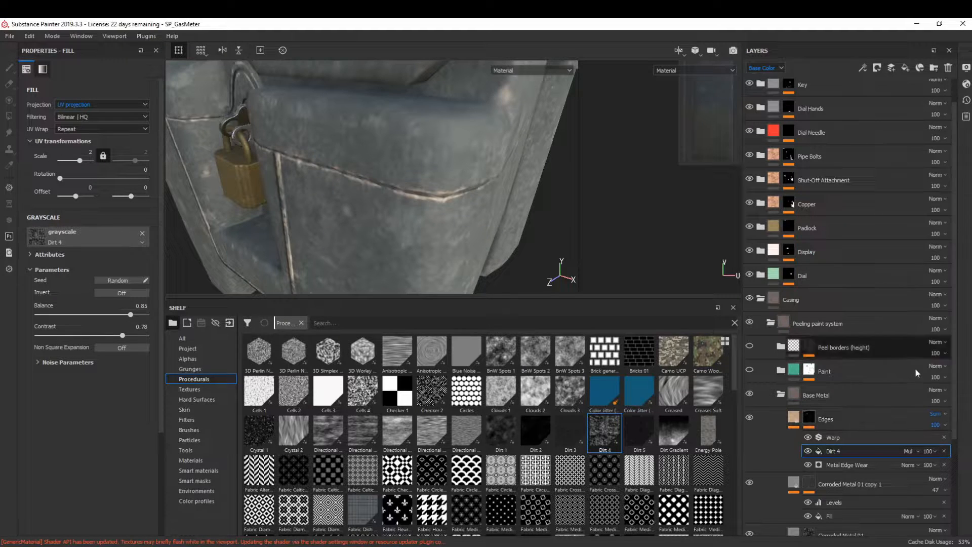
pyautogui.moveTo(933, 443); pyautogui.dragTo(943, 443)
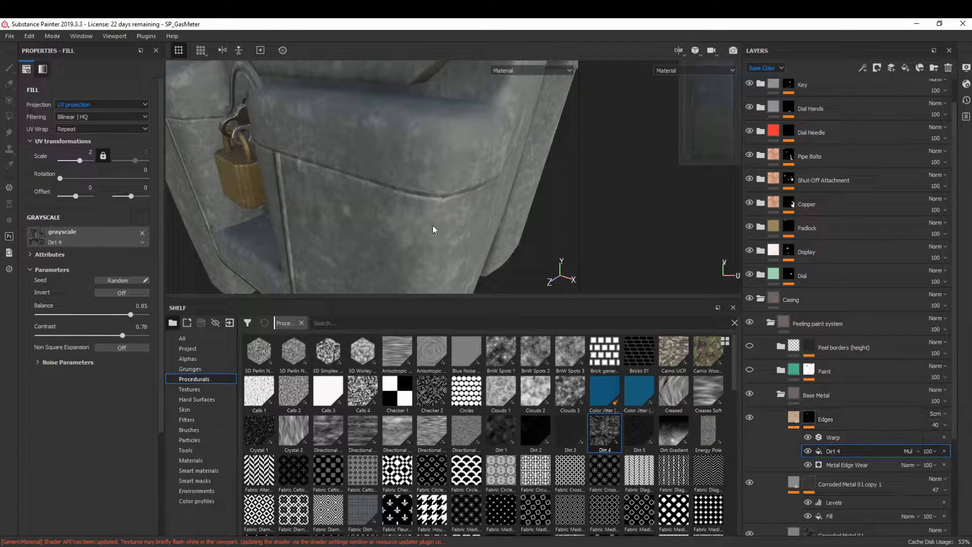
pyautogui.keyDown('alt'); pyautogui.moveTo(434, 227); pyautogui.dragTo(459, 217); pyautogui.keyUp('alt')
pyautogui.keyDown('alt'); pyautogui.moveTo(459, 216); pyautogui.dragTo(419, 215, button='right'); pyautogui.keyUp('alt')
pyautogui.keyDown('alt'); pyautogui.moveTo(419, 218); pyautogui.dragTo(425, 147); pyautogui.keyUp('alt')
pyautogui.keyDown('alt'); pyautogui.moveTo(390, 177); pyautogui.dragTo(451, 252); pyautogui.keyUp('alt')
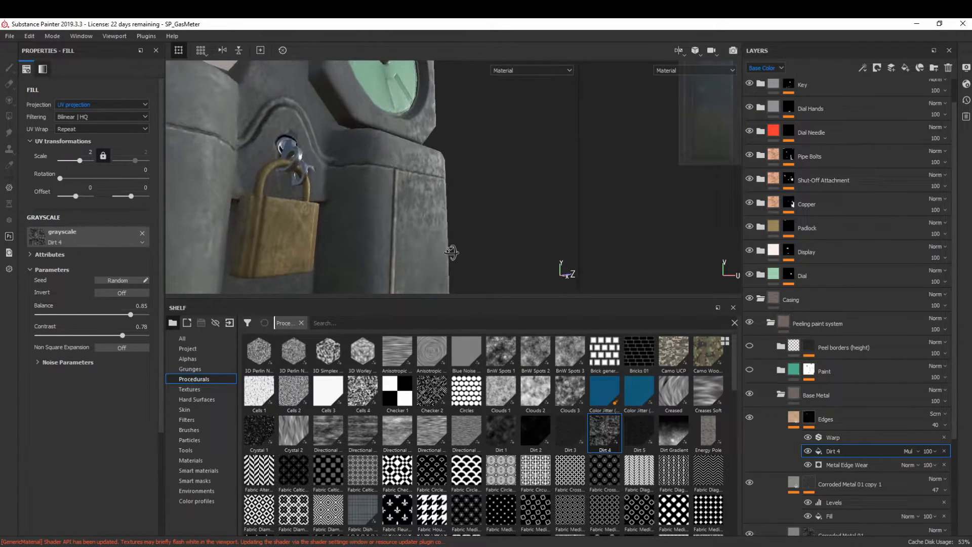
pyautogui.keyDown('alt'); pyautogui.moveTo(452, 257); pyautogui.dragTo(377, 261, button='right'); pyautogui.keyUp('alt')
pyautogui.keyDown('alt'); pyautogui.moveTo(377, 261); pyautogui.dragTo(435, 269); pyautogui.keyUp('alt')
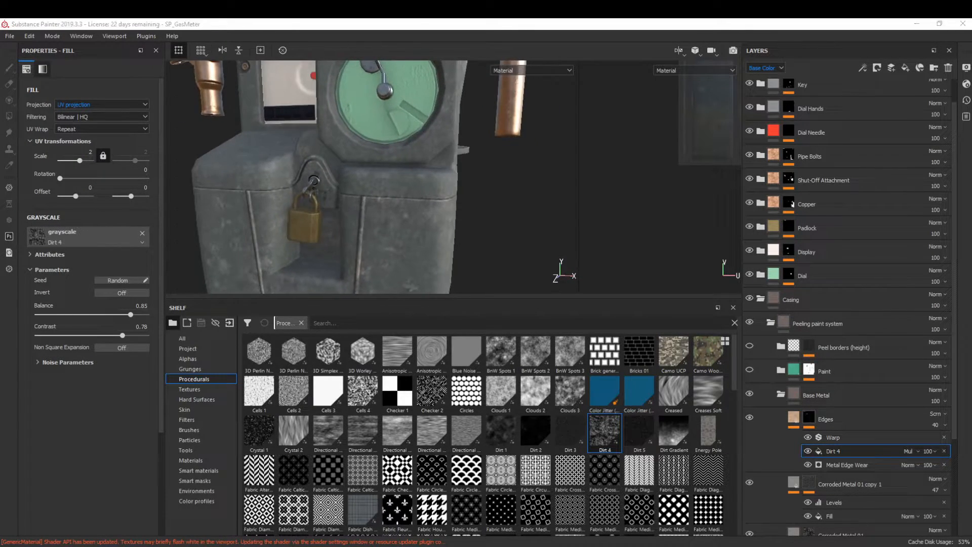
# - Switch to Quixel Bridge, browse the Metal surfaces, and download the Disposable Aluminum material
pyautogui.hotkey('alt', 'Tab')
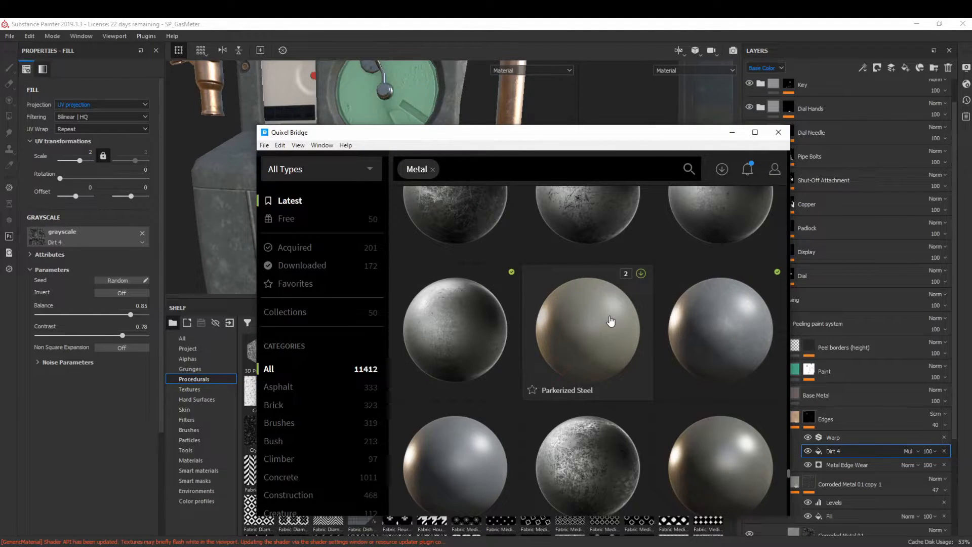
pyautogui.scroll(-1, 475, 417)
pyautogui.scroll(-3, 472, 417)
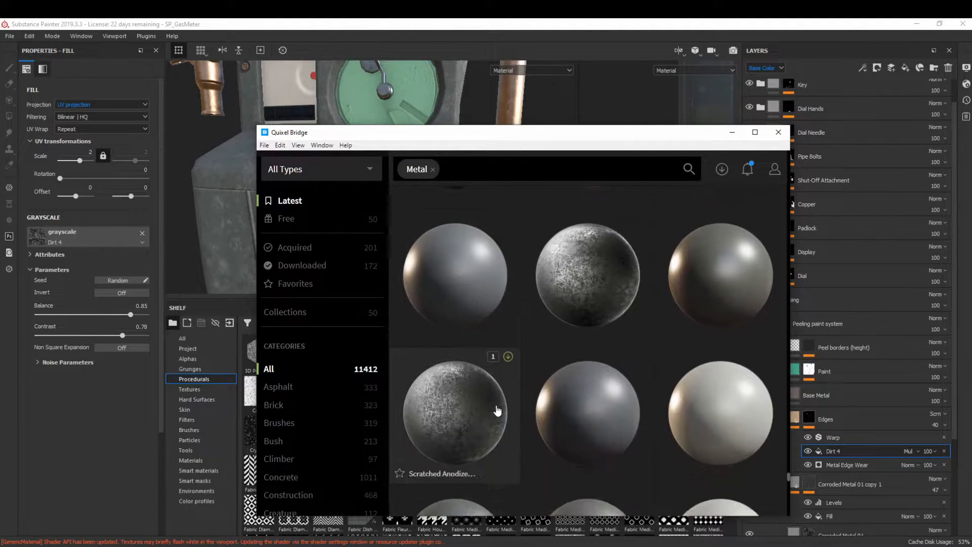
pyautogui.scroll(-3, 456, 351)
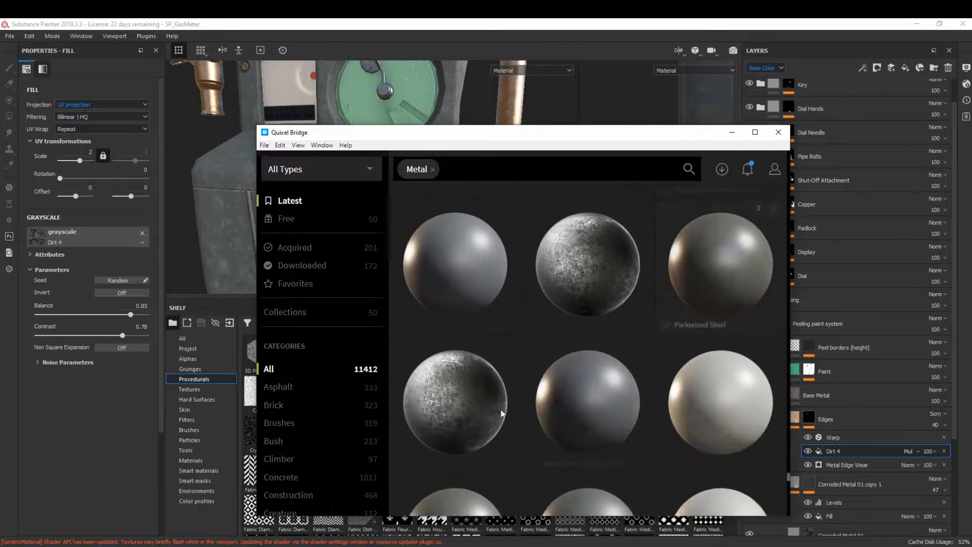
pyautogui.scroll(-3, 591, 364)
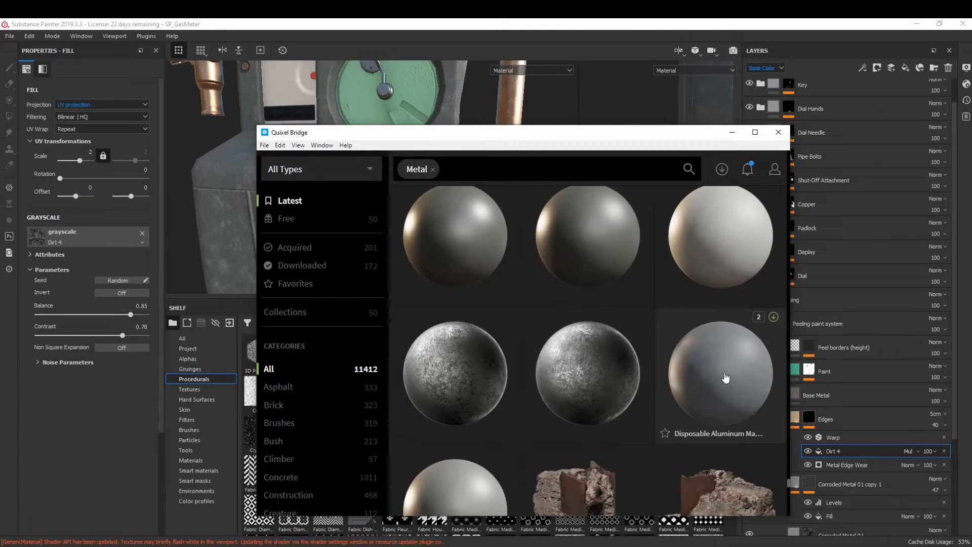
pyautogui.scroll(-9, 773, 324)
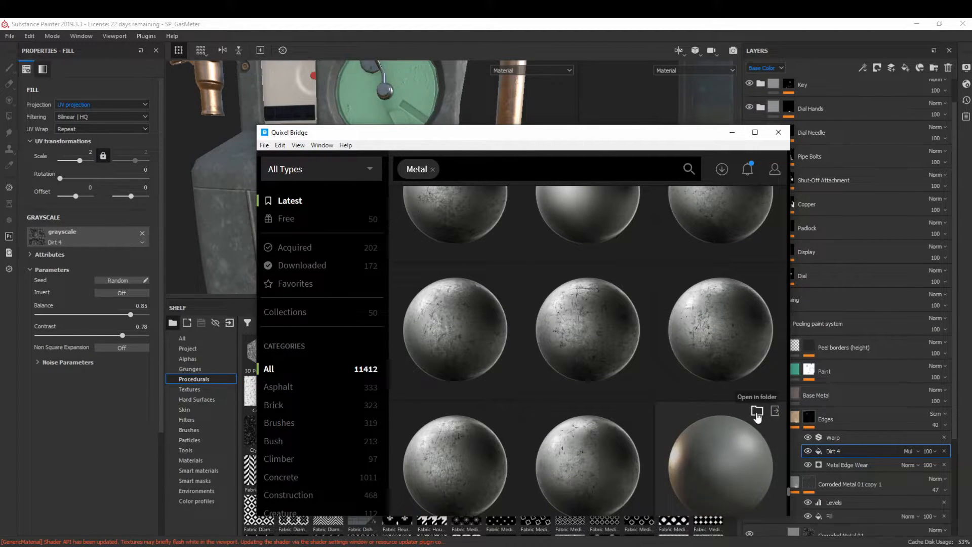
pyautogui.scroll(1, 719, 421)
pyautogui.scroll(8, 725, 423)
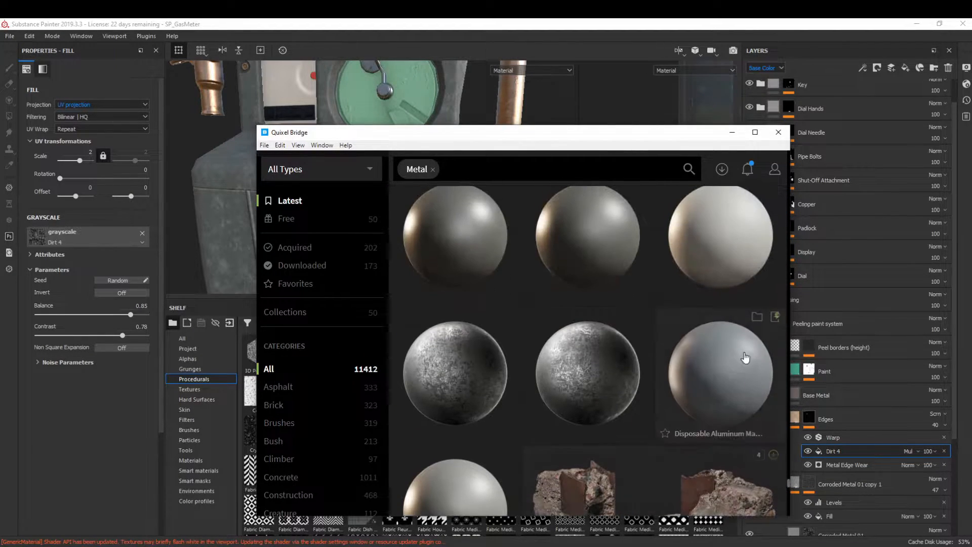
pyautogui.click(732, 132)
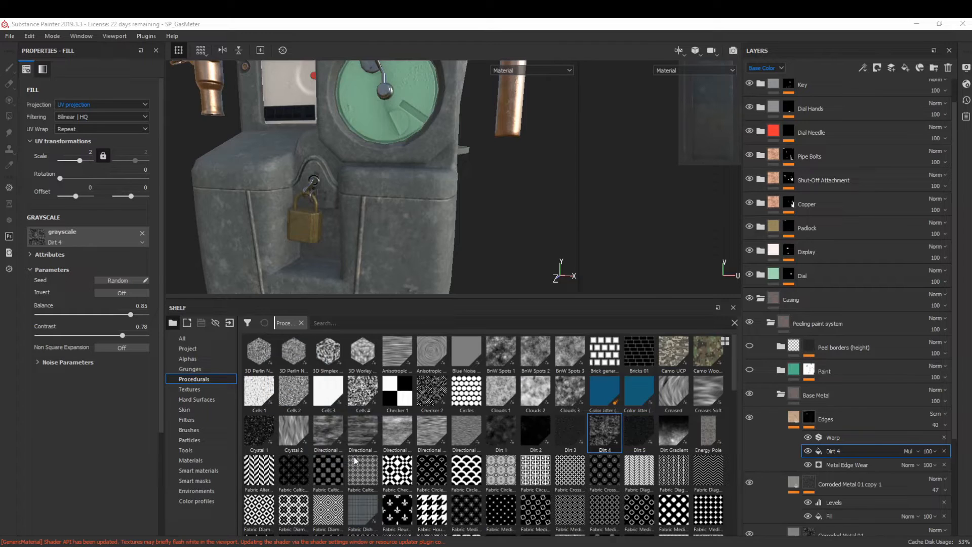
# - Import the downloaded sgpccjoc 4K metalness, normal and roughness textures into the shelf with the prefix Metal
pyautogui.write('Metal')
pyautogui.click(612, 215)
pyautogui.click(643, 251)
pyautogui.click(619, 410)
pyautogui.click(610, 434)
pyautogui.click(556, 427)
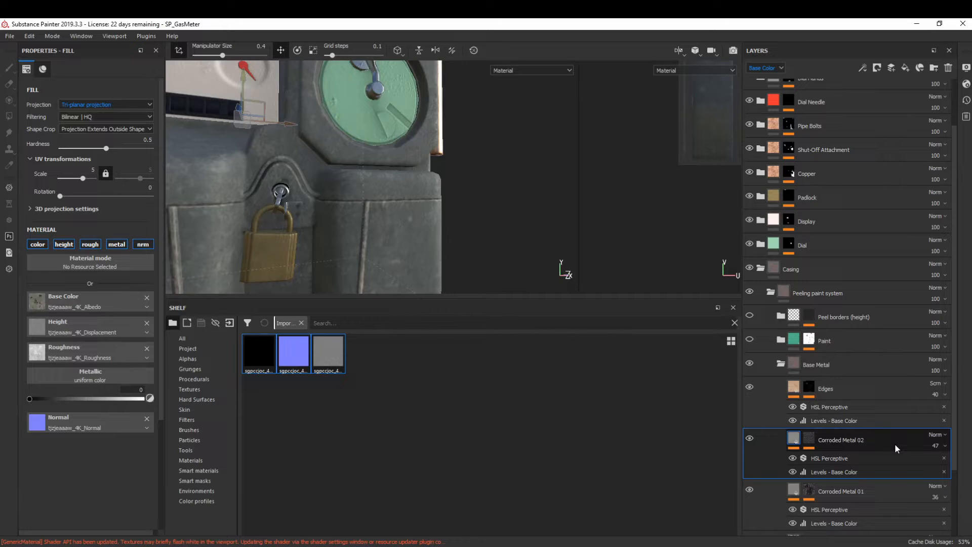
# - Duplicate Corroded Metal 02, assign sgpccjoc roughness, normal and metalness maps to its base color, normal and metallic, and disable height and roughness
pyautogui.click(855, 440)
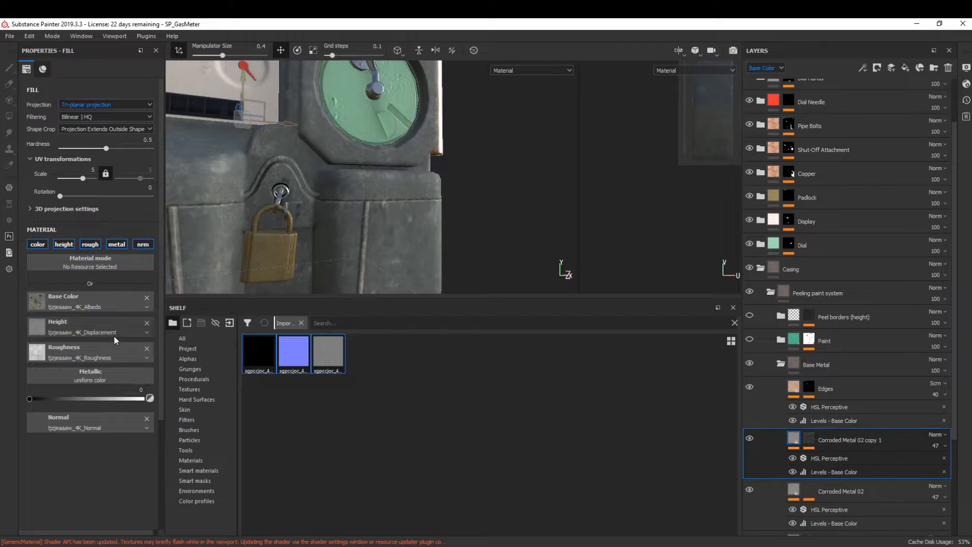
pyautogui.moveTo(344, 364); pyautogui.dragTo(92, 303)
pyautogui.click(64, 244)
pyautogui.moveTo(293, 354); pyautogui.dragTo(93, 394)
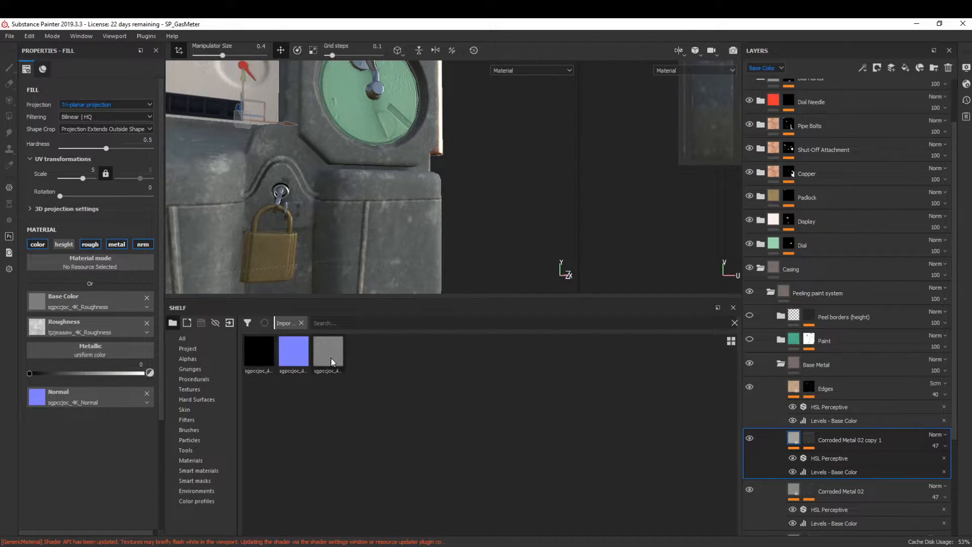
pyautogui.moveTo(259, 353); pyautogui.dragTo(80, 351)
pyautogui.click(90, 244)
pyautogui.keyDown('alt'); pyautogui.moveTo(354, 238); pyautogui.dragTo(365, 332); pyautogui.keyUp('alt')
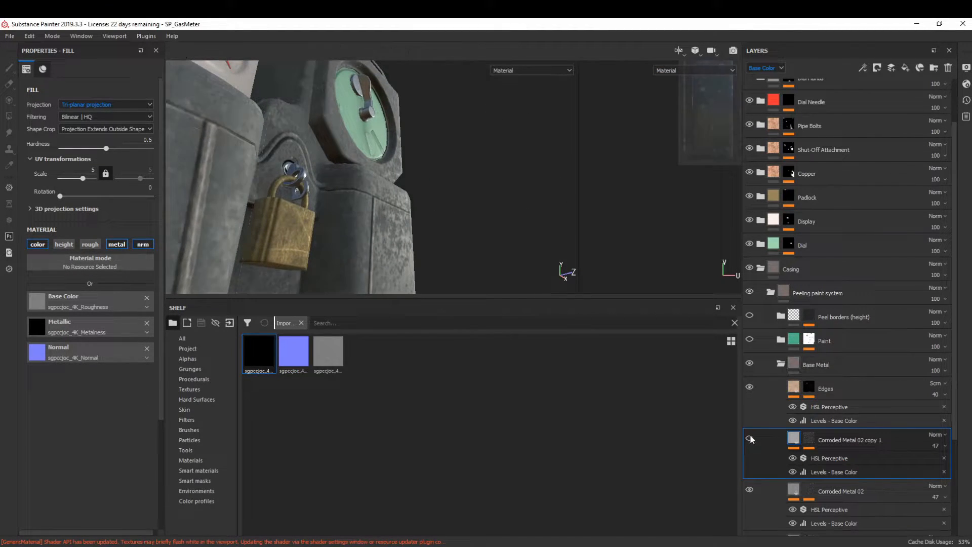
# - Add a Base Color Levels adjustment to the Corroded Metal 02 copy and lower its white input to brighten the layer
pyautogui.click(862, 68)
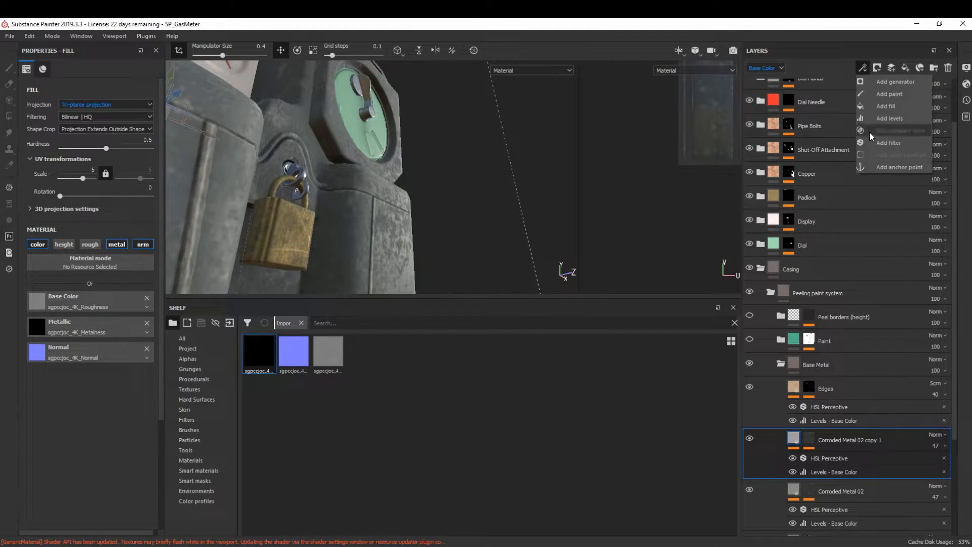
pyautogui.click(895, 117)
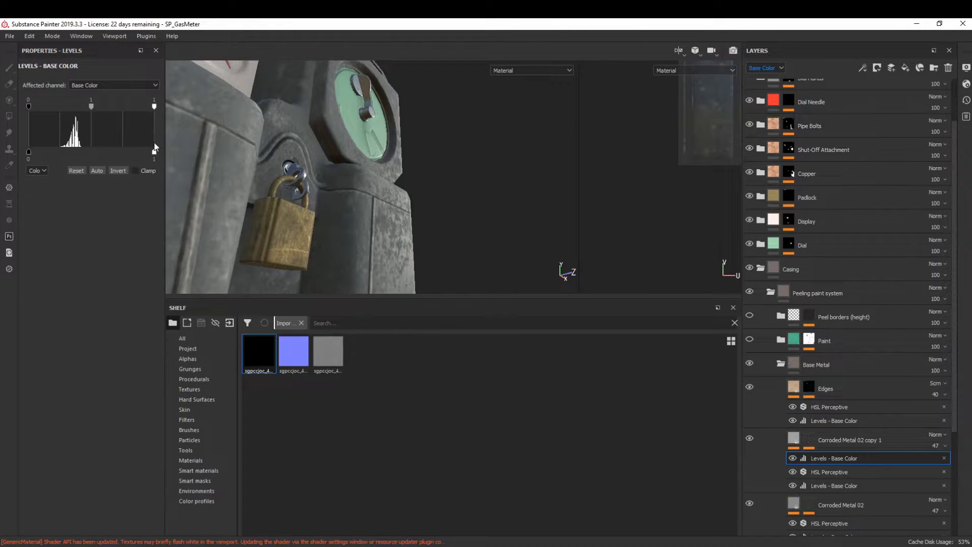
pyautogui.moveTo(132, 108); pyautogui.dragTo(122, 109)
pyautogui.keyDown('alt'); pyautogui.moveTo(476, 180); pyautogui.dragTo(408, 181); pyautogui.keyUp('alt')
pyautogui.scroll(-2, 408, 180)
pyautogui.click(752, 439)
pyautogui.click(751, 439)
# - Replace the copy's mask fill texture with TexturesCom_DustOverlay_overlay_XL and lower the mask Levels' white input
pyautogui.click(809, 439)
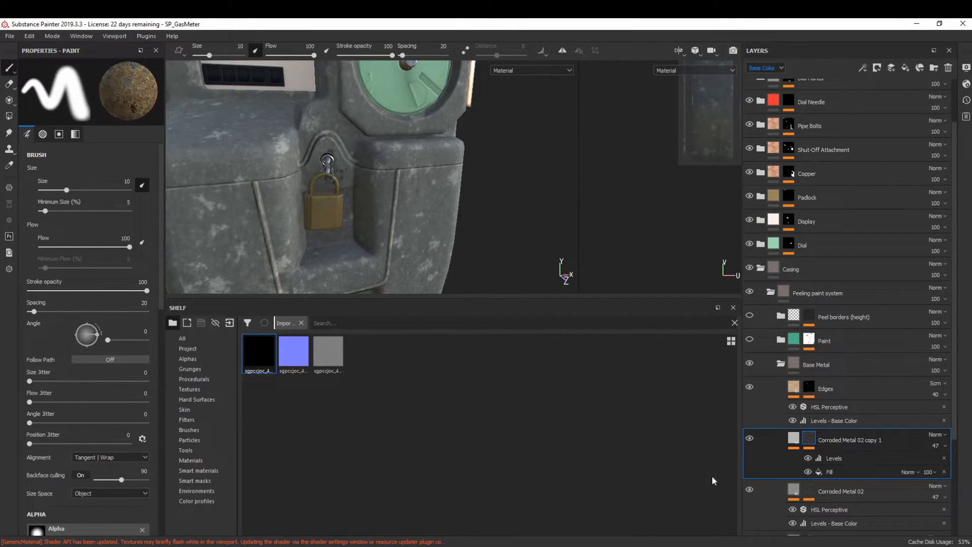
pyautogui.click(831, 470)
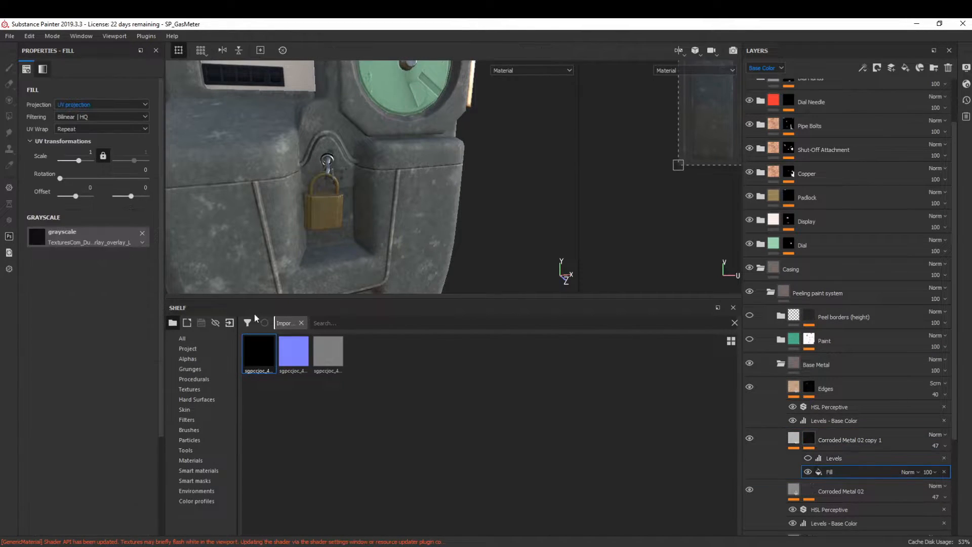
pyautogui.click(301, 322)
pyautogui.write('ust')
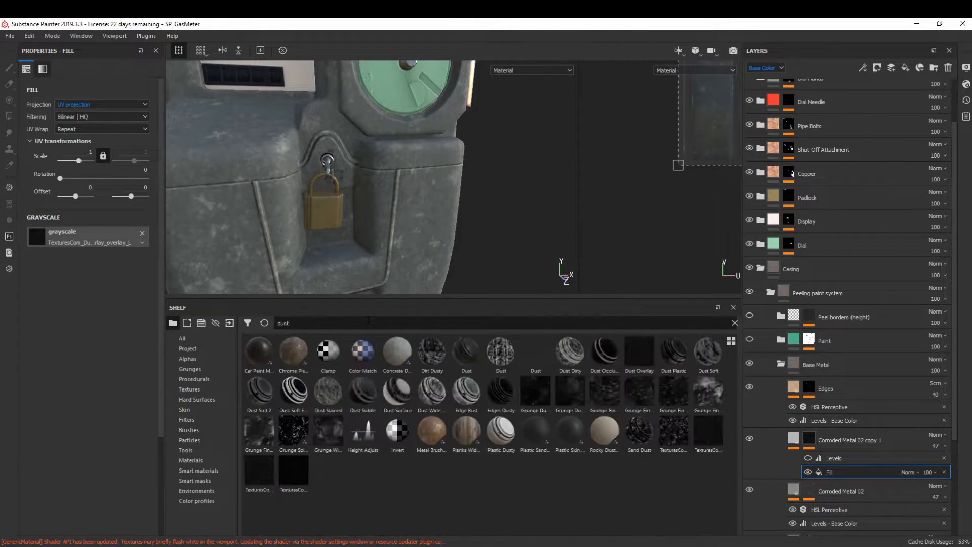
pyautogui.moveTo(535, 396)
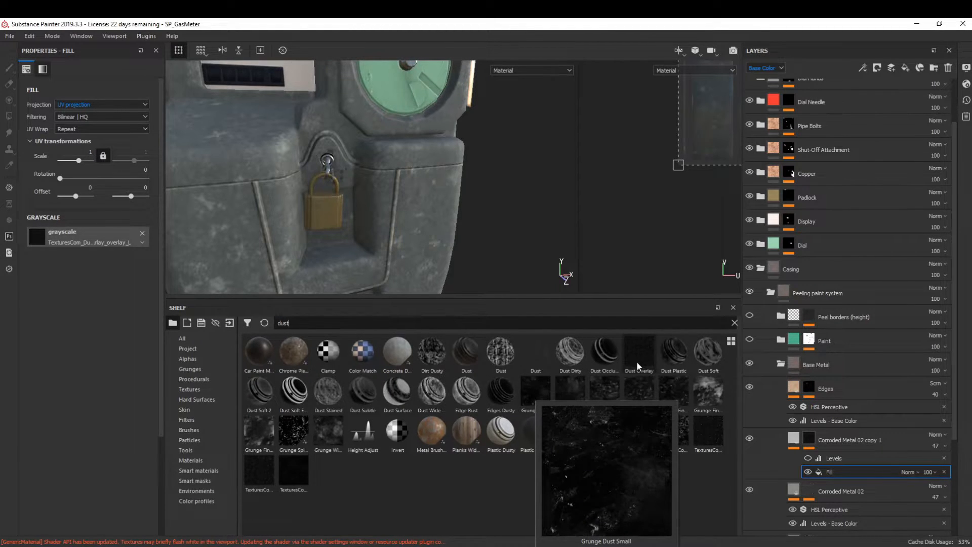
pyautogui.moveTo(302, 475)
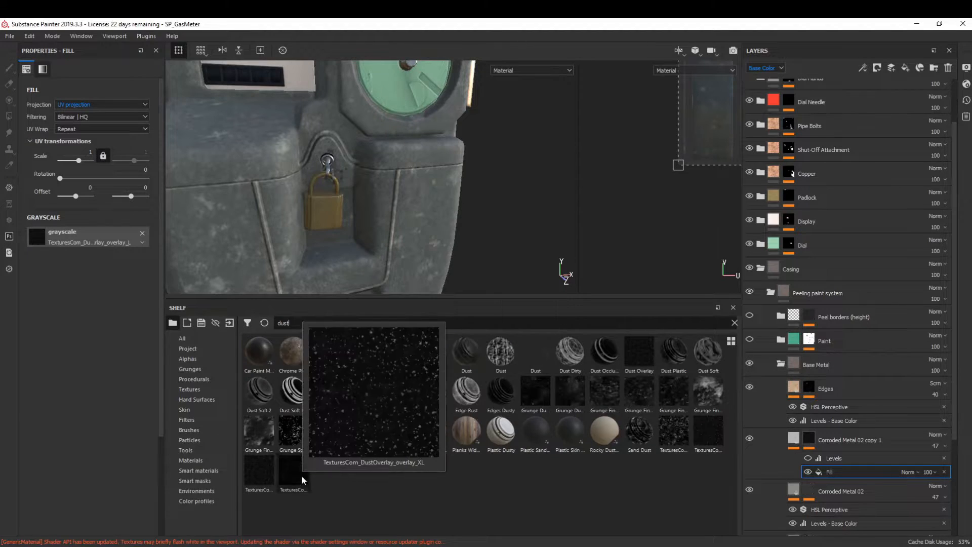
pyautogui.moveTo(293, 474); pyautogui.dragTo(87, 236)
pyautogui.click(830, 458)
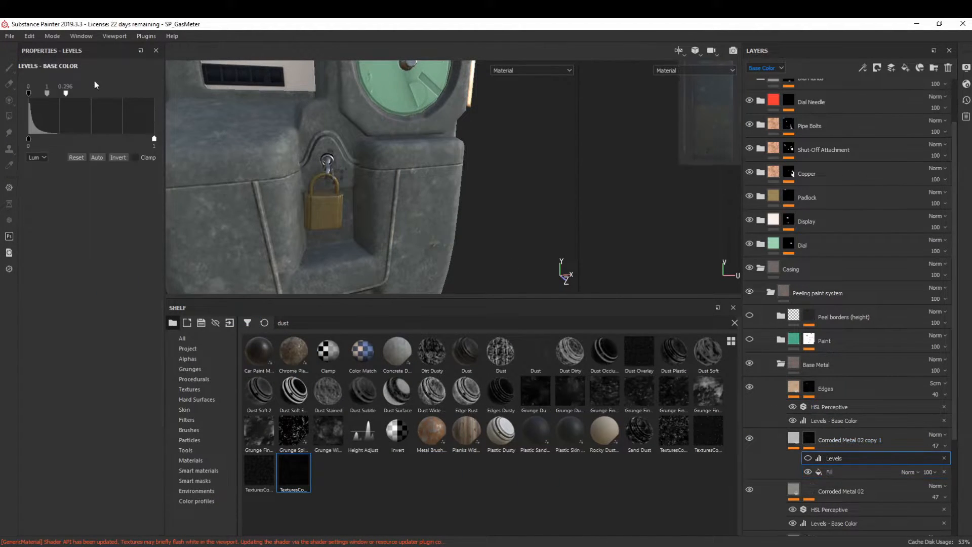
pyautogui.moveTo(107, 94); pyautogui.dragTo(44, 94)
# - Switch the dust overlay mask fill to Tri-planar projection with a scale of 2
pyautogui.click(860, 472)
pyautogui.click(102, 104)
pyautogui.click(95, 120)
pyautogui.keyDown('alt'); pyautogui.moveTo(554, 209); pyautogui.dragTo(481, 224); pyautogui.keyUp('alt')
pyautogui.keyDown('alt'); pyautogui.moveTo(482, 224); pyautogui.dragTo(456, 345, button='right'); pyautogui.keyUp('alt')
pyautogui.keyDown('alt'); pyautogui.moveTo(458, 283); pyautogui.dragTo(458, 242); pyautogui.keyUp('alt')
pyautogui.click(86, 169)
pyautogui.press('BackSpace')
pyautogui.write('2')
pyautogui.press('Return')
pyautogui.keyDown('alt'); pyautogui.moveTo(300, 173); pyautogui.dragTo(315, 132, button='right'); pyautogui.keyUp('alt')
pyautogui.moveTo(315, 132)
pyautogui.keyDown('alt'); pyautogui.mouseDown()
pyautogui.moveTo(288, 152)
pyautogui.moveTo(355, 100)
pyautogui.moveTo(441, 191)
pyautogui.moveTo(428, 221)
pyautogui.moveTo(282, 202)
pyautogui.moveTo(304, 207)
pyautogui.mouseUp(); pyautogui.keyUp('alt')
# - Rename the Corroded Metal 02 copy as Small White Bits
pyautogui.click(818, 438)
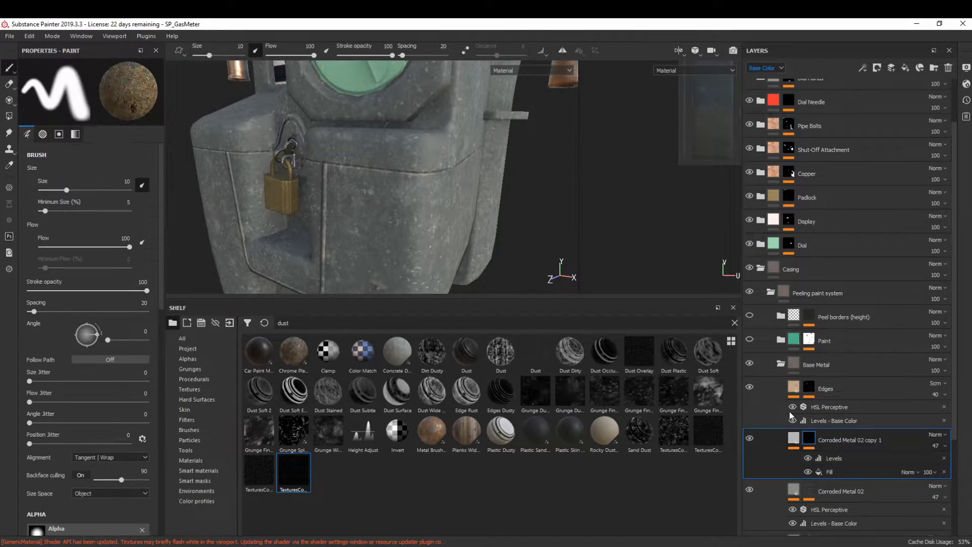
pyautogui.doubleClick(830, 439)
pyautogui.write('Small White Bit')
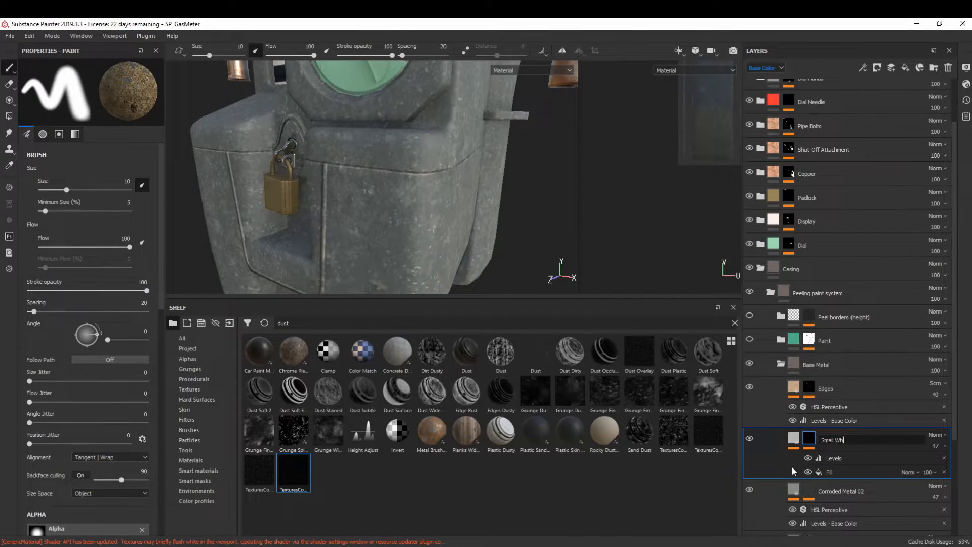
pyautogui.write('s')
pyautogui.press('Return')
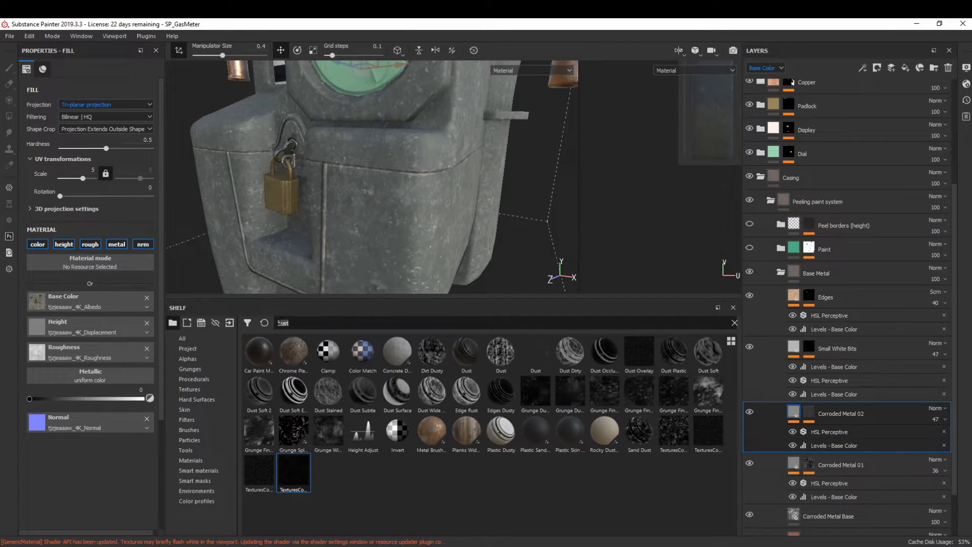
# - Search the shelf for metal and compare the available textures with the Metal surfaces in Quixel Bridge
pyautogui.press('BackSpace')
pyautogui.press('BackSpace')
pyautogui.press('BackSpace')
pyautogui.press('BackSpace')
pyautogui.write('metal')
pyautogui.scroll(-3, 569, 458)
pyautogui.scroll(3, 538, 480)
pyautogui.hotkey('alt', 'Tab')
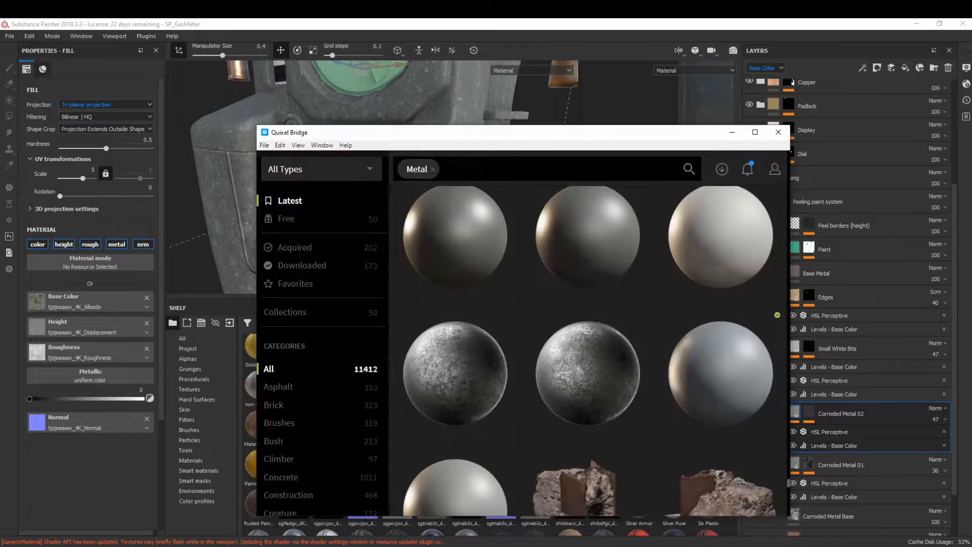
pyautogui.scroll(6, 707, 267)
pyautogui.hotkey('alt', 'Tab')
# - Duplicate Corroded Metal Base and assign the sglfedgc 4K albedo, metalness, normal and roughness maps to the copy
pyautogui.hotkey('ctrl', 'a')
pyautogui.write('sglf')
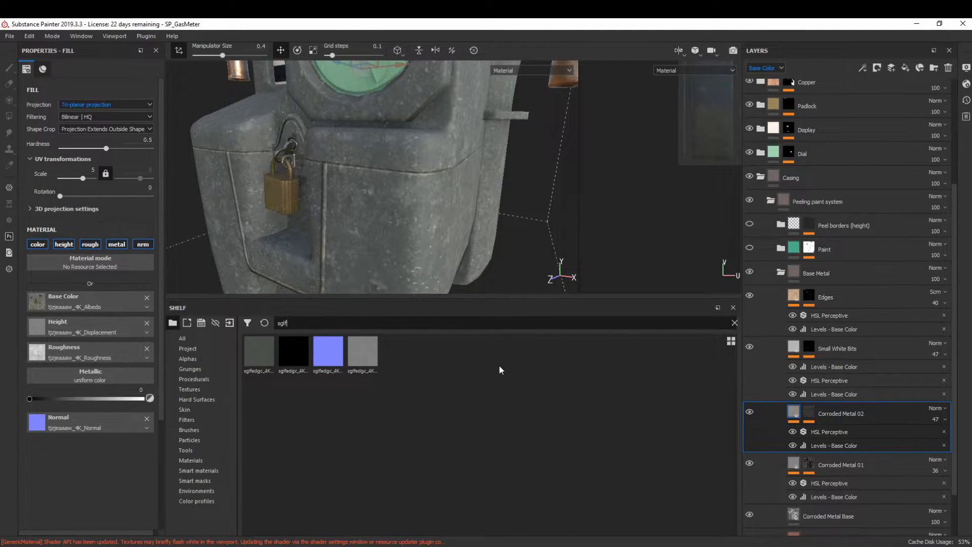
pyautogui.click(835, 516)
pyautogui.hotkey('ctrl', 'd')
pyautogui.moveTo(259, 351); pyautogui.dragTo(94, 305)
pyautogui.moveTo(294, 351); pyautogui.dragTo(116, 354)
pyautogui.moveTo(328, 352); pyautogui.dragTo(91, 378)
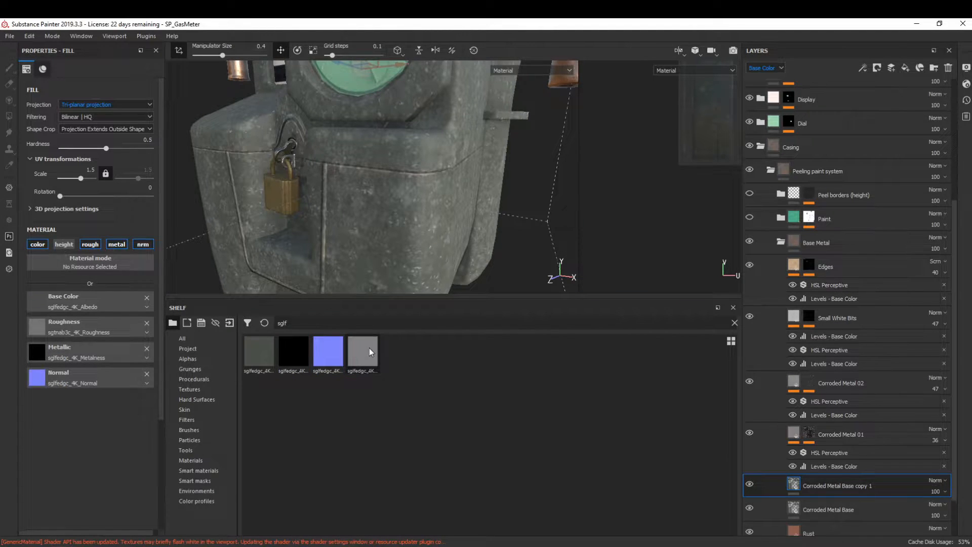
pyautogui.moveTo(369, 348); pyautogui.dragTo(108, 326)
# - Add an HSL Perceptive filter to the Corroded Metal Base copy with Hue 0.664, Saturation 0.53 and Lightness 0.57
pyautogui.keyDown('alt'); pyautogui.moveTo(354, 235); pyautogui.dragTo(456, 182); pyautogui.keyUp('alt')
pyautogui.click(864, 69)
pyautogui.click(897, 143)
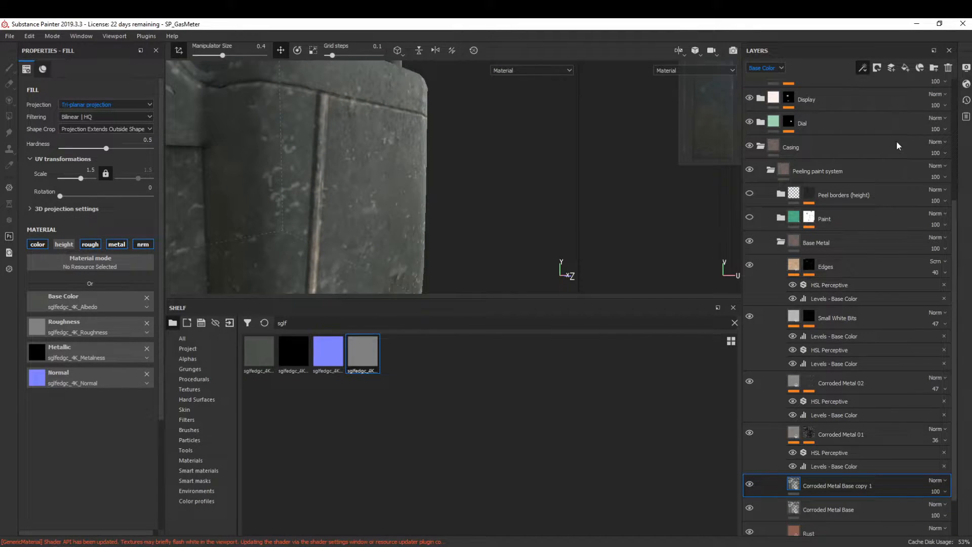
pyautogui.click(130, 100)
pyautogui.click(228, 158)
pyautogui.moveTo(96, 165); pyautogui.dragTo(116, 165)
pyautogui.moveTo(95, 207); pyautogui.dragTo(104, 207)
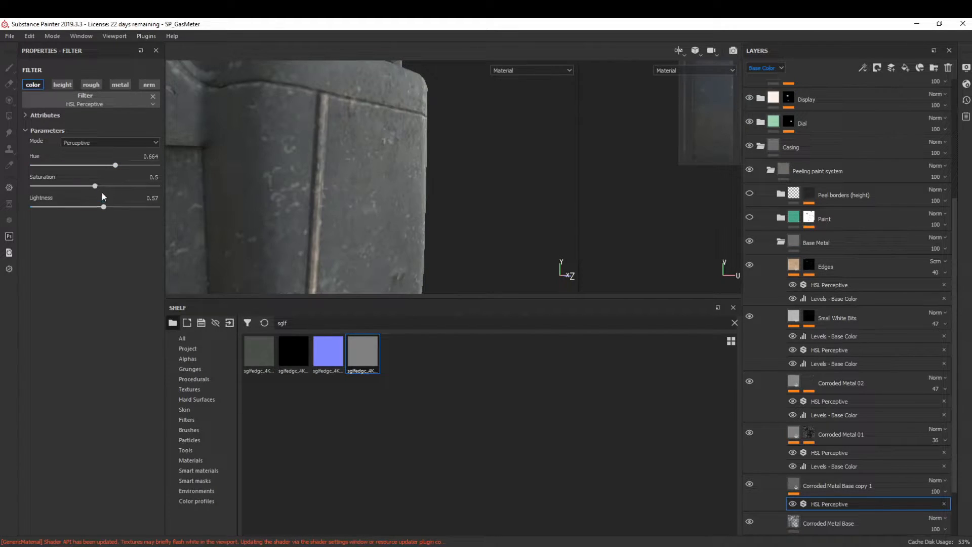
# - Add a Base Color Levels adjustment to the Corroded Metal Base copy with the white input at 0.919
pyautogui.click(863, 67)
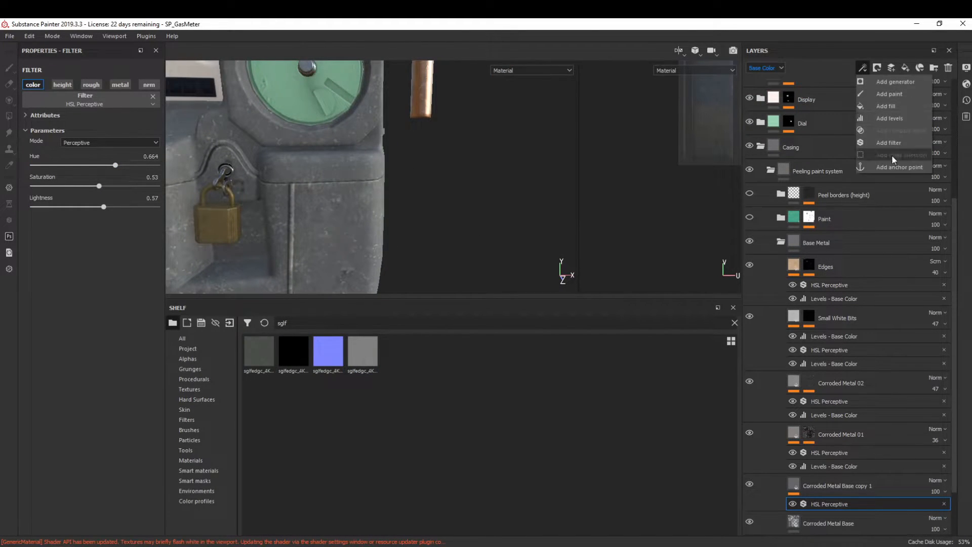
pyautogui.click(896, 117)
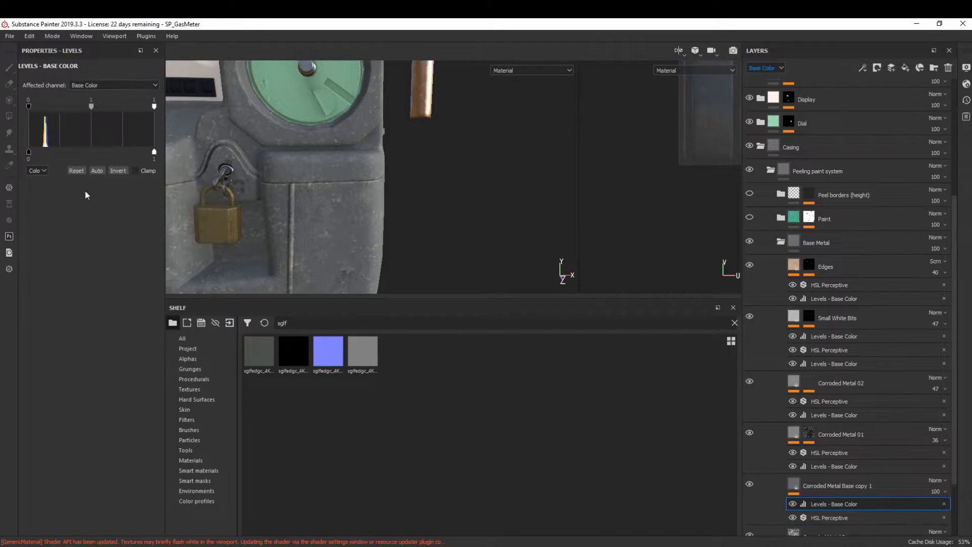
pyautogui.click(865, 67)
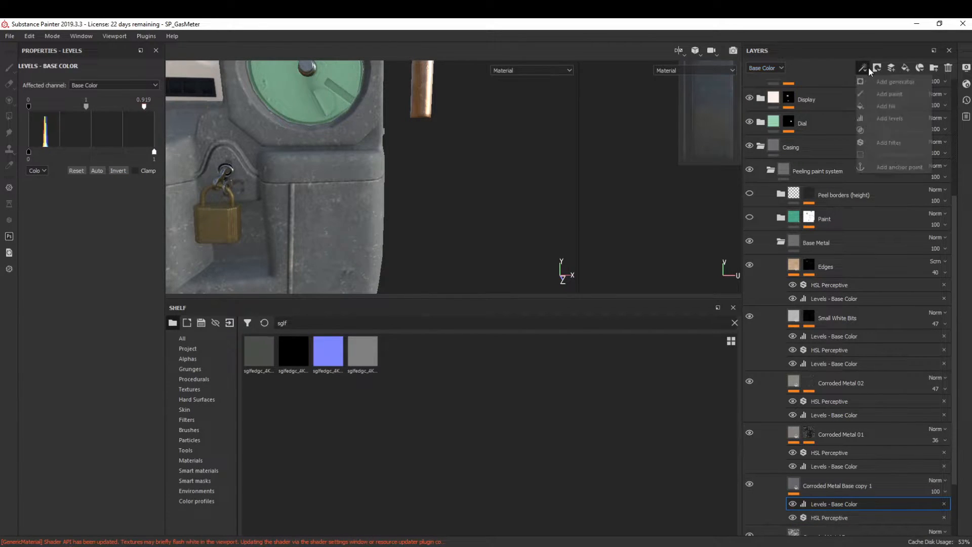
pyautogui.click(877, 68)
pyautogui.click(860, 467)
# - Rename the Corroded Metal Base copy as Blue Tones
pyautogui.doubleClick(860, 486)
pyautogui.write('Blue Tones')
pyautogui.press('Return')
# - Add a Levels adjustment to Blue Tones affecting the Roughness channel and raise its black input
pyautogui.keyDown('alt'); pyautogui.moveTo(497, 167); pyautogui.dragTo(417, 228); pyautogui.keyUp('alt')
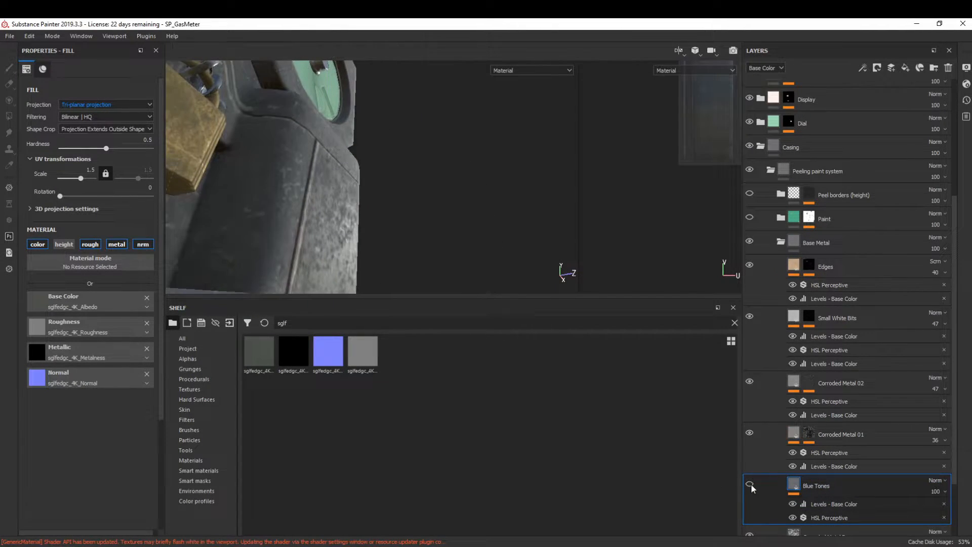
pyautogui.click(863, 67)
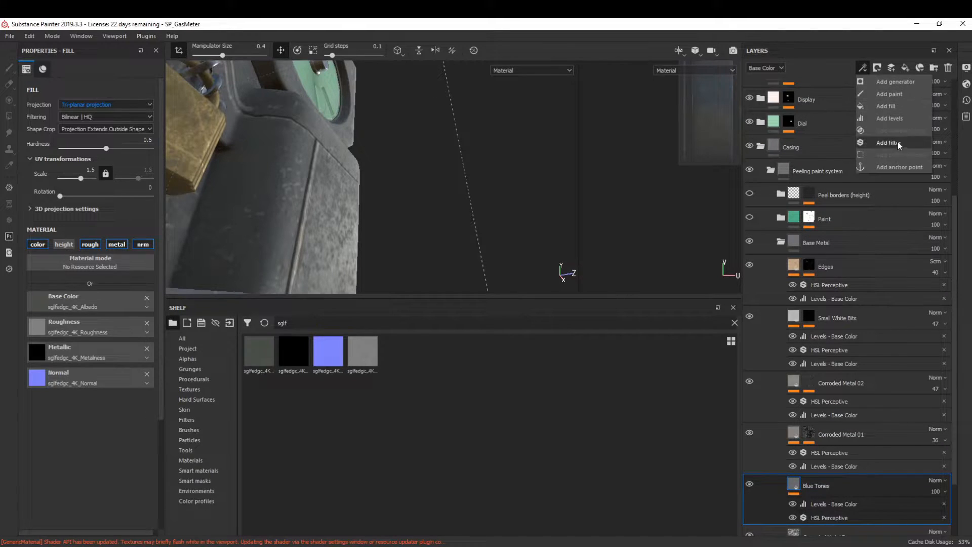
pyautogui.click(890, 118)
pyautogui.click(114, 86)
pyautogui.click(98, 107)
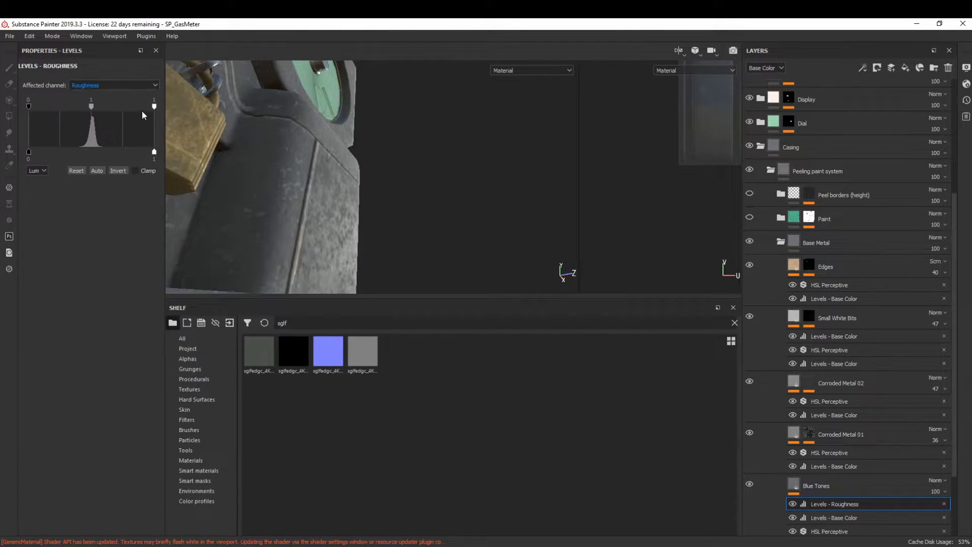
pyautogui.moveTo(34, 108)
pyautogui.mouseDown()
pyautogui.moveTo(79, 108)
pyautogui.moveTo(44, 102)
pyautogui.mouseUp()
# - Move Blue Tones above Corroded Metal 01 and add a black mask to it
pyautogui.moveTo(816, 486); pyautogui.dragTo(853, 434)
pyautogui.click(877, 68)
pyautogui.click(892, 92)
# - Add a fill to the Blue Tones mask using the GreasyPlate Overlay_1 texture as its grayscale
pyautogui.click(862, 67)
pyautogui.click(876, 102)
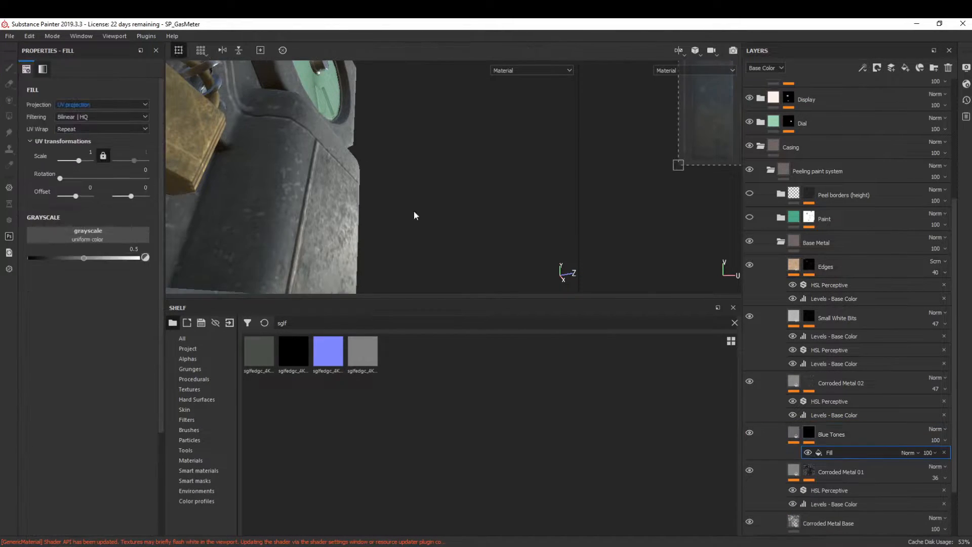
pyautogui.keyDown('alt'); pyautogui.moveTo(429, 208); pyautogui.dragTo(284, 274); pyautogui.keyUp('alt')
pyautogui.click(189, 389)
pyautogui.moveTo(466, 358)
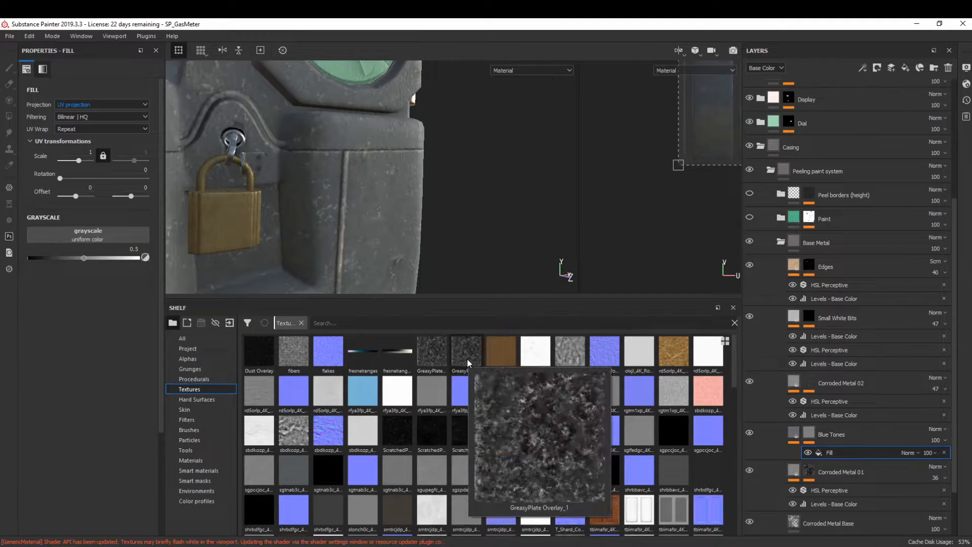
pyautogui.moveTo(467, 358); pyautogui.dragTo(109, 235)
pyautogui.keyDown('alt'); pyautogui.moveTo(246, 220); pyautogui.dragTo(438, 186); pyautogui.keyUp('alt')
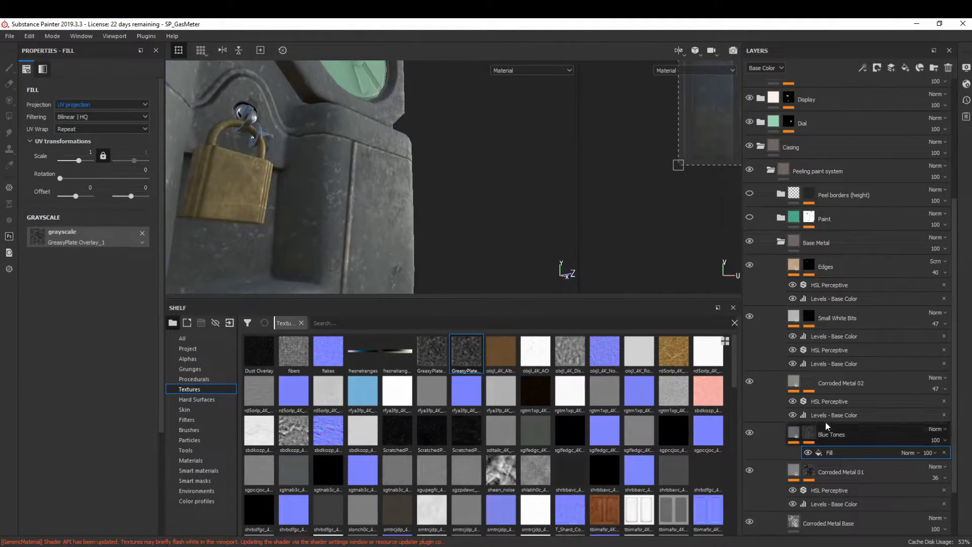
# - Add a Levels adjustment to the Blue Tones mask and switch the mask's fill to Tri-planar projection
pyautogui.click(862, 67)
pyautogui.click(897, 119)
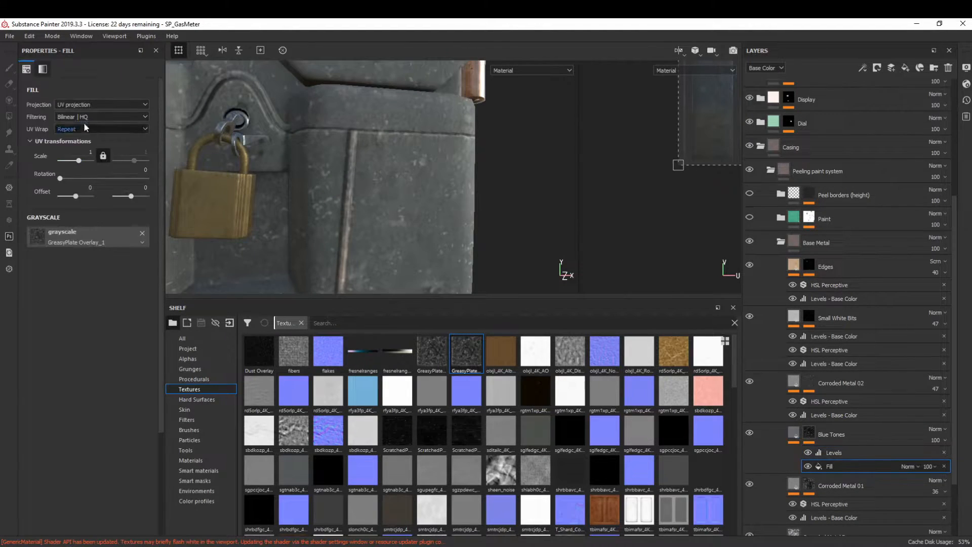
pyautogui.click(91, 105)
pyautogui.click(91, 118)
pyautogui.click(844, 435)
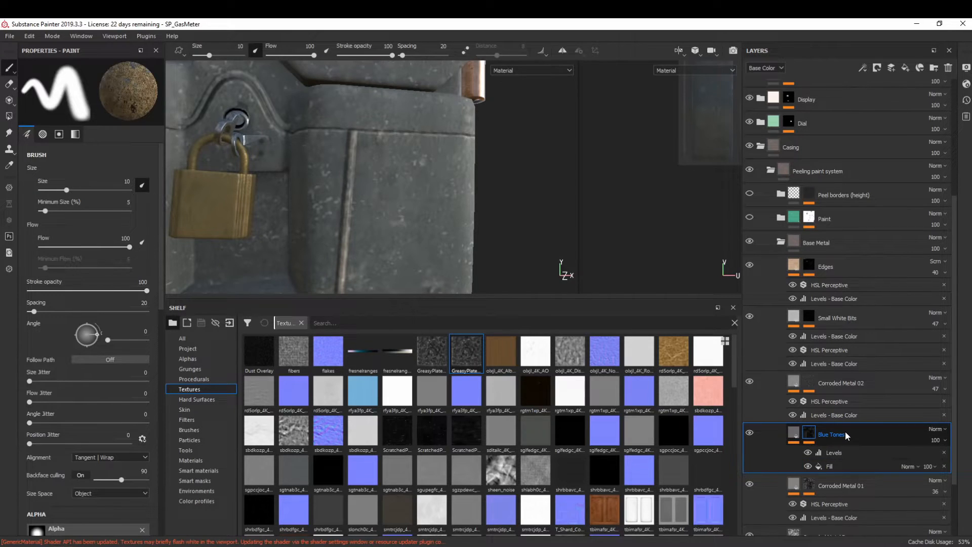
# - Tighten the Blue Tones mask Levels, with the black input at 0.296 and the white input at 0.543
pyautogui.click(834, 452)
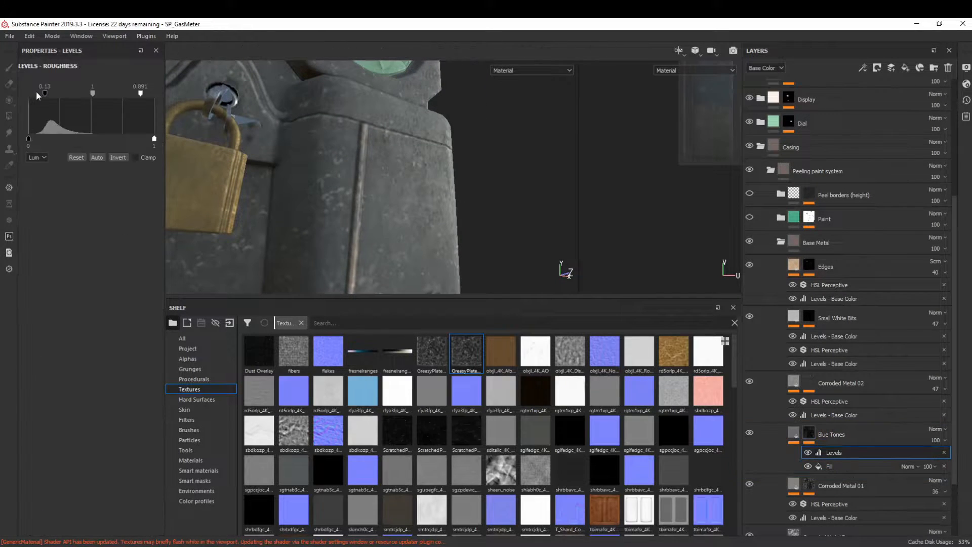
pyautogui.moveTo(123, 94); pyautogui.dragTo(97, 97)
pyautogui.keyDown('alt'); pyautogui.moveTo(413, 180); pyautogui.dragTo(445, 169); pyautogui.keyUp('alt')
pyautogui.keyDown('alt'); pyautogui.moveTo(445, 169); pyautogui.dragTo(430, 167, button='right'); pyautogui.keyUp('alt')
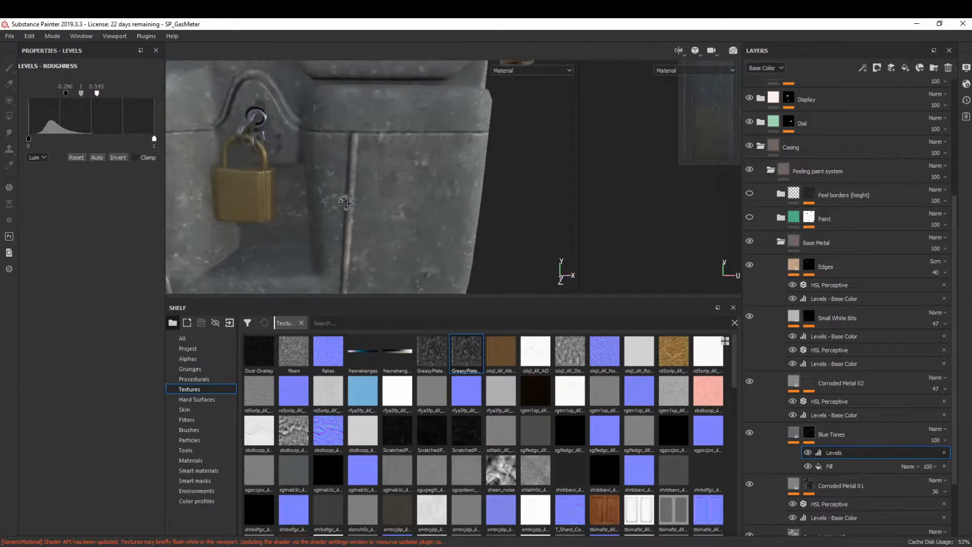
pyautogui.keyDown('alt'); pyautogui.moveTo(430, 167); pyautogui.dragTo(395, 178); pyautogui.keyUp('alt')
pyautogui.keyDown('alt'); pyautogui.moveTo(395, 178); pyautogui.dragTo(335, 207, button='right'); pyautogui.keyUp('alt')
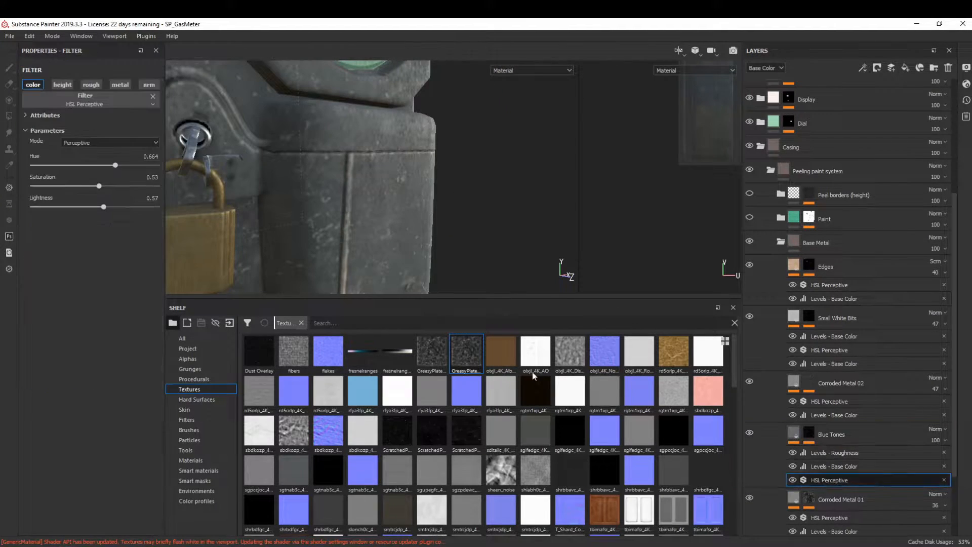
# - Set the Blue Tones HSL Perceptive saturation to 0.55 and lower the white input of its Base Color Levels
pyautogui.click(152, 177)
pyautogui.write('0.55')
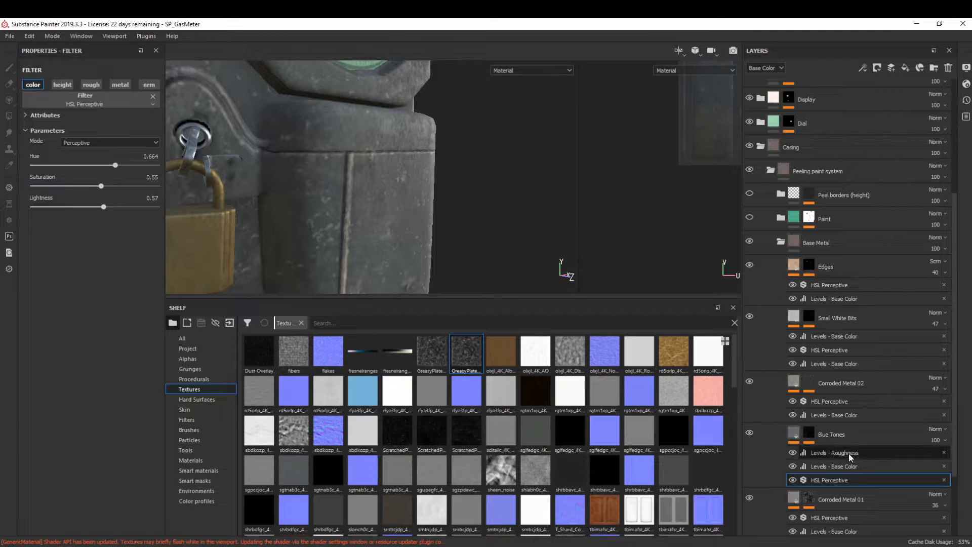
pyautogui.click(852, 466)
pyautogui.moveTo(144, 107); pyautogui.dragTo(135, 106)
pyautogui.moveTo(318, 223)
pyautogui.keyDown('alt'); pyautogui.mouseDown()
pyautogui.moveTo(338, 232)
pyautogui.moveTo(449, 143)
pyautogui.moveTo(518, 152)
pyautogui.mouseUp(); pyautogui.keyUp('alt')
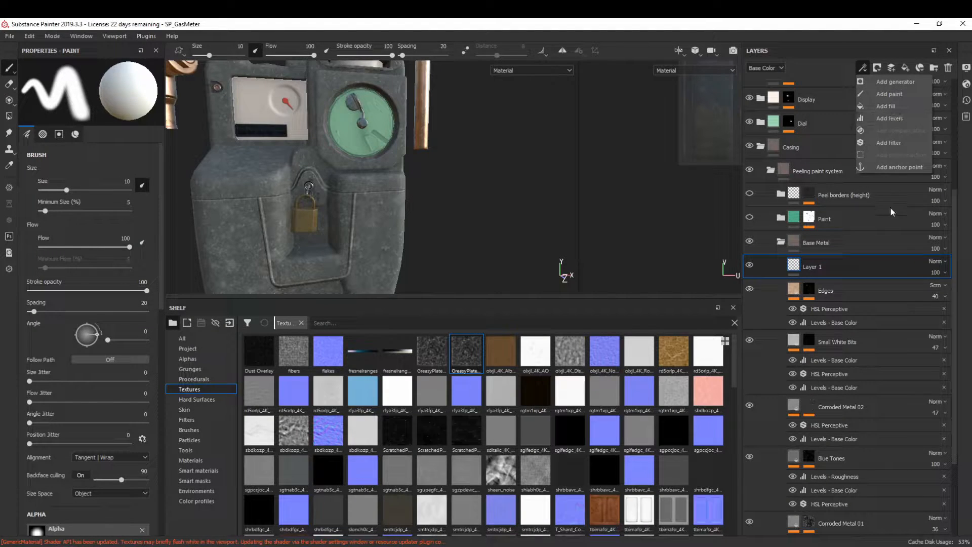
# - Add a filter to the new layer at the top of Base Metal and rename the layer as HSL Controls
pyautogui.click(890, 143)
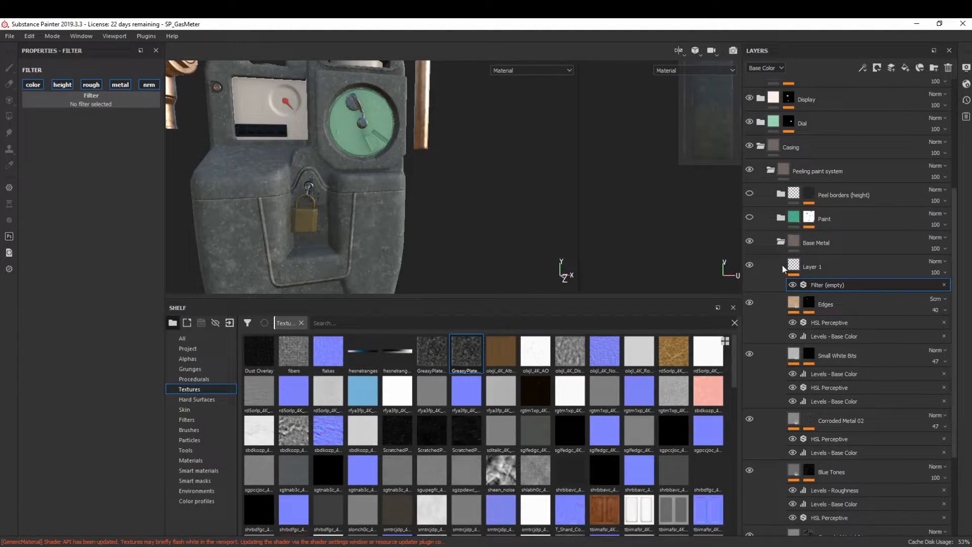
pyautogui.doubleClick(812, 266)
pyautogui.write('HSL C')
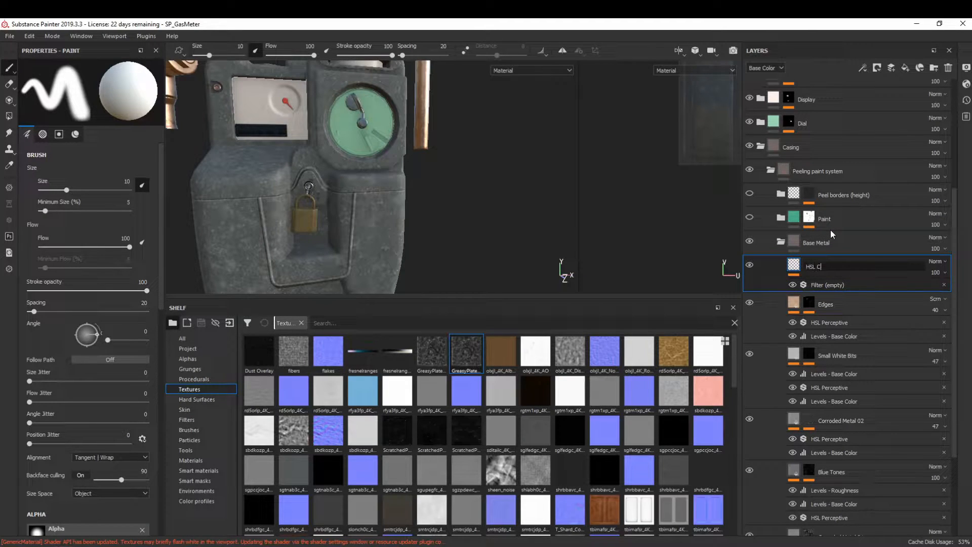
pyautogui.write('ontrols')
pyautogui.press('Return')
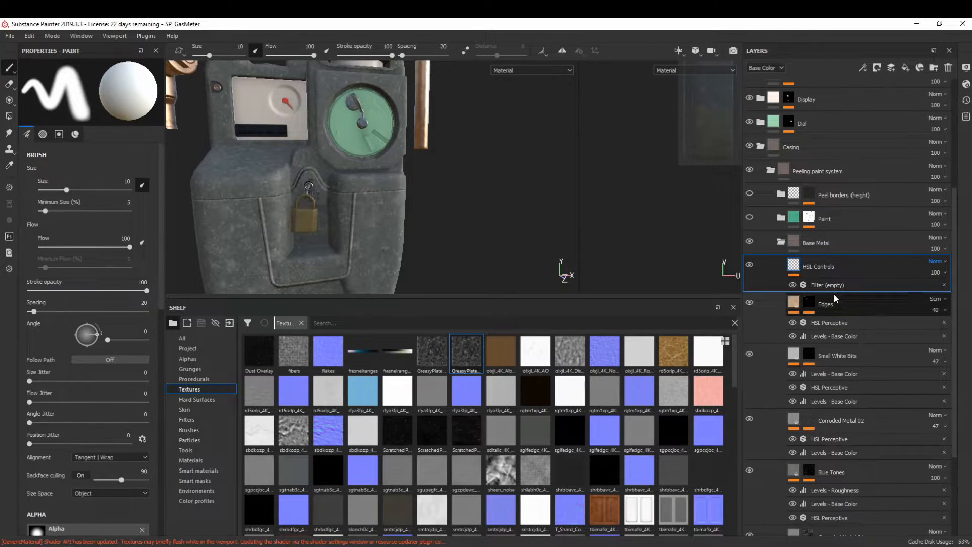
# - Assign the HSL Perceptive filter to HSL Controls, with saturation 0.53 and lightness 0.54
pyautogui.click(801, 281)
pyautogui.click(110, 102)
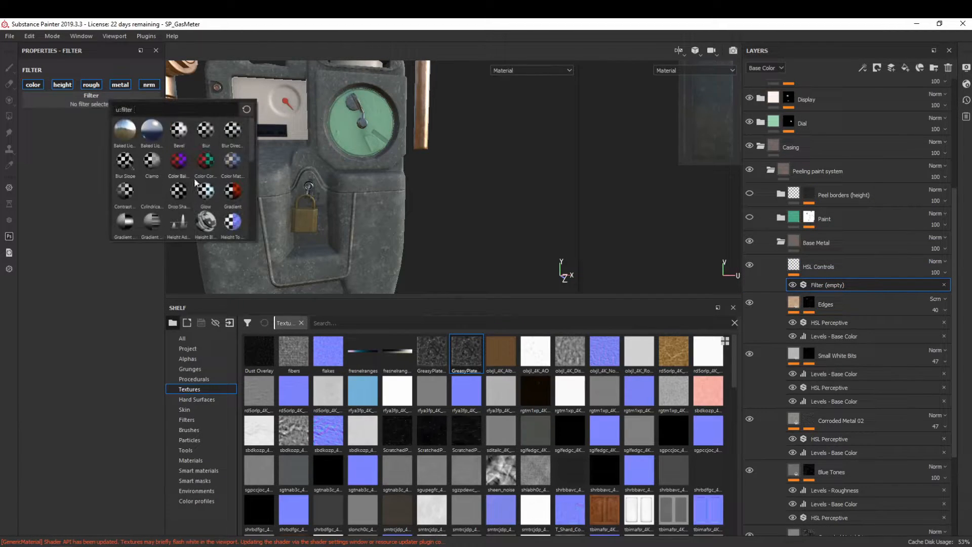
pyautogui.scroll(-3, 188, 178)
pyautogui.click(205, 157)
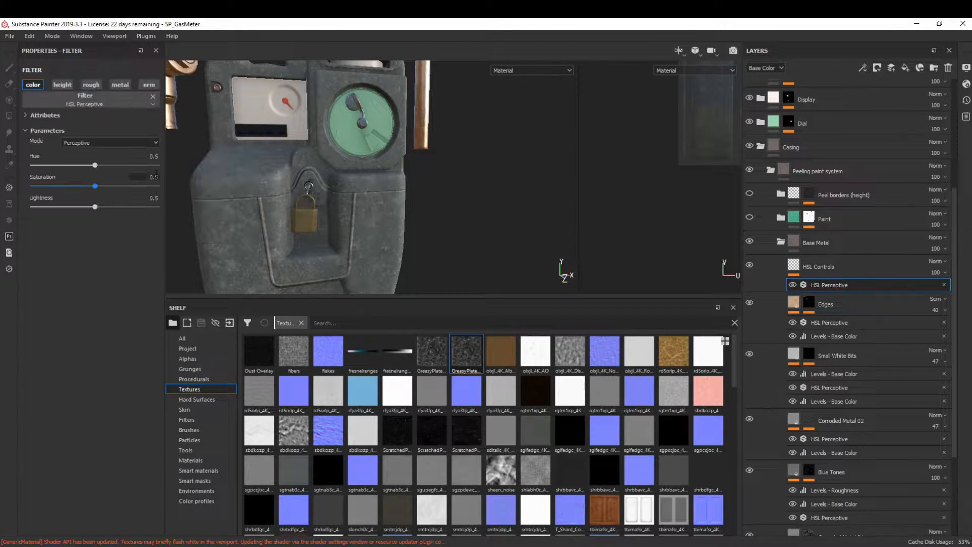
pyautogui.write('3')
pyautogui.press('Return')
pyautogui.click(150, 198)
pyautogui.press('Return')
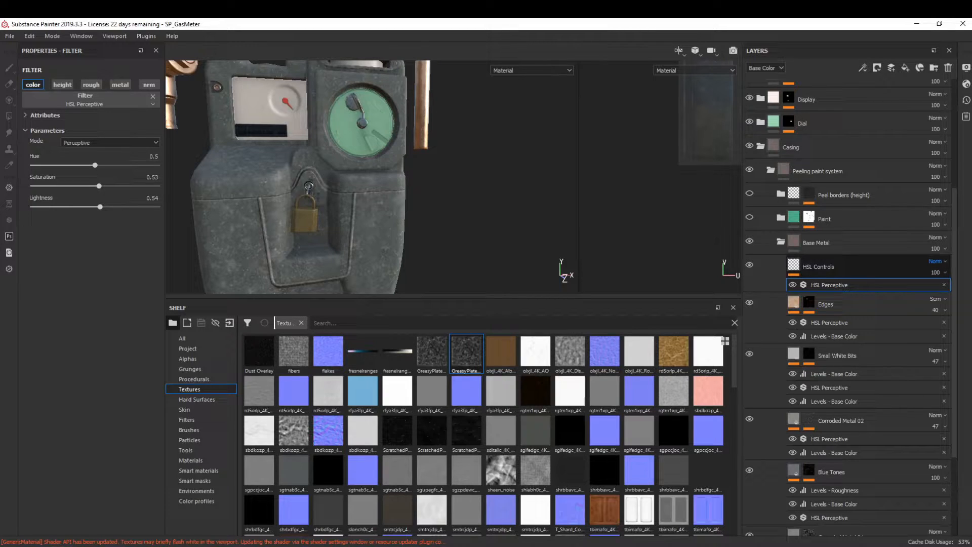
# - Set the HSL Controls blending mode to Passthrough and toggle the layer's visibility to compare its effect
pyautogui.click(932, 278)
pyautogui.click(752, 263)
pyautogui.click(752, 263)
pyautogui.click(752, 263)
pyautogui.click(752, 263)
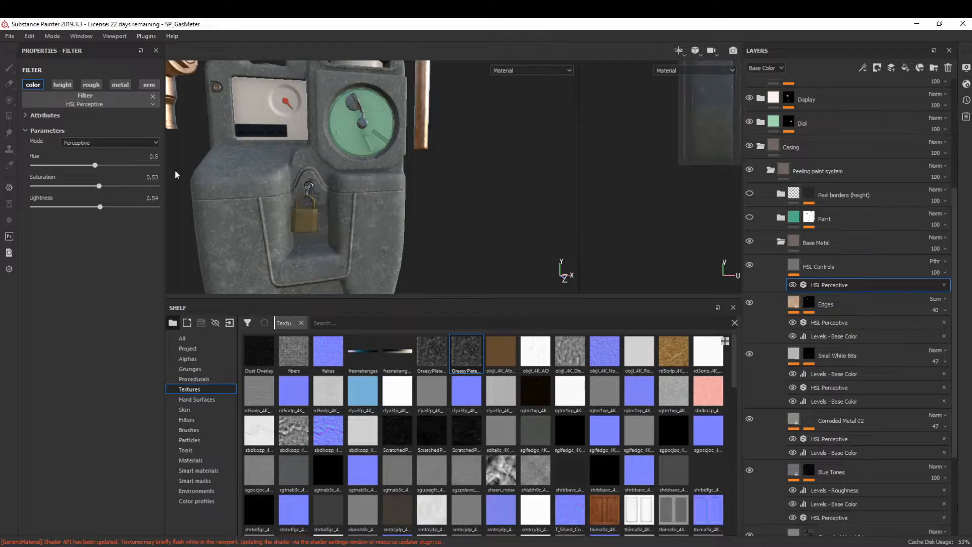
# - Set the hue to 0.43 and the saturation to 0.57 in the HSL Controls filter
pyautogui.moveTo(94, 165); pyautogui.dragTo(145, 160)
pyautogui.moveTo(86, 160)
pyautogui.mouseDown()
pyautogui.moveTo(72, 160)
pyautogui.moveTo(85, 160)
pyautogui.mouseUp()
pyautogui.click(146, 177)
pyautogui.press('Right')
pyautogui.press('BackSpace')
pyautogui.write('7')
pyautogui.press('Return')
pyautogui.keyDown('alt'); pyautogui.moveTo(351, 198); pyautogui.dragTo(314, 192); pyautogui.keyUp('alt')
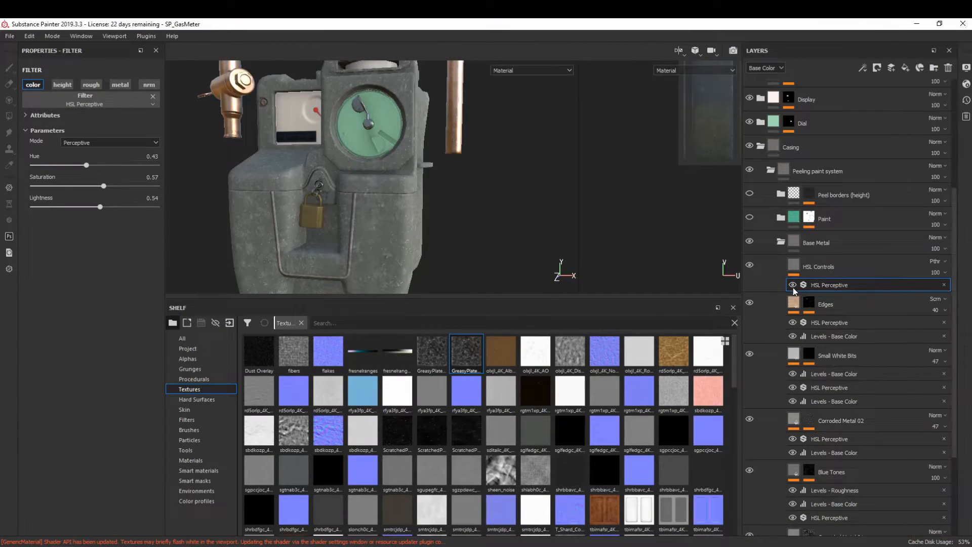
# - Lower the HSL Controls lightness to 0.51 and add a Base Color Levels adjustment with the white input at 0.927
pyautogui.scroll(-3, 152, 205)
pyautogui.click(863, 68)
pyautogui.click(899, 122)
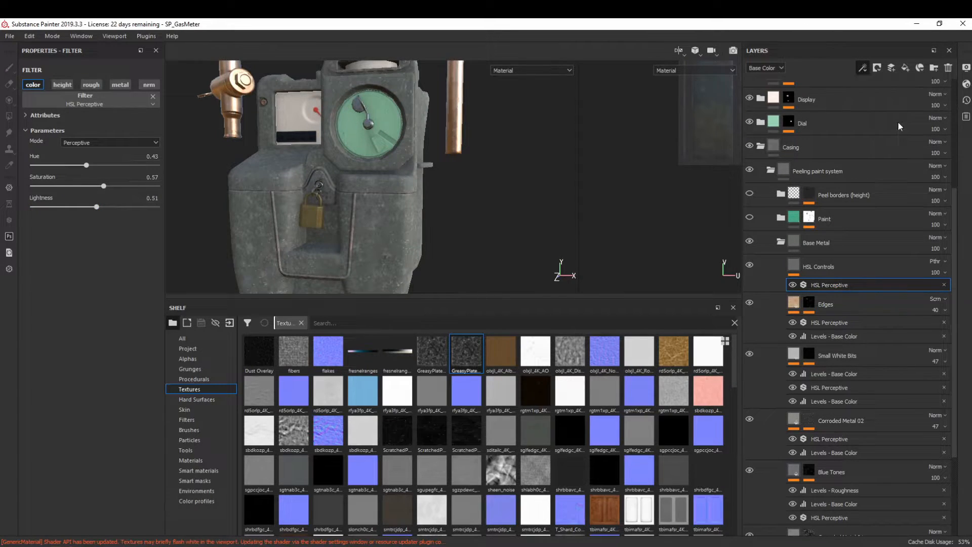
pyautogui.keyDown('alt'); pyautogui.moveTo(409, 198); pyautogui.dragTo(349, 167); pyautogui.keyUp('alt')
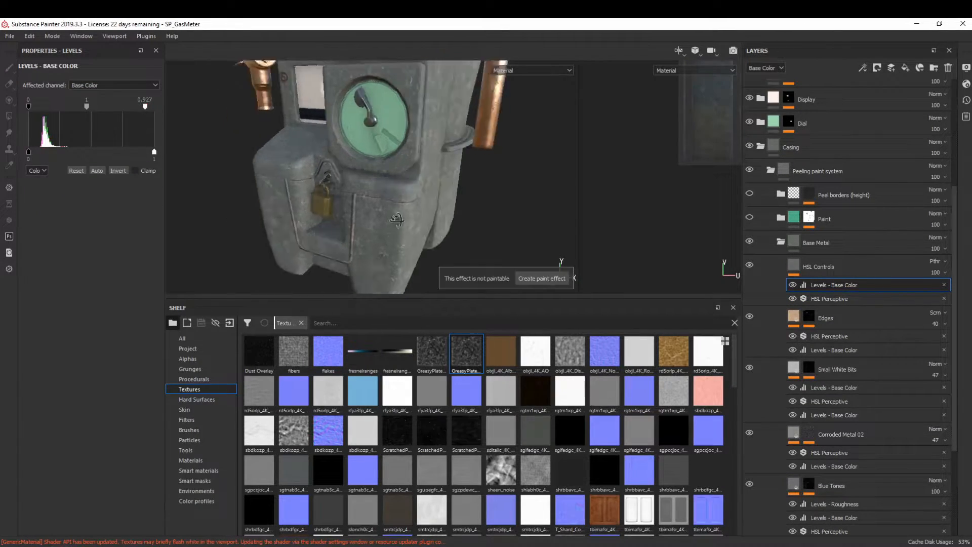
pyautogui.scroll(-2, 384, 193)
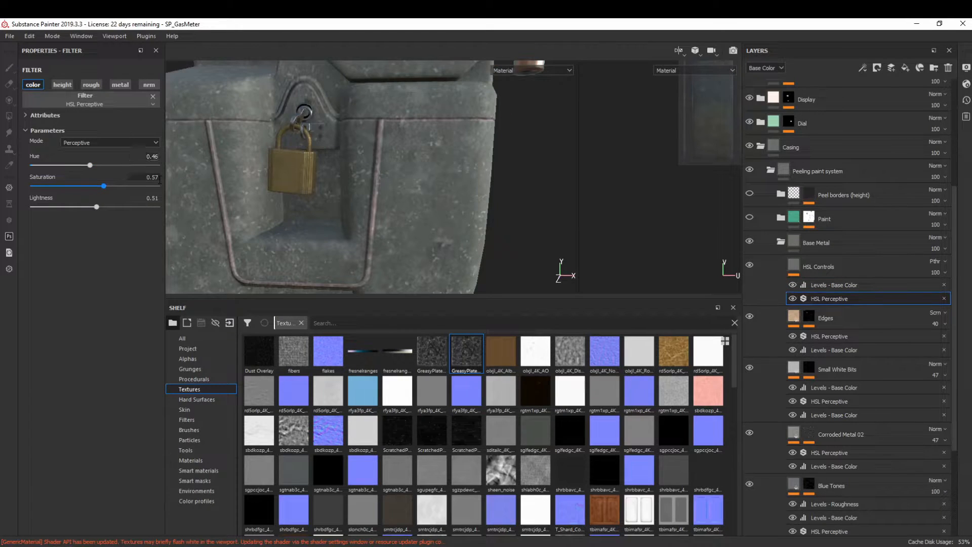
# - Try removing the HSL Perceptive filter from HSL Controls, and undo the removal
pyautogui.click(944, 298)
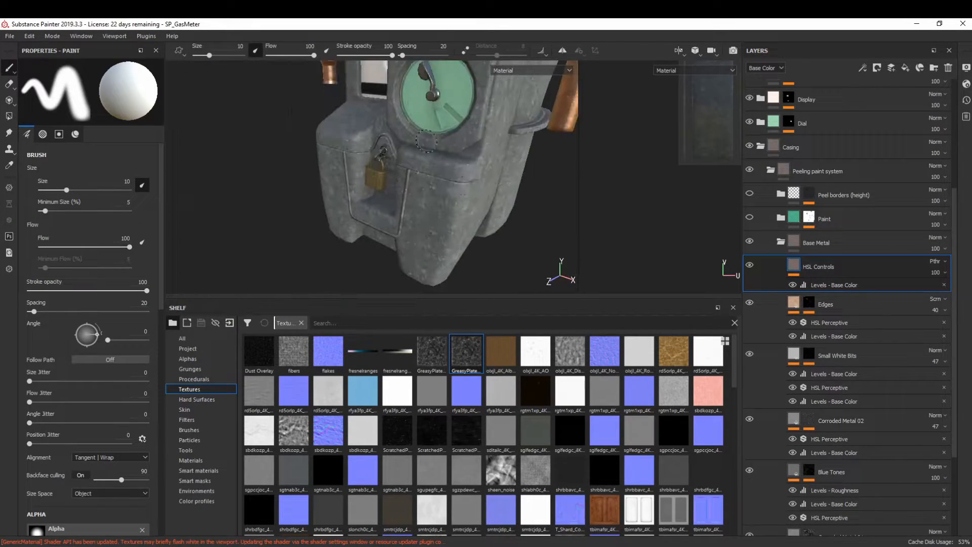
pyautogui.hotkey('ctrl', 'z')
pyautogui.moveTo(334, 211)
pyautogui.keyDown('alt'); pyautogui.mouseDown()
pyautogui.moveTo(415, 215)
pyautogui.moveTo(373, 214)
pyautogui.moveTo(339, 164)
pyautogui.mouseUp(); pyautogui.keyUp('alt')
# - Review the lower layers of the Base Metal group and compare the model with the gas meter reference photo
pyautogui.click(806, 270)
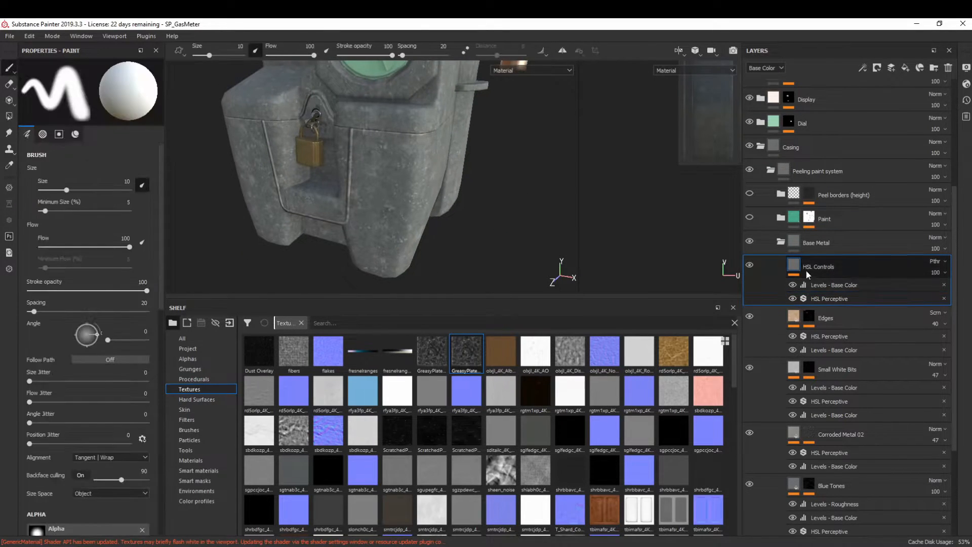
pyautogui.scroll(-2, 798, 491)
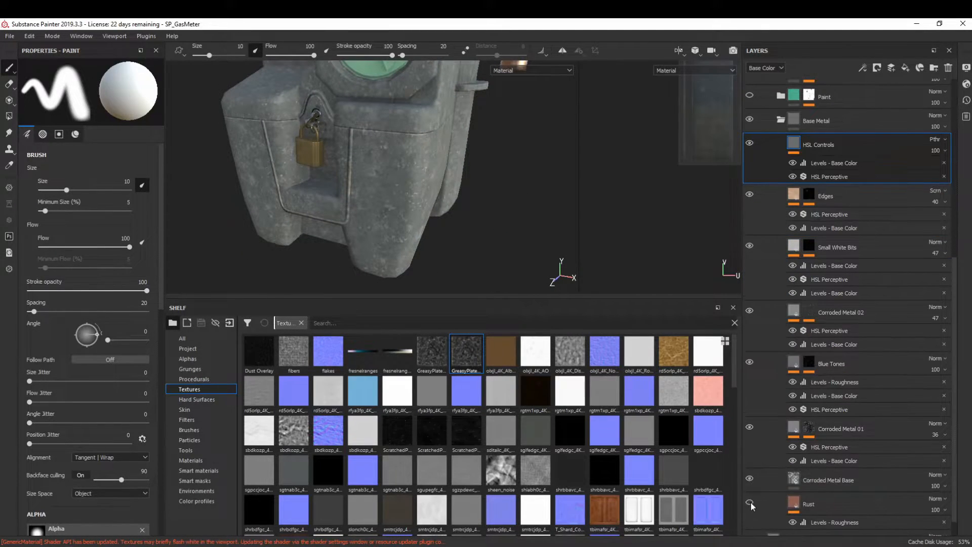
pyautogui.click(794, 502)
pyautogui.scroll(2, 745, 356)
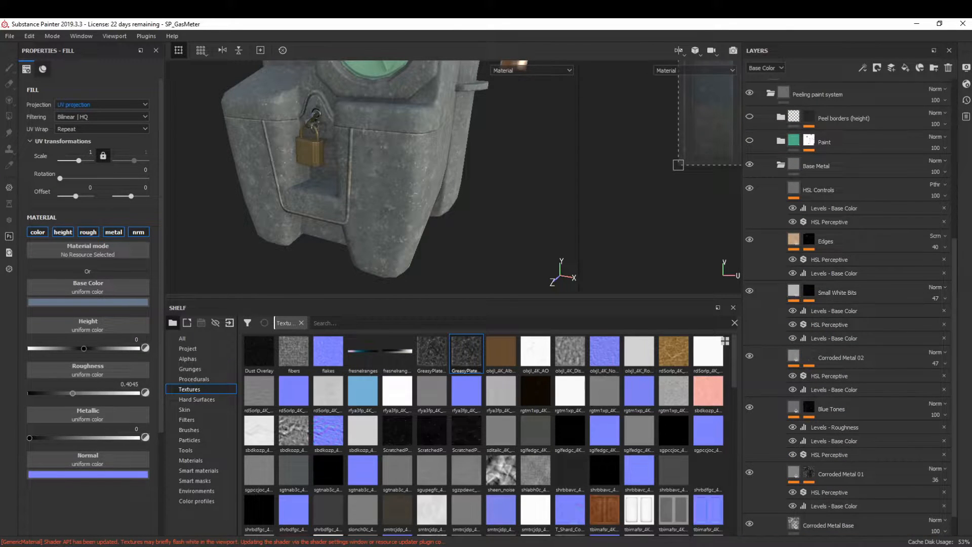
pyautogui.hotkey('alt', 'Tab')
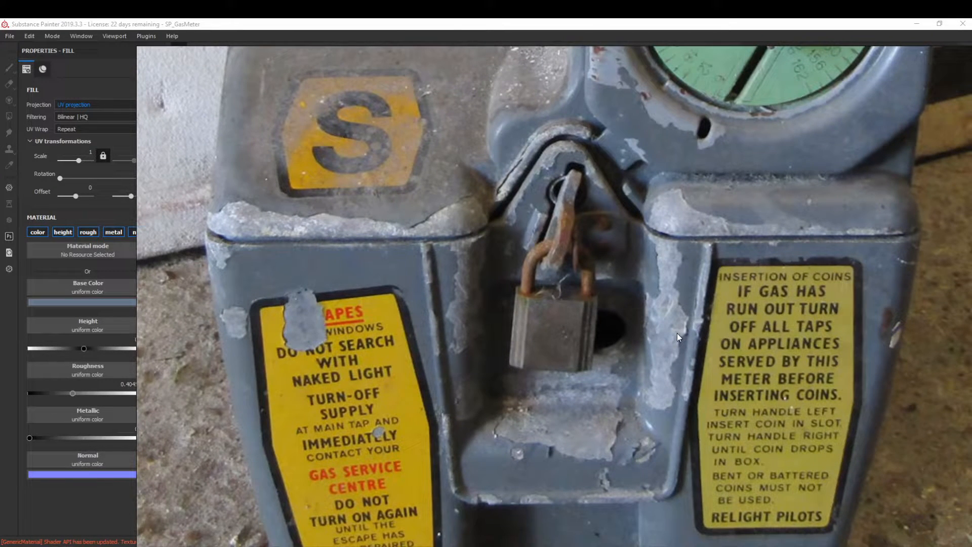
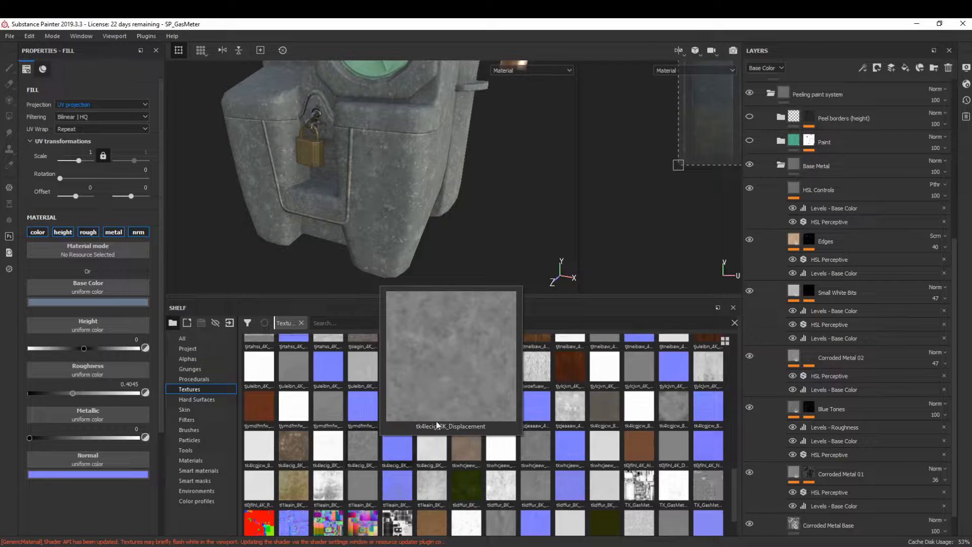
# - Add a fill layer above HSL Controls using the tl1leain 8K albedo, normal and roughness textures
pyautogui.click(843, 242)
pyautogui.click(881, 183)
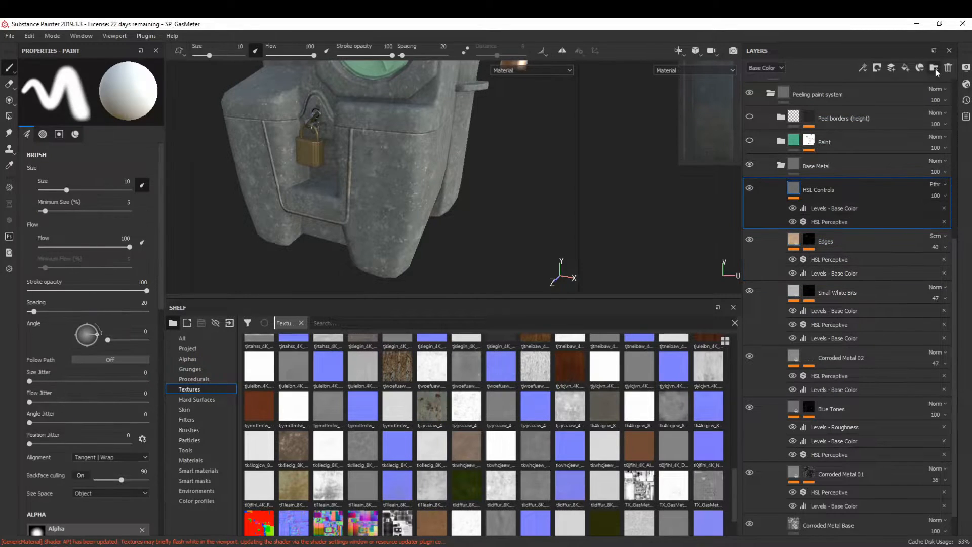
pyautogui.click(904, 68)
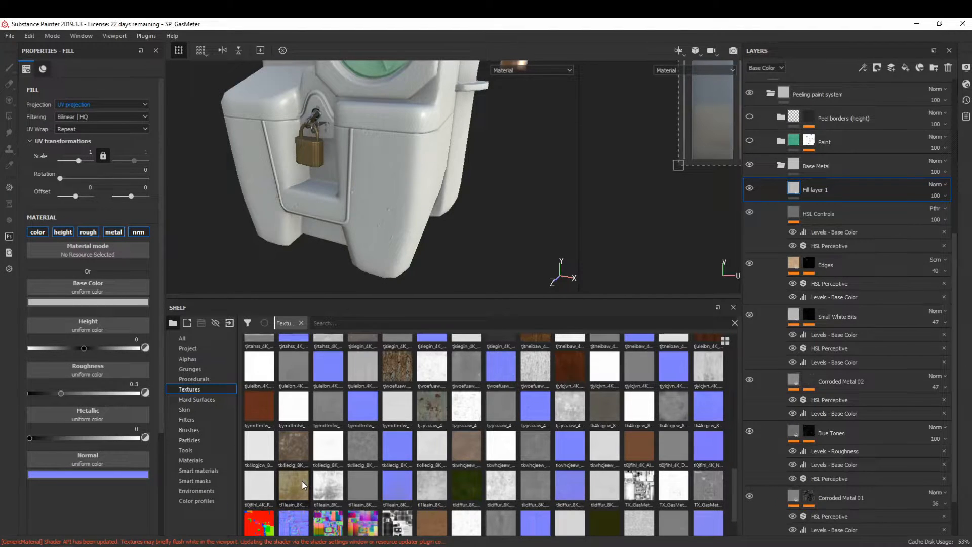
pyautogui.moveTo(112, 287); pyautogui.dragTo(111, 286)
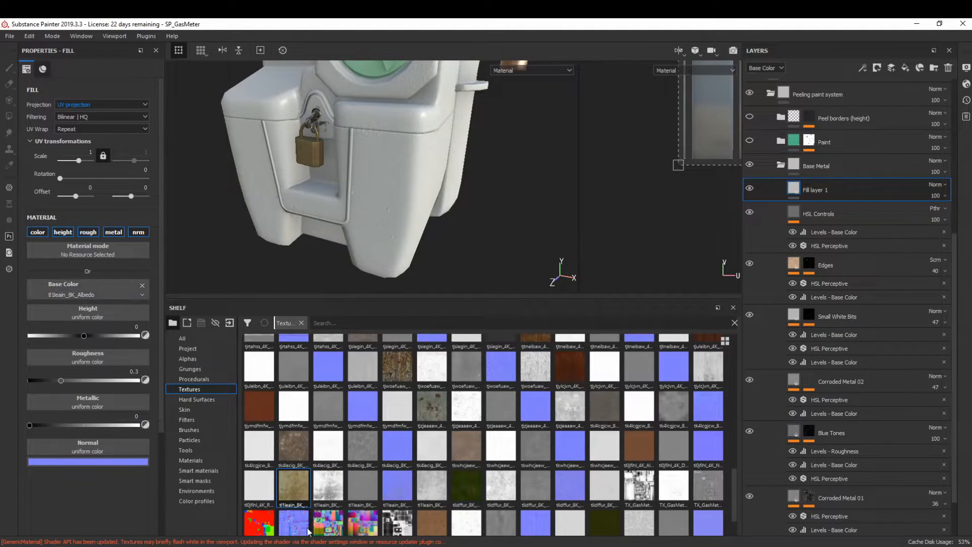
pyautogui.moveTo(396, 486); pyautogui.dragTo(113, 457)
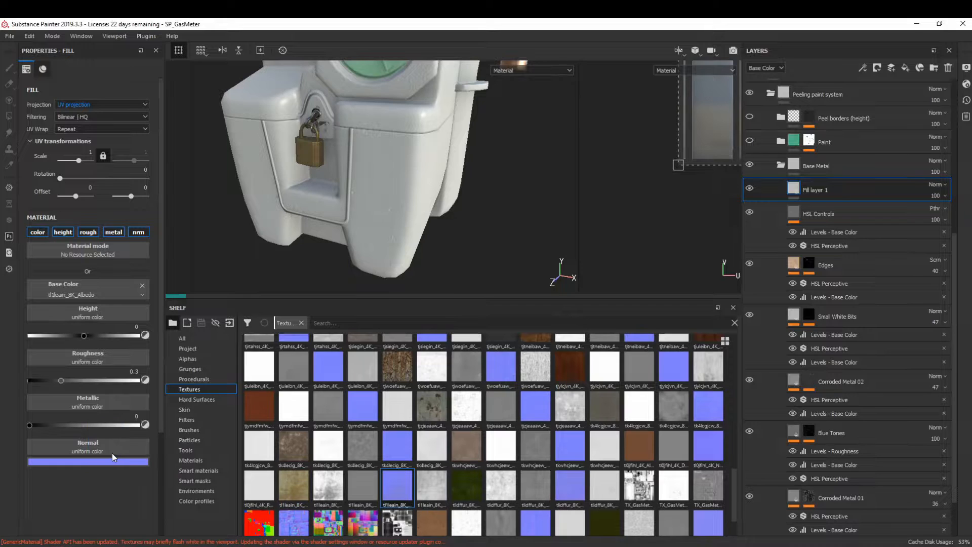
pyautogui.moveTo(438, 483); pyautogui.dragTo(111, 354)
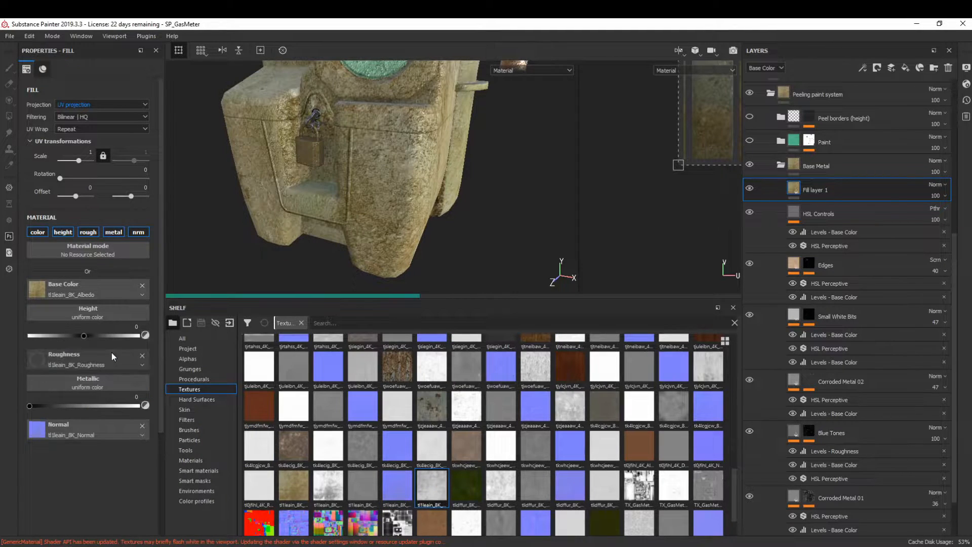
# - Disable the new fill layer's height and metallic channels and set its projection to Tri-planar
pyautogui.click(57, 231)
pyautogui.click(107, 233)
pyautogui.scroll(3, 322, 174)
pyautogui.keyDown('alt'); pyautogui.moveTo(322, 175); pyautogui.dragTo(322, 222); pyautogui.keyUp('alt')
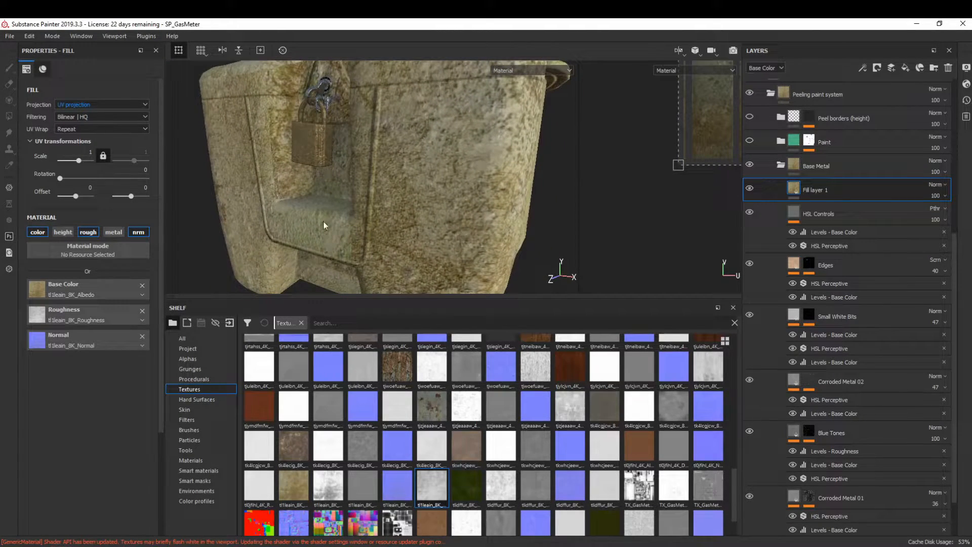
pyautogui.click(93, 106)
pyautogui.click(83, 121)
pyautogui.scroll(2, 385, 167)
pyautogui.keyDown('alt'); pyautogui.moveTo(420, 223); pyautogui.dragTo(462, 237); pyautogui.keyUp('alt')
# - Rename the new fill layer as Dusty Bits and add a black mask to it
pyautogui.doubleClick(815, 190)
pyautogui.write('D')
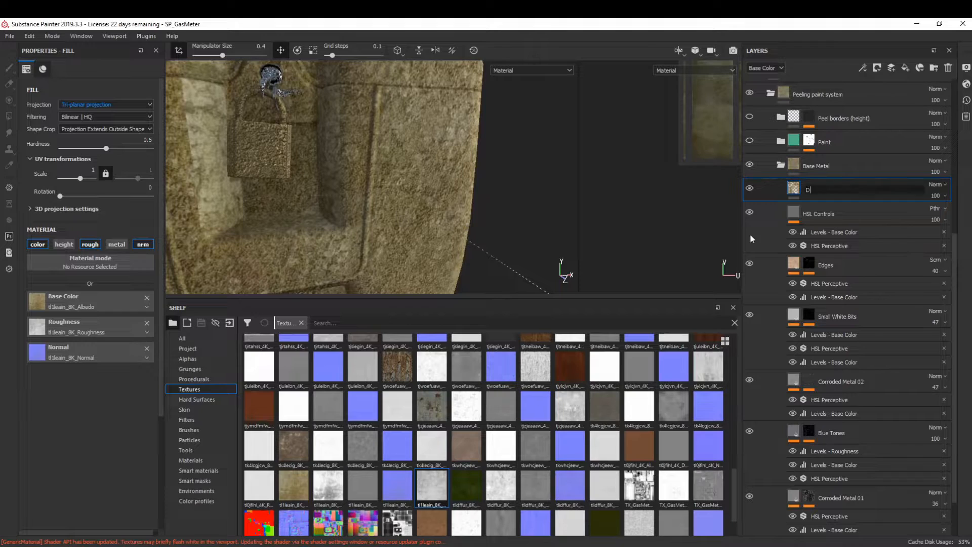
pyautogui.write('usty Bits')
pyautogui.press('Return')
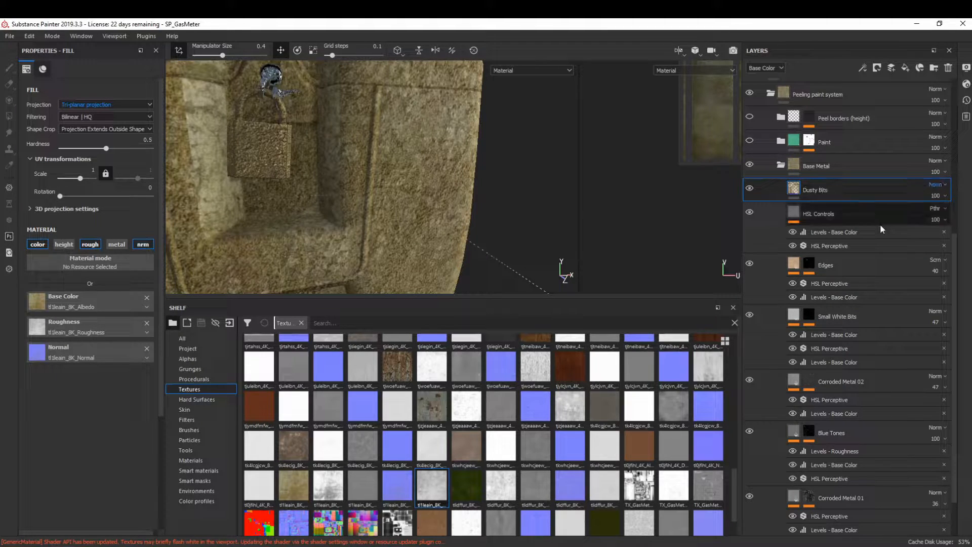
pyautogui.click(880, 68)
pyautogui.click(894, 90)
# - Add a fill to the Dusty Bits mask using the TexturesCom_Overlay_Rust2_512_overlay (1) texture
pyautogui.click(862, 68)
pyautogui.click(885, 104)
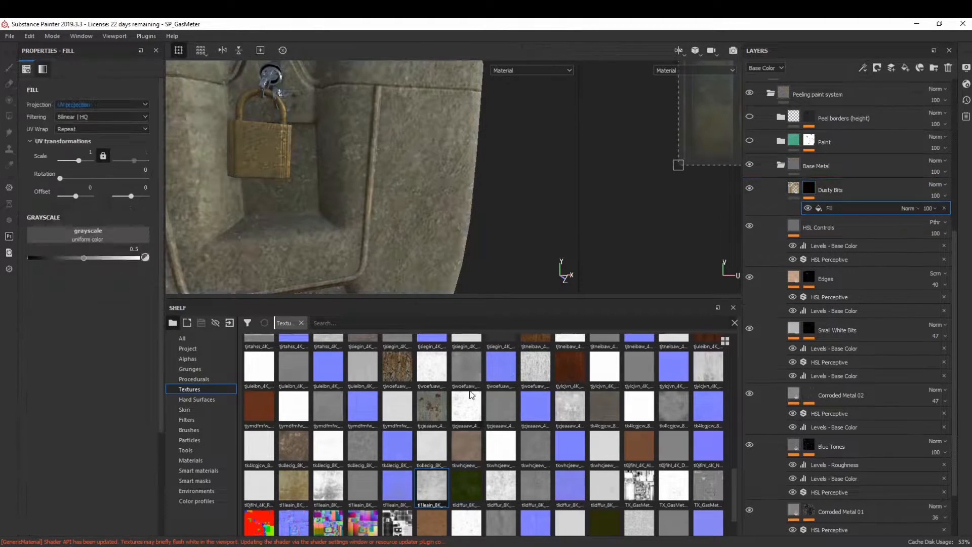
pyautogui.scroll(5, 532, 377)
pyautogui.moveTo(671, 461)
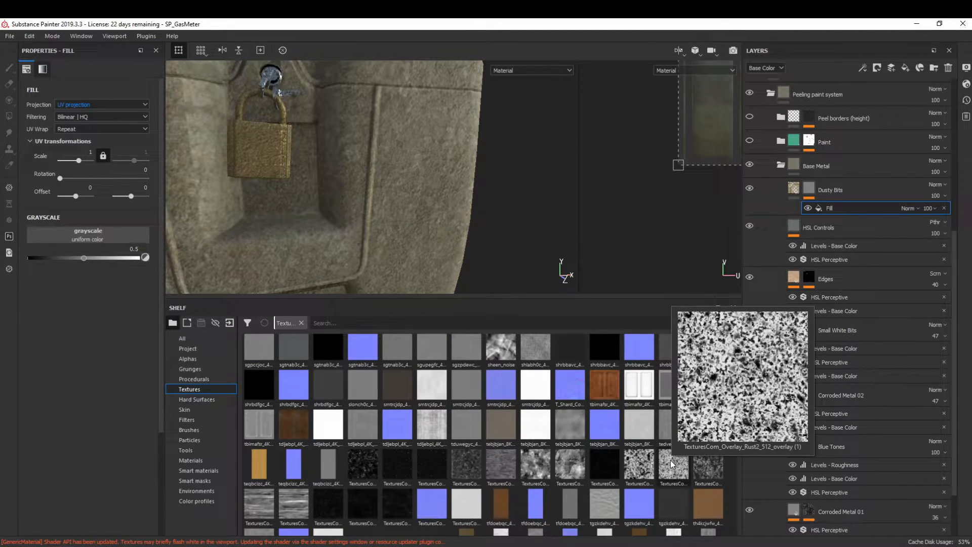
pyautogui.moveTo(671, 460); pyautogui.dragTo(114, 250)
# - Set the Dusty Bits mask fill to Tri-planar projection with a scale of 2, and check it on the casing
pyautogui.click(93, 170)
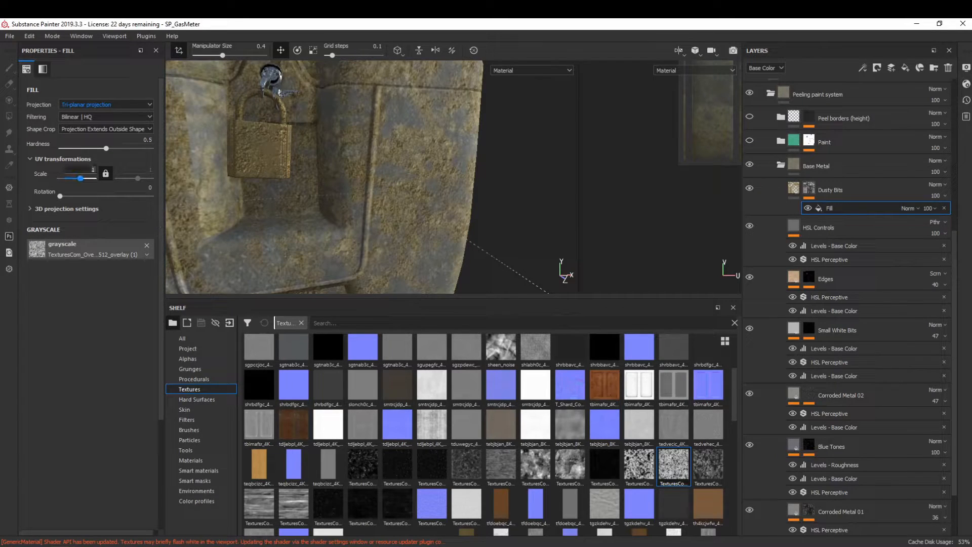
pyautogui.write('2')
pyautogui.press('Return')
pyautogui.keyDown('alt'); pyautogui.moveTo(476, 172); pyautogui.dragTo(410, 242); pyautogui.keyUp('alt')
pyautogui.keyDown('alt'); pyautogui.moveTo(410, 242); pyautogui.dragTo(405, 82, button='right'); pyautogui.keyUp('alt')
pyautogui.keyDown('alt'); pyautogui.moveTo(370, 180); pyautogui.dragTo(344, 202, button='middle'); pyautogui.keyUp('alt')
pyautogui.keyDown('alt'); pyautogui.moveTo(344, 202); pyautogui.dragTo(351, 176); pyautogui.keyUp('alt')
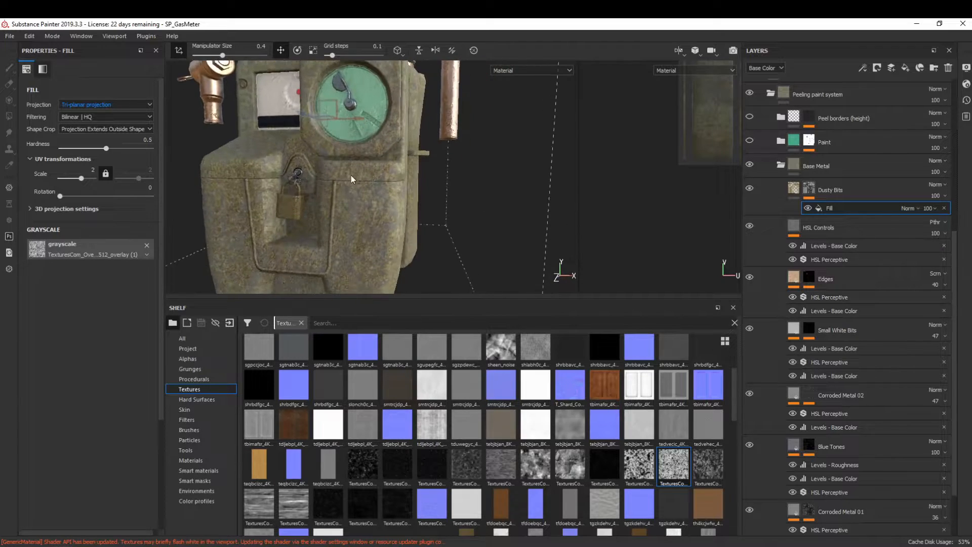
# - Add a second fill effect to the Dusty Bits mask and set its blend mode to Multiply
pyautogui.keyDown('alt'); pyautogui.moveTo(352, 176); pyautogui.dragTo(328, 215, button='right'); pyautogui.keyUp('alt')
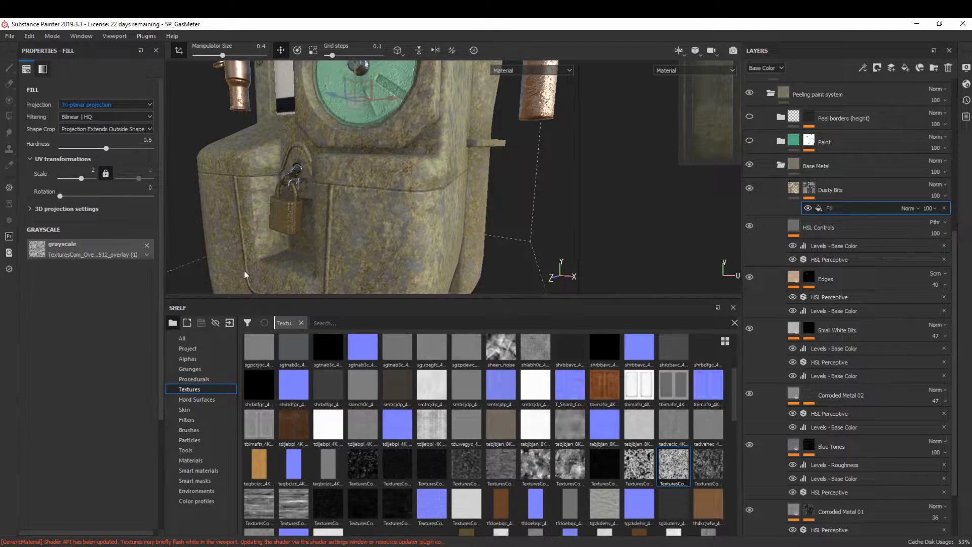
pyautogui.click(862, 68)
pyautogui.click(896, 98)
pyautogui.click(907, 208)
pyautogui.click(913, 258)
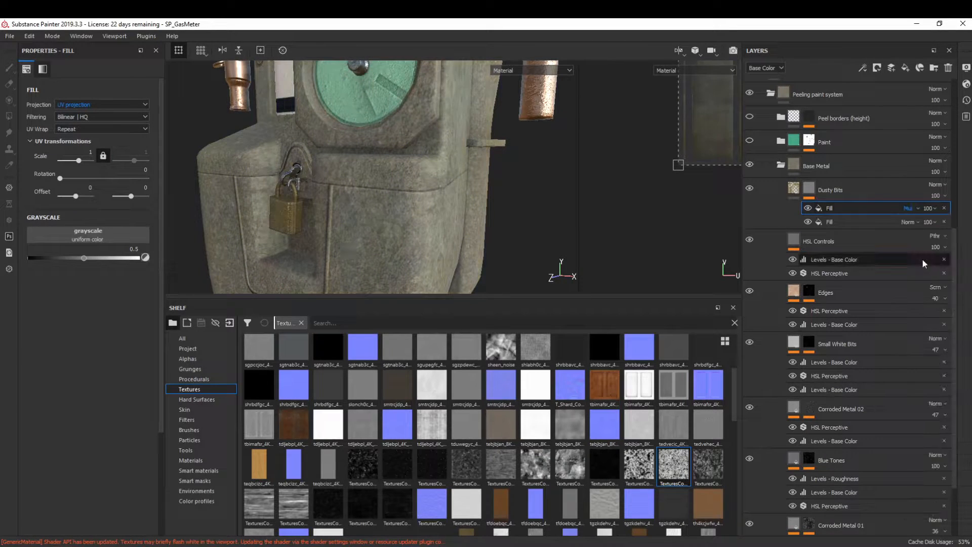
# - Use the procedural Grunge Map 009 as the grayscale source of the multiply fill, in place of the overlay texture tried first
pyautogui.moveTo(639, 465); pyautogui.dragTo(121, 237)
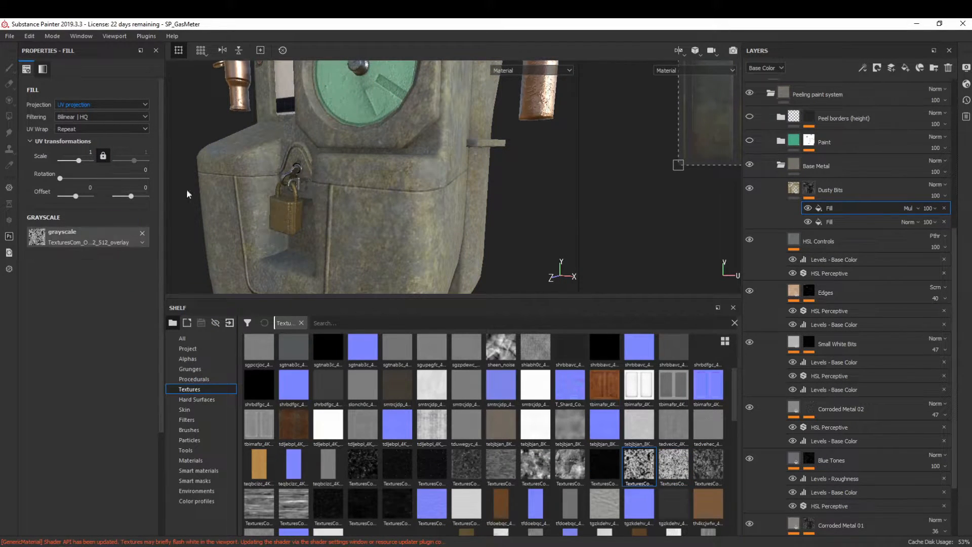
pyautogui.click(142, 232)
pyautogui.click(194, 379)
pyautogui.scroll(-5, 280, 438)
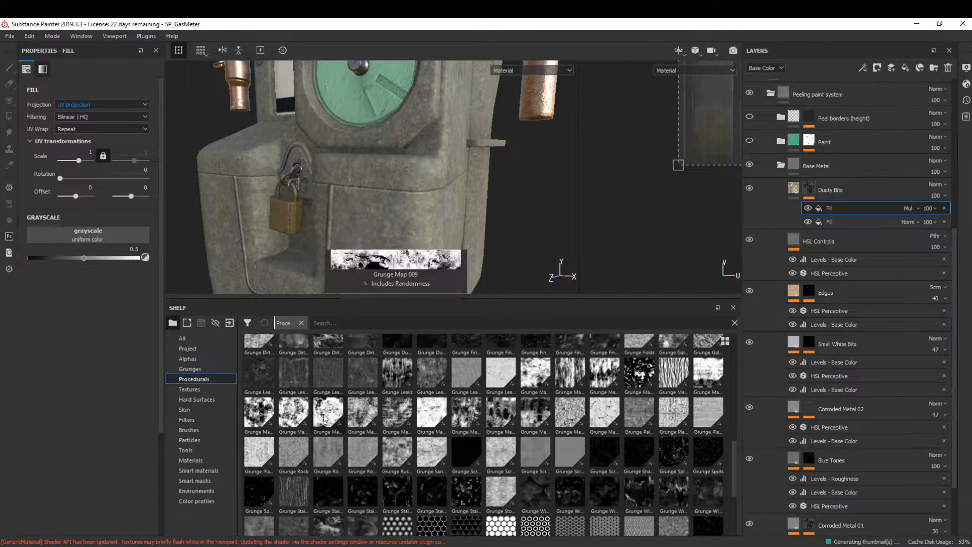
pyautogui.moveTo(328, 413); pyautogui.dragTo(85, 240)
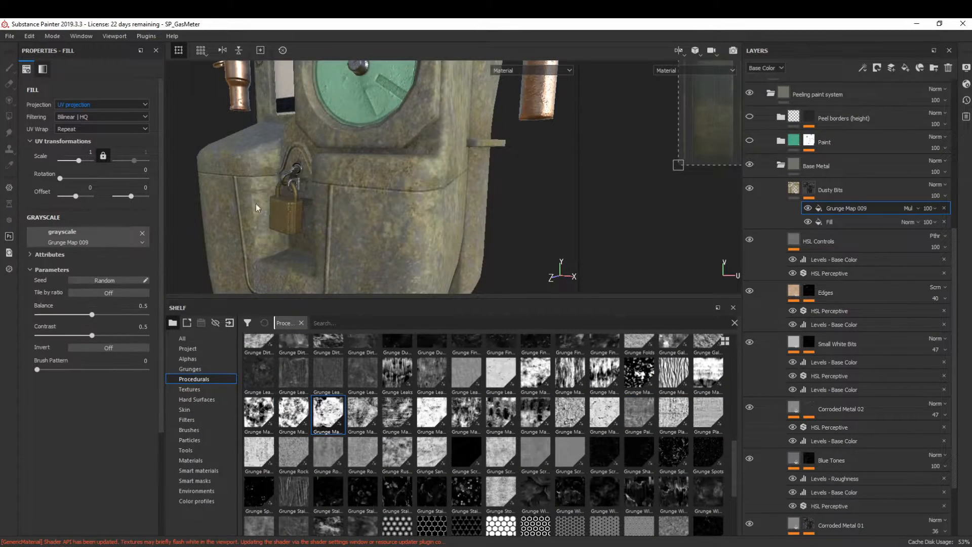
# - Switch the Grunge Map 009 fill to tri-planar projection with a scale of 2 and lower its Balance to 0.04
pyautogui.click(97, 104)
pyautogui.click(94, 118)
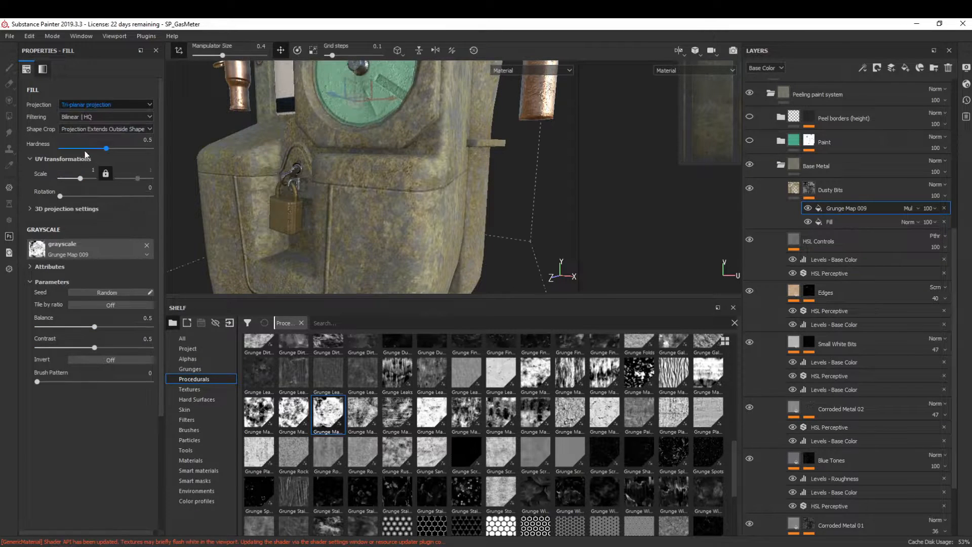
pyautogui.write('2')
pyautogui.press('Return')
pyautogui.moveTo(81, 328); pyautogui.dragTo(41, 330)
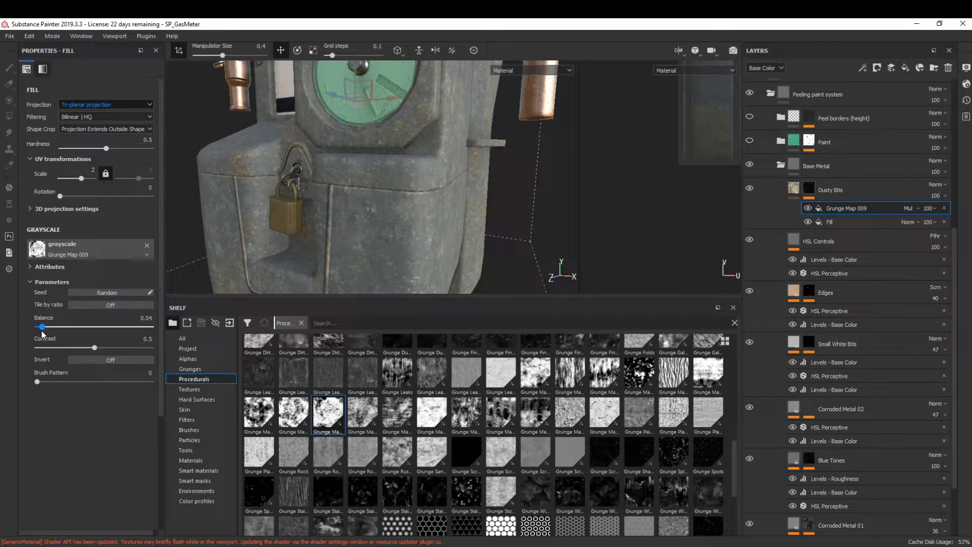
# - Try a UV scale of 3 for the Grunge Map 009 fill, and settle on 2.5
pyautogui.keyDown('alt'); pyautogui.moveTo(254, 207); pyautogui.dragTo(319, 205); pyautogui.keyUp('alt')
pyautogui.keyDown('alt'); pyautogui.moveTo(319, 205); pyautogui.dragTo(408, 183, button='right'); pyautogui.keyUp('alt')
pyautogui.keyDown('alt'); pyautogui.moveTo(343, 183); pyautogui.dragTo(246, 185); pyautogui.keyUp('alt')
pyautogui.write('3')
pyautogui.press('Return')
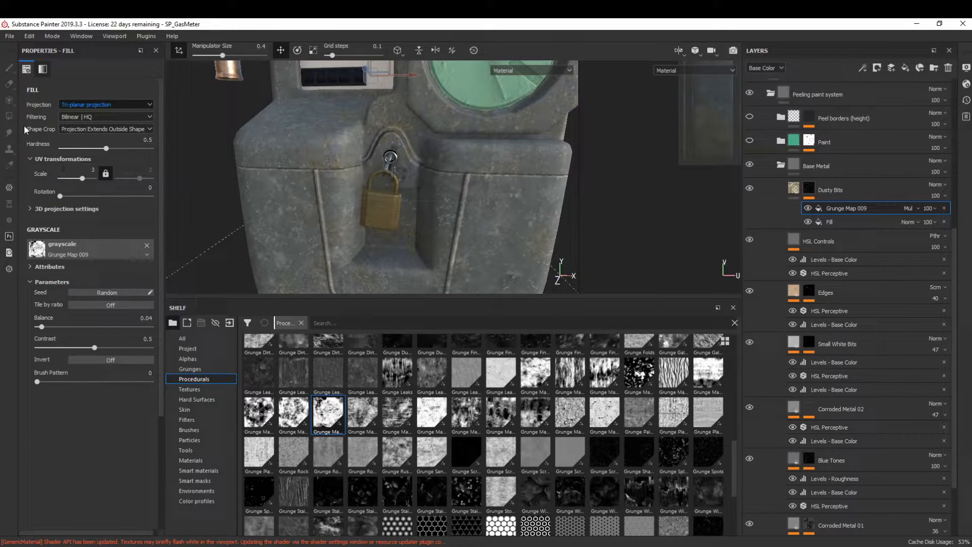
pyautogui.keyDown('alt'); pyautogui.moveTo(303, 259); pyautogui.dragTo(354, 254); pyautogui.keyUp('alt')
pyautogui.click(90, 171)
pyautogui.write('2.5')
pyautogui.press('Return')
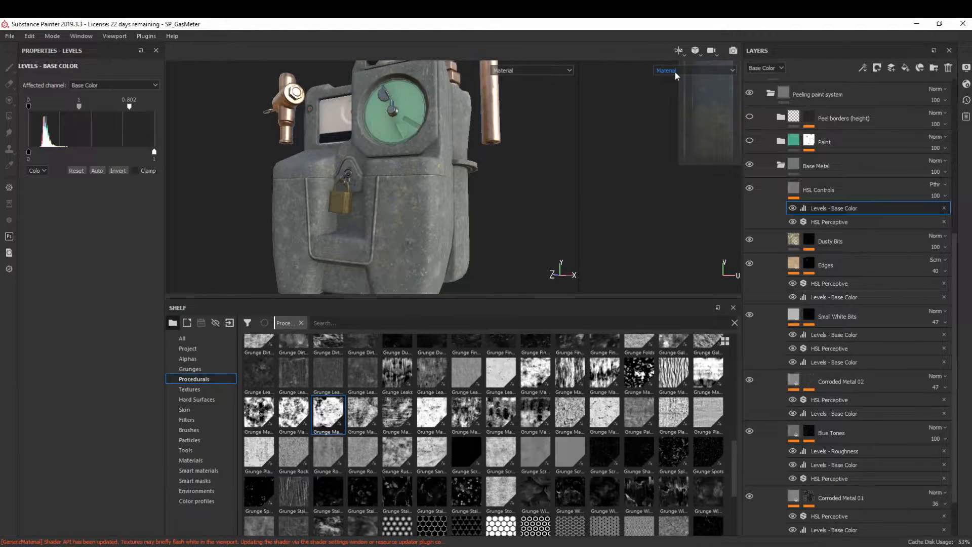
# - Examine the model's Metallic channel in the viewport and return to the Material view
pyautogui.click(675, 72)
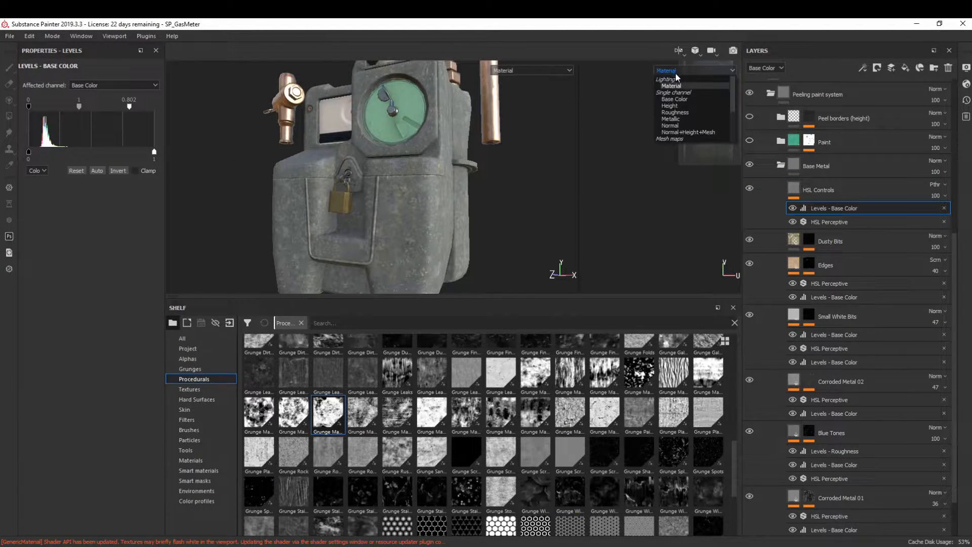
pyautogui.click(684, 120)
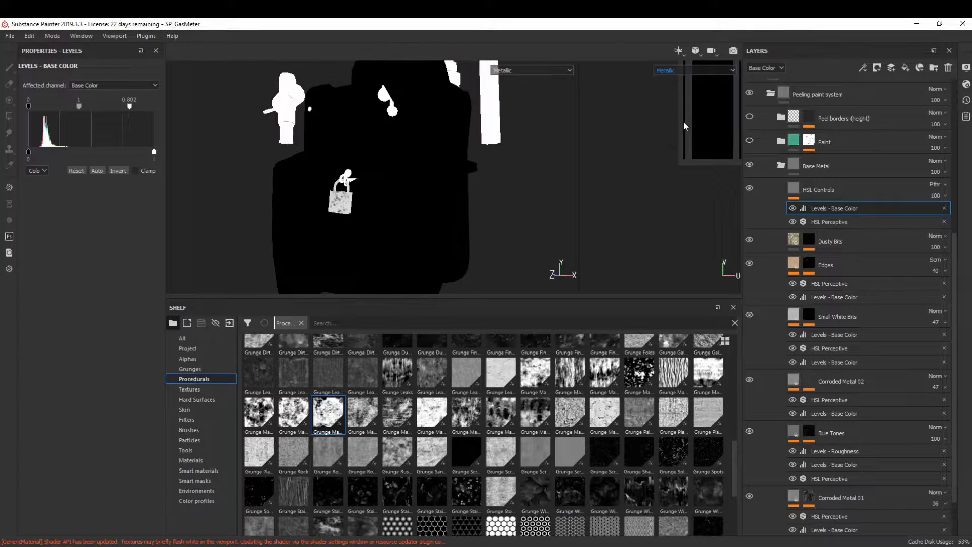
pyautogui.click(673, 76)
pyautogui.click(671, 82)
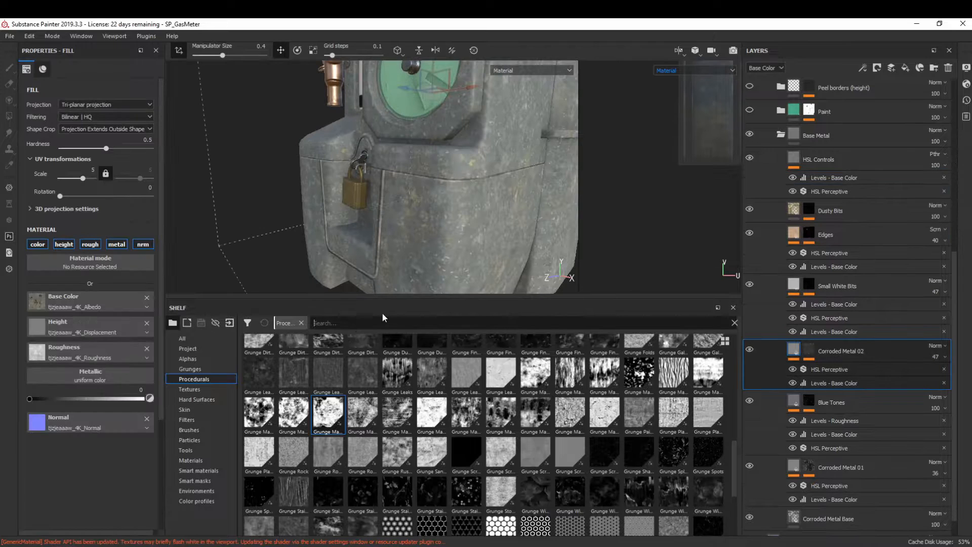
# - Find the Chrome material and add it as a layer above Corroded Metal 02, with its height and metal channels turned off
pyautogui.click(382, 319)
pyautogui.write('chrome')
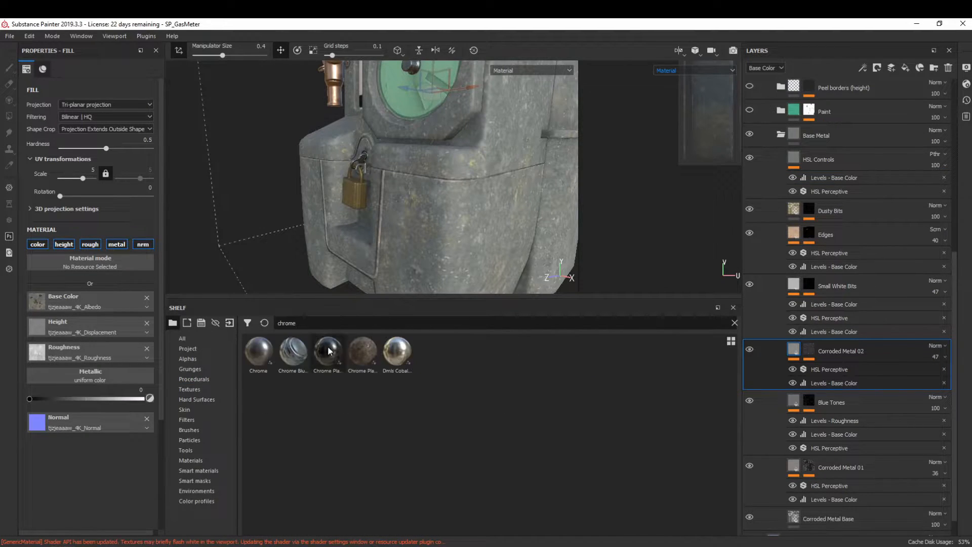
pyautogui.moveTo(249, 356); pyautogui.dragTo(855, 349)
pyautogui.click(73, 232)
pyautogui.click(113, 232)
# - Set the Chrome layer's color to a light bluish gray, R 0.572, G 0.596, B 0.623
pyautogui.click(107, 328)
pyautogui.click(98, 389)
pyautogui.moveTo(176, 410); pyautogui.dragTo(176, 392)
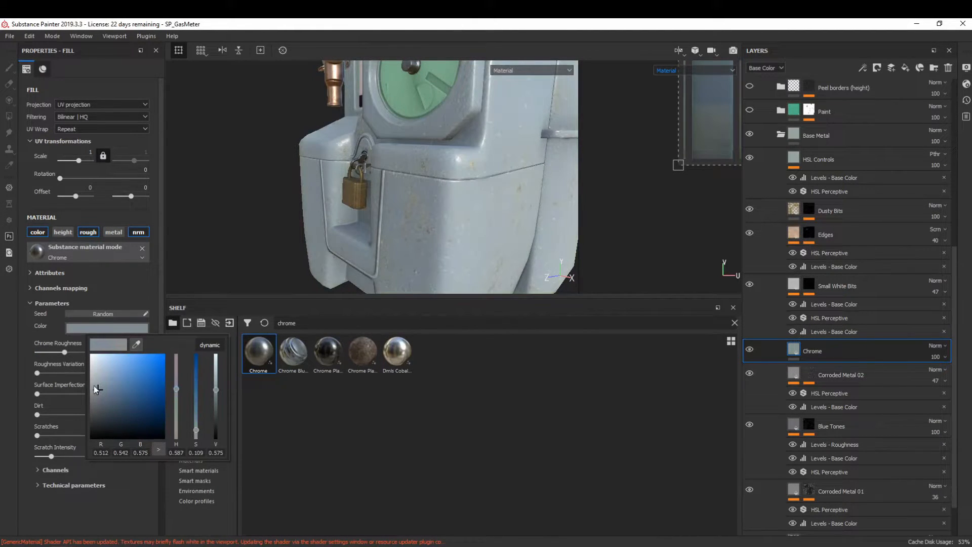
pyautogui.moveTo(96, 389); pyautogui.dragTo(96, 386)
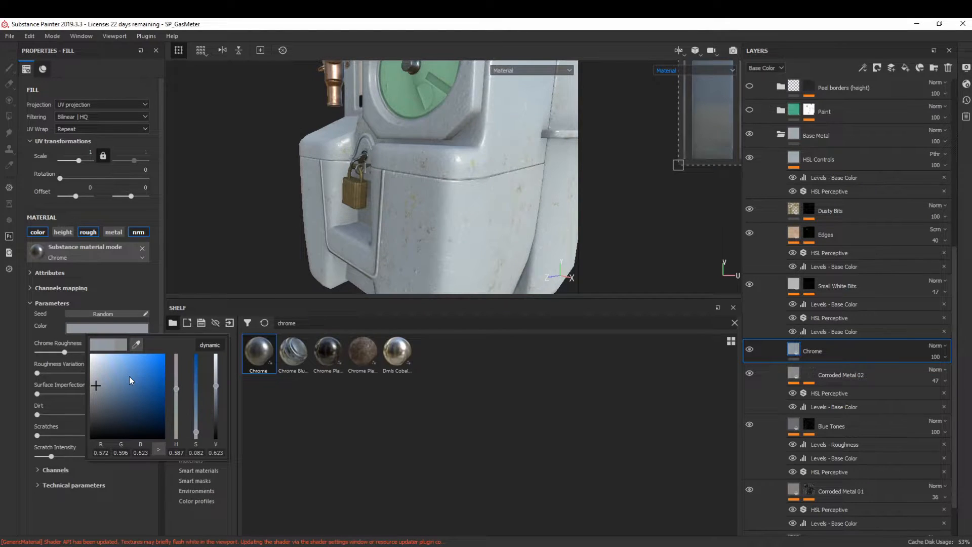
# - Add a mask to the Chrome layer and put a fill effect on it
pyautogui.keyDown('alt'); pyautogui.moveTo(414, 222); pyautogui.dragTo(490, 217); pyautogui.keyUp('alt')
pyautogui.keyDown('alt'); pyautogui.moveTo(490, 217); pyautogui.dragTo(741, 123, button='right'); pyautogui.keyUp('alt')
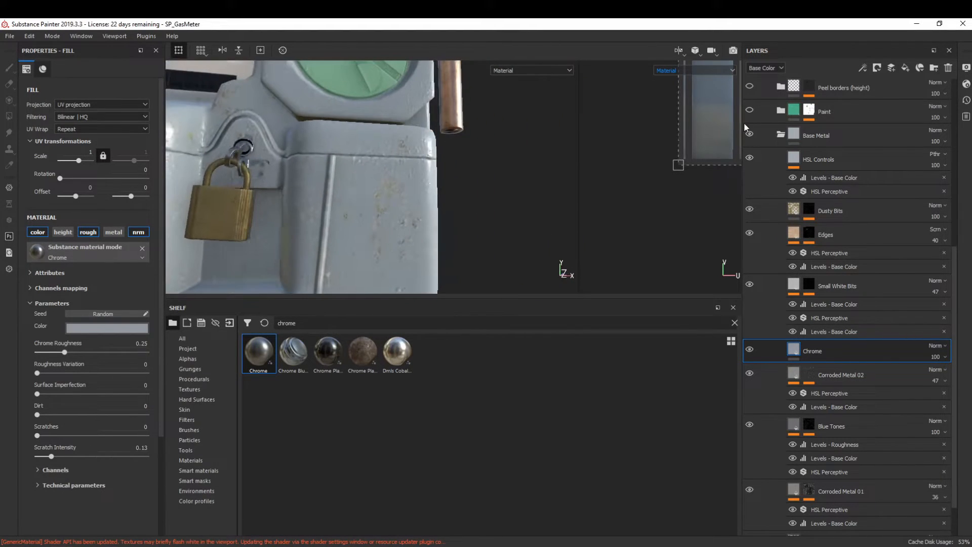
pyautogui.click(877, 68)
pyautogui.click(890, 92)
pyautogui.click(863, 68)
pyautogui.click(874, 106)
# - Lighten the Chrome layer's material color a little further
pyautogui.moveTo(512, 165)
pyautogui.keyDown('alt'); pyautogui.mouseDown()
pyautogui.moveTo(474, 168)
pyautogui.moveTo(509, 170)
pyautogui.mouseUp(); pyautogui.keyUp('alt')
pyautogui.click(793, 350)
pyautogui.click(106, 328)
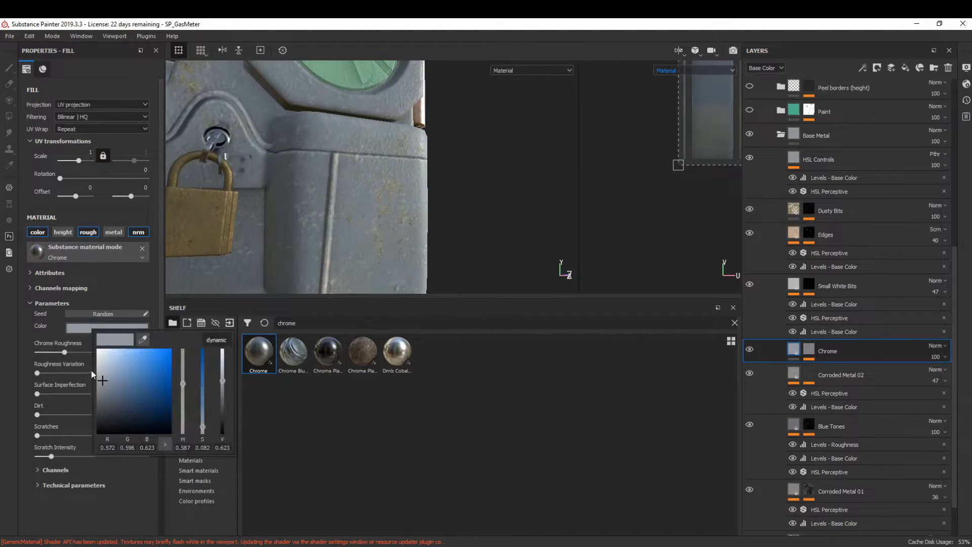
pyautogui.click(102, 370)
# - With the Chrome mask selected, switch to Quixel Bridge and download a Scratched Anodized metal surface from the Metal results
pyautogui.click(811, 349)
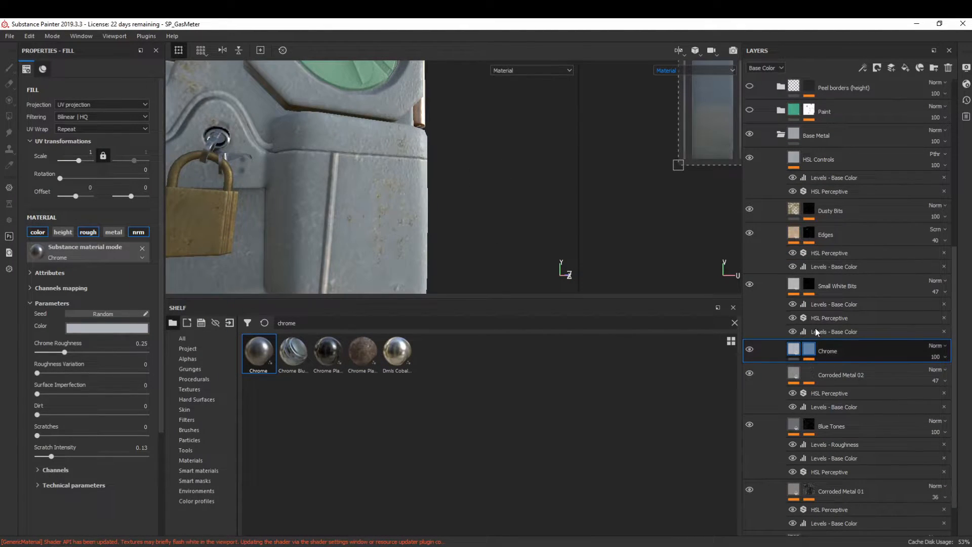
pyautogui.hotkey('alt', 'Tab')
pyautogui.scroll(3, 636, 354)
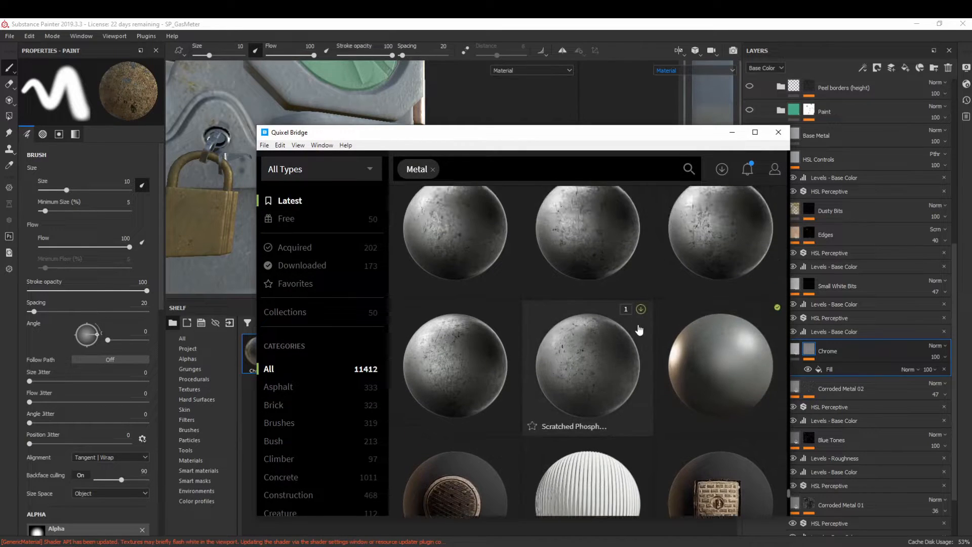
pyautogui.scroll(5, 597, 325)
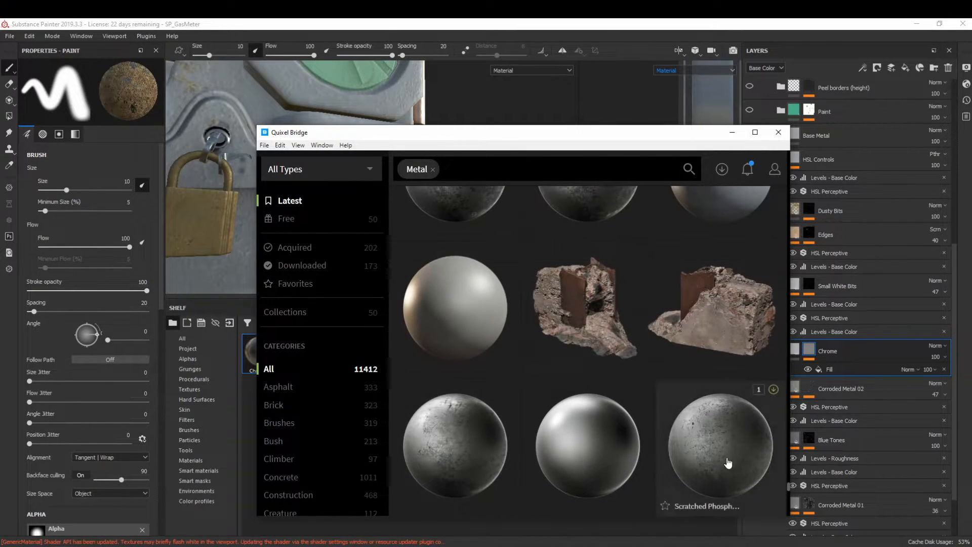
pyautogui.scroll(2, 725, 459)
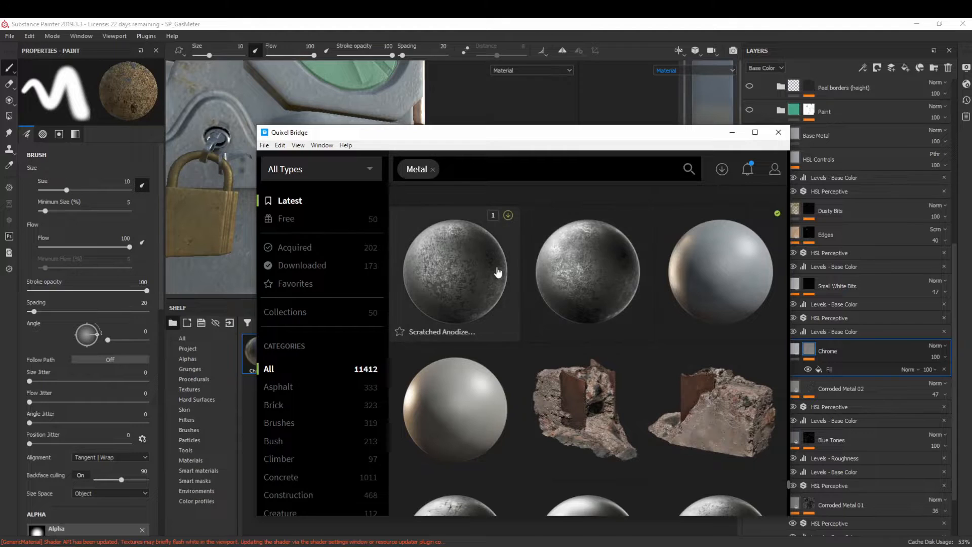
pyautogui.click(640, 215)
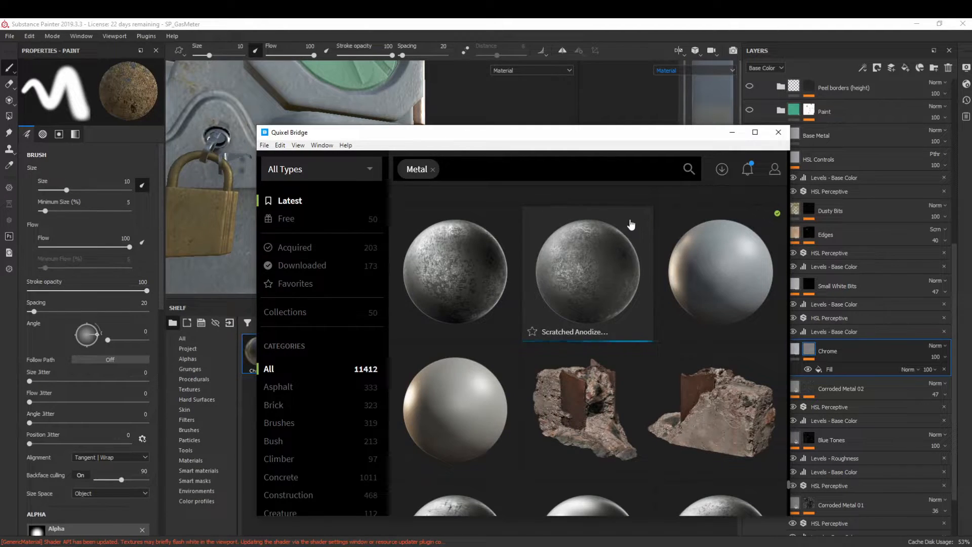
# - Import sgsocbtc_4K_Roughness.jpg into Substance Painter as a texture with the prefix Surface, storing it in the shelf
pyautogui.click(617, 181)
pyautogui.click(638, 222)
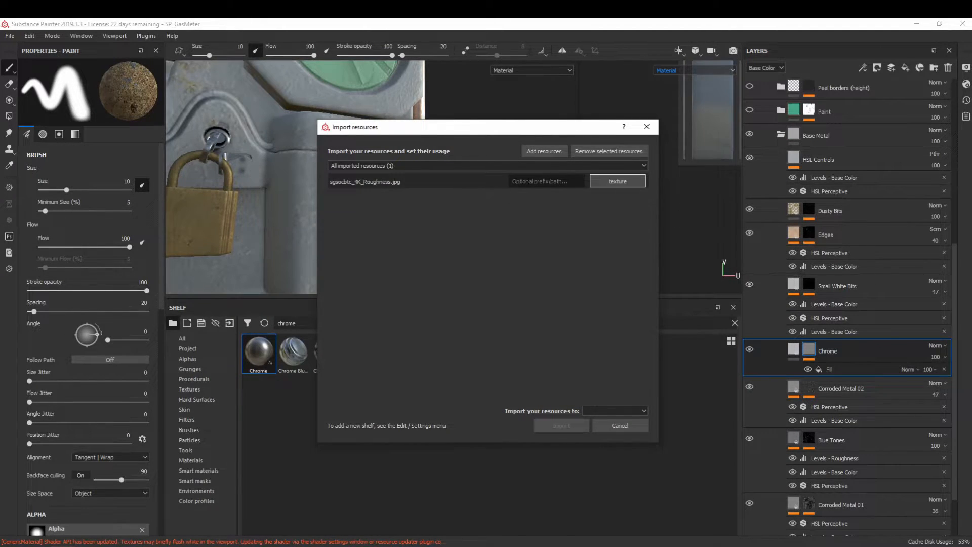
pyautogui.write('Surface')
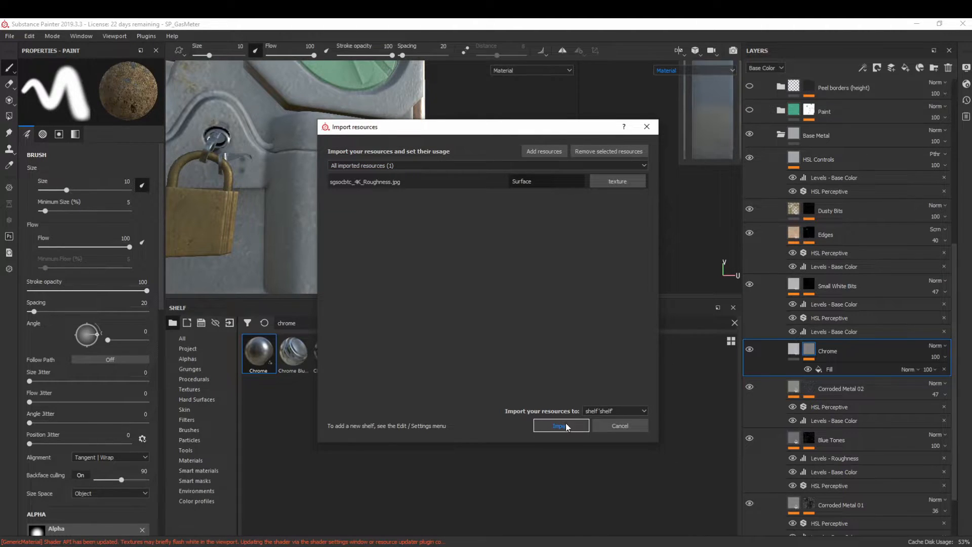
pyautogui.click(561, 426)
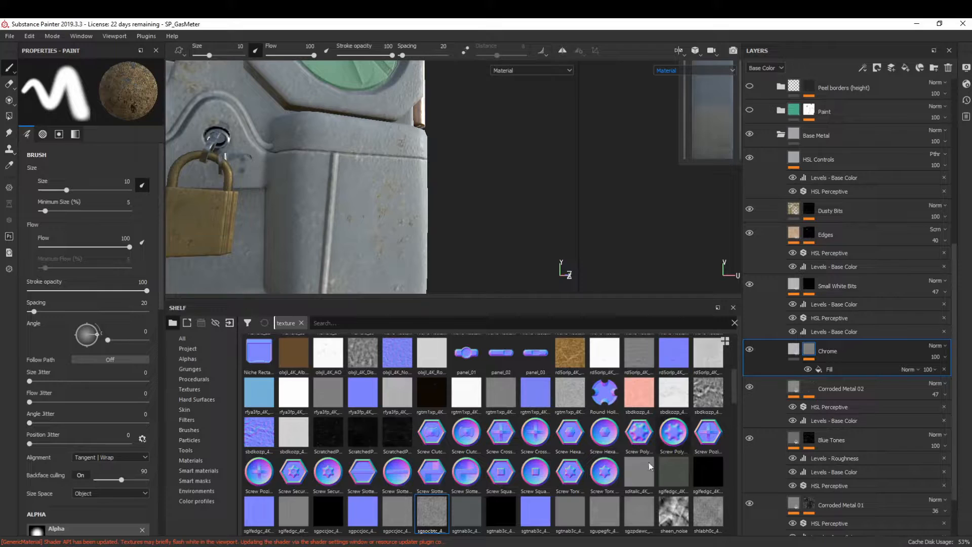
# - Use the imported sgsocbtc_4K_Roughness texture in the Chrome mask's fill and add an inverted Levels effect above it
pyautogui.click(823, 369)
pyautogui.moveTo(433, 518); pyautogui.dragTo(83, 235)
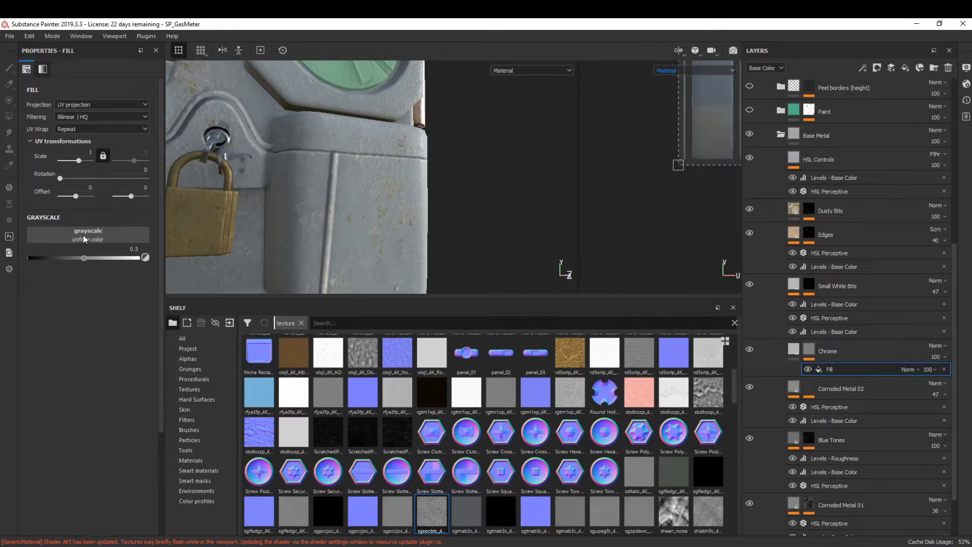
pyautogui.click(863, 67)
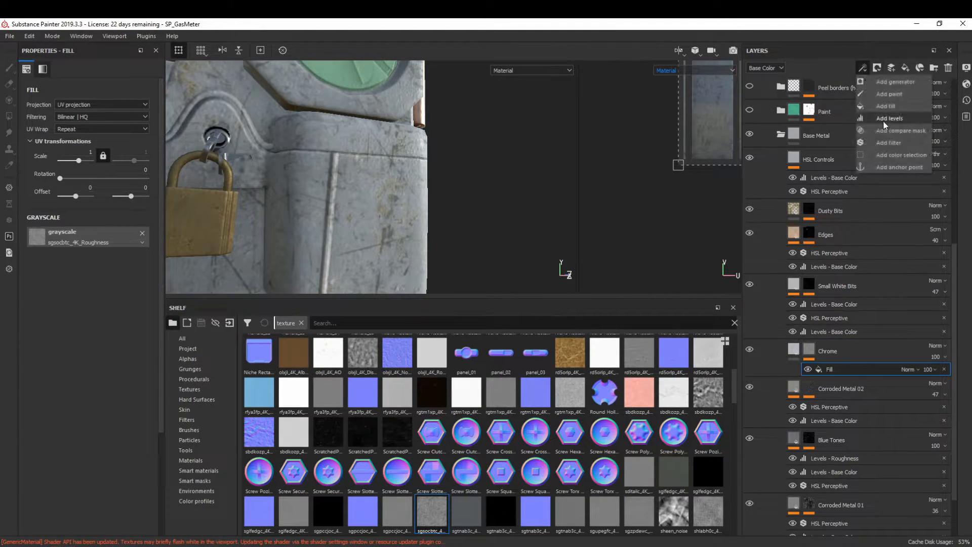
pyautogui.click(876, 97)
pyautogui.click(116, 158)
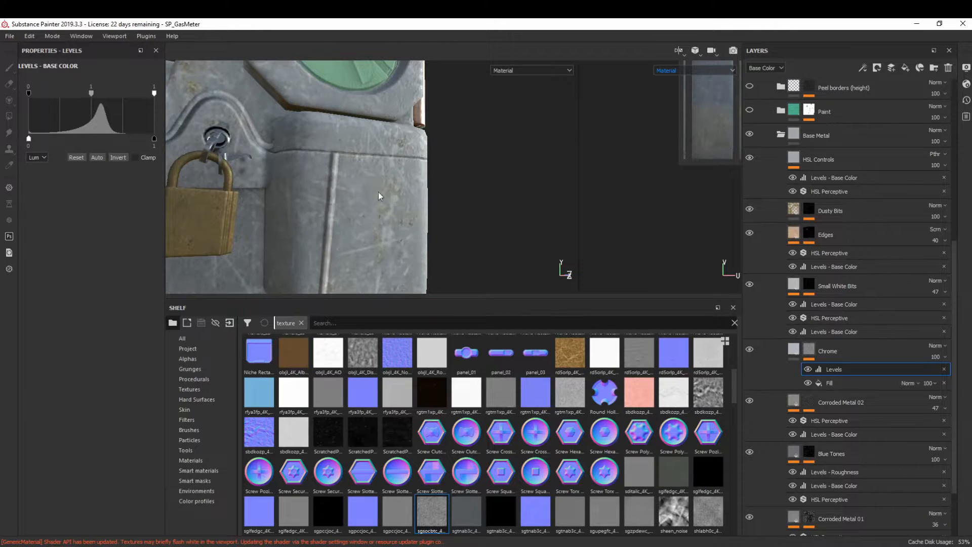
# - Switch the Chrome mask's roughness fill to tri-planar projection and set its scale to 2
pyautogui.keyDown('alt'); pyautogui.moveTo(319, 186); pyautogui.dragTo(347, 213); pyautogui.keyUp('alt')
pyautogui.click(863, 67)
pyautogui.click(830, 382)
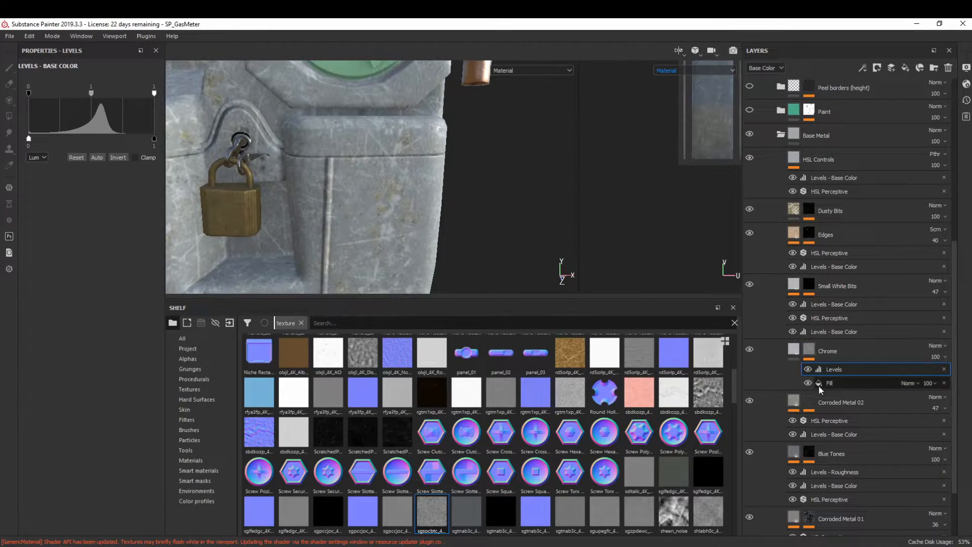
pyautogui.click(130, 105)
pyautogui.click(90, 120)
pyautogui.click(87, 168)
pyautogui.press('Return')
pyautogui.keyDown('alt'); pyautogui.moveTo(441, 198); pyautogui.dragTo(405, 188); pyautogui.keyUp('alt')
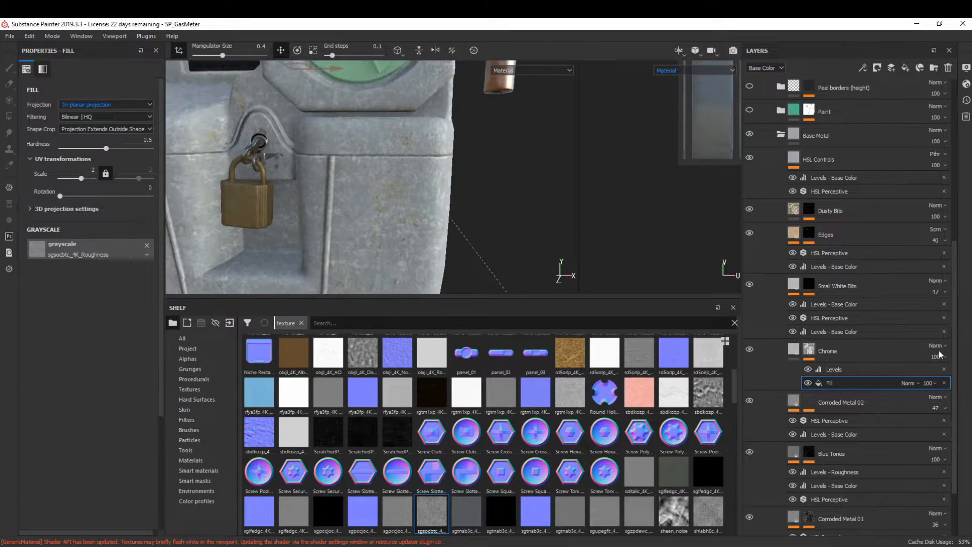
# - Add a second Levels effect on top of the Chrome mask stack and raise its input black point to 0.389
pyautogui.click(858, 370)
pyautogui.click(863, 68)
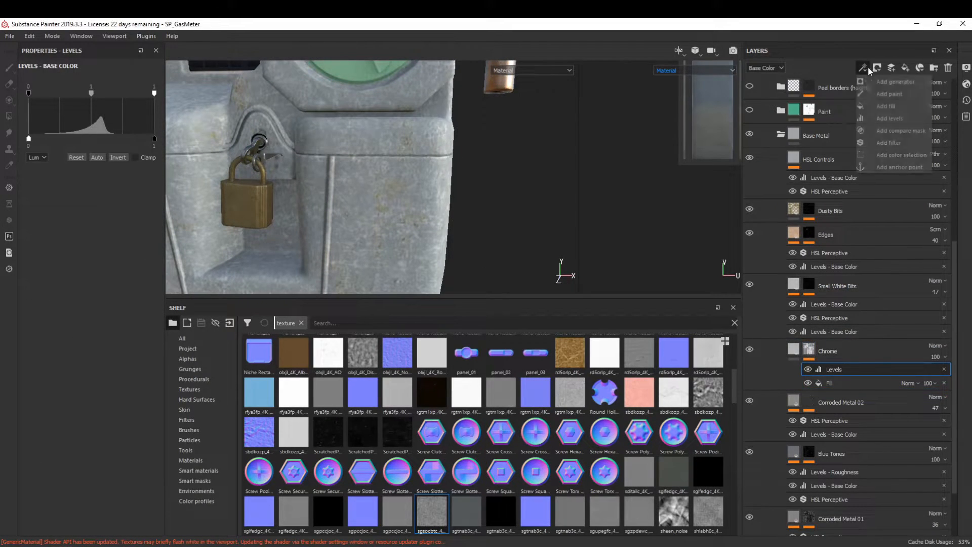
pyautogui.click(897, 118)
pyautogui.moveTo(106, 93); pyautogui.dragTo(155, 93)
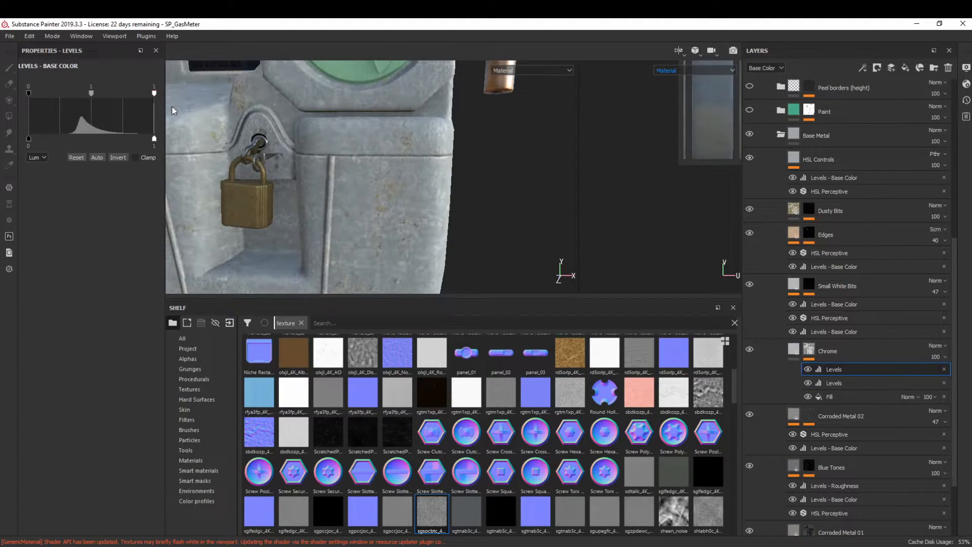
pyautogui.moveTo(28, 93)
pyautogui.mouseDown()
pyautogui.moveTo(80, 98)
pyautogui.moveTo(21, 101)
pyautogui.moveTo(137, 105)
pyautogui.moveTo(76, 103)
pyautogui.mouseUp()
# - Reduce the Chrome layer's opacity to 27 and compare the model with the layer hidden and shown
pyautogui.click(935, 357)
pyautogui.moveTo(936, 371); pyautogui.dragTo(933, 374)
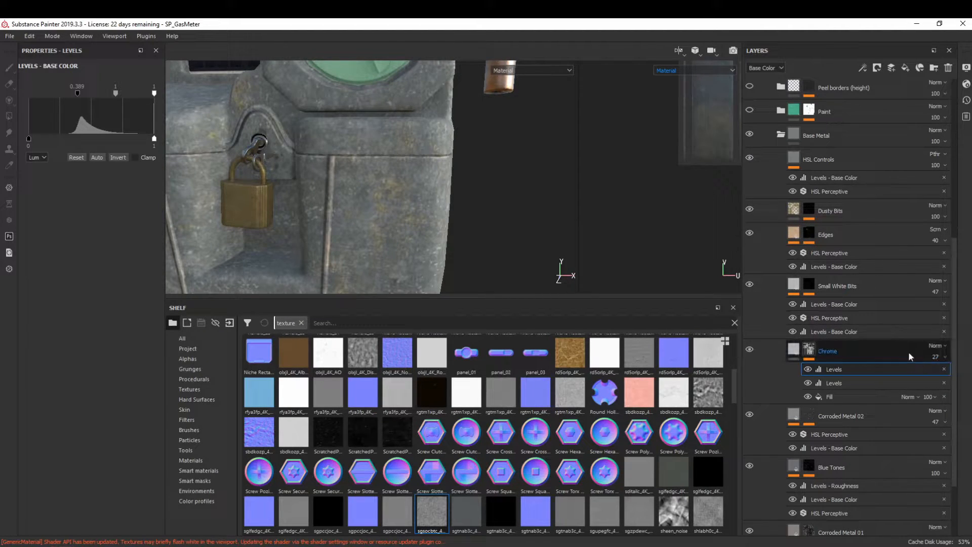
pyautogui.moveTo(310, 226)
pyautogui.keyDown('alt'); pyautogui.mouseDown()
pyautogui.moveTo(304, 233)
pyautogui.moveTo(228, 213)
pyautogui.moveTo(221, 193)
pyautogui.moveTo(298, 215)
pyautogui.mouseUp(); pyautogui.keyUp('alt')
pyautogui.click(749, 349)
pyautogui.click(749, 349)
pyautogui.scroll(-3, 314, 213)
# - Add a Blur Slope filter on top of the Chrome mask stack and set its intensity divider to 100
pyautogui.click(862, 67)
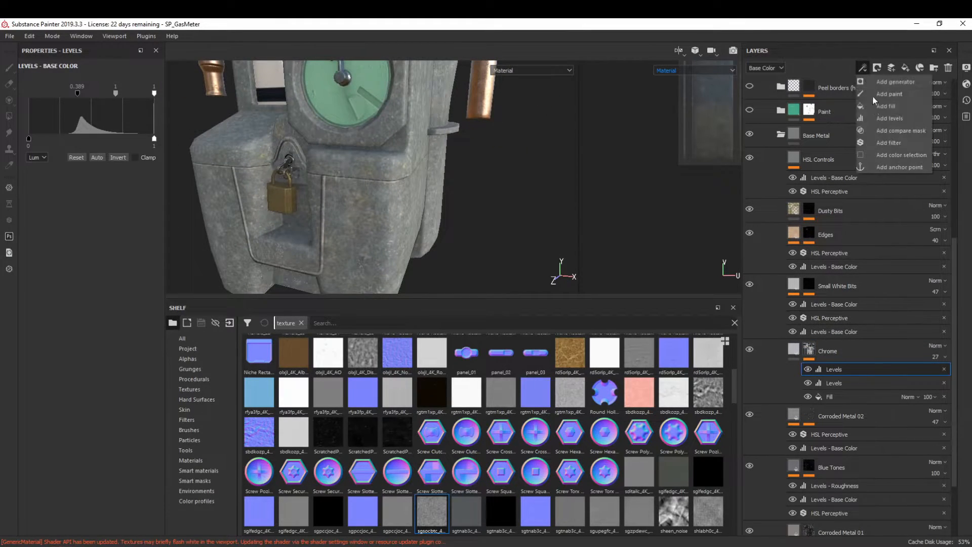
pyautogui.click(884, 124)
pyautogui.click(84, 89)
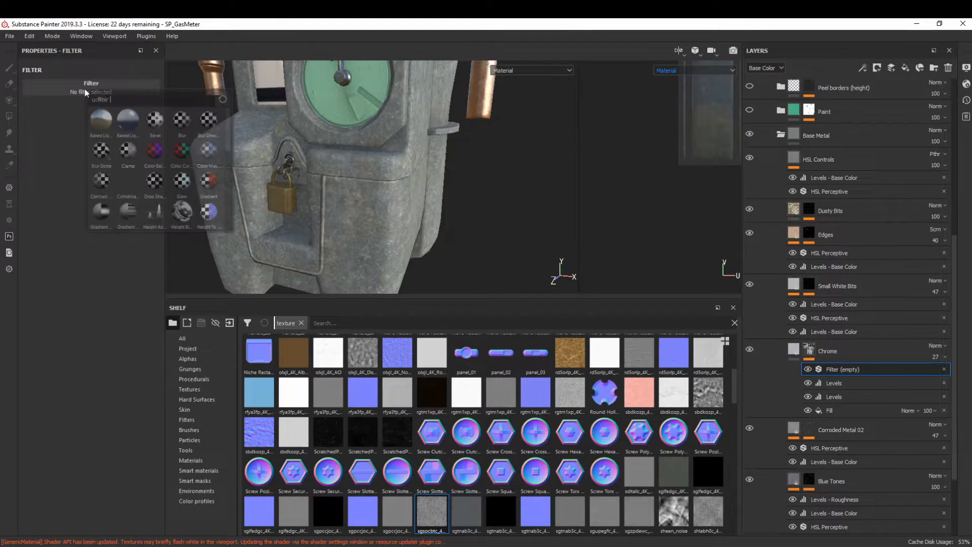
pyautogui.click(101, 150)
pyautogui.click(99, 193)
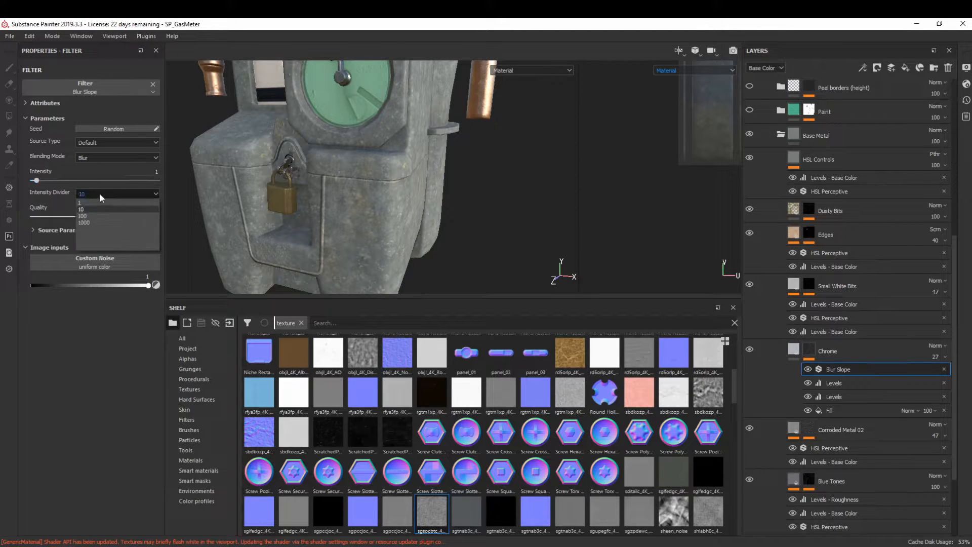
pyautogui.click(101, 217)
# - Show the Paint folder and recolour its Base paint layer with the blue-grey sampled from the bottom Base layer
pyautogui.scroll(2, 345, 167)
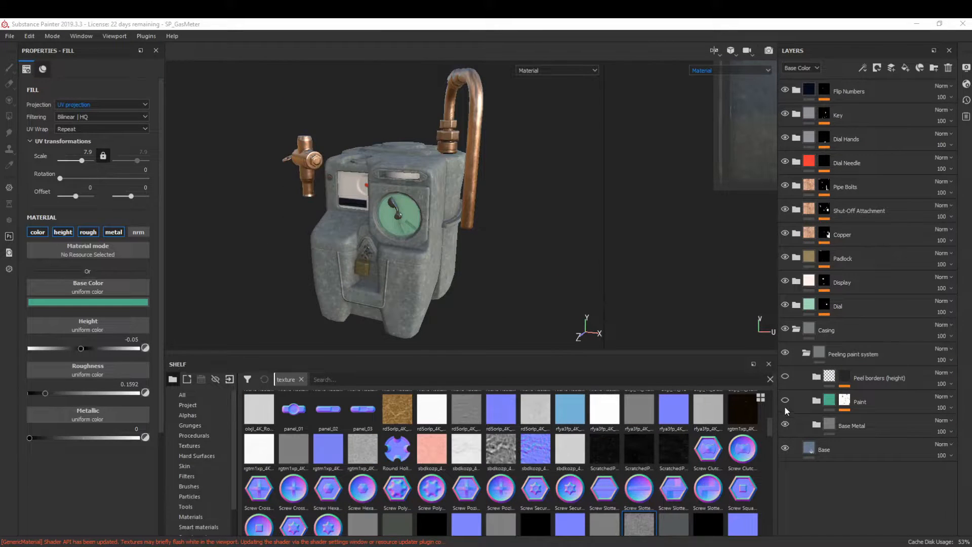
pyautogui.click(785, 400)
pyautogui.scroll(4, 395, 203)
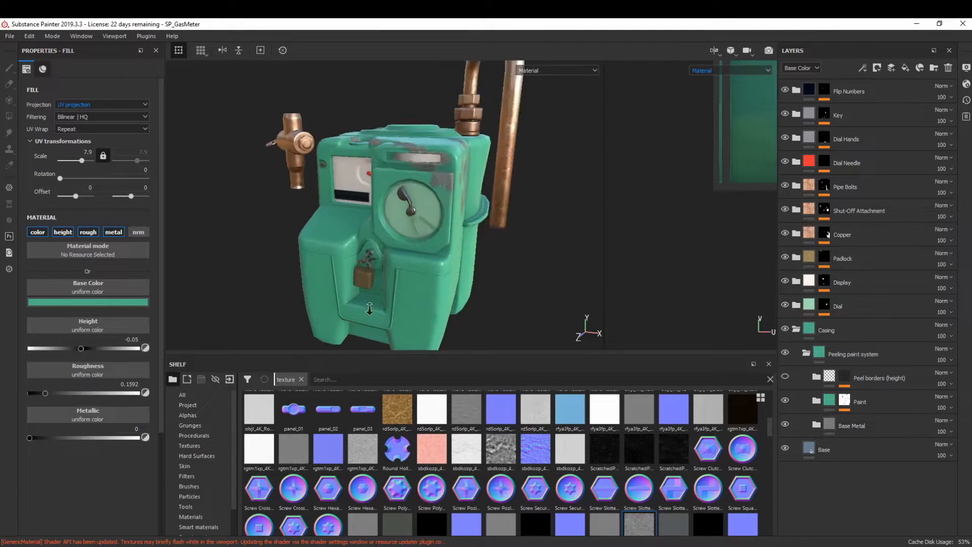
pyautogui.click(817, 401)
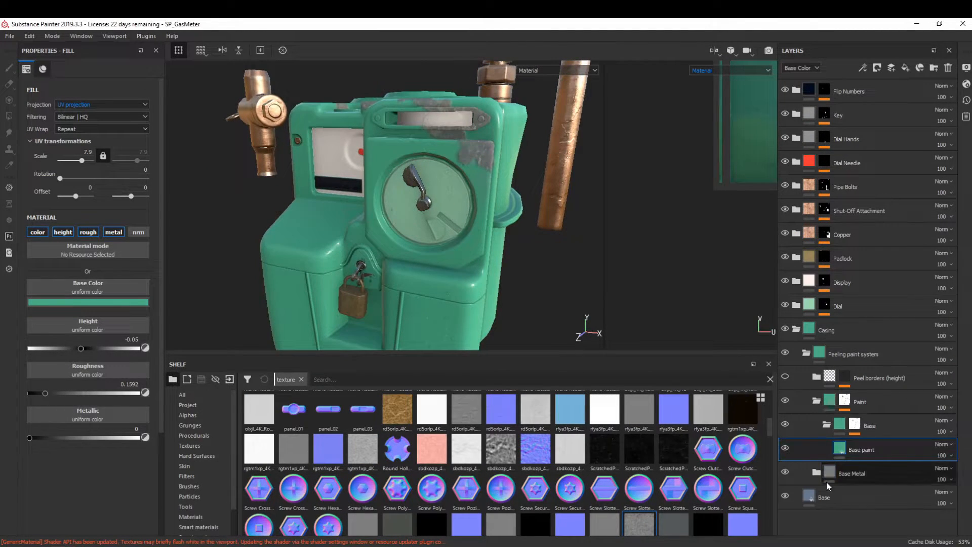
pyautogui.click(99, 301)
pyautogui.moveTo(150, 314); pyautogui.dragTo(810, 495)
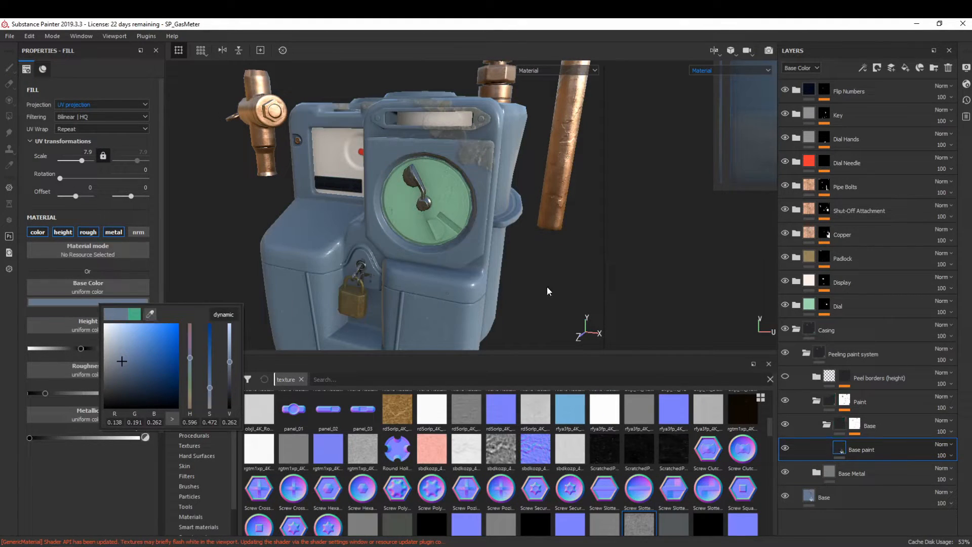
pyautogui.rightClick(547, 287)
# - Check the casing against the reference photo, and hide the bottom fill and paint effects in the Base folder's mask stack
pyautogui.moveTo(360, 263)
pyautogui.keyDown('alt'); pyautogui.mouseDown()
pyautogui.moveTo(416, 268)
pyautogui.moveTo(430, 249)
pyautogui.mouseUp(); pyautogui.keyUp('alt')
pyautogui.moveTo(971, 276); pyautogui.dragTo(438, 274, button='right')
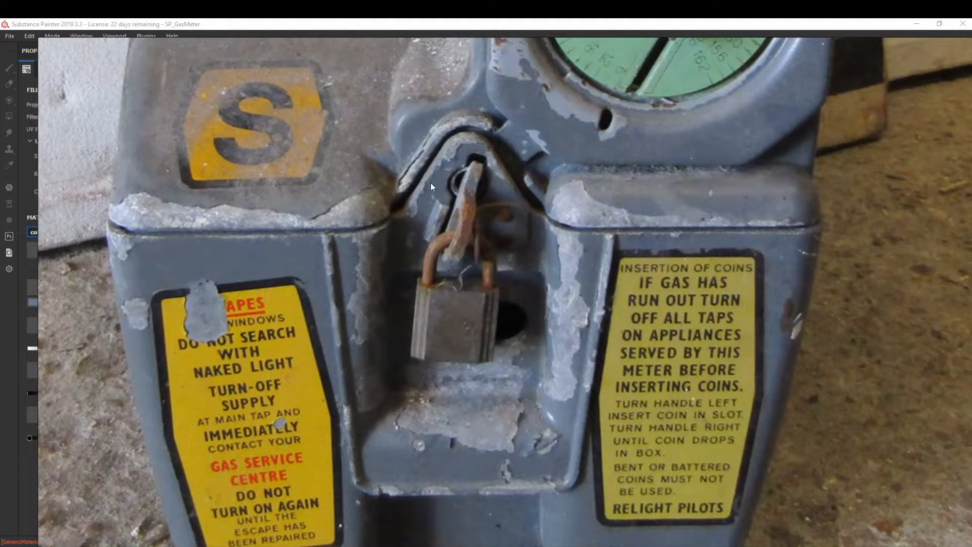
pyautogui.moveTo(500, 198)
pyautogui.mouseDown(button='right')
pyautogui.moveTo(516, 333)
pyautogui.moveTo(520, 287)
pyautogui.mouseUp(button='right')
pyautogui.moveTo(487, 259); pyautogui.dragTo(971, 172, button='right')
pyautogui.keyDown('alt'); pyautogui.moveTo(551, 241); pyautogui.dragTo(494, 223); pyautogui.keyUp('alt')
pyautogui.click(853, 424)
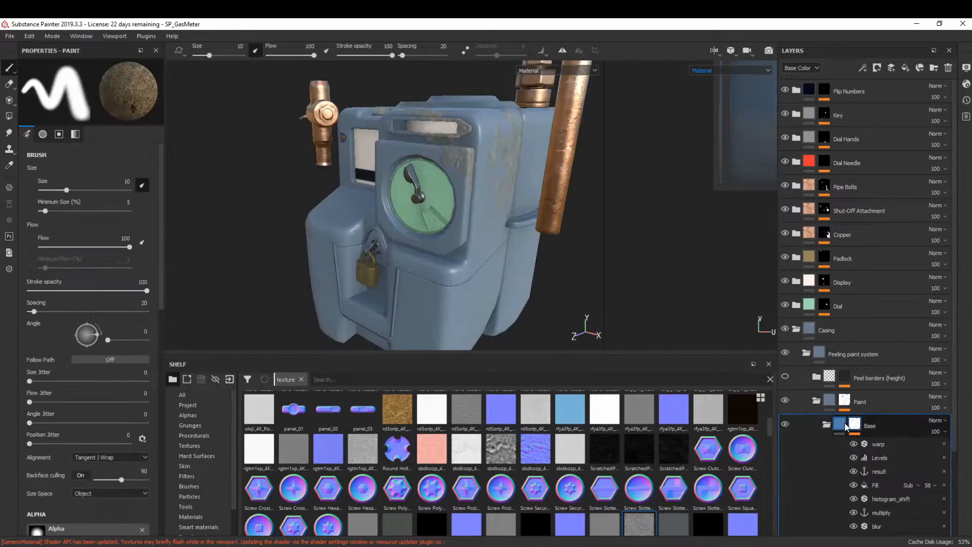
pyautogui.scroll(-3, 838, 458)
pyautogui.click(854, 461)
# - Set the height-channel blending of the Base and Paint folders to Passthrough
pyautogui.moveTo(517, 268)
pyautogui.keyDown('alt'); pyautogui.mouseDown()
pyautogui.moveTo(455, 273)
pyautogui.moveTo(572, 234)
pyautogui.moveTo(515, 207)
pyautogui.moveTo(521, 256)
pyautogui.mouseUp(); pyautogui.keyUp('alt')
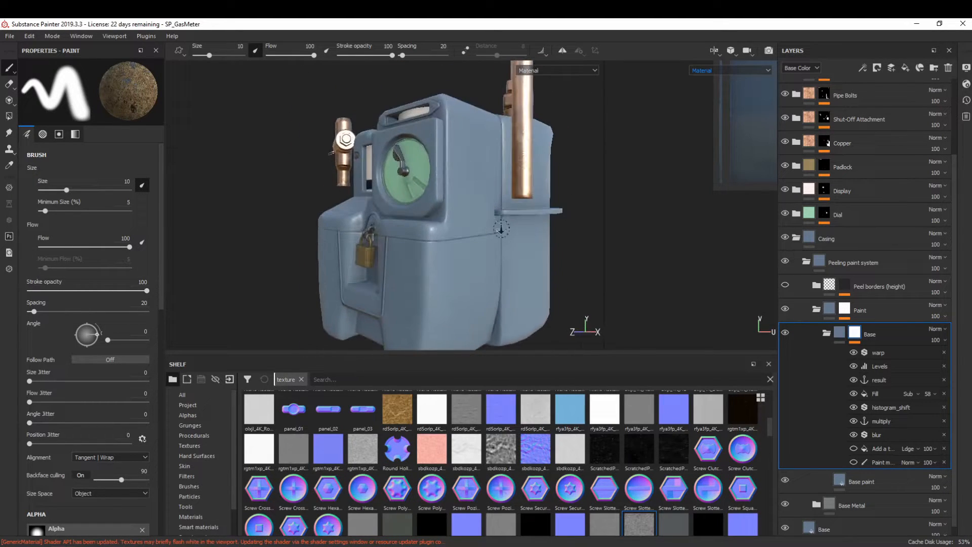
pyautogui.keyDown('alt'); pyautogui.moveTo(521, 255); pyautogui.dragTo(522, 309, button='right'); pyautogui.keyUp('alt')
pyautogui.moveTo(522, 309)
pyautogui.keyDown('alt'); pyautogui.mouseDown()
pyautogui.moveTo(467, 265)
pyautogui.moveTo(467, 299)
pyautogui.mouseUp(); pyautogui.keyUp('alt')
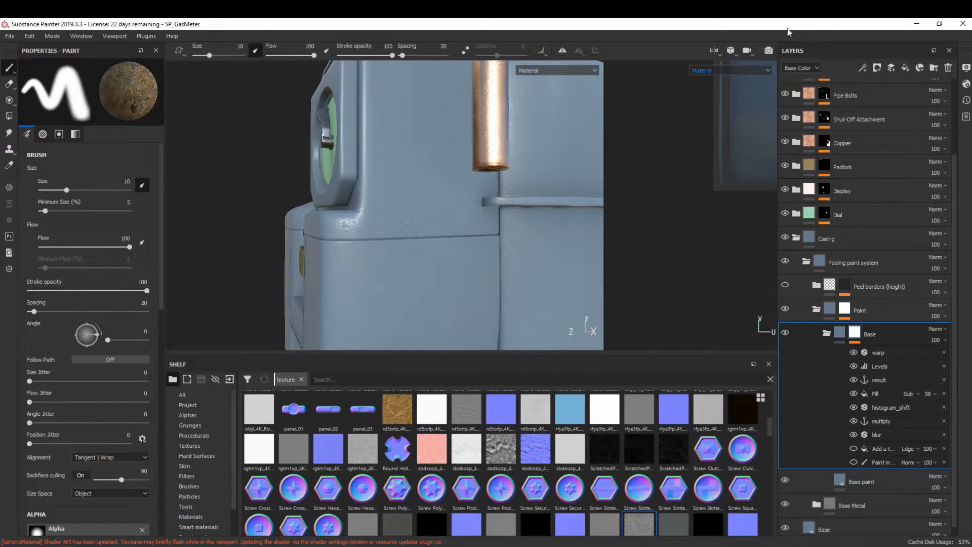
pyautogui.click(800, 68)
pyautogui.click(791, 83)
pyautogui.click(943, 338)
pyautogui.click(941, 329)
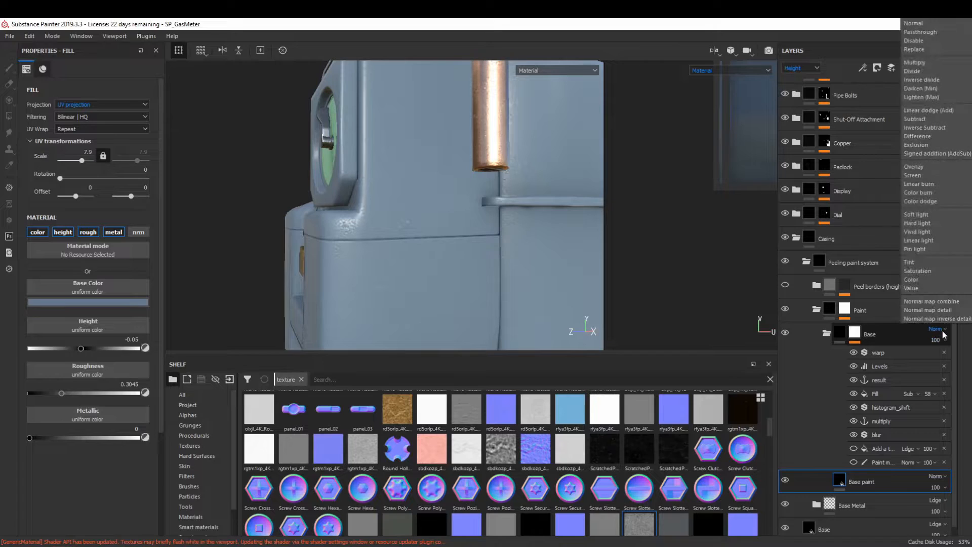
pyautogui.click(919, 34)
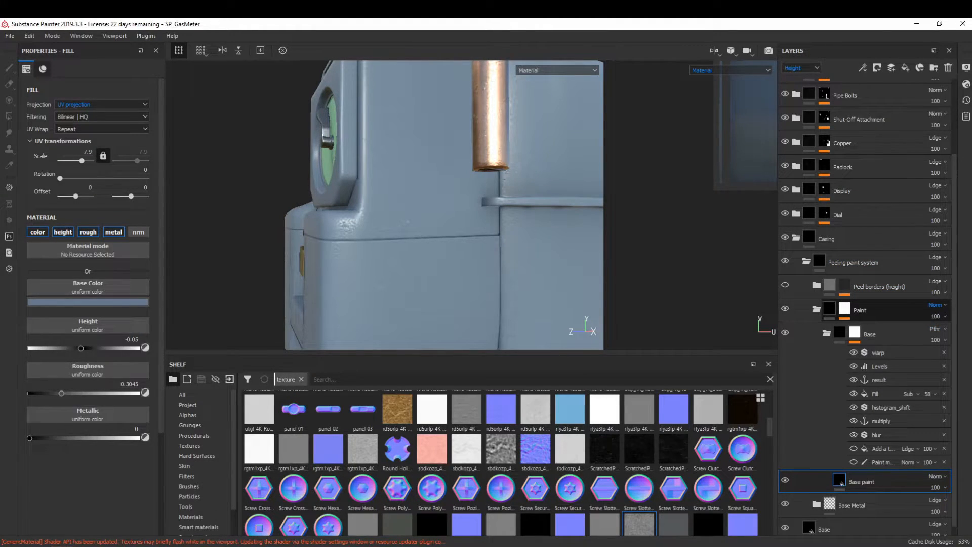
pyautogui.scroll(-1, 936, 305)
# - Enable the normal channel on Base paint with Normal blending, and set that channel to Passthrough on the Base and Paint folders
pyautogui.click(800, 67)
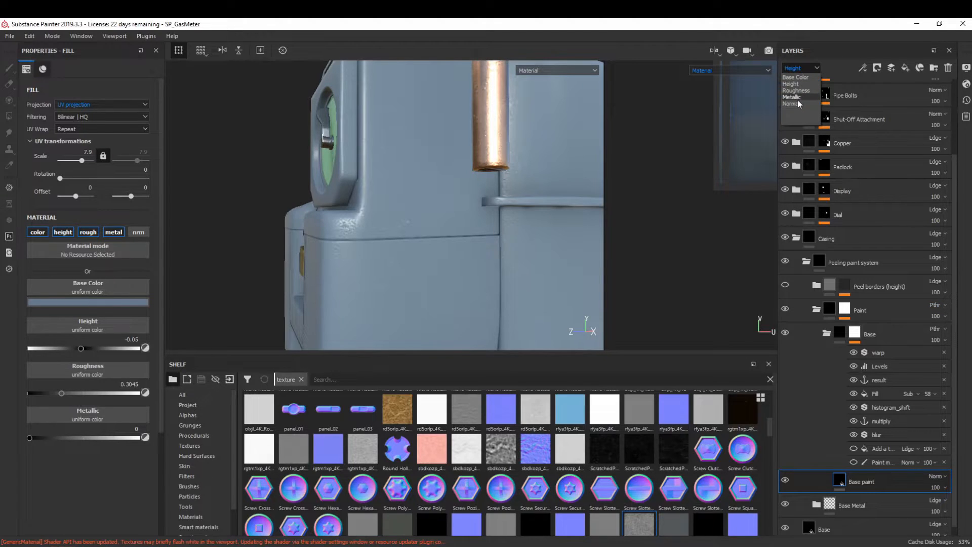
pyautogui.click(796, 103)
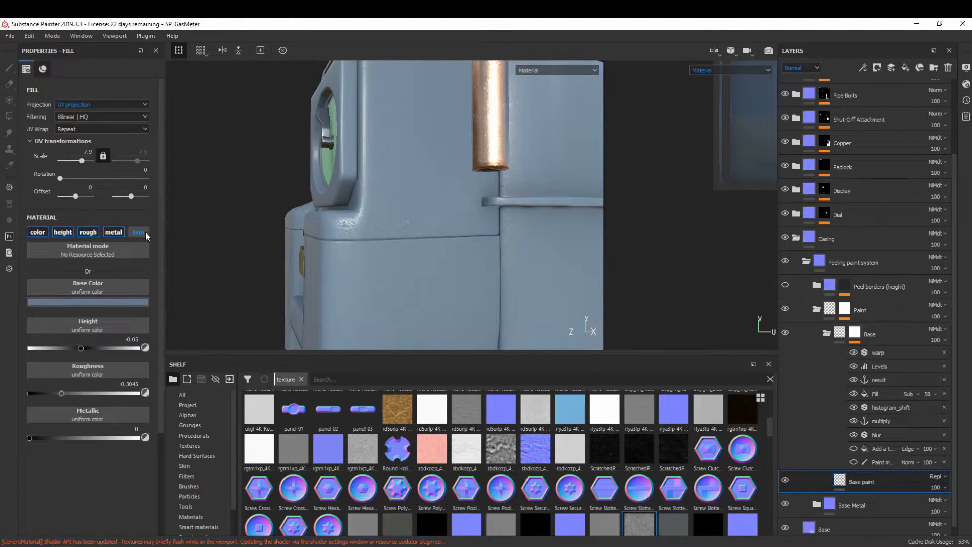
pyautogui.click(938, 477)
pyautogui.click(928, 36)
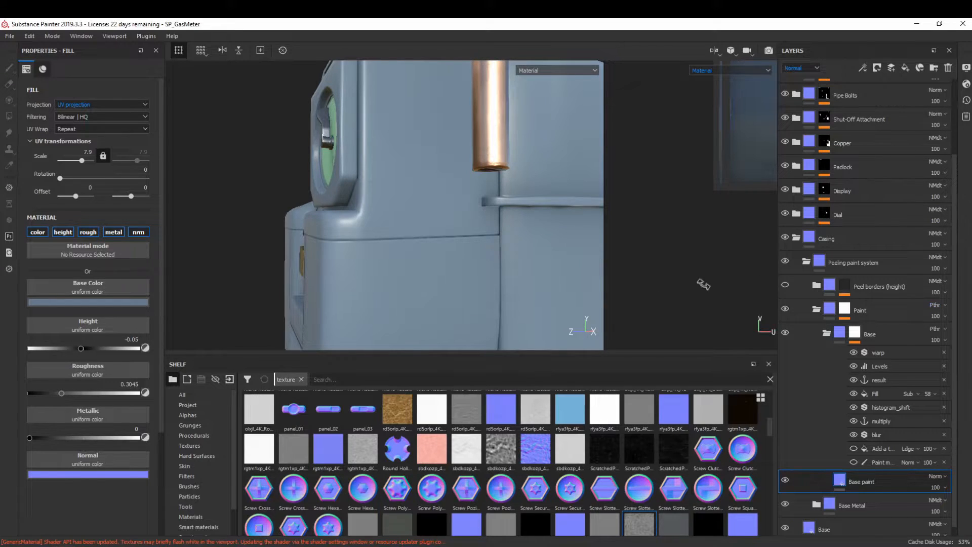
# - Switch the layer stack back to the Base Color channel and collapse the Base folder
pyautogui.keyDown('alt'); pyautogui.moveTo(562, 274); pyautogui.dragTo(616, 269); pyautogui.keyUp('alt')
pyautogui.scroll(-2, 479, 148)
pyautogui.keyDown('alt'); pyautogui.moveTo(474, 165); pyautogui.dragTo(449, 199); pyautogui.keyUp('alt')
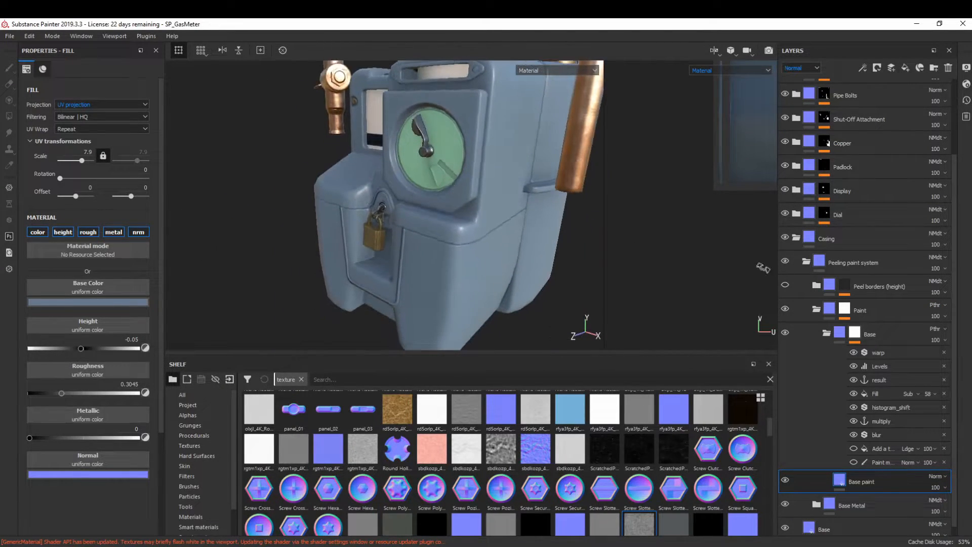
pyautogui.click(800, 69)
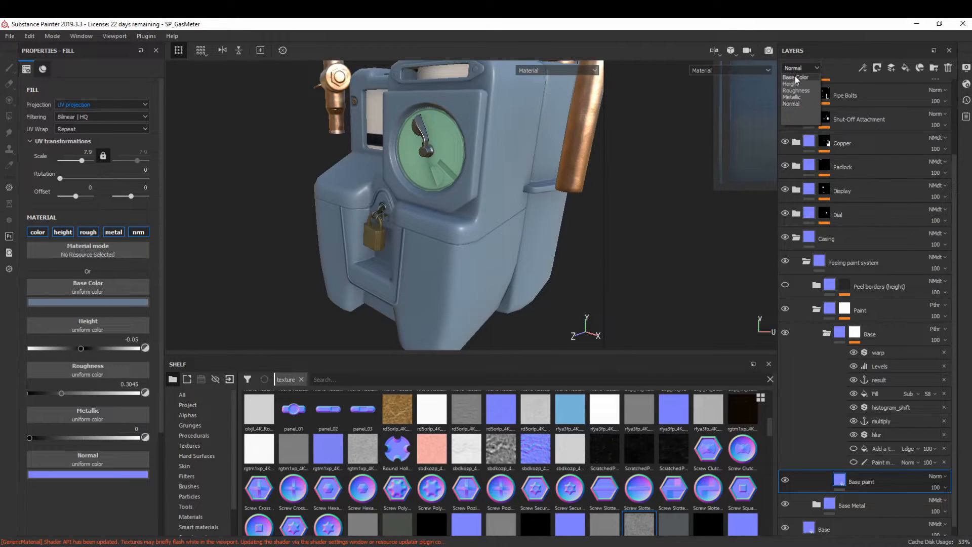
pyautogui.click(795, 77)
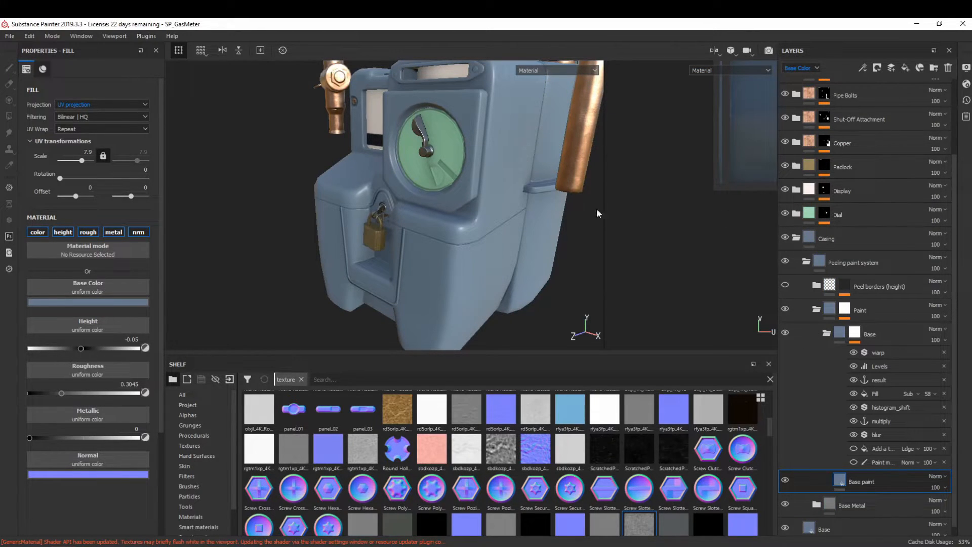
pyautogui.keyDown('alt'); pyautogui.moveTo(467, 244); pyautogui.dragTo(497, 241); pyautogui.keyUp('alt')
pyautogui.keyDown('alt'); pyautogui.moveTo(497, 242); pyautogui.dragTo(550, 343, button='right'); pyautogui.keyUp('alt')
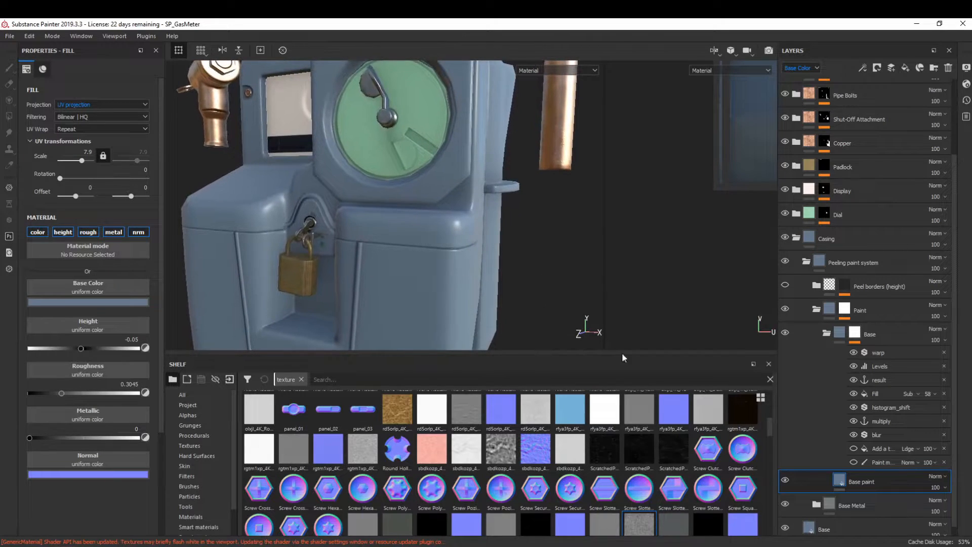
pyautogui.press('Delete')
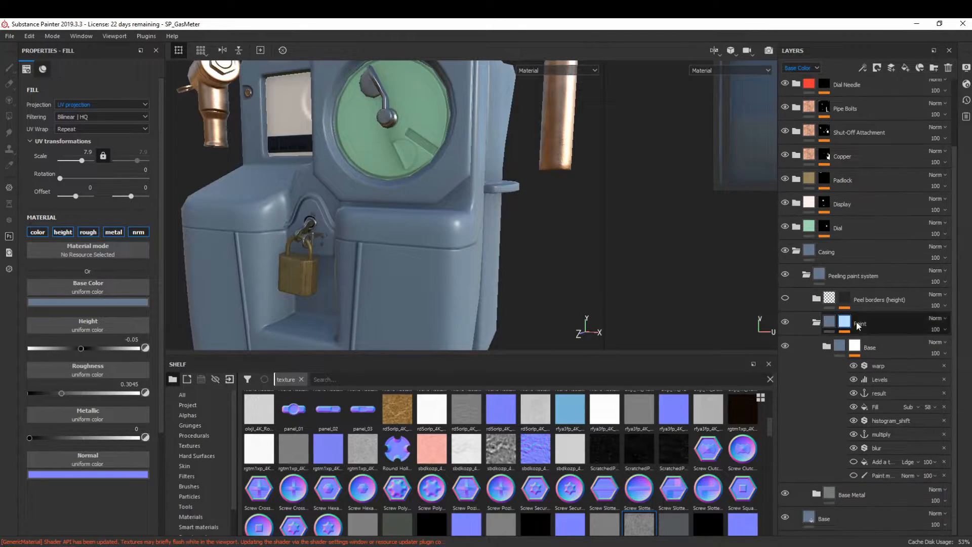
# - Examine the gas meter reference photos for paint colour variation, chips and surface wear on the casings
pyautogui.moveTo(971, 309)
pyautogui.mouseDown(button='right')
pyautogui.moveTo(971, 300)
pyautogui.moveTo(500, 279)
pyautogui.moveTo(512, 267)
pyautogui.mouseUp(button='right')
pyautogui.scroll(-8, 529, 281)
pyautogui.scroll(10, 824, 260)
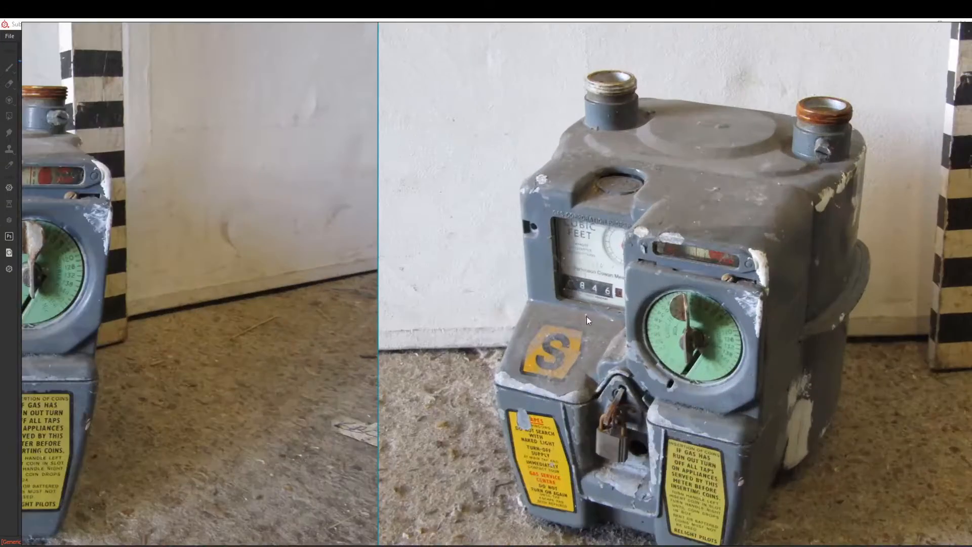
pyautogui.scroll(-8, 567, 305)
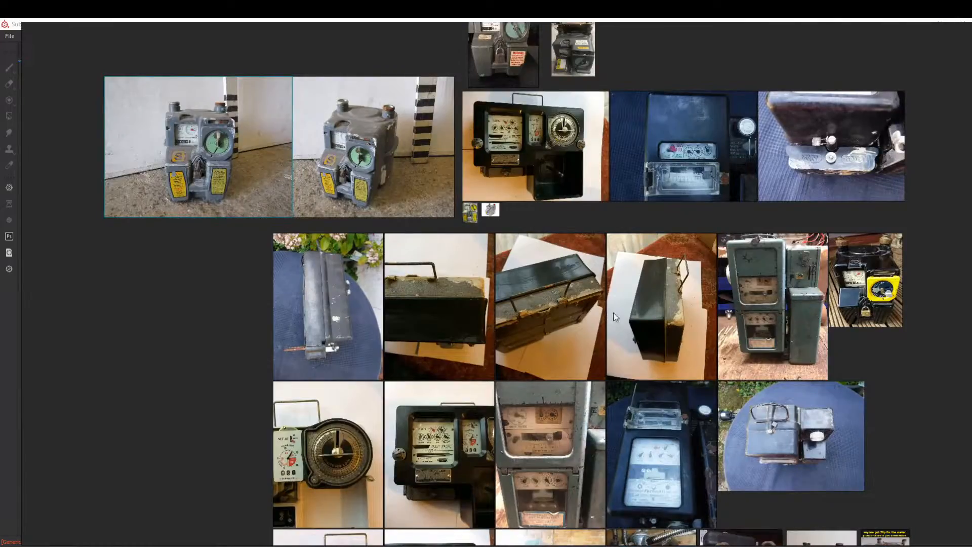
pyautogui.scroll(-4, 616, 317)
pyautogui.moveTo(625, 341); pyautogui.dragTo(514, 194, button='middle')
pyautogui.moveTo(791, 405); pyautogui.dragTo(628, 381, button='middle')
pyautogui.scroll(6, 718, 412)
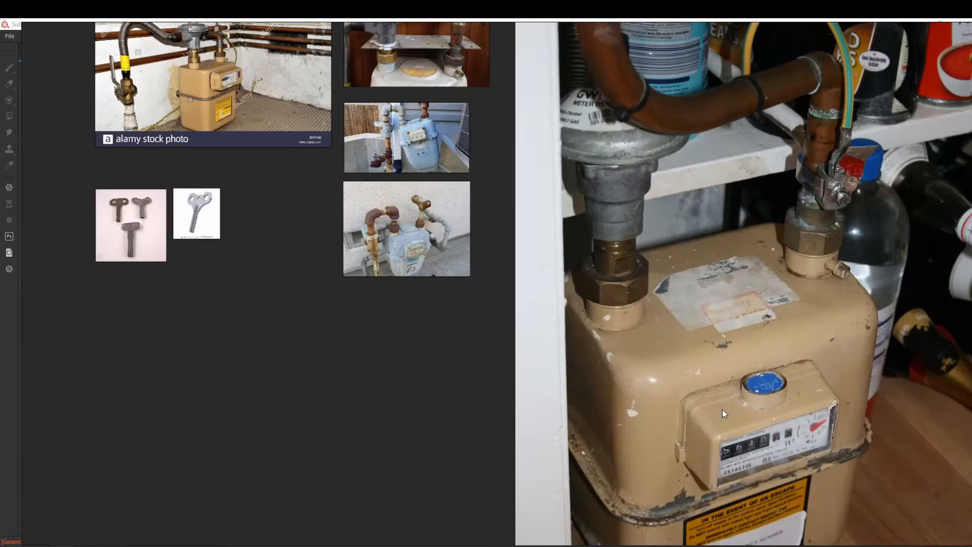
pyautogui.scroll(-8, 490, 239)
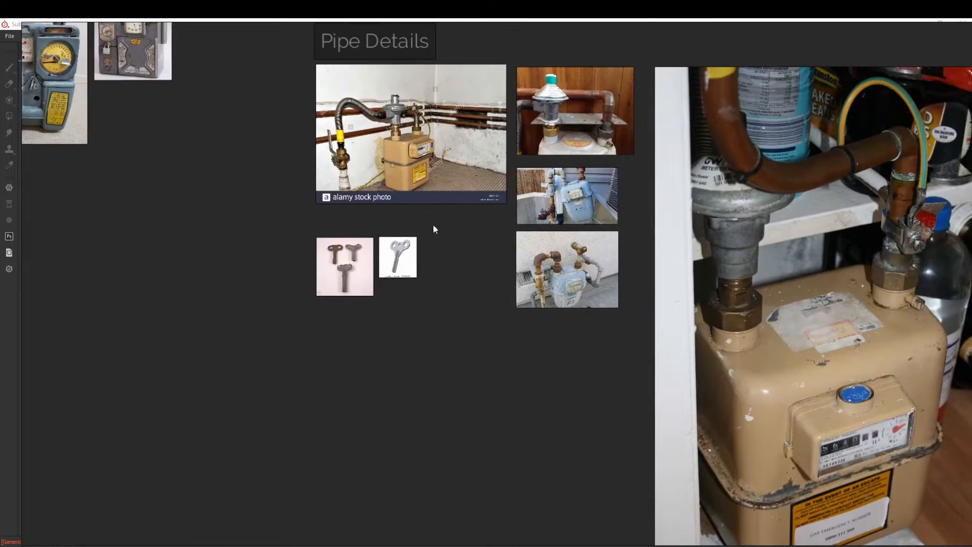
pyautogui.scroll(10, 301, 276)
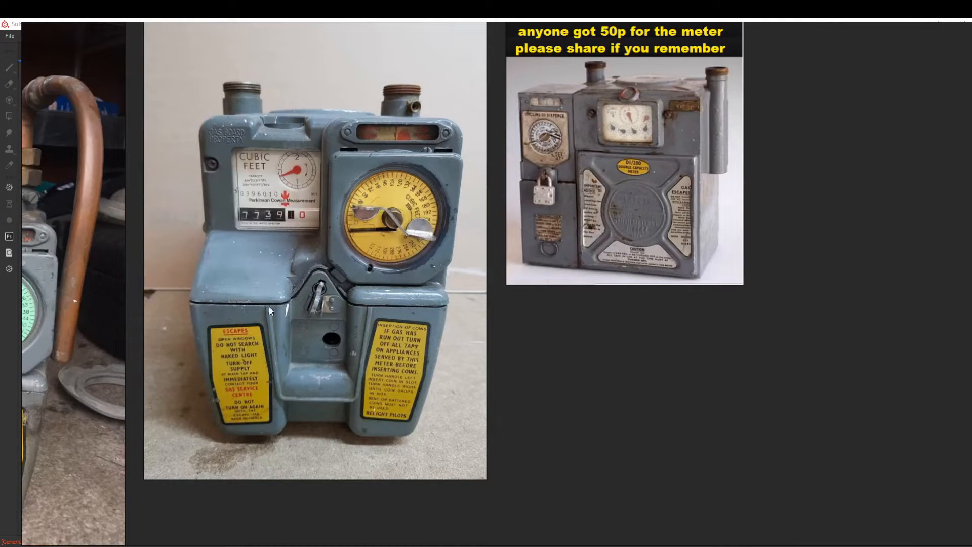
pyautogui.scroll(2, 269, 304)
pyautogui.scroll(2, 231, 307)
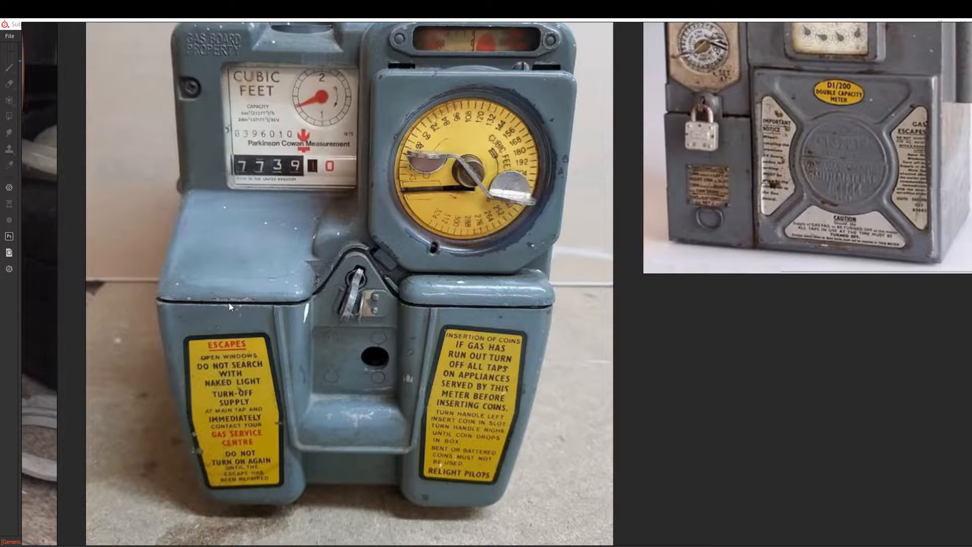
pyautogui.moveTo(235, 296); pyautogui.dragTo(294, 370, button='middle')
pyautogui.scroll(2, 289, 318)
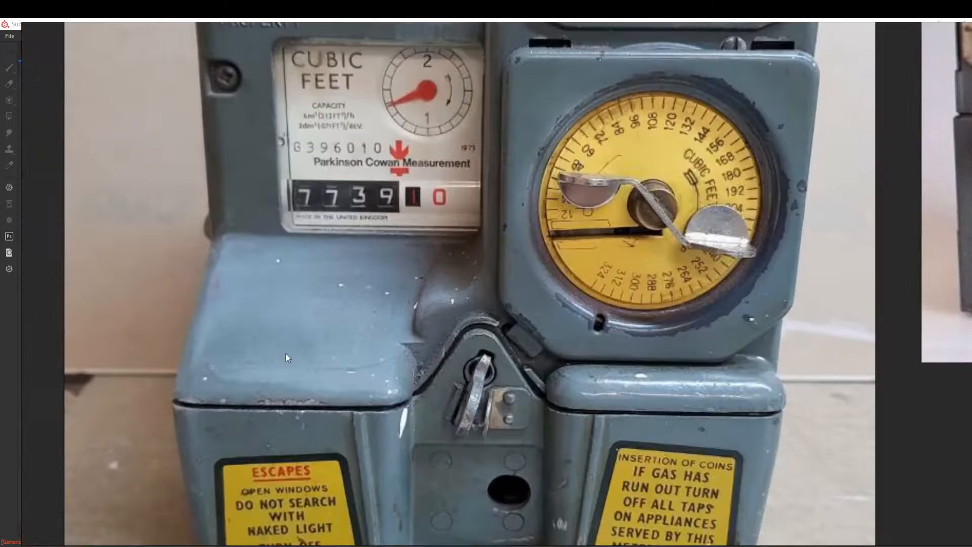
pyautogui.scroll(-5, 290, 353)
pyautogui.scroll(5, 282, 378)
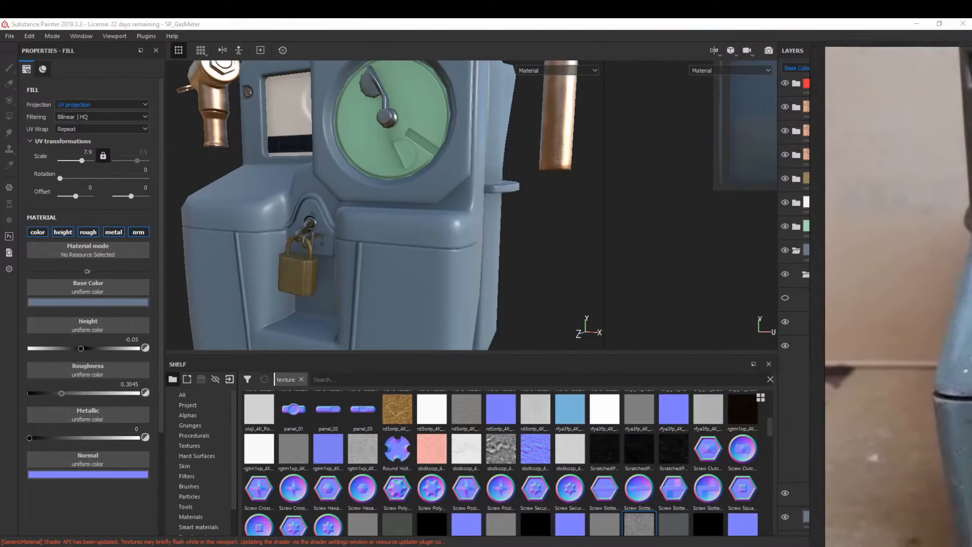
# - Add a folder named Colour Variations above the Base paint layer inside the Base folder
pyautogui.click(825, 347)
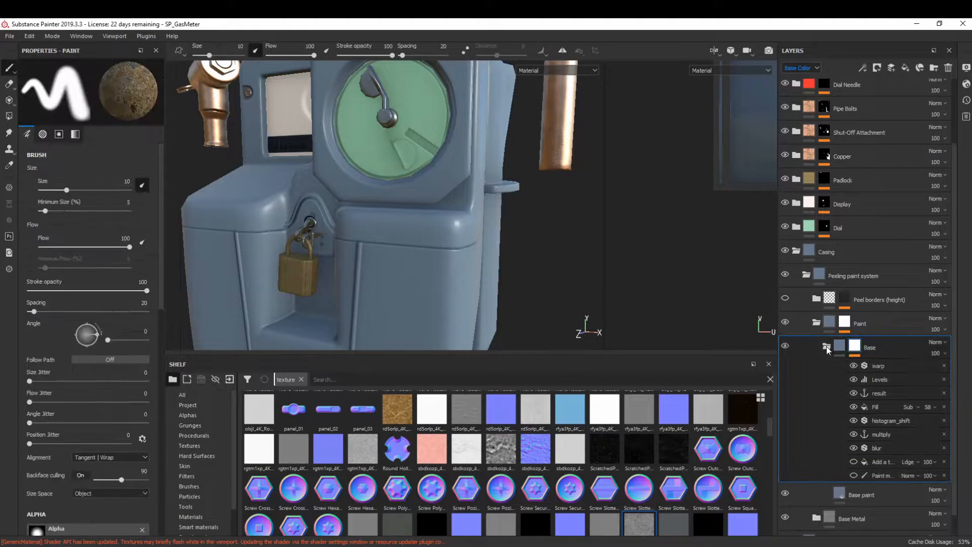
pyautogui.click(839, 349)
pyautogui.click(875, 454)
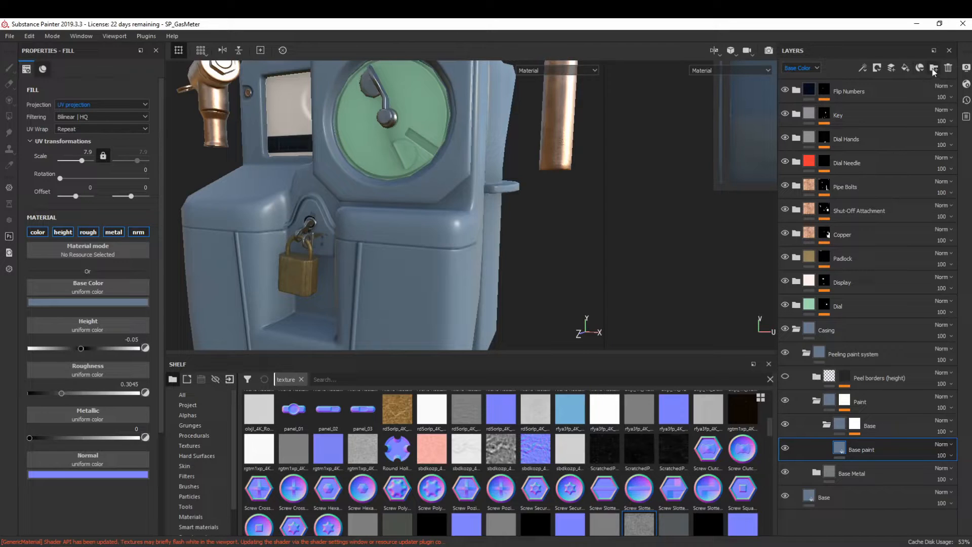
pyautogui.click(933, 68)
pyautogui.doubleClick(869, 449)
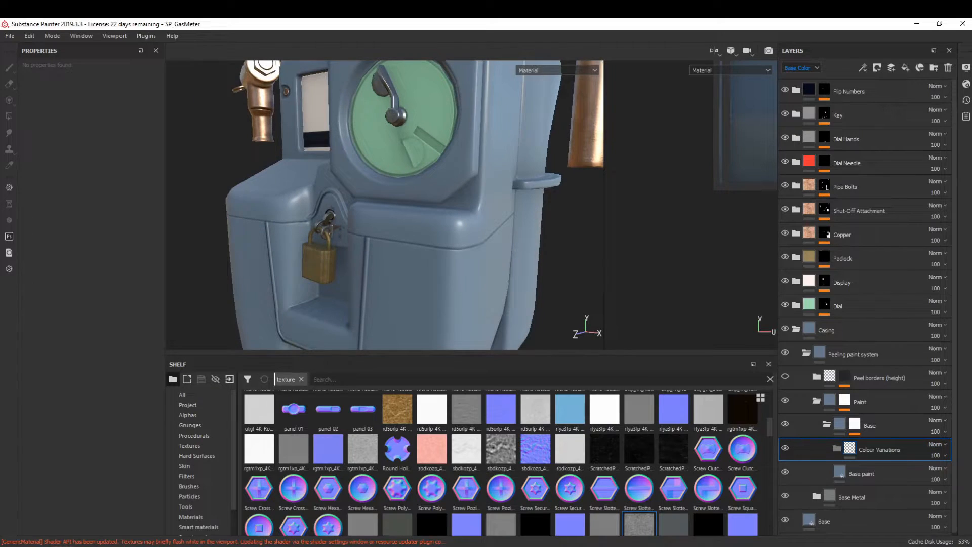
# - Duplicate Base paint into the Colour Variations folder and leave only the colour channel enabled on the copy
pyautogui.click(861, 471)
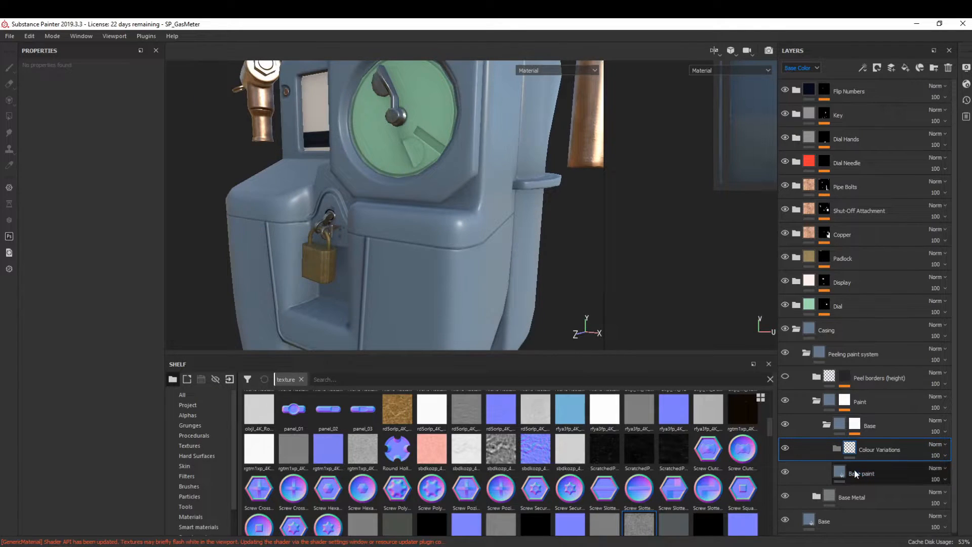
pyautogui.hotkey('ctrl', 'd')
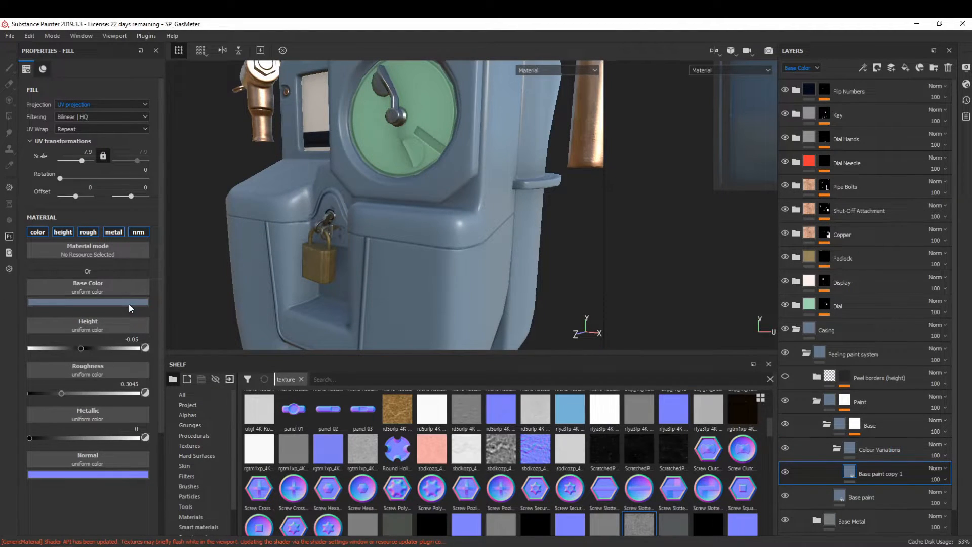
pyautogui.click(63, 232)
pyautogui.click(88, 232)
pyautogui.click(113, 232)
pyautogui.click(138, 232)
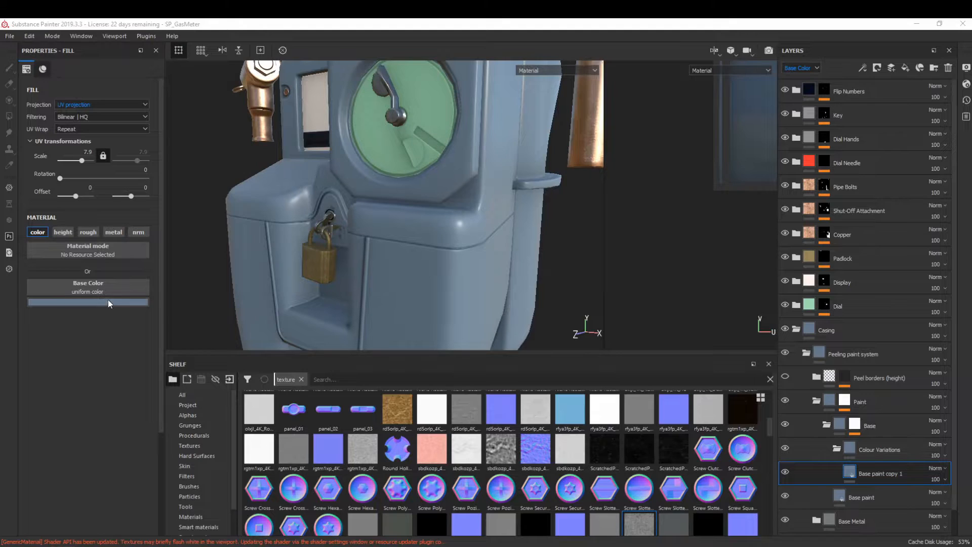
# - Recolour the copied paint layer to a dark grey-green and rename it Greenish Yellow
pyautogui.click(108, 302)
pyautogui.moveTo(174, 299); pyautogui.dragTo(537, 411)
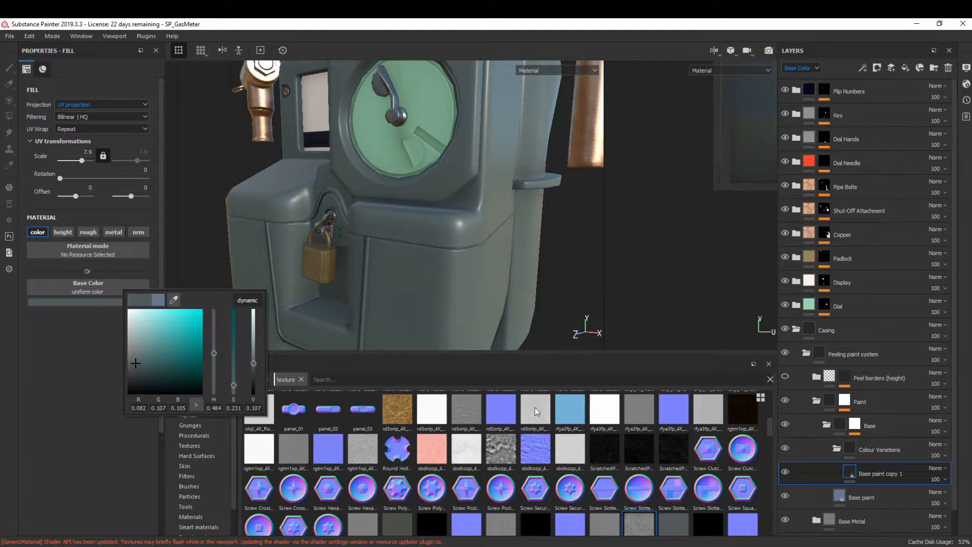
pyautogui.doubleClick(880, 472)
pyautogui.write('Greenish Yell')
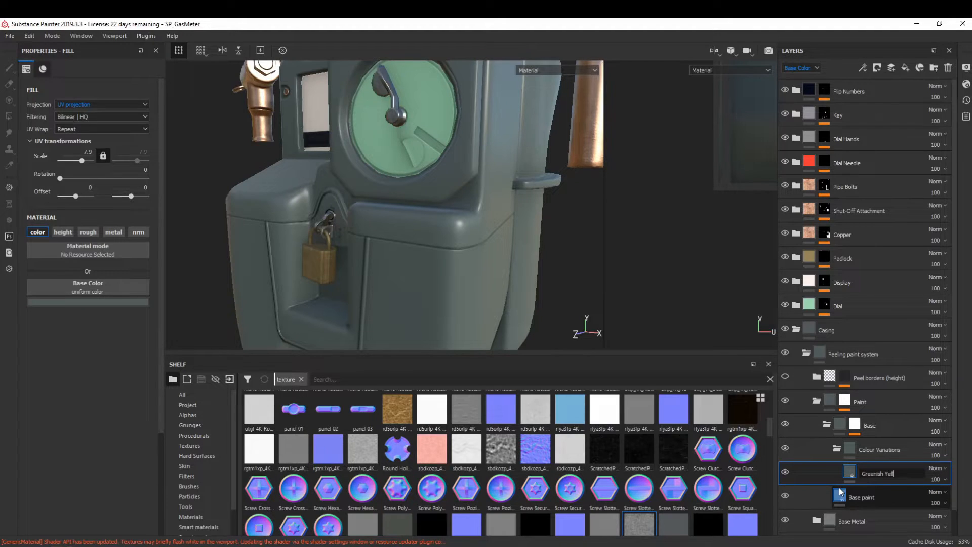
pyautogui.write('ow')
pyautogui.press('Return')
pyautogui.click(78, 303)
pyautogui.click(174, 376)
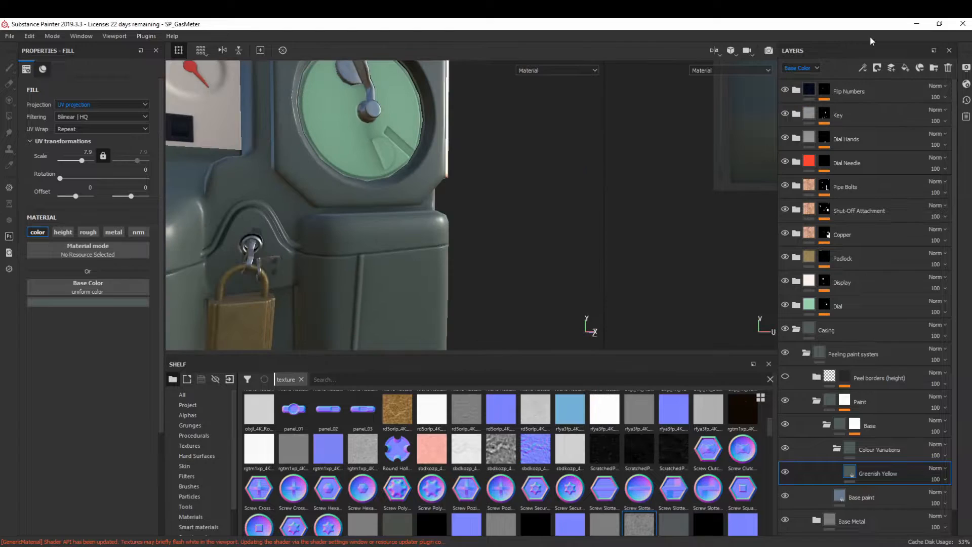
# - Add a black mask to the Greenish Yellow layer and drive it with a Dirt generator
pyautogui.click(877, 67)
pyautogui.click(864, 68)
pyautogui.click(878, 81)
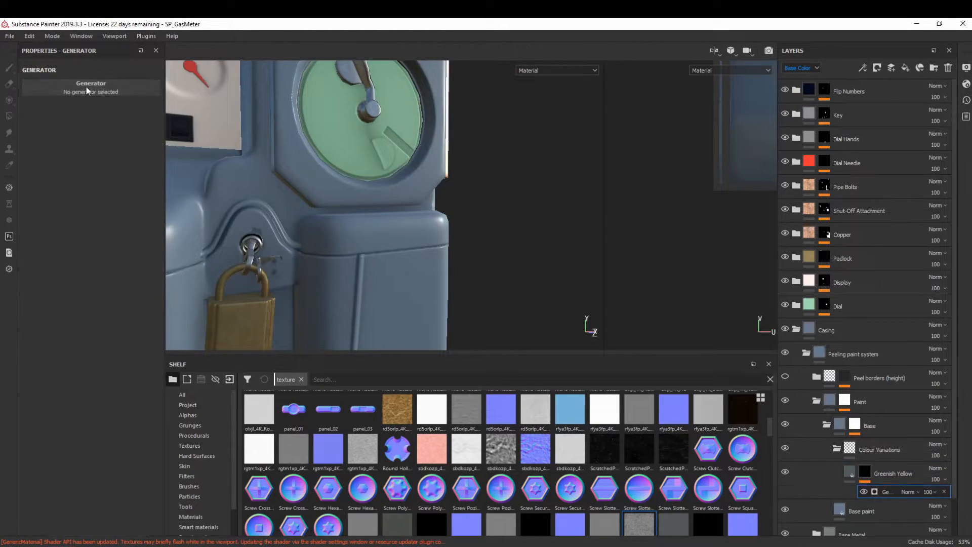
pyautogui.click(87, 88)
pyautogui.click(103, 148)
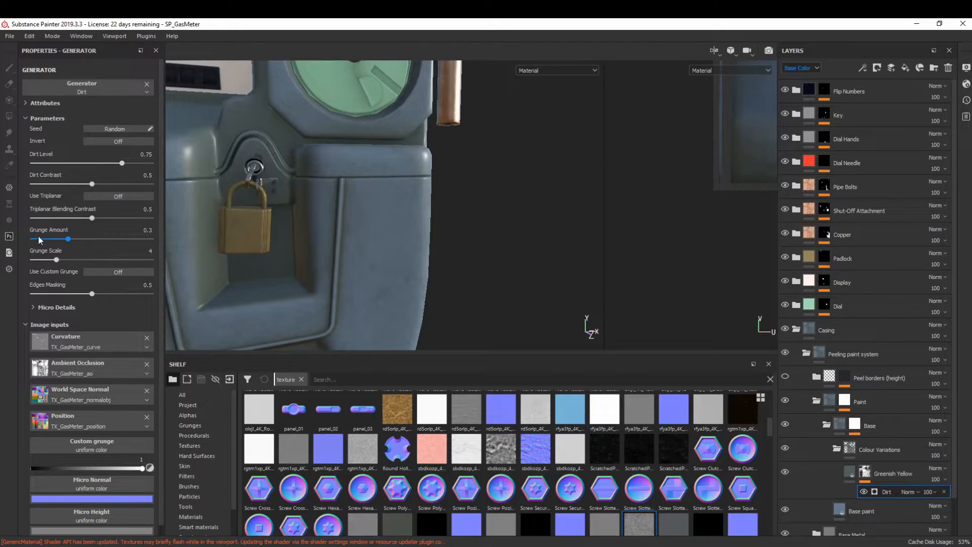
# - Set the Dirt level to 0.87, grunge amount to 0.2 and edges masking to 0.83, with the Greenish Yellow layer's opacity at 64
pyautogui.click(39, 237)
pyautogui.click(136, 163)
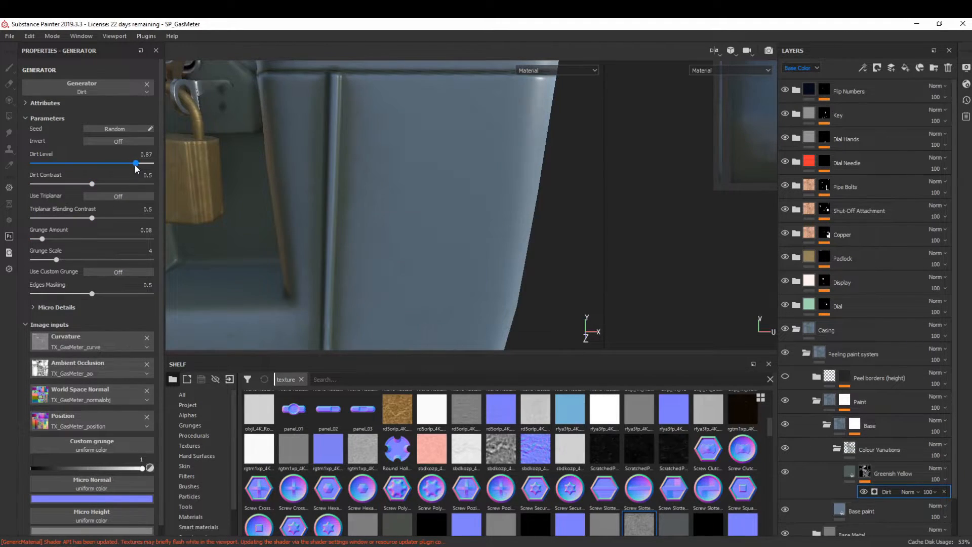
pyautogui.click(935, 479)
pyautogui.click(952, 499)
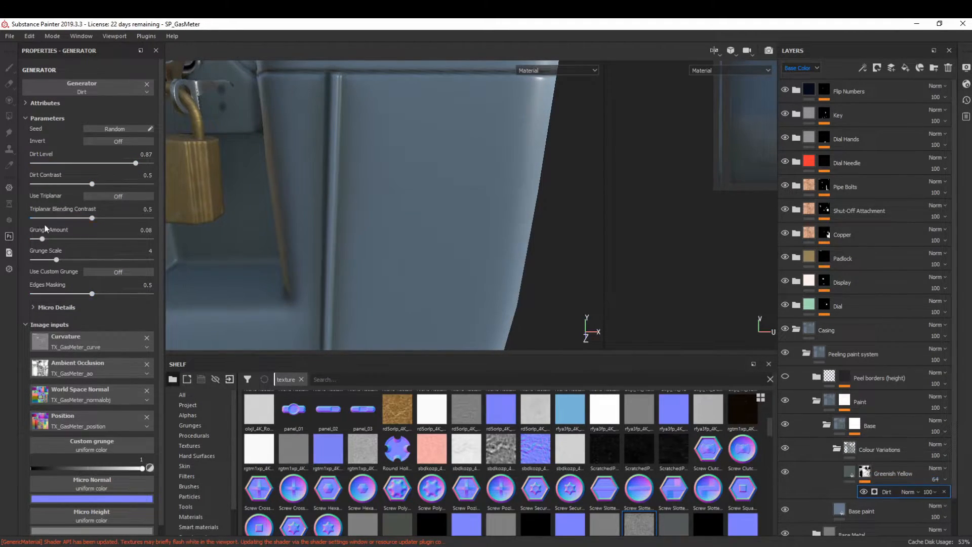
pyautogui.click(42, 238)
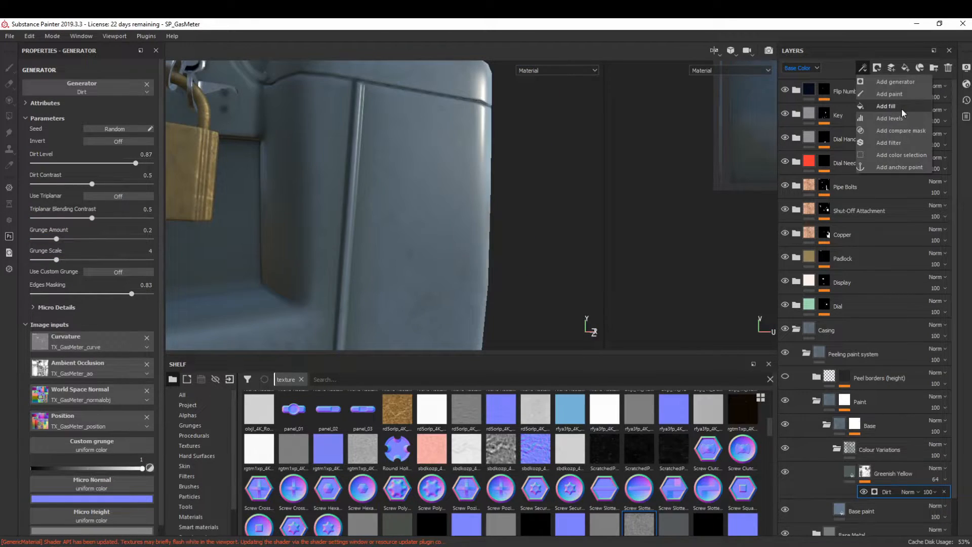
# - Add a Multiply fill with the Dirt 4 procedural to the mask, using tri-planar projection, balance 0.64 and contrast 0.48
pyautogui.click(899, 106)
pyautogui.click(908, 492)
pyautogui.click(912, 226)
pyautogui.click(194, 436)
pyautogui.moveTo(542, 493)
pyautogui.moveTo(541, 493); pyautogui.dragTo(88, 235)
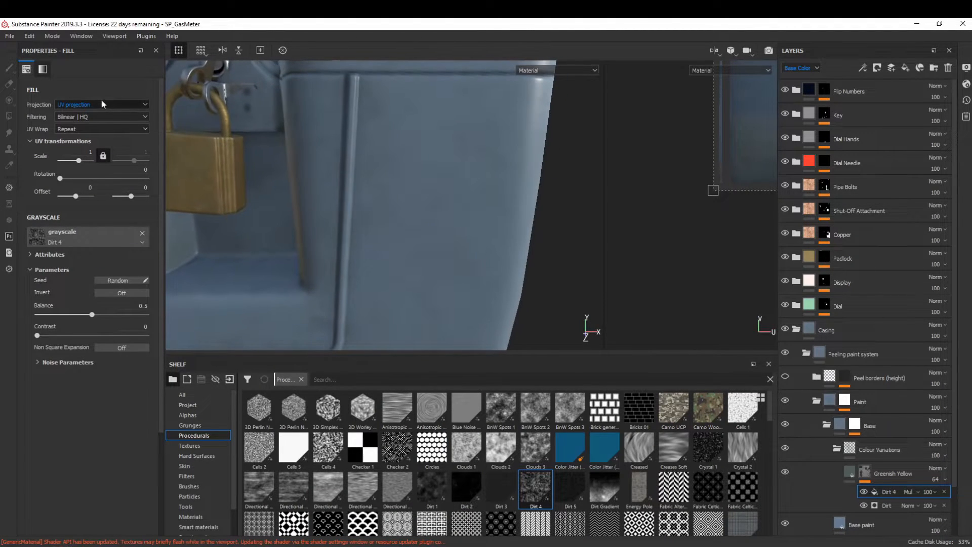
pyautogui.click(102, 101)
pyautogui.click(90, 117)
pyautogui.moveTo(94, 330); pyautogui.dragTo(110, 328)
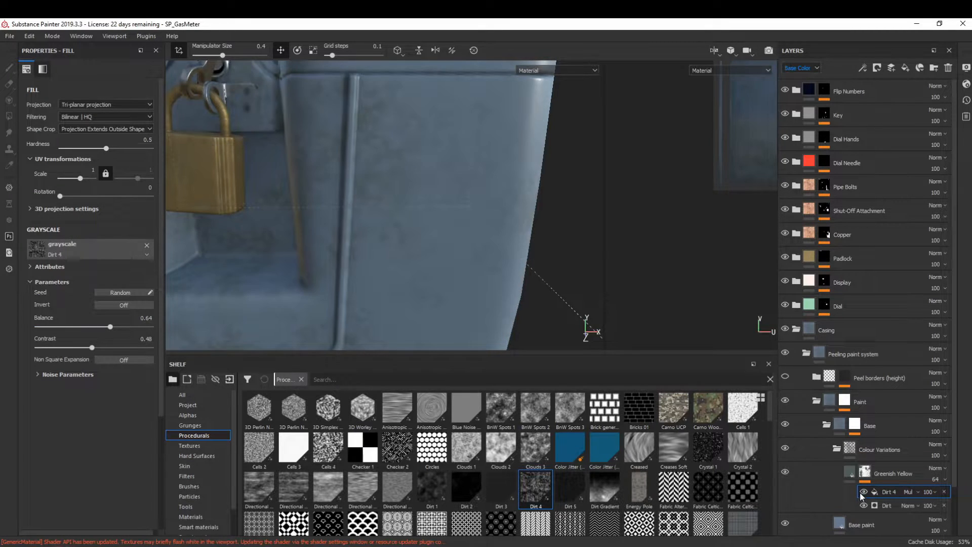
# - Try a different procedural texture in the Greenish Yellow mask fill and adjust its contrast
pyautogui.scroll(-5, 557, 481)
pyautogui.moveTo(569, 514); pyautogui.dragTo(65, 246)
pyautogui.click(106, 348)
pyautogui.moveTo(106, 348); pyautogui.dragTo(98, 348)
# - Replace the mask fill's texture with Grunge Map 008 at balance 0.19 and set its scale to 3
pyautogui.scroll(-3, 430, 486)
pyautogui.scroll(-6, 296, 293)
pyautogui.moveTo(431, 429); pyautogui.dragTo(82, 250)
pyautogui.moveTo(118, 326); pyautogui.dragTo(43, 324)
pyautogui.keyDown('alt'); pyautogui.moveTo(386, 248); pyautogui.dragTo(449, 265); pyautogui.keyUp('alt')
pyautogui.scroll(3, 463, 222)
pyautogui.moveTo(80, 178); pyautogui.dragTo(82, 178)
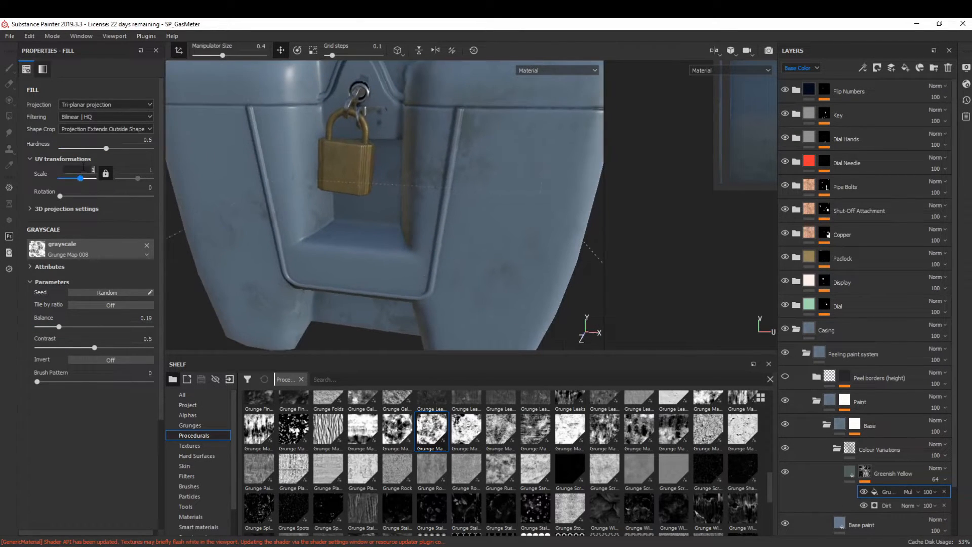
# - Try Grunge Marble Shapes in the mask fill, and settle on Grunge Map 013 with balance 0.37 and contrast 0.49
pyautogui.moveTo(707, 433); pyautogui.dragTo(86, 248)
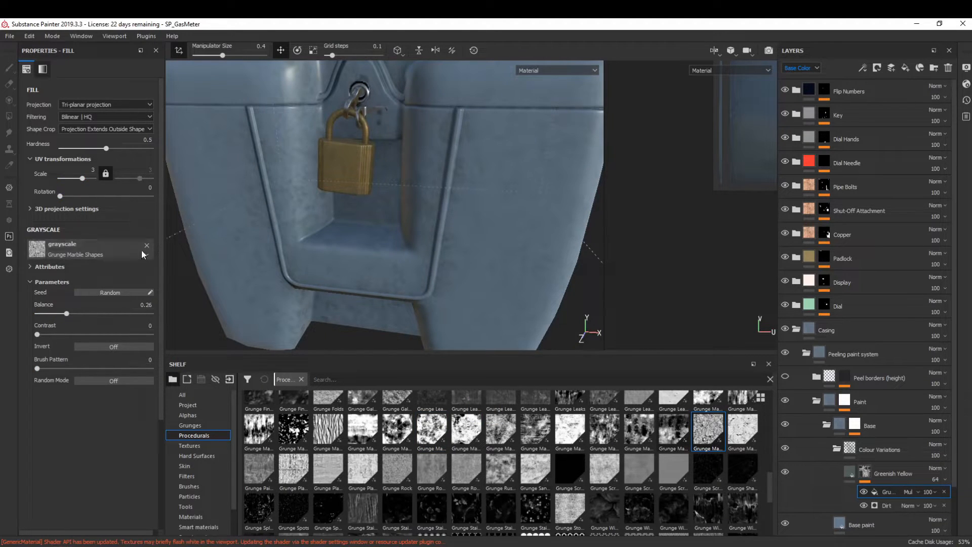
pyautogui.click(886, 505)
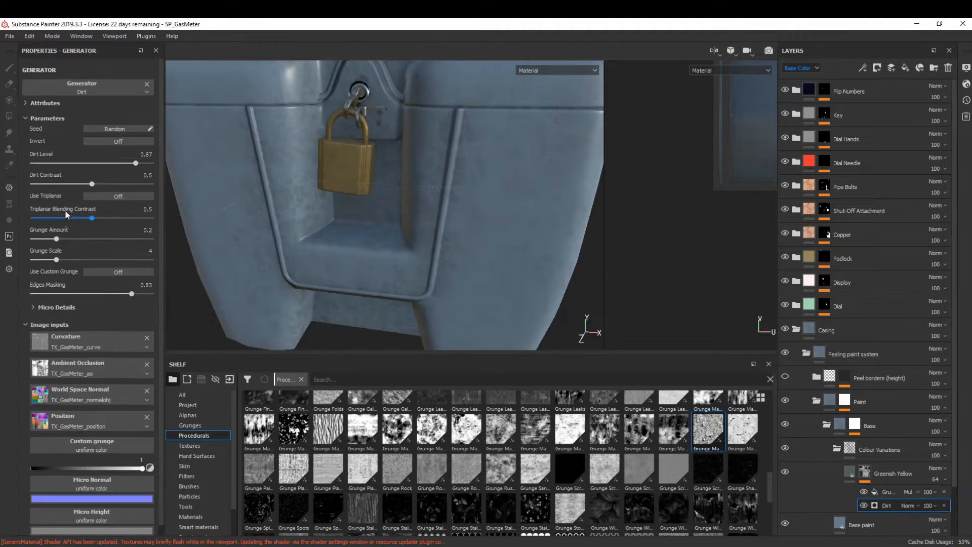
pyautogui.click(886, 491)
pyautogui.moveTo(604, 430); pyautogui.dragTo(80, 249)
pyautogui.moveTo(74, 348); pyautogui.dragTo(80, 348)
pyautogui.click(79, 326)
# - Enable the roughness channel on the Greenish Yellow layer and set its roughness to 0.4227
pyautogui.click(850, 472)
pyautogui.keyDown('alt'); pyautogui.moveTo(364, 256); pyautogui.dragTo(485, 256); pyautogui.keyUp('alt')
pyautogui.click(87, 232)
pyautogui.moveTo(76, 347)
pyautogui.mouseDown()
pyautogui.moveTo(66, 347)
pyautogui.moveTo(75, 348)
pyautogui.mouseUp()
pyautogui.keyDown('alt'); pyautogui.moveTo(455, 217); pyautogui.dragTo(375, 218); pyautogui.keyUp('alt')
pyautogui.scroll(-4, 397, 139)
pyautogui.scroll(3, 397, 139)
# - Duplicate the Greenish Yellow layer and recolour the copy to a light grey-blue
pyautogui.hotkey('ctrl', 'd')
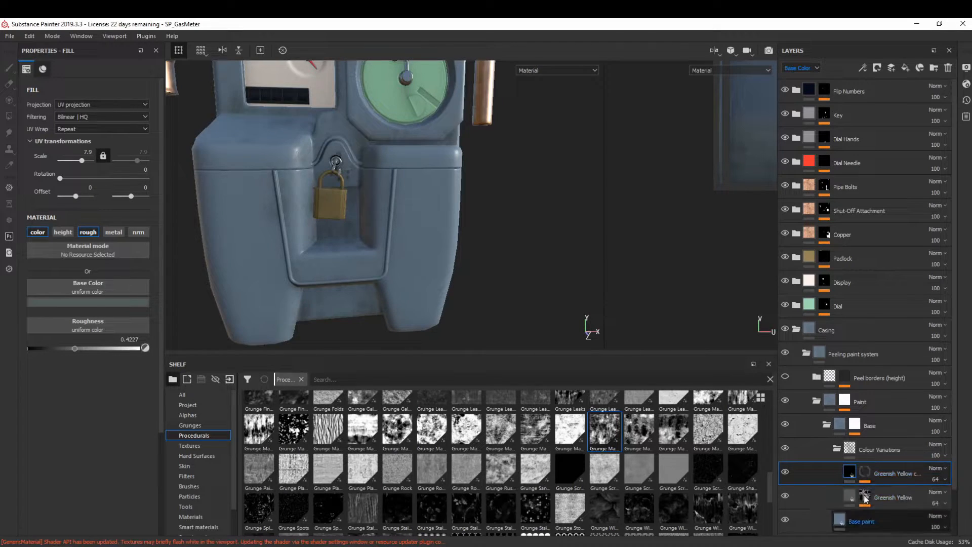
pyautogui.click(134, 302)
pyautogui.click(189, 261)
pyautogui.moveTo(123, 362); pyautogui.dragTo(118, 344)
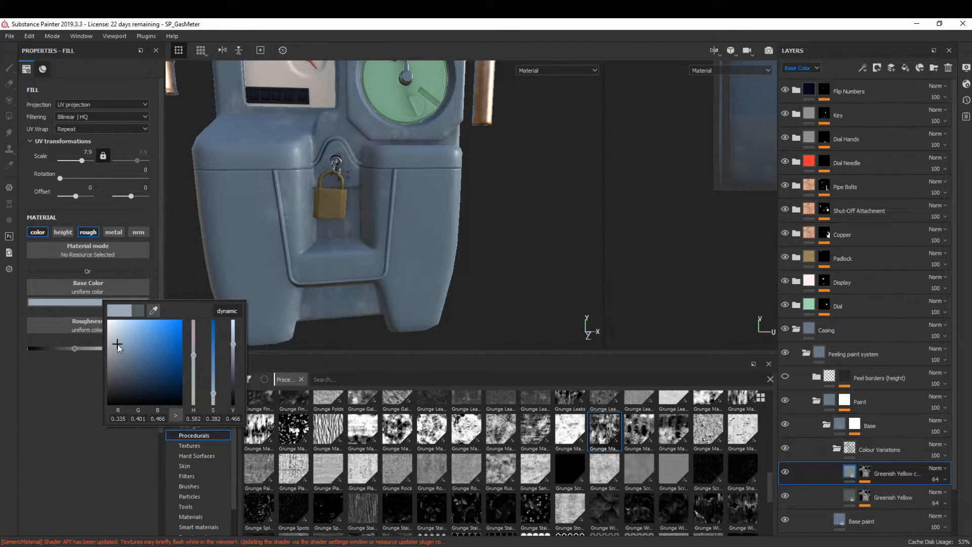
# - Try the light copy's Dirt generator inverted, with triplanar on and a grunge amount of 0.32, hiding its grunge fill to judge it
pyautogui.click(848, 468)
pyautogui.click(867, 455)
pyautogui.click(862, 470)
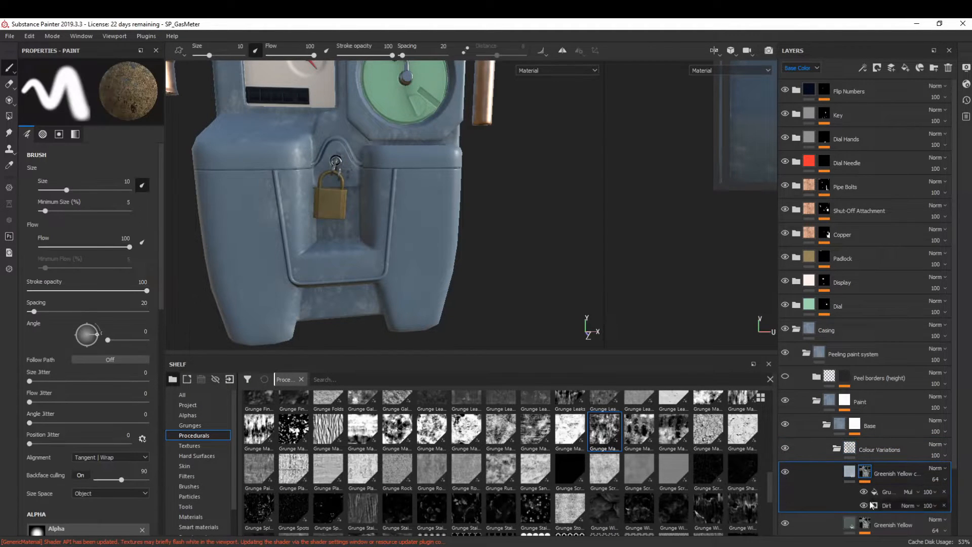
pyautogui.click(888, 506)
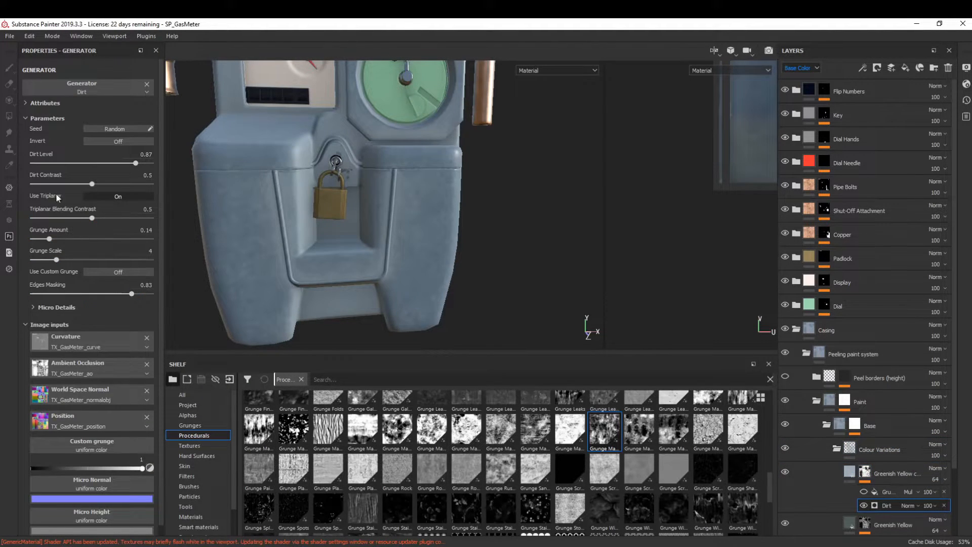
pyautogui.click(105, 141)
pyautogui.moveTo(53, 240)
pyautogui.mouseDown()
pyautogui.moveTo(87, 241)
pyautogui.moveTo(71, 238)
pyautogui.mouseUp()
pyautogui.keyDown('alt'); pyautogui.moveTo(234, 249); pyautogui.dragTo(198, 268); pyautogui.keyUp('alt')
pyautogui.keyDown('alt'); pyautogui.moveTo(430, 278); pyautogui.dragTo(458, 284); pyautogui.keyUp('alt')
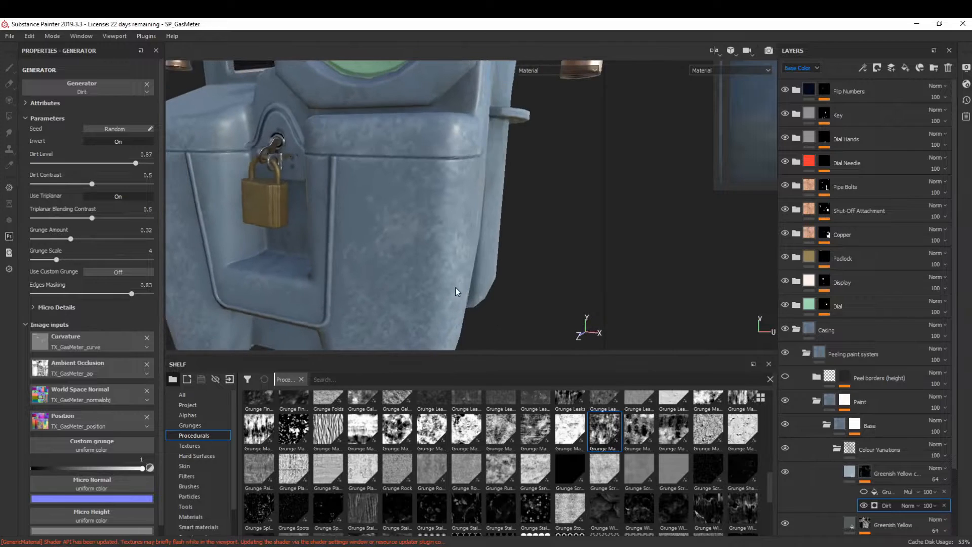
# - Replace the texture in the light copy's mask fill with Grunge Concrete Old at contrast 0.63 and balance 0.26
pyautogui.click(883, 491)
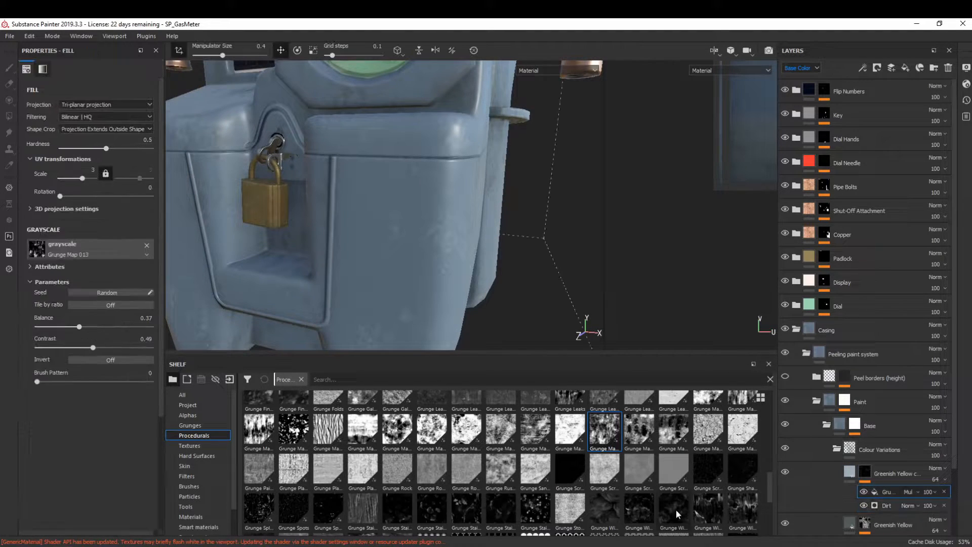
pyautogui.scroll(-3, 290, 476)
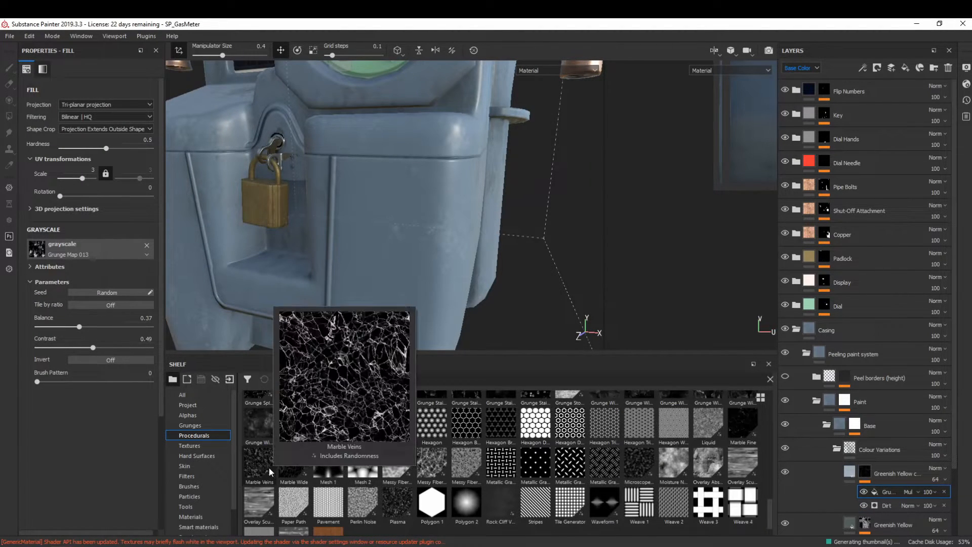
pyautogui.scroll(5, 269, 466)
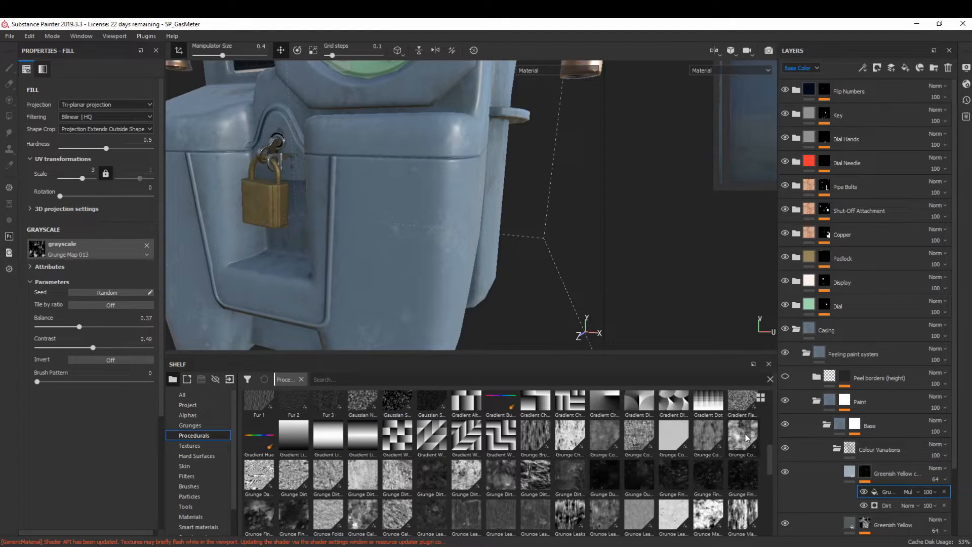
pyautogui.moveTo(743, 436); pyautogui.dragTo(97, 246)
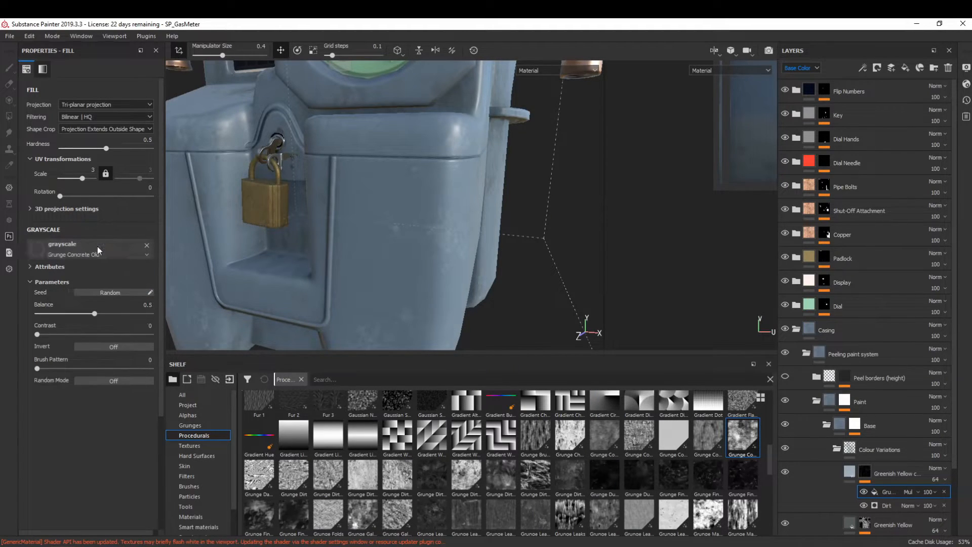
pyautogui.click(108, 332)
pyautogui.moveTo(80, 313)
pyautogui.mouseDown()
pyautogui.moveTo(53, 312)
pyautogui.moveTo(139, 314)
pyautogui.moveTo(71, 318)
pyautogui.mouseUp()
pyautogui.scroll(-3, 324, 222)
pyautogui.keyDown('alt'); pyautogui.moveTo(324, 243); pyautogui.dragTo(463, 314); pyautogui.keyUp('alt')
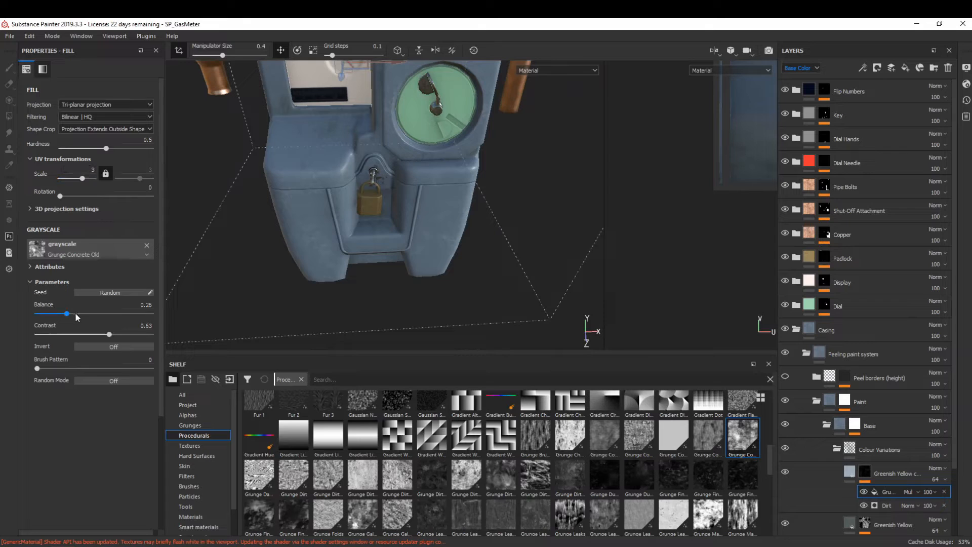
# - Switch the light copy's mask generator from Dirt to Curvature
pyautogui.click(886, 506)
pyautogui.click(89, 90)
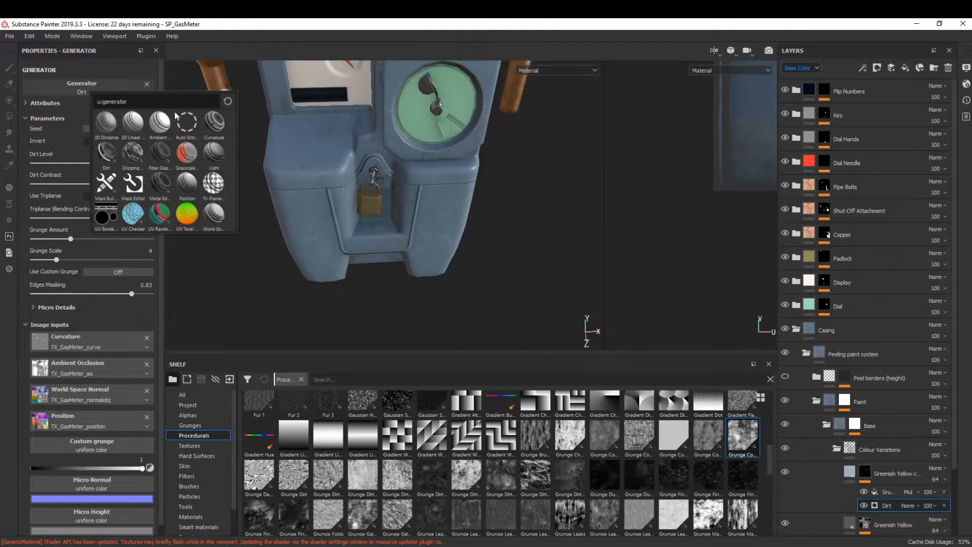
pyautogui.click(221, 130)
pyautogui.keyDown('alt'); pyautogui.moveTo(427, 245); pyautogui.dragTo(322, 238); pyautogui.keyUp('alt')
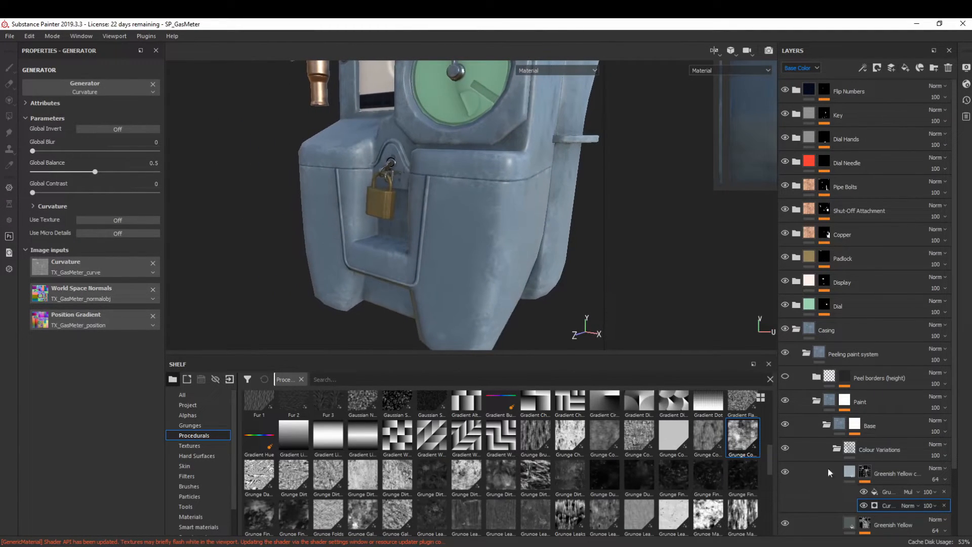
# - Lower the concrete grunge fill's balance to about 0.17 and set the light copy's layer opacity to 47
pyautogui.click(887, 492)
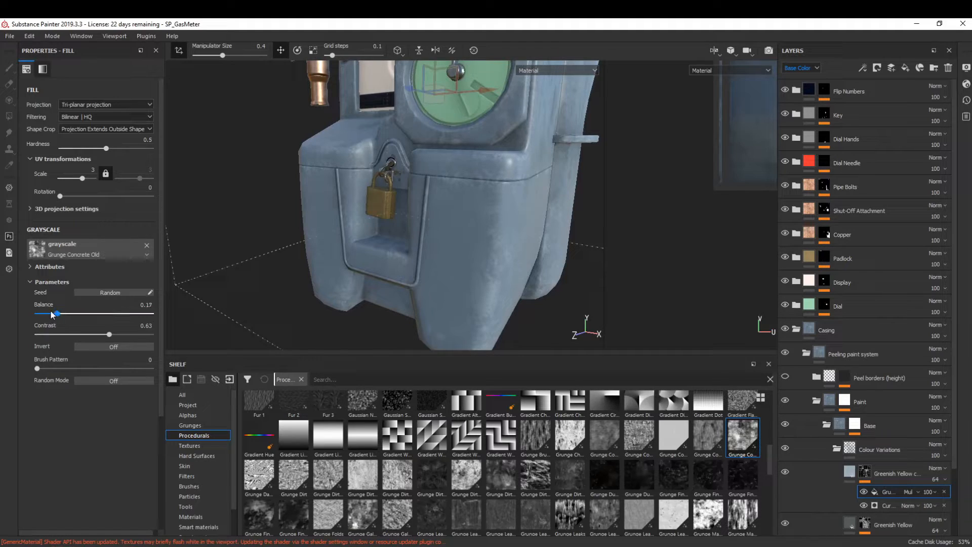
pyautogui.keyDown('alt'); pyautogui.moveTo(369, 265); pyautogui.dragTo(460, 245); pyautogui.keyUp('alt')
pyautogui.keyDown('alt'); pyautogui.moveTo(460, 245); pyautogui.dragTo(440, 238, button='right'); pyautogui.keyUp('alt')
pyautogui.click(935, 479)
pyautogui.click(931, 497)
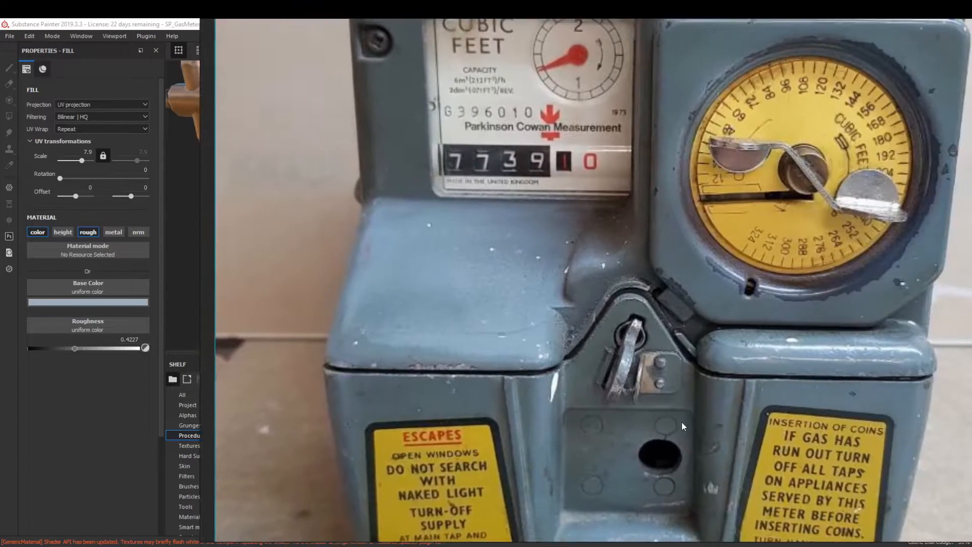
# - Examine the gas meter reference photos for paint tints, grime and wear around the lock recess and casing edges
pyautogui.moveTo(681, 421); pyautogui.dragTo(539, 397, button='middle')
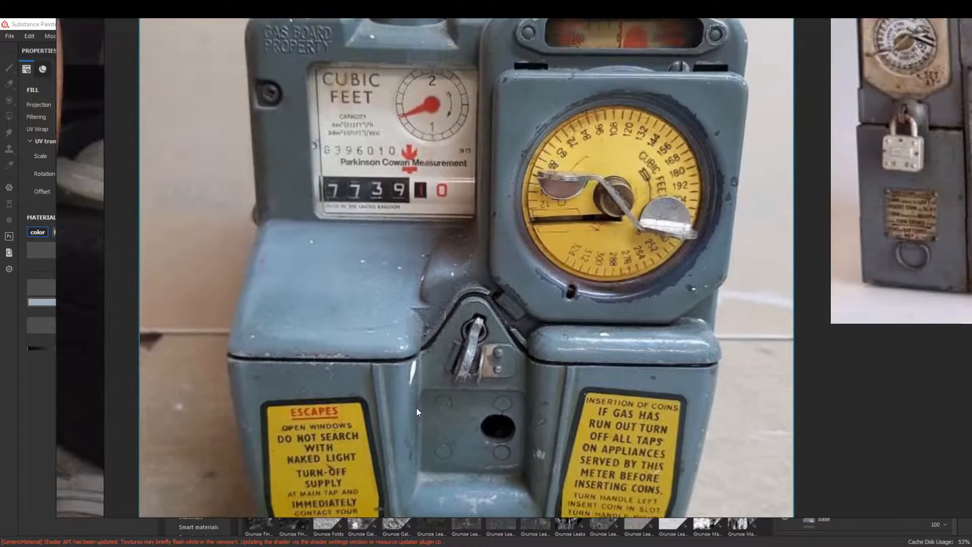
pyautogui.scroll(5, 394, 422)
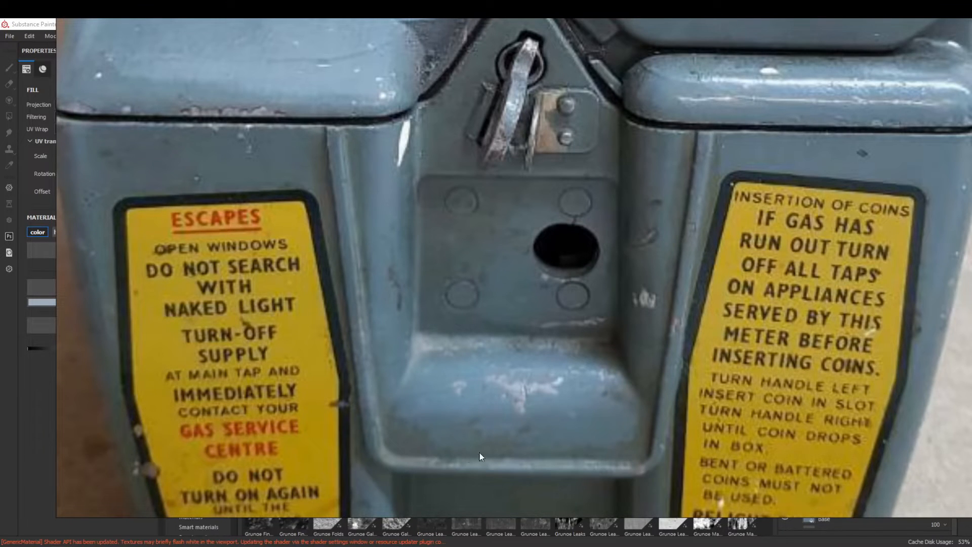
pyautogui.moveTo(488, 422); pyautogui.dragTo(439, 412, button='right')
pyautogui.moveTo(623, 287); pyautogui.dragTo(526, 338, button='middle')
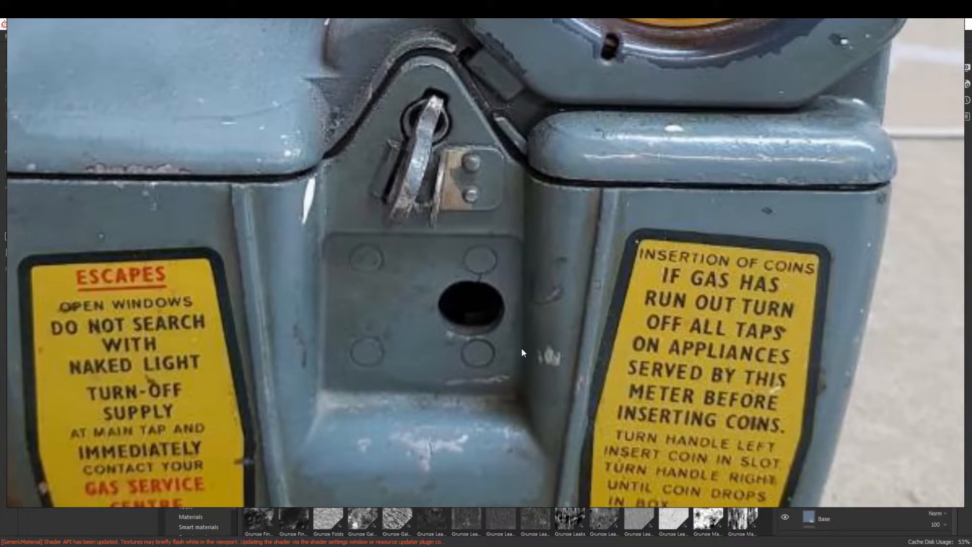
pyautogui.scroll(-1, 525, 375)
pyautogui.moveTo(525, 374); pyautogui.dragTo(696, 364, button='middle')
pyautogui.moveTo(152, 354); pyautogui.dragTo(558, 354, button='middle')
pyautogui.scroll(-2, 490, 324)
pyautogui.scroll(-1, 279, 363)
pyautogui.moveTo(280, 363); pyautogui.dragTo(325, 306, button='middle')
pyautogui.moveTo(198, 278); pyautogui.dragTo(214, 256, button='middle')
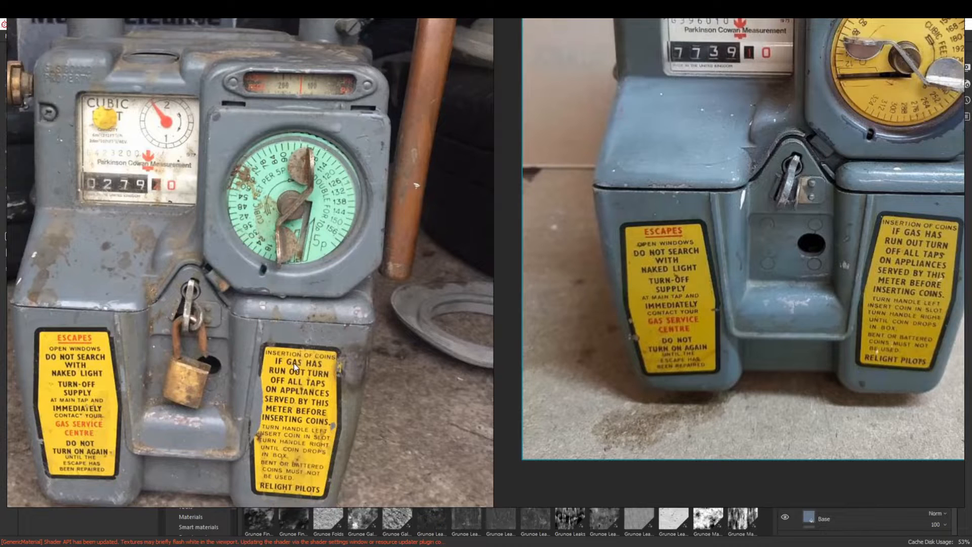
pyautogui.moveTo(279, 365); pyautogui.dragTo(971, 379, button='right')
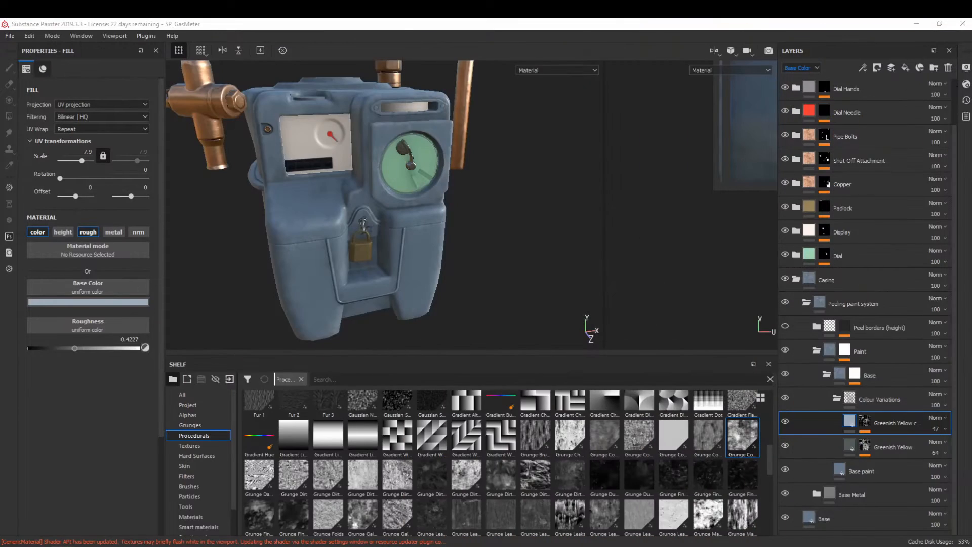
# - Duplicate the Greenish Yellow layer again, recolour the new copy to a brownish grey and select its mask
pyautogui.click(886, 447)
pyautogui.hotkey('ctrl', 'd')
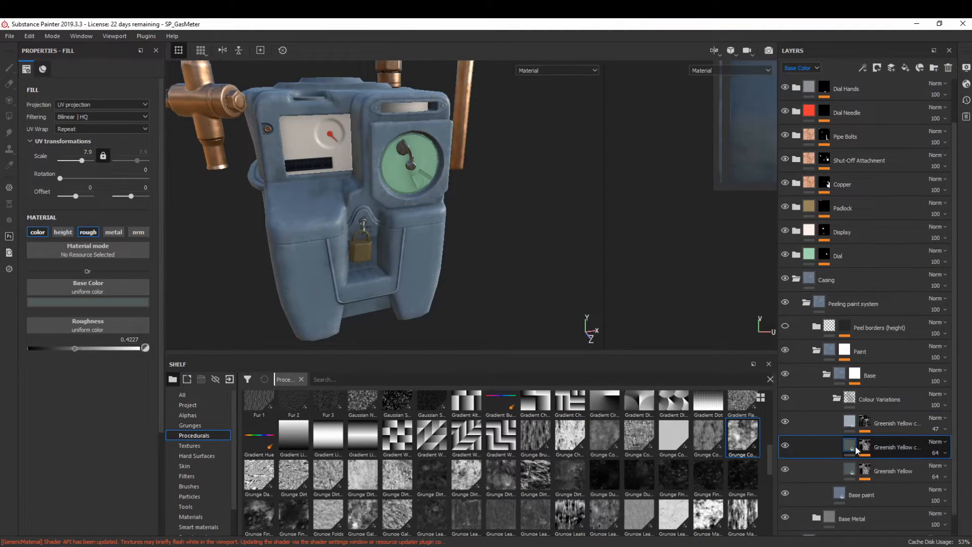
pyautogui.click(81, 301)
pyautogui.click(130, 310)
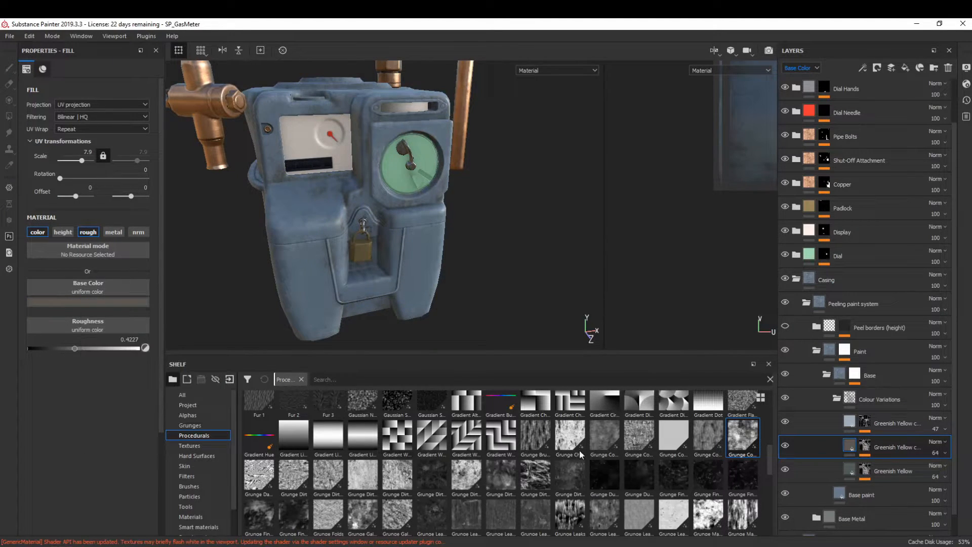
pyautogui.click(865, 446)
pyautogui.click(943, 479)
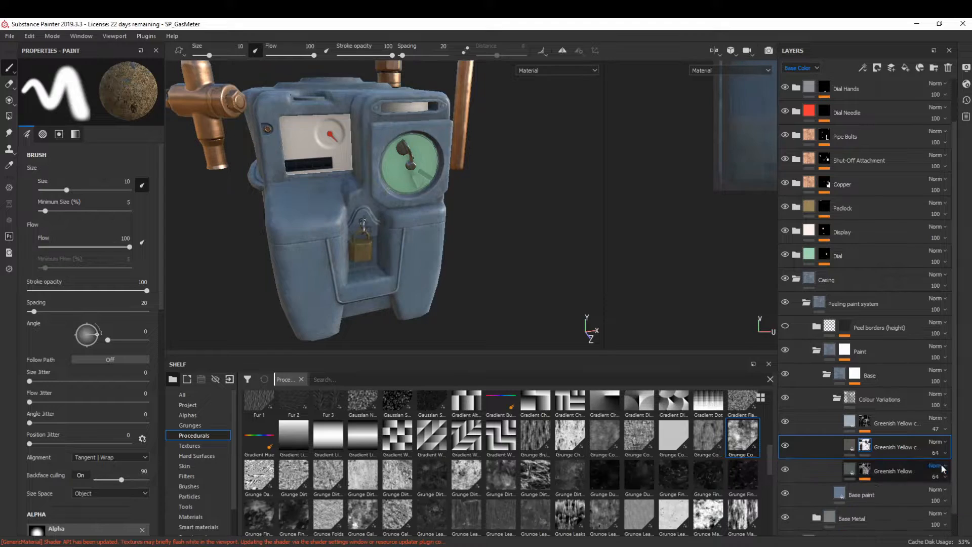
# - Replace the brownish grey copy's mask with a black mask and add a fill to it using Grunge Map 002
pyautogui.click(876, 68)
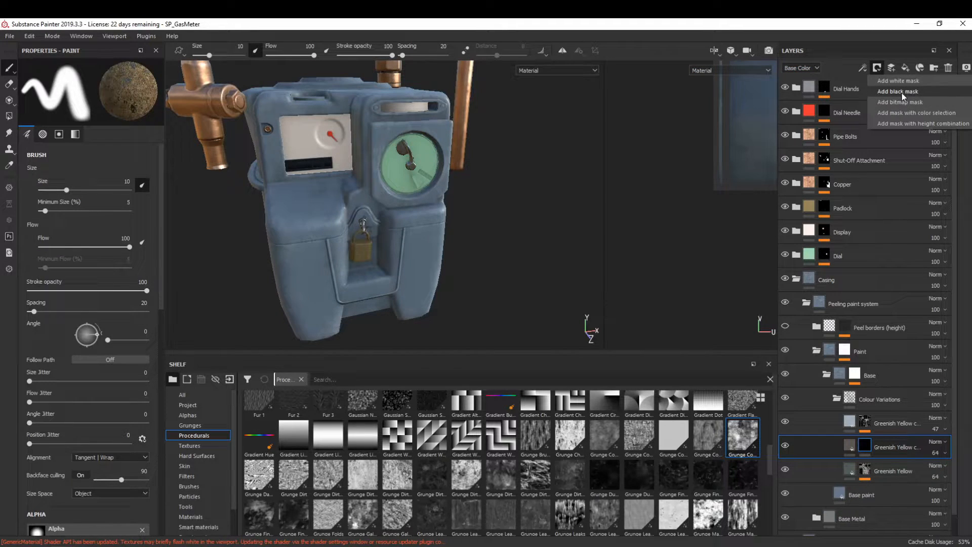
pyautogui.click(898, 91)
pyautogui.click(862, 67)
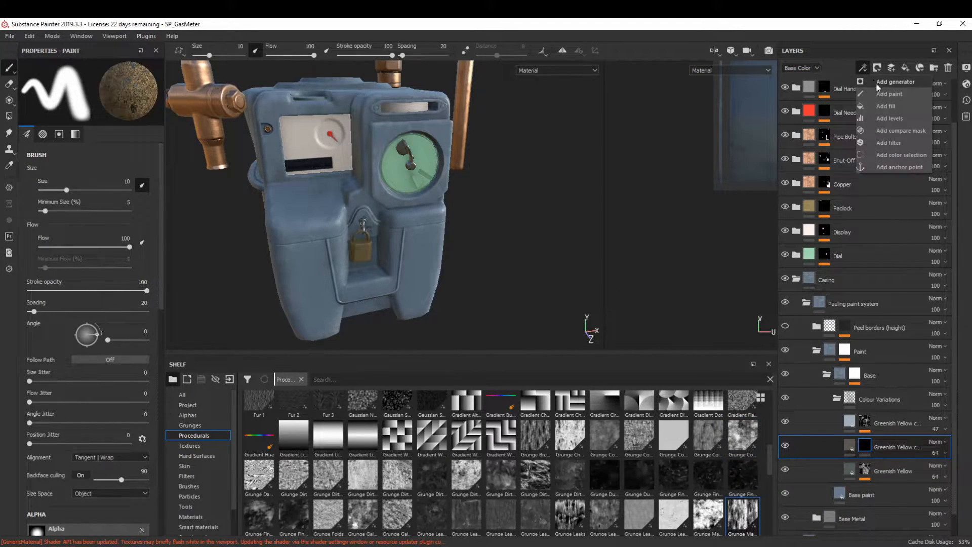
pyautogui.click(886, 104)
pyautogui.moveTo(748, 516); pyautogui.dragTo(100, 234)
pyautogui.scroll(3, 421, 304)
pyautogui.keyDown('alt'); pyautogui.moveTo(423, 329); pyautogui.dragTo(400, 317); pyautogui.keyUp('alt')
pyautogui.keyDown('alt'); pyautogui.moveTo(400, 317); pyautogui.dragTo(395, 207, button='middle'); pyautogui.keyUp('alt')
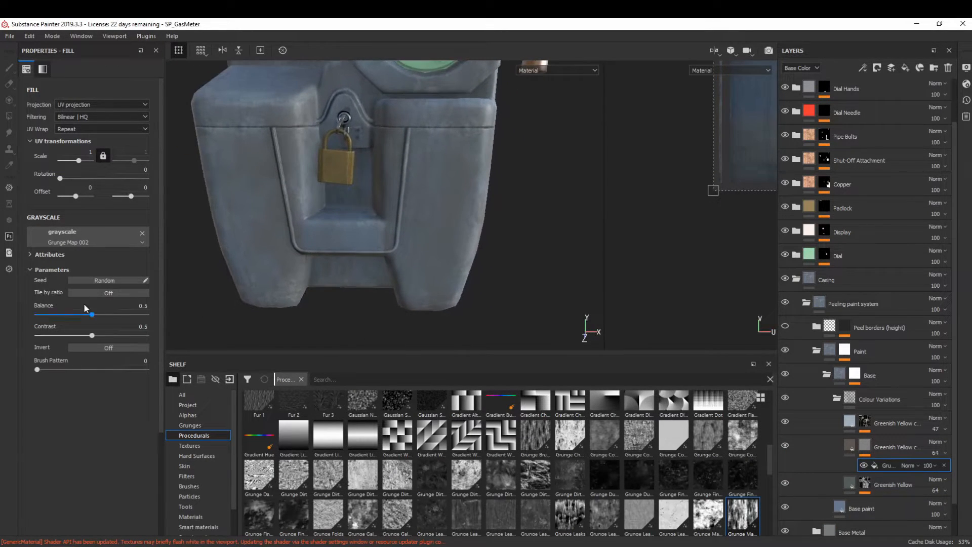
# - Set the Grunge Map 002 fill to tri-planar projection with balance 0.34 and scale 2
pyautogui.click(81, 103)
pyautogui.click(74, 120)
pyautogui.moveTo(94, 326)
pyautogui.mouseDown()
pyautogui.moveTo(49, 323)
pyautogui.moveTo(92, 329)
pyautogui.moveTo(76, 327)
pyautogui.mouseUp()
pyautogui.click(92, 171)
pyautogui.write('2')
pyautogui.press('Return')
# - Lower the brownish grey copy's layer opacity to 30
pyautogui.click(936, 453)
pyautogui.moveTo(932, 470); pyautogui.dragTo(937, 472)
pyautogui.keyDown('alt'); pyautogui.moveTo(448, 321); pyautogui.dragTo(539, 285); pyautogui.keyUp('alt')
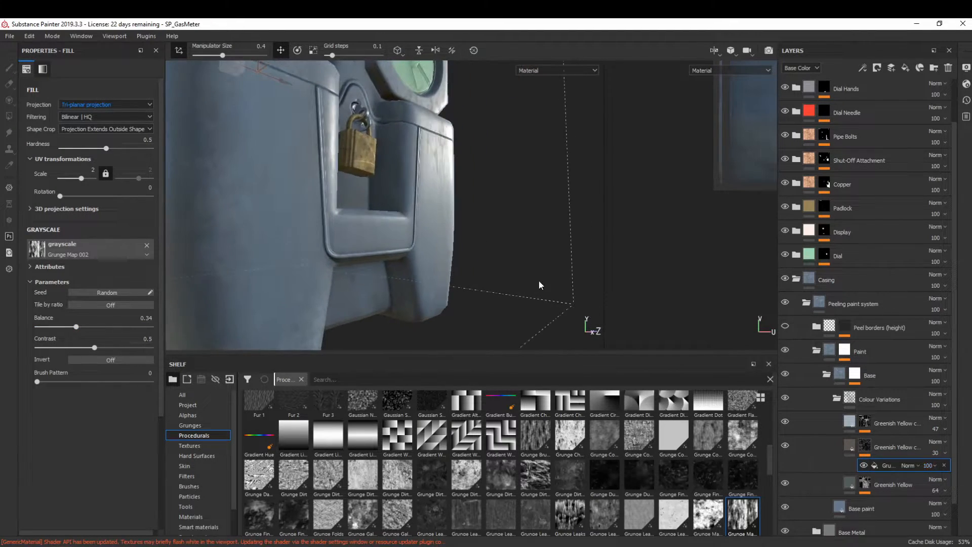
pyautogui.click(828, 441)
pyautogui.moveTo(81, 345); pyautogui.dragTo(77, 350)
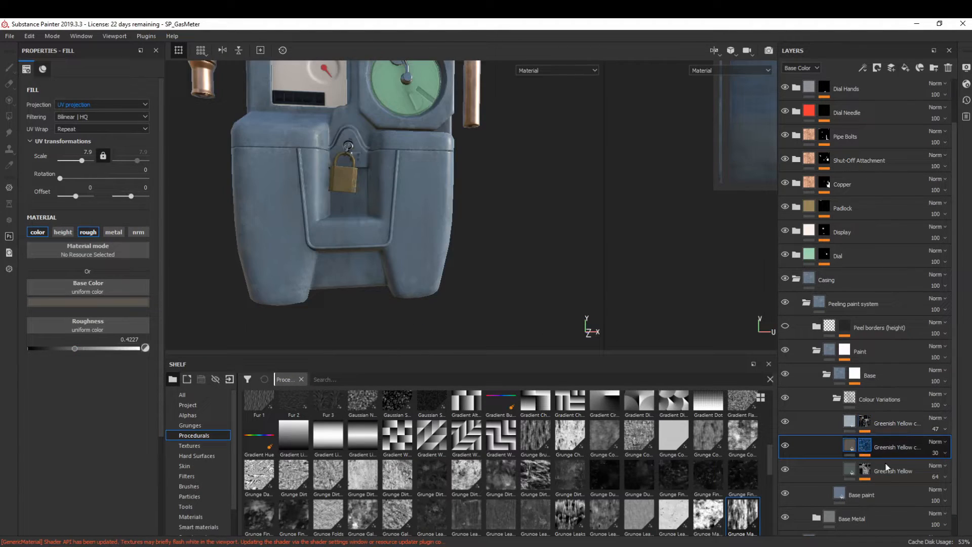
# - Add Levels with the input black point at about 0.17 and a Sharpen filter to the brownish grey copy's mask
pyautogui.click(887, 464)
pyautogui.click(862, 67)
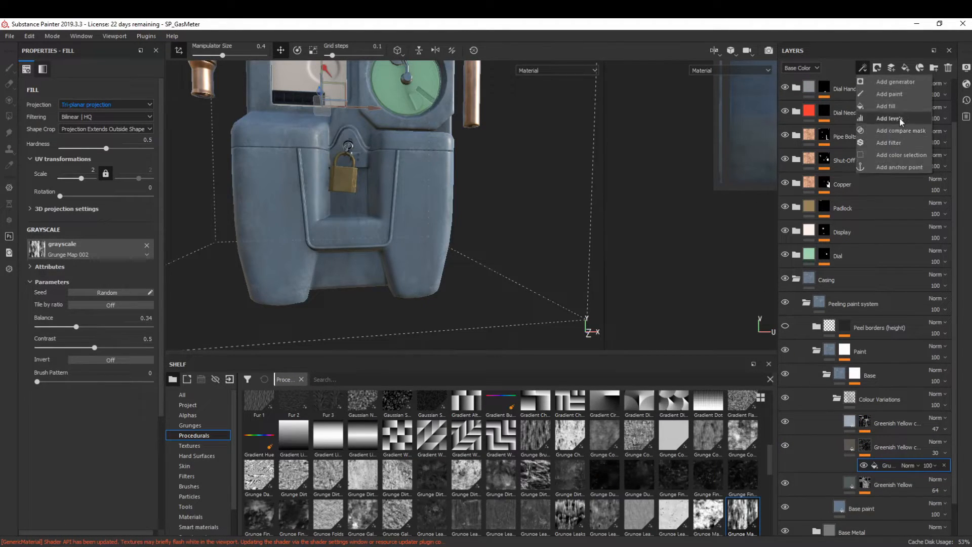
pyautogui.click(896, 118)
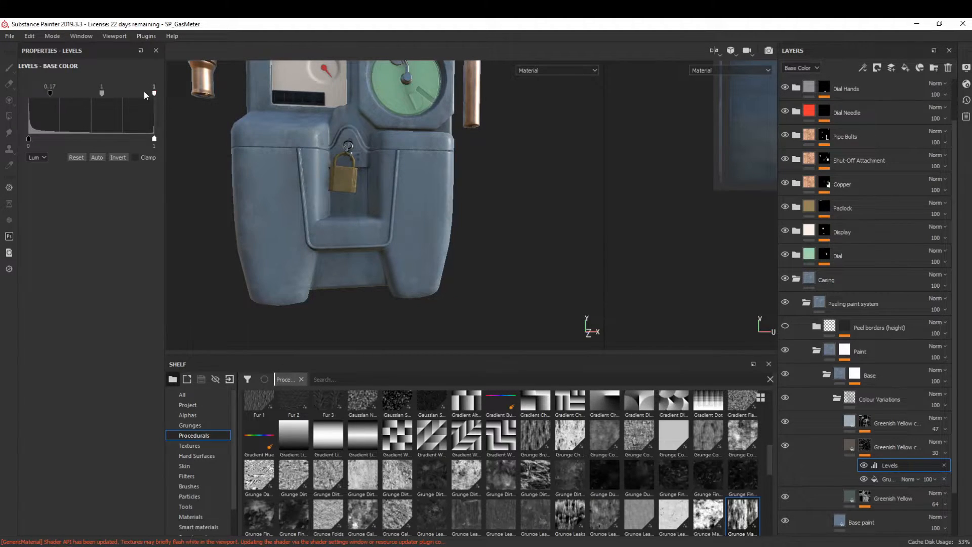
pyautogui.click(862, 67)
pyautogui.click(890, 131)
pyautogui.keyDown('alt'); pyautogui.moveTo(372, 188); pyautogui.dragTo(371, 228, button='right'); pyautogui.keyUp('alt')
pyautogui.keyDown('alt'); pyautogui.moveTo(372, 228); pyautogui.dragTo(327, 258); pyautogui.keyUp('alt')
pyautogui.keyDown('alt'); pyautogui.moveTo(327, 258); pyautogui.dragTo(363, 234, button='right'); pyautogui.keyUp('alt')
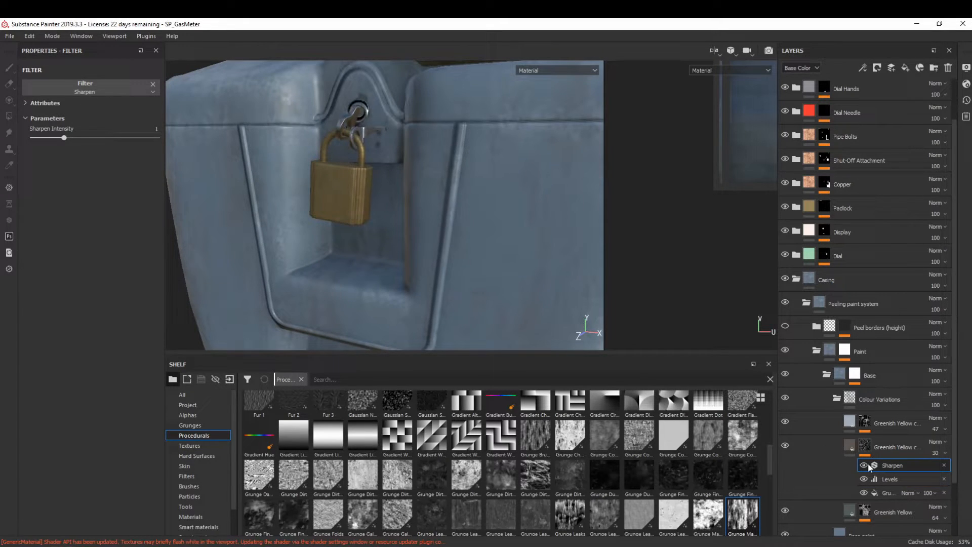
# - Set the Grunge Map 002 fill's contrast to 0.58 and its balance to 0.29
pyautogui.click(896, 493)
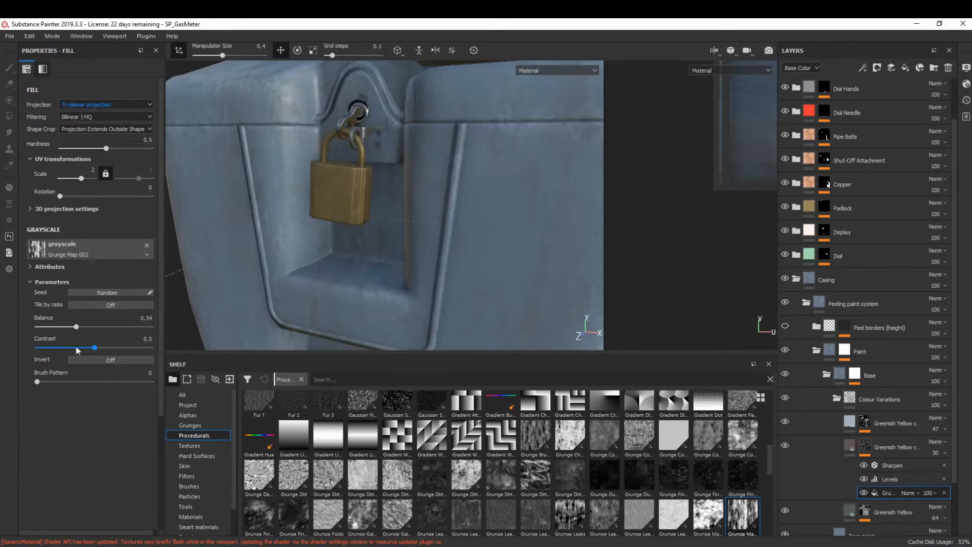
pyautogui.moveTo(72, 326); pyautogui.dragTo(70, 326)
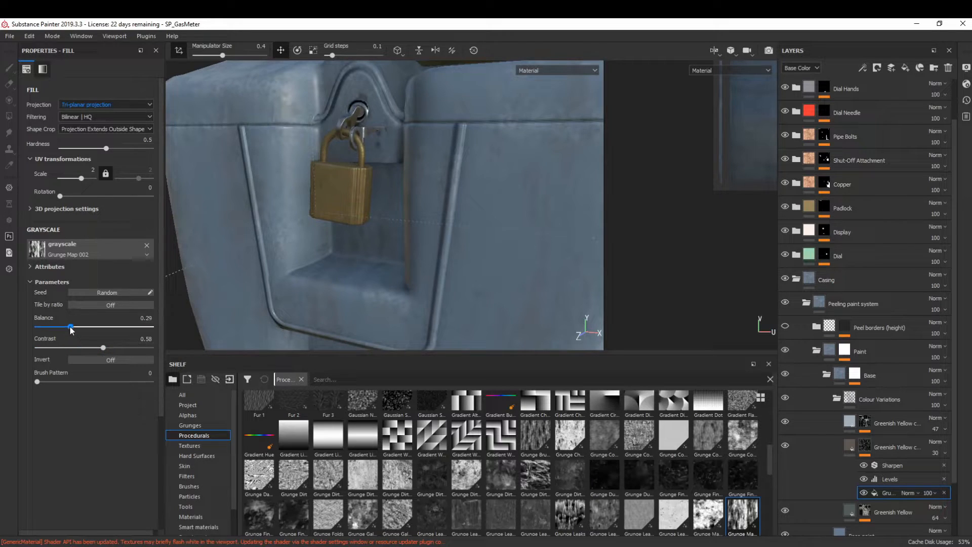
pyautogui.scroll(-4, 308, 243)
pyautogui.keyDown('alt'); pyautogui.moveTo(329, 228); pyautogui.dragTo(329, 192); pyautogui.keyUp('alt')
# - Add a second fill above Grunge Map 002 in the mask, blended as Multiply and using Grunge Map 001
pyautogui.click(863, 67)
pyautogui.click(901, 113)
pyautogui.click(908, 493)
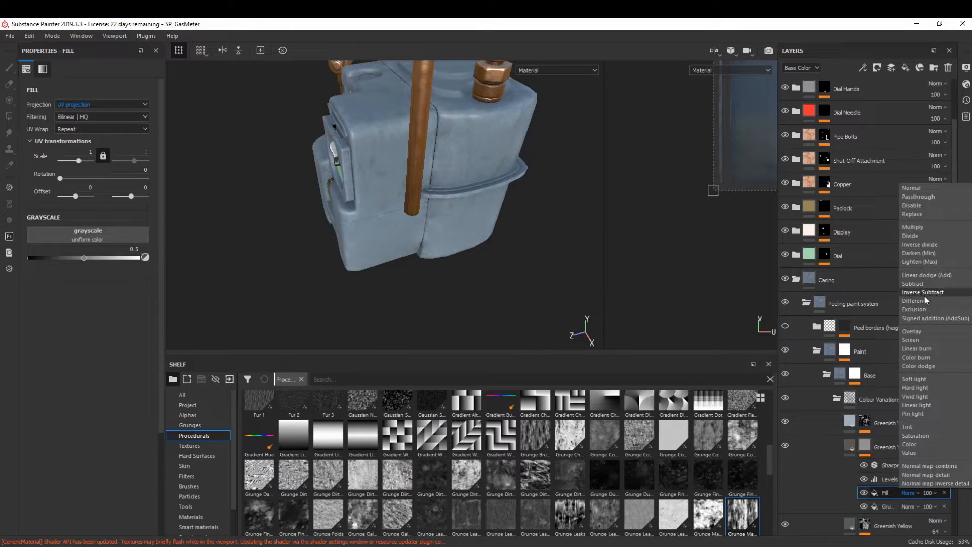
pyautogui.click(921, 226)
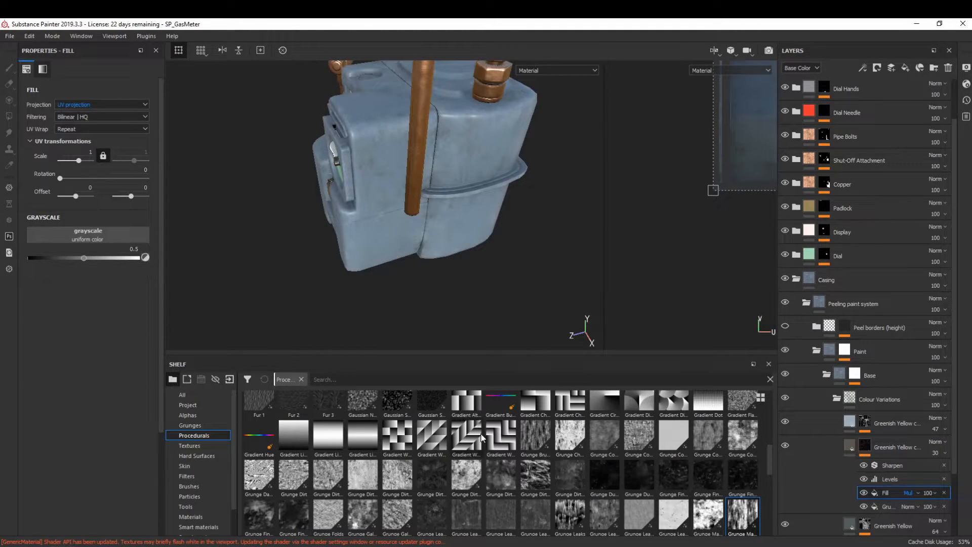
pyautogui.moveTo(708, 516); pyautogui.dragTo(119, 236)
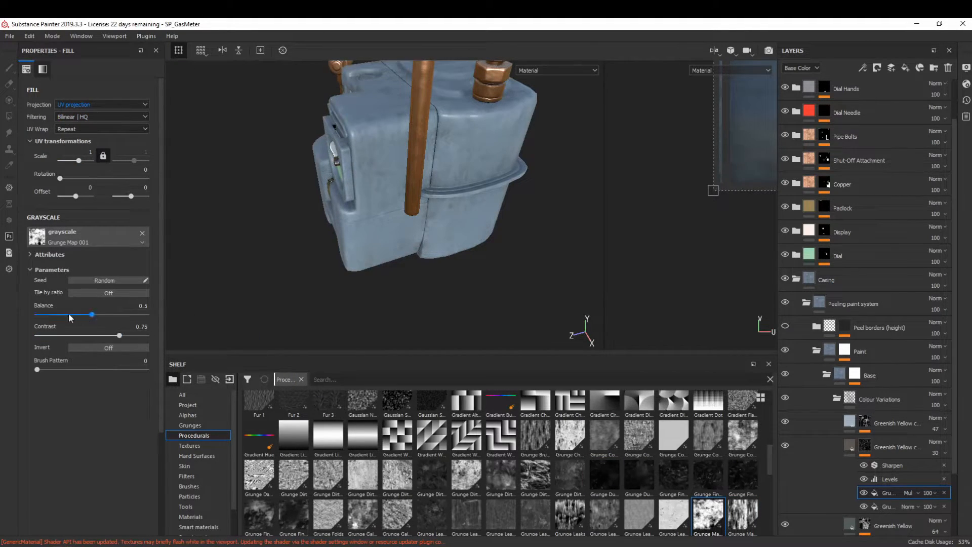
# - Set the Grunge Map 001 fill to tri-planar projection and lower its contrast to 0.16
pyautogui.click(102, 104)
pyautogui.click(90, 119)
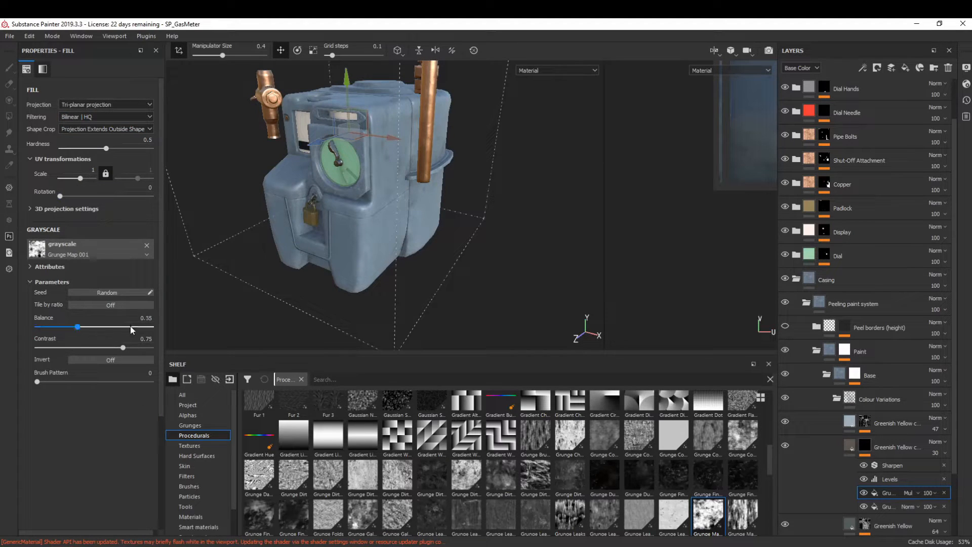
pyautogui.moveTo(85, 332); pyautogui.dragTo(71, 331)
pyautogui.keyDown('alt'); pyautogui.moveTo(355, 269); pyautogui.dragTo(291, 264); pyautogui.keyUp('alt')
pyautogui.keyDown('alt'); pyautogui.moveTo(291, 265); pyautogui.dragTo(211, 317, button='right'); pyautogui.keyUp('alt')
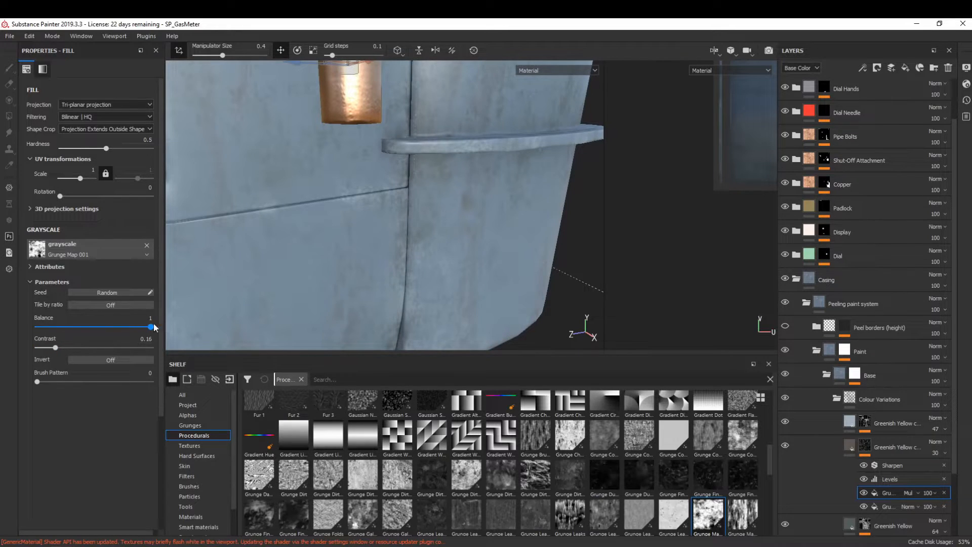
# - Move the Grunge Map 001 fill above Levels in the mask stack and set its balance to 0.44
pyautogui.moveTo(891, 493); pyautogui.dragTo(896, 477)
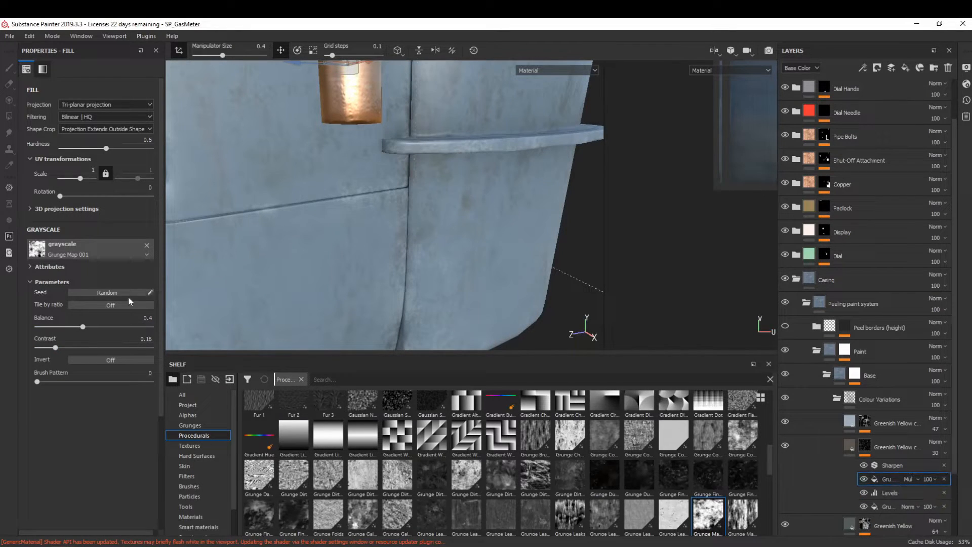
pyautogui.click(44, 328)
pyautogui.moveTo(44, 330); pyautogui.dragTo(62, 327)
pyautogui.press('f')
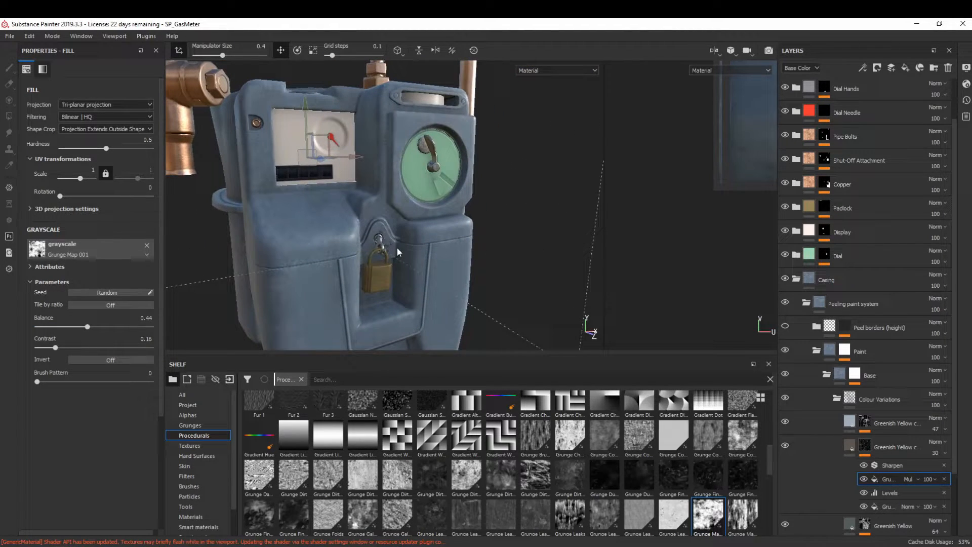
# - Collapse the Colour Variations folder and save the project
pyautogui.click(837, 398)
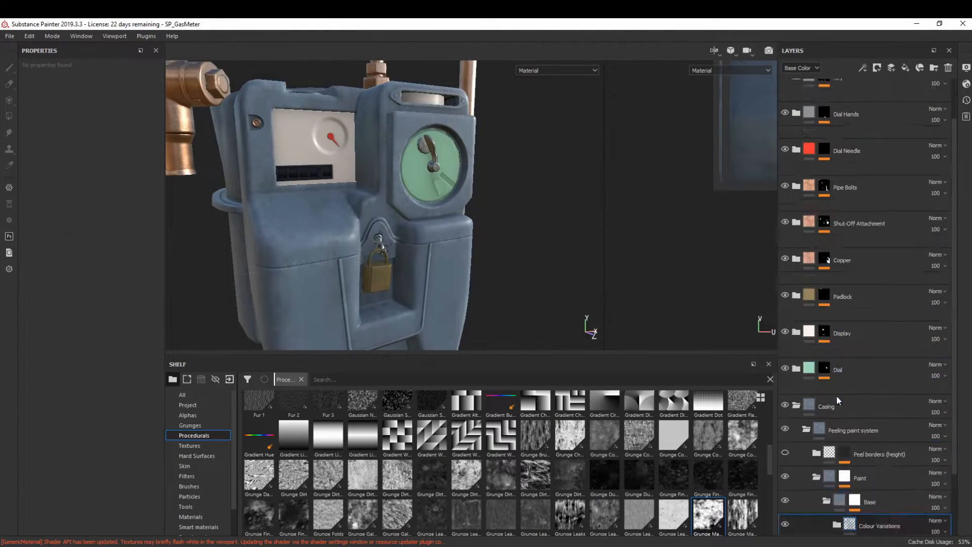
pyautogui.keyDown('alt'); pyautogui.moveTo(512, 284); pyautogui.dragTo(451, 211); pyautogui.keyUp('alt')
pyautogui.hotkey('ctrl', 's')
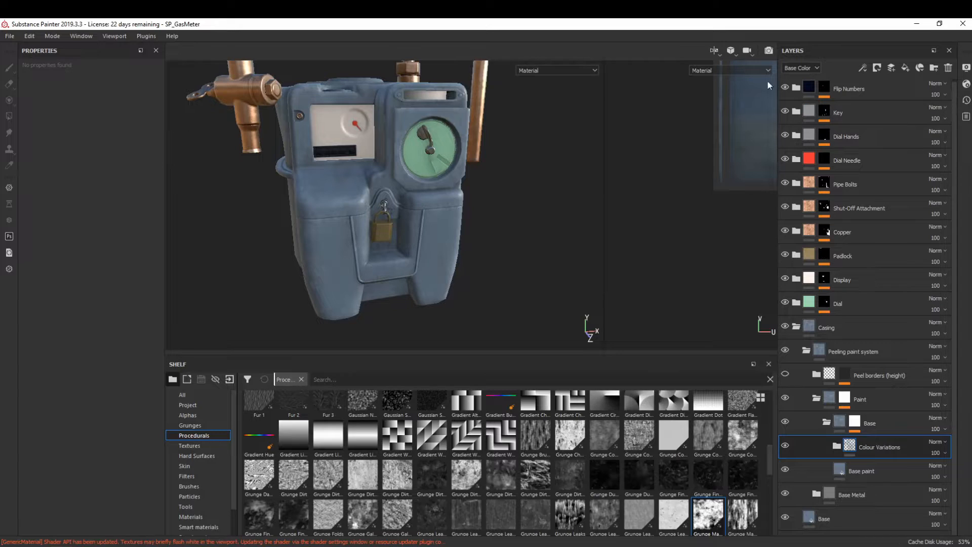
# - Switch the layer stack to the Normal channel and set Base paint's blending mode to Normal map detail
pyautogui.click(795, 68)
pyautogui.click(792, 107)
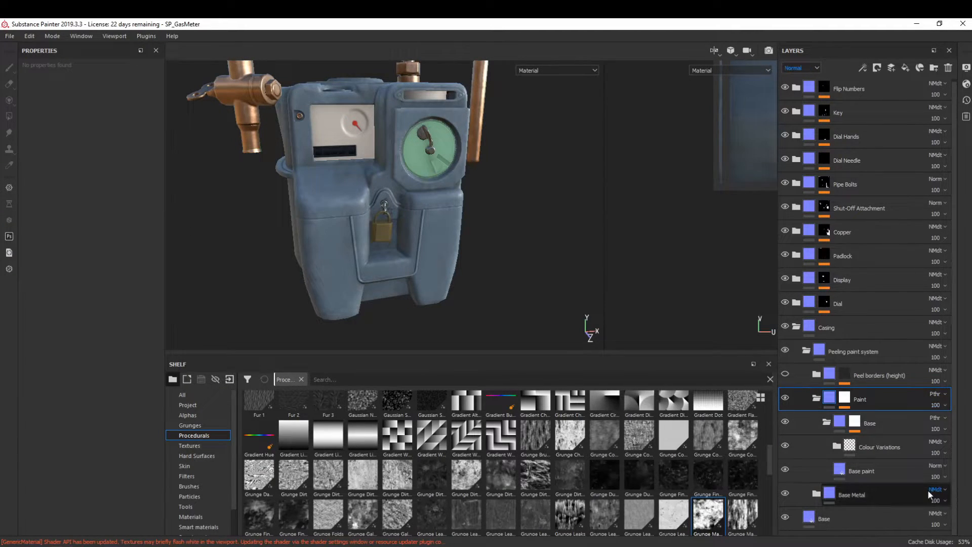
pyautogui.click(936, 466)
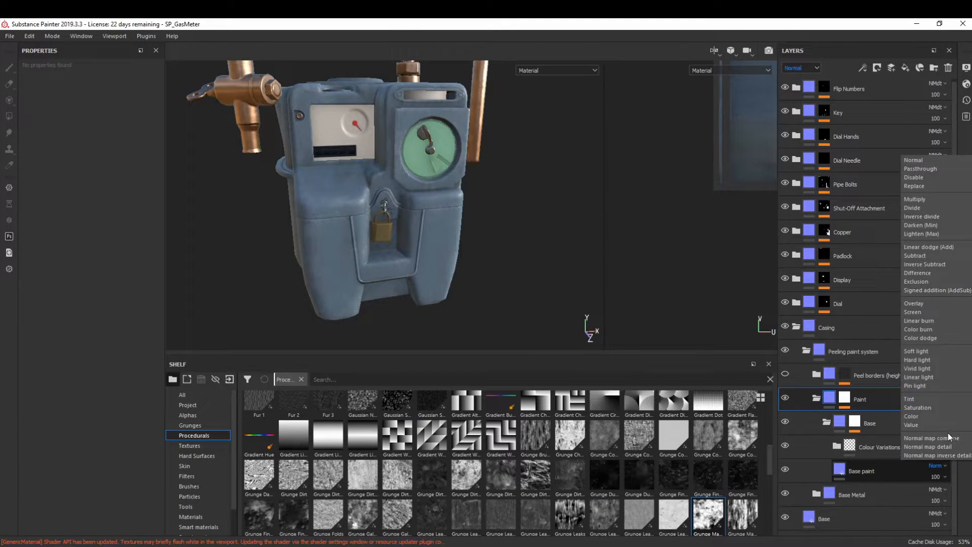
pyautogui.click(939, 447)
pyautogui.click(933, 466)
pyautogui.click(941, 448)
# - Add a fill layer above Base paint with only the normal channel enabled and set its opacity to 29
pyautogui.keyDown('alt'); pyautogui.moveTo(454, 227); pyautogui.dragTo(488, 273, button='right'); pyautogui.keyUp('alt')
pyautogui.keyDown('alt'); pyautogui.moveTo(488, 273); pyautogui.dragTo(245, 197); pyautogui.keyUp('alt')
pyautogui.moveTo(891, 399)
pyautogui.mouseDown()
pyautogui.moveTo(894, 509)
pyautogui.moveTo(890, 493)
pyautogui.mouseUp()
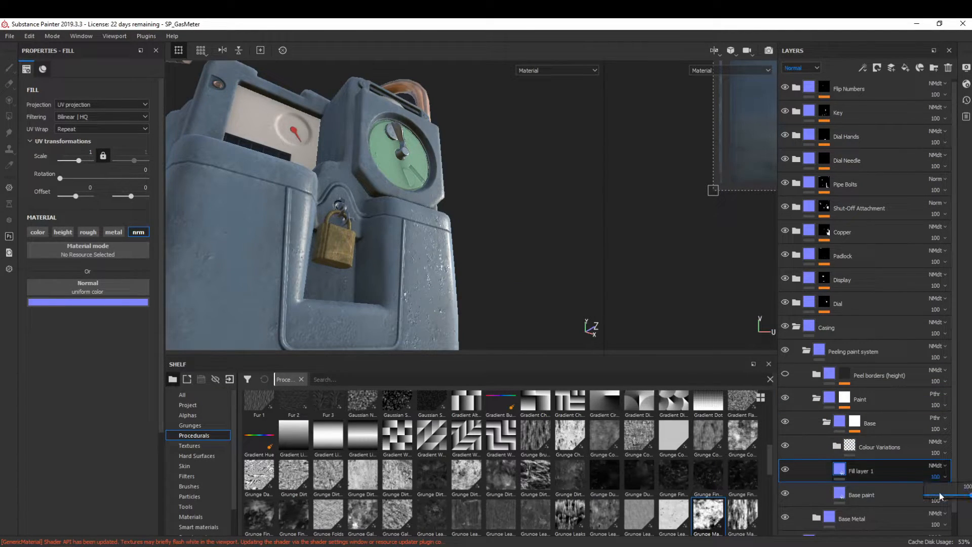
pyautogui.click(940, 495)
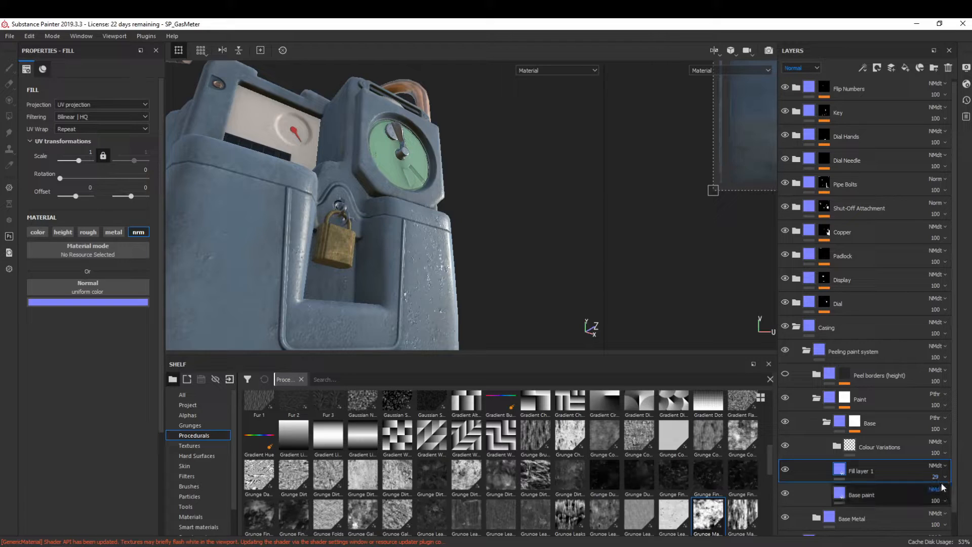
# - Set the new fill layer to Normal blending at 50 opacity and rename it [Normal Flatten]
pyautogui.click(937, 466)
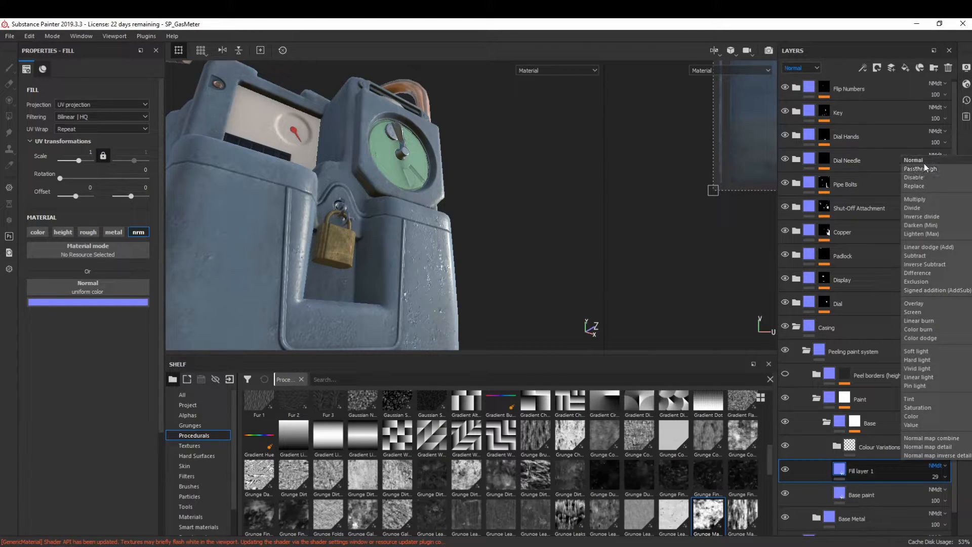
pyautogui.click(914, 160)
pyautogui.click(936, 477)
pyautogui.moveTo(948, 498); pyautogui.dragTo(966, 494)
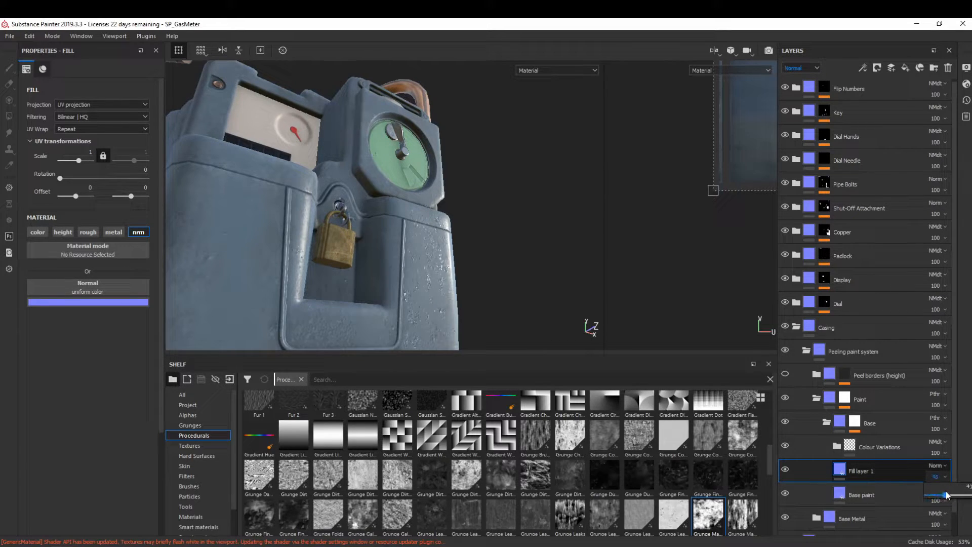
pyautogui.moveTo(948, 494); pyautogui.dragTo(950, 494)
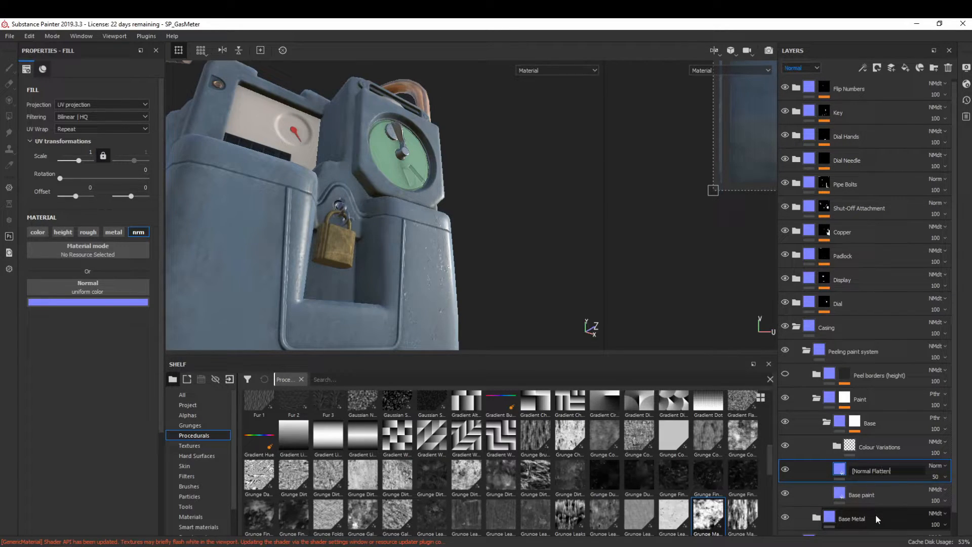
pyautogui.press('Return')
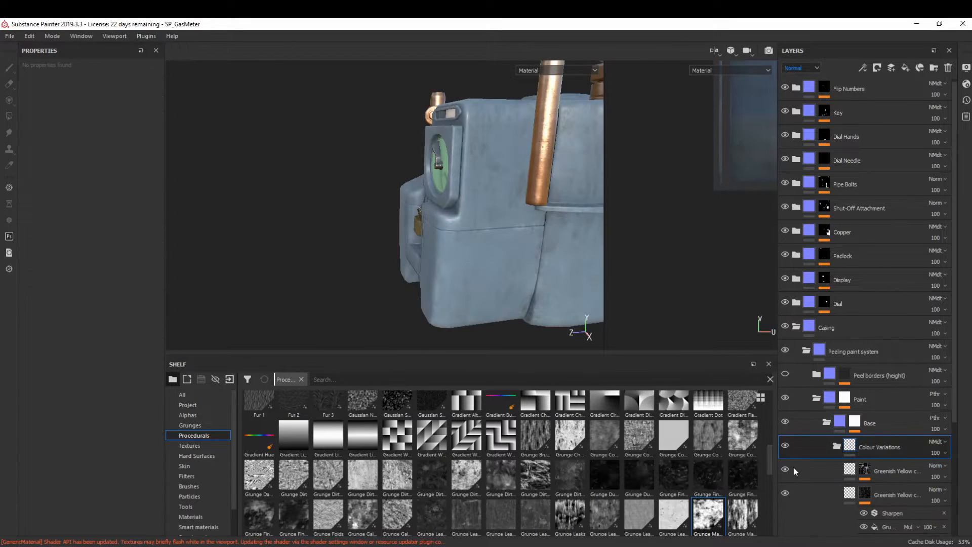
# - Add a paint effect above the grunge fill in the Greenish Yellow layer's mask
pyautogui.scroll(-2, 794, 466)
pyautogui.click(898, 514)
pyautogui.scroll(-1, 898, 513)
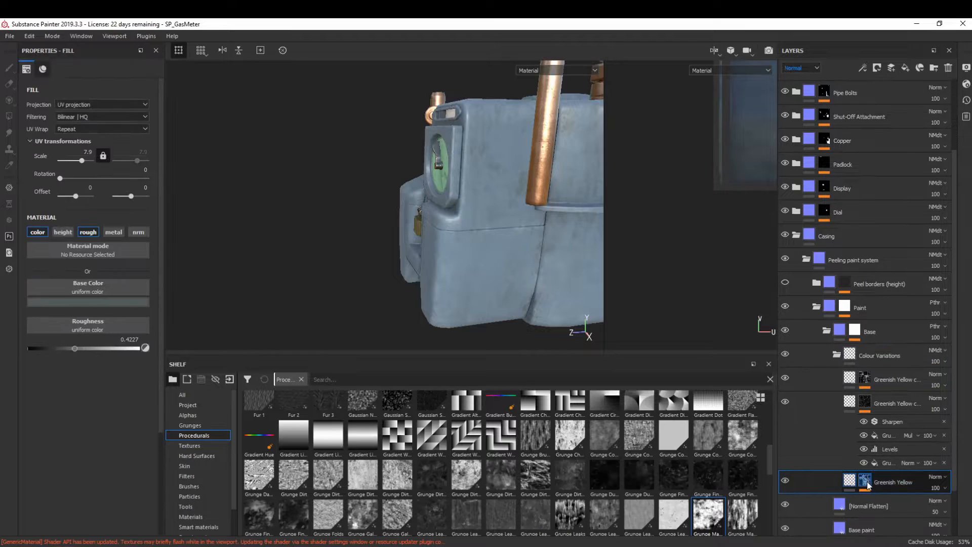
pyautogui.click(864, 481)
pyautogui.click(885, 501)
pyautogui.click(873, 68)
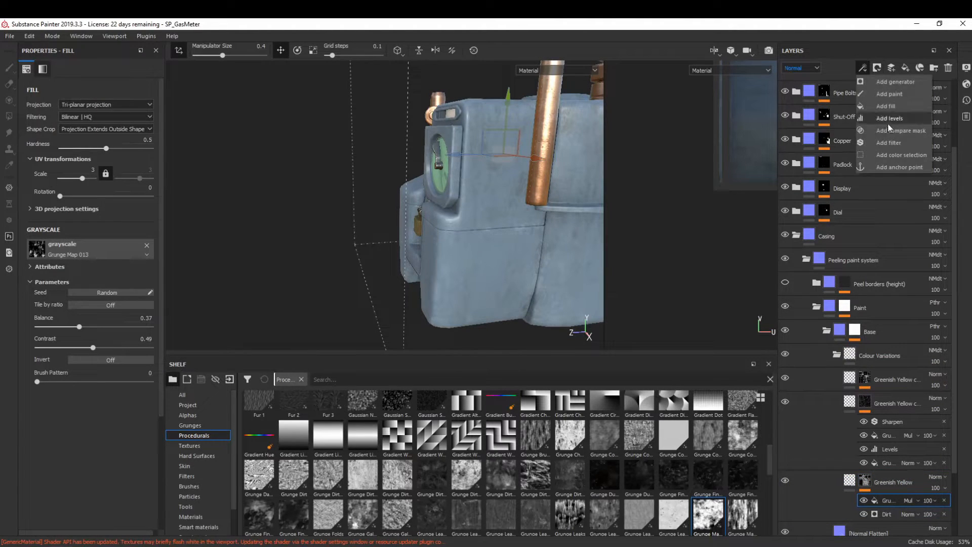
pyautogui.click(900, 93)
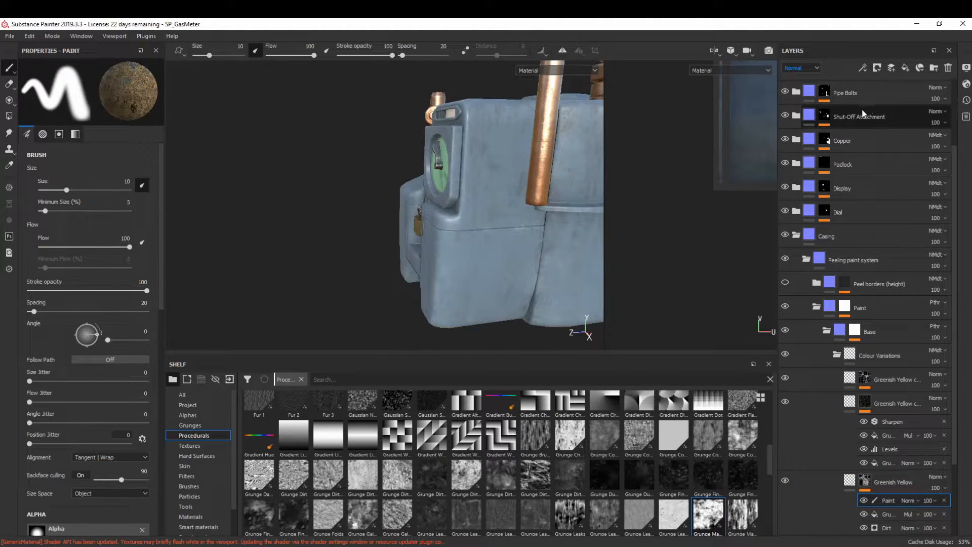
# - Set up a rough Kyle Brush alpha with size 20.78, angle jitter 131, size jitter 63 and stroke opacity 75
pyautogui.click(200, 415)
pyautogui.scroll(-15, 467, 442)
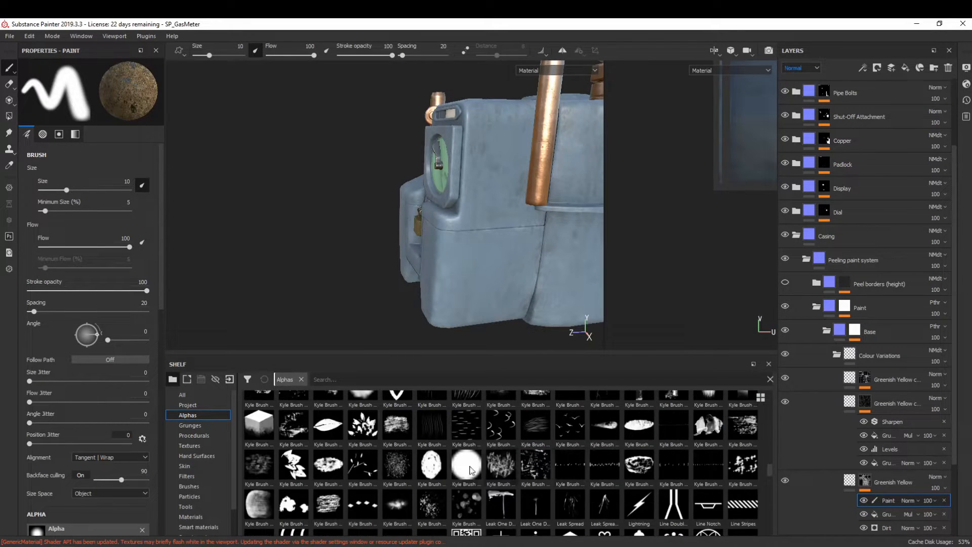
pyautogui.click(397, 425)
pyautogui.keyDown('ctrl'); pyautogui.moveTo(494, 225); pyautogui.dragTo(511, 225, button='right'); pyautogui.keyUp('ctrl')
pyautogui.moveTo(30, 422); pyautogui.dragTo(114, 422)
pyautogui.moveTo(29, 381); pyautogui.dragTo(103, 381)
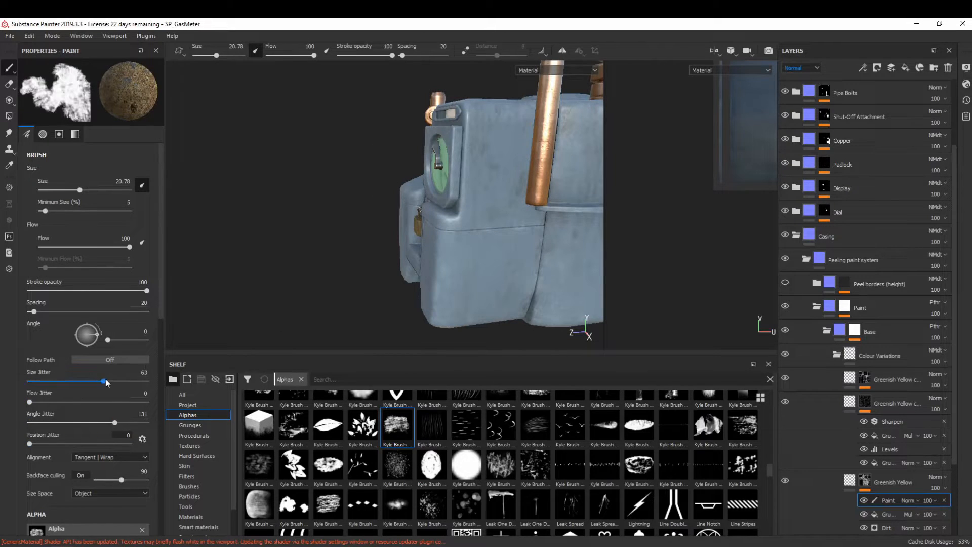
pyautogui.click(379, 55)
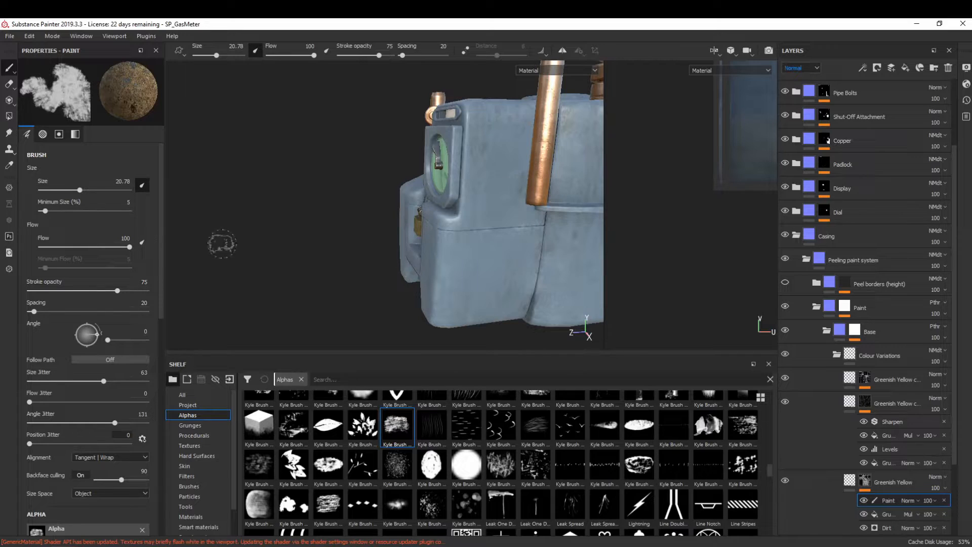
pyautogui.scroll(-2, 315, 104)
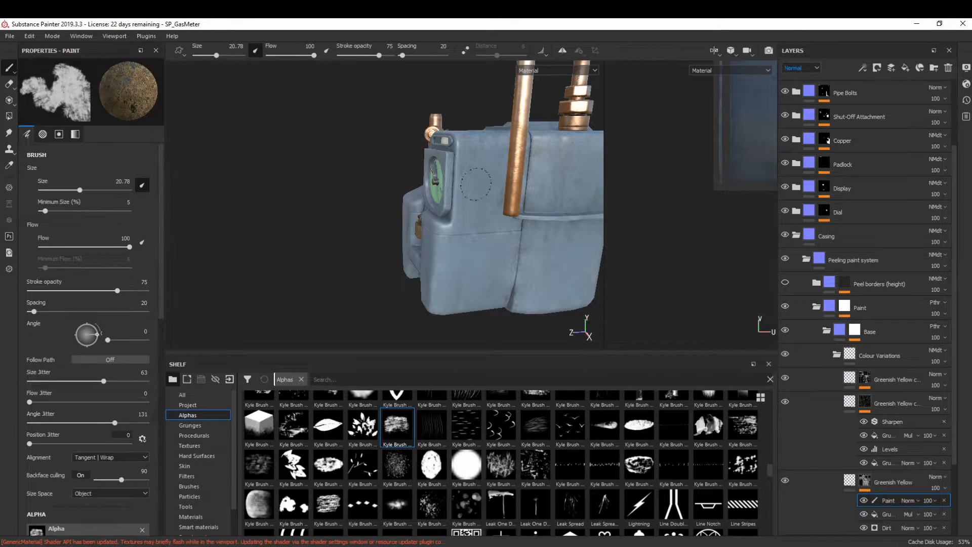
pyautogui.scroll(3, 565, 169)
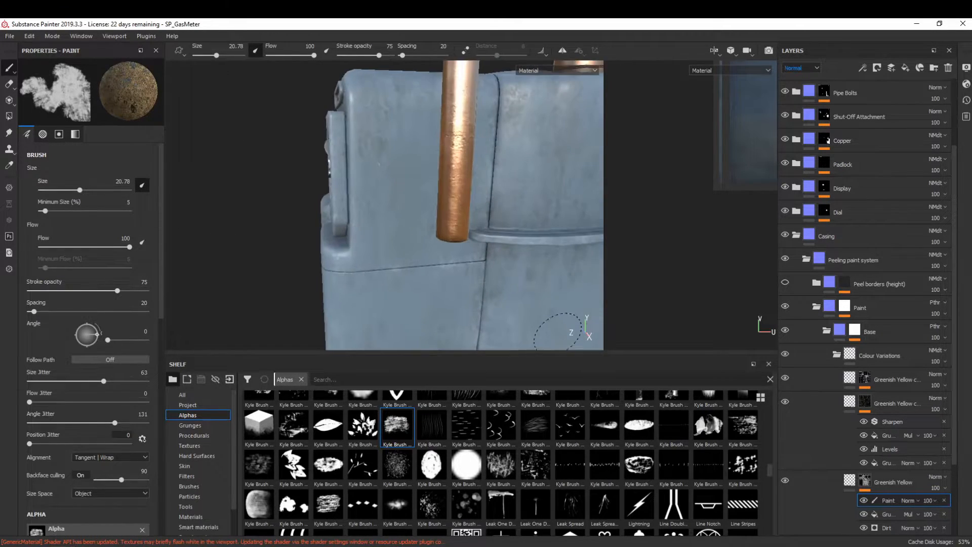
# - Examine the blue-grey casing and its greenish-yellow colour variation from the side, top and front, down to the padlock recess
pyautogui.click(943, 500)
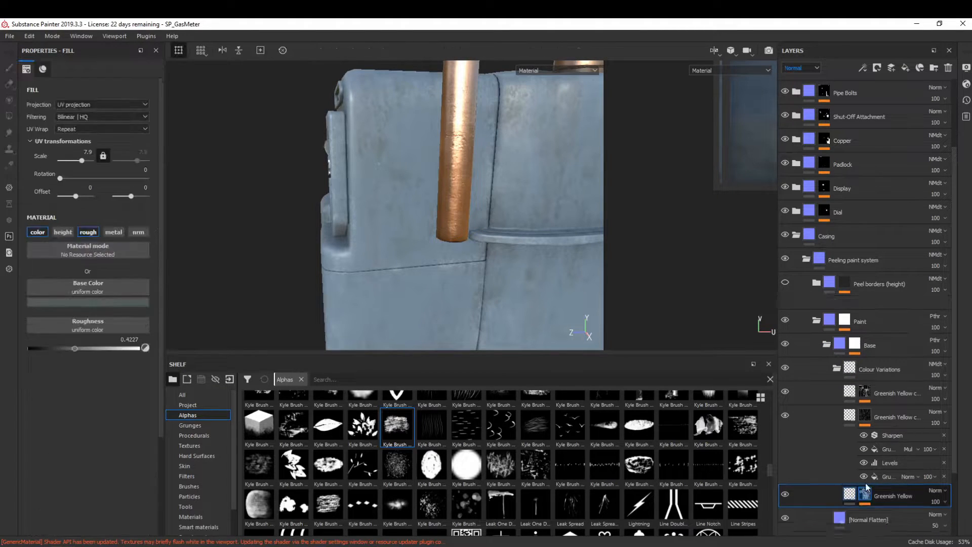
pyautogui.hotkey('ctrl', 'z')
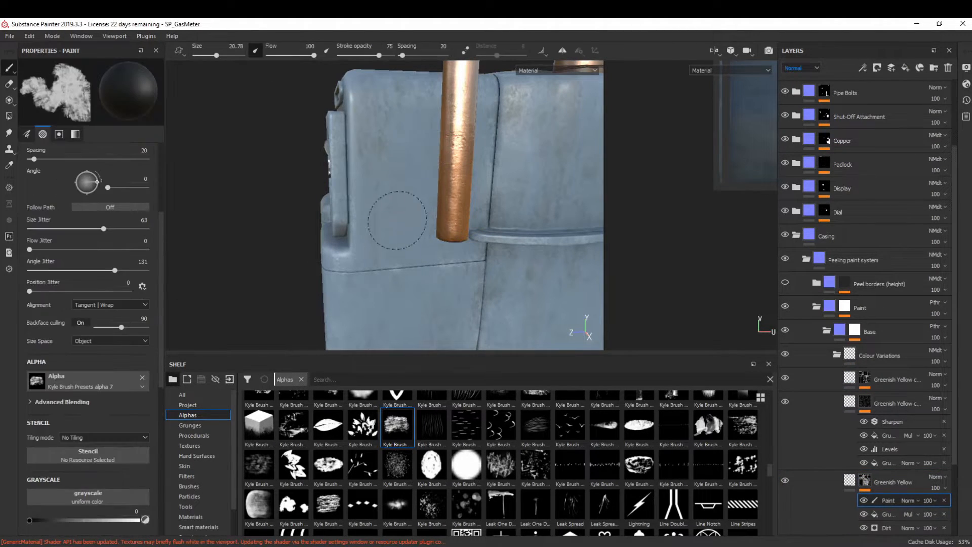
pyautogui.keyDown('alt'); pyautogui.moveTo(504, 299); pyautogui.dragTo(346, 245, button='middle'); pyautogui.keyUp('alt')
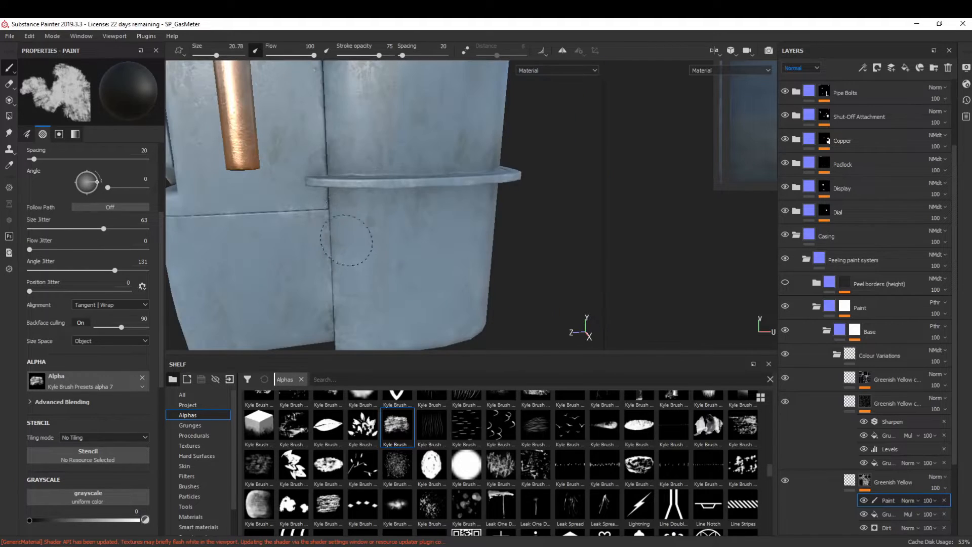
pyautogui.keyDown('alt'); pyautogui.moveTo(376, 294); pyautogui.dragTo(358, 253); pyautogui.keyUp('alt')
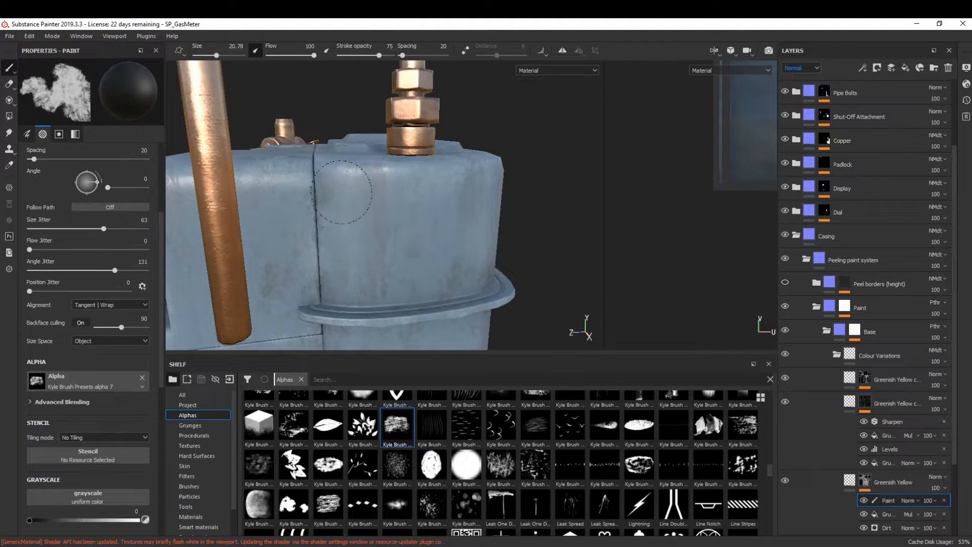
pyautogui.moveTo(436, 239)
pyautogui.keyDown('alt'); pyautogui.mouseDown()
pyautogui.moveTo(273, 228)
pyautogui.moveTo(271, 191)
pyautogui.moveTo(264, 208)
pyautogui.moveTo(462, 232)
pyautogui.moveTo(439, 257)
pyautogui.mouseUp(); pyautogui.keyUp('alt')
pyautogui.keyDown('alt'); pyautogui.moveTo(416, 202); pyautogui.dragTo(390, 152); pyautogui.keyUp('alt')
pyautogui.keyDown('shift'); pyautogui.moveTo(390, 152); pyautogui.dragTo(291, 193, button='right'); pyautogui.keyUp('shift')
pyautogui.keyDown('alt'); pyautogui.moveTo(291, 193); pyautogui.dragTo(245, 282); pyautogui.keyUp('alt')
pyautogui.moveTo(311, 150)
pyautogui.keyDown('alt'); pyautogui.mouseDown()
pyautogui.moveTo(354, 167)
pyautogui.moveTo(385, 152)
pyautogui.moveTo(418, 158)
pyautogui.moveTo(261, 221)
pyautogui.moveTo(382, 203)
pyautogui.mouseUp(); pyautogui.keyUp('alt')
pyautogui.keyDown('alt'); pyautogui.moveTo(298, 202); pyautogui.dragTo(458, 250); pyautogui.keyUp('alt')
pyautogui.keyDown('alt'); pyautogui.moveTo(407, 230); pyautogui.dragTo(456, 260); pyautogui.keyUp('alt')
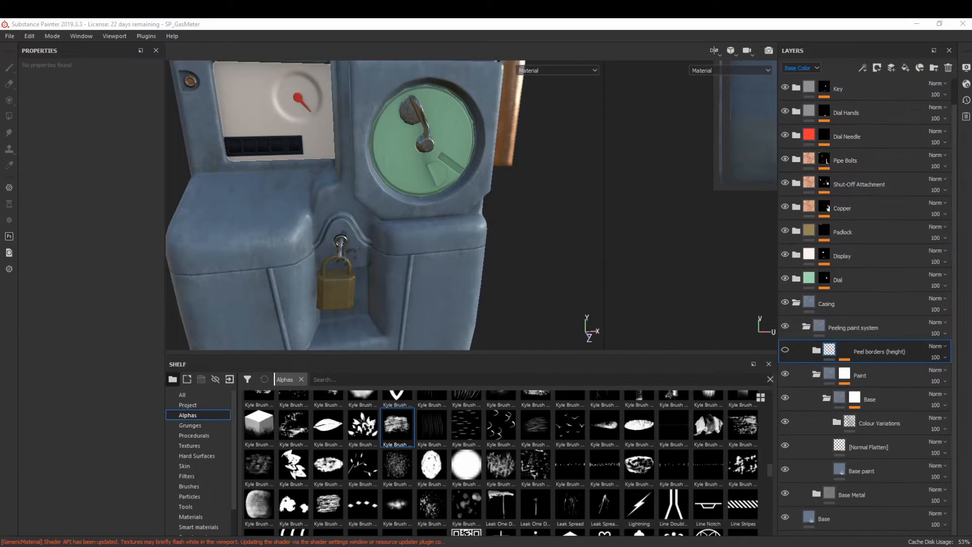
pyautogui.keyDown('alt'); pyautogui.moveTo(454, 295); pyautogui.dragTo(420, 274); pyautogui.keyUp('alt')
pyautogui.keyDown('alt'); pyautogui.moveTo(420, 273); pyautogui.dragTo(581, 325, button='right'); pyautogui.keyUp('alt')
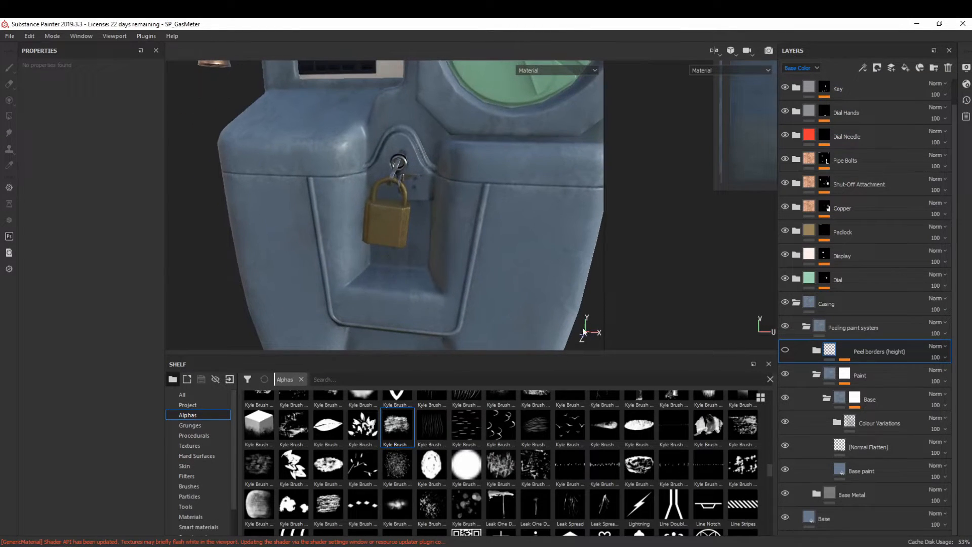
# - Collapse the Base folder inside Paint, add a new folder above it and name it Dust
pyautogui.click(873, 376)
pyautogui.click(860, 403)
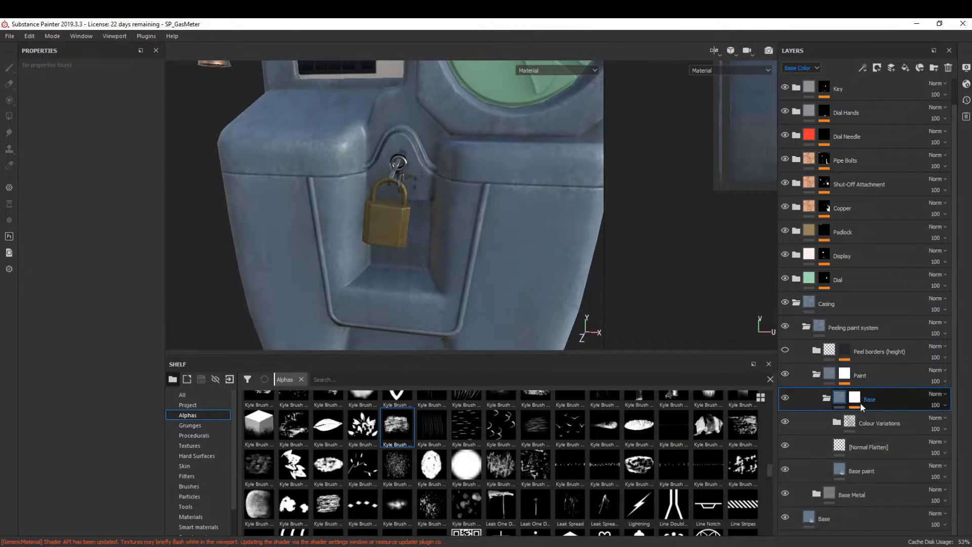
pyautogui.click(826, 400)
pyautogui.click(932, 69)
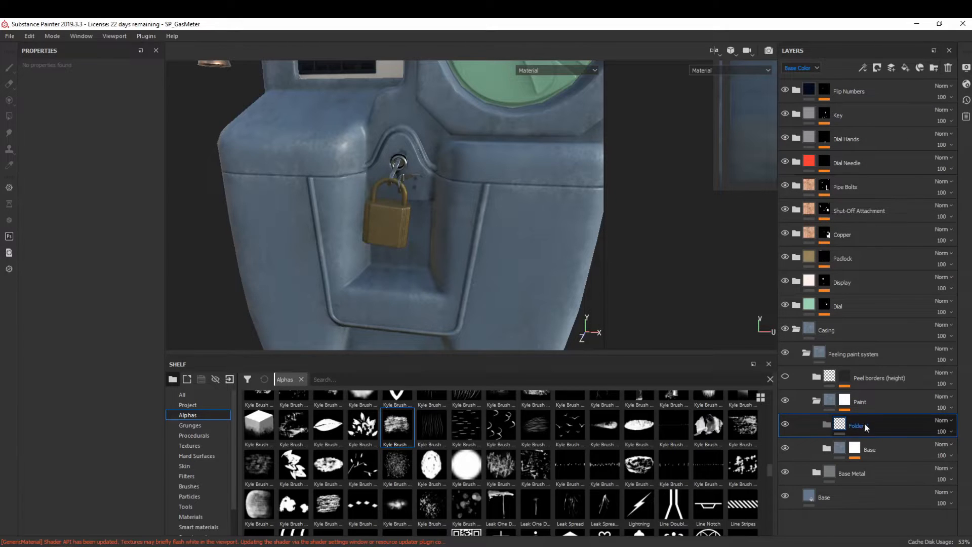
pyautogui.doubleClick(865, 423)
pyautogui.write('Dust')
pyautogui.press('Return')
# - Study the gas meter reference photos and look through the concrete materials in Substance Source for a dust base
pyautogui.moveTo(971, 272); pyautogui.dragTo(588, 274, button='right')
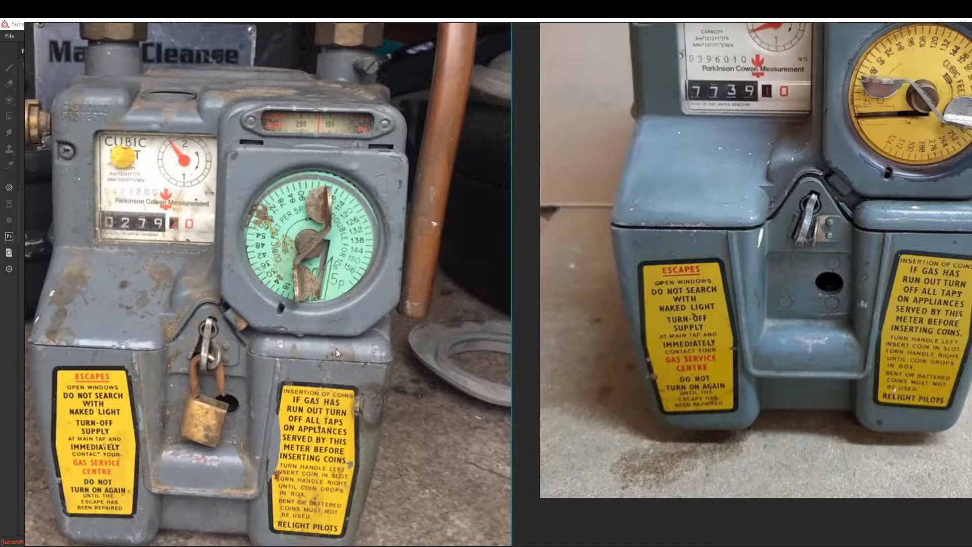
pyautogui.moveTo(202, 337); pyautogui.dragTo(971, 337, button='right')
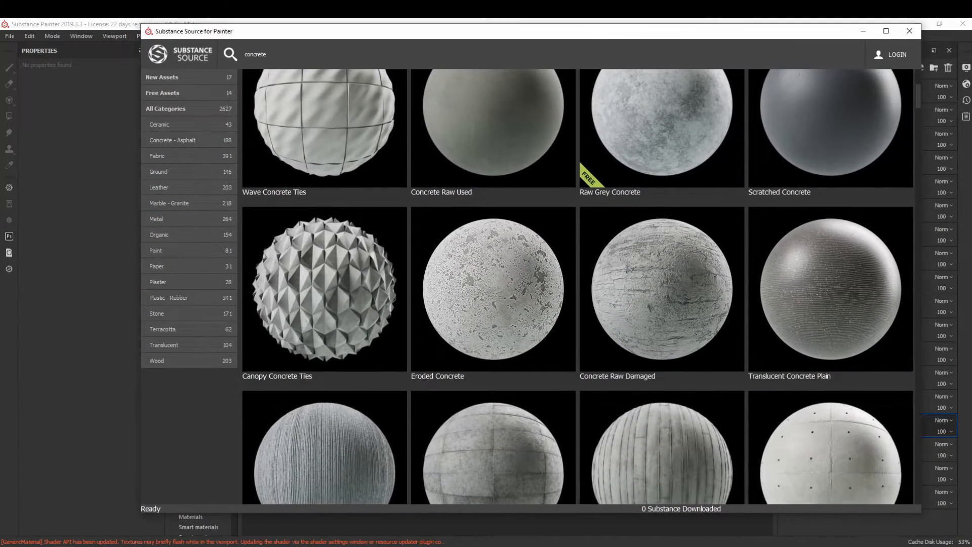
pyautogui.moveTo(704, 341)
pyautogui.scroll(5, 719, 264)
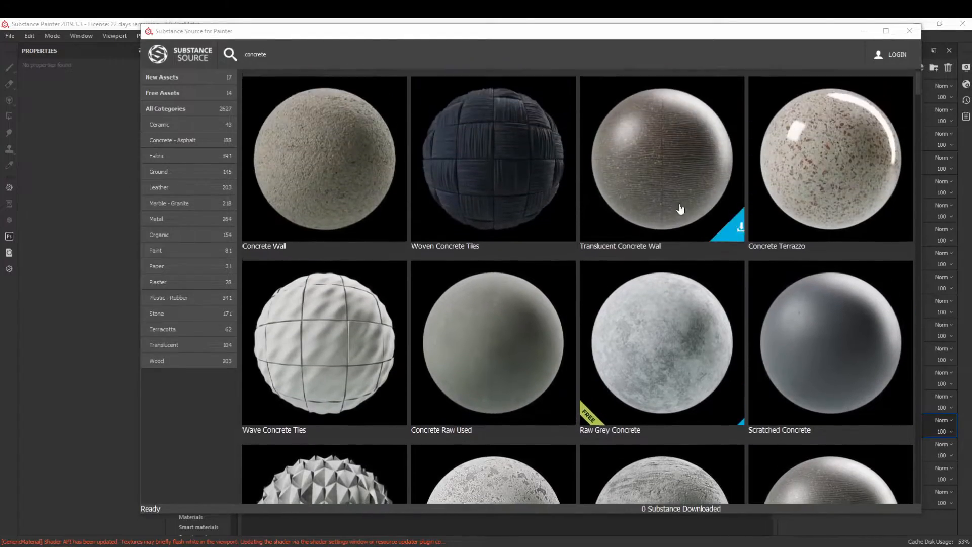
pyautogui.scroll(-10, 688, 333)
pyautogui.scroll(-12, 687, 334)
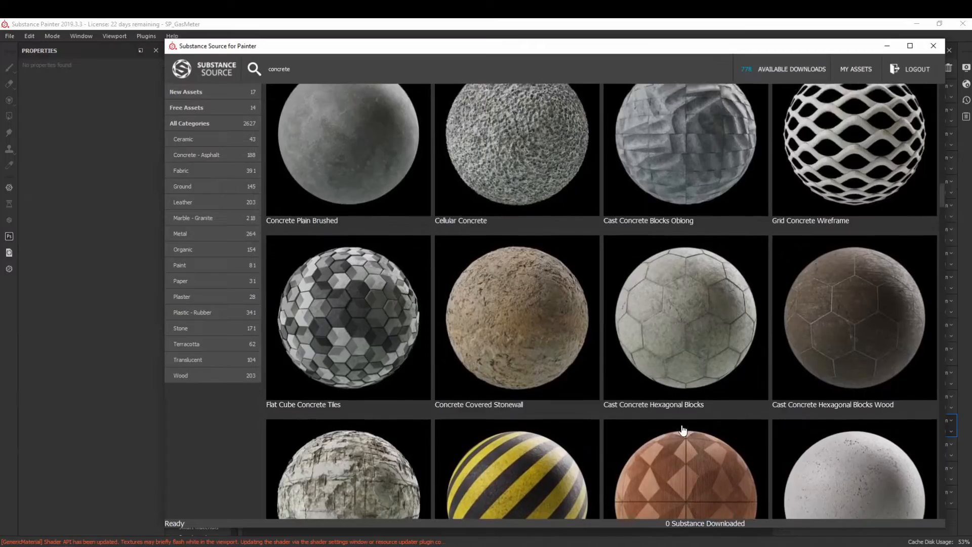
pyautogui.scroll(-4, 673, 430)
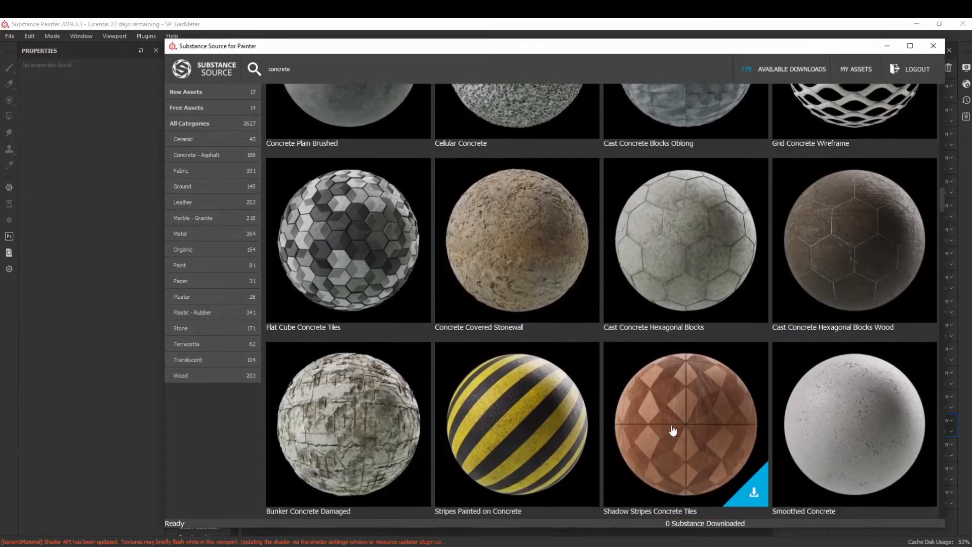
pyautogui.moveTo(606, 45); pyautogui.dragTo(971, 47)
# - Search the shelf for "concrete smooth sc" and add the Concrete Smooth material inside the Dust folder
pyautogui.doubleClick(600, 375)
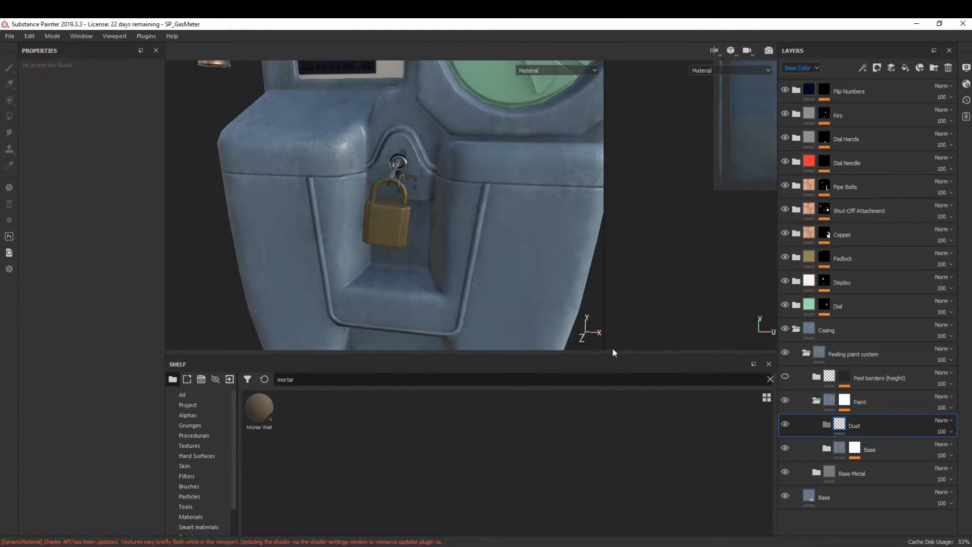
pyautogui.write('concrete smooth sc')
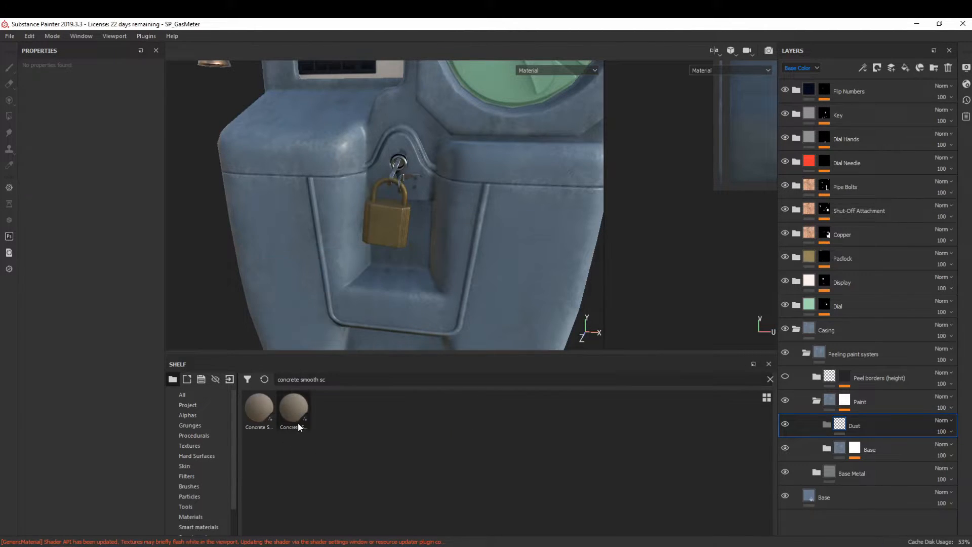
pyautogui.moveTo(254, 408)
pyautogui.moveTo(254, 408); pyautogui.dragTo(888, 425)
# - Set the Concrete Smooth layer to tri-planar projection, with a height range of 0.13 and a UV scale of 2
pyautogui.scroll(5, 330, 304)
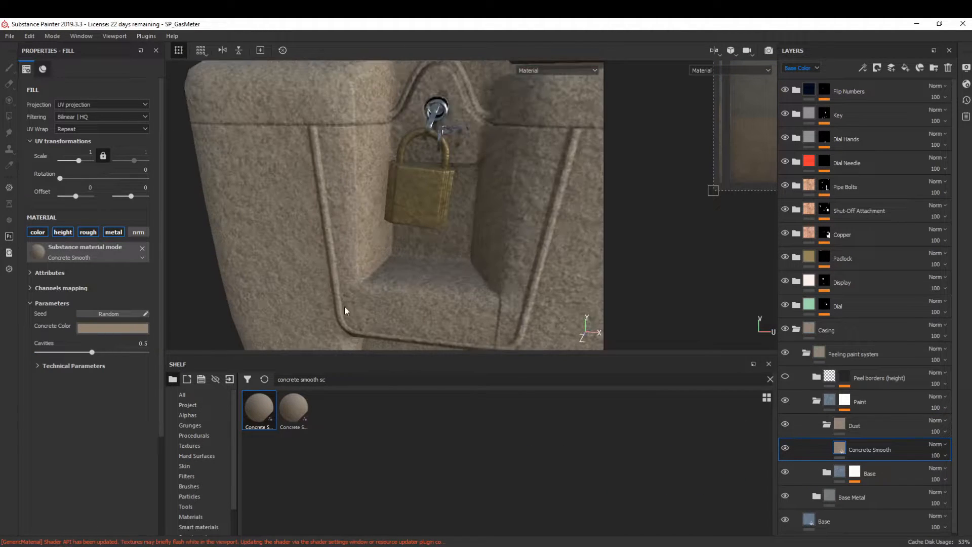
pyautogui.click(123, 104)
pyautogui.click(103, 120)
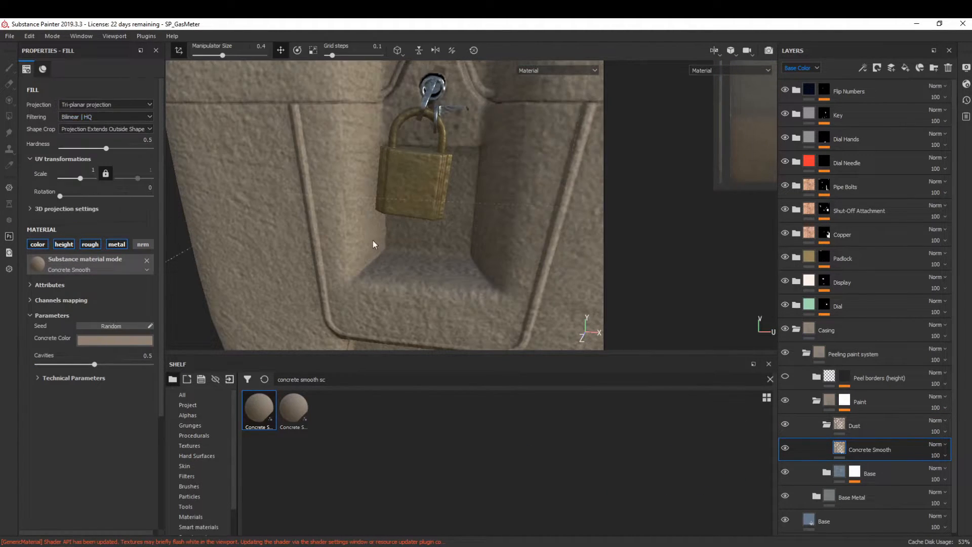
pyautogui.click(73, 377)
pyautogui.scroll(-3, 75, 382)
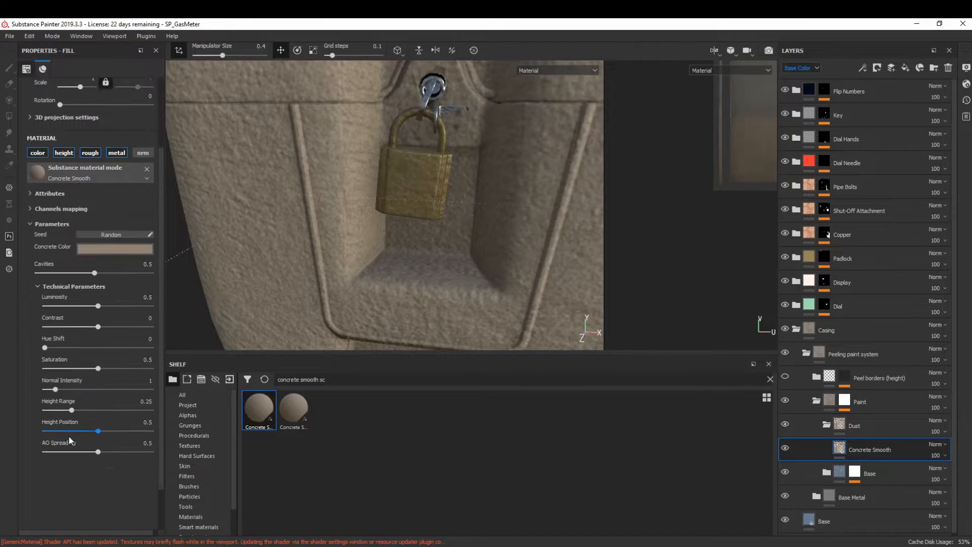
pyautogui.moveTo(54, 409); pyautogui.dragTo(58, 410)
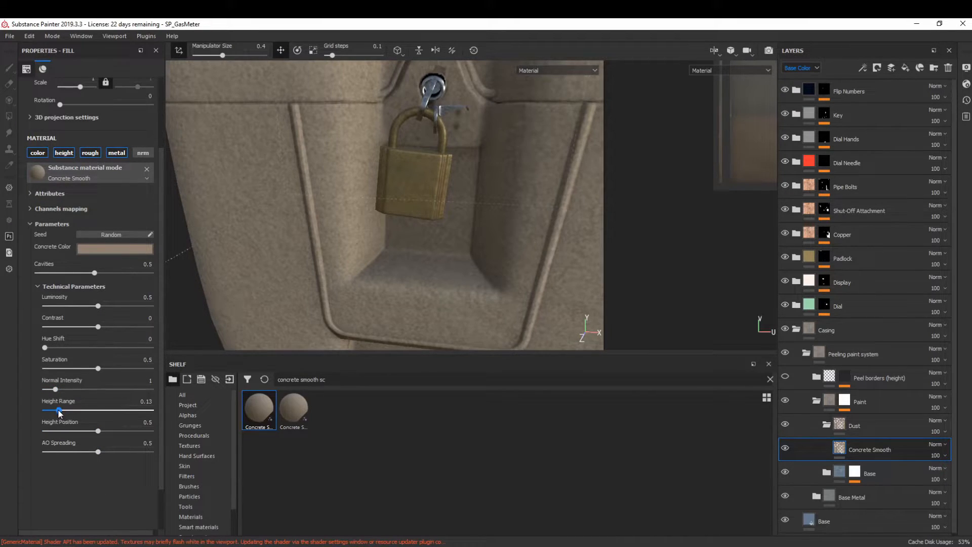
pyautogui.scroll(3, 70, 225)
pyautogui.click(76, 167)
pyautogui.write('2')
pyautogui.press('Return')
# - Add a black mask to the Concrete Smooth layer and give it a Dirt generator
pyautogui.click(877, 67)
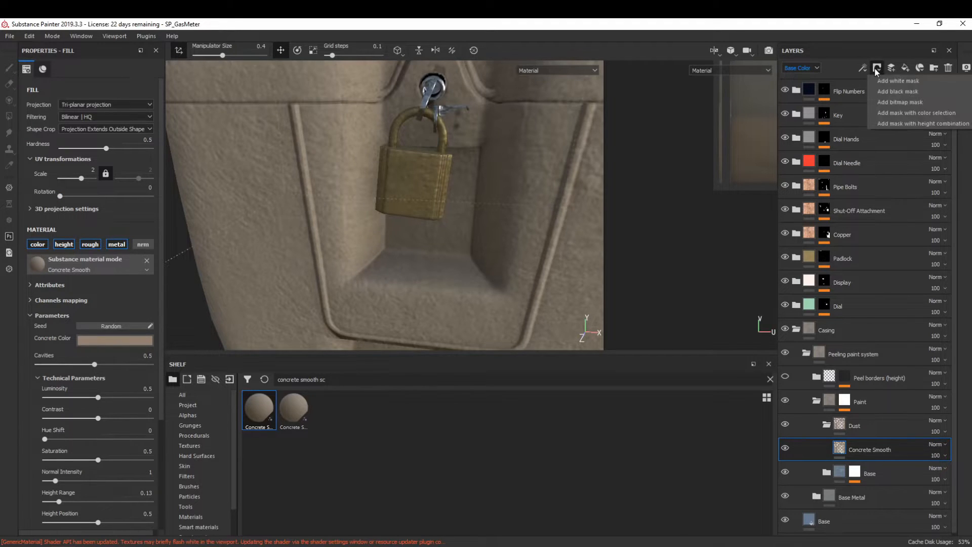
pyautogui.click(873, 78)
pyautogui.click(863, 69)
pyautogui.click(867, 81)
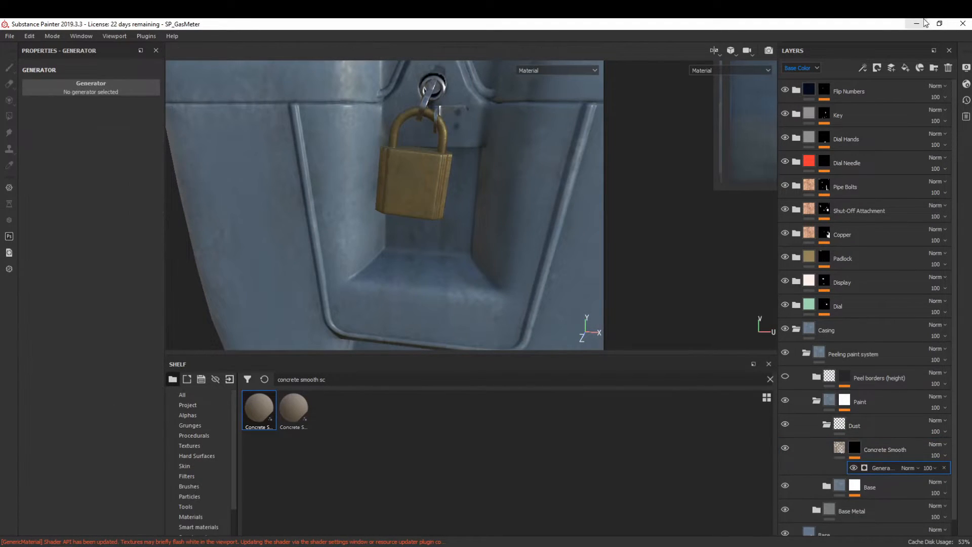
pyautogui.click(91, 87)
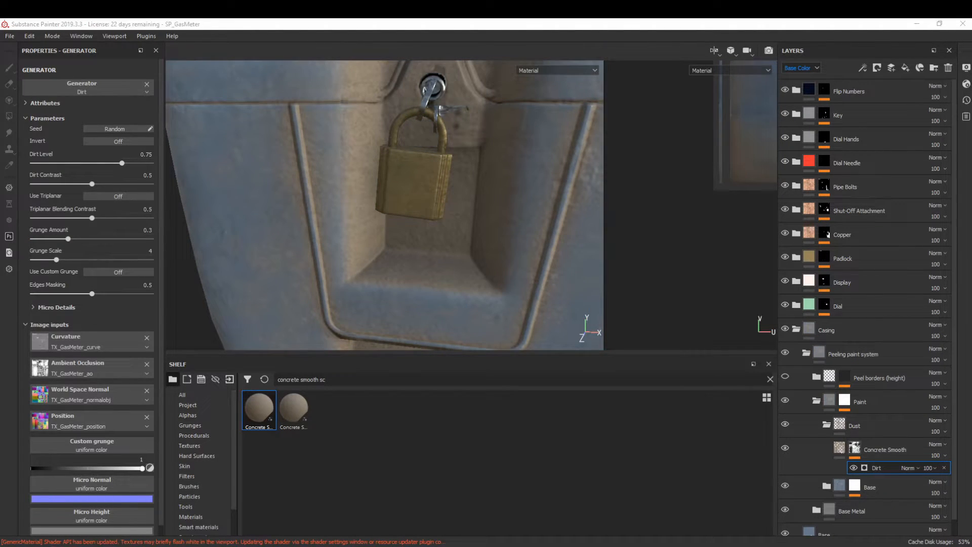
# - Set the Dirt generator's dirt level to 0.25 and grunge amount to 0.74, checking the padlock recess
pyautogui.moveTo(60, 163); pyautogui.dragTo(62, 163)
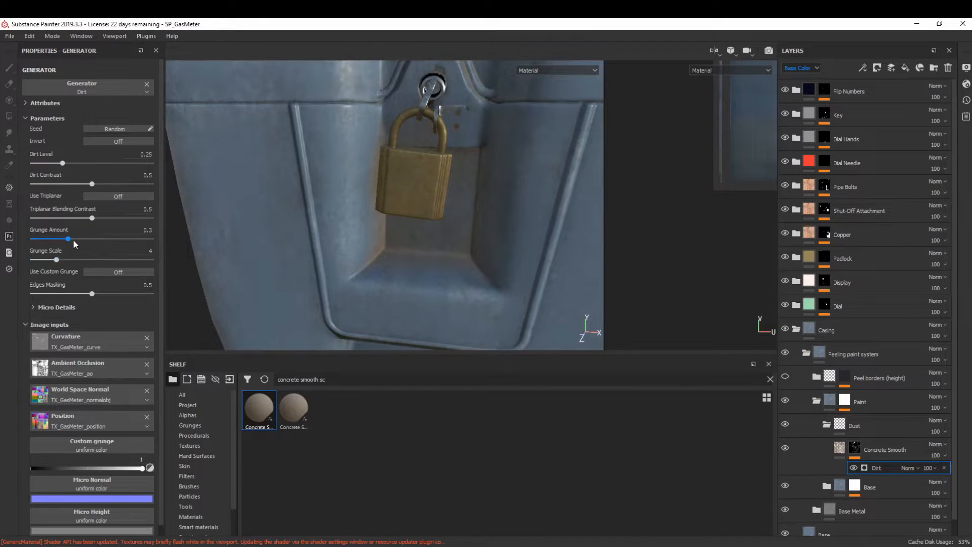
pyautogui.keyDown('alt'); pyautogui.moveTo(372, 202); pyautogui.dragTo(388, 224); pyautogui.keyUp('alt')
pyautogui.scroll(-4, 426, 185)
pyautogui.keyDown('alt'); pyautogui.moveTo(442, 184); pyautogui.dragTo(420, 228); pyautogui.keyUp('alt')
pyautogui.keyDown('alt'); pyautogui.moveTo(421, 228); pyautogui.dragTo(392, 254, button='right'); pyautogui.keyUp('alt')
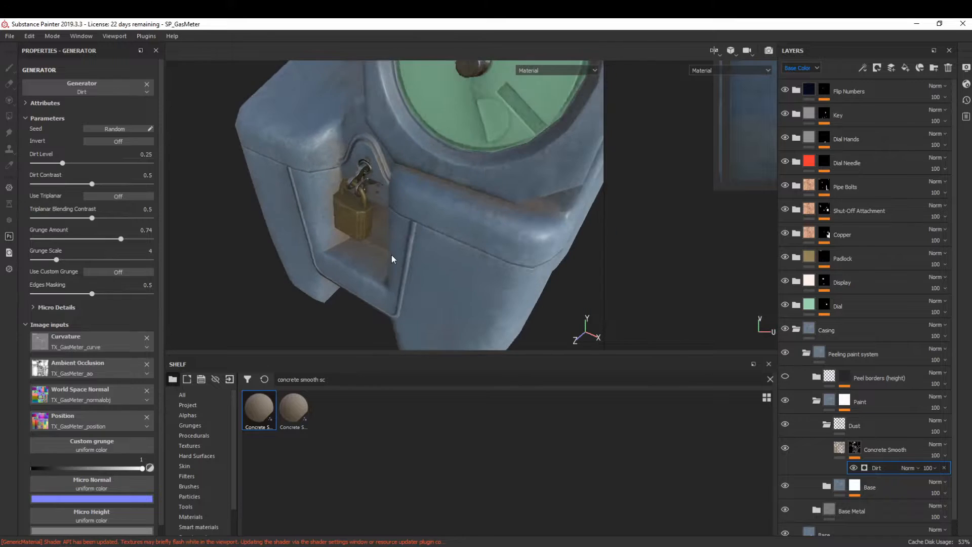
pyautogui.keyDown('alt'); pyautogui.moveTo(307, 195); pyautogui.dragTo(349, 185); pyautogui.keyUp('alt')
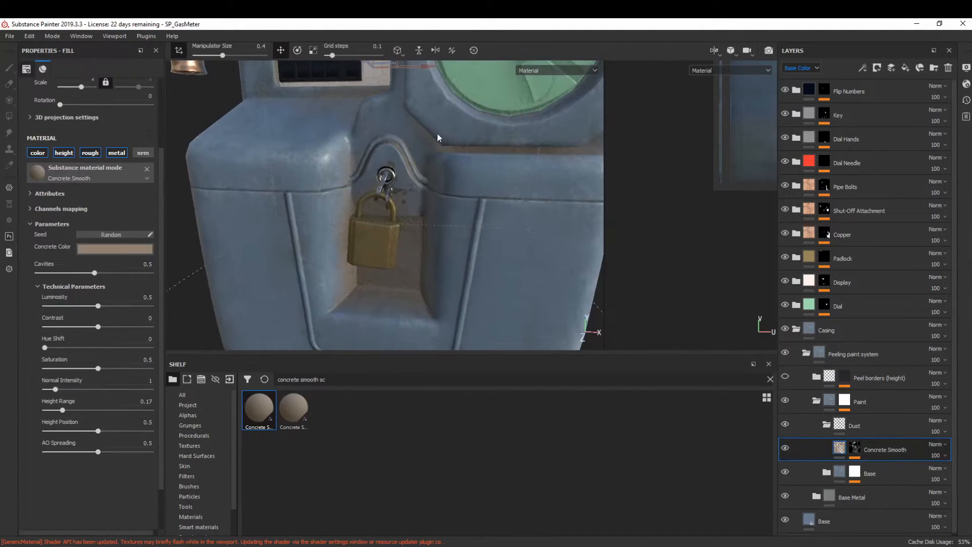
# - Try a Multiply fill above the Dirt generator using Clouds 3 with tri-planar projection, balance 0.58 and contrast 0.91
pyautogui.click(862, 68)
pyautogui.click(854, 448)
pyautogui.click(862, 67)
pyautogui.click(876, 106)
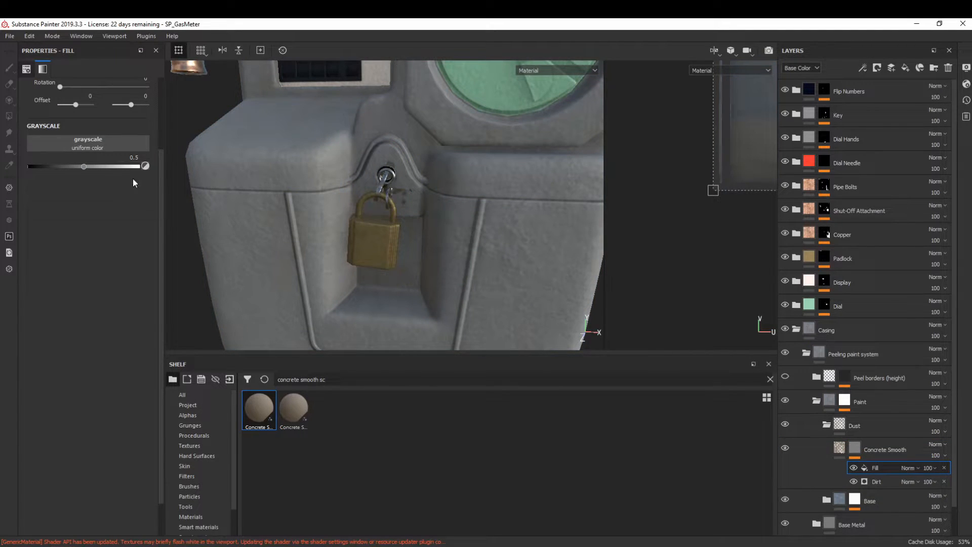
pyautogui.click(909, 468)
pyautogui.click(926, 205)
pyautogui.click(194, 435)
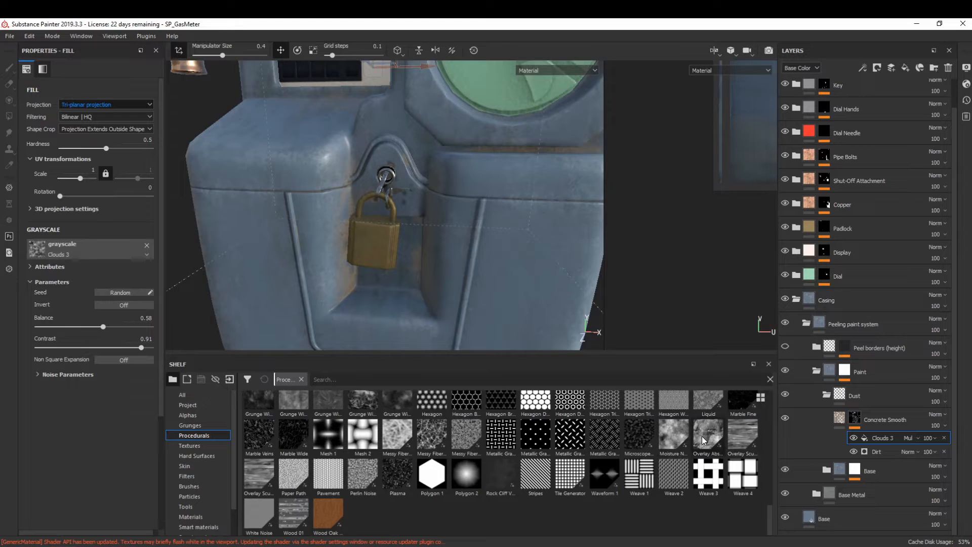
# - Try the Overlay Abstract procedural in the mask fill at scale 3 with contrast 0.84, adjusting its balance
pyautogui.moveTo(703, 441); pyautogui.dragTo(76, 249)
pyautogui.moveTo(91, 313); pyautogui.dragTo(139, 312)
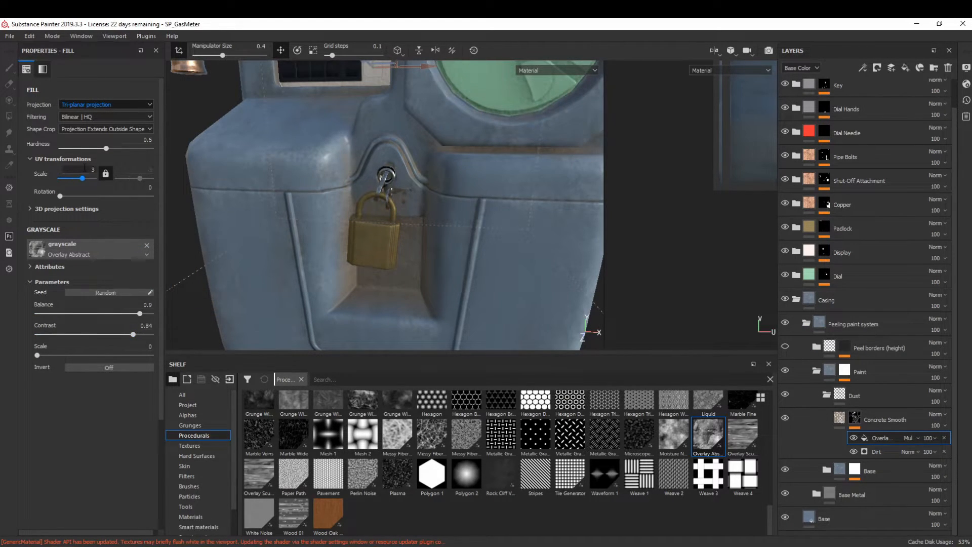
pyautogui.click(110, 313)
pyautogui.moveTo(110, 312); pyautogui.dragTo(108, 313)
# - Try Grunge Map 008 in the mask fill with balance 0.4 and contrast 0.71, and delete the fill
pyautogui.scroll(3, 516, 447)
pyautogui.moveTo(431, 408); pyautogui.dragTo(94, 256)
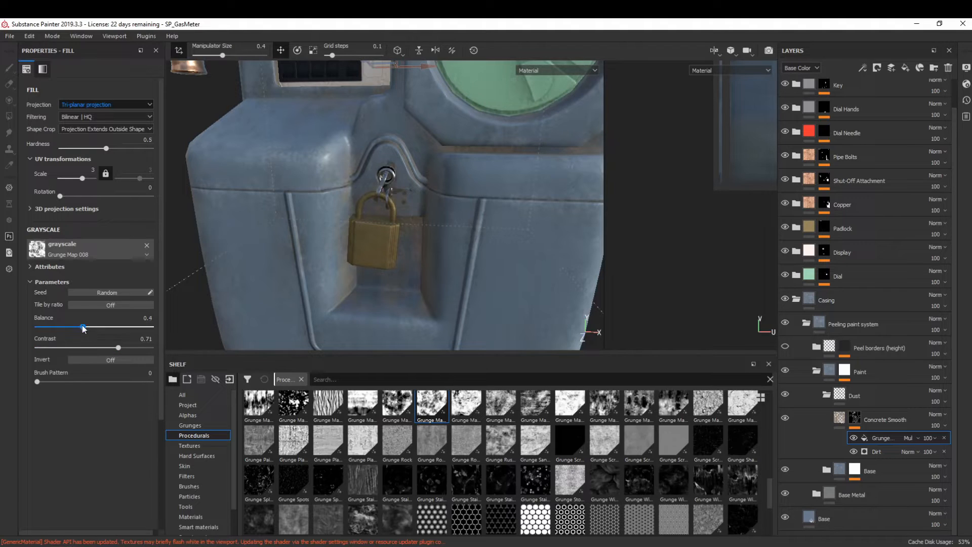
pyautogui.click(944, 437)
# - Add a paint effect above Dirt in the Concrete Smooth mask and load Kyle Brush Presets alpha 78 at size 12.68
pyautogui.click(862, 68)
pyautogui.click(890, 93)
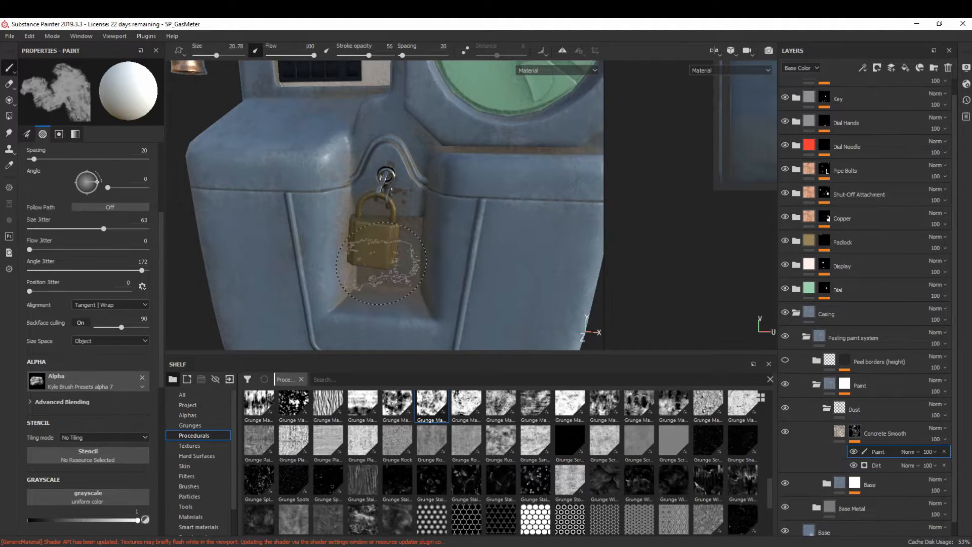
pyautogui.click(187, 415)
pyautogui.scroll(-3, 529, 506)
pyautogui.scroll(-3, 546, 470)
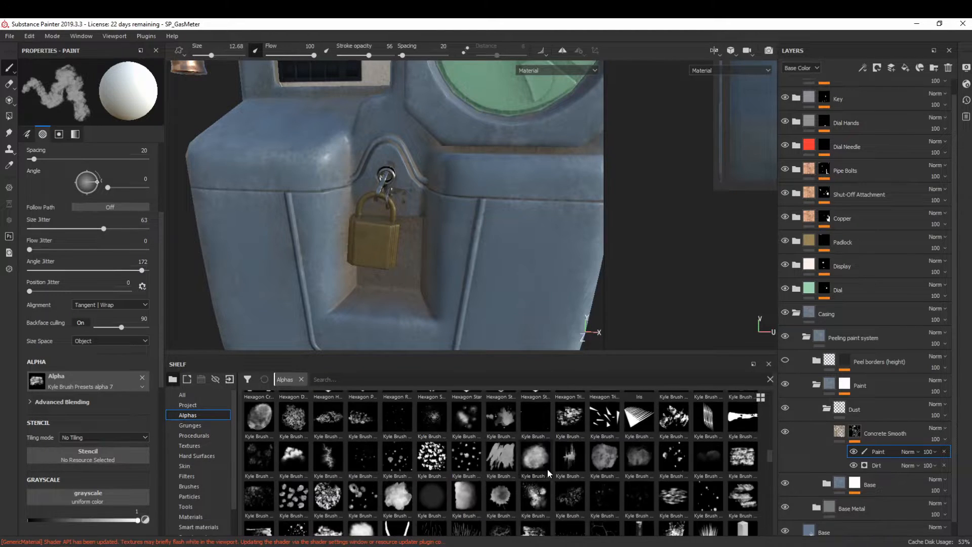
pyautogui.scroll(-3, 528, 504)
pyautogui.click(707, 449)
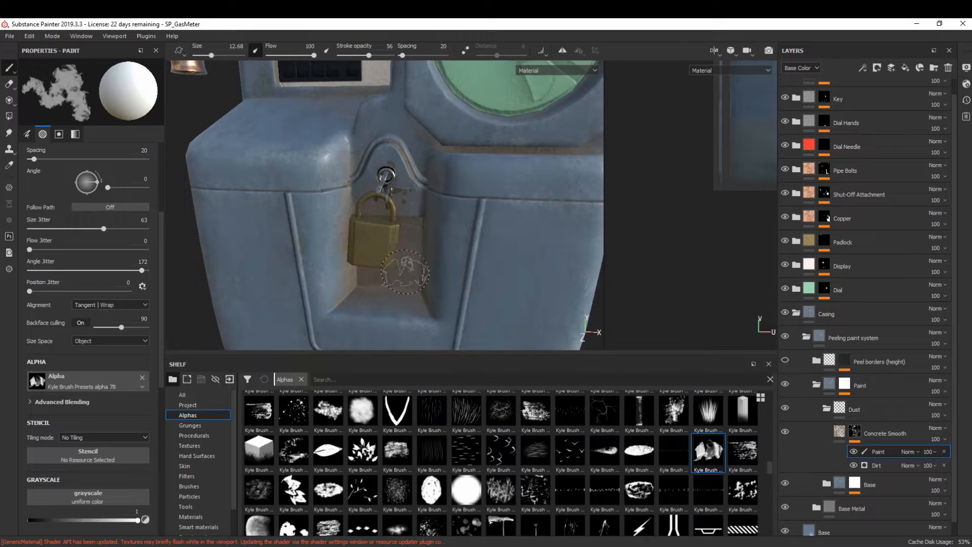
# - Paint black into the Concrete Smooth mask to thin the dust inside the recess behind the padlock
pyautogui.keyDown('alt'); pyautogui.moveTo(400, 264); pyautogui.dragTo(399, 252); pyautogui.keyUp('alt')
pyautogui.press('x')
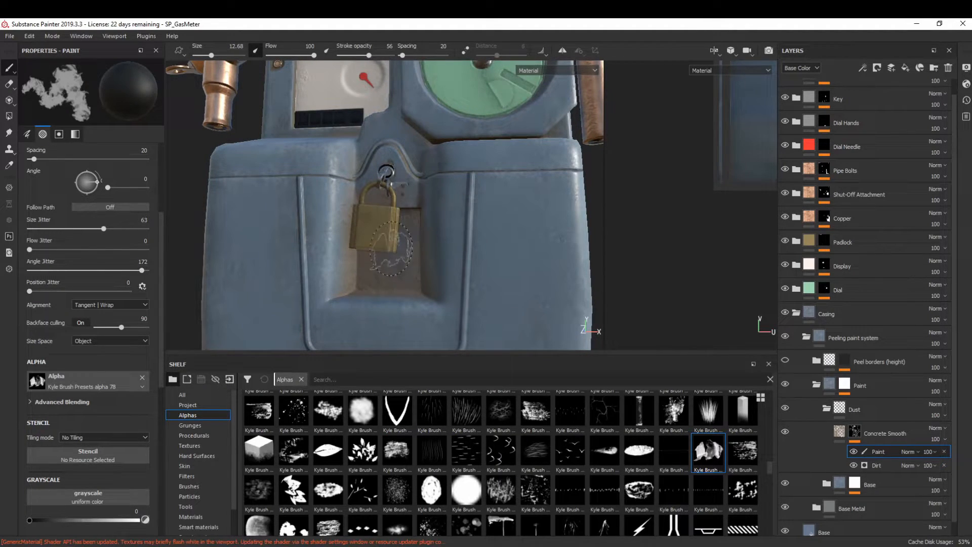
pyautogui.scroll(-2, 82, 412)
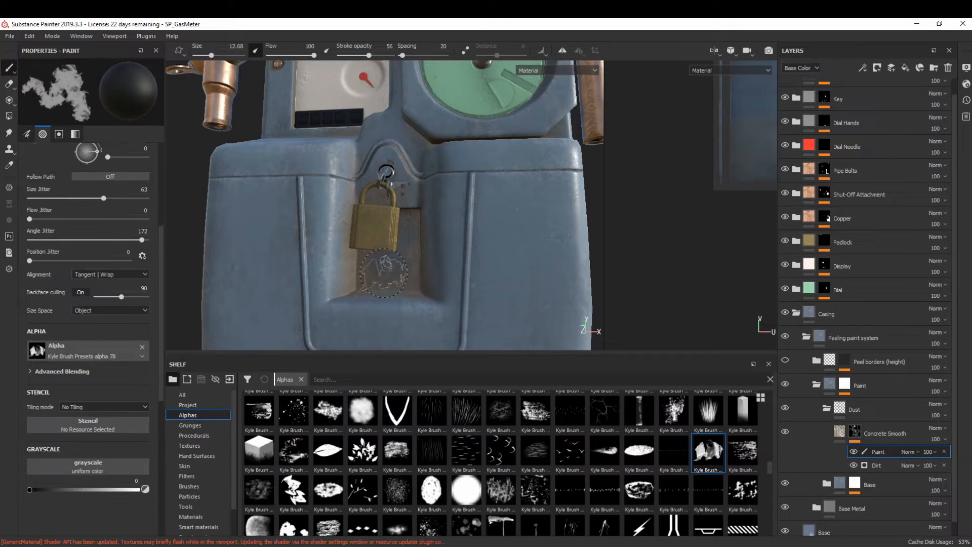
pyautogui.keyDown('alt'); pyautogui.moveTo(376, 236); pyautogui.dragTo(341, 235); pyautogui.keyUp('alt')
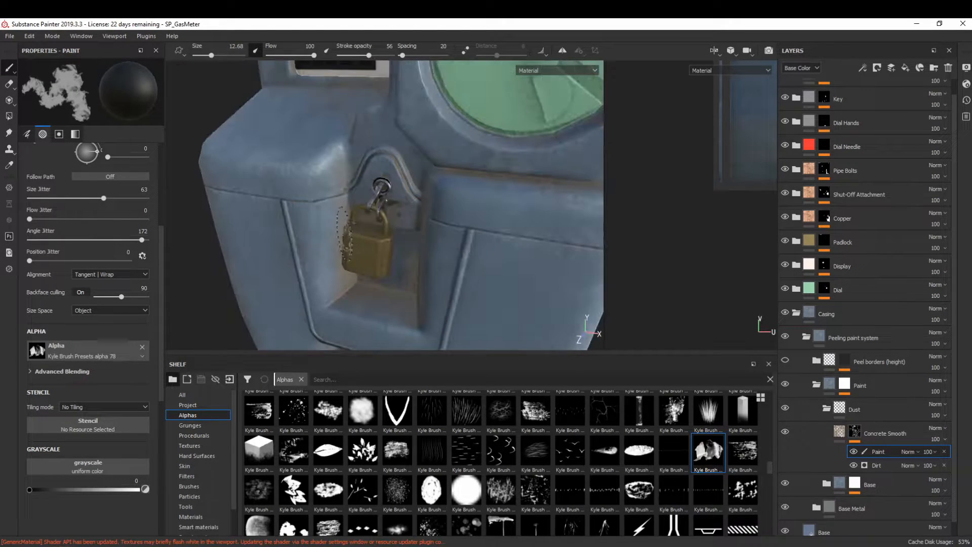
# - Paint white dust into the mask around the ends of the arched ridge above the lock with brush size 5.58
pyautogui.keyDown('alt'); pyautogui.moveTo(441, 212); pyautogui.dragTo(432, 264, button='middle'); pyautogui.keyUp('alt')
pyautogui.keyDown('ctrl'); pyautogui.moveTo(432, 264); pyautogui.dragTo(403, 264, button='right'); pyautogui.keyUp('ctrl')
pyautogui.keyDown('alt'); pyautogui.moveTo(432, 264); pyautogui.dragTo(458, 260); pyautogui.keyUp('alt')
pyautogui.keyDown('alt'); pyautogui.moveTo(444, 238); pyautogui.dragTo(414, 290, button='right'); pyautogui.keyUp('alt')
pyautogui.press('x')
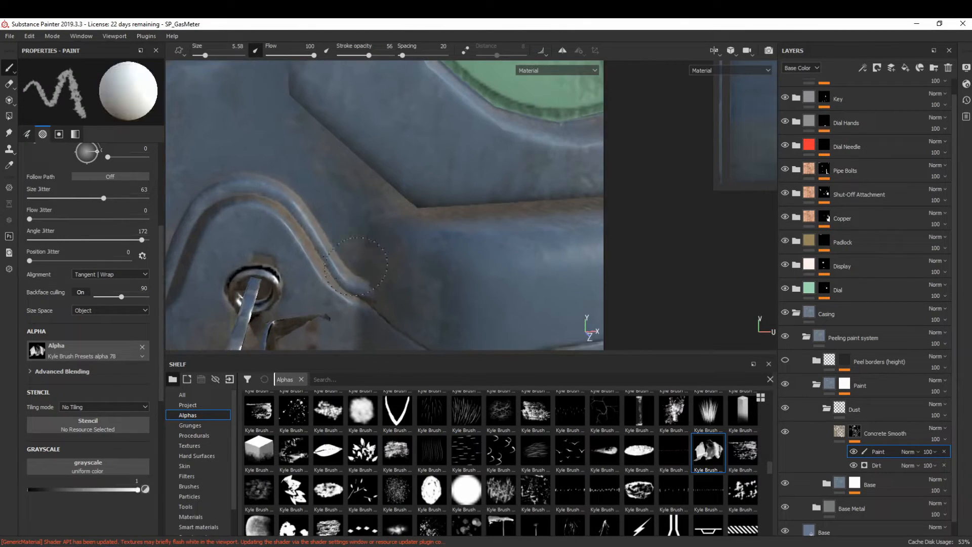
pyautogui.scroll(-2, 367, 281)
pyautogui.keyDown('alt'); pyautogui.moveTo(367, 281); pyautogui.dragTo(453, 213); pyautogui.keyUp('alt')
pyautogui.scroll(2, 316, 209)
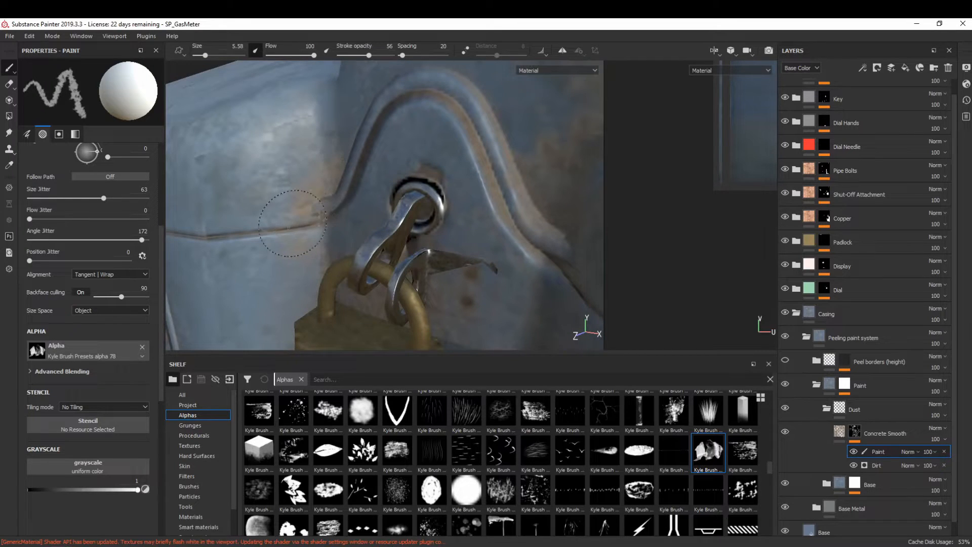
# - Extend the dust over the top of the arched ridge at brush size 3.85, alternating white and black to break it up
pyautogui.moveTo(295, 222)
pyautogui.keyDown('alt'); pyautogui.mouseDown()
pyautogui.moveTo(329, 147)
pyautogui.moveTo(369, 175)
pyautogui.moveTo(344, 223)
pyautogui.mouseUp(); pyautogui.keyUp('alt')
pyautogui.keyDown('alt'); pyautogui.moveTo(423, 261); pyautogui.dragTo(391, 234); pyautogui.keyUp('alt')
pyautogui.keyDown('alt'); pyautogui.moveTo(430, 202); pyautogui.dragTo(397, 225); pyautogui.keyUp('alt')
pyautogui.press('x')
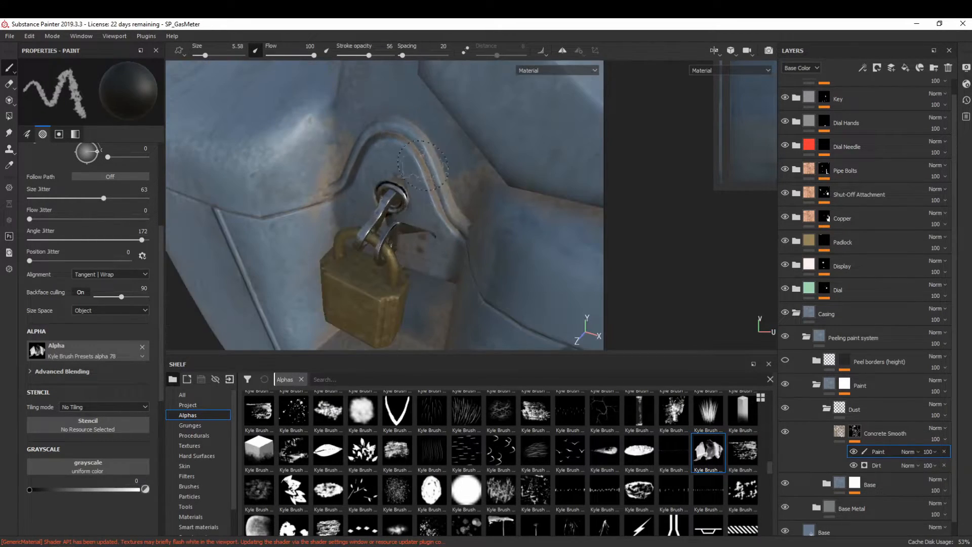
pyautogui.press('x')
pyautogui.press('[')
pyautogui.moveTo(384, 121)
pyautogui.keyDown('alt'); pyautogui.mouseDown()
pyautogui.moveTo(412, 174)
pyautogui.moveTo(451, 175)
pyautogui.mouseUp(); pyautogui.keyUp('alt')
pyautogui.press('x')
pyautogui.press('x')
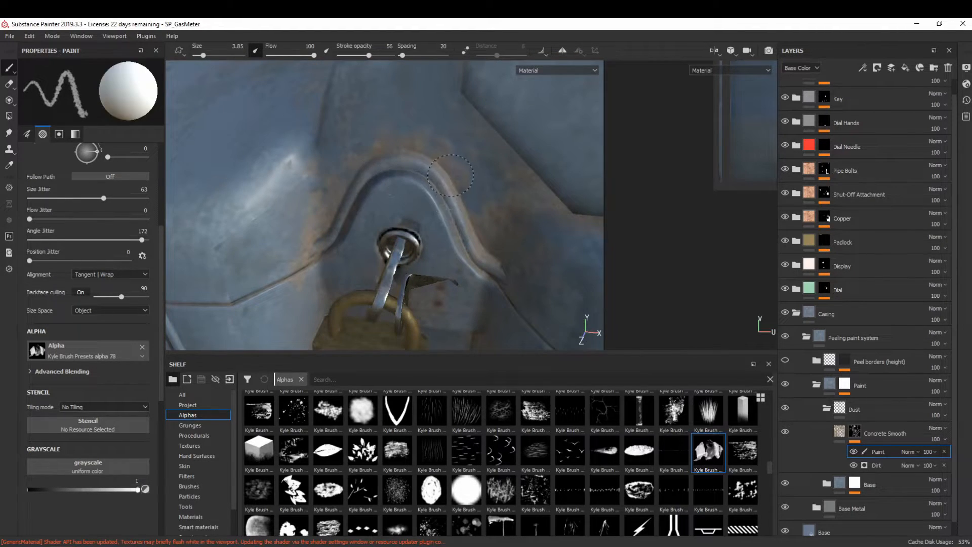
pyautogui.press('x')
# - Mask out dust with black on the inner right wall of the padlock recess at brush size 8.75
pyautogui.scroll(-3, 319, 192)
pyautogui.moveTo(324, 203)
pyautogui.keyDown('alt'); pyautogui.mouseDown()
pyautogui.moveTo(385, 269)
pyautogui.moveTo(431, 261)
pyautogui.moveTo(426, 226)
pyautogui.mouseUp(); pyautogui.keyUp('alt')
pyautogui.scroll(3, 389, 276)
pyautogui.press(']')
pyautogui.press(']')
pyautogui.press(']')
pyautogui.press(']')
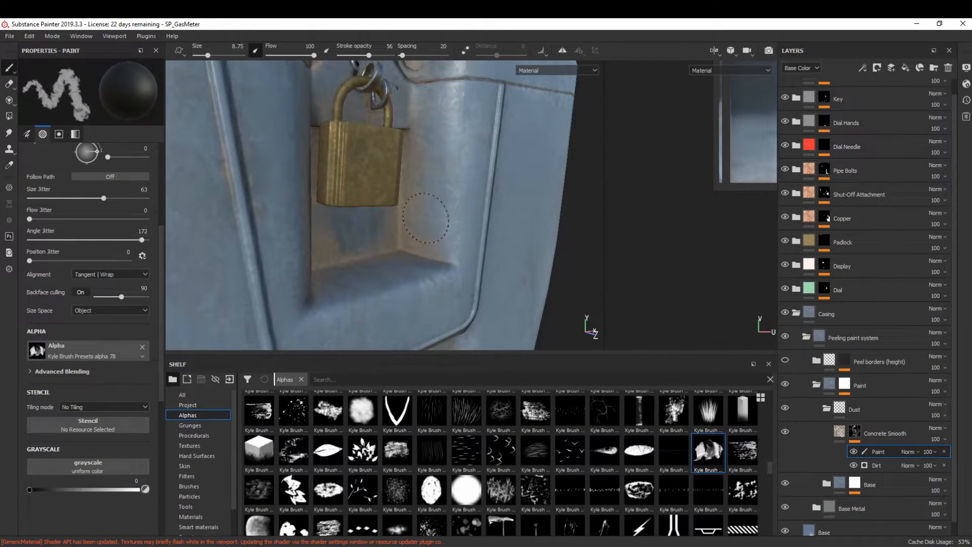
# - Set the stroke opacity to 75 and brush size to 5.57, and erase more dust around the recess below the padlock
pyautogui.keyDown('alt'); pyautogui.moveTo(421, 180); pyautogui.dragTo(463, 145); pyautogui.keyUp('alt')
pyautogui.press('[')
pyautogui.press('[')
pyautogui.click(379, 56)
pyautogui.keyDown('alt'); pyautogui.moveTo(556, 175); pyautogui.dragTo(512, 163); pyautogui.keyUp('alt')
pyautogui.scroll(1, 405, 157)
pyautogui.keyDown('alt'); pyautogui.moveTo(362, 124); pyautogui.dragTo(406, 224); pyautogui.keyUp('alt')
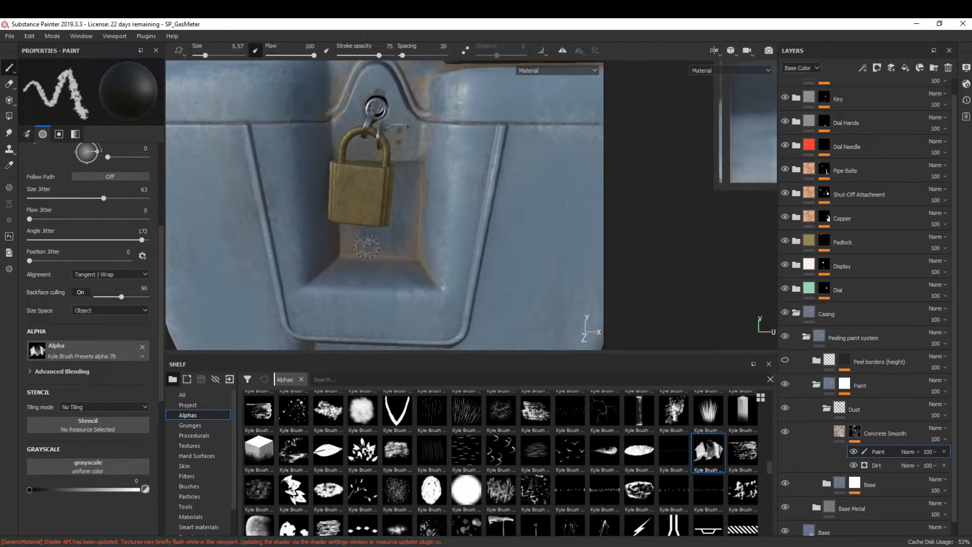
# - Load the Kyle Brush Presets alpha 6 and erase patches of dust on the recess's lower ledge
pyautogui.scroll(-5, 718, 472)
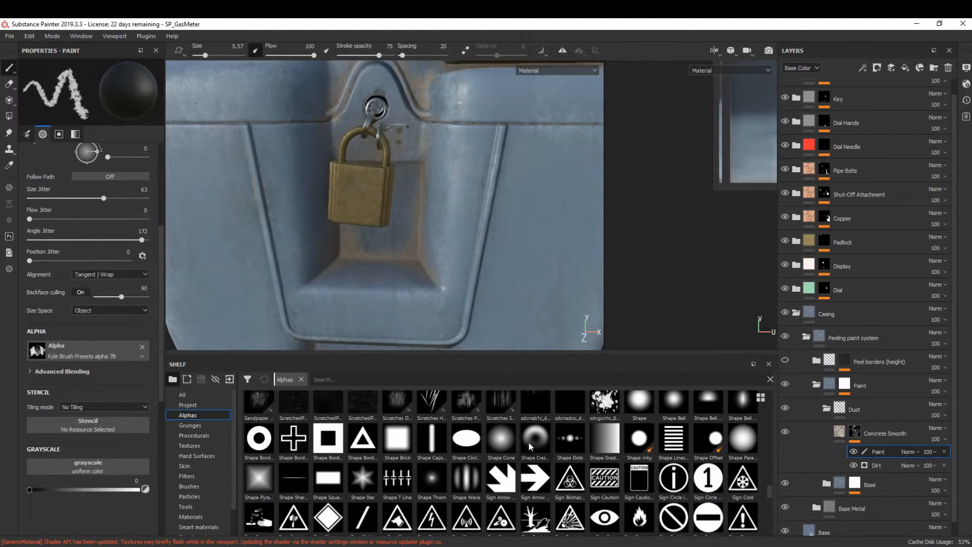
pyautogui.scroll(5, 536, 450)
pyautogui.click(535, 413)
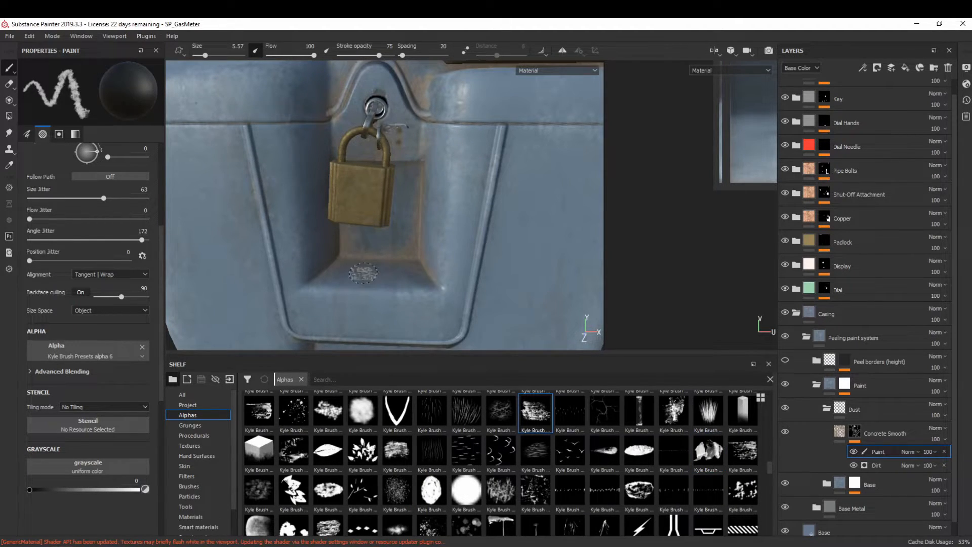
pyautogui.moveTo(408, 299)
pyautogui.keyDown('alt'); pyautogui.mouseDown()
pyautogui.moveTo(363, 100)
pyautogui.moveTo(393, 294)
pyautogui.mouseUp(); pyautogui.keyUp('alt')
pyautogui.scroll(-3, 397, 269)
pyautogui.scroll(3, 394, 294)
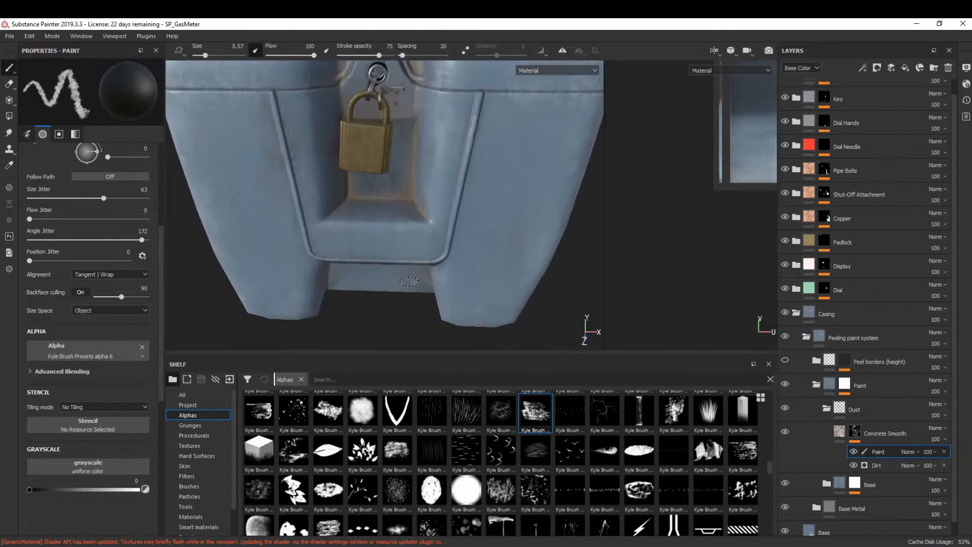
# - Rename the Concrete Smooth layer as Dust 01
pyautogui.doubleClick(873, 433)
pyautogui.write('Dust 01')
pyautogui.press('Return')
# - Set the Dust 01 concrete material's Height Position to 0.52
pyautogui.click(840, 434)
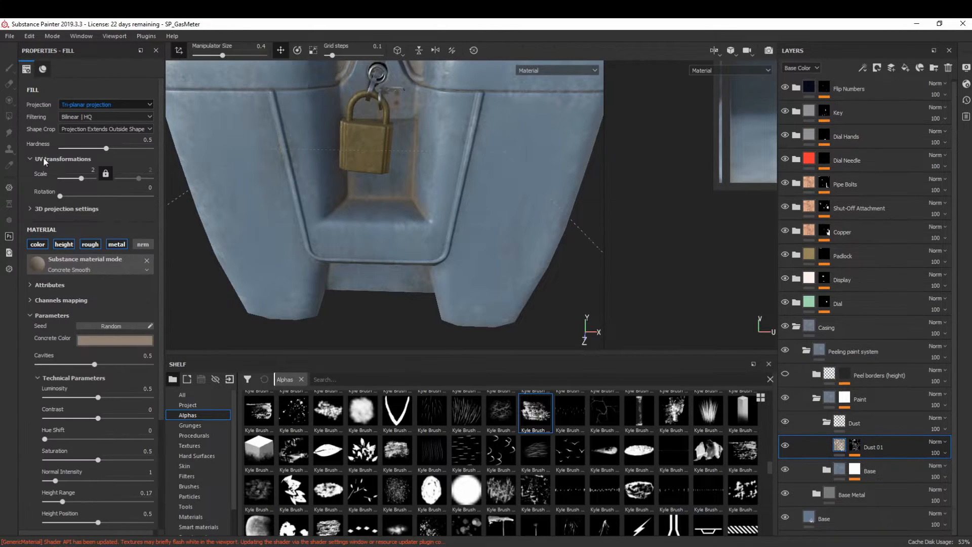
pyautogui.scroll(-3, 51, 437)
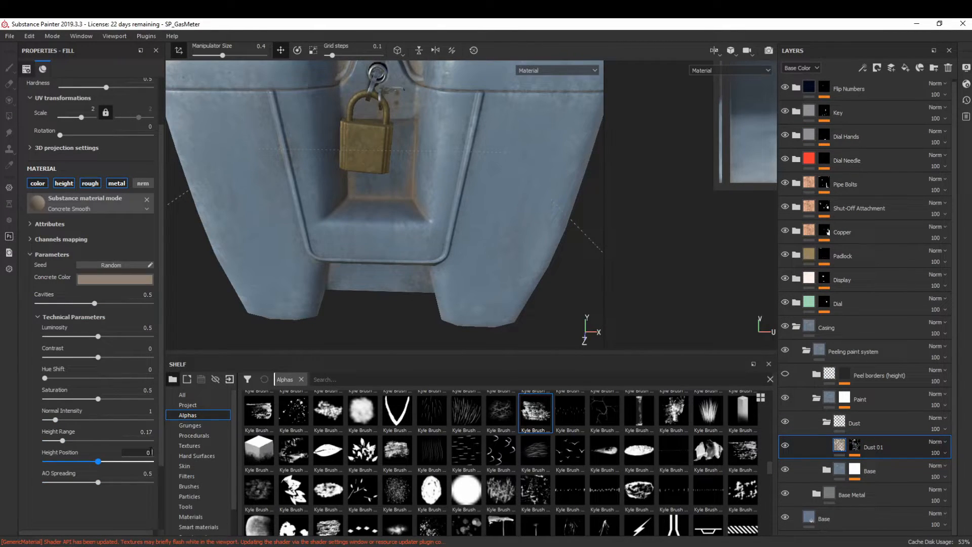
pyautogui.scroll(3, 404, 210)
pyautogui.keyDown('alt'); pyautogui.moveTo(403, 211); pyautogui.dragTo(370, 200); pyautogui.keyUp('alt')
pyautogui.click(100, 461)
pyautogui.moveTo(342, 344)
pyautogui.keyDown('alt'); pyautogui.mouseDown()
pyautogui.moveTo(408, 288)
pyautogui.moveTo(449, 341)
pyautogui.moveTo(420, 313)
pyautogui.moveTo(440, 304)
pyautogui.mouseUp(); pyautogui.keyUp('alt')
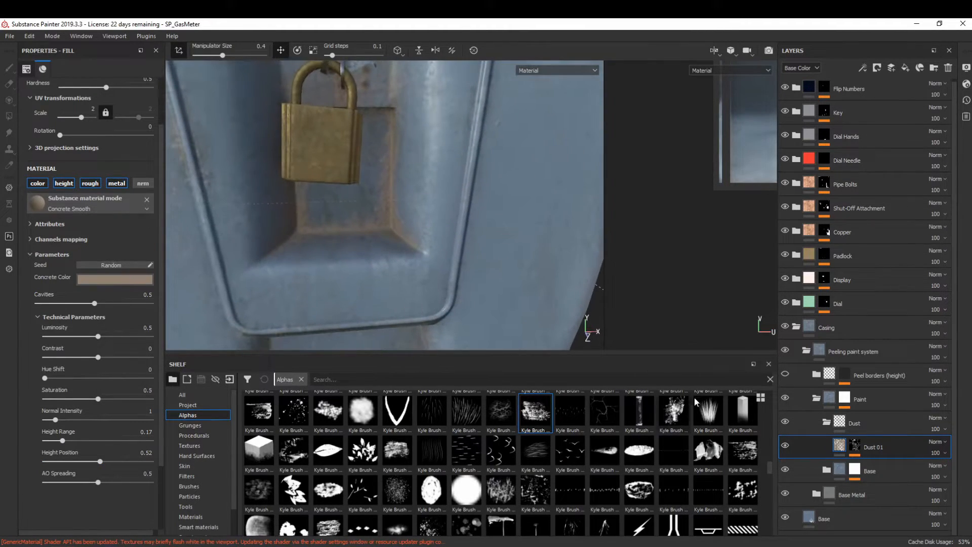
# - Return to the Paint effect in the Dust 01 mask and erase dust on the panel beneath the recess at brush size 8.75
pyautogui.click(855, 444)
pyautogui.click(876, 465)
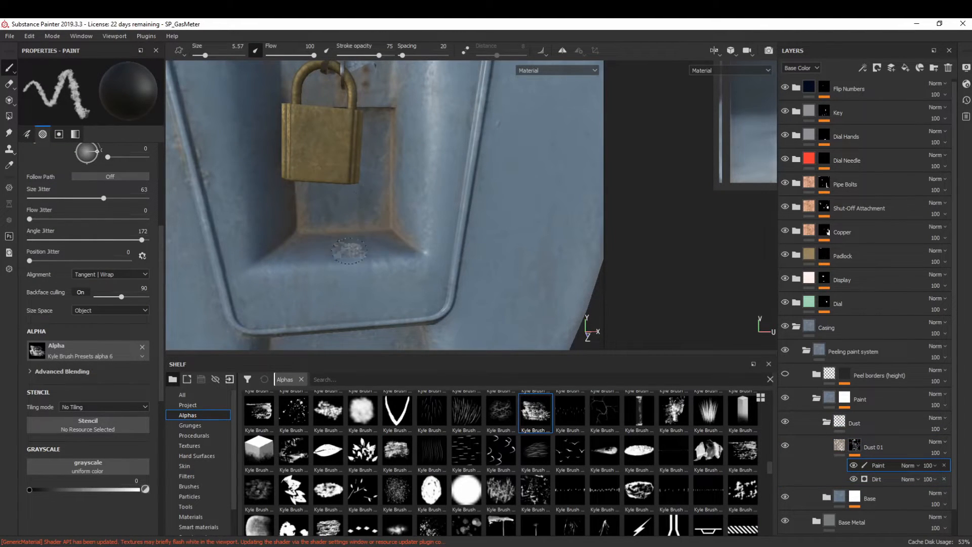
pyautogui.keyDown('alt'); pyautogui.moveTo(319, 193); pyautogui.dragTo(346, 273); pyautogui.keyUp('alt')
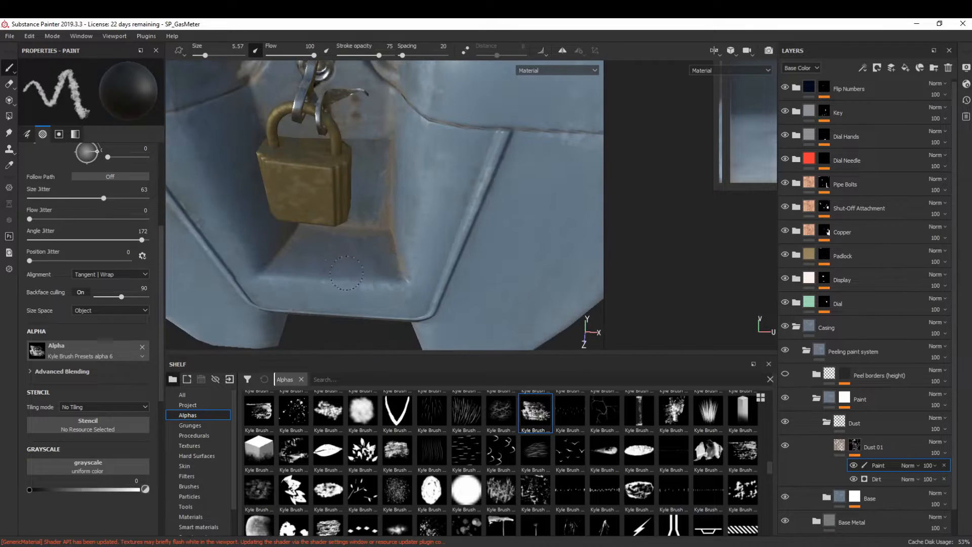
pyautogui.keyDown('alt'); pyautogui.moveTo(394, 293); pyautogui.dragTo(431, 188); pyautogui.keyUp('alt')
pyautogui.keyDown('alt'); pyautogui.moveTo(385, 271); pyautogui.dragTo(460, 268, button='right'); pyautogui.keyUp('alt')
pyautogui.keyDown('ctrl'); pyautogui.moveTo(377, 274); pyautogui.dragTo(393, 273, button='right'); pyautogui.keyUp('ctrl')
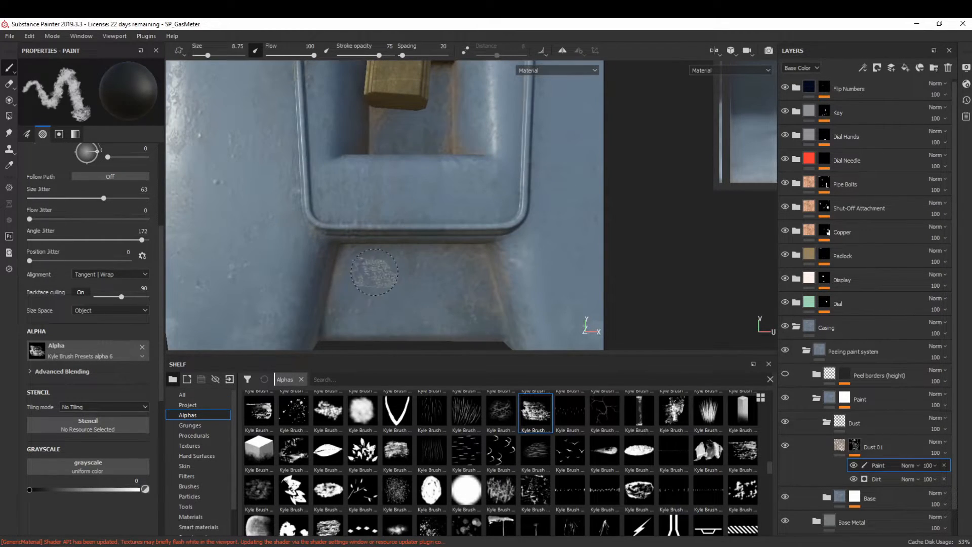
# - Paint white dust into the lower right corner of the recess frame, and reduce the black brush to size 3.85
pyautogui.keyDown('alt'); pyautogui.moveTo(482, 318); pyautogui.dragTo(425, 324); pyautogui.keyUp('alt')
pyautogui.press('[')
pyautogui.press('x')
pyautogui.moveTo(508, 215)
pyautogui.mouseDown()
pyautogui.moveTo(524, 205)
pyautogui.moveTo(488, 228)
pyautogui.mouseUp()
pyautogui.press('x')
pyautogui.press('[')
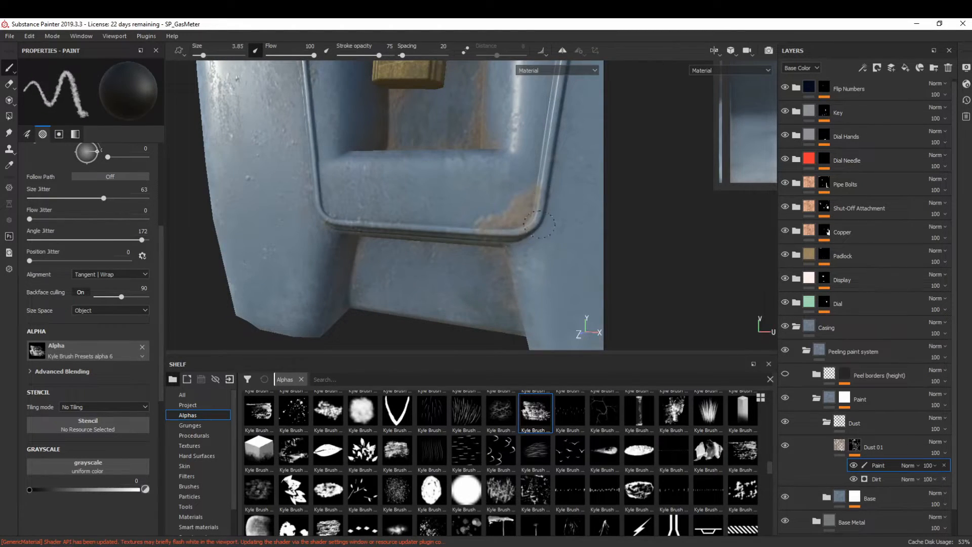
# - Paint dust into the lower left corner of the recess frame and break up both corner patches with black
pyautogui.press('x')
pyautogui.press('x')
pyautogui.press('x')
pyautogui.press('x')
pyautogui.press('x')
pyautogui.press('x')
pyautogui.moveTo(344, 214); pyautogui.dragTo(331, 201)
pyautogui.scroll(-3, 344, 210)
pyautogui.keyDown('alt'); pyautogui.moveTo(408, 199); pyautogui.dragTo(420, 216); pyautogui.keyUp('alt')
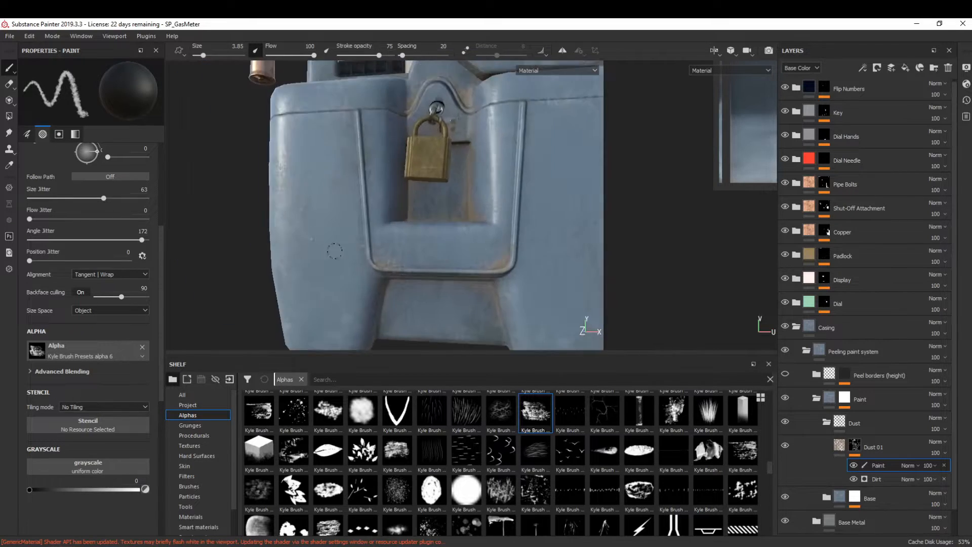
# - Refine the dust in the recess frame's lower corners at brush size 2.44, alternating between white and black
pyautogui.keyDown('alt'); pyautogui.moveTo(504, 233); pyautogui.dragTo(418, 174, button='middle'); pyautogui.keyUp('alt')
pyautogui.scroll(4, 418, 174)
pyautogui.moveTo(415, 152)
pyautogui.keyDown('alt'); pyautogui.mouseDown()
pyautogui.moveTo(420, 243)
pyautogui.moveTo(482, 245)
pyautogui.mouseUp(); pyautogui.keyUp('alt')
pyautogui.press('x')
pyautogui.click(421, 252)
pyautogui.press('x')
pyautogui.press('[')
pyautogui.press('x')
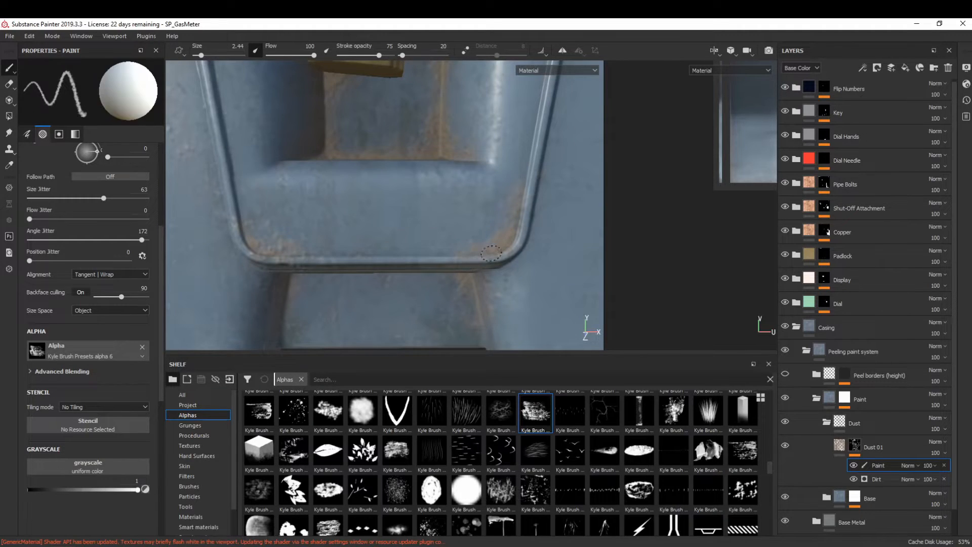
pyautogui.press('x')
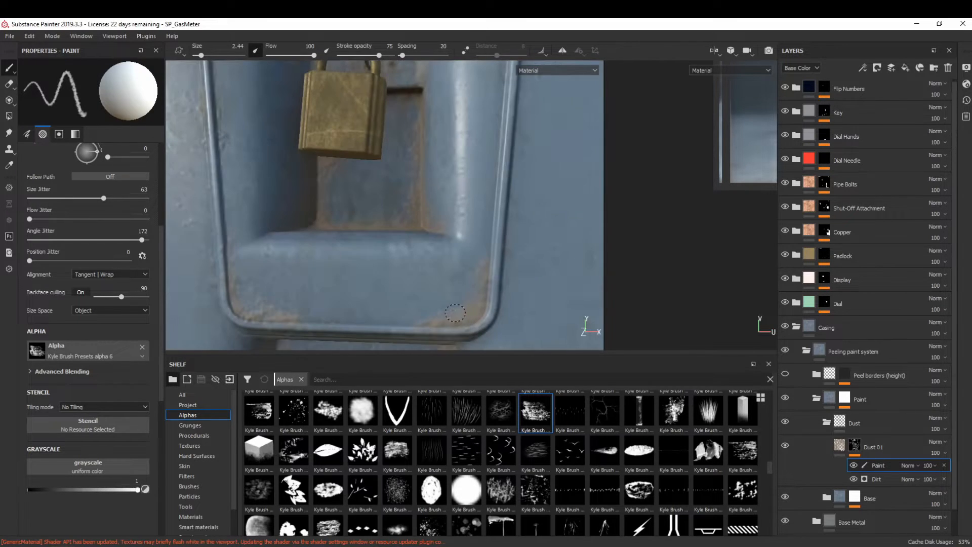
pyautogui.press('x')
# - Erase dust from the side wall and corner beside the display, using black at brush sizes 9.96 and 6.54
pyautogui.scroll(-5, 452, 247)
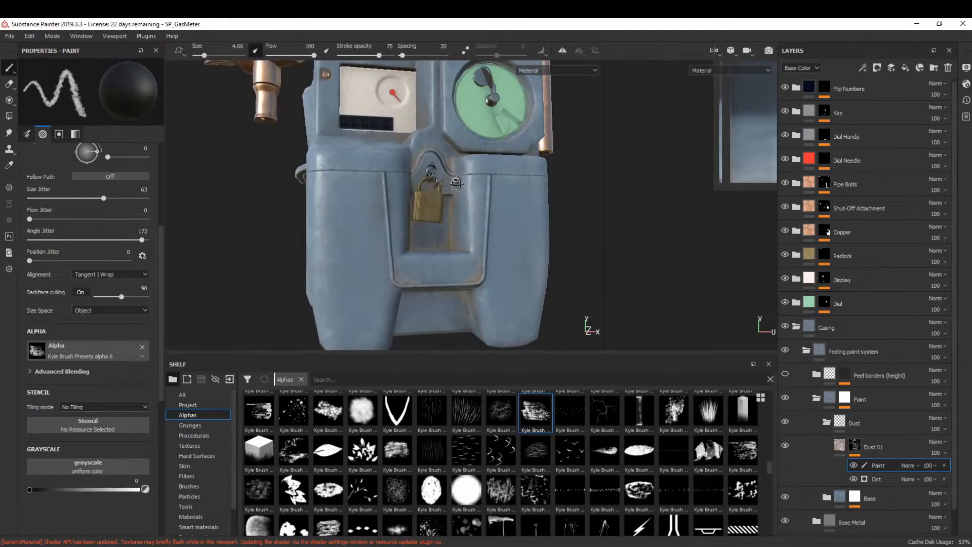
pyautogui.keyDown('alt'); pyautogui.moveTo(452, 247); pyautogui.dragTo(527, 238); pyautogui.keyUp('alt')
pyautogui.scroll(5, 430, 203)
pyautogui.keyDown('alt'); pyautogui.moveTo(430, 203); pyautogui.dragTo(428, 173); pyautogui.keyUp('alt')
pyautogui.keyDown('ctrl'); pyautogui.moveTo(427, 173); pyautogui.dragTo(452, 173, button='right'); pyautogui.keyUp('ctrl')
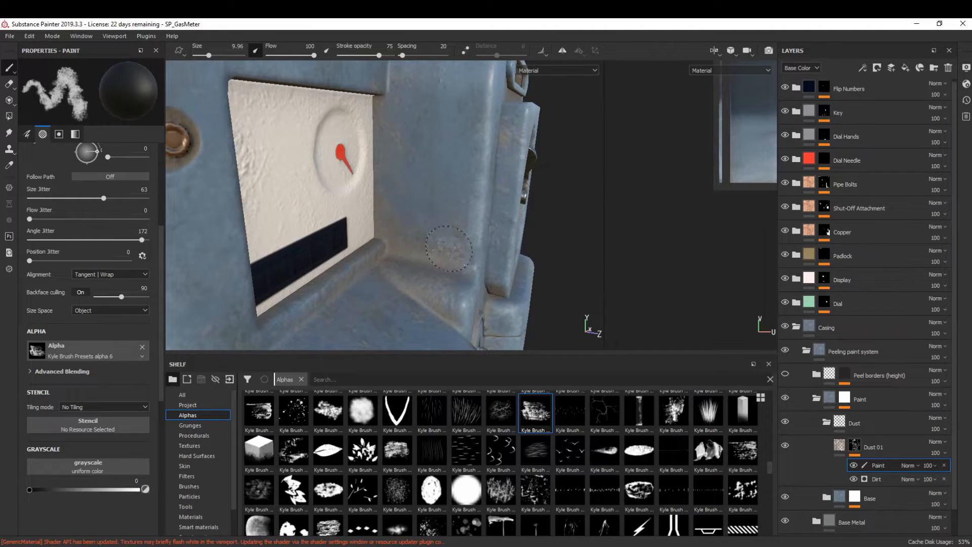
pyautogui.keyDown('ctrl'); pyautogui.moveTo(449, 298); pyautogui.dragTo(421, 279, button='right'); pyautogui.keyUp('ctrl')
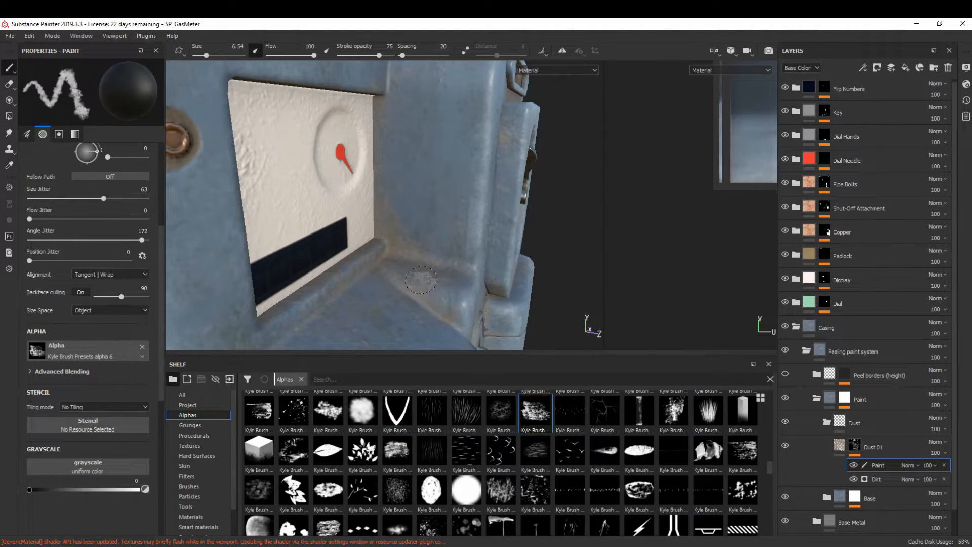
pyautogui.keyDown('alt'); pyautogui.moveTo(438, 278); pyautogui.dragTo(414, 162); pyautogui.keyUp('alt')
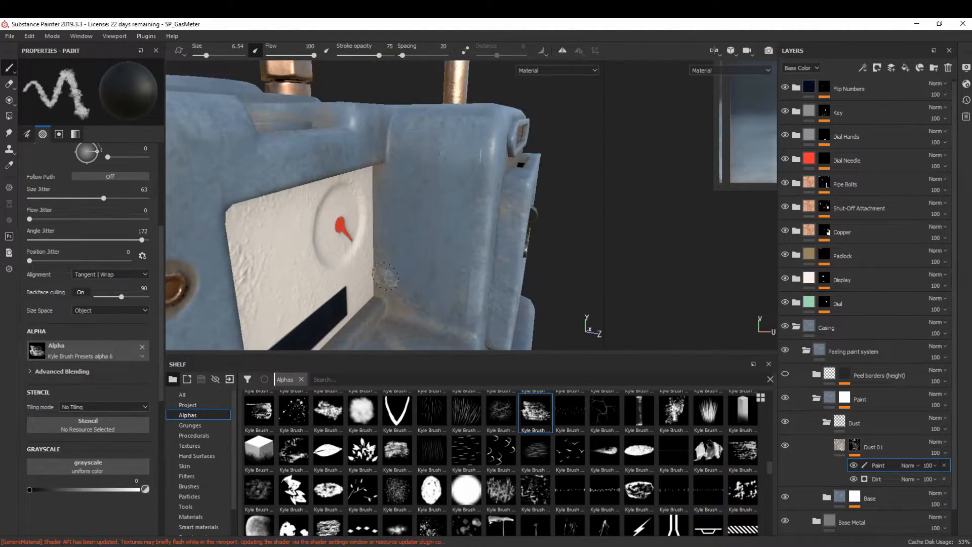
# - Thin the dust around the upper front slot and the round cap on the casing's top at brush size 6.54
pyautogui.keyDown('alt'); pyautogui.moveTo(414, 301); pyautogui.dragTo(388, 275); pyautogui.keyUp('alt')
pyautogui.moveTo(971, 243)
pyautogui.mouseDown(button='right')
pyautogui.moveTo(594, 314)
pyautogui.moveTo(512, 289)
pyautogui.moveTo(971, 290)
pyautogui.moveTo(971, 223)
pyautogui.mouseUp(button='right')
pyautogui.scroll(6, 501, 254)
pyautogui.click(353, 194)
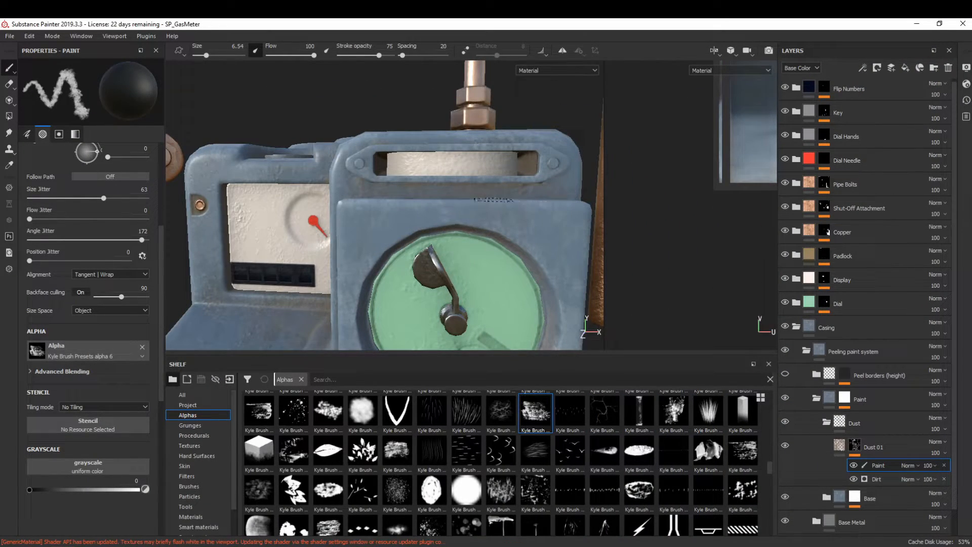
pyautogui.keyDown('alt'); pyautogui.moveTo(348, 189); pyautogui.dragTo(436, 213); pyautogui.keyUp('alt')
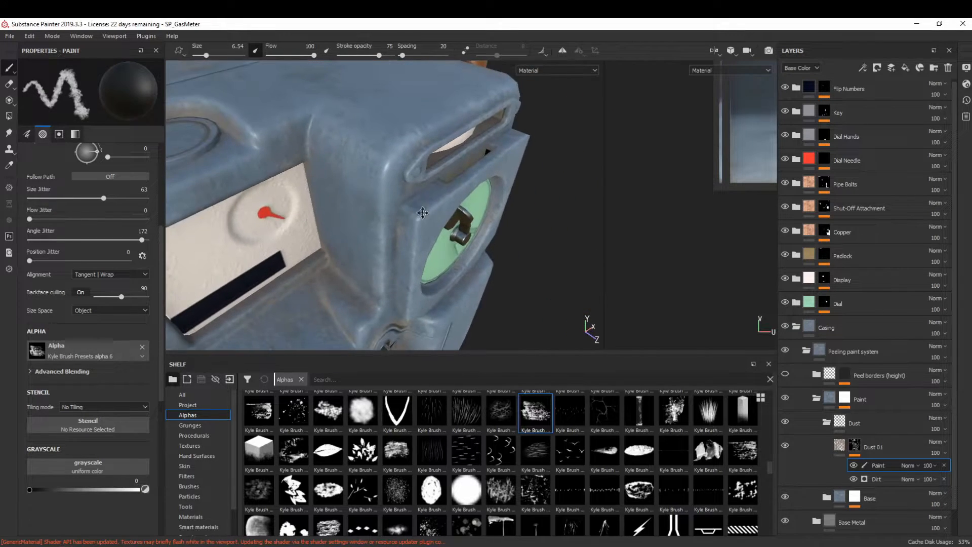
pyautogui.keyDown('alt'); pyautogui.moveTo(437, 212); pyautogui.dragTo(485, 220, button='middle'); pyautogui.keyUp('alt')
pyautogui.keyDown('alt'); pyautogui.moveTo(536, 132); pyautogui.dragTo(450, 183); pyautogui.keyUp('alt')
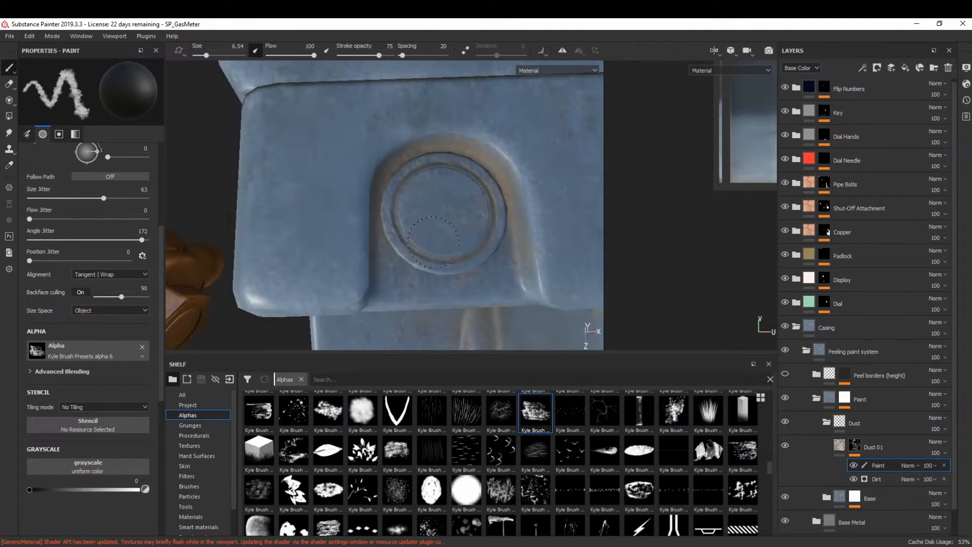
pyautogui.keyDown('alt'); pyautogui.moveTo(407, 280); pyautogui.dragTo(413, 188); pyautogui.keyUp('alt')
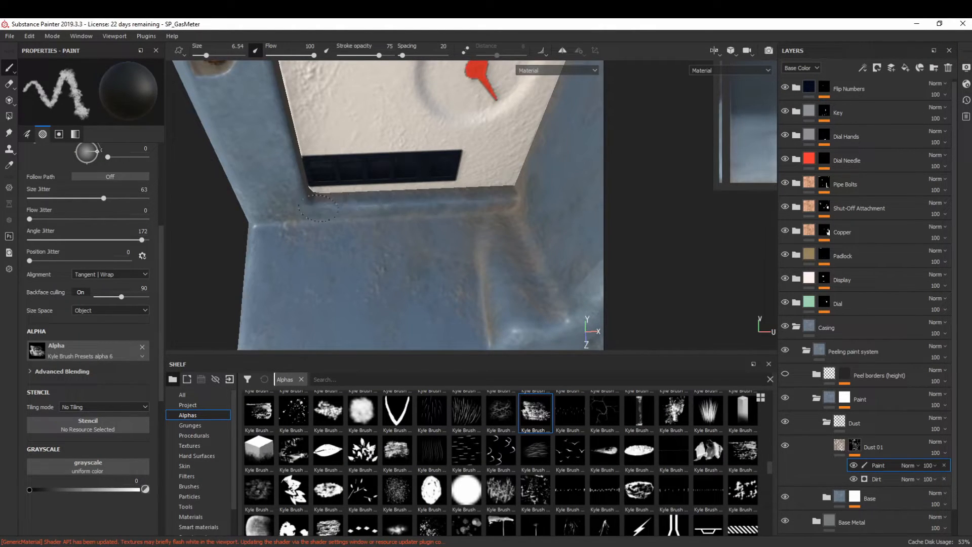
# - Compare with the reference and erase excess dust around the green dial's rim at brush size 9.96
pyautogui.scroll(-3, 518, 260)
pyautogui.keyDown('alt'); pyautogui.moveTo(518, 261); pyautogui.dragTo(403, 265); pyautogui.keyUp('alt')
pyautogui.moveTo(480, 268)
pyautogui.keyDown('alt'); pyautogui.mouseDown()
pyautogui.moveTo(407, 262)
pyautogui.moveTo(506, 228)
pyautogui.mouseUp(); pyautogui.keyUp('alt')
pyautogui.press('x')
pyautogui.press('x')
pyautogui.hotkey('alt', 'Tab')
pyautogui.scroll(-2, 602, 335)
pyautogui.hotkey('alt', 'Tab')
pyautogui.moveTo(425, 213)
pyautogui.keyDown('alt'); pyautogui.mouseDown()
pyautogui.moveTo(455, 212)
pyautogui.moveTo(456, 264)
pyautogui.mouseUp(); pyautogui.keyUp('alt')
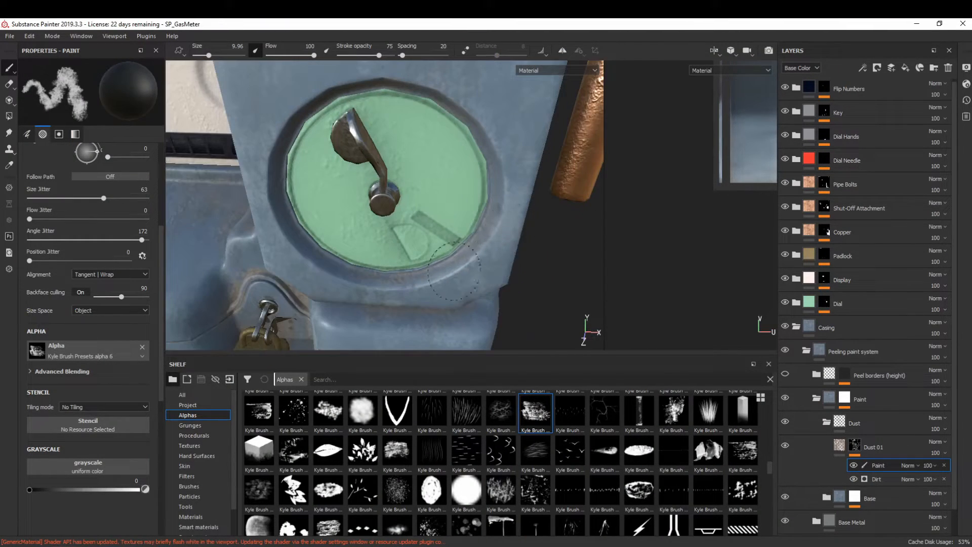
# - Erase excess dust around the casing's side band and the raised shapes on its top with black
pyautogui.scroll(-3, 501, 246)
pyautogui.scroll(3, 404, 171)
pyautogui.keyDown('alt'); pyautogui.moveTo(355, 198); pyautogui.dragTo(486, 228); pyautogui.keyUp('alt')
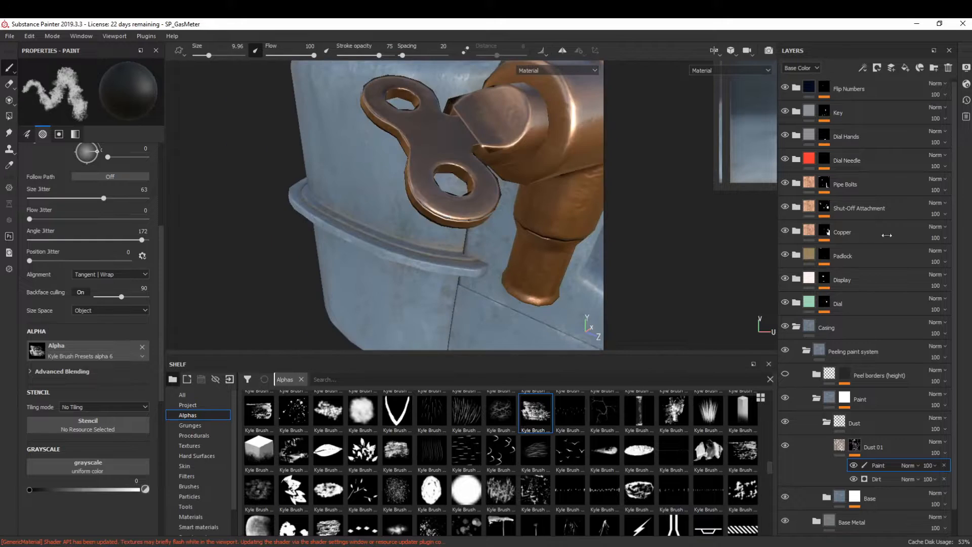
pyautogui.keyDown('alt'); pyautogui.moveTo(398, 254); pyautogui.dragTo(329, 137); pyautogui.keyUp('alt')
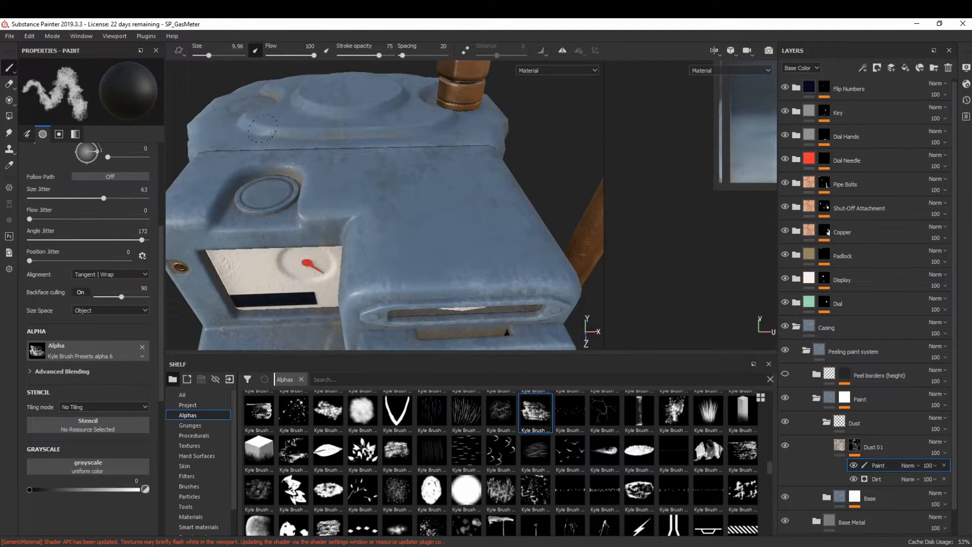
pyautogui.scroll(3, 329, 137)
pyautogui.keyDown('alt'); pyautogui.moveTo(329, 136); pyautogui.dragTo(327, 207, button='middle'); pyautogui.keyUp('alt')
pyautogui.keyDown('alt'); pyautogui.moveTo(427, 284); pyautogui.dragTo(445, 324); pyautogui.keyUp('alt')
# - Add a paint effect to the mask of the 30-opacity Greenish Yellow copy layer and enlarge the brush to 20.74
pyautogui.scroll(-4, 837, 441)
pyautogui.click(850, 450)
pyautogui.scroll(-2, 846, 455)
pyautogui.click(852, 412)
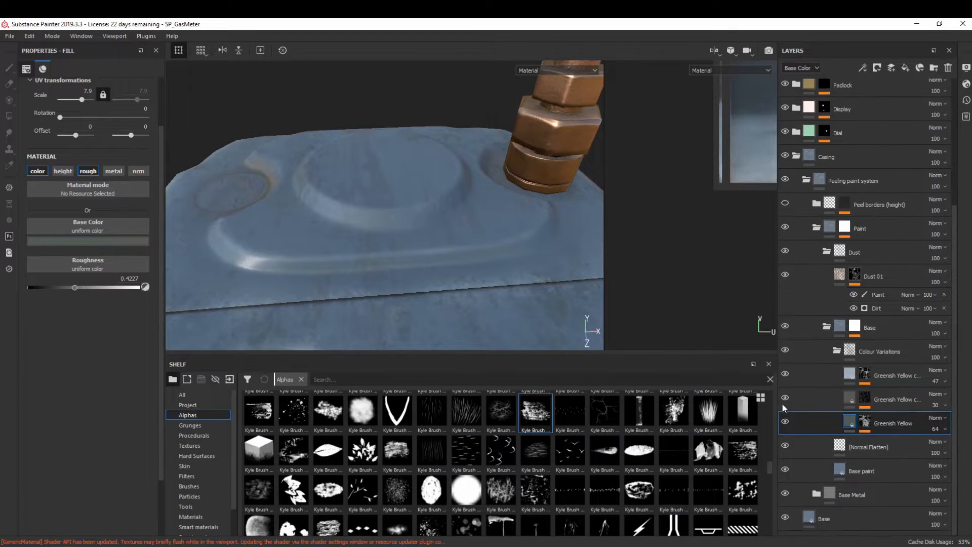
pyautogui.click(864, 399)
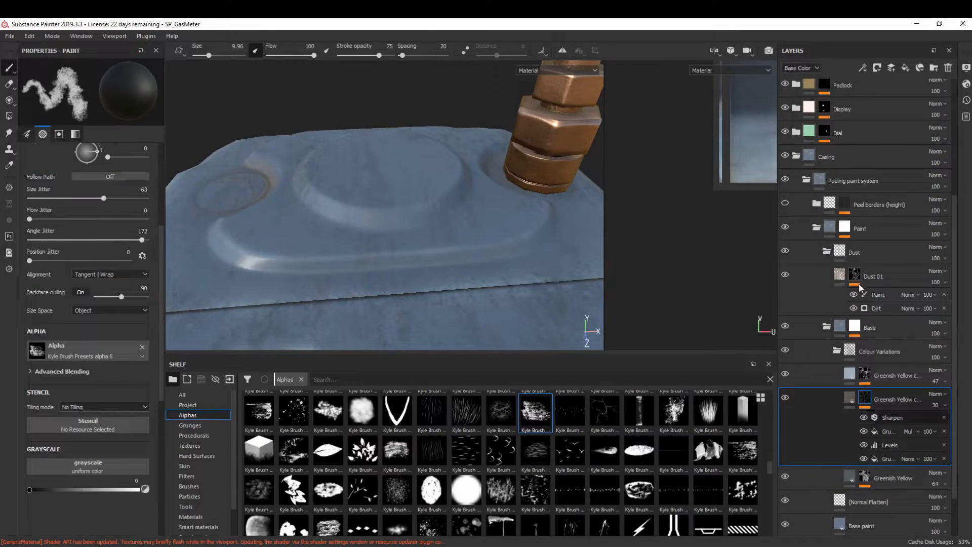
pyautogui.click(890, 418)
pyautogui.click(862, 67)
pyautogui.click(888, 94)
pyautogui.keyDown('ctrl'); pyautogui.moveTo(377, 170); pyautogui.dragTo(420, 170, button='right'); pyautogui.keyUp('ctrl')
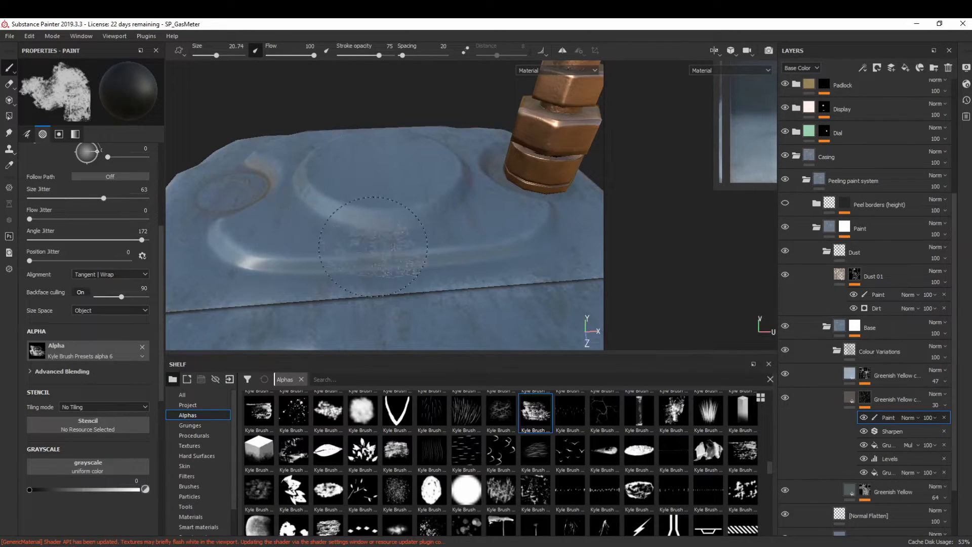
# - Fade that colour variation over the casing's top and front with the black brush, comparing the result with the layer hidden
pyautogui.keyDown('alt'); pyautogui.moveTo(244, 294); pyautogui.dragTo(306, 160); pyautogui.keyUp('alt')
pyautogui.keyDown('alt'); pyautogui.moveTo(263, 215); pyautogui.dragTo(343, 221); pyautogui.keyUp('alt')
pyautogui.moveTo(387, 324)
pyautogui.keyDown('alt'); pyautogui.mouseDown(button='middle')
pyautogui.moveTo(404, 259)
pyautogui.moveTo(473, 334)
pyautogui.mouseUp(button='middle'); pyautogui.keyUp('alt')
pyautogui.keyDown('alt'); pyautogui.moveTo(455, 142); pyautogui.dragTo(463, 215); pyautogui.keyUp('alt')
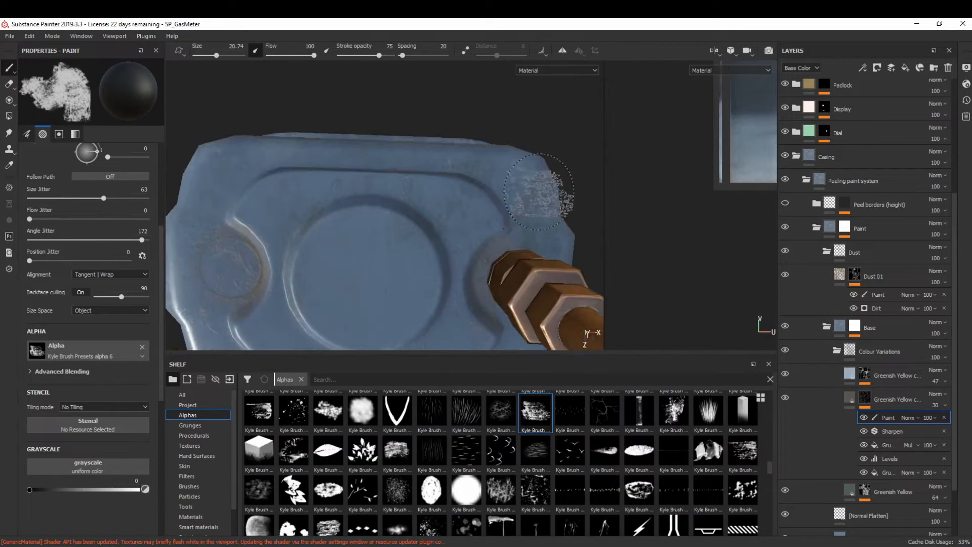
pyautogui.keyDown('alt'); pyautogui.moveTo(256, 187); pyautogui.dragTo(263, 234, button='right'); pyautogui.keyUp('alt')
pyautogui.keyDown('alt'); pyautogui.moveTo(263, 234); pyautogui.dragTo(276, 161); pyautogui.keyUp('alt')
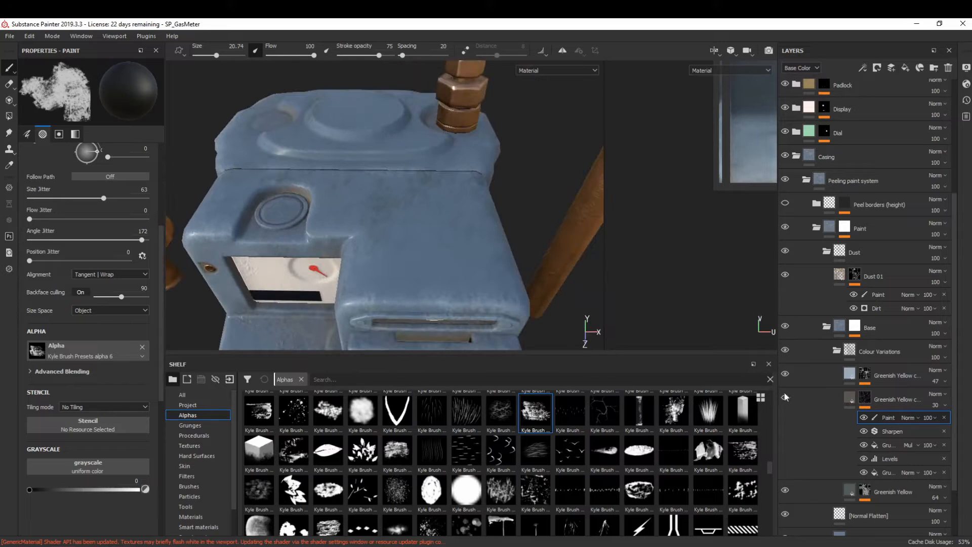
pyautogui.keyDown('alt'); pyautogui.moveTo(297, 226); pyautogui.dragTo(324, 162); pyautogui.keyUp('alt')
pyautogui.keyDown('alt'); pyautogui.moveTo(399, 324); pyautogui.dragTo(378, 250, button='middle'); pyautogui.keyUp('alt')
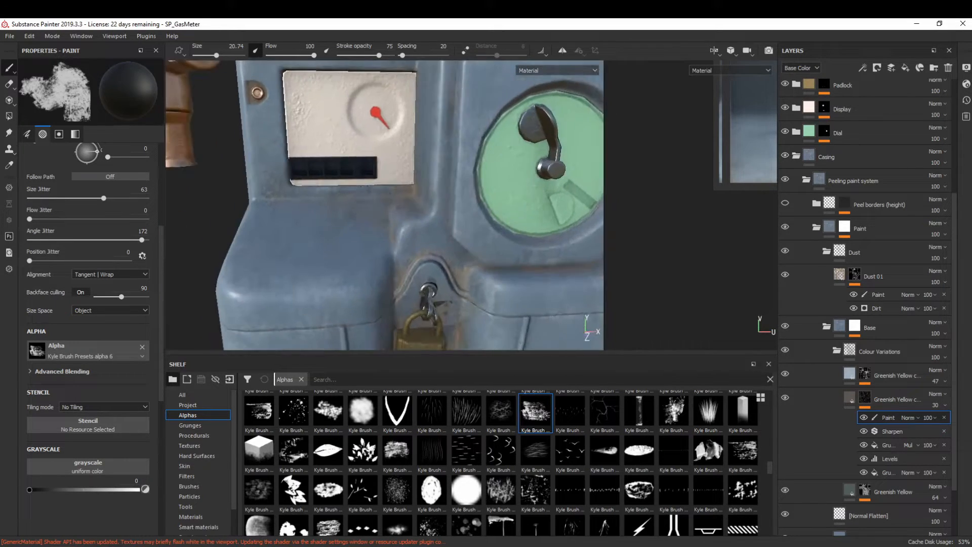
pyautogui.keyDown('alt'); pyautogui.moveTo(378, 250); pyautogui.dragTo(484, 263); pyautogui.keyUp('alt')
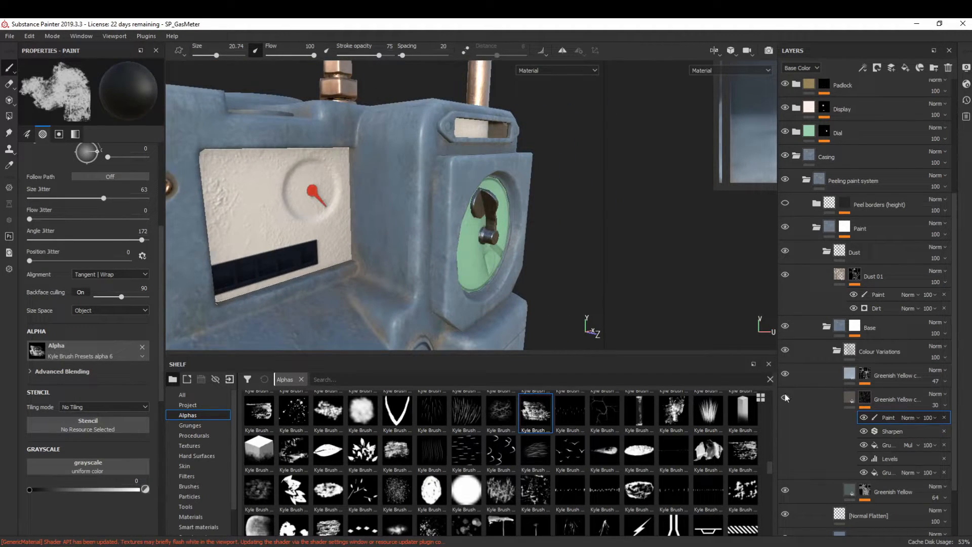
pyautogui.keyDown('alt'); pyautogui.moveTo(407, 117); pyautogui.dragTo(425, 188); pyautogui.keyUp('alt')
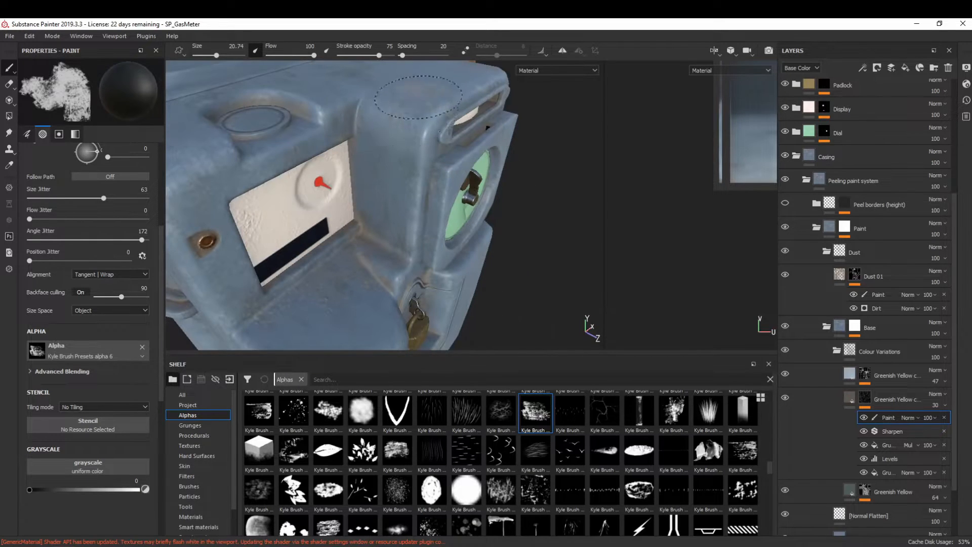
# - Add a paint effect to the original Greenish Yellow layer's mask and thin its patches on the casing's upper surfaces at stroke opacity 93
pyautogui.click(865, 491)
pyautogui.click(888, 511)
pyautogui.moveTo(411, 116)
pyautogui.keyDown('alt'); pyautogui.mouseDown()
pyautogui.moveTo(463, 199)
pyautogui.moveTo(486, 289)
pyautogui.moveTo(443, 296)
pyautogui.mouseUp(); pyautogui.keyUp('alt')
pyautogui.moveTo(379, 56); pyautogui.dragTo(389, 55)
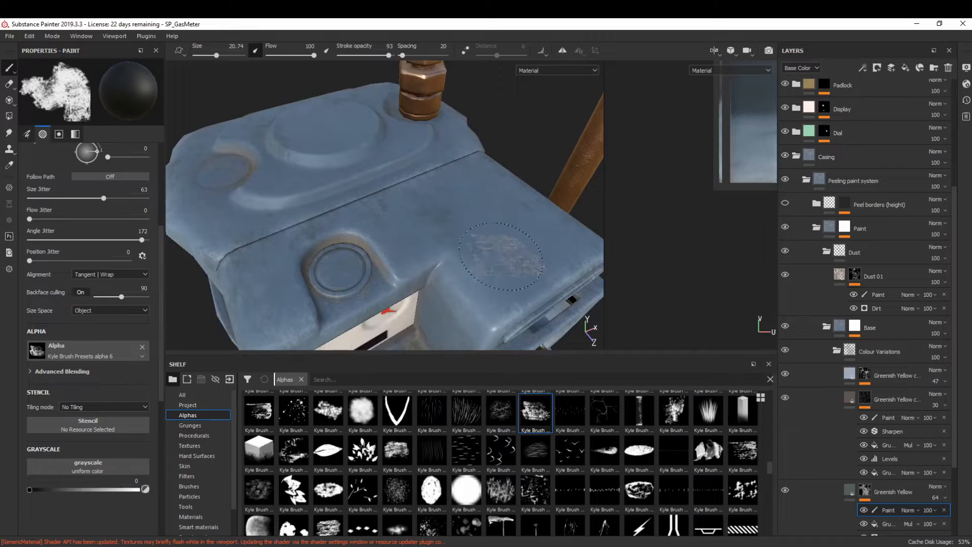
pyautogui.keyDown('alt'); pyautogui.moveTo(246, 256); pyautogui.dragTo(367, 112); pyautogui.keyUp('alt')
pyautogui.keyDown('alt'); pyautogui.moveTo(367, 111); pyautogui.dragTo(415, 167, button='right'); pyautogui.keyUp('alt')
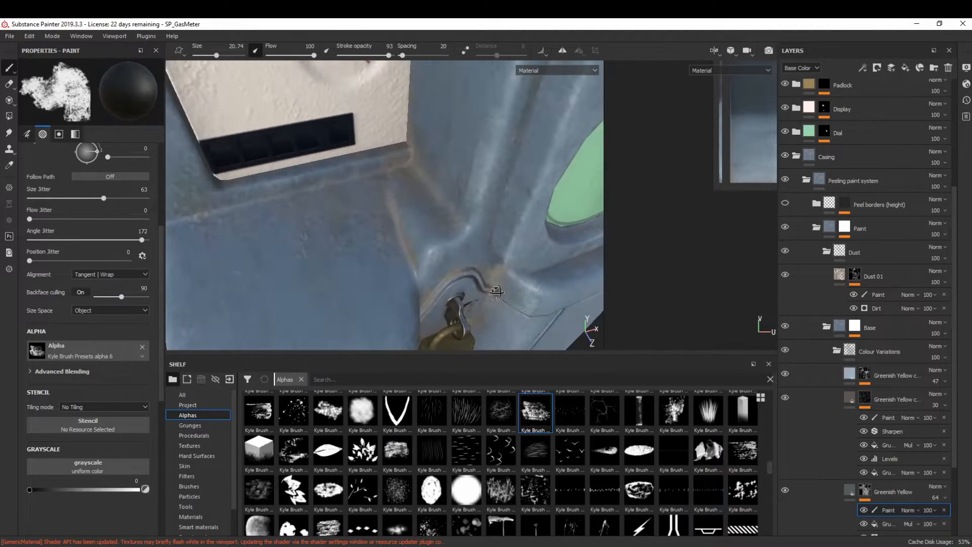
pyautogui.keyDown('alt'); pyautogui.moveTo(415, 167); pyautogui.dragTo(470, 157, button='middle'); pyautogui.keyUp('alt')
# - Erase excess Dust 01 on the ledge and around the padlock hasp with black at brush size 6.54
pyautogui.click(875, 295)
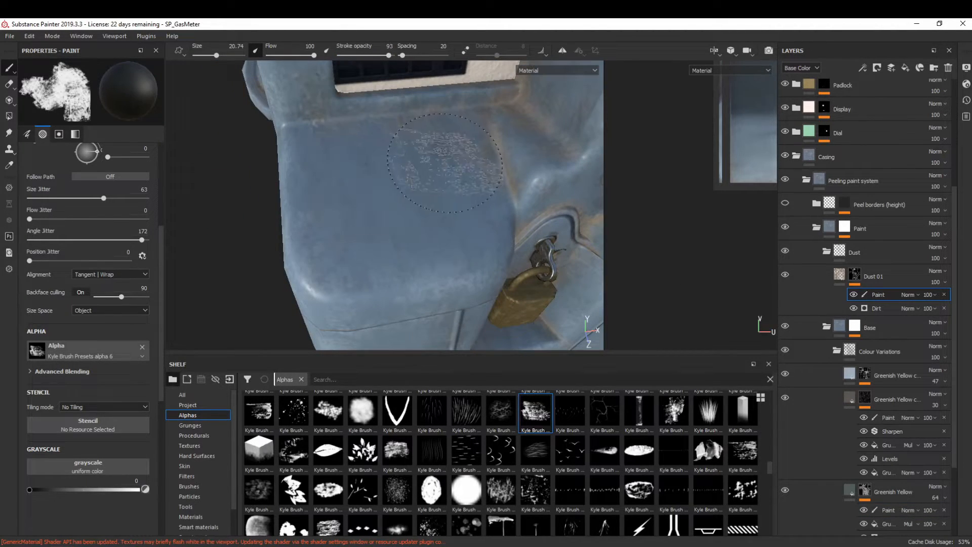
pyautogui.keyDown('alt'); pyautogui.moveTo(557, 212); pyautogui.dragTo(476, 152); pyautogui.keyUp('alt')
pyautogui.moveTo(456, 274)
pyautogui.keyDown('alt'); pyautogui.mouseDown(button='right')
pyautogui.moveTo(491, 318)
pyautogui.moveTo(536, 222)
pyautogui.mouseUp(button='right'); pyautogui.keyUp('alt')
pyautogui.keyDown('ctrl'); pyautogui.moveTo(537, 223); pyautogui.dragTo(473, 226, button='right'); pyautogui.keyUp('ctrl')
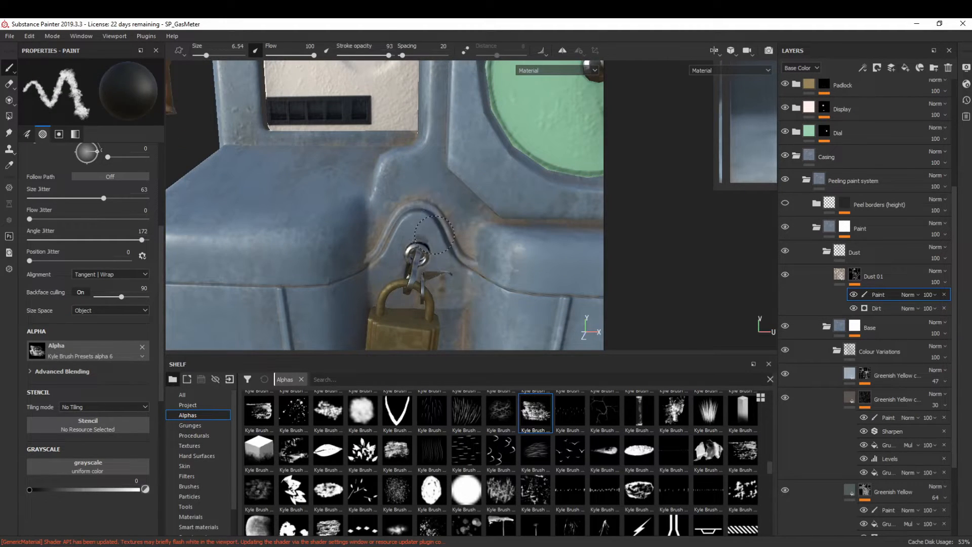
pyautogui.keyDown('alt'); pyautogui.moveTo(478, 310); pyautogui.dragTo(385, 228, button='right'); pyautogui.keyUp('alt')
pyautogui.keyDown('alt'); pyautogui.moveTo(385, 228); pyautogui.dragTo(354, 212); pyautogui.keyUp('alt')
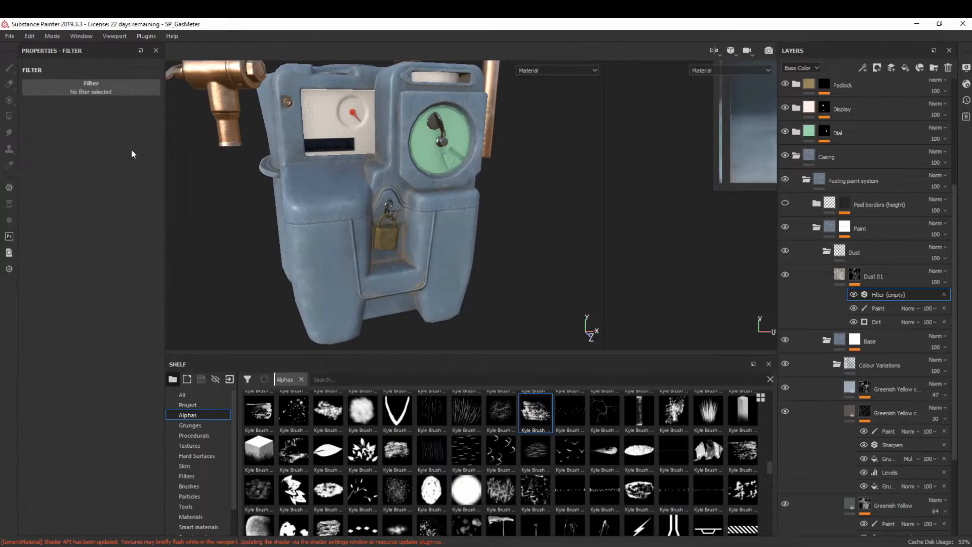
# - Discard the empty filter on Dust 01's mask and add an HSL Perceptive filter to its material content instead
pyautogui.click(115, 87)
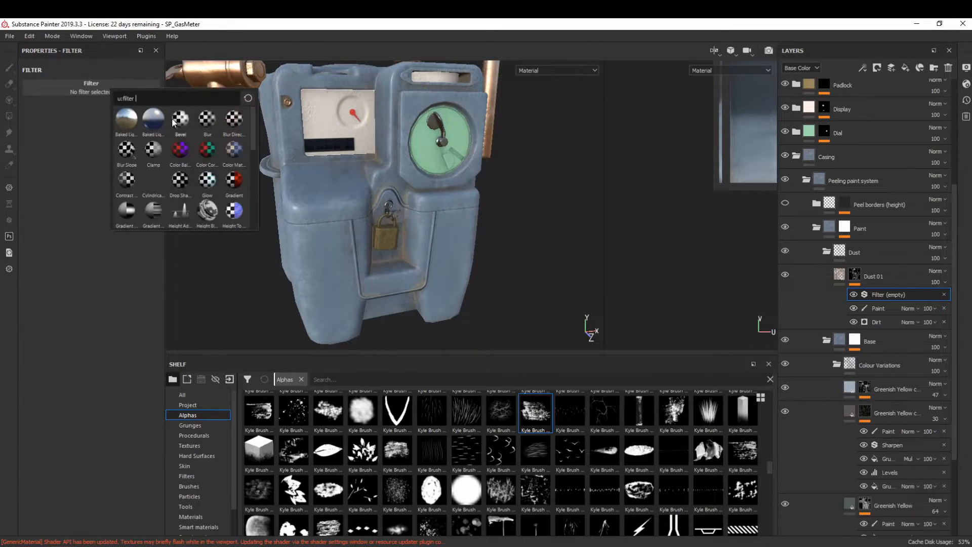
pyautogui.click(943, 294)
pyautogui.click(839, 274)
pyautogui.click(862, 68)
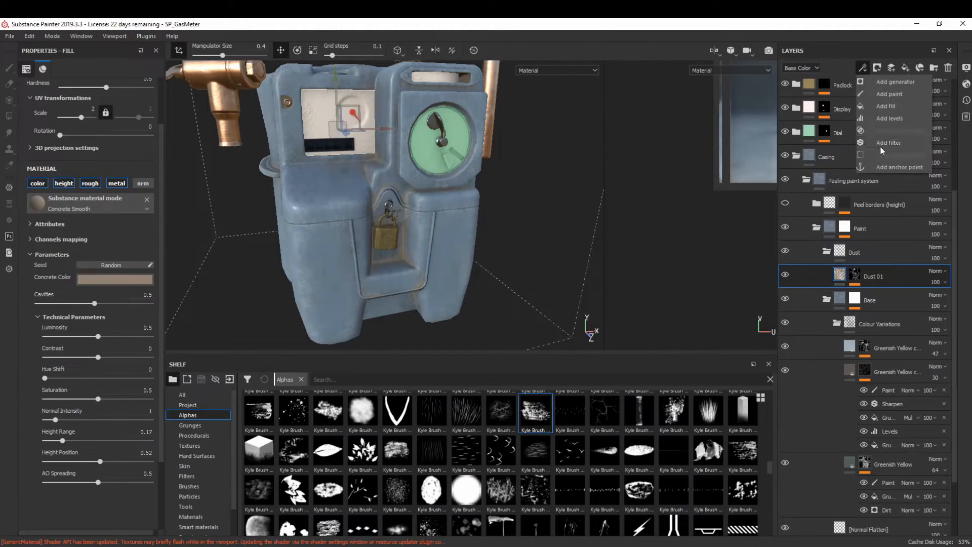
pyautogui.click(883, 143)
pyautogui.click(134, 102)
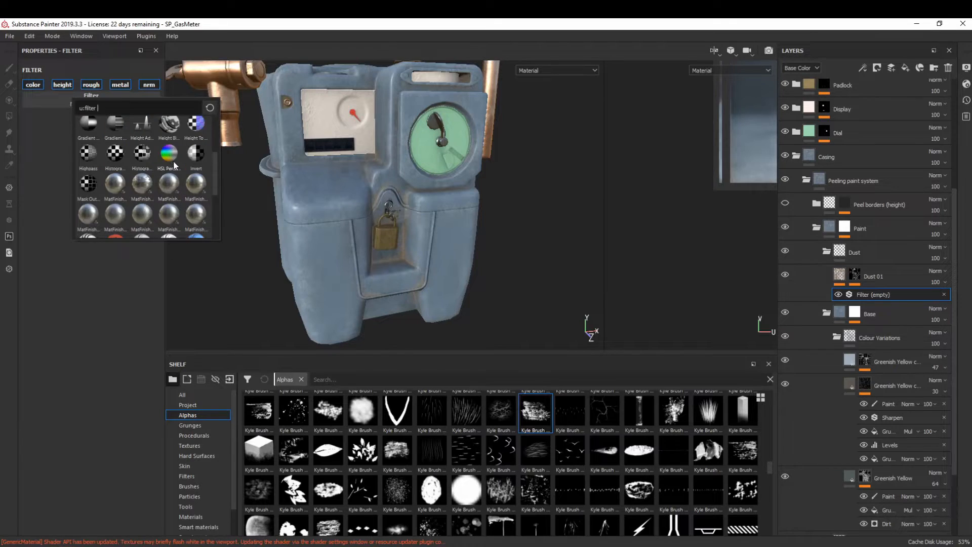
pyautogui.click(174, 161)
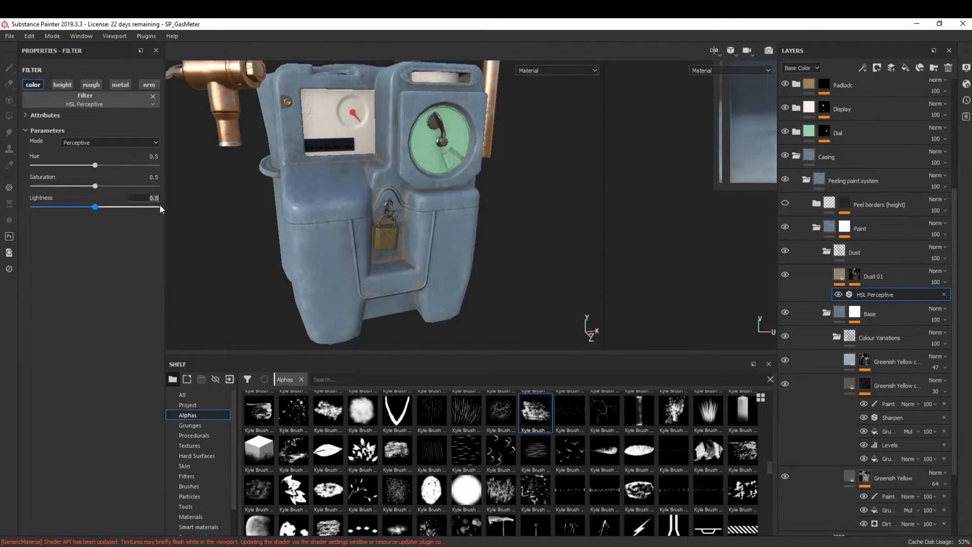
# - Set the HSL Perceptive filter's lightness and saturation to 0.48 and check the dust around the padlock recess
pyautogui.write('0.48')
pyautogui.press('Return')
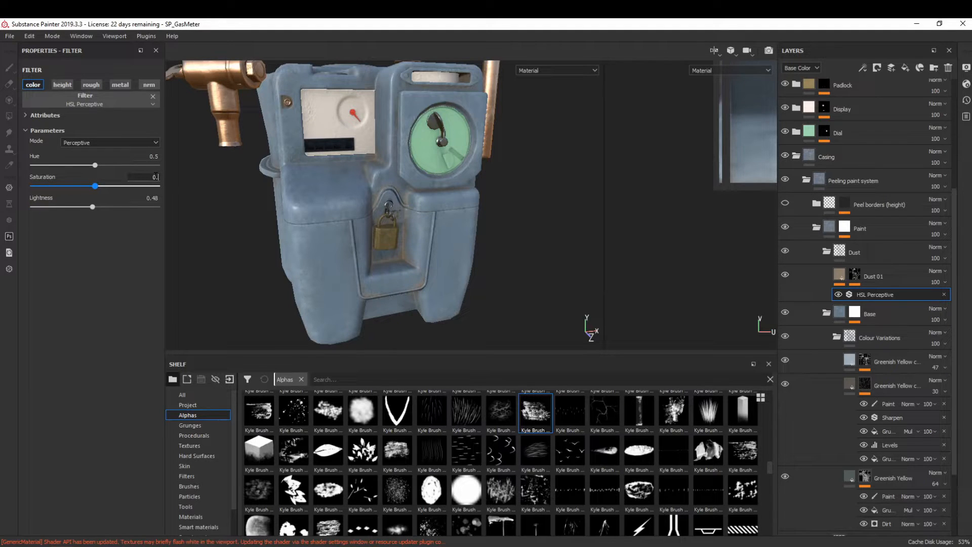
pyautogui.press('Return')
pyautogui.scroll(6, 375, 164)
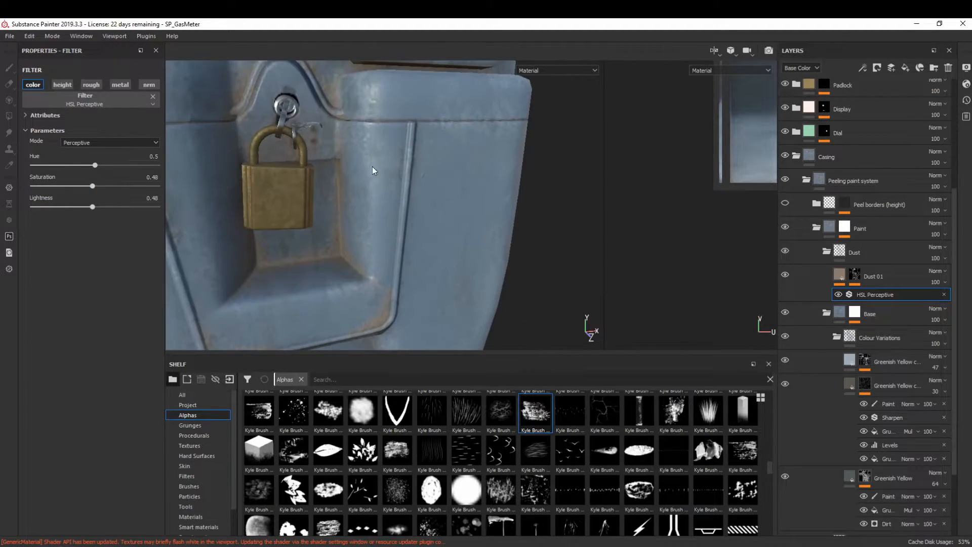
pyautogui.keyDown('alt'); pyautogui.moveTo(322, 282); pyautogui.dragTo(276, 211); pyautogui.keyUp('alt')
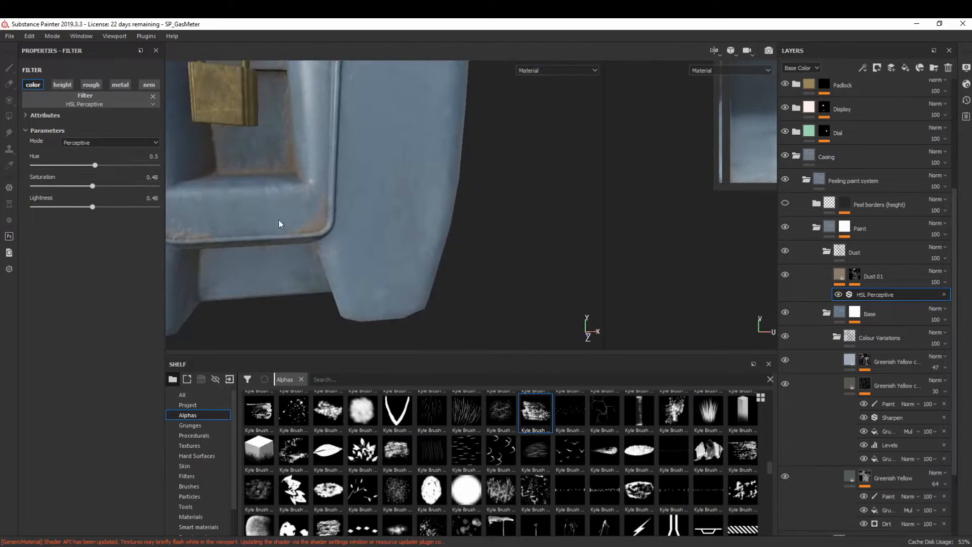
pyautogui.scroll(-5, 275, 211)
pyautogui.keyDown('alt'); pyautogui.moveTo(376, 189); pyautogui.dragTo(430, 246, button='middle'); pyautogui.keyUp('alt')
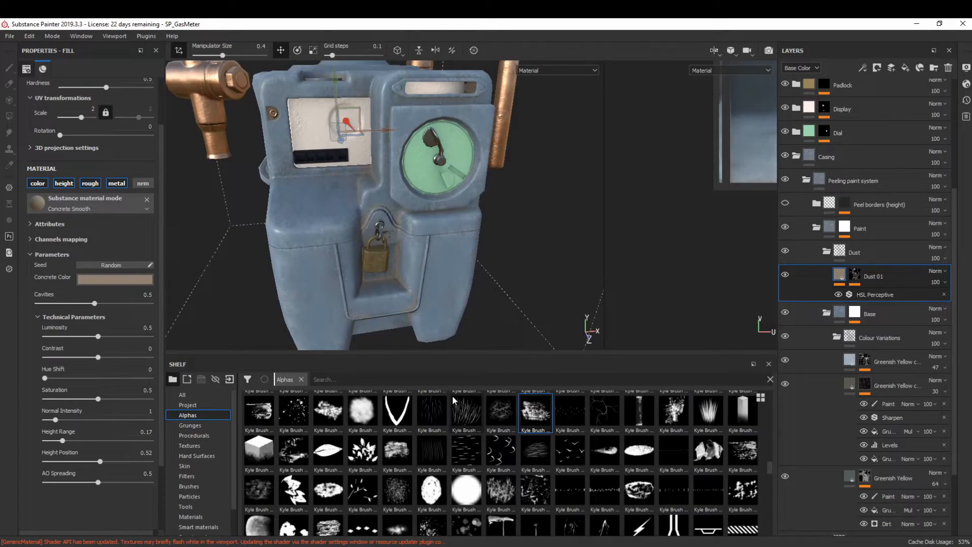
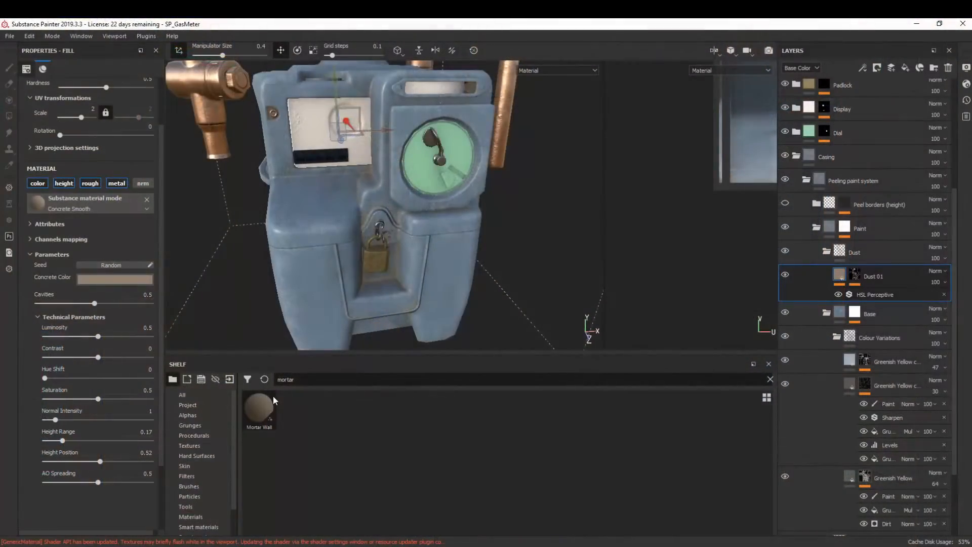
# - Add the Mortar Wall material above Dust 01 with tri-planar projection, scale 3 and the height channel disabled
pyautogui.moveTo(271, 399)
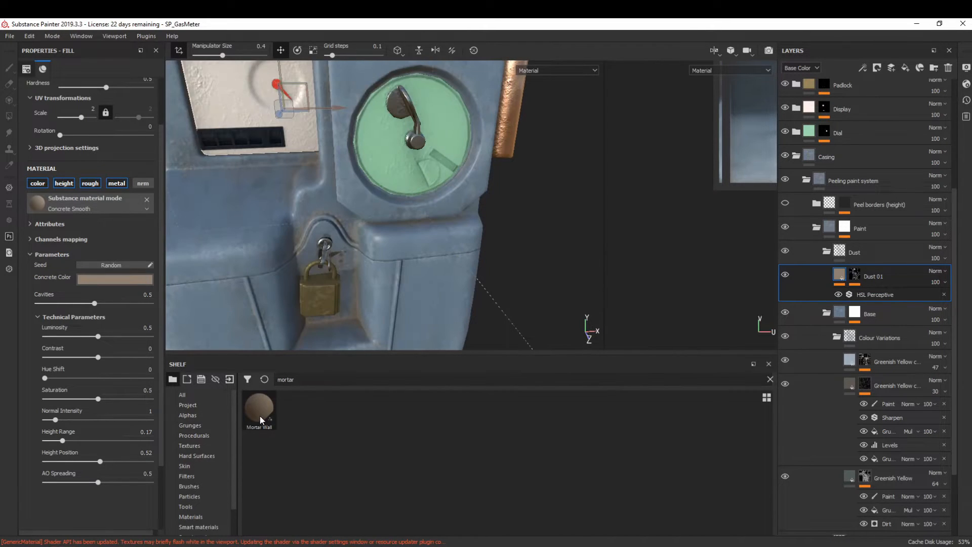
pyautogui.moveTo(260, 416); pyautogui.dragTo(869, 268)
pyautogui.scroll(3, 77, 114)
pyautogui.click(87, 108)
pyautogui.click(90, 119)
pyautogui.write('3')
pyautogui.press('Return')
pyautogui.keyDown('alt'); pyautogui.moveTo(308, 211); pyautogui.dragTo(405, 188); pyautogui.keyUp('alt')
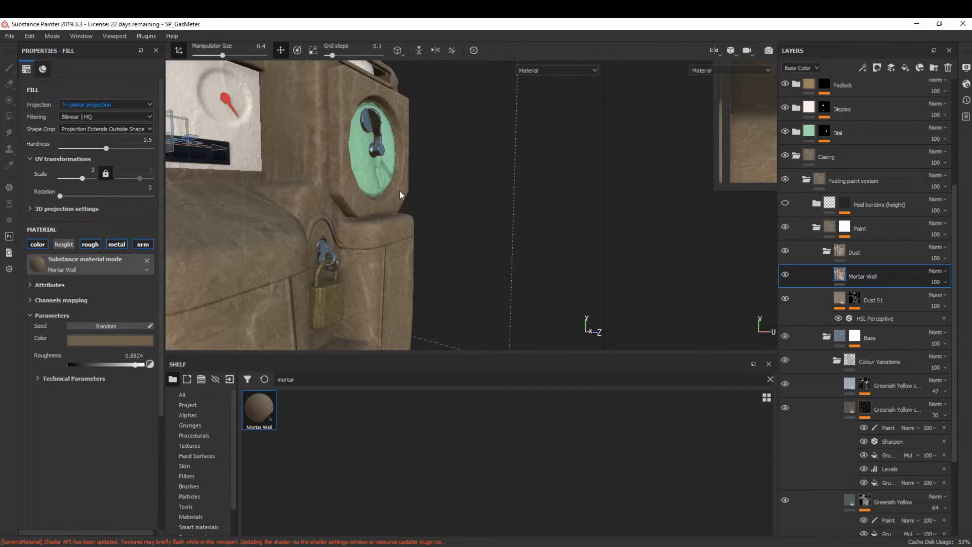
pyautogui.keyDown('alt'); pyautogui.moveTo(279, 269); pyautogui.dragTo(357, 303); pyautogui.keyUp('alt')
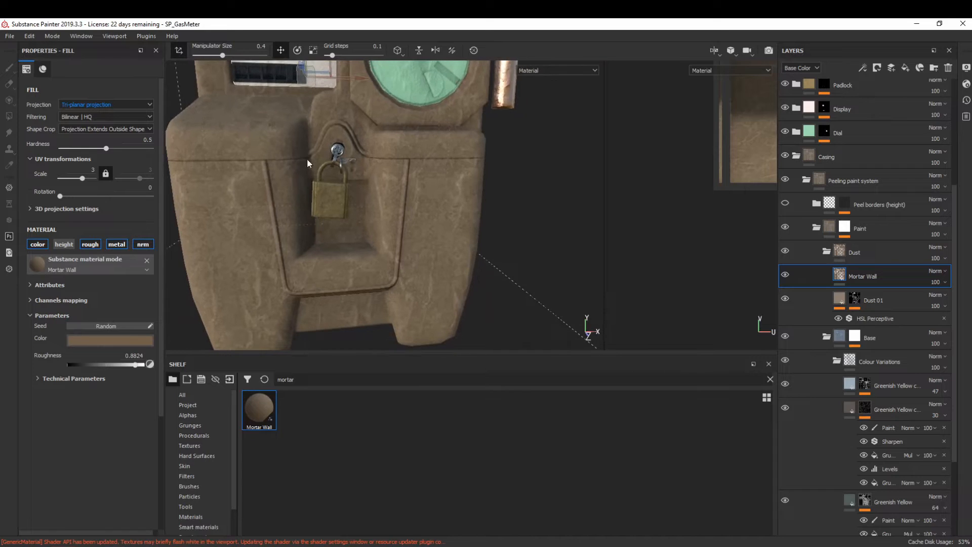
# - Change the Mortar Wall material's colour to a redder brown
pyautogui.click(115, 338)
pyautogui.click(207, 438)
pyautogui.moveTo(151, 412); pyautogui.dragTo(146, 404)
pyautogui.click(206, 440)
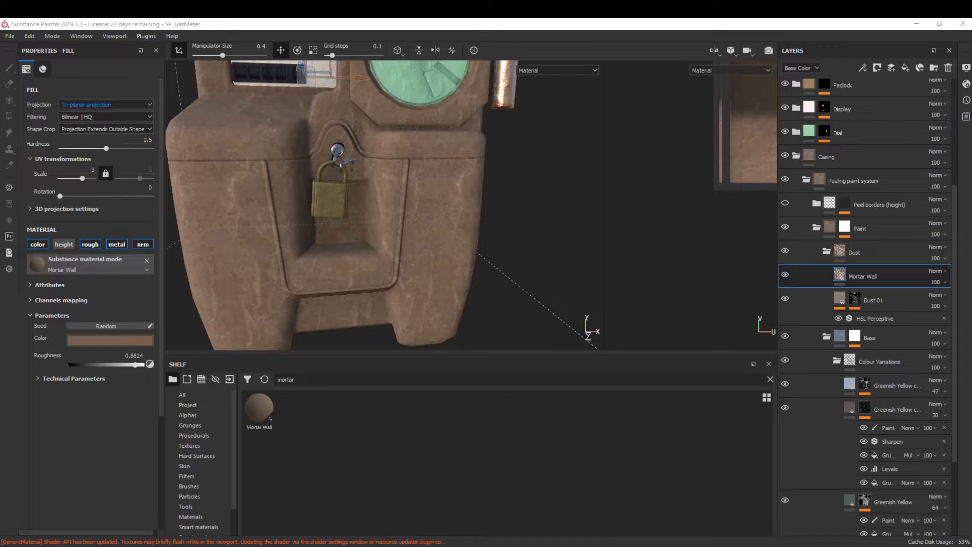
# - Add a black mask to the Mortar Wall layer and apply the Sharp Dirt smart mask to it
pyautogui.click(877, 67)
pyautogui.click(893, 86)
pyautogui.moveTo(299, 379); pyautogui.dragTo(245, 389)
pyautogui.write('dirt')
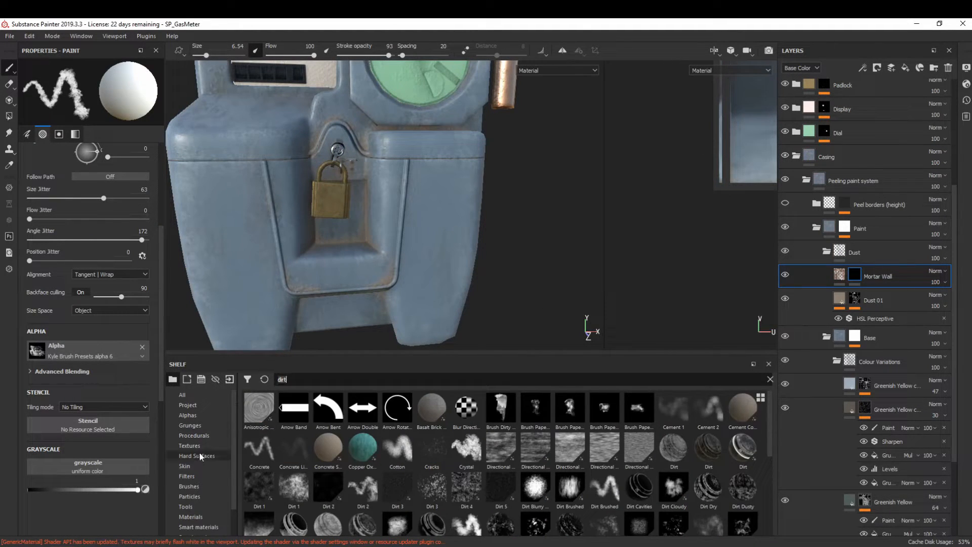
pyautogui.press('BackSpace')
pyautogui.press('BackSpace')
pyautogui.press('BackSpace')
pyautogui.press('BackSpace')
pyautogui.scroll(-1, 195, 521)
pyautogui.click(200, 508)
pyautogui.click(329, 378)
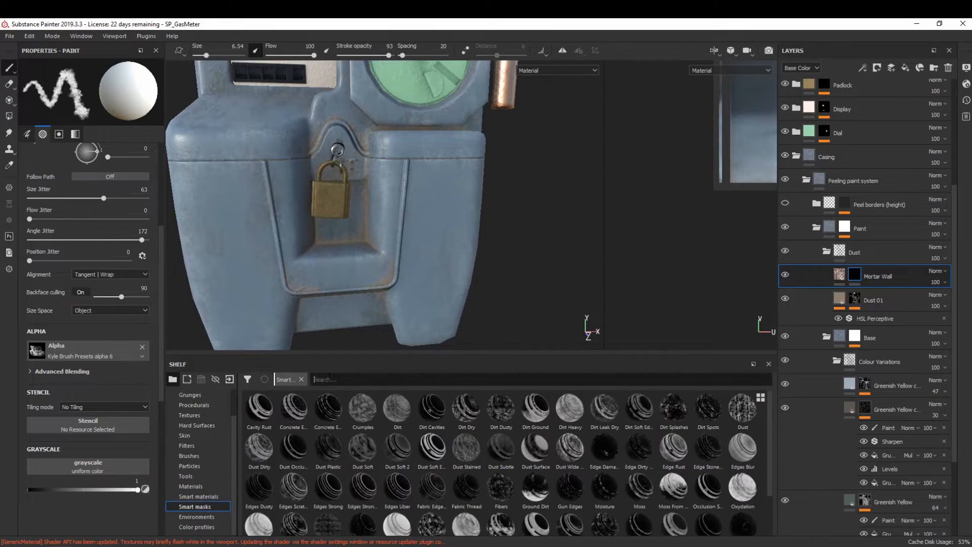
pyautogui.write('dirt')
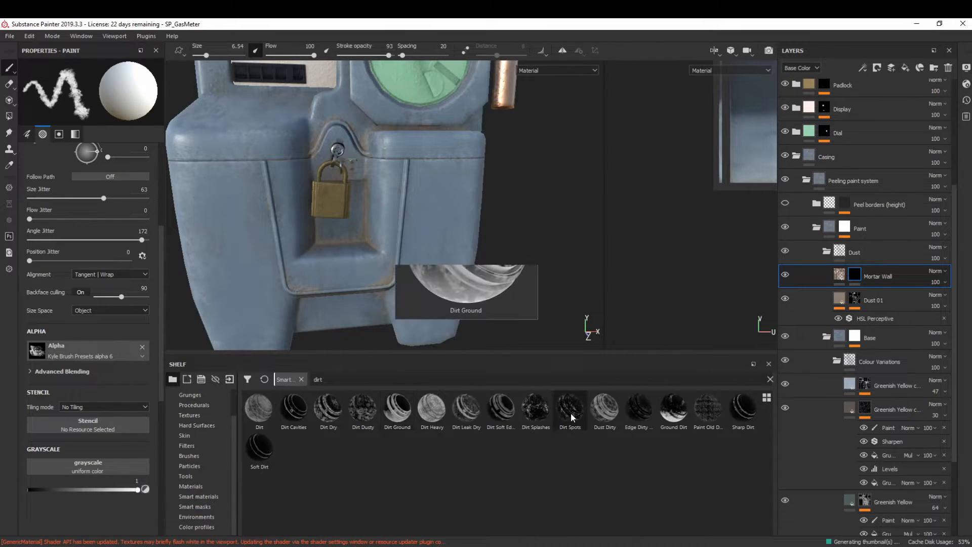
pyautogui.moveTo(747, 413); pyautogui.dragTo(859, 280)
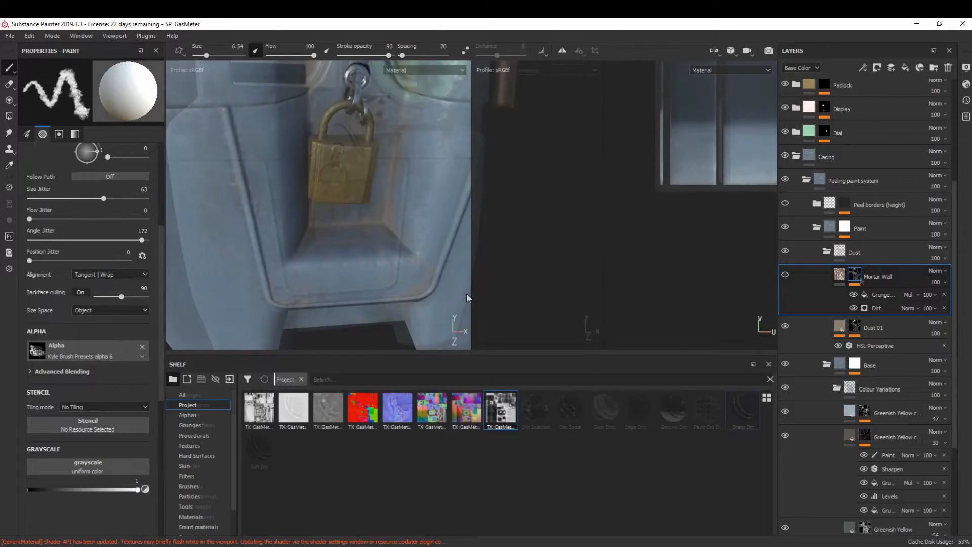
# - Enlarge the 3D viewport and compare the re-enabled Mortar Wall layer around the padlock recess with the reference photo
pyautogui.moveTo(603, 289); pyautogui.dragTo(679, 296)
pyautogui.moveTo(559, 357); pyautogui.dragTo(559, 415)
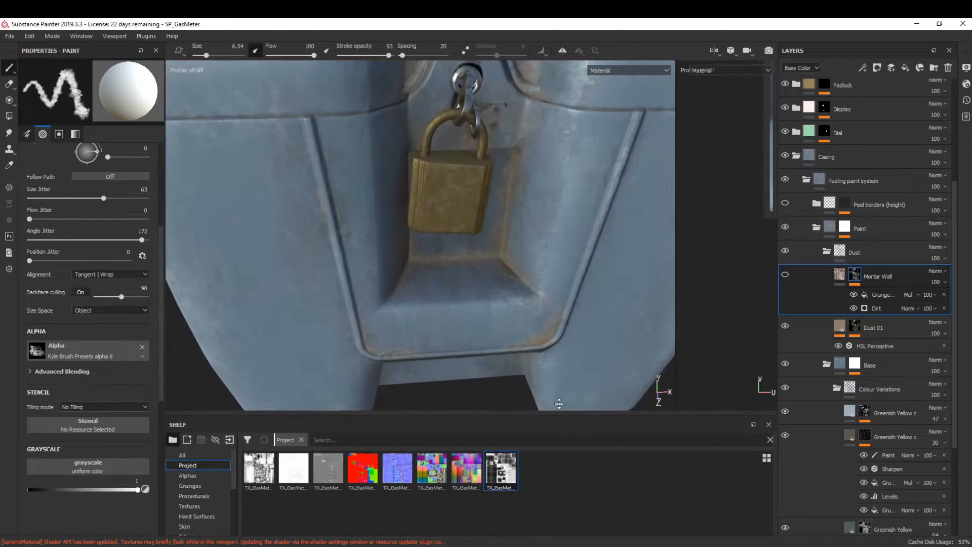
pyautogui.scroll(-2, 525, 280)
pyautogui.keyDown('alt'); pyautogui.moveTo(525, 279); pyautogui.dragTo(456, 286); pyautogui.keyUp('alt')
pyautogui.click(784, 274)
pyautogui.hotkey('alt', 'Tab')
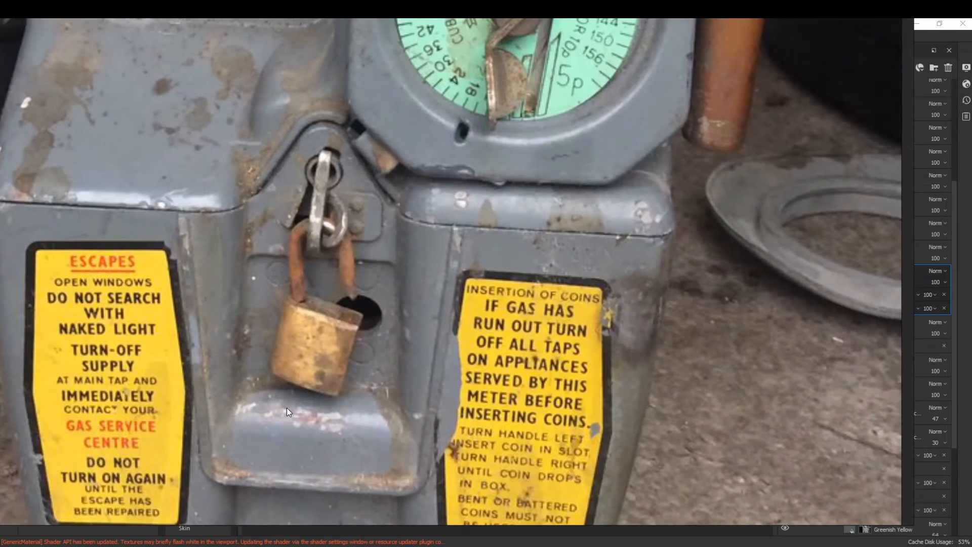
pyautogui.moveTo(371, 411); pyautogui.dragTo(971, 385, button='right')
pyautogui.click(501, 311)
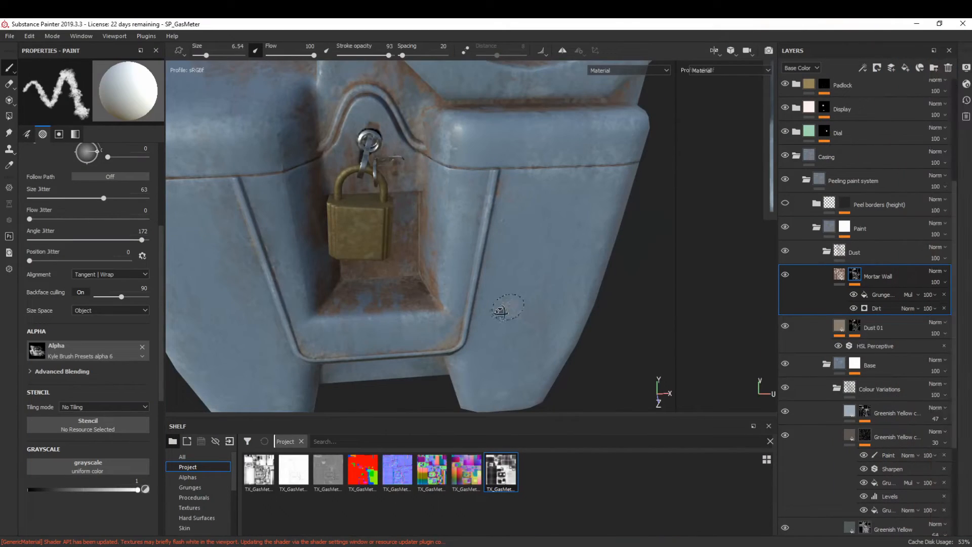
# - Lower the Grunge Amount of the Mortar Wall mask's Dirt generator and begin painting dirt out of the padlock recess
pyautogui.scroll(3, 405, 289)
pyautogui.keyDown('alt'); pyautogui.moveTo(330, 294); pyautogui.dragTo(349, 236); pyautogui.keyUp('alt')
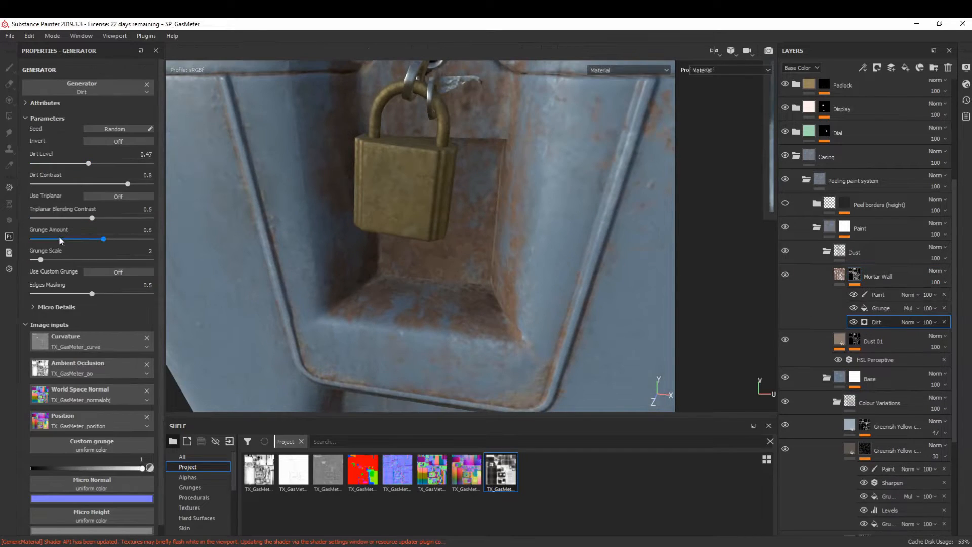
pyautogui.click(97, 238)
pyautogui.click(878, 294)
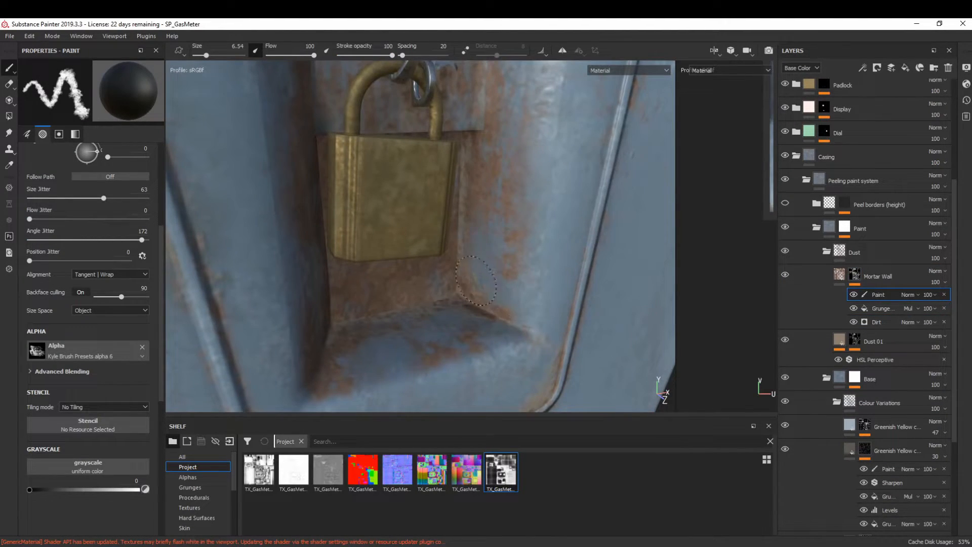
# - Fine-tune the Mortar Wall material's brown colour
pyautogui.click(839, 275)
pyautogui.click(127, 340)
pyautogui.moveTo(151, 412); pyautogui.dragTo(153, 410)
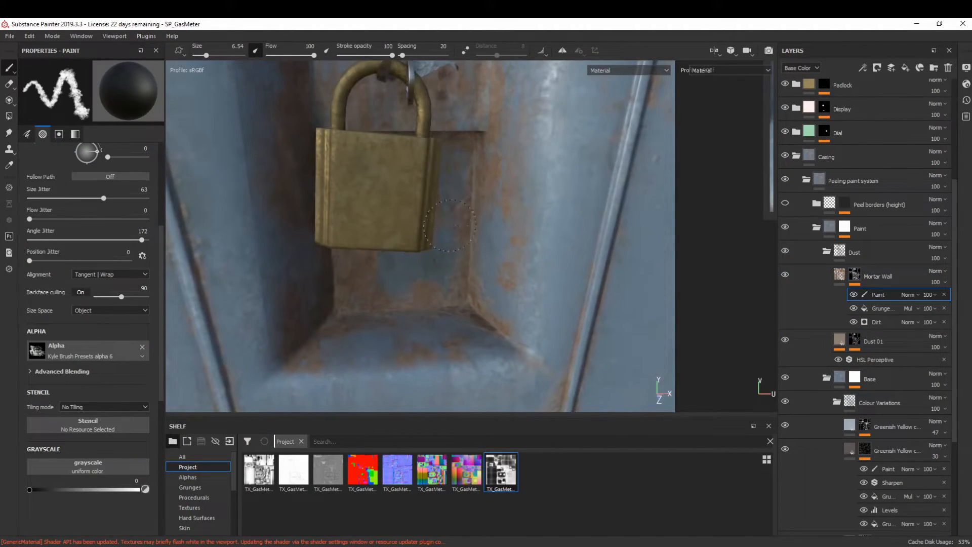
# - Paint the Mortar Wall mask in black and white on the padlock recess's back wall, floor and sides to break up the dirt
pyautogui.keyDown('alt'); pyautogui.moveTo(366, 276); pyautogui.dragTo(354, 312); pyautogui.keyUp('alt')
pyautogui.keyDown('alt'); pyautogui.moveTo(354, 313); pyautogui.dragTo(382, 286, button='middle'); pyautogui.keyUp('alt')
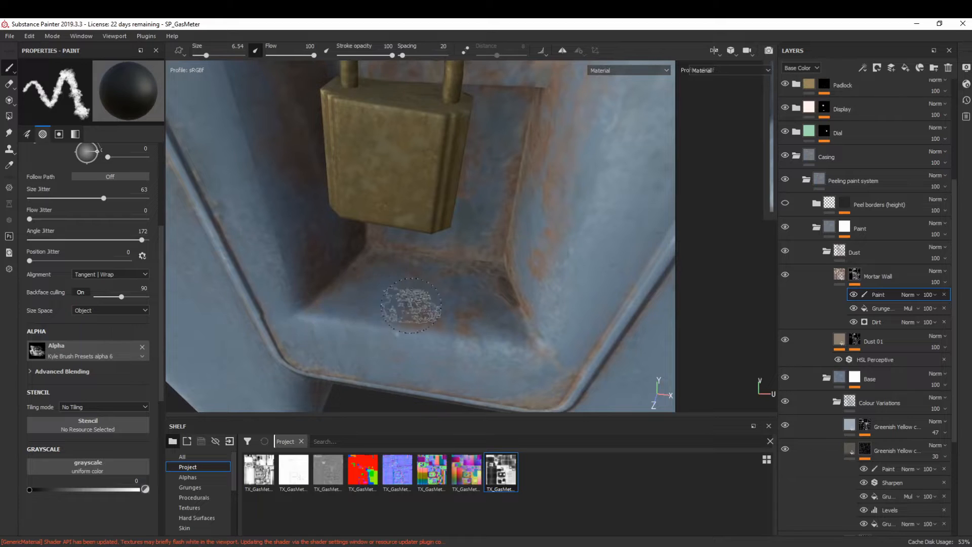
pyautogui.scroll(-3, 372, 298)
pyautogui.moveTo(372, 299)
pyautogui.keyDown('alt'); pyautogui.mouseDown()
pyautogui.moveTo(403, 329)
pyautogui.moveTo(349, 254)
pyautogui.moveTo(379, 174)
pyautogui.moveTo(371, 333)
pyautogui.moveTo(393, 330)
pyautogui.moveTo(466, 362)
pyautogui.moveTo(499, 274)
pyautogui.mouseUp(); pyautogui.keyUp('alt')
pyautogui.press('x')
pyautogui.press('x')
pyautogui.press('x')
pyautogui.scroll(2, 467, 362)
pyautogui.press('x')
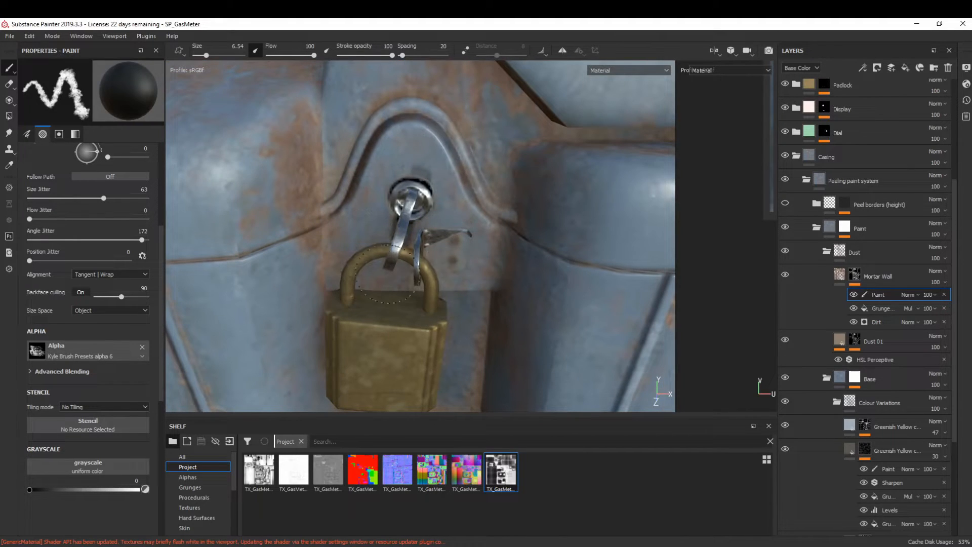
# - Paint the Mortar Wall mask in black and white around the lock, its raised trim and the neighbouring surfaces
pyautogui.keyDown('alt'); pyautogui.moveTo(425, 75); pyautogui.dragTo(411, 185, button='middle'); pyautogui.keyUp('alt')
pyautogui.press('x')
pyautogui.press('x')
pyautogui.moveTo(495, 310)
pyautogui.keyDown('alt'); pyautogui.mouseDown()
pyautogui.moveTo(560, 348)
pyautogui.moveTo(446, 242)
pyautogui.mouseUp(); pyautogui.keyUp('alt')
pyautogui.moveTo(446, 242)
pyautogui.keyDown('shift'); pyautogui.mouseDown(button='right')
pyautogui.moveTo(466, 241)
pyautogui.moveTo(387, 282)
pyautogui.mouseUp(button='right'); pyautogui.keyUp('shift')
pyautogui.moveTo(415, 252)
pyautogui.keyDown('alt'); pyautogui.mouseDown()
pyautogui.moveTo(395, 284)
pyautogui.moveTo(434, 348)
pyautogui.moveTo(364, 176)
pyautogui.mouseUp(); pyautogui.keyUp('alt')
pyautogui.press('x')
pyautogui.press('x')
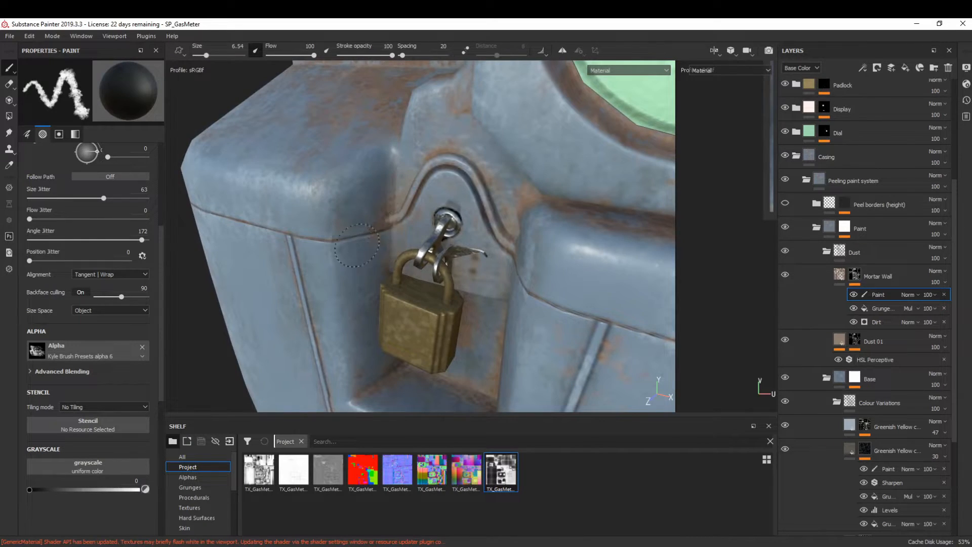
# - Reduce the brush size to 3.84 and refine the Mortar Wall dirt above the lock's arched trim
pyautogui.scroll(-5, 386, 240)
pyautogui.keyDown('ctrl'); pyautogui.moveTo(387, 240); pyautogui.dragTo(430, 240, button='right'); pyautogui.keyUp('ctrl')
pyautogui.moveTo(386, 240)
pyautogui.keyDown('alt'); pyautogui.mouseDown()
pyautogui.moveTo(540, 155)
pyautogui.moveTo(389, 263)
pyautogui.mouseUp(); pyautogui.keyUp('alt')
pyautogui.moveTo(481, 280)
pyautogui.keyDown('alt'); pyautogui.mouseDown()
pyautogui.moveTo(433, 308)
pyautogui.moveTo(390, 238)
pyautogui.moveTo(445, 283)
pyautogui.mouseUp(); pyautogui.keyUp('alt')
pyautogui.keyDown('alt'); pyautogui.moveTo(445, 284); pyautogui.dragTo(445, 213, button='middle'); pyautogui.keyUp('alt')
pyautogui.scroll(5, 455, 263)
pyautogui.keyDown('ctrl'); pyautogui.moveTo(582, 308); pyautogui.dragTo(526, 308, button='right'); pyautogui.keyUp('ctrl')
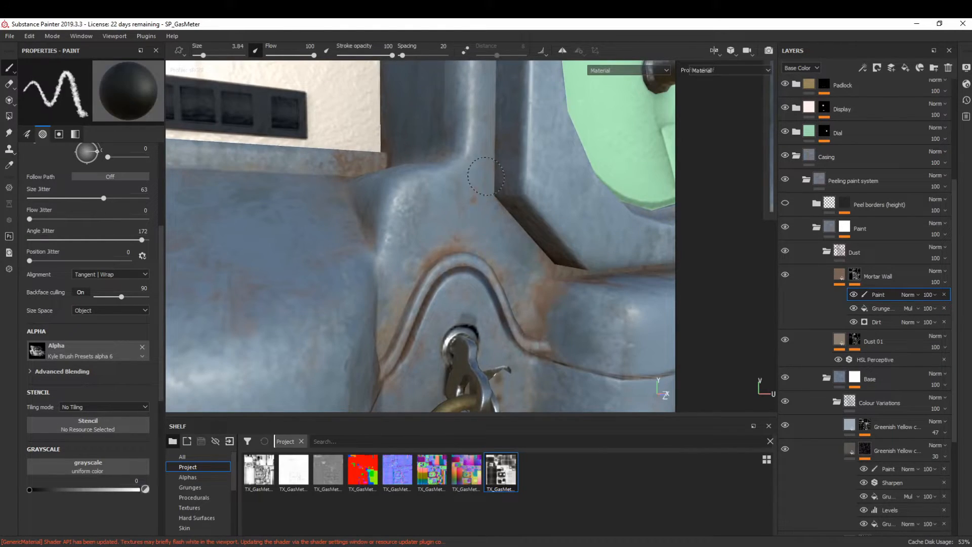
# - Thin out the Mortar Wall dirt around the arched trim and casing front, checking it against the reference photo
pyautogui.keyDown('alt'); pyautogui.moveTo(478, 175); pyautogui.dragTo(422, 292); pyautogui.keyUp('alt')
pyautogui.keyDown('alt'); pyautogui.moveTo(422, 293); pyautogui.dragTo(469, 332, button='right'); pyautogui.keyUp('alt')
pyautogui.moveTo(469, 332)
pyautogui.keyDown('alt'); pyautogui.mouseDown()
pyautogui.moveTo(400, 323)
pyautogui.moveTo(412, 273)
pyautogui.mouseUp(); pyautogui.keyUp('alt')
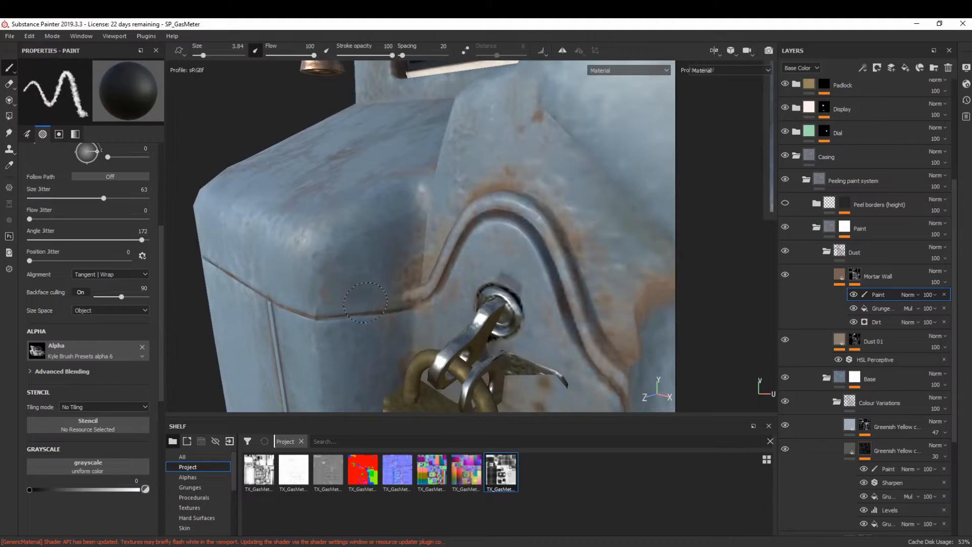
pyautogui.keyDown('alt'); pyautogui.moveTo(412, 265); pyautogui.dragTo(425, 235, button='right'); pyautogui.keyUp('alt')
pyautogui.keyDown('alt'); pyautogui.moveTo(425, 234); pyautogui.dragTo(375, 163); pyautogui.keyUp('alt')
pyautogui.hotkey('alt', 'Tab')
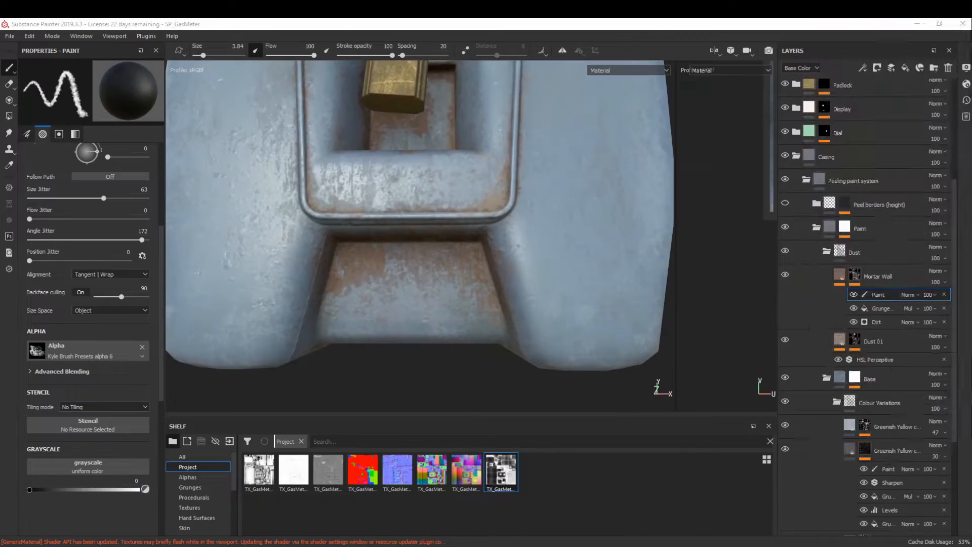
pyautogui.hotkey('alt', 'Tab')
# - Enlarge the brush to 6.54 and mask out more Mortar Wall dirt on the padlock recess floor and walls
pyautogui.keyDown('ctrl'); pyautogui.moveTo(362, 258); pyautogui.dragTo(391, 259, button='right'); pyautogui.keyUp('ctrl')
pyautogui.keyDown('alt'); pyautogui.moveTo(331, 311); pyautogui.dragTo(425, 239); pyautogui.keyUp('alt')
pyautogui.keyDown('ctrl'); pyautogui.moveTo(425, 239); pyautogui.dragTo(408, 239, button='right'); pyautogui.keyUp('ctrl')
pyautogui.keyDown('alt'); pyautogui.moveTo(409, 240); pyautogui.dragTo(413, 284); pyautogui.keyUp('alt')
pyautogui.keyDown('alt'); pyautogui.moveTo(413, 283); pyautogui.dragTo(421, 360, button='right'); pyautogui.keyUp('alt')
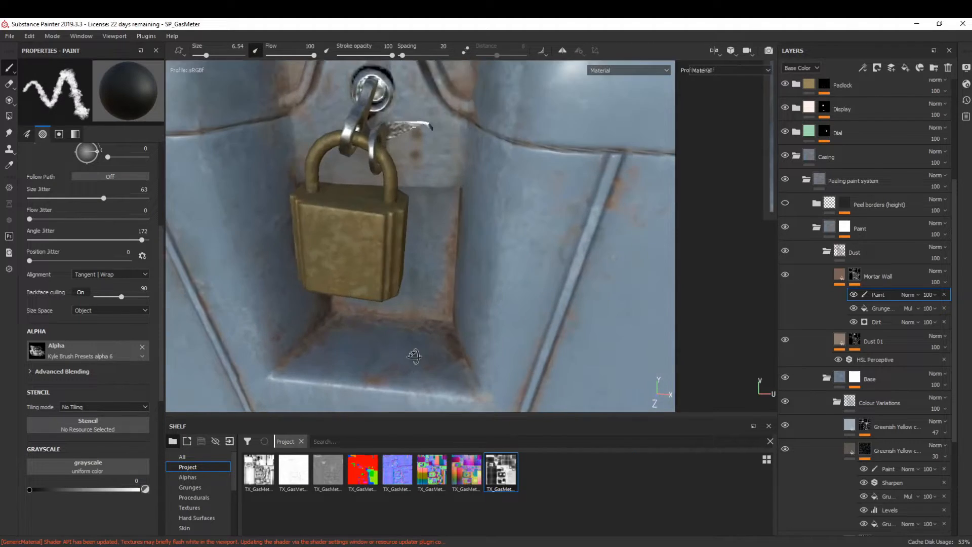
pyautogui.keyDown('alt'); pyautogui.moveTo(421, 360); pyautogui.dragTo(471, 324, button='middle'); pyautogui.keyUp('alt')
# - Set the brush's Position Jitter to 34 and continue painting the Mortar Wall mask around the recess and lock
pyautogui.click(855, 340)
pyautogui.click(63, 261)
pyautogui.press('x')
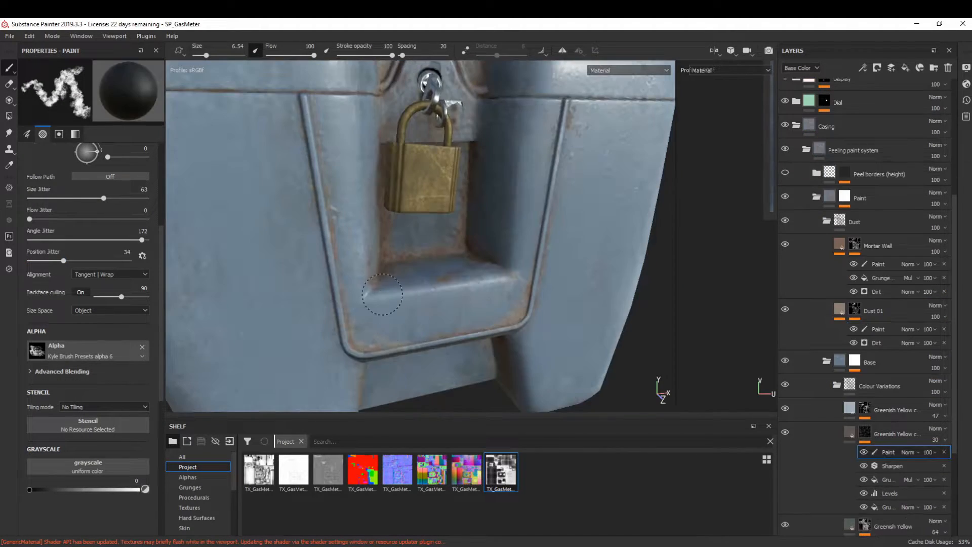
pyautogui.click(878, 264)
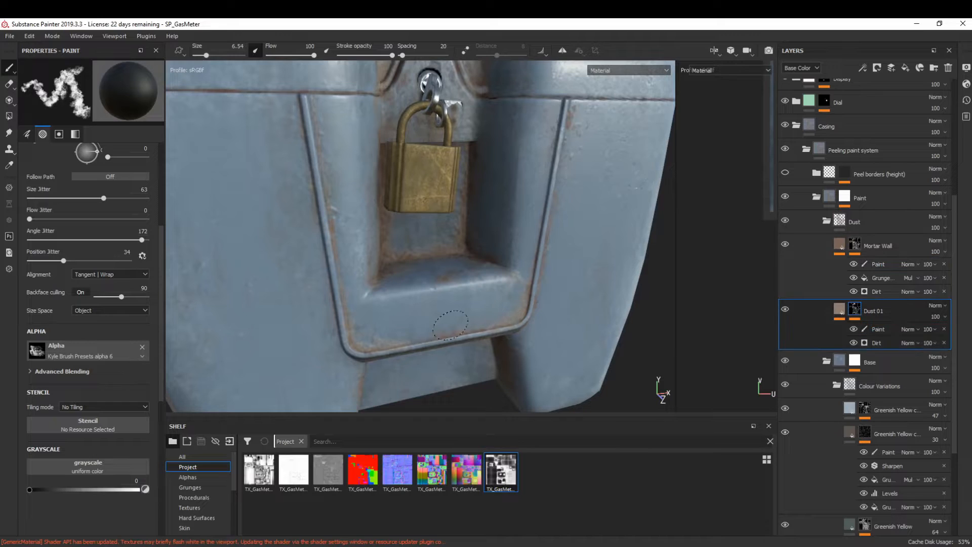
pyautogui.keyDown('alt'); pyautogui.moveTo(483, 303); pyautogui.dragTo(405, 314); pyautogui.keyUp('alt')
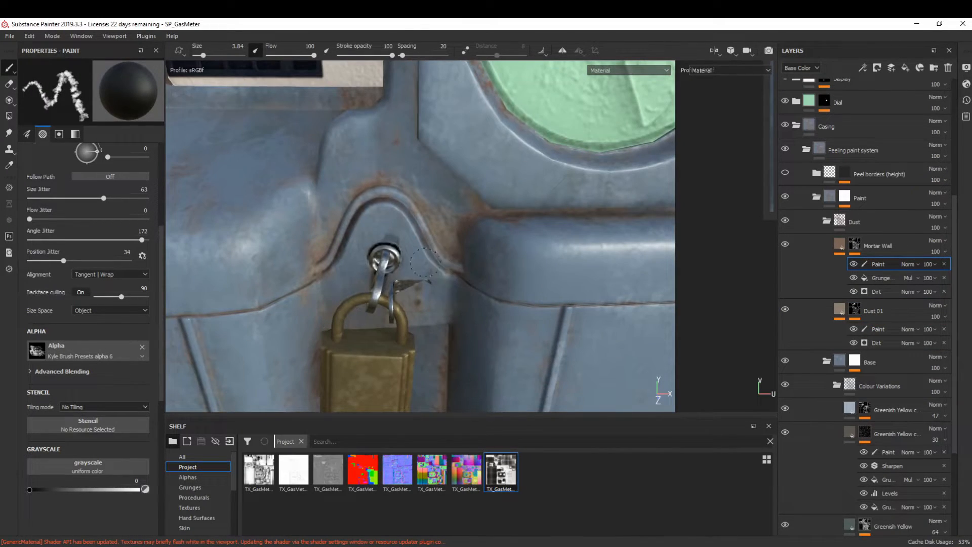
# - Enlarge the brush to 20.74 and paint the Mortar Wall mask along the casing's side seam and ledge
pyautogui.scroll(-5, 361, 219)
pyautogui.keyDown('alt'); pyautogui.moveTo(557, 258); pyautogui.dragTo(441, 272); pyautogui.keyUp('alt')
pyautogui.keyDown('ctrl'); pyautogui.moveTo(441, 272); pyautogui.dragTo(457, 271, button='right'); pyautogui.keyUp('ctrl')
pyautogui.keyDown('alt'); pyautogui.moveTo(456, 272); pyautogui.dragTo(324, 278); pyautogui.keyUp('alt')
pyautogui.keyDown('ctrl'); pyautogui.moveTo(385, 167); pyautogui.dragTo(430, 167, button='right'); pyautogui.keyUp('ctrl')
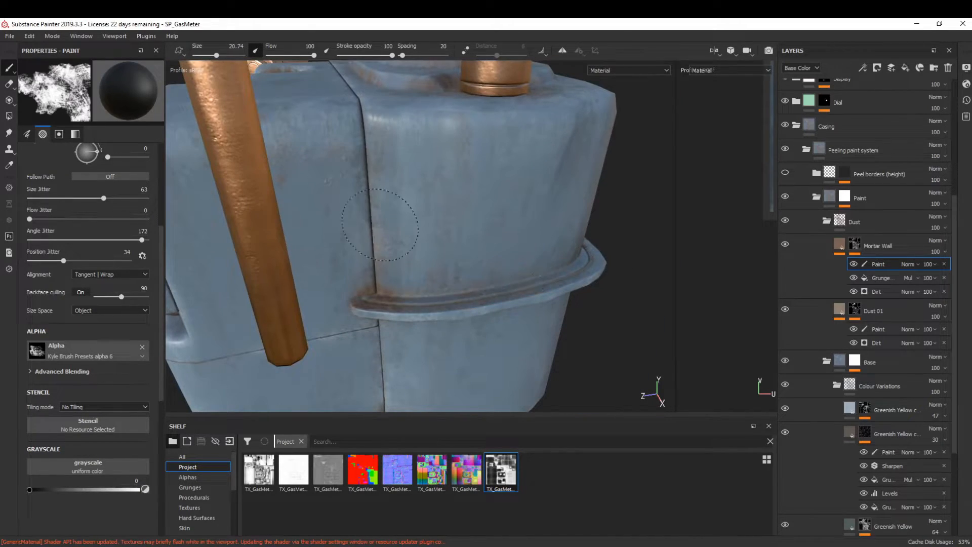
pyautogui.keyDown('alt'); pyautogui.moveTo(431, 167); pyautogui.dragTo(432, 200); pyautogui.keyUp('alt')
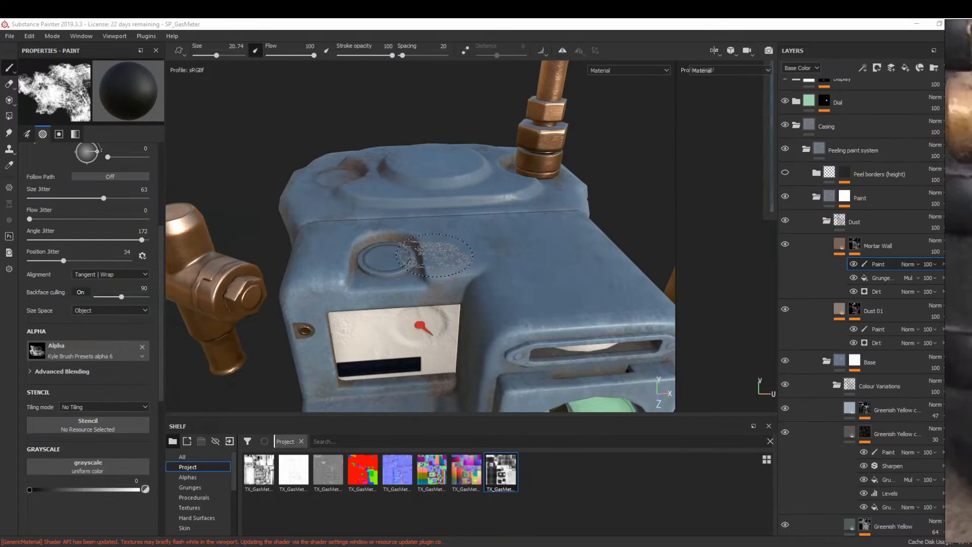
# - Paint the Mortar Wall mask over the casing's top and the ledge on the shut-off valve side
pyautogui.scroll(3, 545, 188)
pyautogui.keyDown('alt'); pyautogui.moveTo(546, 188); pyautogui.dragTo(552, 106); pyautogui.keyUp('alt')
pyautogui.keyDown('alt'); pyautogui.moveTo(324, 238); pyautogui.dragTo(473, 227); pyautogui.keyUp('alt')
pyautogui.scroll(3, 473, 228)
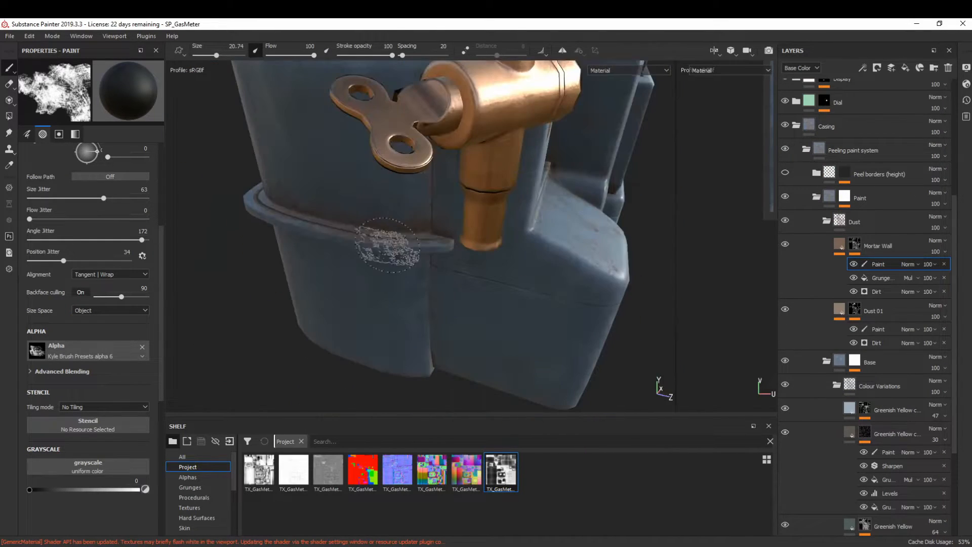
pyautogui.keyDown('alt'); pyautogui.moveTo(344, 303); pyautogui.dragTo(405, 324); pyautogui.keyUp('alt')
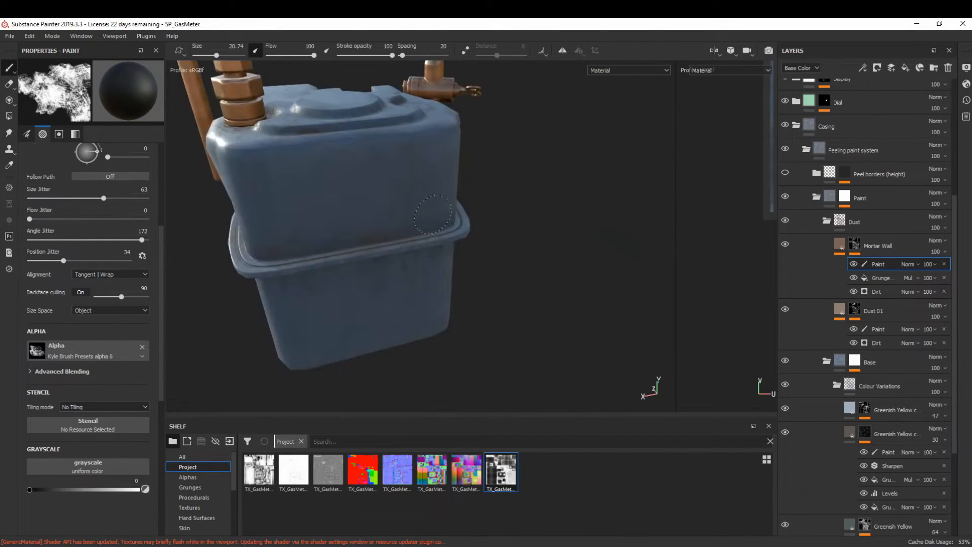
# - Refine the Dust 01 and Mortar Wall paint masks on the casing's side ledge, lower seam and front
pyautogui.keyDown('alt'); pyautogui.moveTo(299, 261); pyautogui.dragTo(387, 275); pyautogui.keyUp('alt')
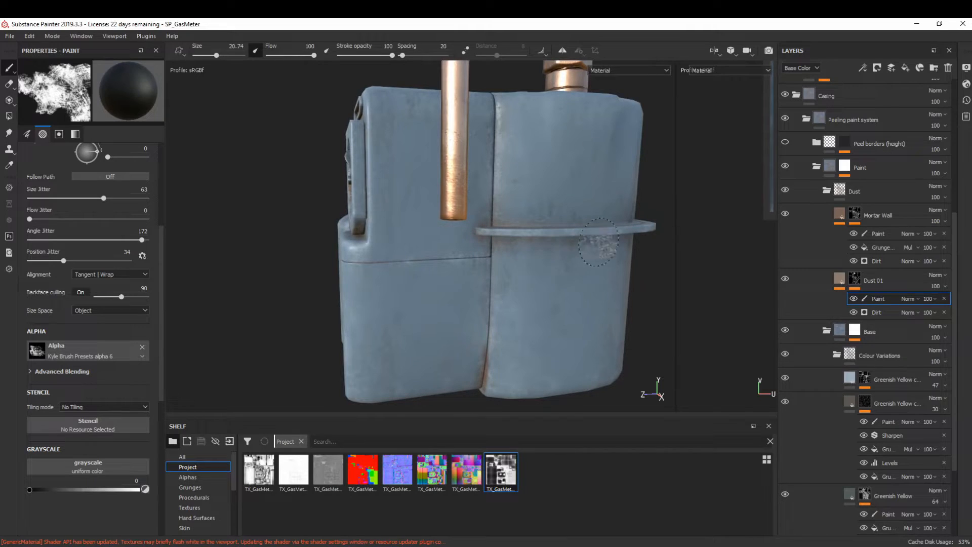
pyautogui.click(877, 234)
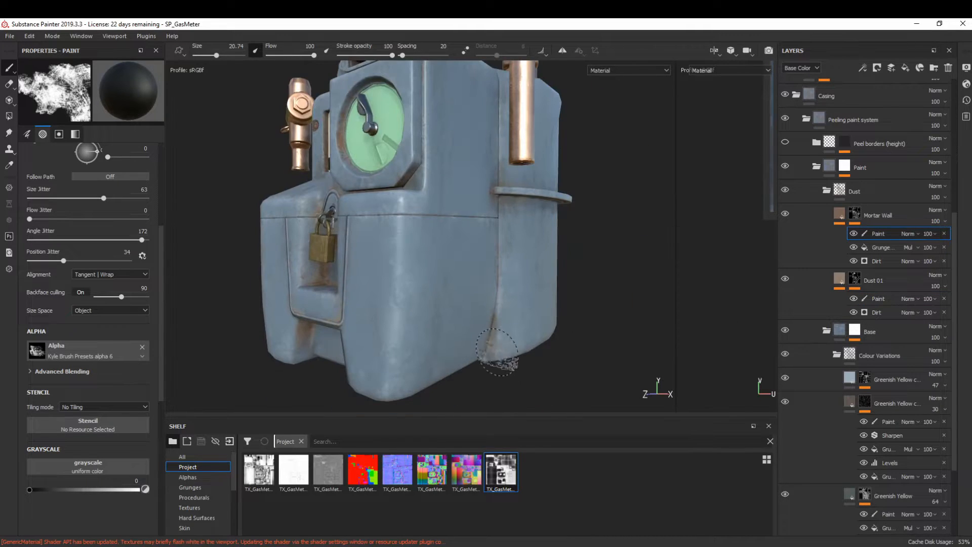
pyautogui.keyDown('alt'); pyautogui.moveTo(384, 218); pyautogui.dragTo(447, 299); pyautogui.keyUp('alt')
pyautogui.moveTo(354, 283)
pyautogui.keyDown('alt'); pyautogui.mouseDown()
pyautogui.moveTo(400, 299)
pyautogui.moveTo(455, 228)
pyautogui.moveTo(552, 248)
pyautogui.moveTo(632, 324)
pyautogui.mouseUp(); pyautogui.keyUp('alt')
pyautogui.click(886, 299)
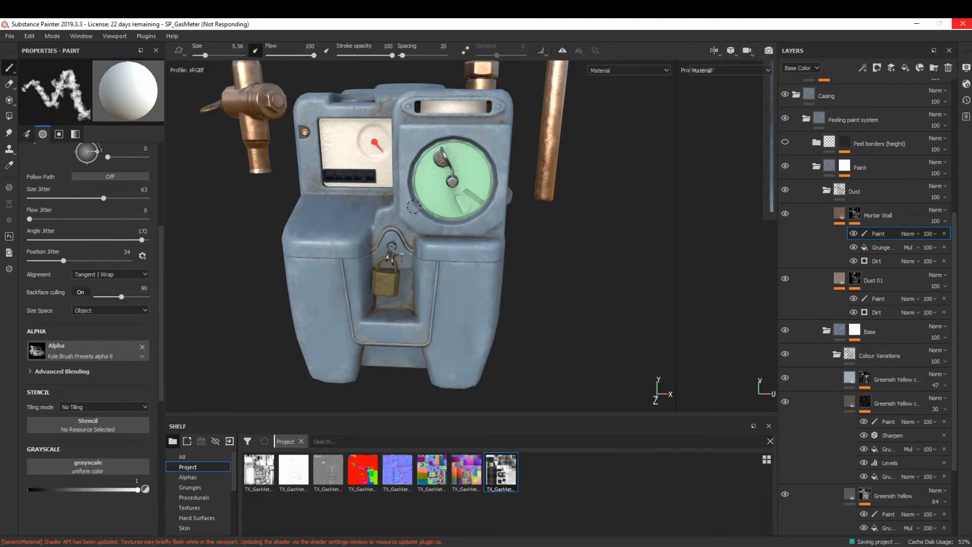
# - Check the dirt around the padlock in the reference photo and add a fill layer above Mortar Wall
pyautogui.moveTo(971, 200)
pyautogui.mouseDown(button='right')
pyautogui.moveTo(478, 179)
pyautogui.moveTo(296, 157)
pyautogui.mouseUp(button='right')
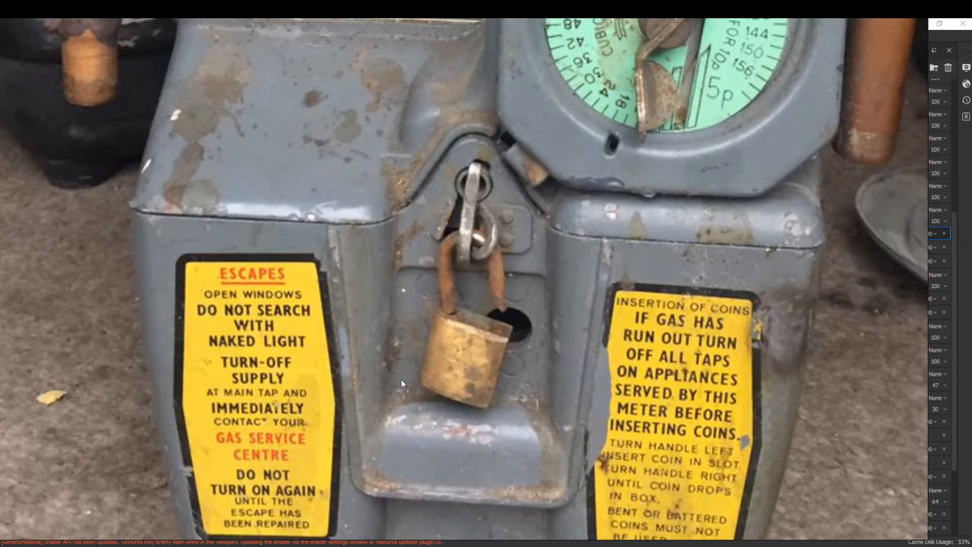
pyautogui.moveTo(492, 329)
pyautogui.mouseDown(button='right')
pyautogui.moveTo(524, 359)
pyautogui.moveTo(971, 359)
pyautogui.mouseUp(button='right')
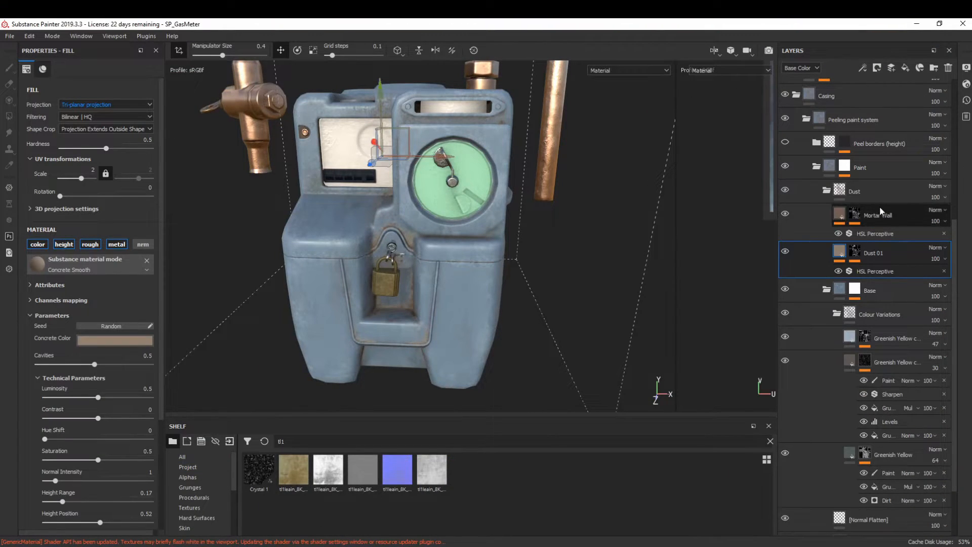
pyautogui.click(879, 207)
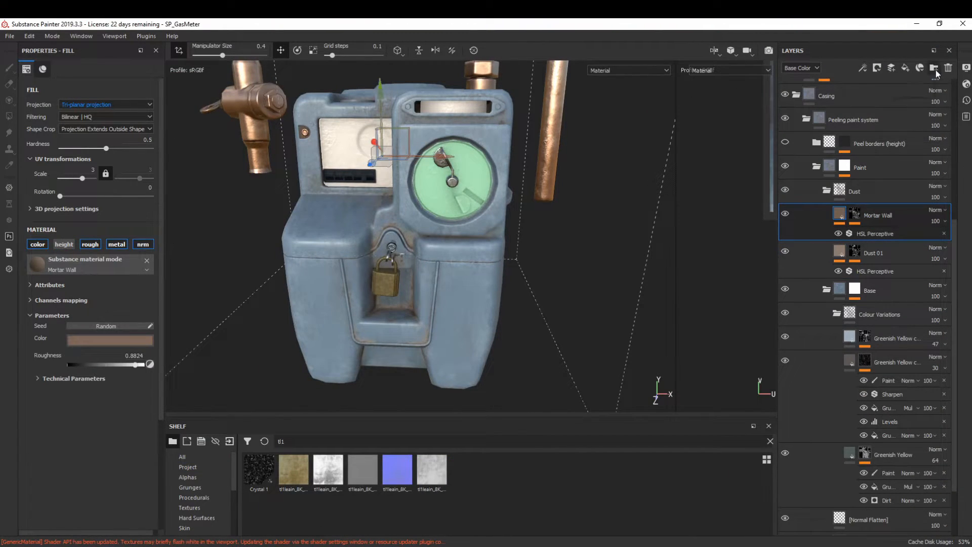
pyautogui.click(906, 71)
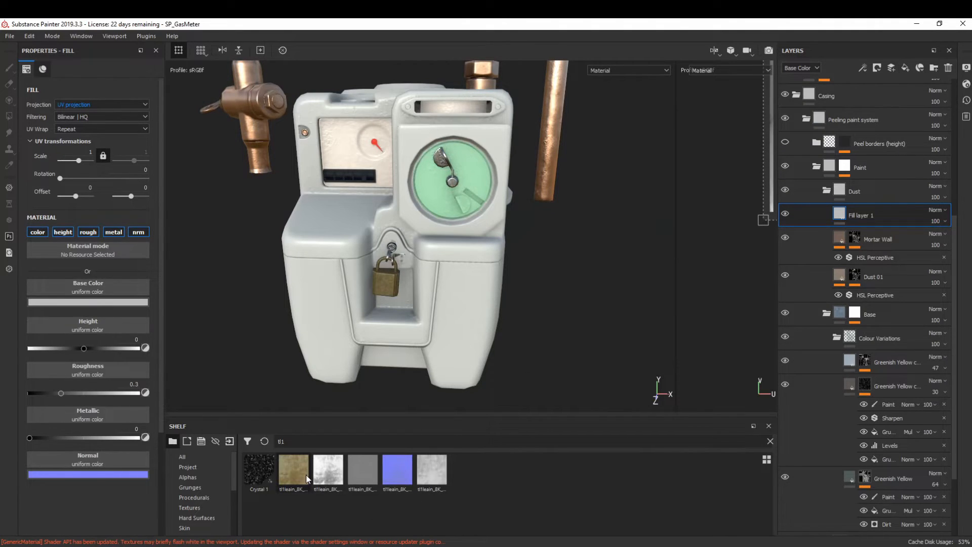
# - Assign the tl1leain_8K Albedo, Roughness and Normal maps to the new fill layer and disable its height channel
pyautogui.moveTo(304, 475); pyautogui.dragTo(113, 290)
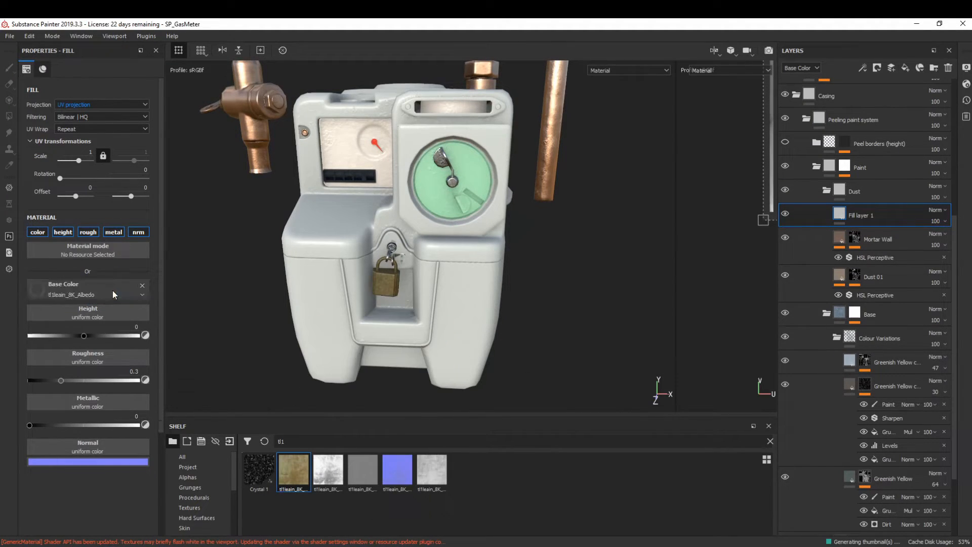
pyautogui.moveTo(427, 481); pyautogui.dragTo(125, 359)
pyautogui.moveTo(397, 472); pyautogui.dragTo(121, 431)
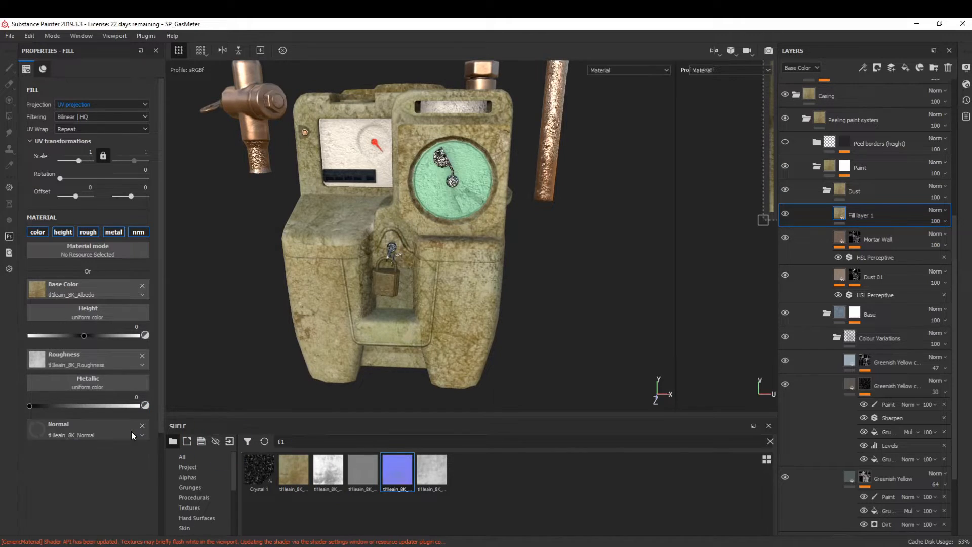
pyautogui.click(64, 232)
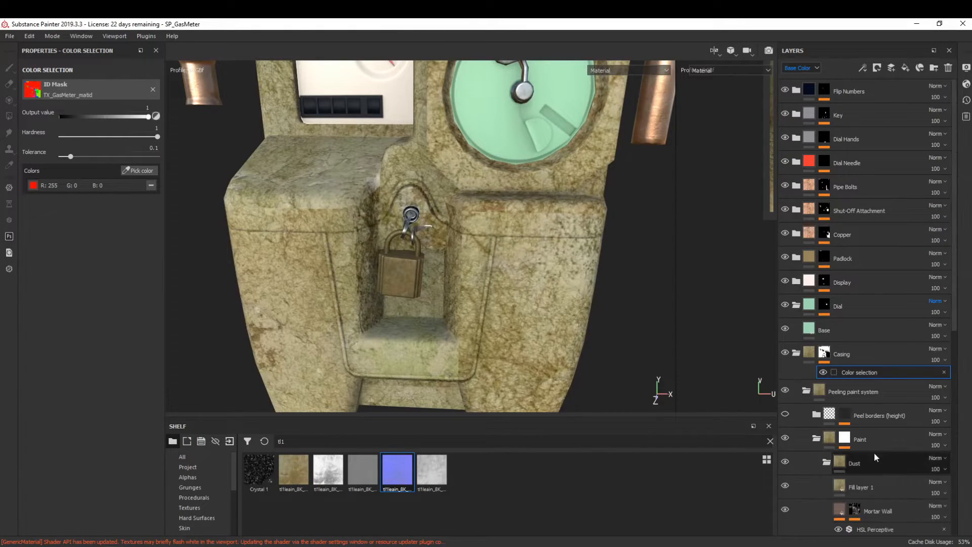
# - Rename the new fill layer as Moldy Bits and switch it to tri-planar projection
pyautogui.click(855, 490)
pyautogui.doubleClick(861, 487)
pyautogui.write('Moldy Bits')
pyautogui.press('Return')
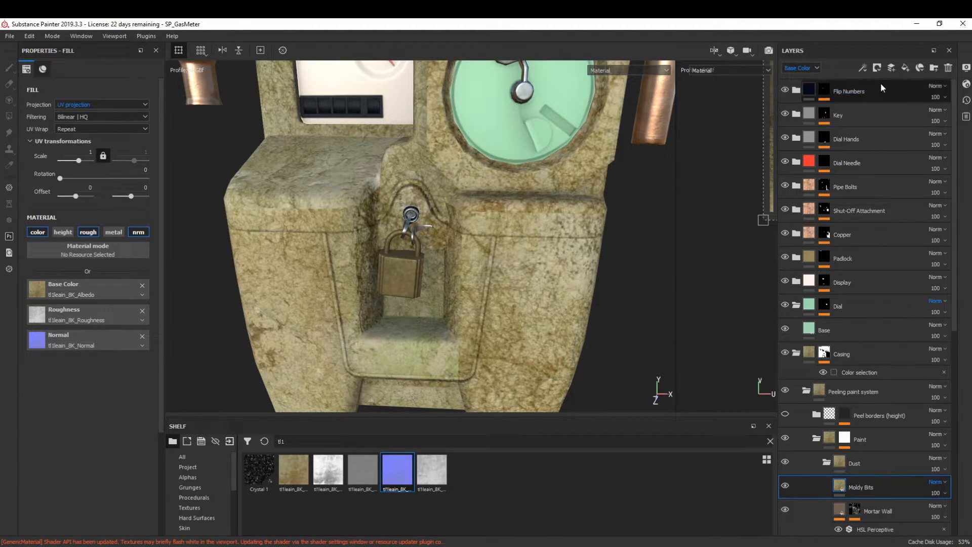
pyautogui.click(73, 104)
pyautogui.click(71, 121)
# - Add a black mask with a fill effect to the Moldy Bits layer
pyautogui.click(877, 68)
pyautogui.click(886, 95)
pyautogui.click(863, 68)
pyautogui.click(886, 106)
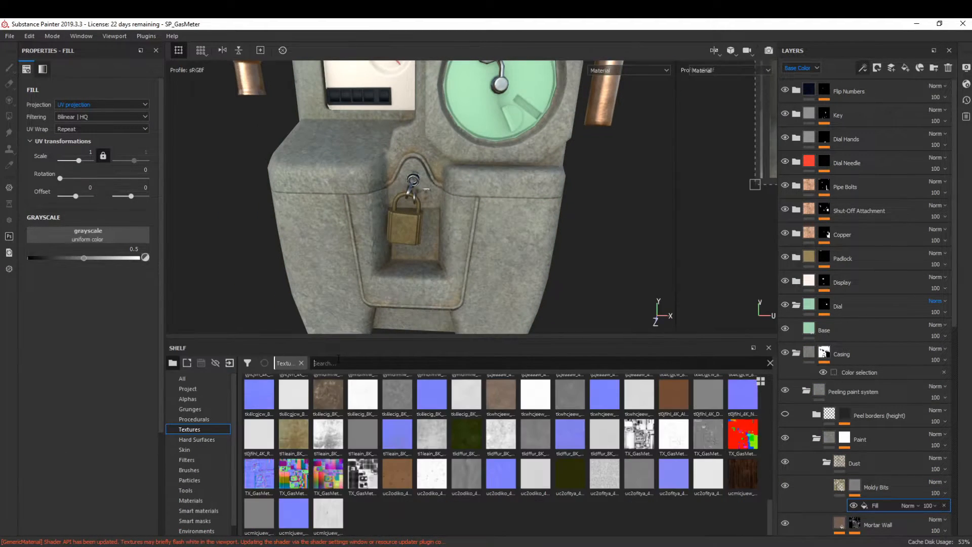
# - Search the textures for "roughness" and use tj4kedvcw_4K_Roughness as the Moldy Bits mask fill with tri-planar projection
pyautogui.write('roughness')
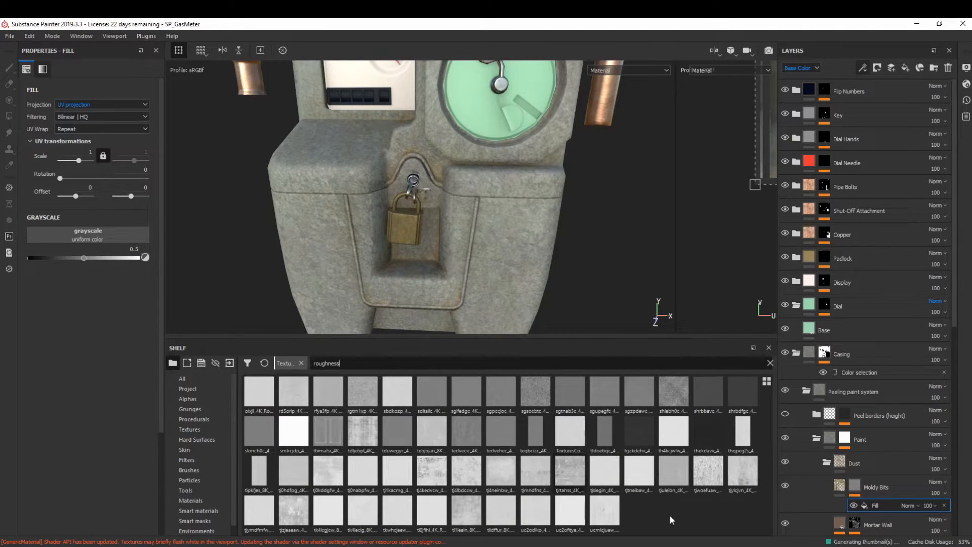
pyautogui.moveTo(701, 484)
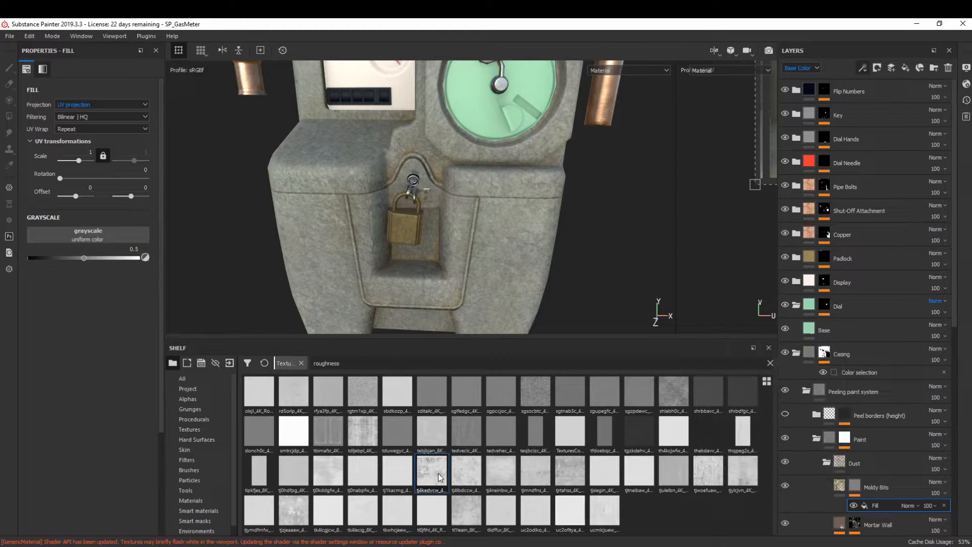
pyautogui.moveTo(438, 473)
pyautogui.mouseDown()
pyautogui.moveTo(116, 261)
pyautogui.moveTo(113, 233)
pyautogui.mouseUp()
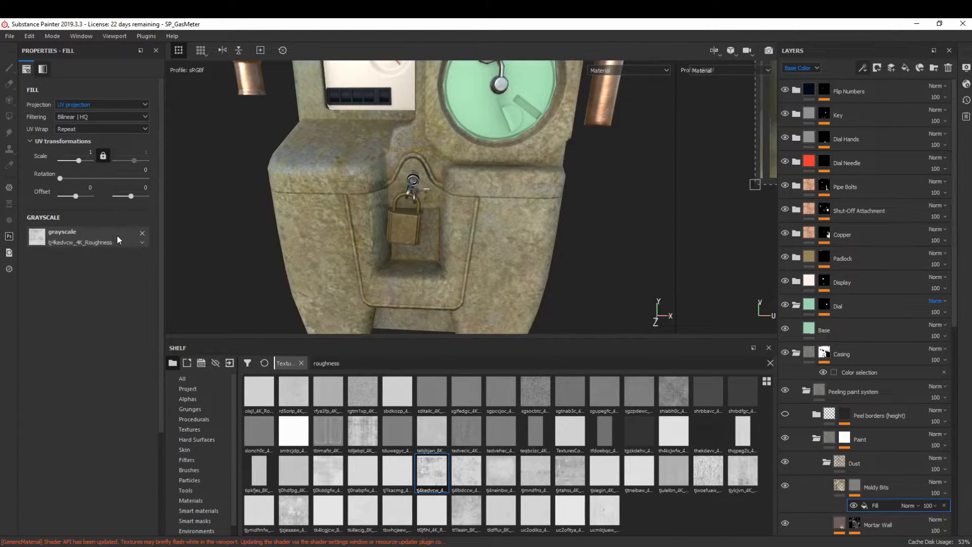
pyautogui.click(101, 105)
pyautogui.click(89, 122)
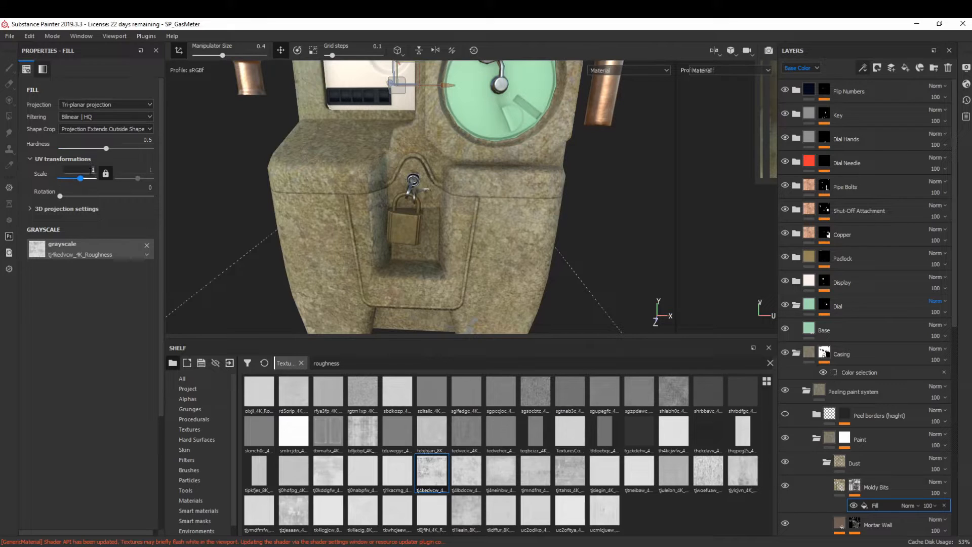
# - Add a Levels effect to the Moldy Bits mask and raise its black input level to 0.745
pyautogui.click(862, 67)
pyautogui.click(891, 117)
pyautogui.moveTo(28, 93); pyautogui.dragTo(138, 100)
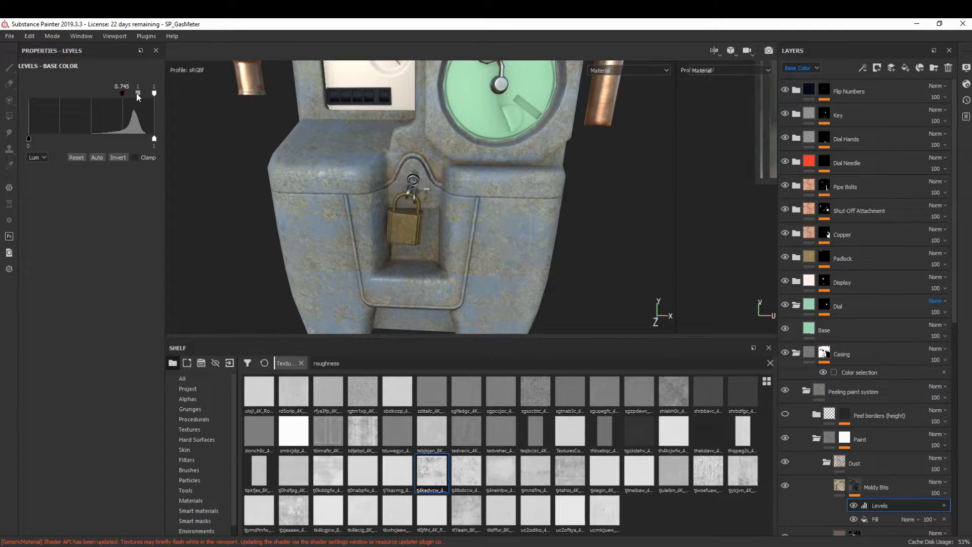
pyautogui.scroll(3, 331, 299)
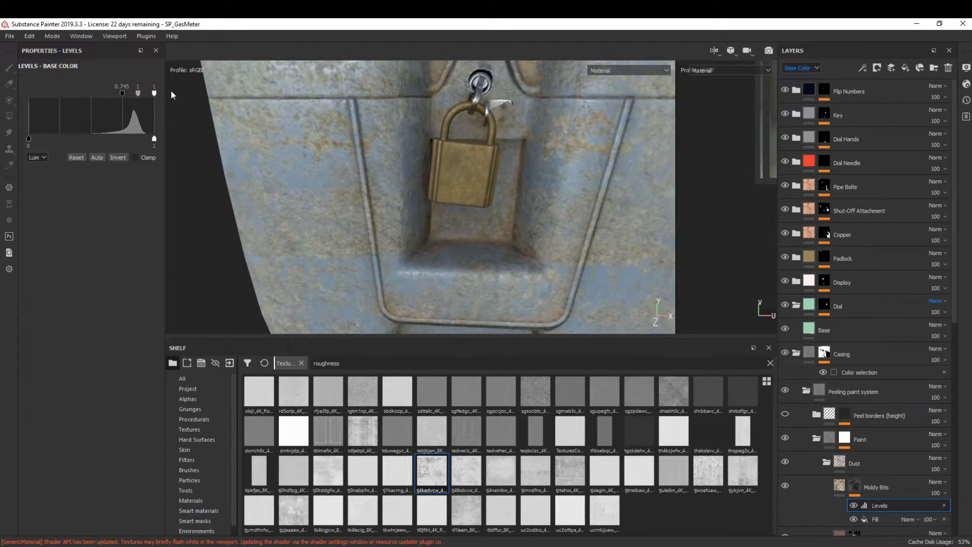
# - Lower the Levels white input to about 0.9 and add a generator in Multiply mode to the Moldy Bits mask
pyautogui.moveTo(155, 93); pyautogui.dragTo(142, 92)
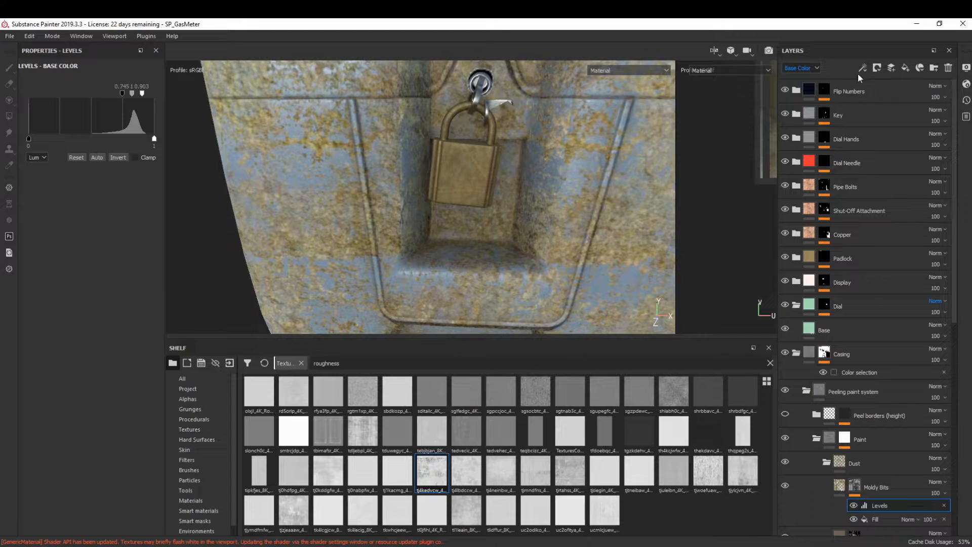
pyautogui.click(876, 68)
pyautogui.click(862, 68)
pyautogui.click(875, 106)
pyautogui.click(913, 506)
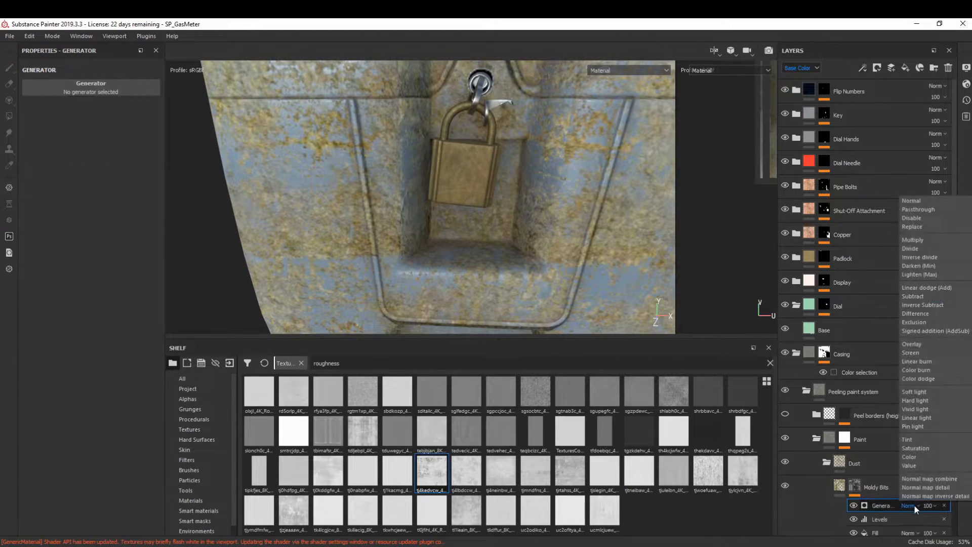
pyautogui.click(916, 238)
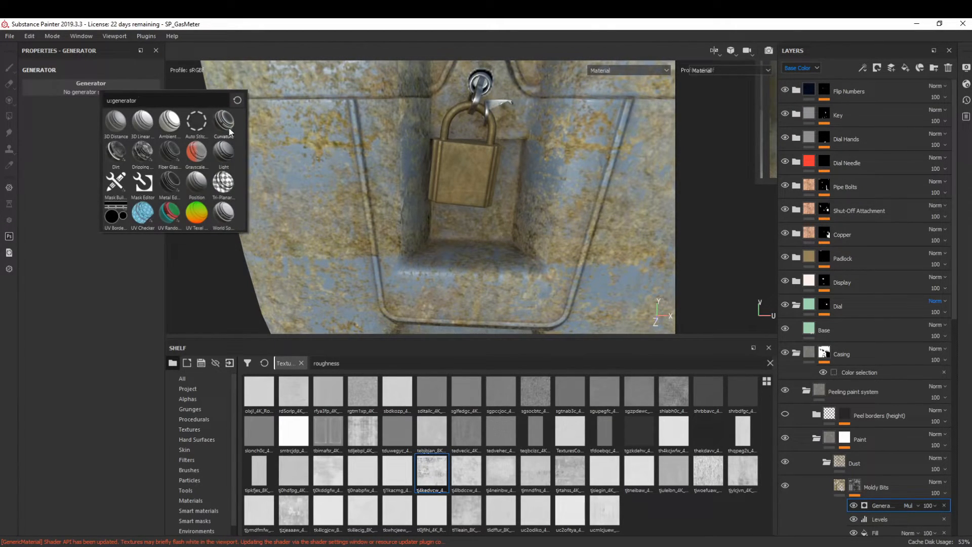
# - Use Curvature as the Moldy Bits mask generator, with Global Invert on and Global Balance at 0.72
pyautogui.click(230, 128)
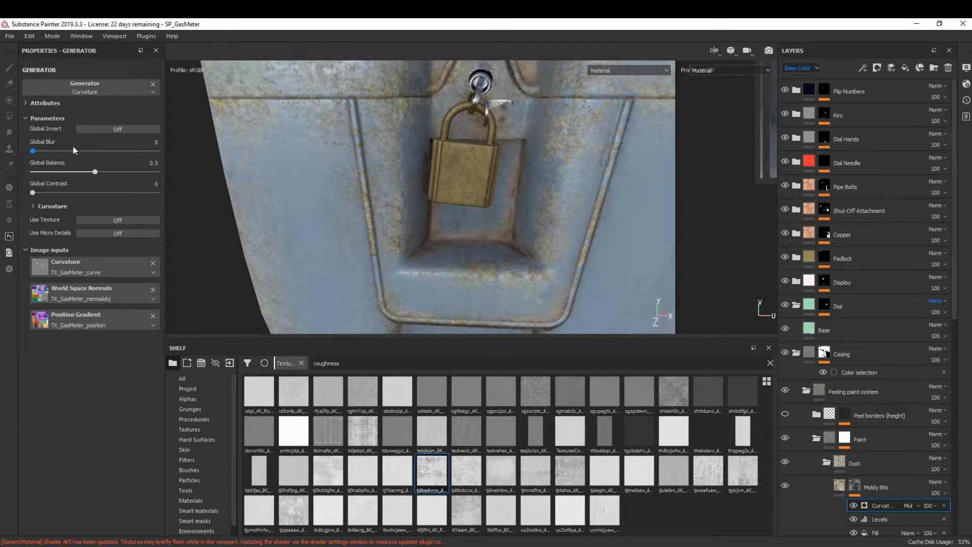
pyautogui.click(108, 128)
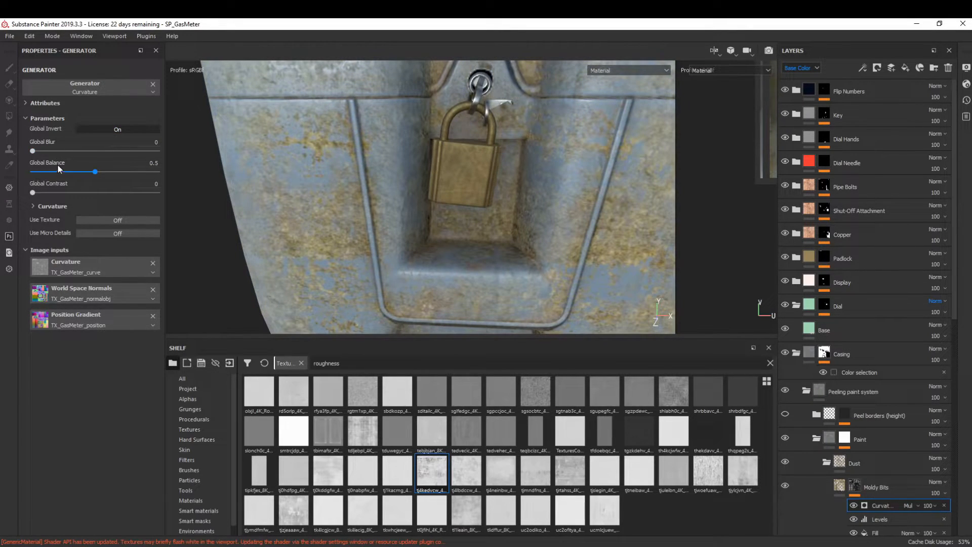
pyautogui.moveTo(50, 171); pyautogui.dragTo(122, 168)
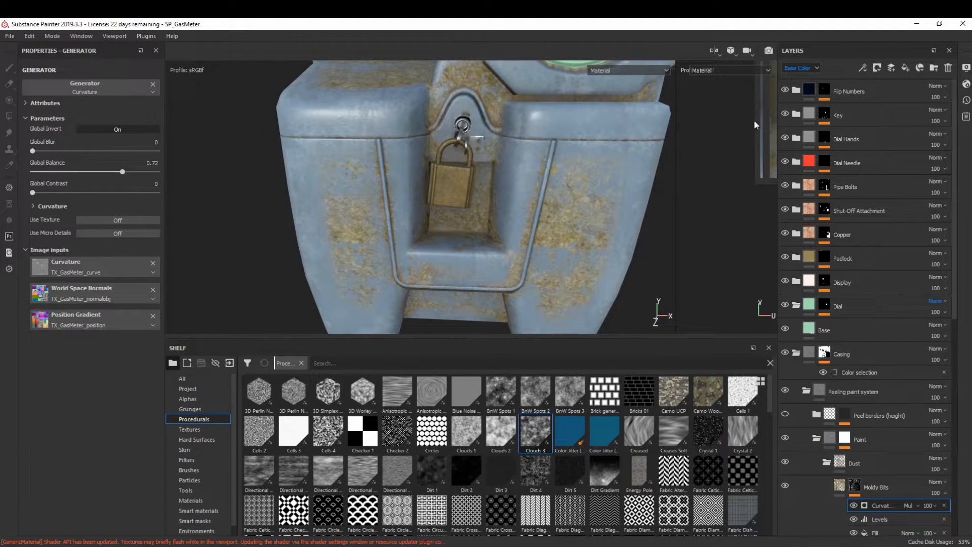
# - Add a fill effect above the Curvature generator in the Moldy Bits mask and open its blend mode choices
pyautogui.click(862, 67)
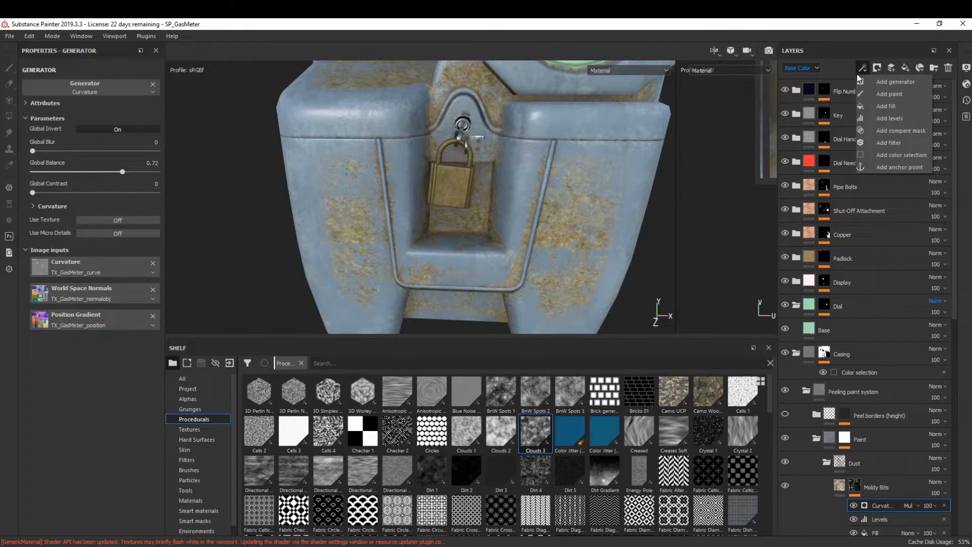
pyautogui.click(890, 107)
pyautogui.click(909, 506)
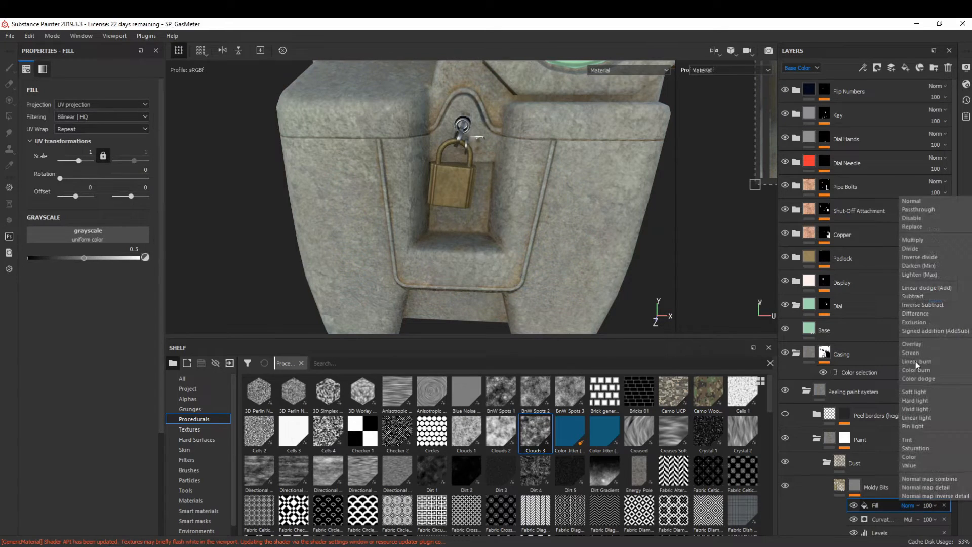
# - Set the Moldy Bits mask's fill to Multiply and give it the Clouds 3 texture with scale 5 and tri-planar projection
pyautogui.click(931, 248)
pyautogui.moveTo(547, 439); pyautogui.dragTo(61, 235)
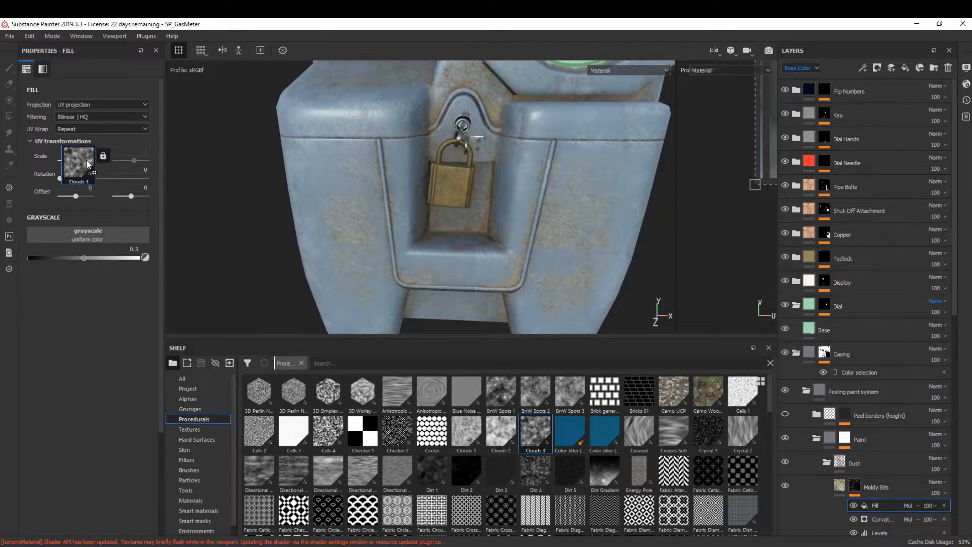
pyautogui.write('5')
pyautogui.press('Return')
pyautogui.click(101, 104)
pyautogui.click(81, 112)
# - Lower the Clouds 3 balance, set its contrast to 0.66, and compare the casing with Moldy Bits hidden and shown
pyautogui.moveTo(59, 328); pyautogui.dragTo(75, 328)
pyautogui.click(111, 347)
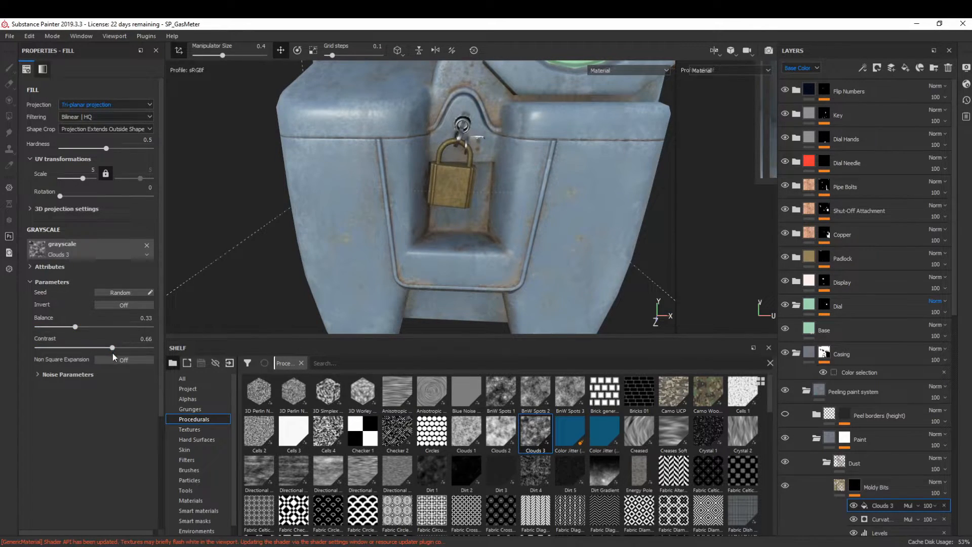
pyautogui.click(62, 327)
pyautogui.click(787, 486)
pyautogui.click(787, 486)
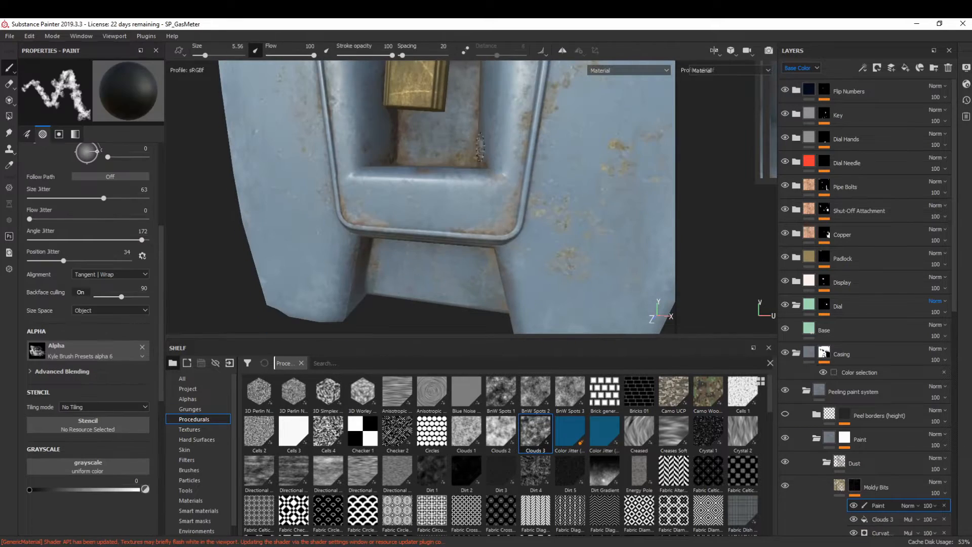
# - Paint black on the Moldy Bits mask to remove excess patches from the casing's front and the flat ledge below the display
pyautogui.click(623, 149)
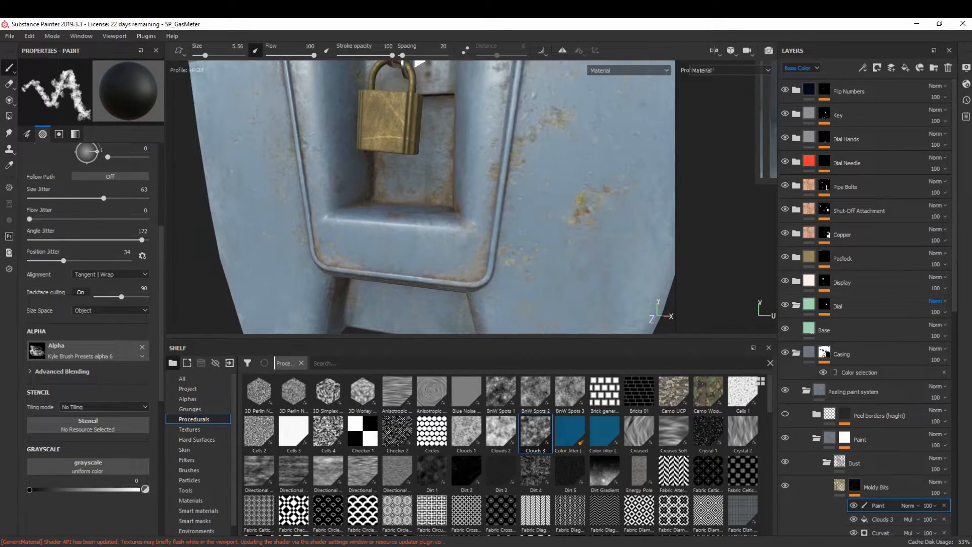
pyautogui.keyDown('alt'); pyautogui.moveTo(419, 63); pyautogui.dragTo(429, 81, button='middle'); pyautogui.keyUp('alt')
pyautogui.scroll(2, 429, 81)
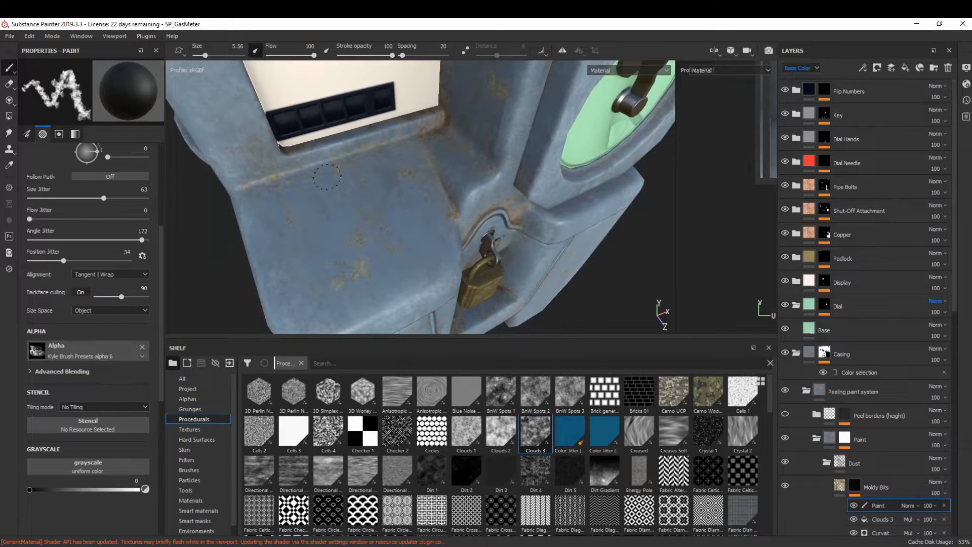
pyautogui.press('x')
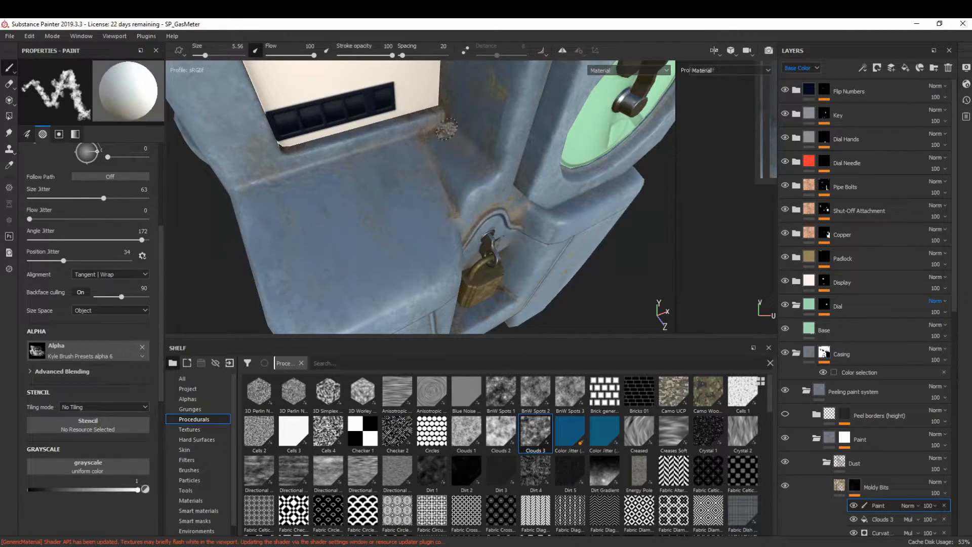
pyautogui.keyDown('alt'); pyautogui.moveTo(433, 199); pyautogui.dragTo(523, 287); pyautogui.keyUp('alt')
pyautogui.scroll(3, 354, 128)
pyautogui.press('x')
pyautogui.moveTo(319, 119); pyautogui.dragTo(377, 171)
pyautogui.keyDown('alt'); pyautogui.moveTo(556, 324); pyautogui.dragTo(469, 291); pyautogui.keyUp('alt')
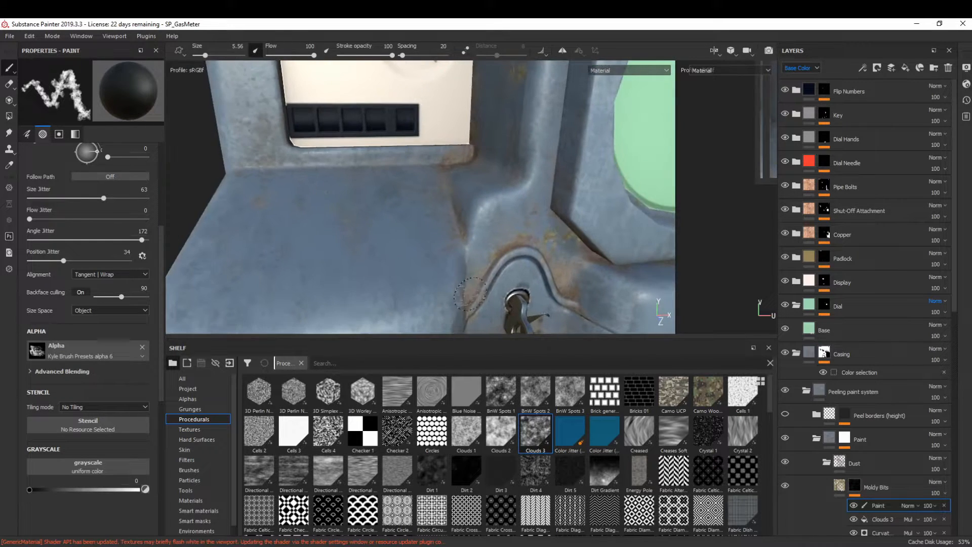
pyautogui.scroll(-4, 483, 286)
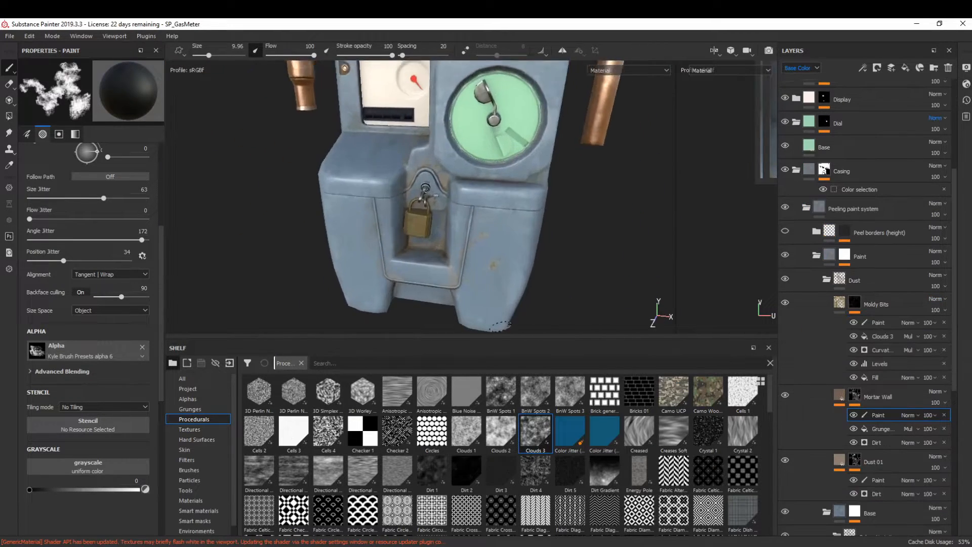
# - Reduce the brush size to about 4.71 and paint black on the Dust 01 mask around the bolt beside the display
pyautogui.scroll(5, 400, 200)
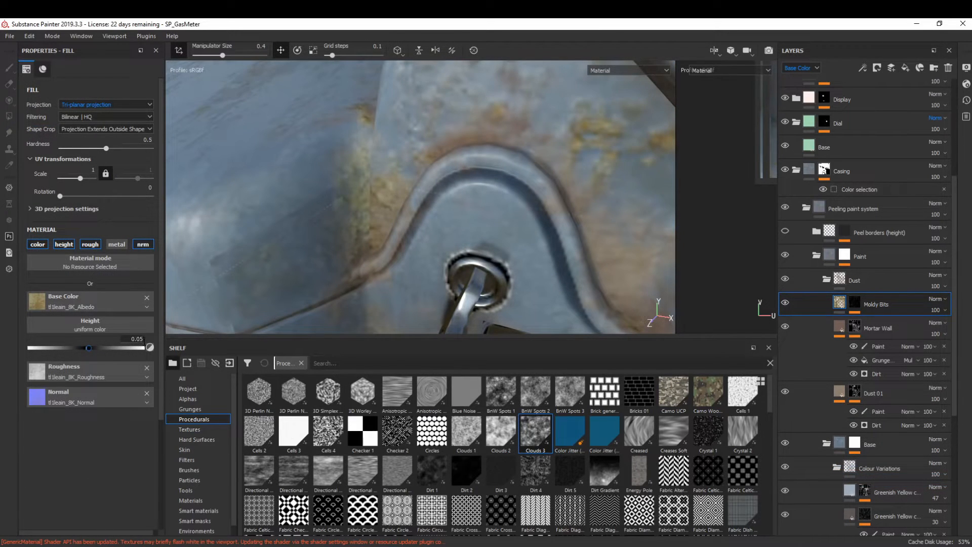
pyautogui.scroll(-8, 445, 243)
pyautogui.keyDown('alt'); pyautogui.moveTo(456, 167); pyautogui.dragTo(496, 168); pyautogui.keyUp('alt')
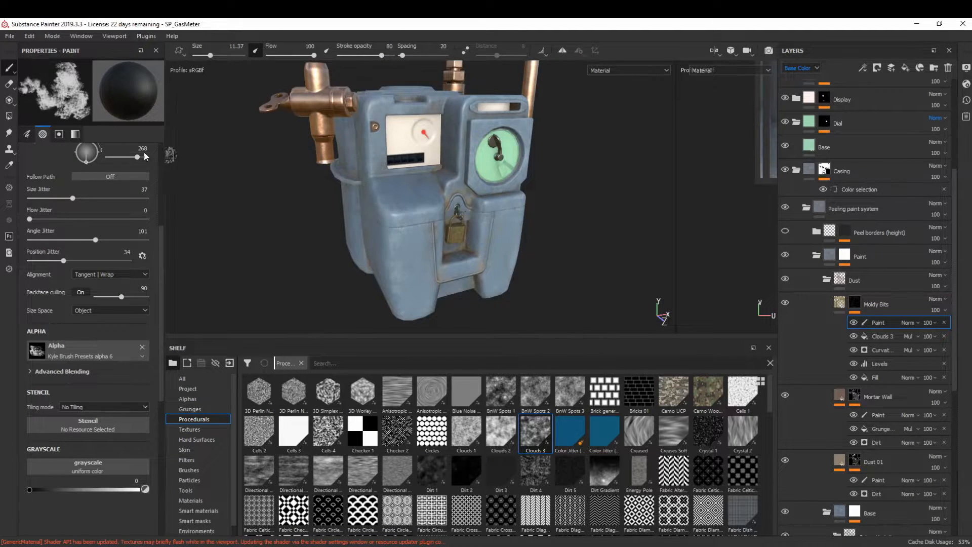
pyautogui.scroll(8, 455, 147)
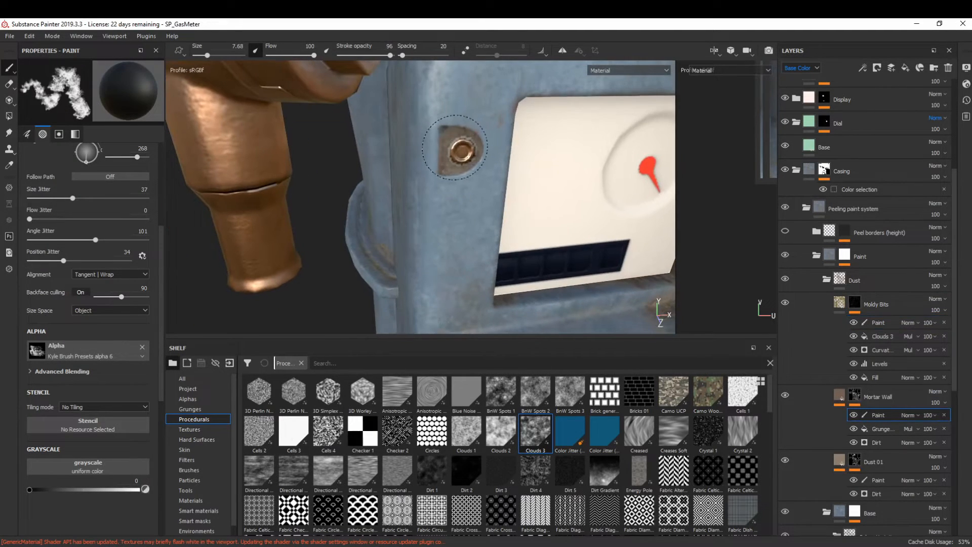
pyautogui.click(878, 479)
pyautogui.press('[')
pyautogui.press('[')
pyautogui.press('[')
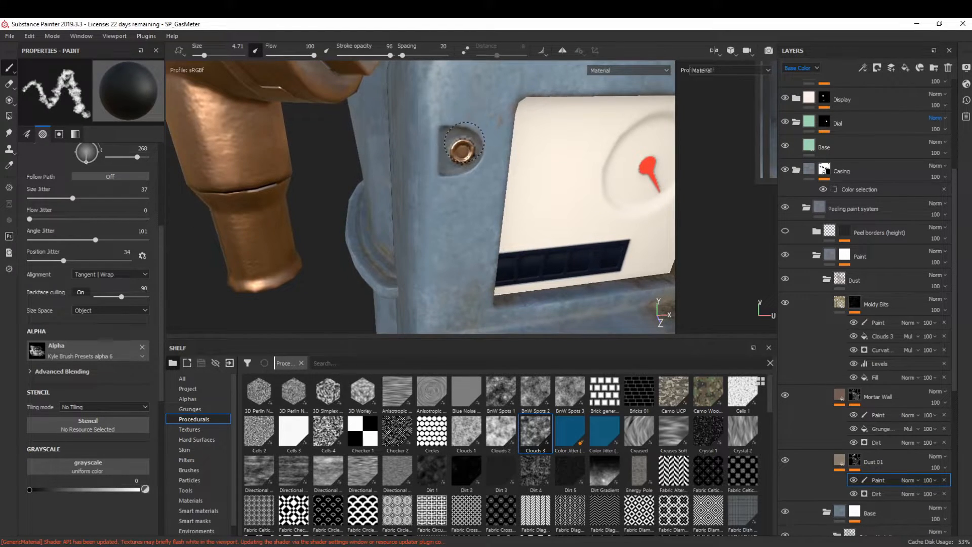
pyautogui.scroll(-8, 476, 185)
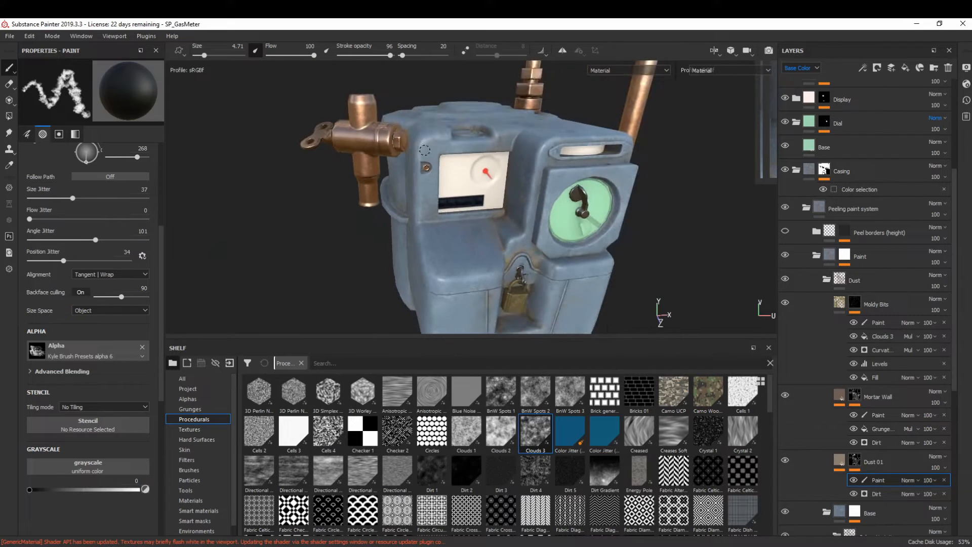
# - Enlarge the brush to about 10.06 and touch up the Moldy Bits mask around the dial, alternating black and white
pyautogui.scroll(10, 425, 157)
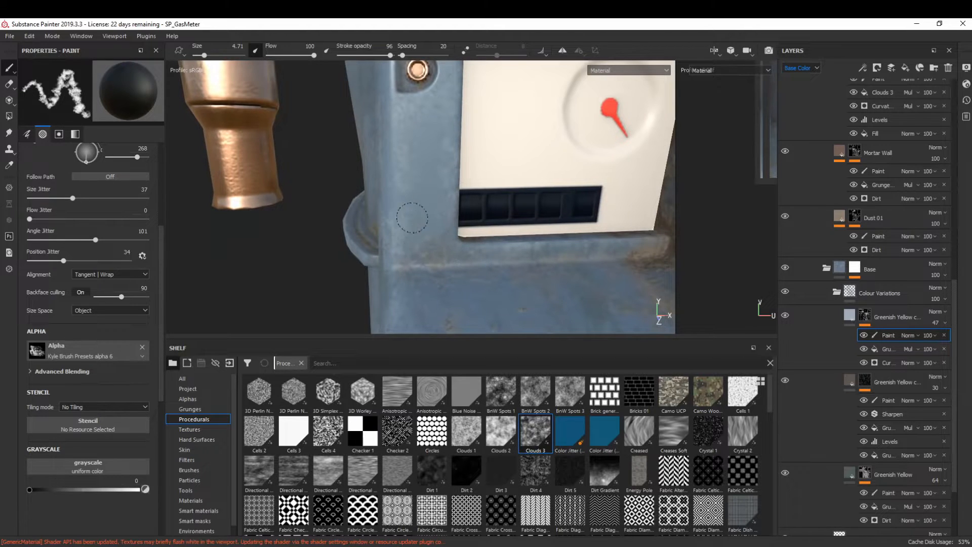
pyautogui.keyDown('alt'); pyautogui.moveTo(424, 183); pyautogui.dragTo(335, 191, button='middle'); pyautogui.keyUp('alt')
pyautogui.keyDown('alt'); pyautogui.moveTo(334, 191); pyautogui.dragTo(378, 139, button='right'); pyautogui.keyUp('alt')
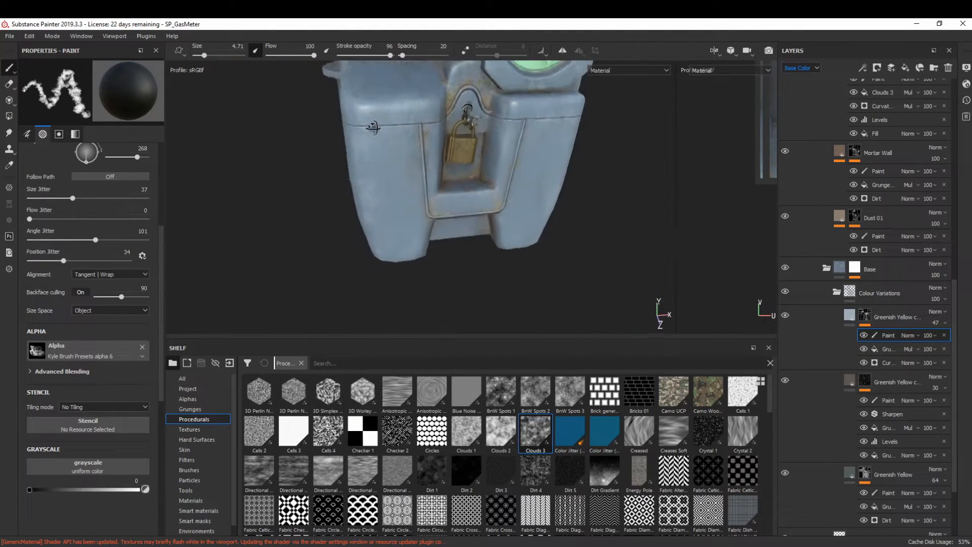
pyautogui.keyDown('alt'); pyautogui.moveTo(378, 139); pyautogui.dragTo(380, 243, button='middle'); pyautogui.keyUp('alt')
pyautogui.keyDown('ctrl'); pyautogui.moveTo(475, 147); pyautogui.dragTo(496, 147, button='right'); pyautogui.keyUp('ctrl')
pyautogui.scroll(5, 485, 154)
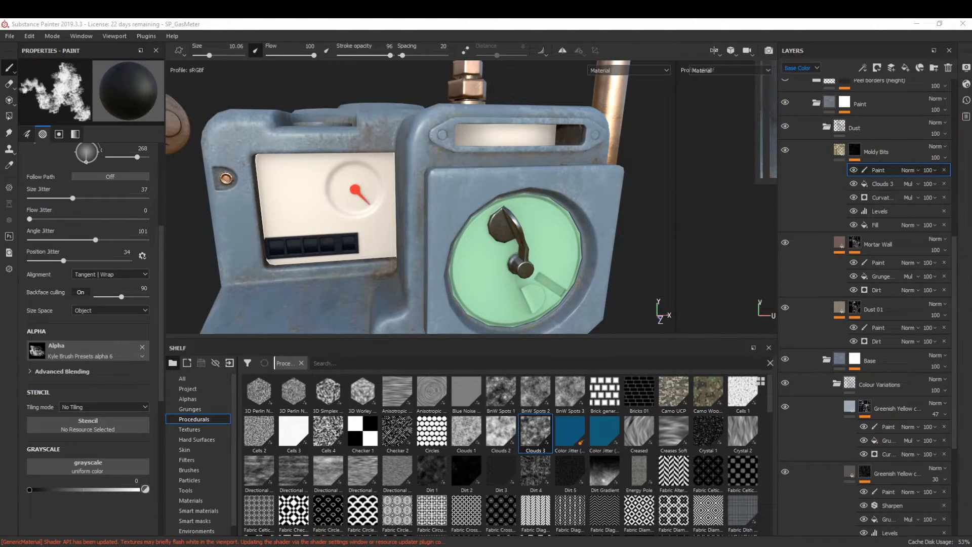
pyautogui.scroll(-3, 489, 146)
pyautogui.keyDown('alt'); pyautogui.moveTo(489, 147); pyautogui.dragTo(476, 192, button='right'); pyautogui.keyUp('alt')
pyautogui.press('x')
pyautogui.moveTo(458, 252)
pyautogui.mouseDown()
pyautogui.moveTo(469, 243)
pyautogui.moveTo(467, 257)
pyautogui.mouseUp()
pyautogui.press('x')
pyautogui.press('x')
pyautogui.click(464, 256)
pyautogui.press('x')
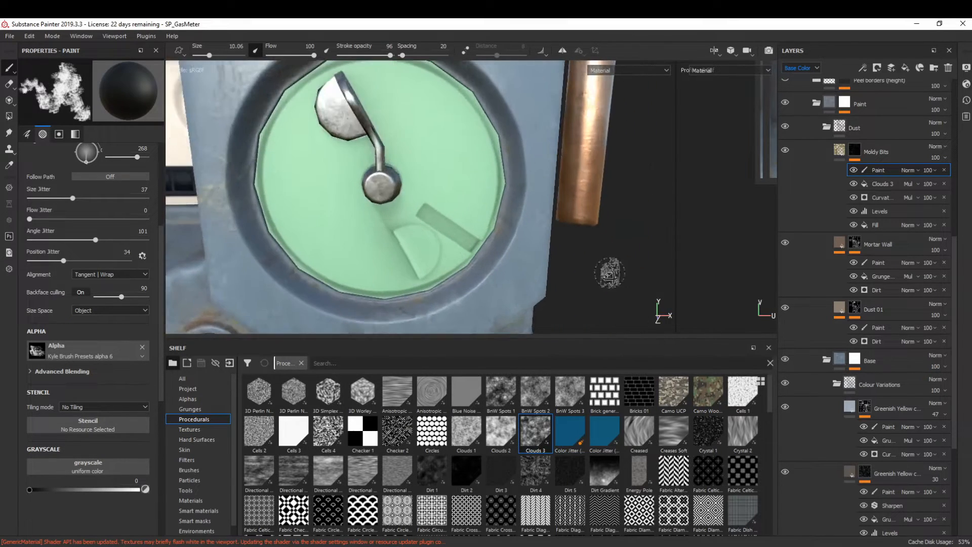
# - Expand the Scuffs folder and change the White layer's base color to a light grey
pyautogui.click(933, 374)
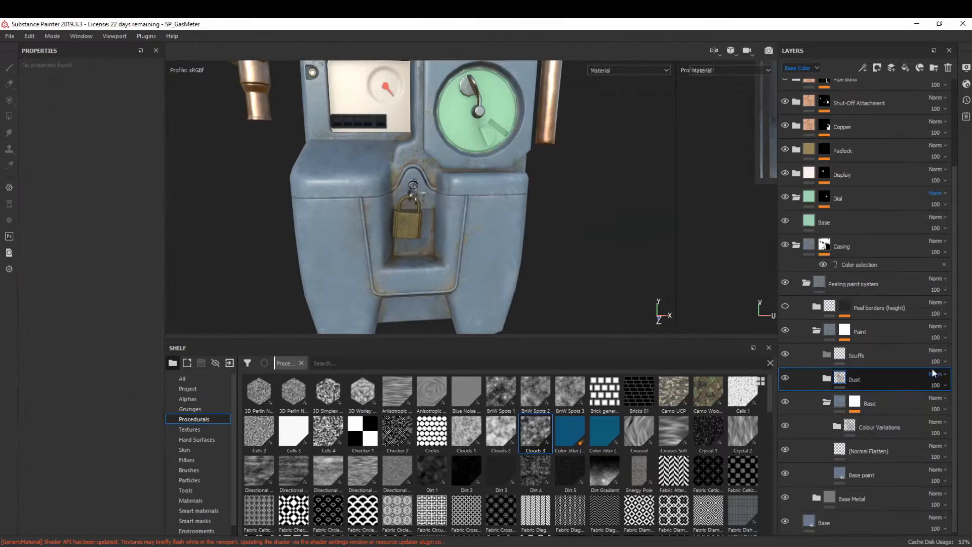
pyautogui.click(826, 354)
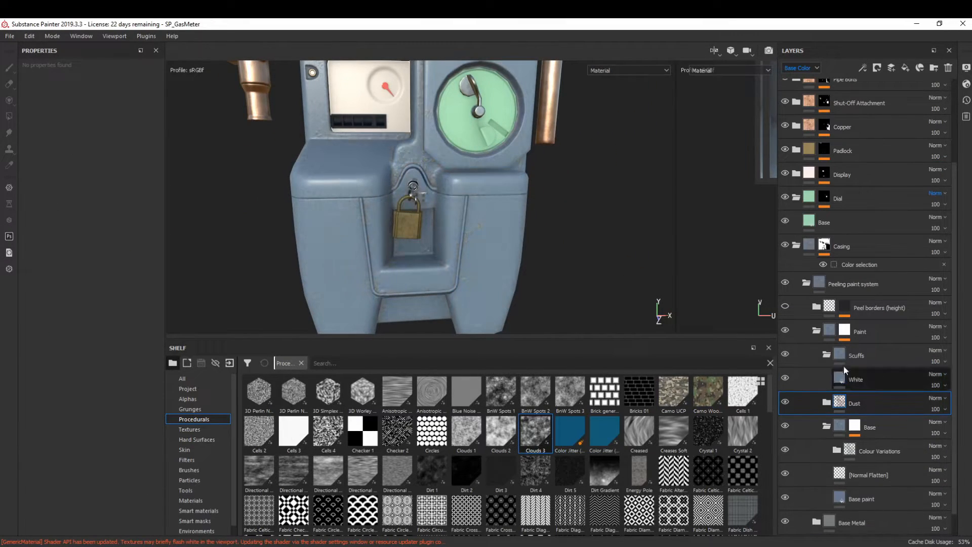
pyautogui.click(29, 36)
pyautogui.click(33, 59)
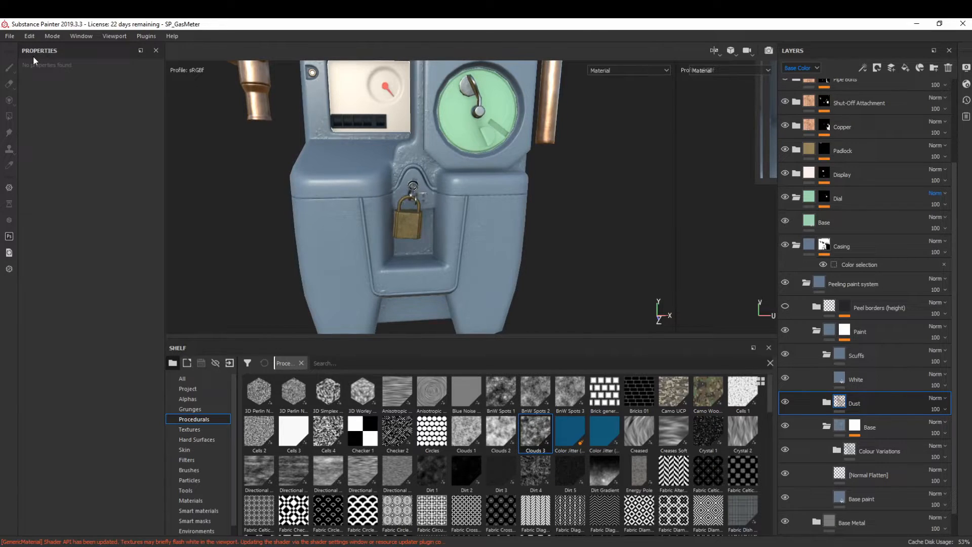
pyautogui.click(855, 379)
pyautogui.click(99, 301)
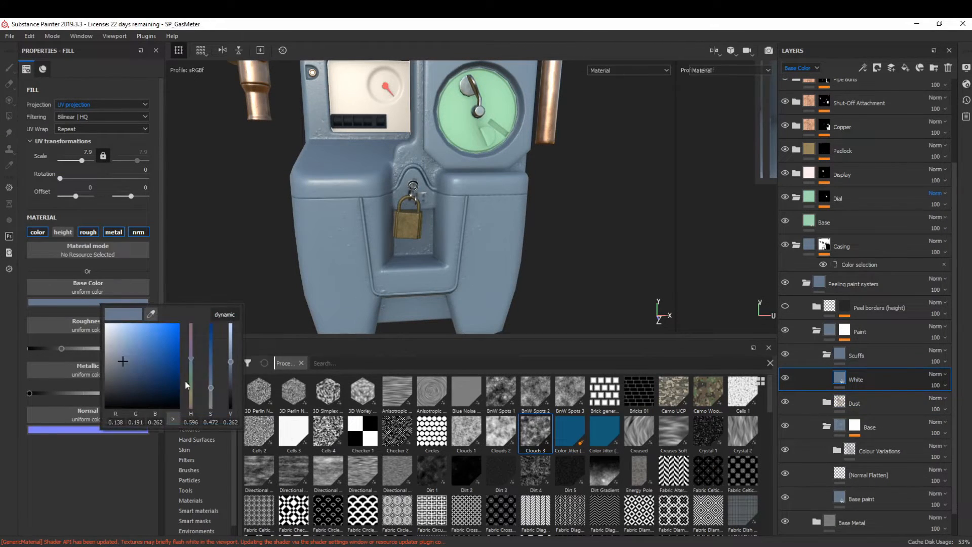
pyautogui.moveTo(109, 353); pyautogui.dragTo(109, 354)
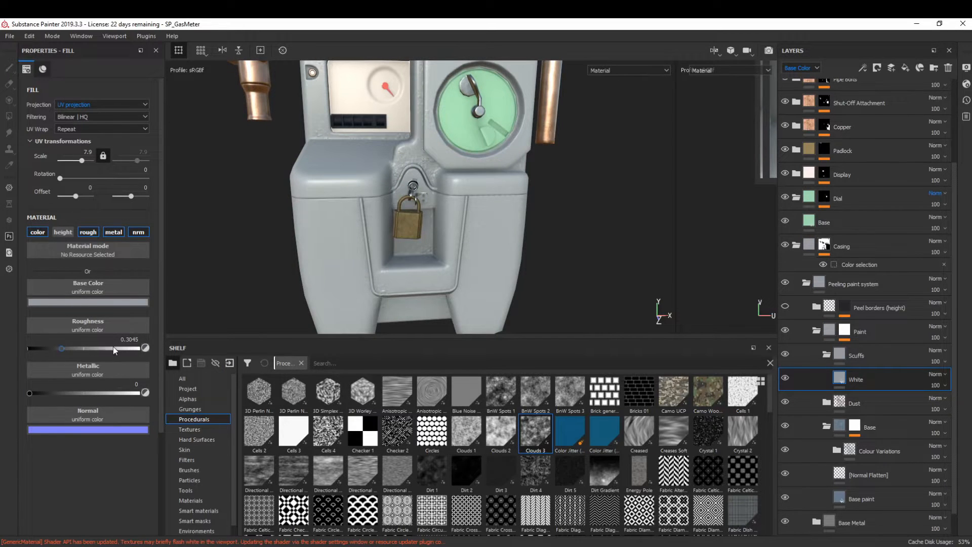
# - Set the White layer's roughness to 0.7636 and disable its metal and normal channels
pyautogui.click(113, 346)
pyautogui.click(118, 233)
pyautogui.click(132, 232)
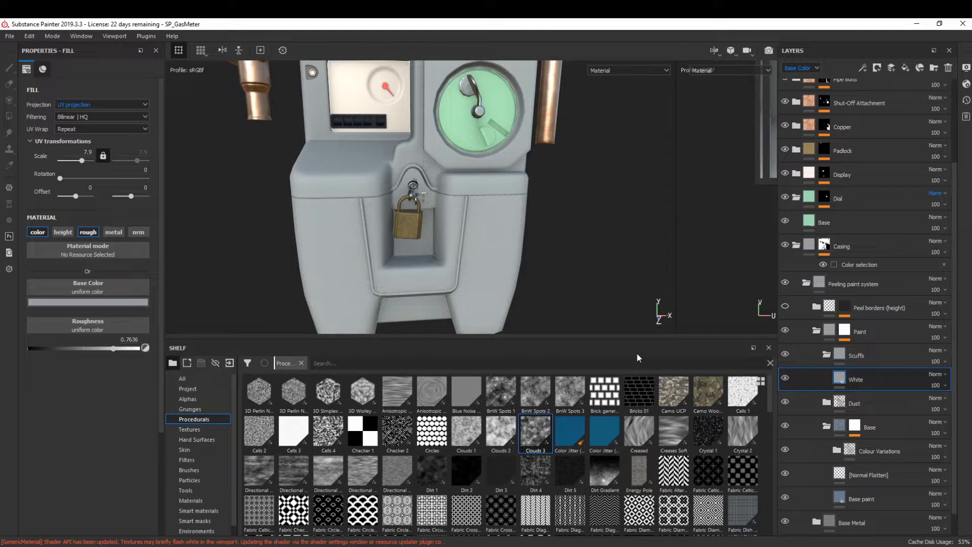
# - Add a black mask to the White layer and give it a Fiber Glass generator
pyautogui.click(876, 67)
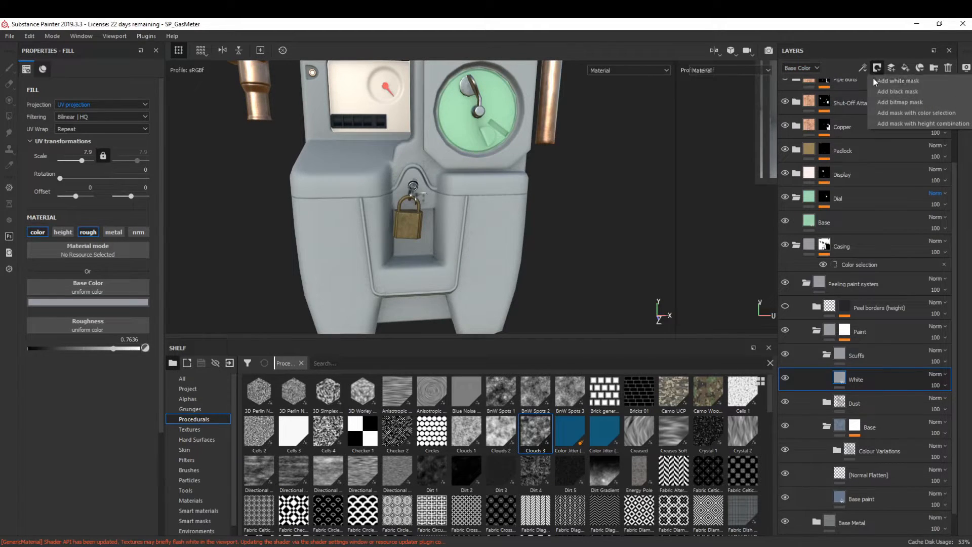
pyautogui.click(891, 91)
pyautogui.click(862, 68)
pyautogui.click(870, 82)
pyautogui.click(69, 90)
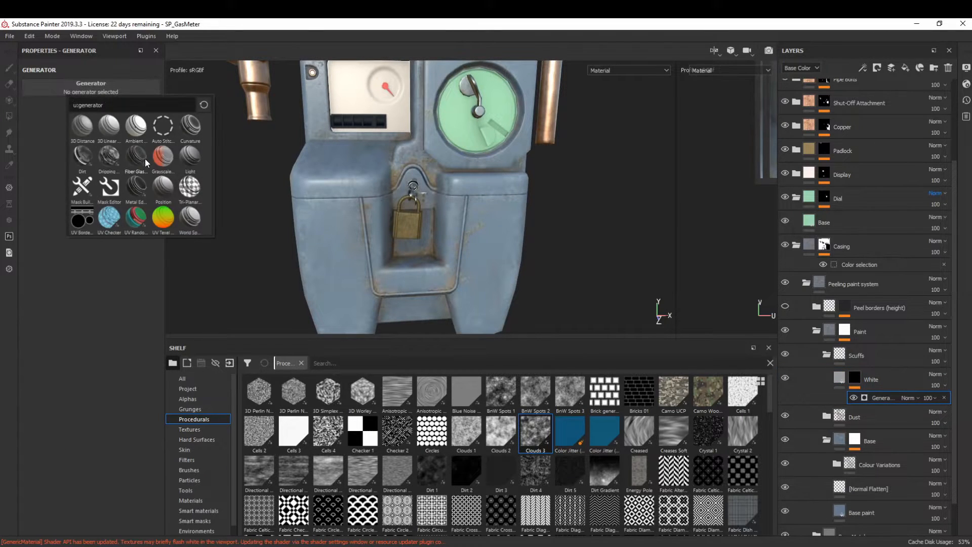
pyautogui.click(132, 162)
# - Adjust the Fiber Glass generator's parameters so the woven scratch pattern spreads across the casing
pyautogui.keyDown('alt'); pyautogui.moveTo(549, 266); pyautogui.dragTo(532, 218); pyautogui.keyUp('alt')
pyautogui.keyDown('alt'); pyautogui.moveTo(533, 218); pyautogui.dragTo(576, 223, button='right'); pyautogui.keyUp('alt')
pyautogui.click(80, 239)
pyautogui.moveTo(62, 314)
pyautogui.mouseDown()
pyautogui.moveTo(31, 312)
pyautogui.moveTo(52, 313)
pyautogui.mouseUp()
pyautogui.scroll(2, 534, 230)
# - Add a Warp filter above the Fiber Glass generator in the White layer's mask
pyautogui.click(863, 68)
pyautogui.click(881, 143)
pyautogui.click(91, 87)
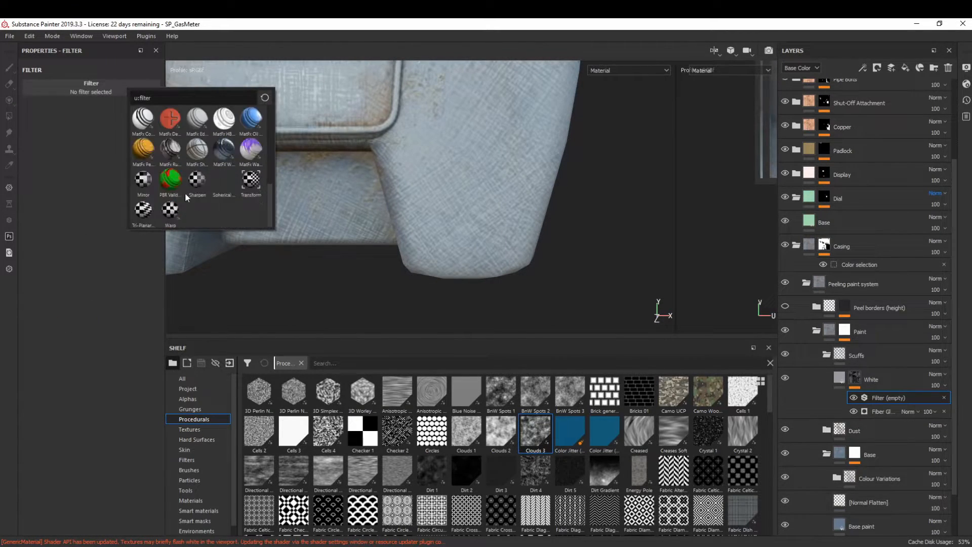
pyautogui.click(175, 213)
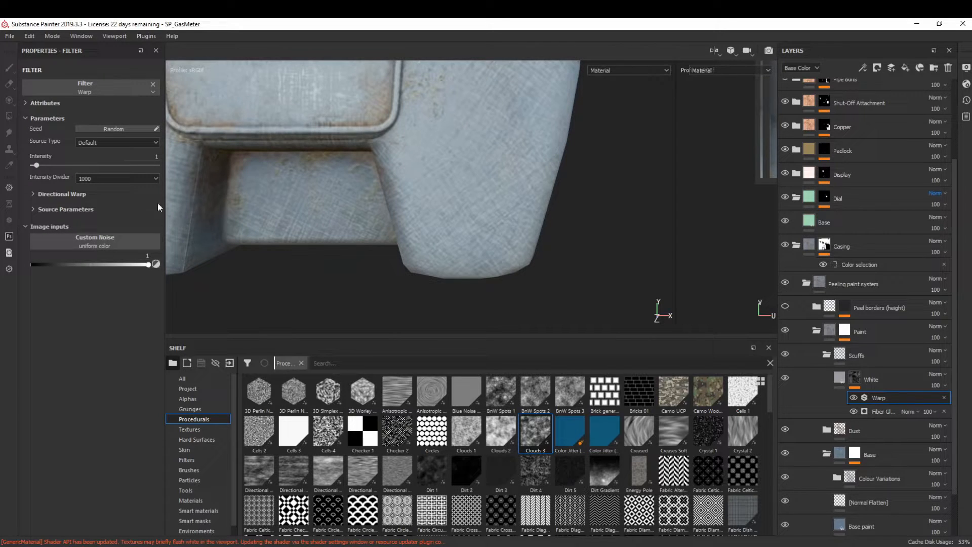
# - Add a Curvature generator above the Warp filter, blended with Multiply, with global balance 0.32 and global contrast 0.56
pyautogui.click(862, 68)
pyautogui.click(880, 85)
pyautogui.click(100, 95)
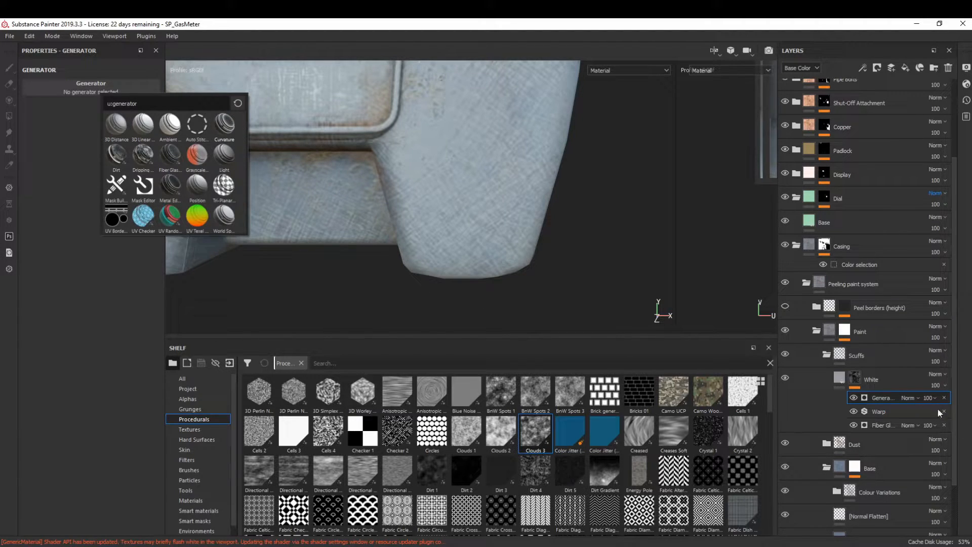
pyautogui.click(909, 397)
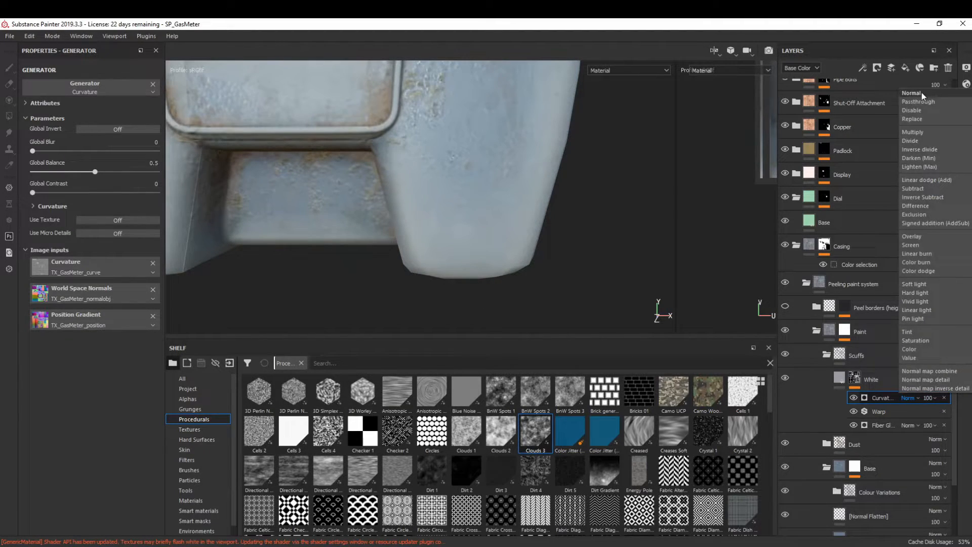
pyautogui.click(927, 133)
pyautogui.moveTo(33, 193); pyautogui.dragTo(102, 192)
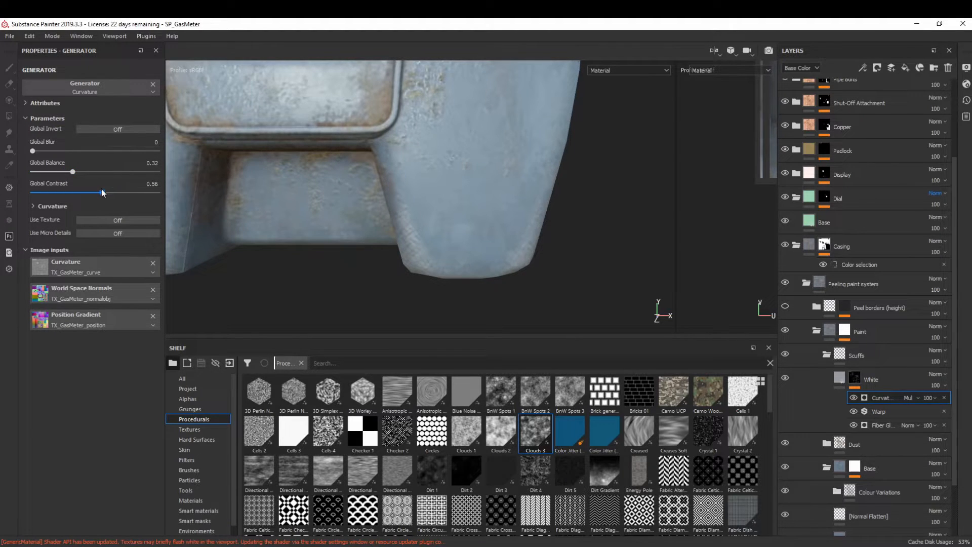
# - Add a Sharpen filter on top of the White layer's mask stack
pyautogui.keyDown('alt'); pyautogui.moveTo(318, 230); pyautogui.dragTo(369, 208); pyautogui.keyUp('alt')
pyautogui.scroll(-2, 369, 208)
pyautogui.keyDown('alt'); pyautogui.moveTo(397, 167); pyautogui.dragTo(392, 193); pyautogui.keyUp('alt')
pyautogui.click(863, 67)
pyautogui.click(882, 143)
pyautogui.click(107, 92)
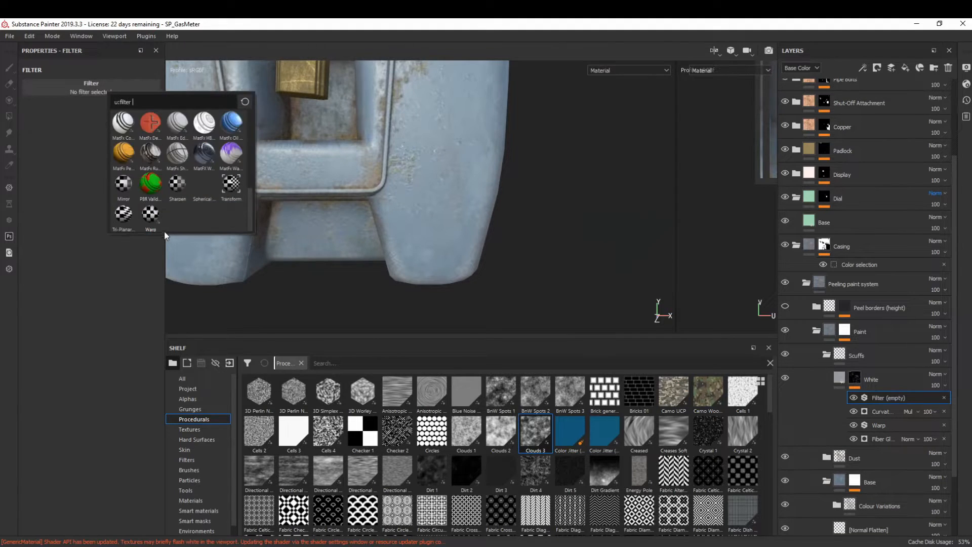
pyautogui.click(183, 190)
pyautogui.keyDown('alt'); pyautogui.moveTo(395, 201); pyautogui.dragTo(428, 241); pyautogui.keyUp('alt')
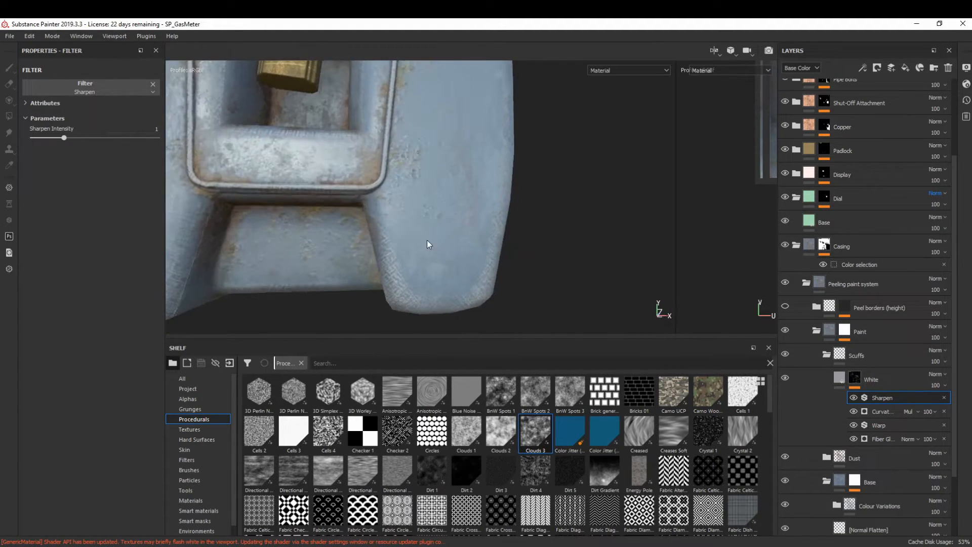
# - Add a paint effect to the White layer's mask and use the qdiqcfmc_4K_Brush alpha for the brush
pyautogui.click(863, 68)
pyautogui.click(879, 99)
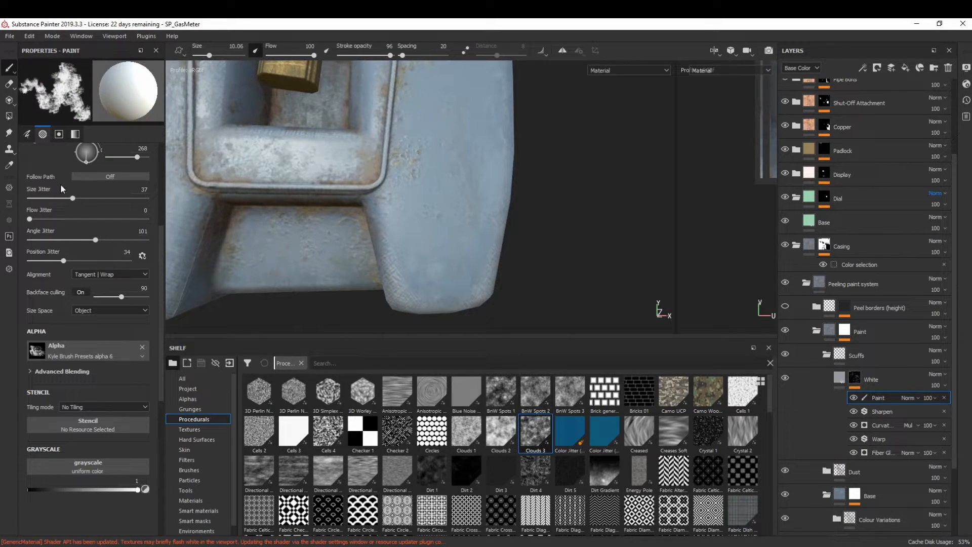
pyautogui.click(214, 399)
pyautogui.scroll(-10, 517, 465)
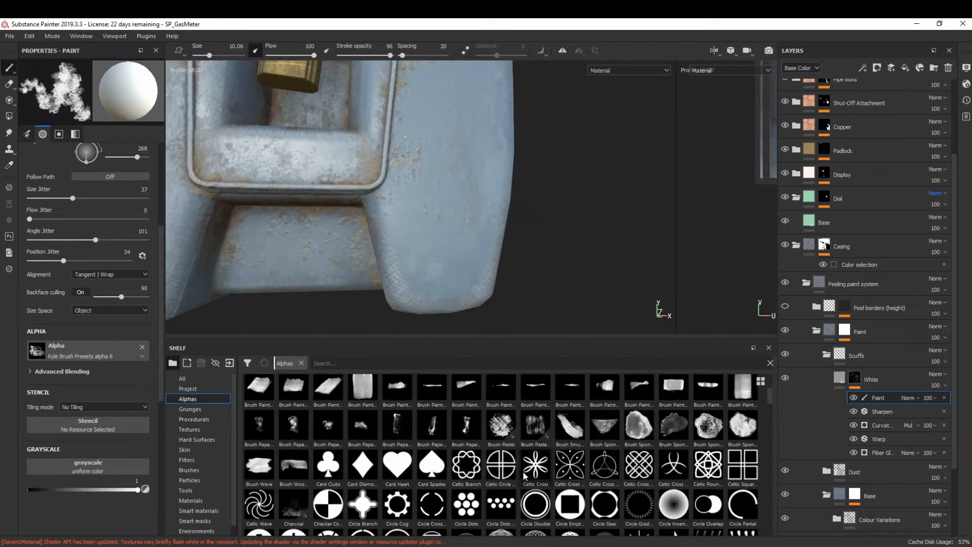
pyautogui.click(543, 468)
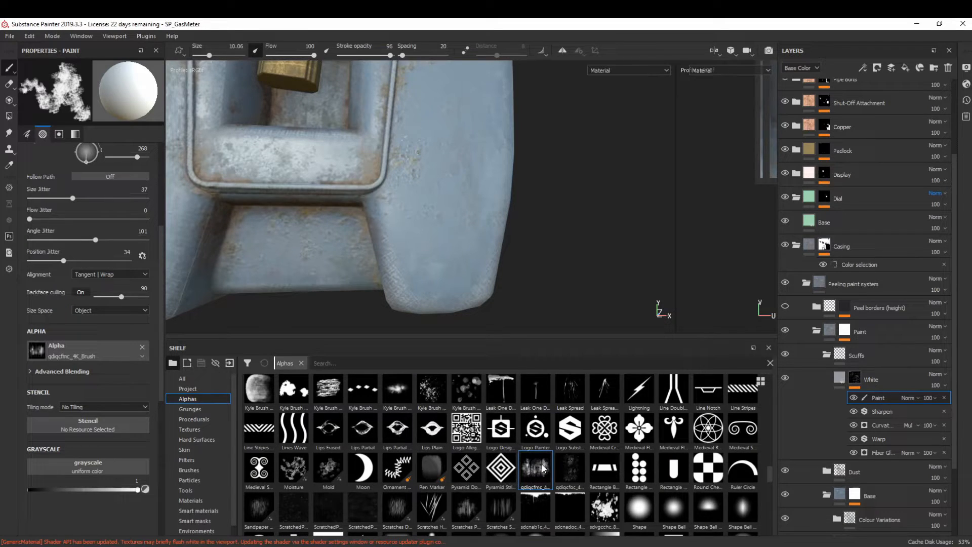
# - Switch the scuff brush to Kyle Brush Presets alpha 58 in black with stroke opacity 100
pyautogui.scroll(3, 527, 455)
pyautogui.click(474, 405)
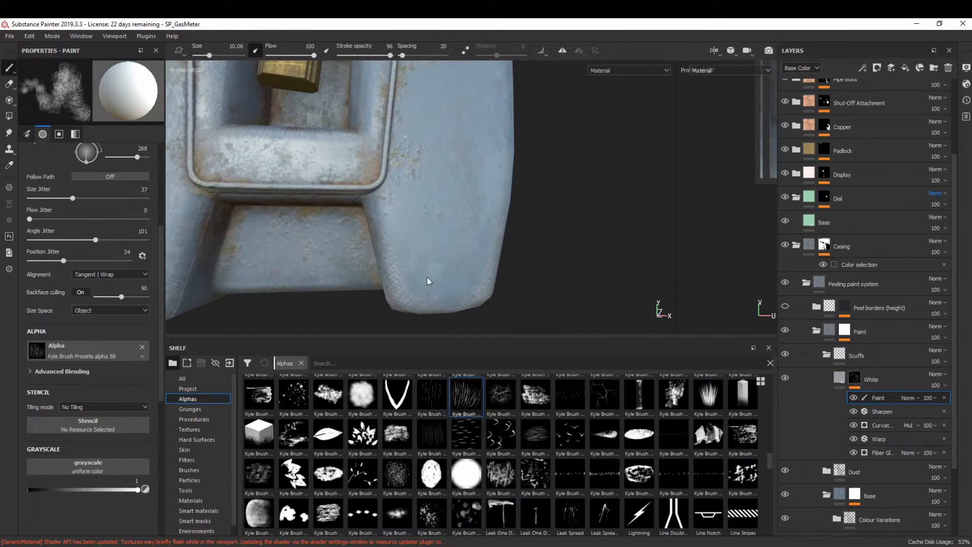
pyautogui.press('x')
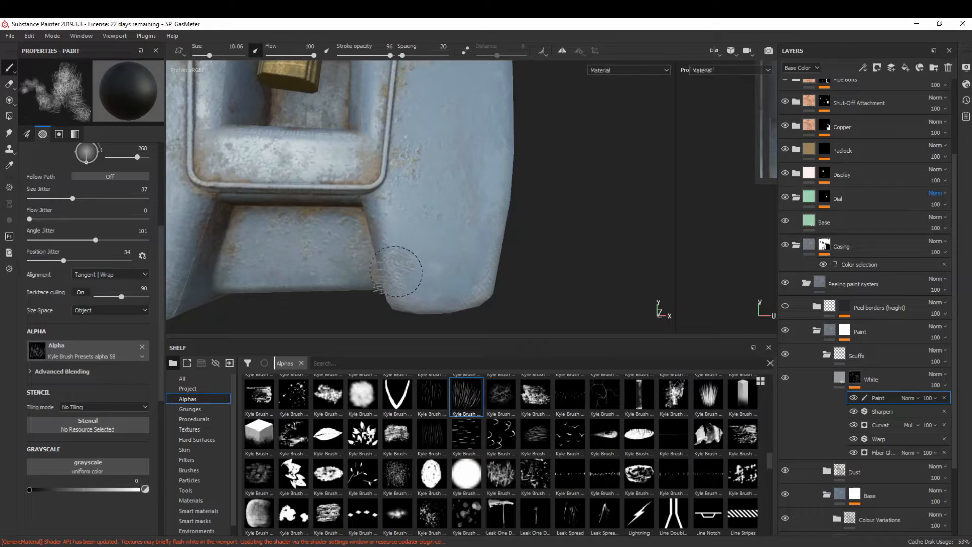
pyautogui.moveTo(387, 56); pyautogui.dragTo(394, 56)
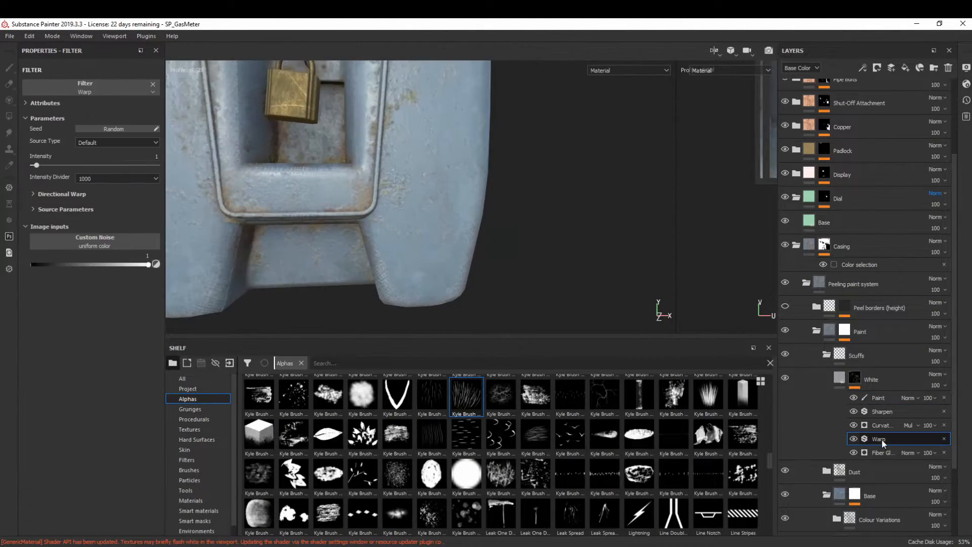
# - Move the Warp filter to the top of the White mask's stack and set the paint effect's brush position jitter to 9
pyautogui.moveTo(878, 438); pyautogui.dragTo(892, 397)
pyautogui.click(879, 411)
pyautogui.moveTo(62, 260); pyautogui.dragTo(38, 260)
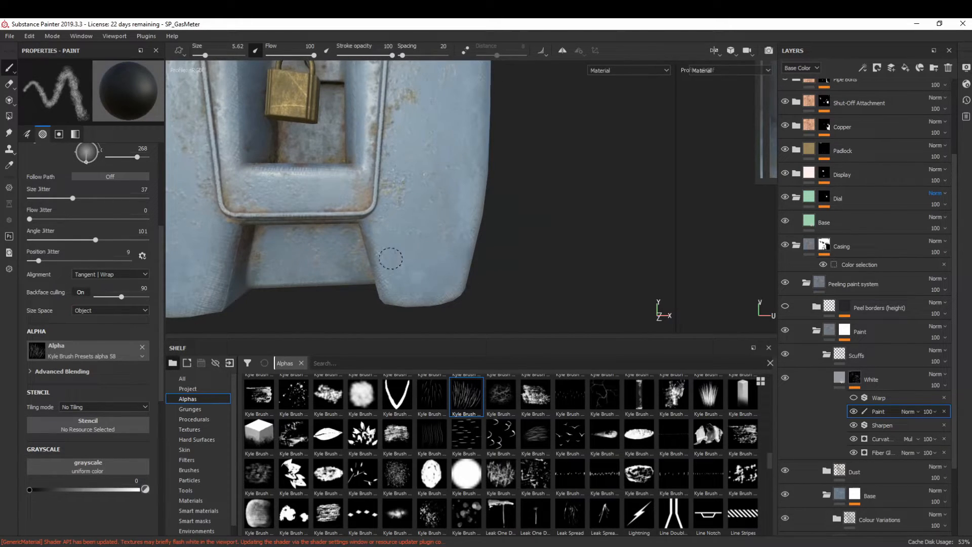
# - Erase scuffs from the casing's lower front legs and side with the size 5.62 black brush
pyautogui.keyDown('alt'); pyautogui.moveTo(348, 261); pyautogui.dragTo(490, 216, button='middle'); pyautogui.keyUp('alt')
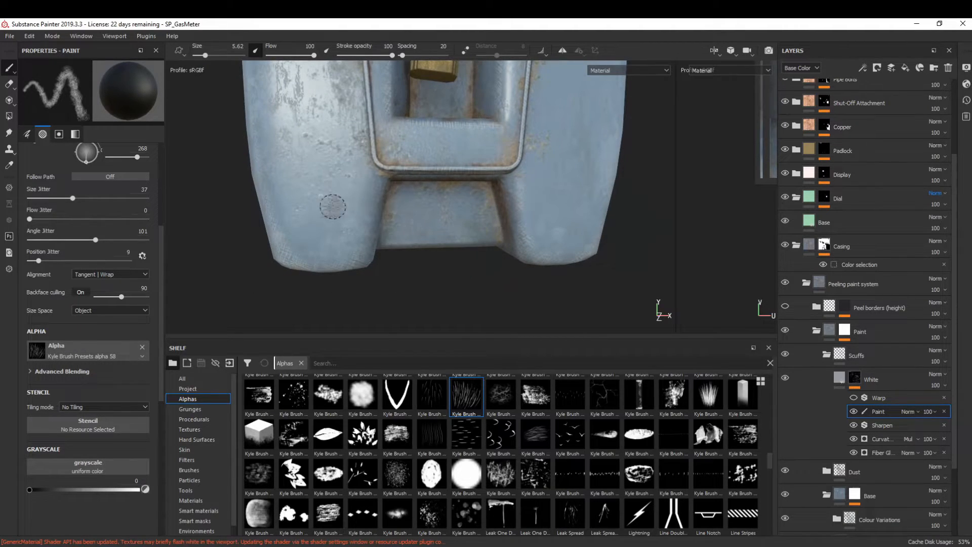
pyautogui.keyDown('alt'); pyautogui.moveTo(359, 206); pyautogui.dragTo(285, 197); pyautogui.keyUp('alt')
pyautogui.keyDown('alt'); pyautogui.moveTo(285, 198); pyautogui.dragTo(411, 257, button='middle'); pyautogui.keyUp('alt')
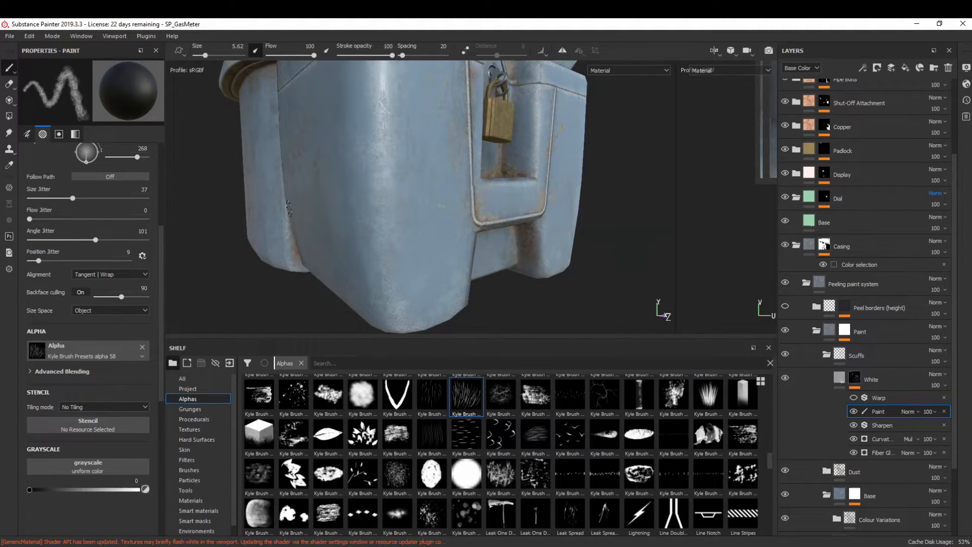
pyautogui.keyDown('alt'); pyautogui.moveTo(336, 282); pyautogui.dragTo(410, 313); pyautogui.keyUp('alt')
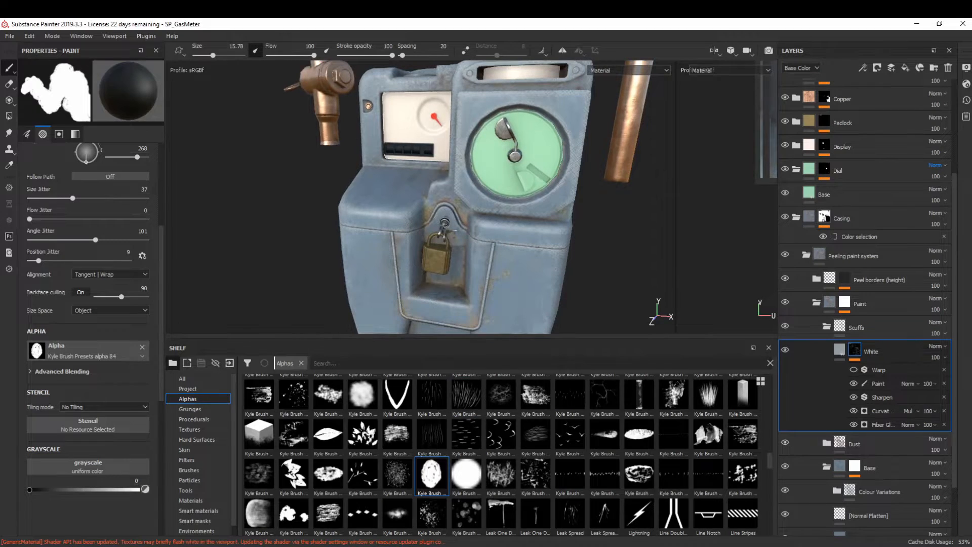
# - Mask out scuffs on the casing's front and lower corners in black on the White mask's paint effect
pyautogui.click(878, 383)
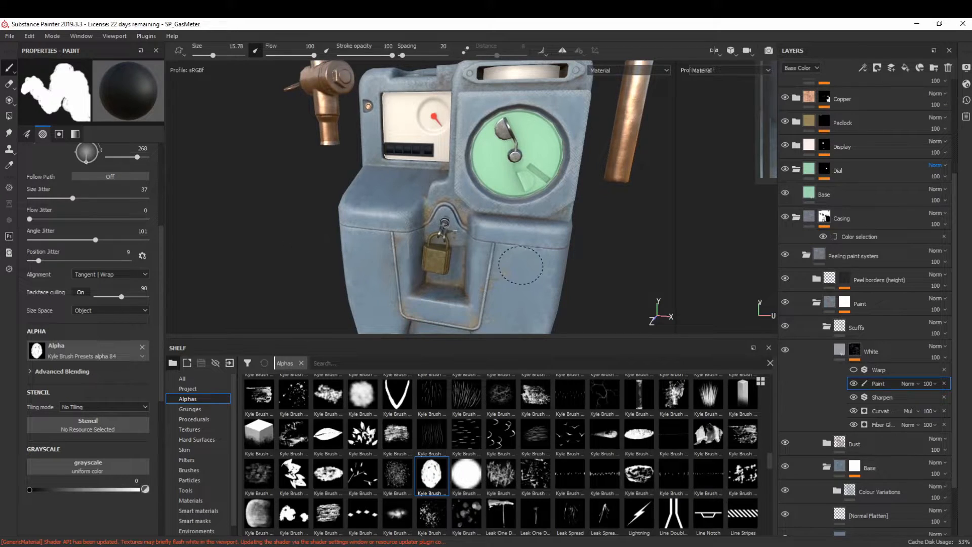
pyautogui.keyDown('alt'); pyautogui.moveTo(475, 137); pyautogui.dragTo(472, 186, button='middle'); pyautogui.keyUp('alt')
pyautogui.scroll(1, 473, 187)
pyautogui.keyDown('alt'); pyautogui.moveTo(472, 186); pyautogui.dragTo(514, 167); pyautogui.keyUp('alt')
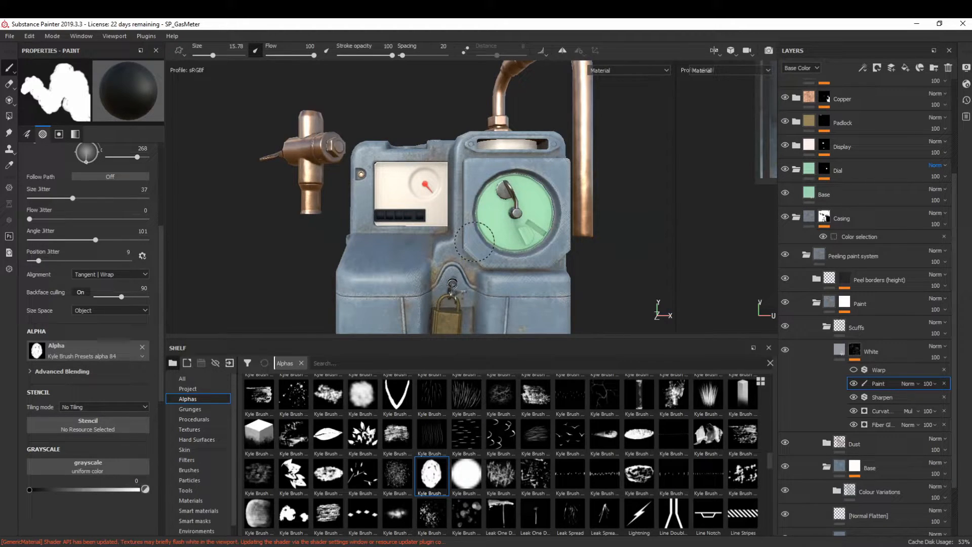
pyautogui.press('4')
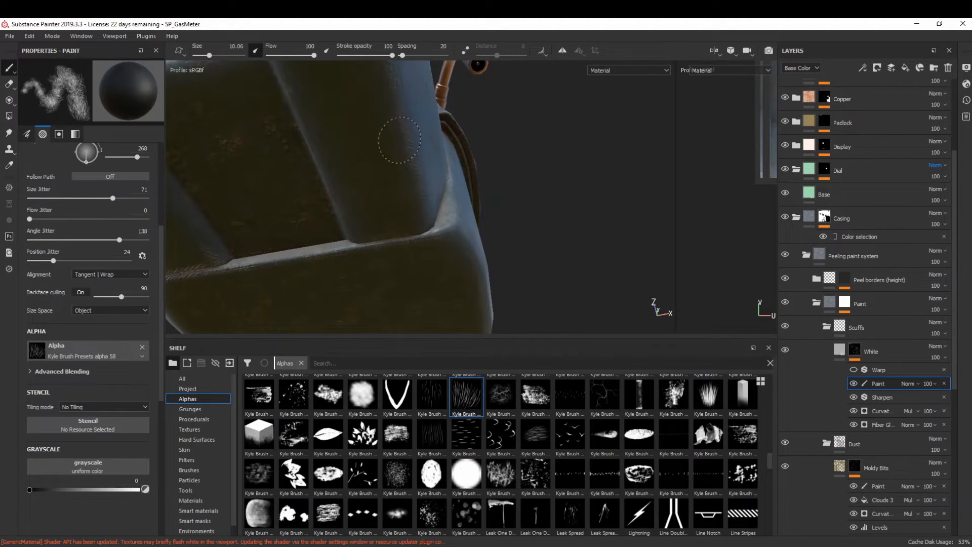
pyautogui.keyDown('alt'); pyautogui.moveTo(349, 229); pyautogui.dragTo(383, 257); pyautogui.keyUp('alt')
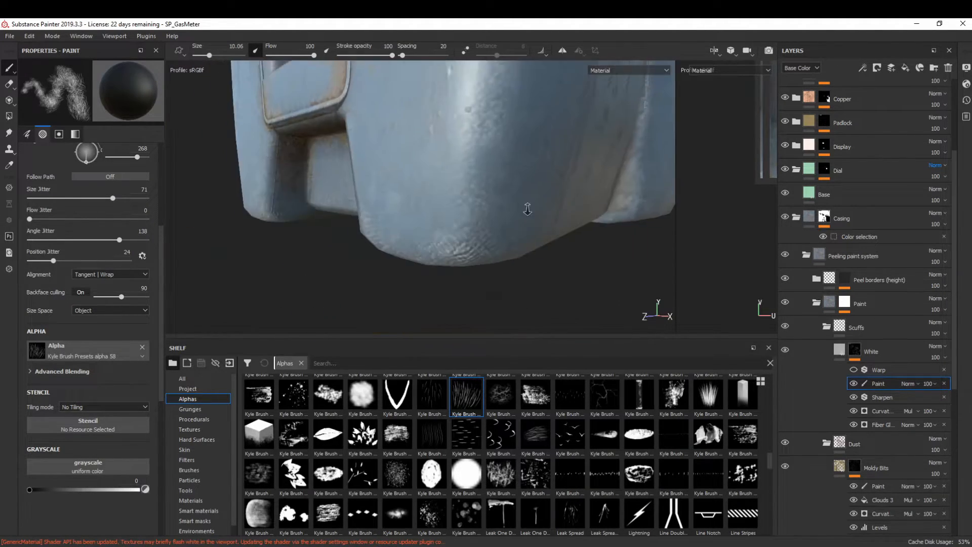
pyautogui.keyDown('alt'); pyautogui.moveTo(430, 222); pyautogui.dragTo(396, 216); pyautogui.keyUp('alt')
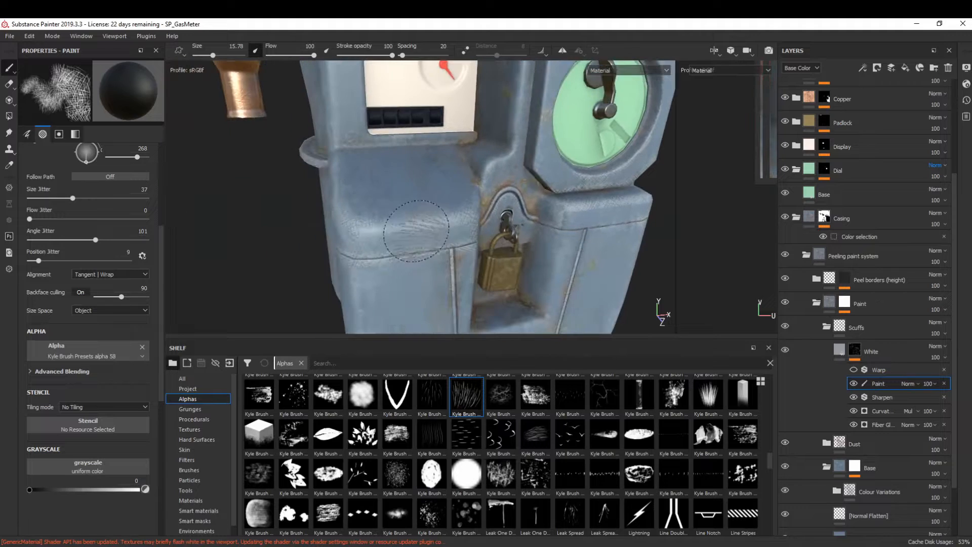
# - Paint and erase scuffs along the casing's ledges, front panels and edges with a smaller brush, alternating white and black
pyautogui.press('[')
pyautogui.keyDown('alt'); pyautogui.moveTo(403, 260); pyautogui.dragTo(464, 266); pyautogui.keyUp('alt')
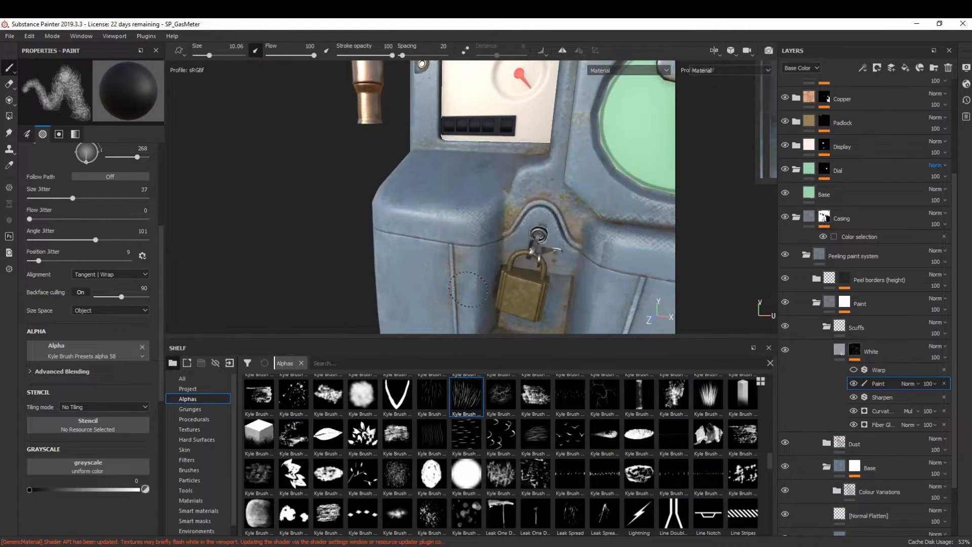
pyautogui.moveTo(572, 251)
pyautogui.keyDown('alt'); pyautogui.mouseDown()
pyautogui.moveTo(481, 254)
pyautogui.moveTo(469, 218)
pyautogui.mouseUp(); pyautogui.keyUp('alt')
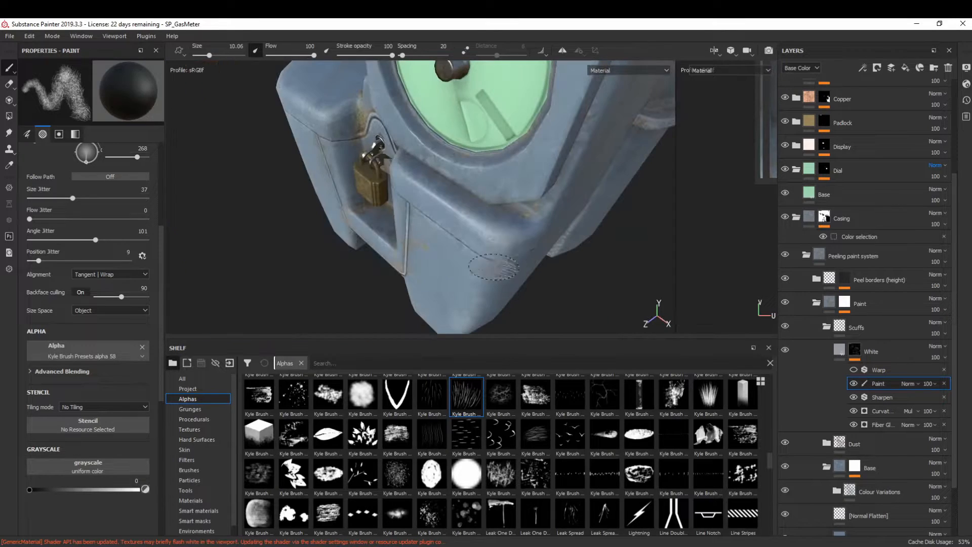
pyautogui.press('x')
pyautogui.press('[')
pyautogui.moveTo(506, 284)
pyautogui.keyDown('alt'); pyautogui.mouseDown()
pyautogui.moveTo(491, 344)
pyautogui.moveTo(294, 218)
pyautogui.moveTo(302, 321)
pyautogui.moveTo(469, 163)
pyautogui.moveTo(418, 189)
pyautogui.moveTo(427, 241)
pyautogui.moveTo(370, 186)
pyautogui.mouseUp(); pyautogui.keyUp('alt')
pyautogui.press('x')
pyautogui.press('x')
pyautogui.press('x')
pyautogui.keyDown('alt'); pyautogui.moveTo(475, 199); pyautogui.dragTo(384, 272); pyautogui.keyUp('alt')
pyautogui.press('x')
pyautogui.press('x')
pyautogui.press('x')
pyautogui.press('x')
pyautogui.press('x')
pyautogui.press('x')
pyautogui.press('x')
pyautogui.press('x')
pyautogui.press('x')
pyautogui.moveTo(488, 206)
pyautogui.keyDown('alt'); pyautogui.mouseDown()
pyautogui.moveTo(456, 172)
pyautogui.moveTo(487, 210)
pyautogui.mouseUp(); pyautogui.keyUp('alt')
pyautogui.press('x')
pyautogui.press('x')
pyautogui.press('x')
pyautogui.keyDown('alt'); pyautogui.moveTo(512, 307); pyautogui.dragTo(446, 297, button='middle'); pyautogui.keyUp('alt')
pyautogui.keyDown('alt'); pyautogui.moveTo(447, 298); pyautogui.dragTo(565, 210); pyautogui.keyUp('alt')
pyautogui.scroll(-5, 444, 187)
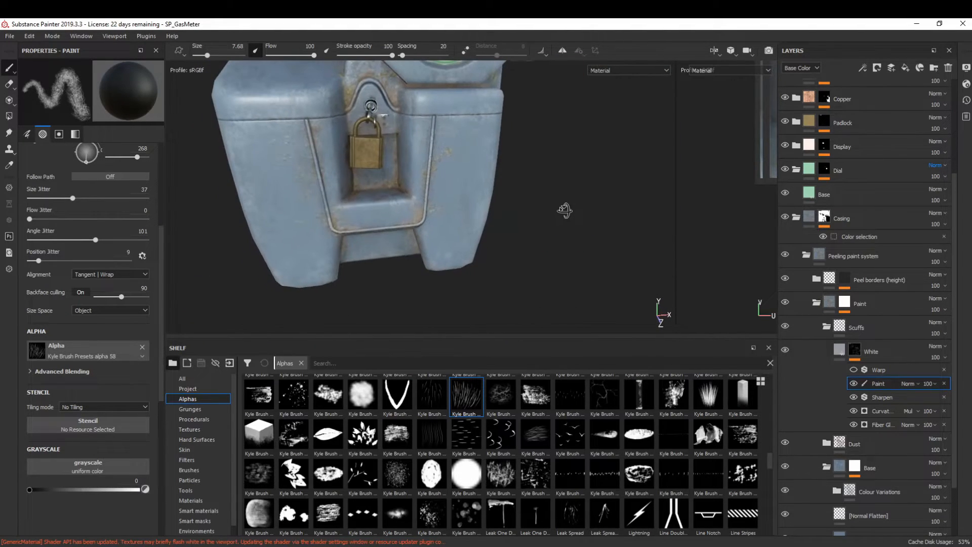
# - Change the White layer's base color to a lighter grey
pyautogui.keyDown('alt'); pyautogui.moveTo(522, 248); pyautogui.dragTo(553, 243); pyautogui.keyUp('alt')
pyautogui.keyDown('alt'); pyautogui.moveTo(553, 243); pyautogui.dragTo(633, 221, button='middle'); pyautogui.keyUp('alt')
pyautogui.click(841, 350)
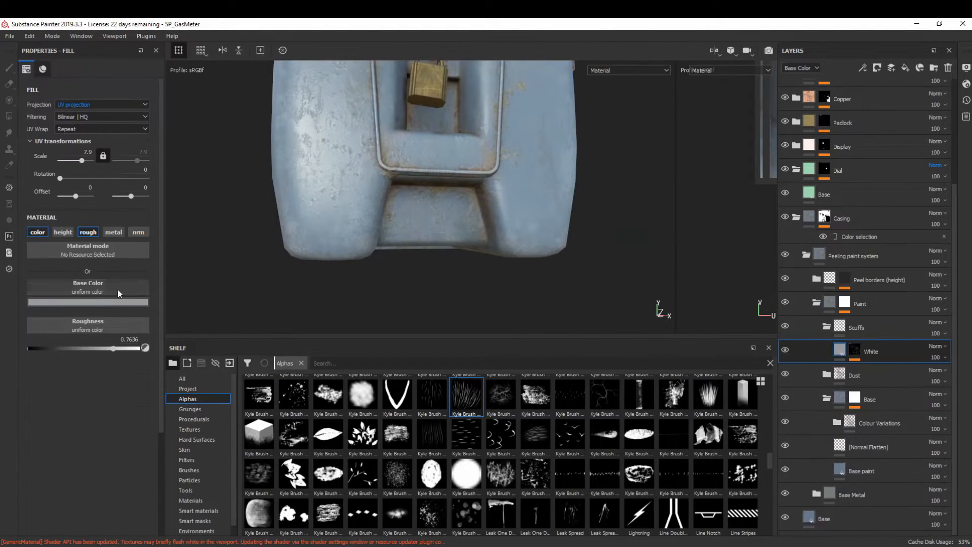
pyautogui.click(107, 303)
pyautogui.moveTo(118, 350); pyautogui.dragTo(111, 354)
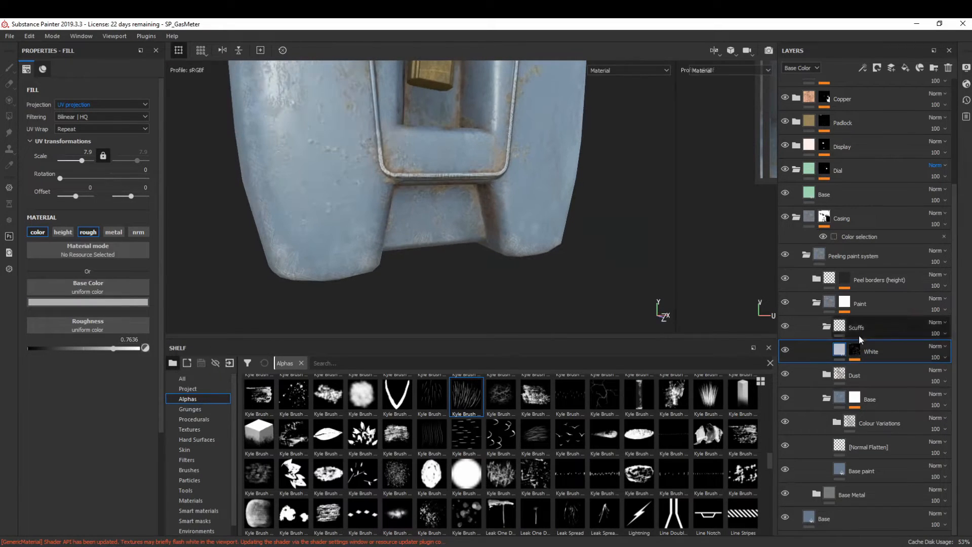
# - Paint scuffs on the casing's lower legs in the White mask, using size jitter 71, angle jitter 138 and position jitter 24
pyautogui.click(855, 350)
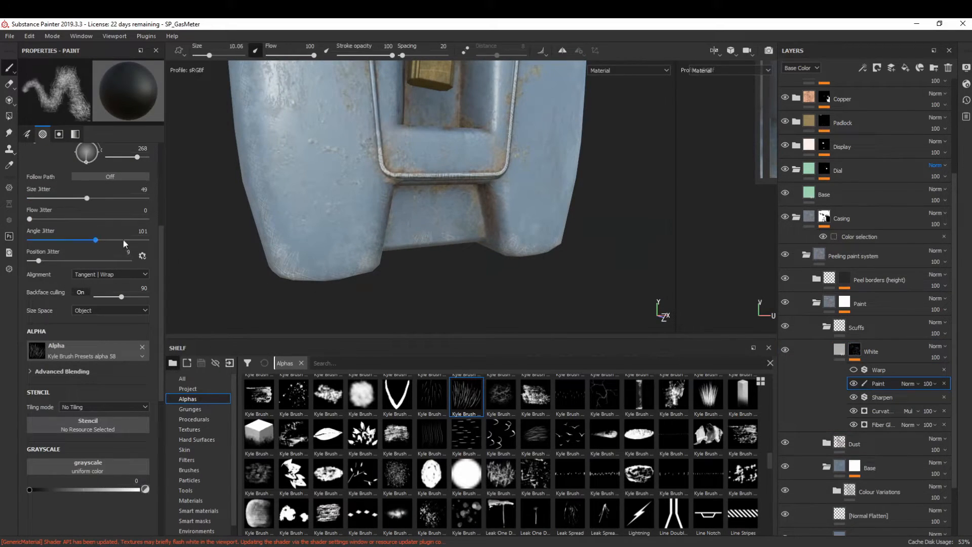
pyautogui.moveTo(293, 265)
pyautogui.keyDown('alt'); pyautogui.mouseDown()
pyautogui.moveTo(287, 212)
pyautogui.moveTo(357, 260)
pyautogui.mouseUp(); pyautogui.keyUp('alt')
pyautogui.press('x')
pyautogui.keyDown('alt'); pyautogui.moveTo(555, 81); pyautogui.dragTo(556, 156, button='middle'); pyautogui.keyUp('alt')
pyautogui.press('x')
pyautogui.keyDown('alt'); pyautogui.moveTo(410, 196); pyautogui.dragTo(390, 225, button='middle'); pyautogui.keyUp('alt')
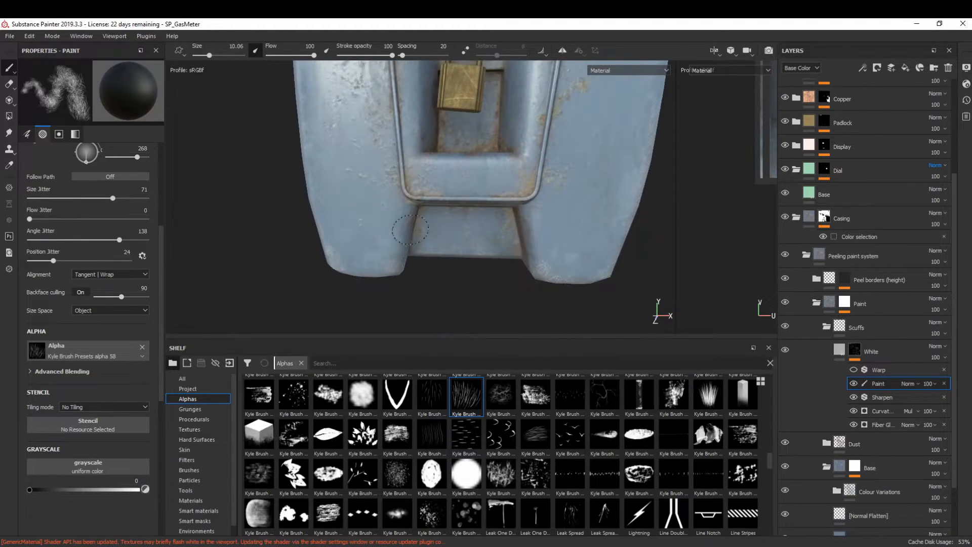
pyautogui.keyDown('alt'); pyautogui.moveTo(391, 226); pyautogui.dragTo(326, 264); pyautogui.keyUp('alt')
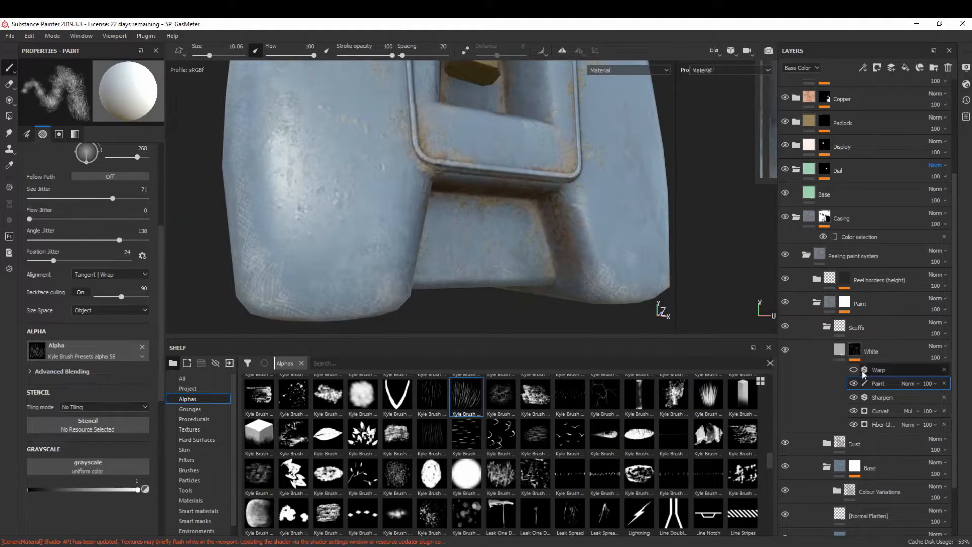
# - Enable the height channel on the White layer and set its height to -0.0727
pyautogui.click(839, 350)
pyautogui.click(62, 232)
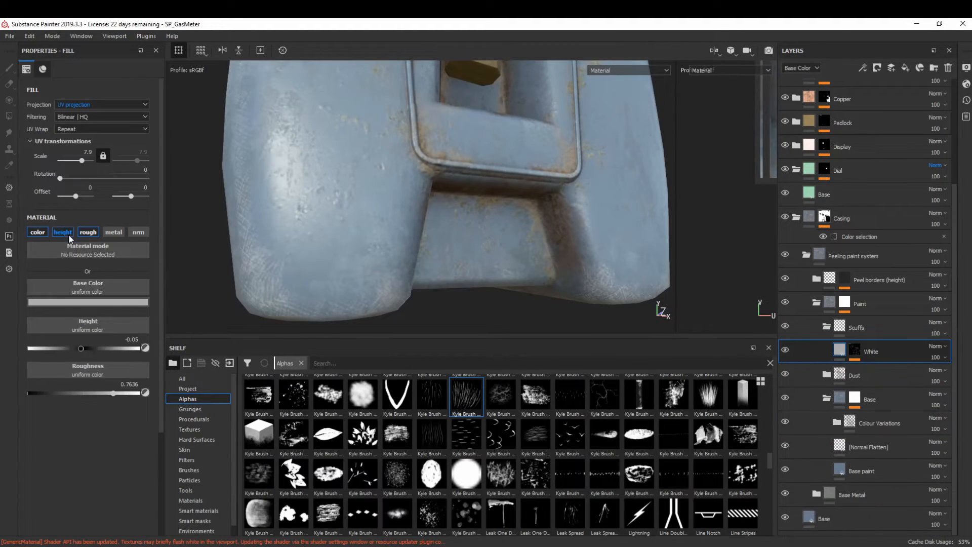
pyautogui.moveTo(80, 349)
pyautogui.mouseDown()
pyautogui.moveTo(69, 349)
pyautogui.moveTo(80, 350)
pyautogui.mouseUp()
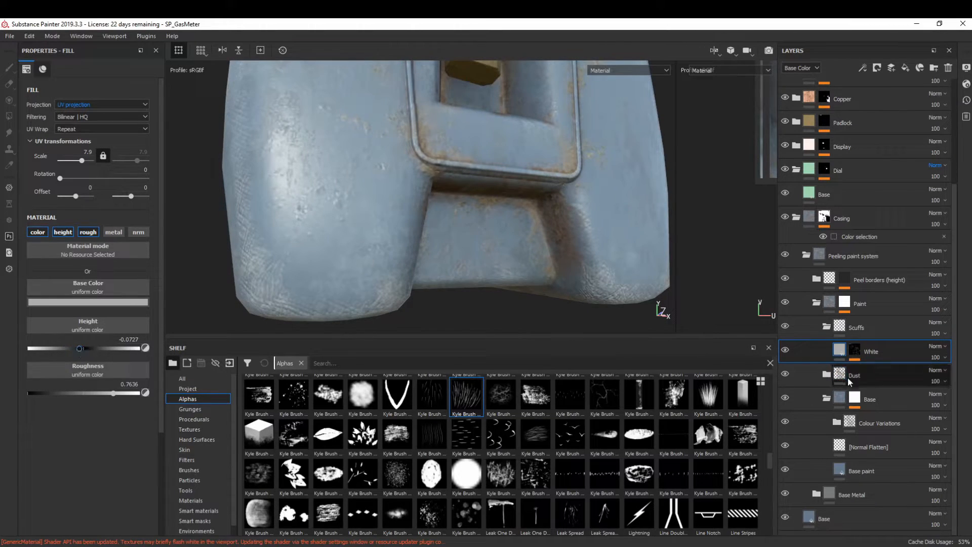
# - Paint and trim white scuffs on the casing's lower front legs and bottom edges in the White mask's paint effect
pyautogui.click(890, 381)
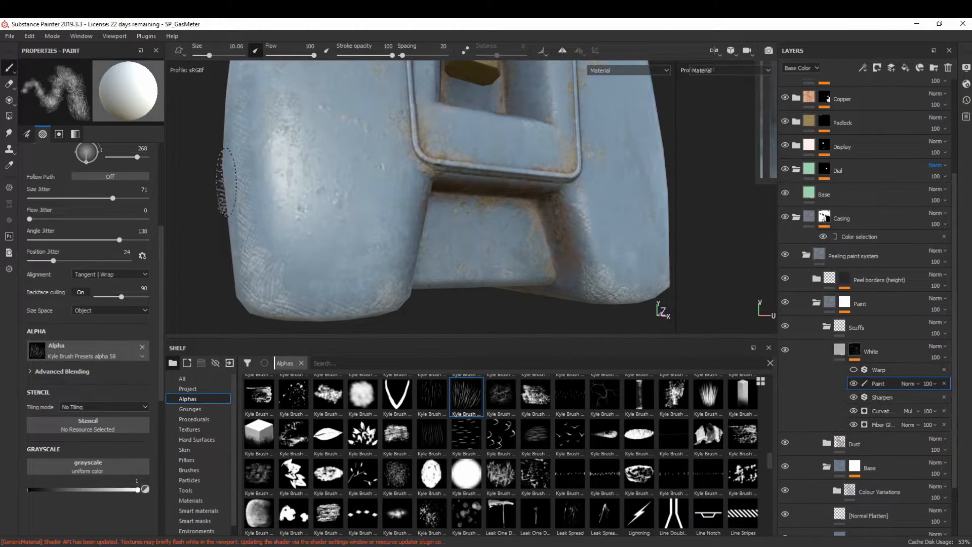
pyautogui.press('x')
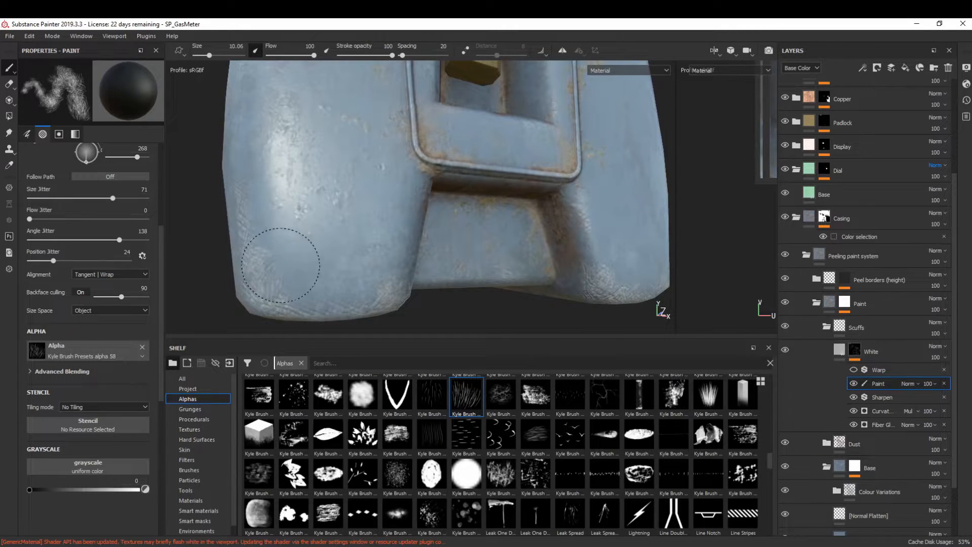
pyautogui.press('x')
pyautogui.scroll(-3, 485, 286)
pyautogui.moveTo(485, 287)
pyautogui.keyDown('alt'); pyautogui.mouseDown()
pyautogui.moveTo(567, 222)
pyautogui.moveTo(502, 204)
pyautogui.moveTo(489, 274)
pyautogui.mouseUp(); pyautogui.keyUp('alt')
pyautogui.press('x')
pyautogui.scroll(3, 502, 204)
pyautogui.press('x')
pyautogui.keyDown('alt'); pyautogui.moveTo(521, 243); pyautogui.dragTo(473, 287); pyautogui.keyUp('alt')
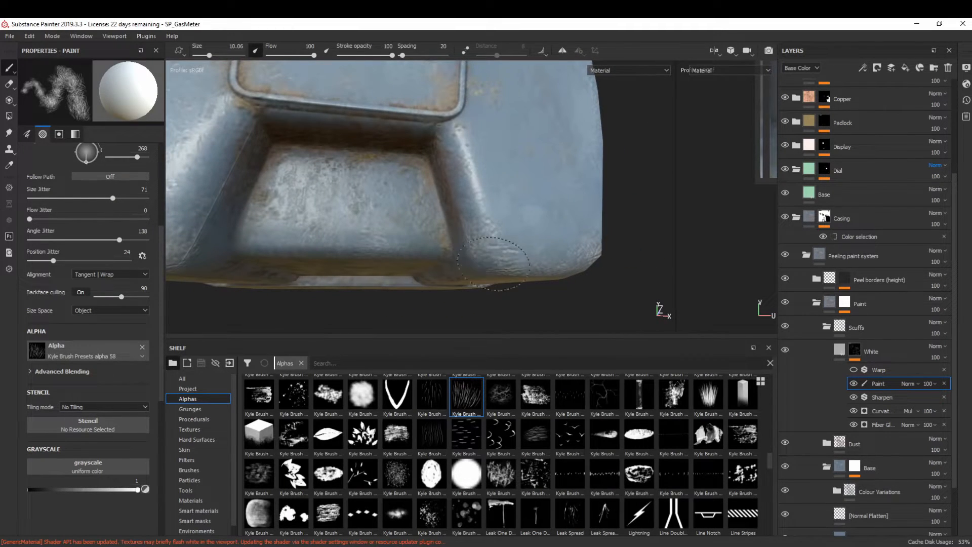
pyautogui.press('x')
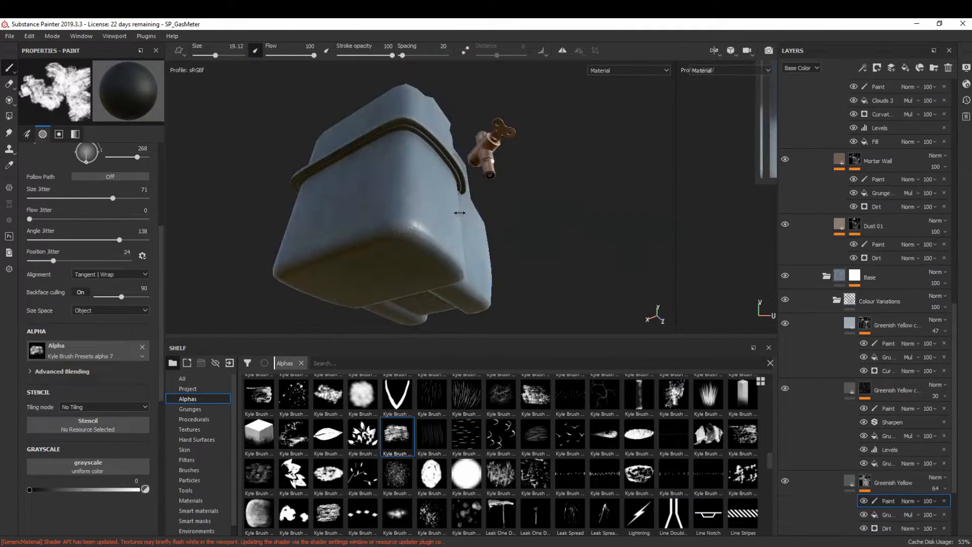
# - Select the White mask's paint effect and set its brush to Kyle Brush Presets alpha 58 at size 11.37
pyautogui.scroll(4, 881, 213)
pyautogui.click(880, 166)
pyautogui.click(465, 398)
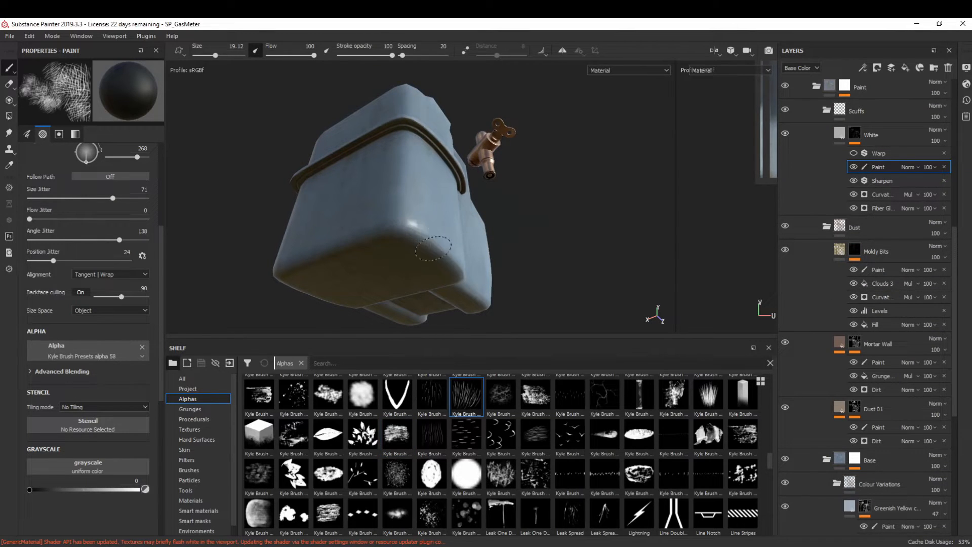
pyautogui.press('x')
pyautogui.press('[')
pyautogui.press('[')
pyautogui.scroll(2, 415, 227)
# - Scuff the casing's rear bottom corner, setting the brush's angle jitter to 160, size jitter to 38 and size to 8.83
pyautogui.click(133, 239)
pyautogui.click(97, 198)
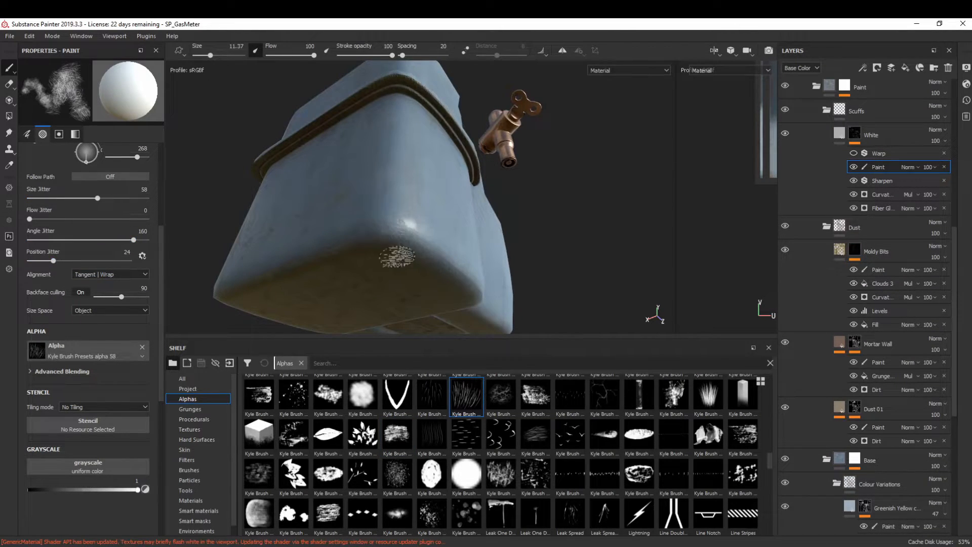
pyautogui.press('x')
pyautogui.click(74, 198)
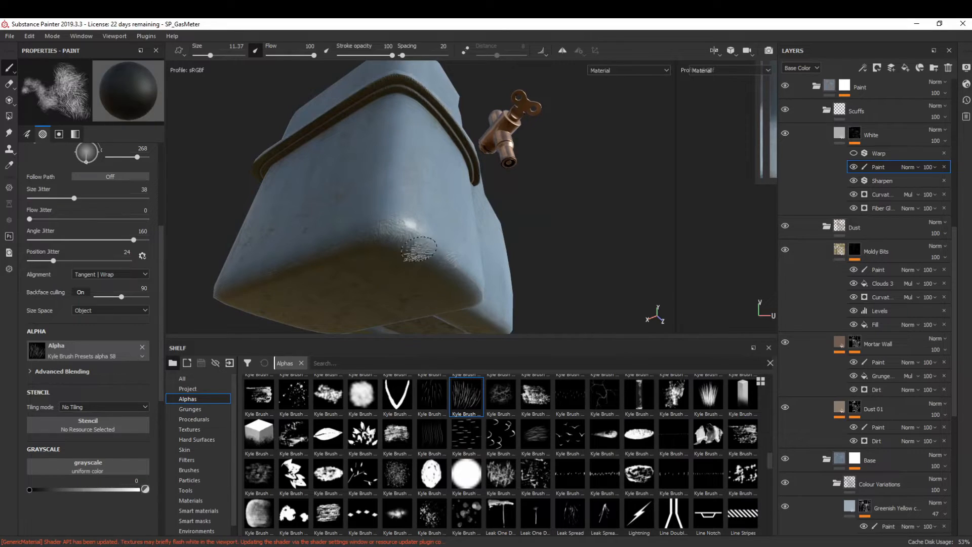
pyautogui.press('x')
pyautogui.press('[')
# - Paint and erase scuffs along the casing's bottom edges and corners at the back and sides, alternating white and black
pyautogui.click(411, 239)
pyautogui.press('x')
pyautogui.press('x')
pyautogui.press('x')
pyautogui.press('x')
pyautogui.press('x')
pyautogui.keyDown('alt'); pyautogui.moveTo(397, 280); pyautogui.dragTo(350, 269); pyautogui.keyUp('alt')
pyautogui.keyDown('alt'); pyautogui.moveTo(551, 228); pyautogui.dragTo(447, 213); pyautogui.keyUp('alt')
pyautogui.press('x')
pyautogui.press('x')
pyautogui.press('x')
pyautogui.press('x')
pyautogui.press('x')
pyautogui.moveTo(436, 167)
pyautogui.keyDown('alt'); pyautogui.mouseDown()
pyautogui.moveTo(343, 243)
pyautogui.moveTo(353, 165)
pyautogui.mouseUp(); pyautogui.keyUp('alt')
pyautogui.press('x')
pyautogui.click(455, 284)
pyautogui.press('x')
pyautogui.press('x')
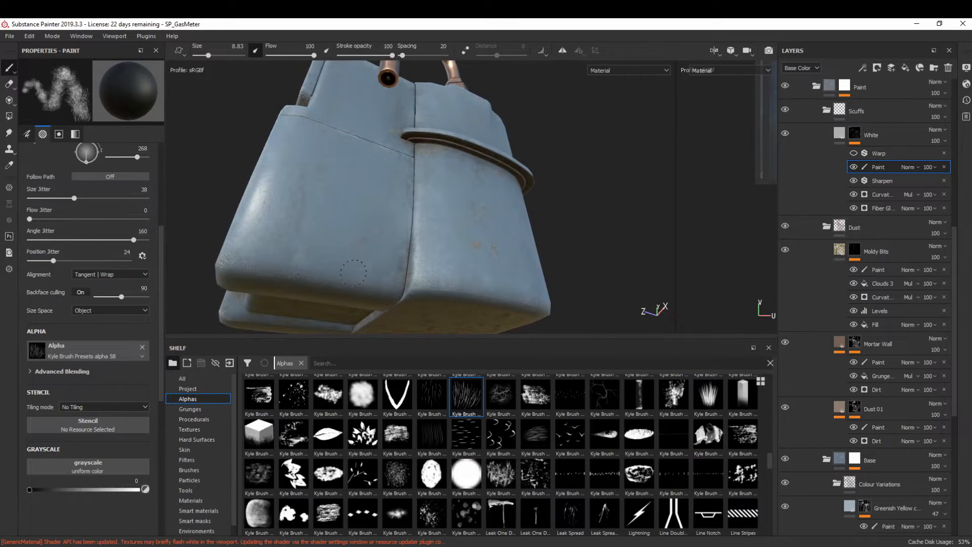
pyautogui.press('x')
pyautogui.keyDown('alt'); pyautogui.moveTo(392, 298); pyautogui.dragTo(464, 295); pyautogui.keyUp('alt')
pyautogui.press('x')
pyautogui.press('x')
pyautogui.moveTo(357, 223)
pyautogui.keyDown('alt'); pyautogui.mouseDown()
pyautogui.moveTo(477, 278)
pyautogui.moveTo(506, 269)
pyautogui.mouseUp(); pyautogui.keyUp('alt')
# - Touch up the Greenish Yellow colour variation's mask near the side band with a black brush at size 11.37, and reselect the White mask's paint effect
pyautogui.press(']')
pyautogui.scroll(-2, 898, 384)
pyautogui.click(888, 464)
pyautogui.press('x')
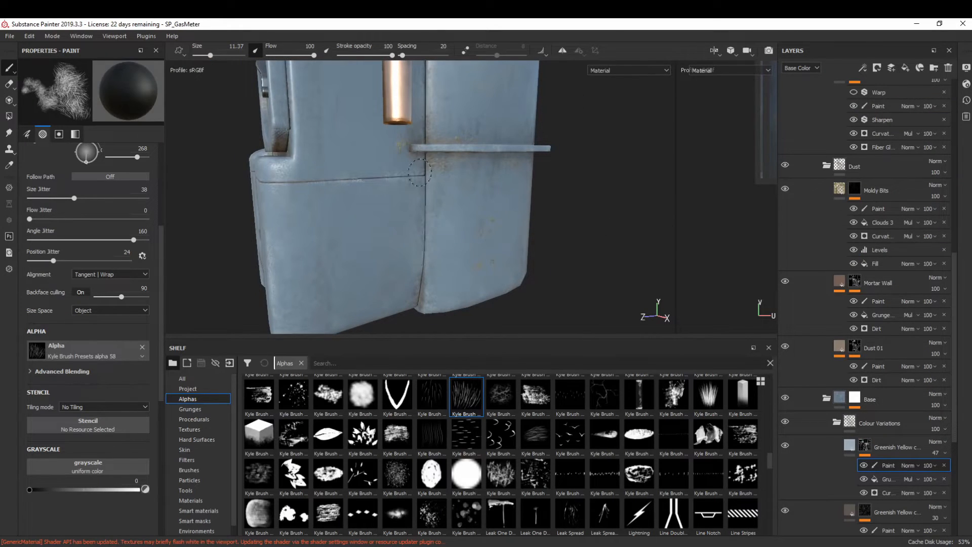
pyautogui.scroll(2, 886, 213)
pyautogui.click(879, 167)
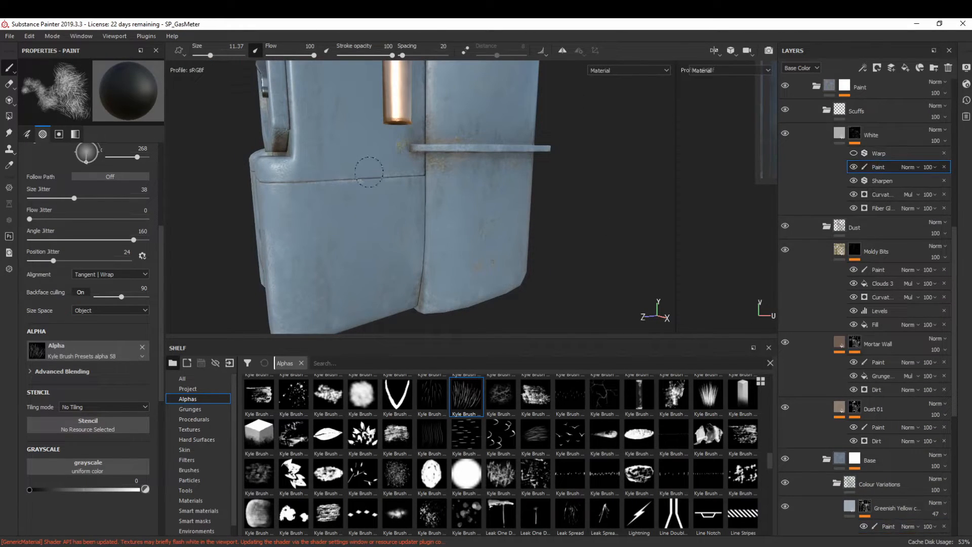
# - Review the whole meter from the front and examine the scratches, chips and dirt on the casing in the reference photos
pyautogui.keyDown('alt'); pyautogui.moveTo(310, 243); pyautogui.dragTo(508, 243); pyautogui.keyUp('alt')
pyautogui.scroll(-3, 506, 248)
pyautogui.keyDown('shift'); pyautogui.moveTo(498, 256); pyautogui.dragTo(491, 270, button='right'); pyautogui.keyUp('shift')
pyautogui.moveTo(491, 270)
pyautogui.keyDown('alt'); pyautogui.mouseDown()
pyautogui.moveTo(516, 200)
pyautogui.moveTo(537, 217)
pyautogui.mouseUp(); pyautogui.keyUp('alt')
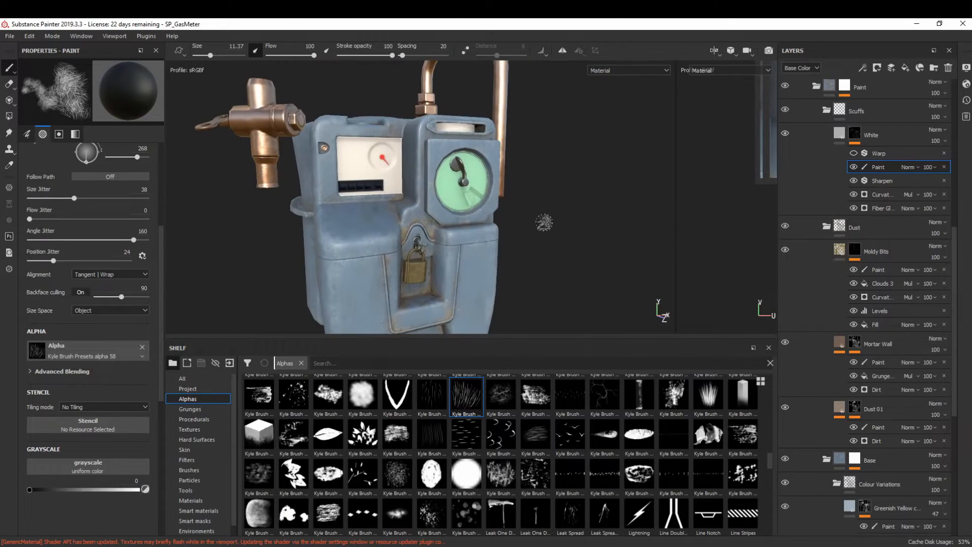
pyautogui.hotkey('alt', 'Tab')
pyautogui.scroll(3, 448, 274)
pyautogui.moveTo(448, 274); pyautogui.dragTo(424, 360, button='middle')
pyautogui.moveTo(365, 344); pyautogui.dragTo(174, 305, button='middle')
pyautogui.moveTo(558, 295); pyautogui.dragTo(351, 431, button='middle')
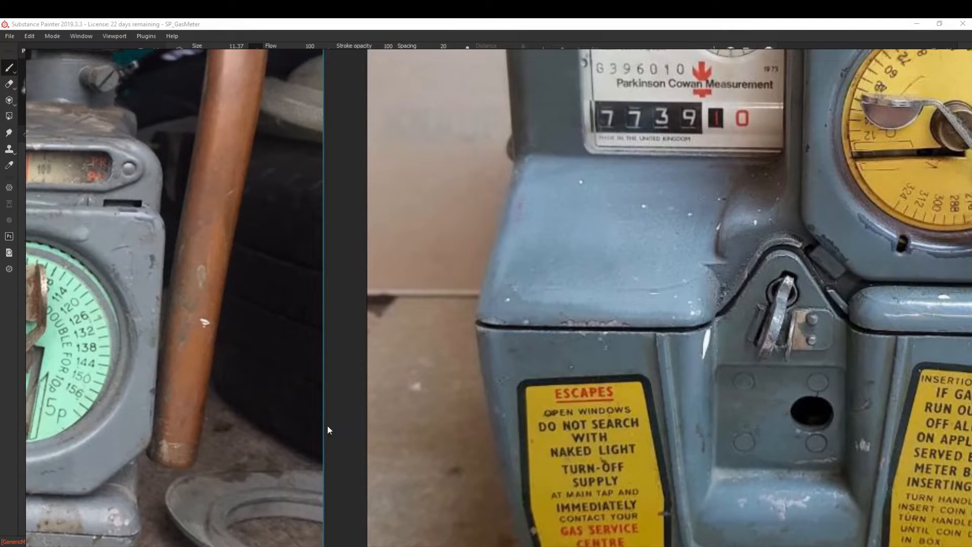
pyautogui.moveTo(202, 422); pyautogui.dragTo(585, 363, button='middle')
pyautogui.moveTo(250, 398); pyautogui.dragTo(479, 364, button='middle')
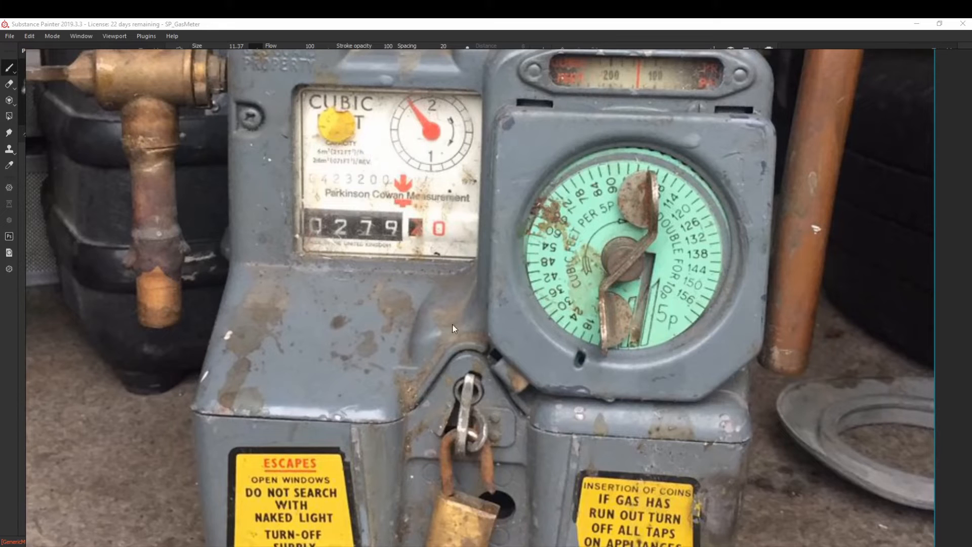
# - Add the Rubber Vulcanized Raw material as a layer above White in the Scuffs folder, with roughness 0.71
pyautogui.moveTo(773, 167); pyautogui.dragTo(971, 172, button='right')
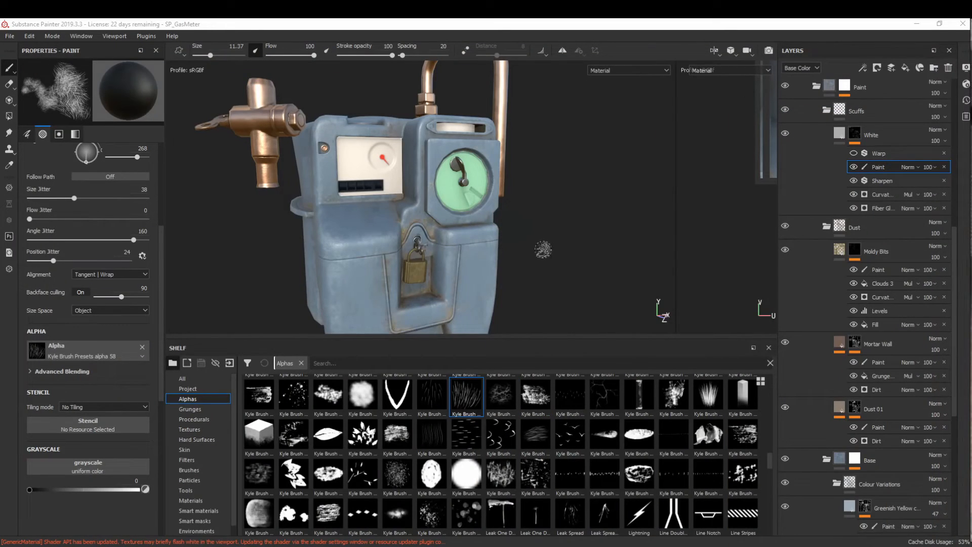
pyautogui.keyDown('alt'); pyautogui.moveTo(457, 259); pyautogui.dragTo(425, 243); pyautogui.keyUp('alt')
pyautogui.keyDown('alt'); pyautogui.moveTo(425, 243); pyautogui.dragTo(430, 197, button='middle'); pyautogui.keyUp('alt')
pyautogui.click(855, 135)
pyautogui.click(839, 135)
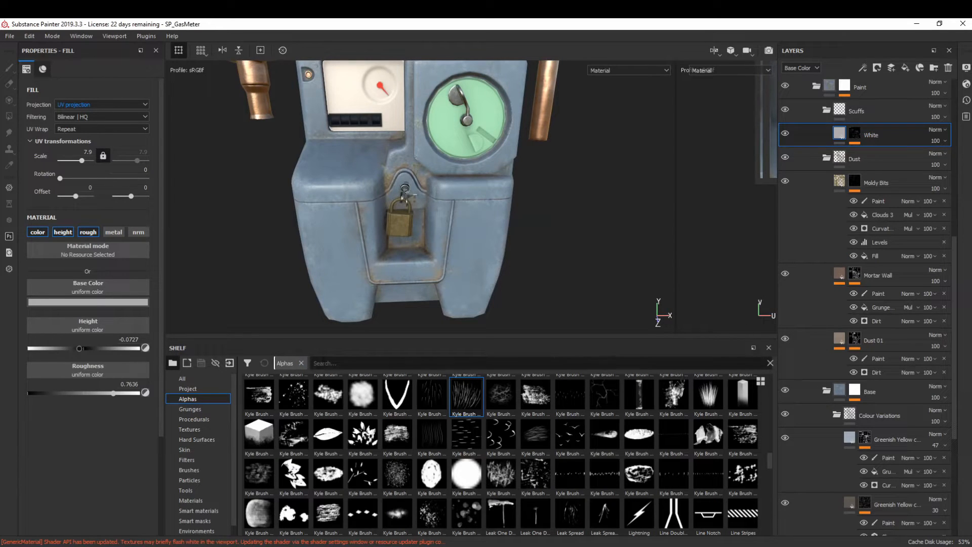
pyautogui.click(323, 360)
pyautogui.write('rubber')
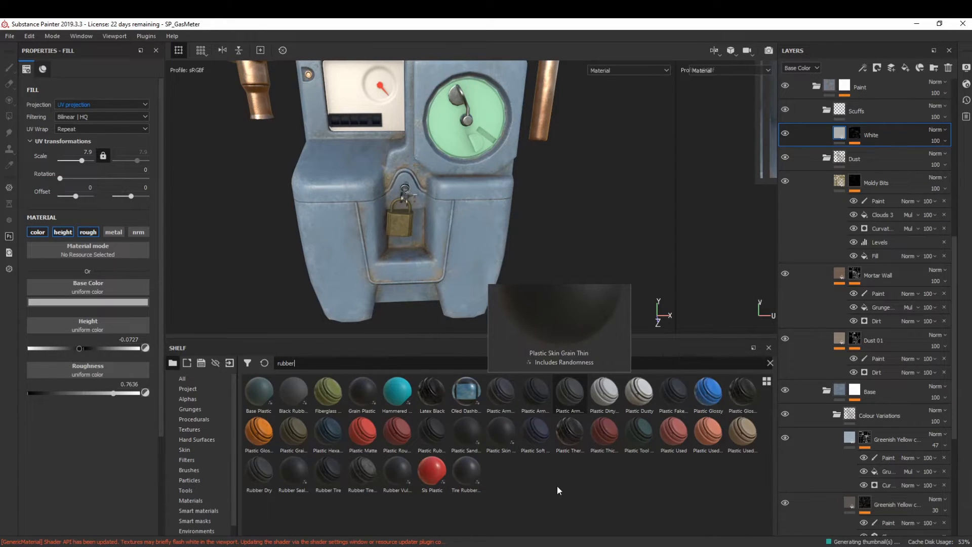
pyautogui.click(395, 475)
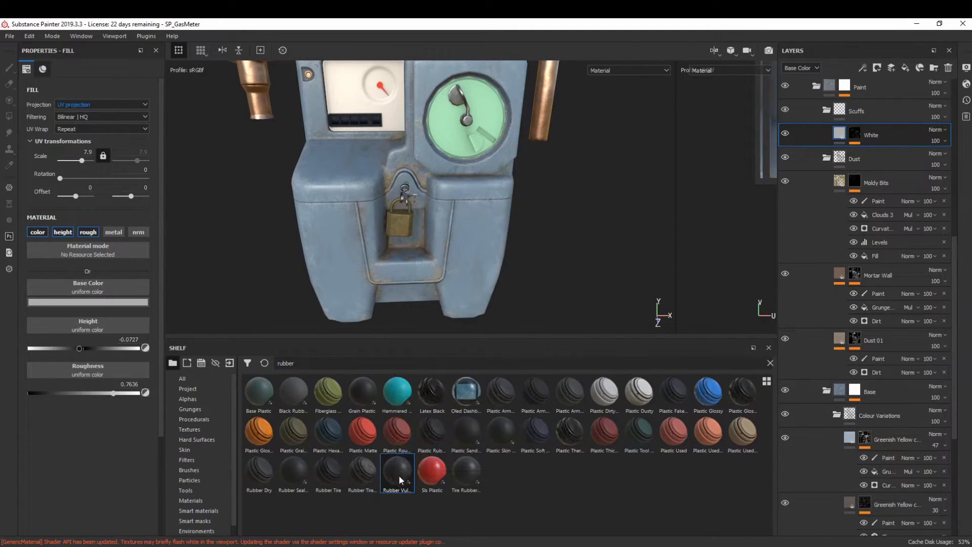
pyautogui.moveTo(395, 475); pyautogui.dragTo(512, 234)
pyautogui.click(114, 374)
# - Add a mask to the Rubber Vulcanized Raw layer and give that mask a fill effect
pyautogui.click(886, 69)
pyautogui.click(901, 82)
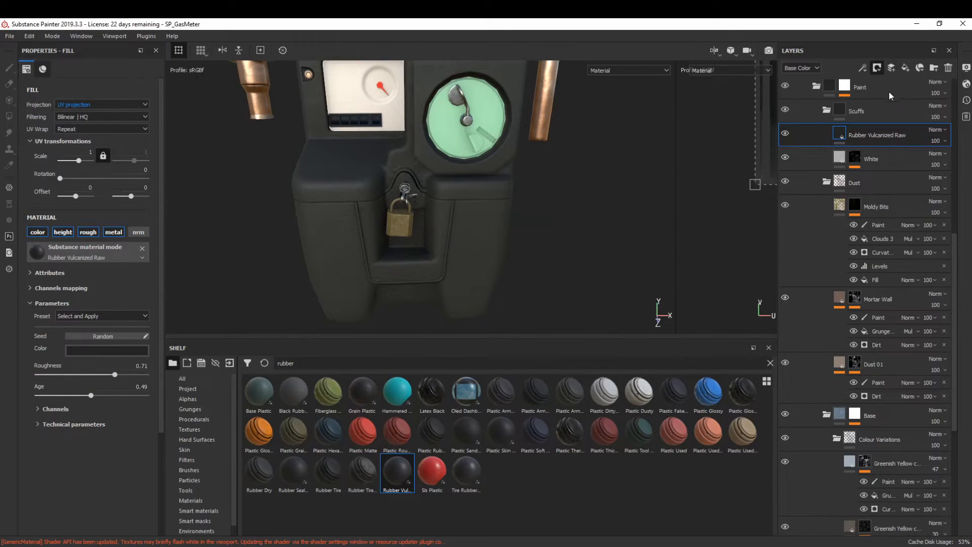
pyautogui.click(863, 67)
pyautogui.click(891, 106)
# - Browse the bitmap overlays on textures.com in the browser, and assign a TexturesCom overlay texture to the rubber mask's fill
pyautogui.click(190, 429)
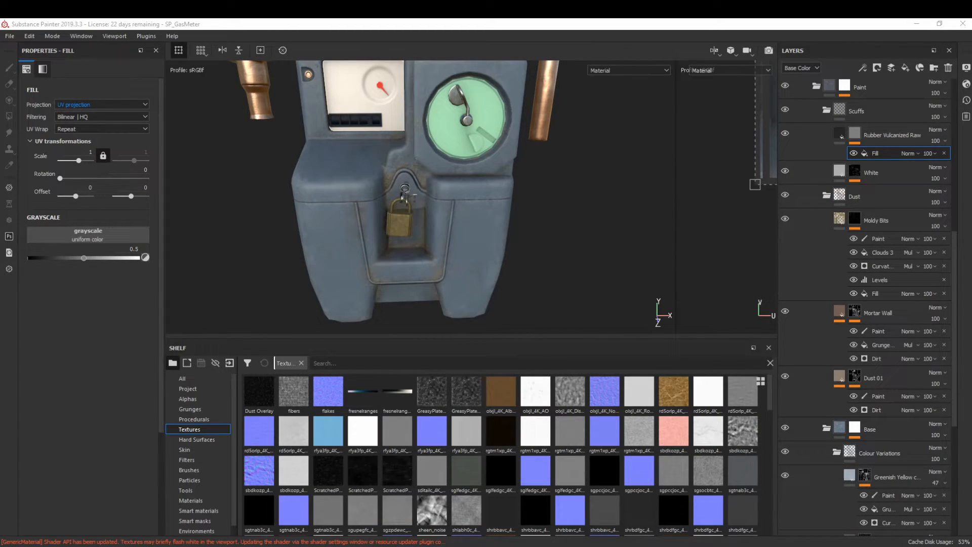
pyautogui.moveTo(971, 67)
pyautogui.mouseDown()
pyautogui.moveTo(583, 95)
pyautogui.moveTo(462, 55)
pyautogui.mouseUp()
pyautogui.scroll(-12, 359, 274)
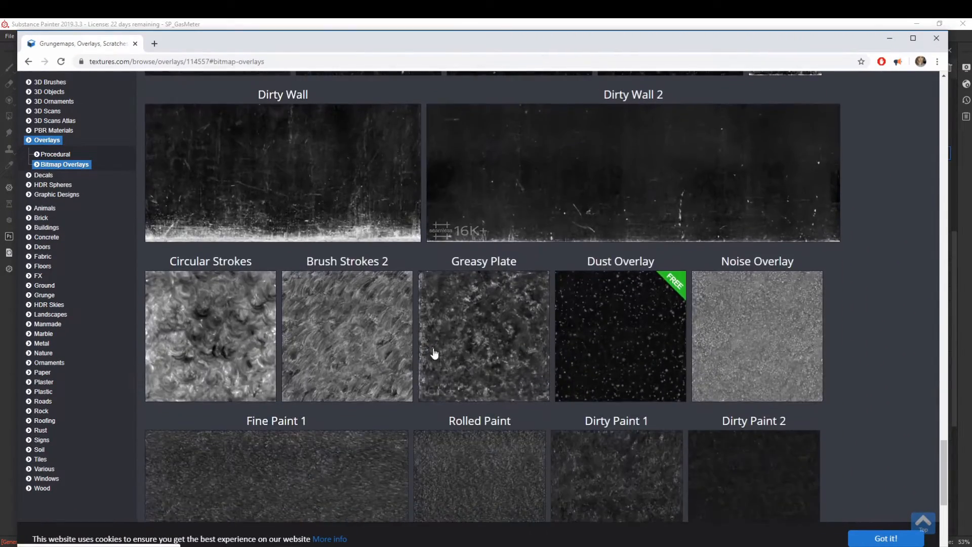
pyautogui.scroll(7, 506, 203)
pyautogui.scroll(10, 458, 174)
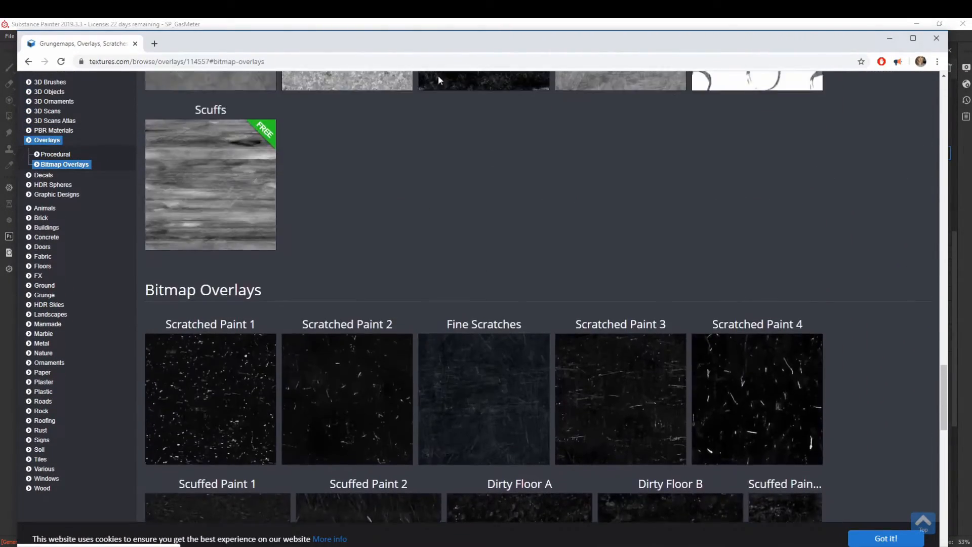
pyautogui.scroll(6, 390, 256)
pyautogui.scroll(2, 511, 188)
pyautogui.moveTo(382, 36); pyautogui.dragTo(971, 167)
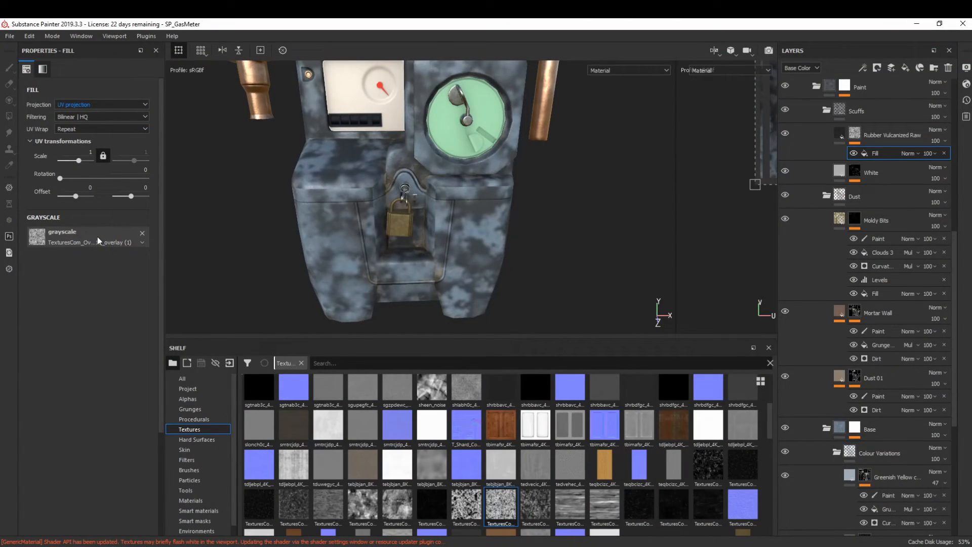
# - Switch the rubber mask's fill to tri-planar projection and set its scale to 7
pyautogui.click(140, 105)
pyautogui.click(89, 121)
pyautogui.write('20')
pyautogui.press('Return')
pyautogui.click(90, 169)
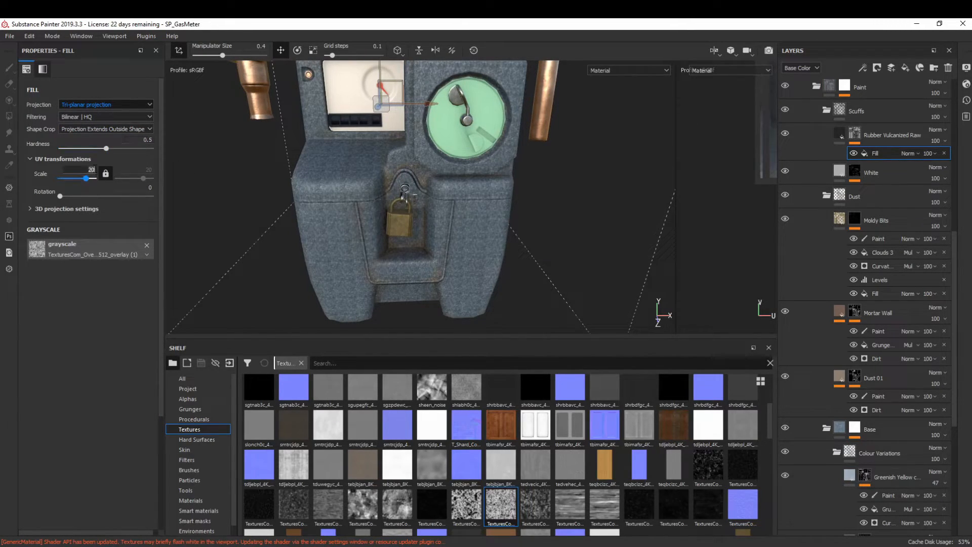
pyautogui.press('Return')
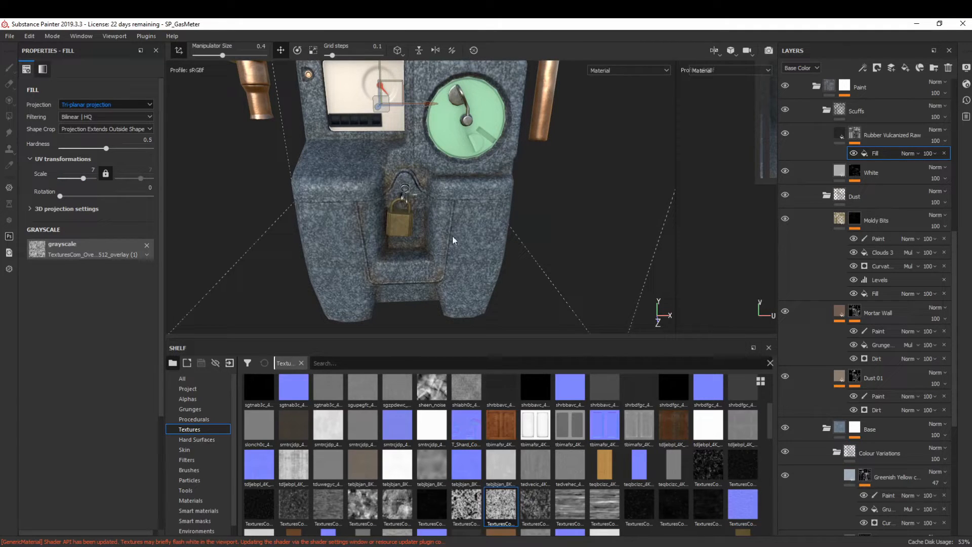
# - Add a Levels effect to the rubber mask and tighten its input range to 0.725 and 0.895
pyautogui.scroll(3, 459, 257)
pyautogui.click(862, 67)
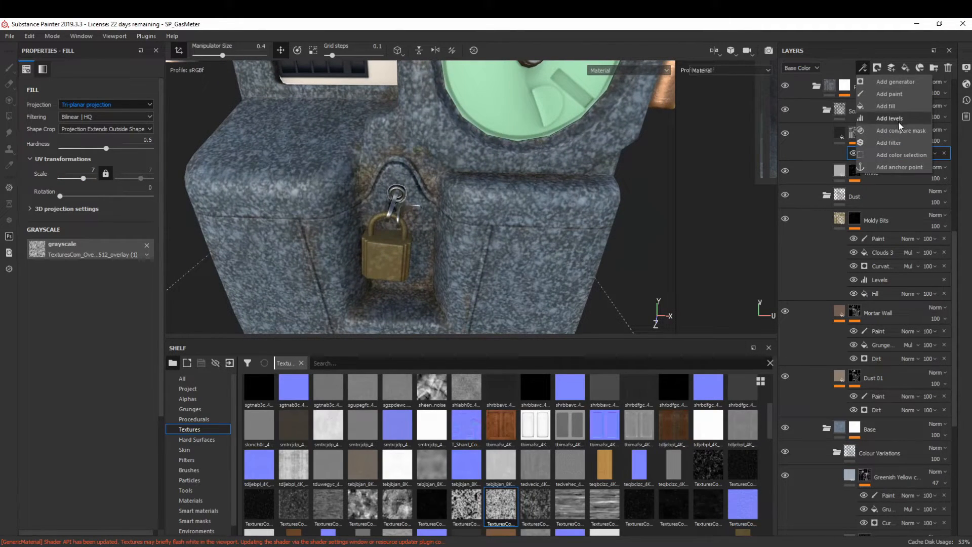
pyautogui.click(889, 118)
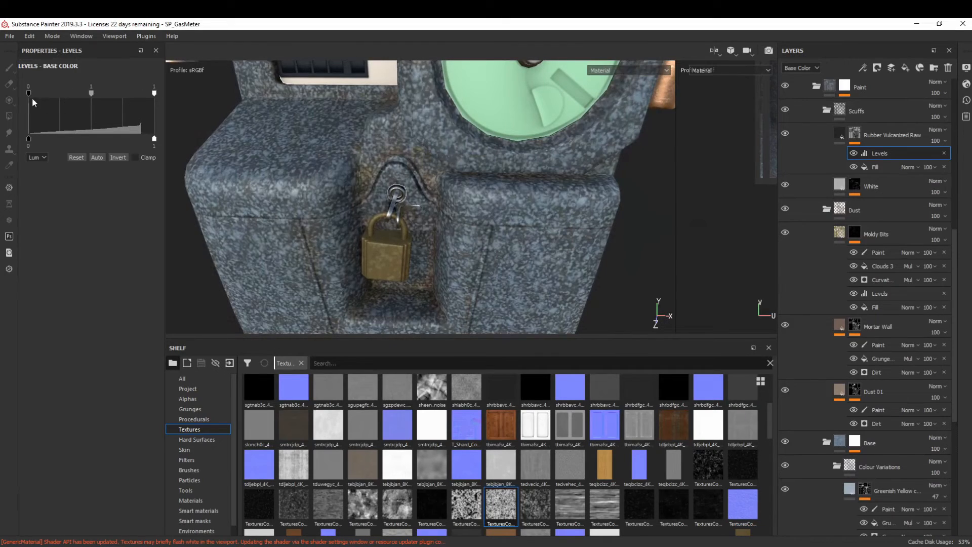
pyautogui.moveTo(74, 92); pyautogui.dragTo(140, 93)
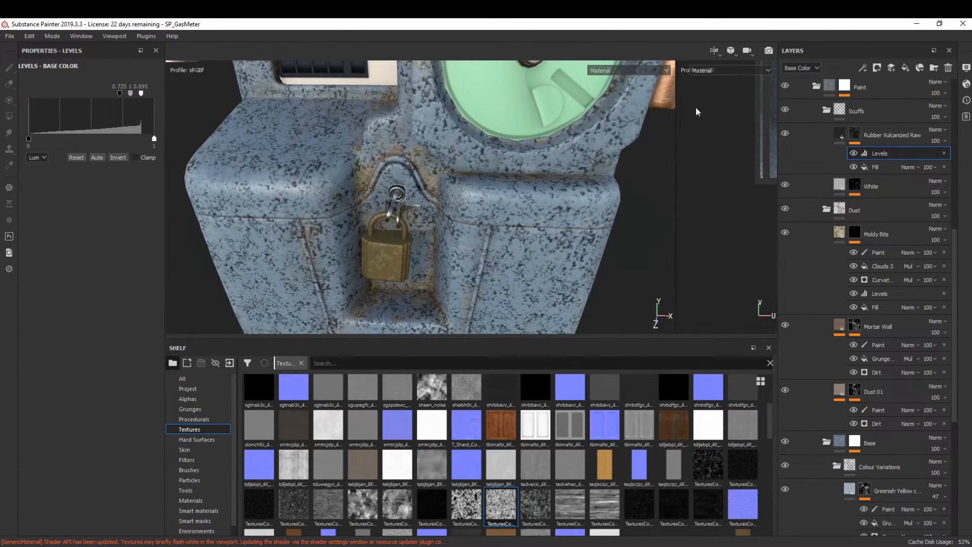
# - Set the rubber mask fill's scale to 4 and open the rubber layer's material settings
pyautogui.click(907, 167)
pyautogui.click(861, 171)
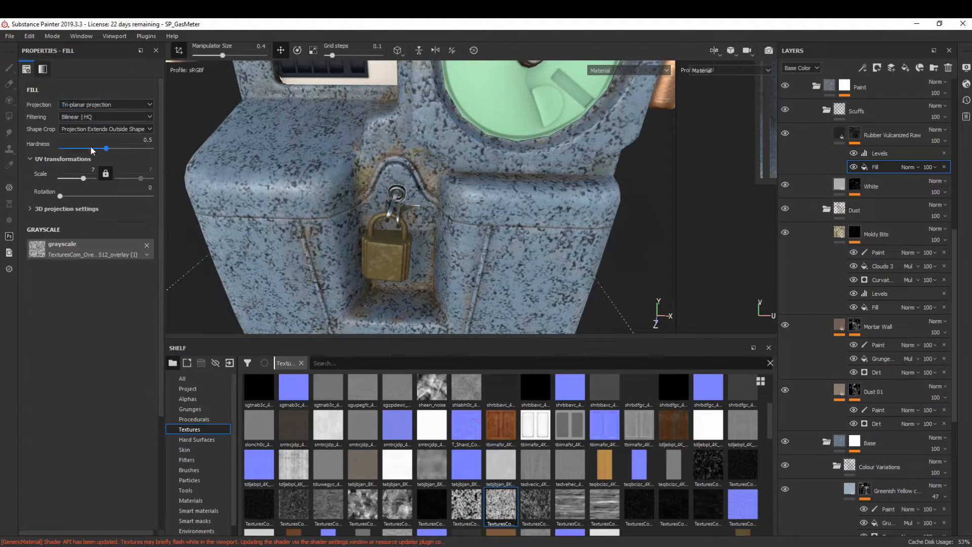
pyautogui.write('4')
pyautogui.press('Return')
pyautogui.scroll(3, 317, 197)
pyautogui.moveTo(324, 259)
pyautogui.keyDown('alt'); pyautogui.mouseDown()
pyautogui.moveTo(330, 241)
pyautogui.moveTo(332, 253)
pyautogui.mouseUp(); pyautogui.keyUp('alt')
pyautogui.click(841, 138)
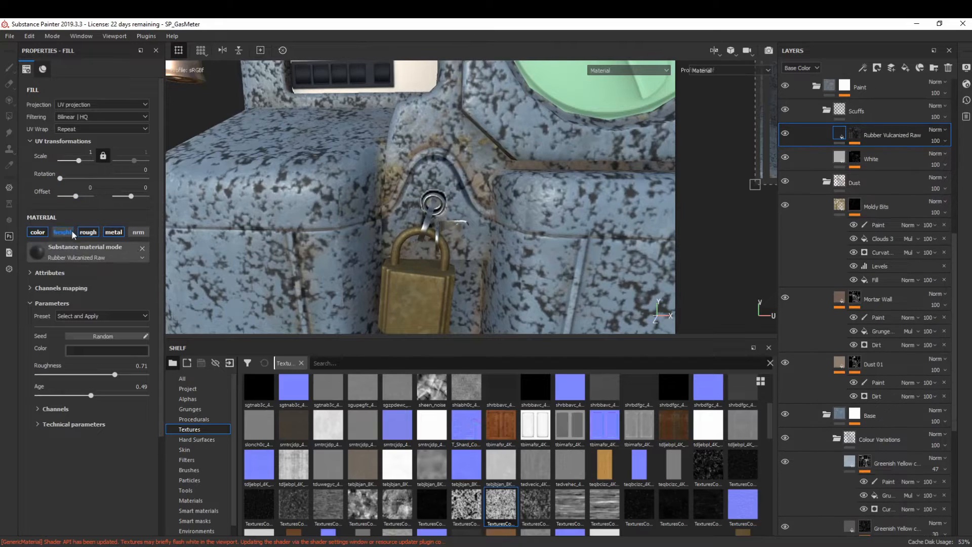
# - Add a paint effect above the rubber mask's Levels and polygon-fill the entire meter with black
pyautogui.keyDown('alt'); pyautogui.moveTo(476, 238); pyautogui.dragTo(459, 182, button='right'); pyautogui.keyUp('alt')
pyautogui.click(863, 69)
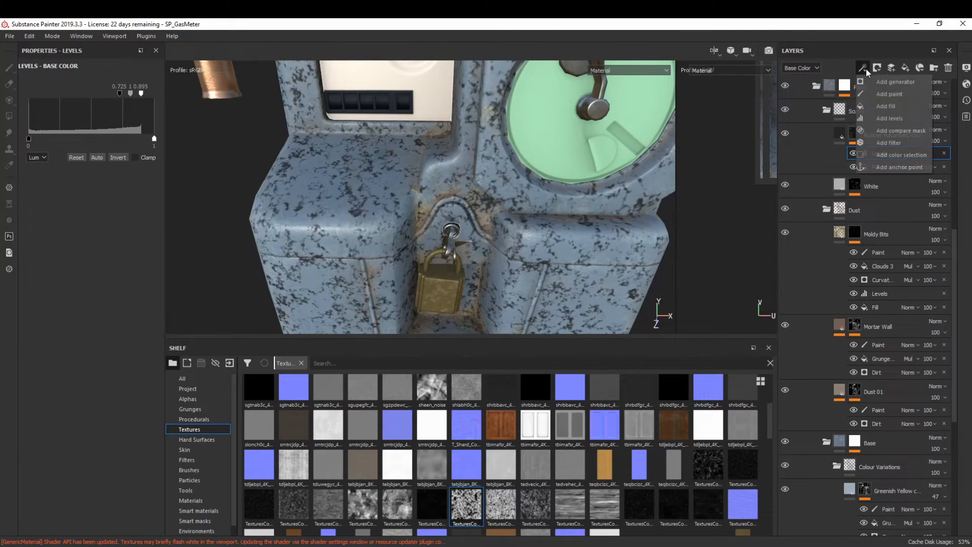
pyautogui.click(892, 97)
pyautogui.click(10, 116)
pyautogui.scroll(-8, 348, 199)
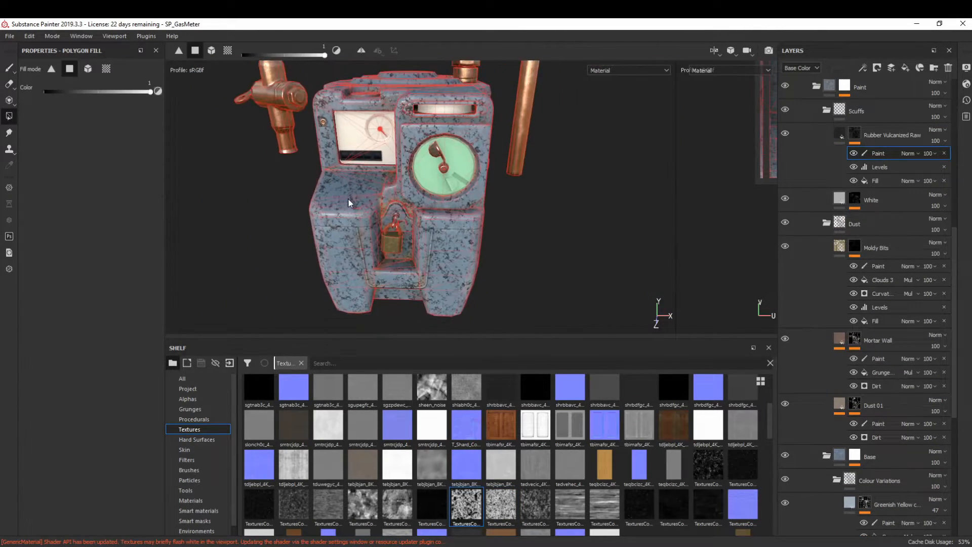
pyautogui.moveTo(265, 302); pyautogui.dragTo(517, 44)
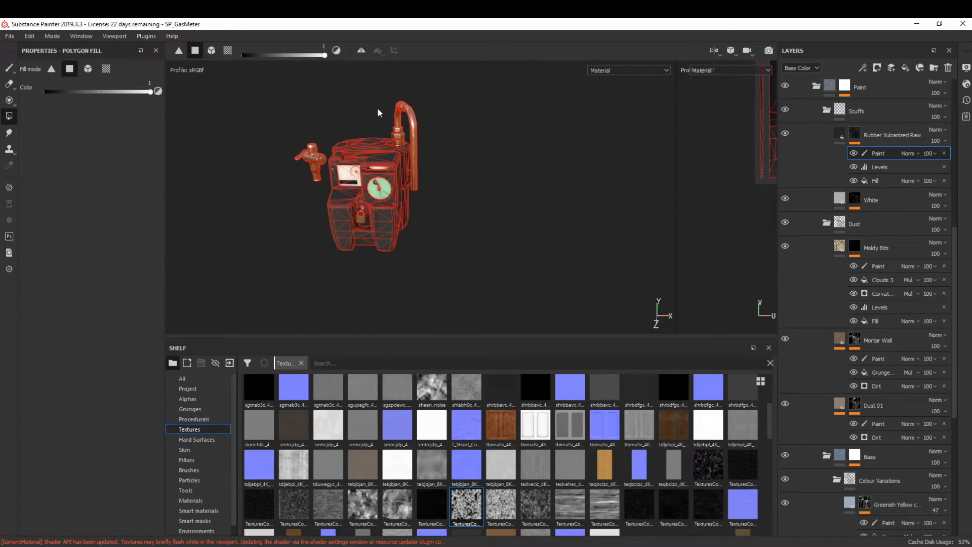
pyautogui.press('f')
pyautogui.press('x')
pyautogui.moveTo(304, 111); pyautogui.dragTo(603, 309)
pyautogui.keyDown('alt'); pyautogui.moveTo(491, 259); pyautogui.dragTo(458, 400, button='right'); pyautogui.keyUp('alt')
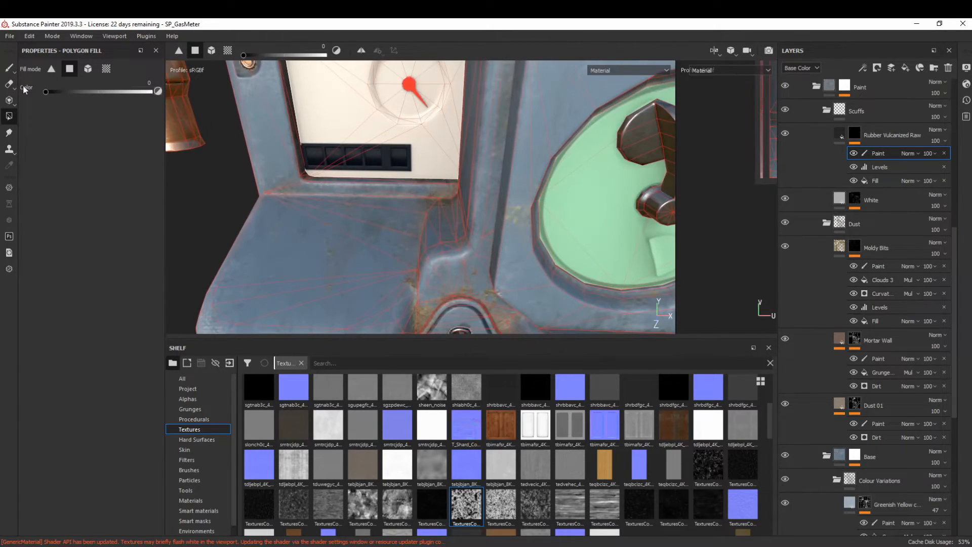
# - Set up the eraser with the Brush Pastel alpha and reduce its size to 6.57
pyautogui.click(9, 68)
pyautogui.keyDown('alt'); pyautogui.moveTo(191, 221); pyautogui.dragTo(235, 195); pyautogui.keyUp('alt')
pyautogui.press('2')
pyautogui.click(92, 350)
pyautogui.write('alpha')
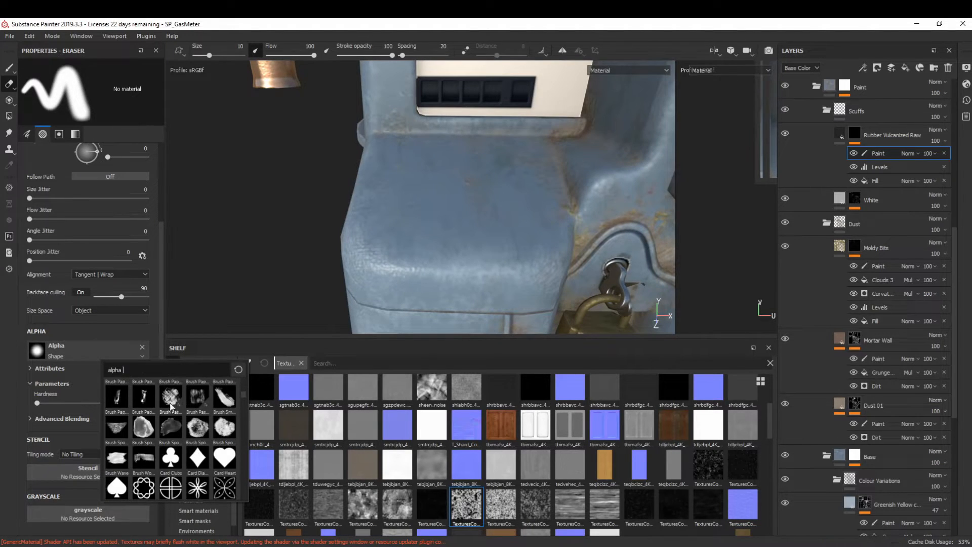
pyautogui.click(202, 452)
pyautogui.press('[')
pyautogui.press('[')
pyautogui.press('[')
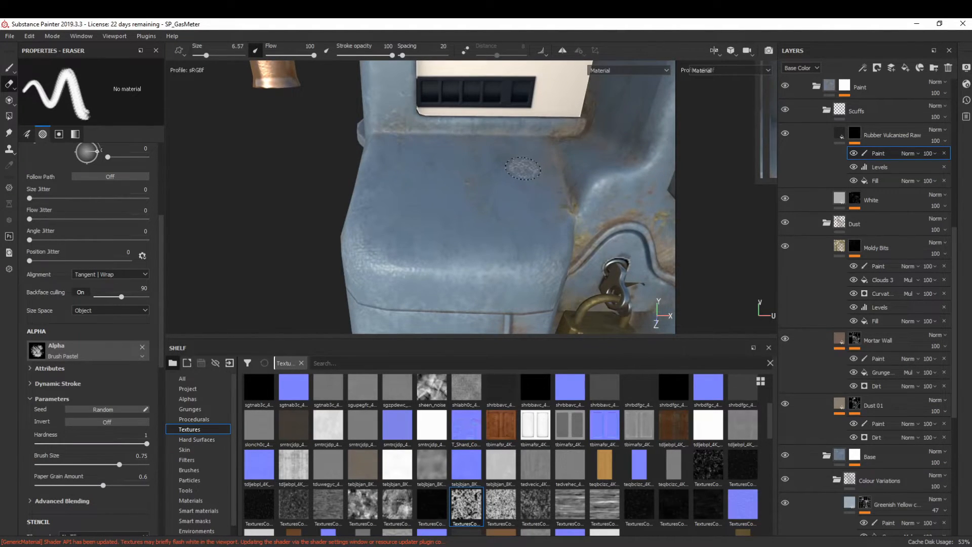
# - Erase the black mask paint at size 8.76 to reveal rubber specks on the ledge and the front beside the padlock
pyautogui.keyDown('alt'); pyautogui.moveTo(534, 227); pyautogui.dragTo(530, 169, button='right'); pyautogui.keyUp('alt')
pyautogui.keyDown('alt'); pyautogui.moveTo(556, 218); pyautogui.dragTo(382, 194, button='middle'); pyautogui.keyUp('alt')
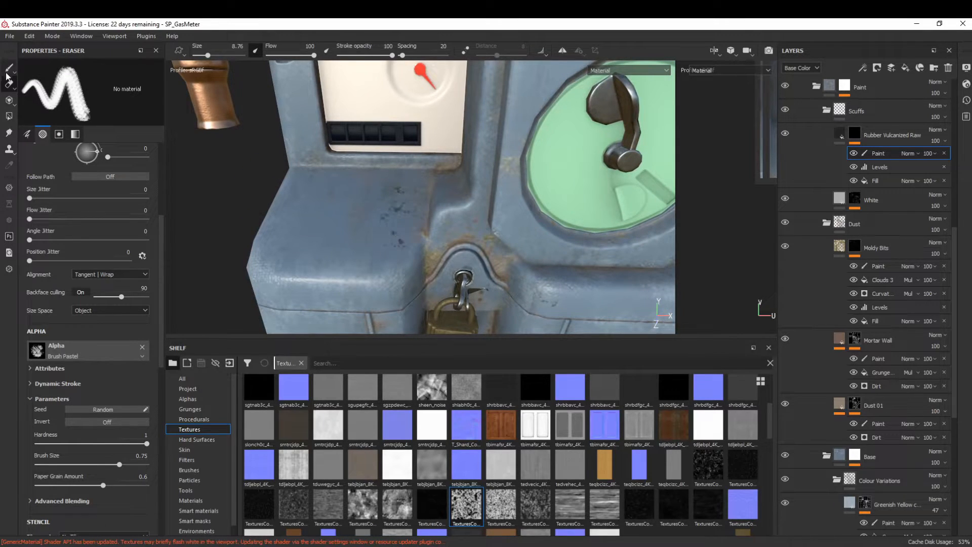
pyautogui.click(8, 67)
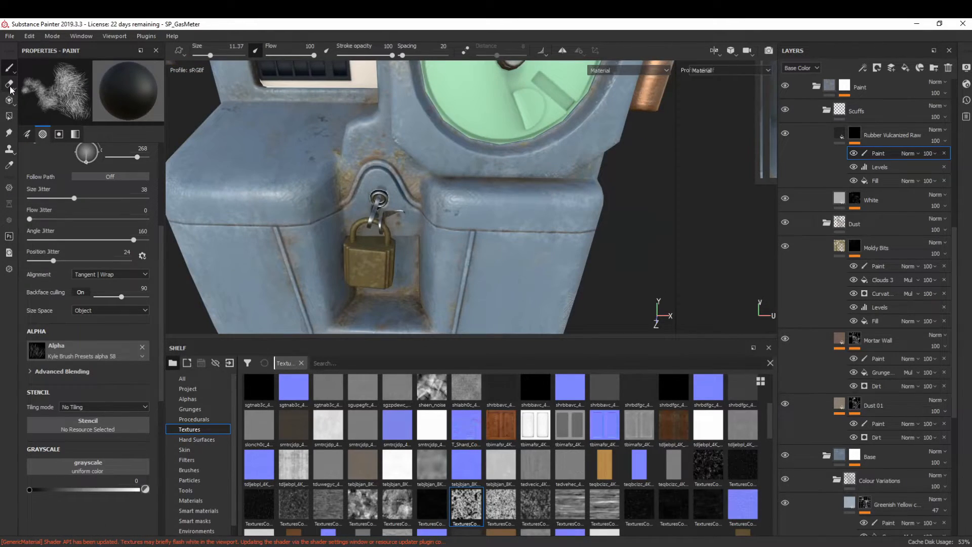
pyautogui.click(9, 85)
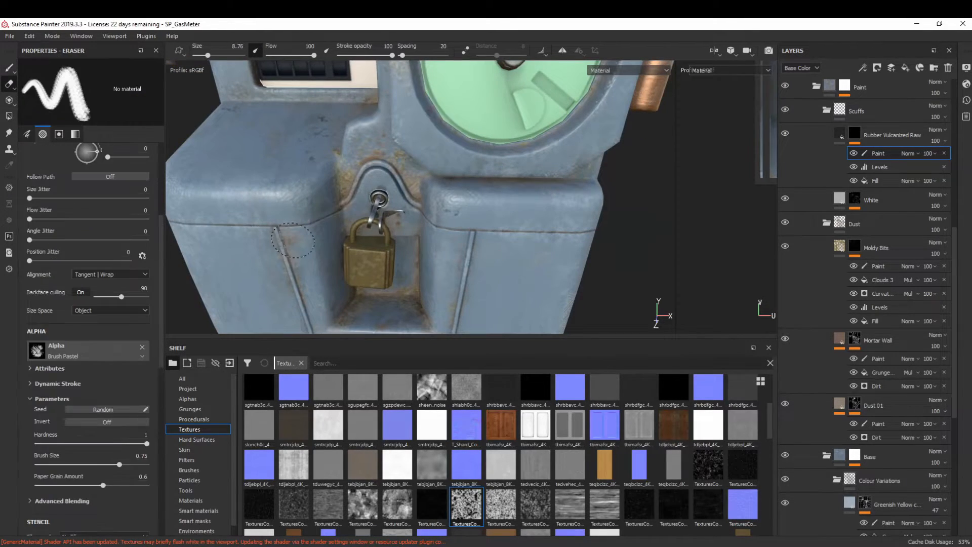
pyautogui.keyDown('alt'); pyautogui.moveTo(417, 273); pyautogui.dragTo(483, 222, button='middle'); pyautogui.keyUp('alt')
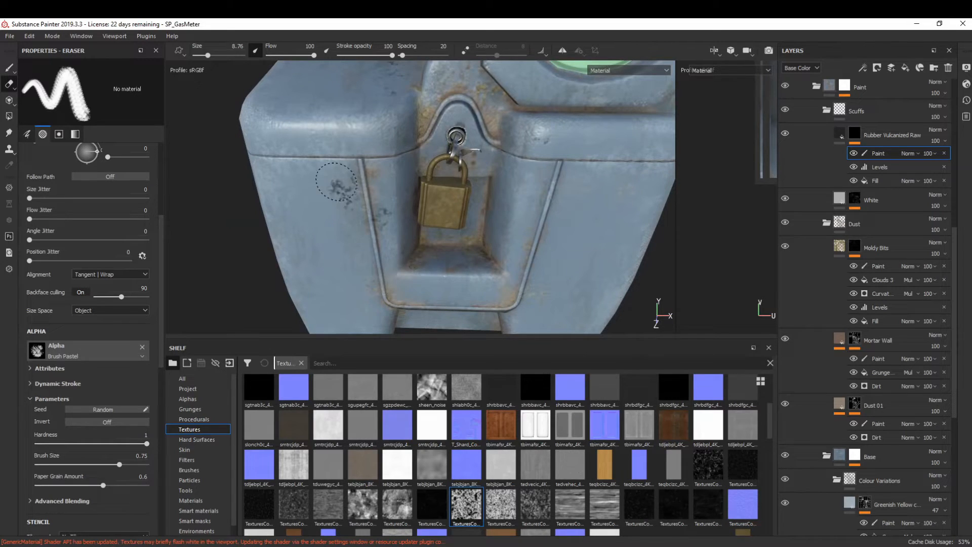
# - Set the rubber mask's paint effect to Multiply and rework the specks beside the padlock, alternating white and black brush colours
pyautogui.press('1')
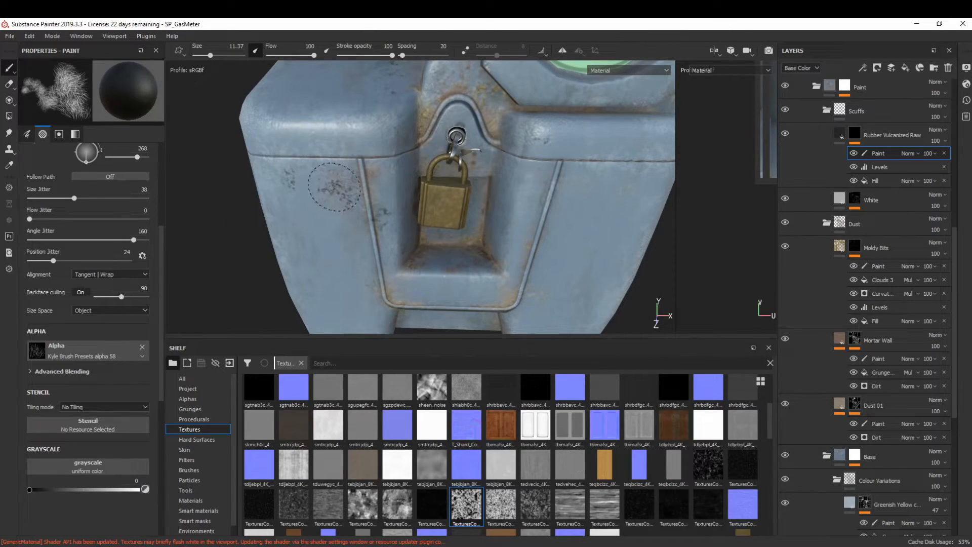
pyautogui.click(907, 153)
pyautogui.click(926, 171)
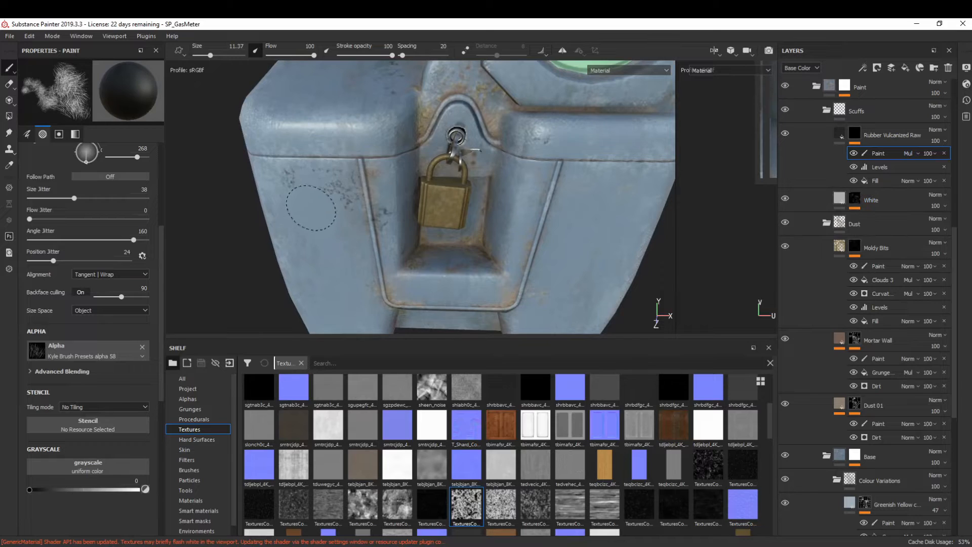
pyautogui.press('x')
pyautogui.press('x')
pyautogui.press('x')
pyautogui.scroll(2, 584, 168)
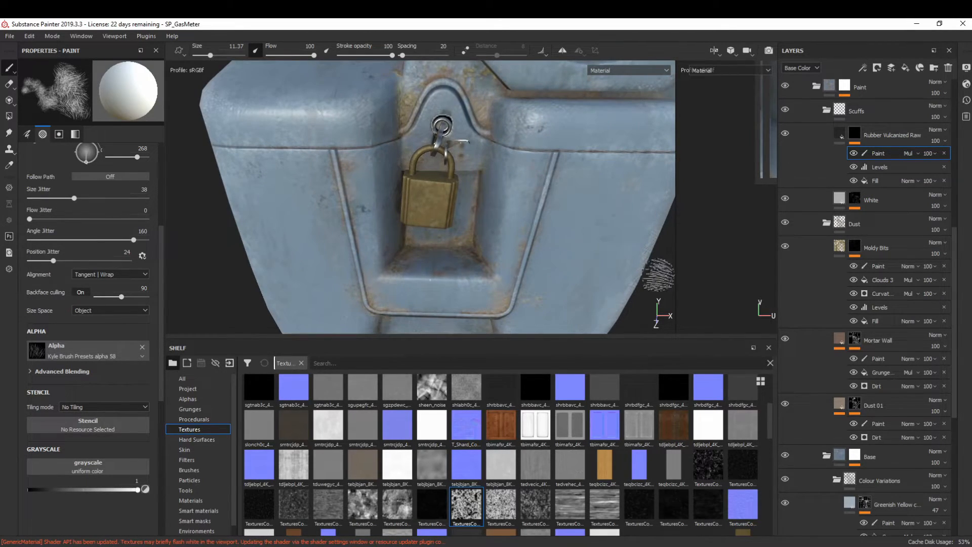
# - Try the Dirt Spots alpha, replace it with Dirt Cloudy, and paint specks on the upper front in alternating white and black
pyautogui.click(187, 399)
pyautogui.scroll(-3, 501, 455)
pyautogui.click(604, 501)
pyautogui.press('x')
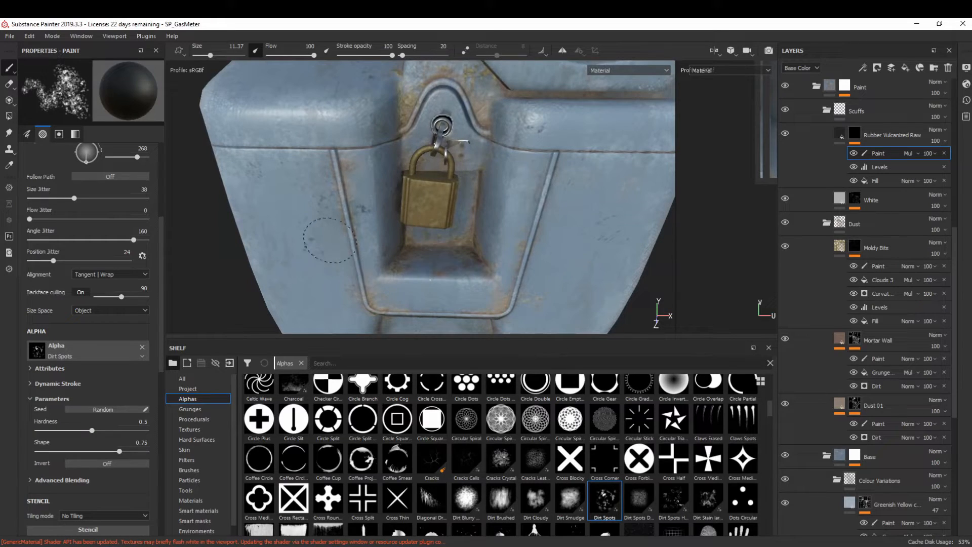
pyautogui.click(538, 503)
pyautogui.scroll(-3, 570, 291)
pyautogui.keyDown('alt'); pyautogui.moveTo(562, 86); pyautogui.dragTo(494, 188, button='middle'); pyautogui.keyUp('alt')
pyautogui.scroll(2, 494, 188)
pyautogui.press('x')
pyautogui.press('x')
pyautogui.press('x')
pyautogui.press('x')
# - Reduce the brush size to 7.68 and paint and trim specks around the dial housing and display window
pyautogui.keyDown('ctrl'); pyautogui.moveTo(531, 183); pyautogui.dragTo(512, 183, button='right'); pyautogui.keyUp('ctrl')
pyautogui.keyDown('alt'); pyautogui.moveTo(526, 181); pyautogui.dragTo(494, 180); pyautogui.keyUp('alt')
pyautogui.press('x')
pyautogui.press('x')
pyautogui.moveTo(324, 142)
pyautogui.keyDown('alt'); pyautogui.mouseDown()
pyautogui.moveTo(348, 144)
pyautogui.moveTo(448, 194)
pyautogui.mouseUp(); pyautogui.keyUp('alt')
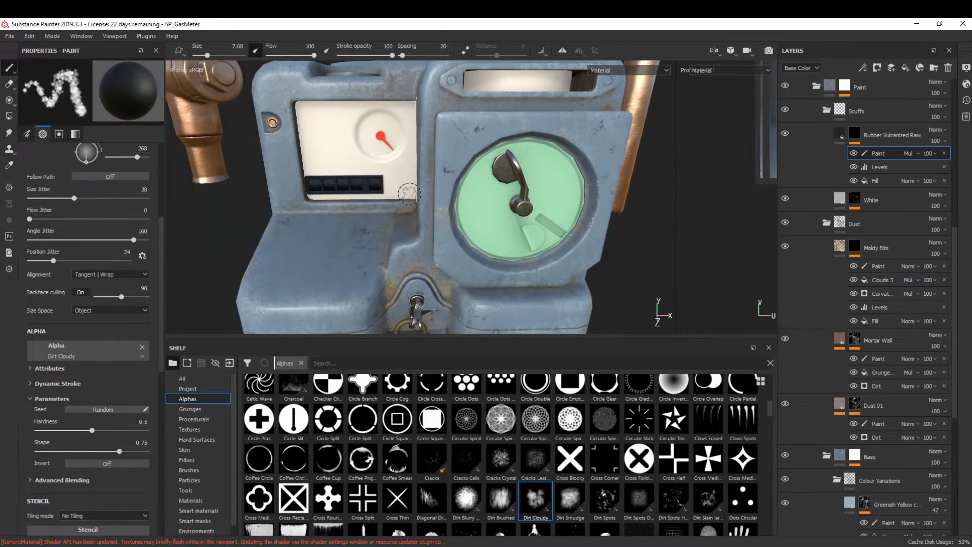
pyautogui.press('x')
pyautogui.press('x')
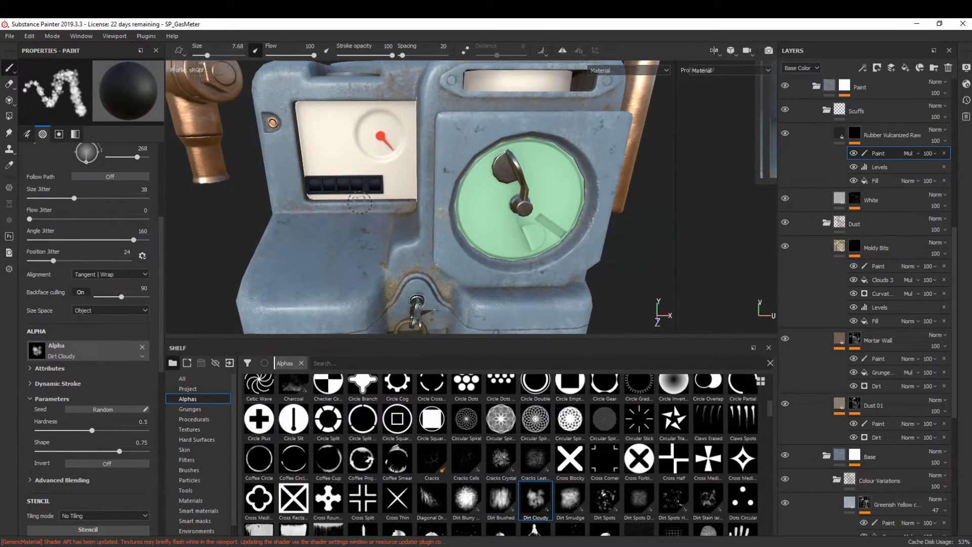
# - Enlarge the brush to 12.76 and paint and trim rubber specks across the ledge and the front panels around the padlock
pyautogui.keyDown('alt'); pyautogui.moveTo(381, 204); pyautogui.dragTo(484, 123, button='middle'); pyautogui.keyUp('alt')
pyautogui.keyDown('ctrl'); pyautogui.moveTo(420, 214); pyautogui.dragTo(440, 214, button='right'); pyautogui.keyUp('ctrl')
pyautogui.press('x')
pyautogui.press('x')
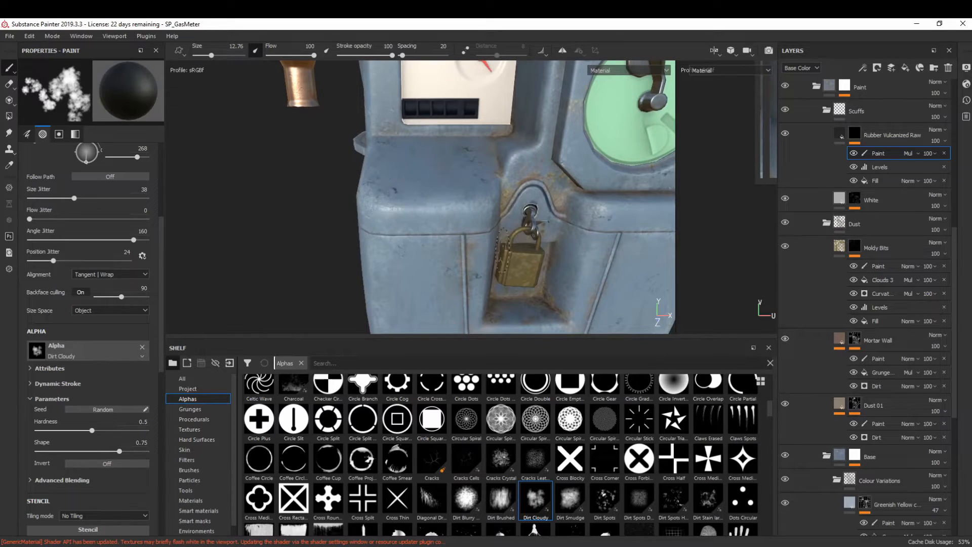
pyautogui.keyDown('alt'); pyautogui.moveTo(426, 284); pyautogui.dragTo(415, 201, button='middle'); pyautogui.keyUp('alt')
pyautogui.scroll(-1, 405, 200)
pyautogui.press('x')
pyautogui.press('x')
pyautogui.keyDown('alt'); pyautogui.moveTo(427, 199); pyautogui.dragTo(445, 157); pyautogui.keyUp('alt')
pyautogui.press('x')
pyautogui.press('x')
# - Paint and trim rubber specks on the casing's lower front and side, alternating white and black
pyautogui.keyDown('alt'); pyautogui.moveTo(606, 242); pyautogui.dragTo(458, 242, button='middle'); pyautogui.keyUp('alt')
pyautogui.press('x')
pyautogui.keyDown('alt'); pyautogui.moveTo(426, 160); pyautogui.dragTo(365, 222); pyautogui.keyUp('alt')
pyautogui.press('x')
pyautogui.keyDown('alt'); pyautogui.moveTo(448, 309); pyautogui.dragTo(491, 319, button='middle'); pyautogui.keyUp('alt')
pyautogui.press('x')
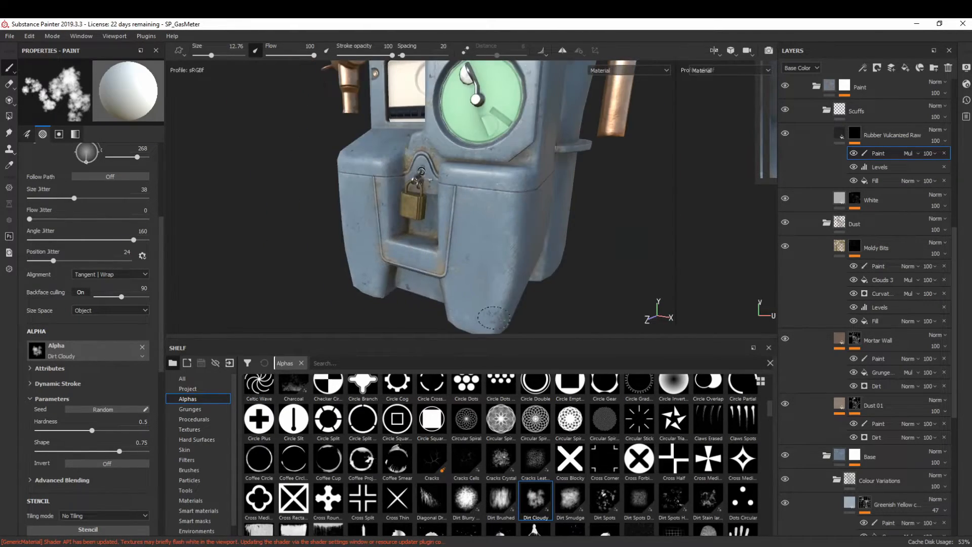
pyautogui.press('x')
pyautogui.keyDown('alt'); pyautogui.moveTo(516, 301); pyautogui.dragTo(499, 273); pyautogui.keyUp('alt')
pyautogui.press('x')
# - Load the Dirt Spots Hollow alpha into the brush for touching up the ledge below the display window
pyautogui.keyDown('alt'); pyautogui.moveTo(418, 258); pyautogui.dragTo(470, 256); pyautogui.keyUp('alt')
pyautogui.keyDown('alt'); pyautogui.moveTo(420, 183); pyautogui.dragTo(425, 223); pyautogui.keyUp('alt')
pyautogui.scroll(3, 429, 187)
pyautogui.scroll(-3, 669, 446)
pyautogui.click(673, 396)
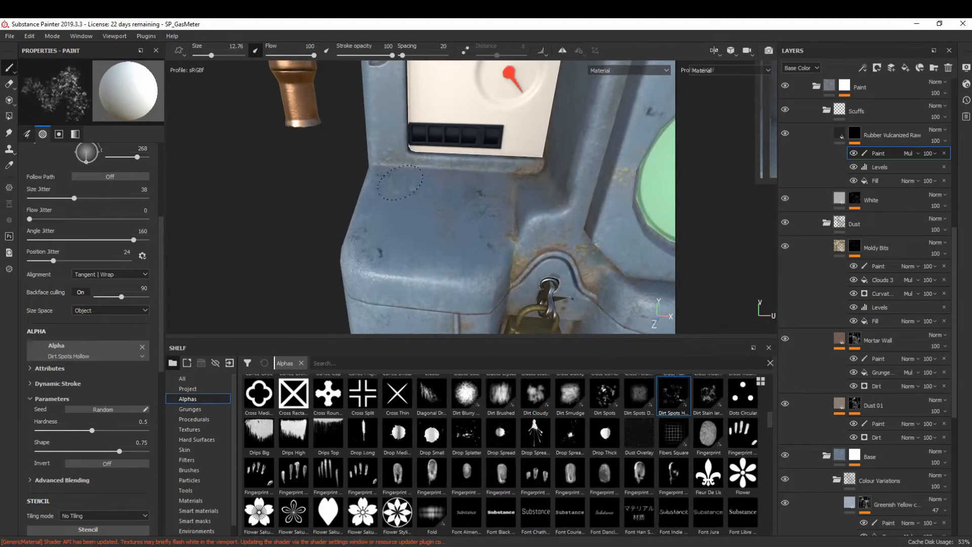
# - Inspect the rubber specks on the casing around the display window, ledge, dial housing and padlock from several angles
pyautogui.keyDown('alt'); pyautogui.moveTo(436, 164); pyautogui.dragTo(515, 231); pyautogui.keyUp('alt')
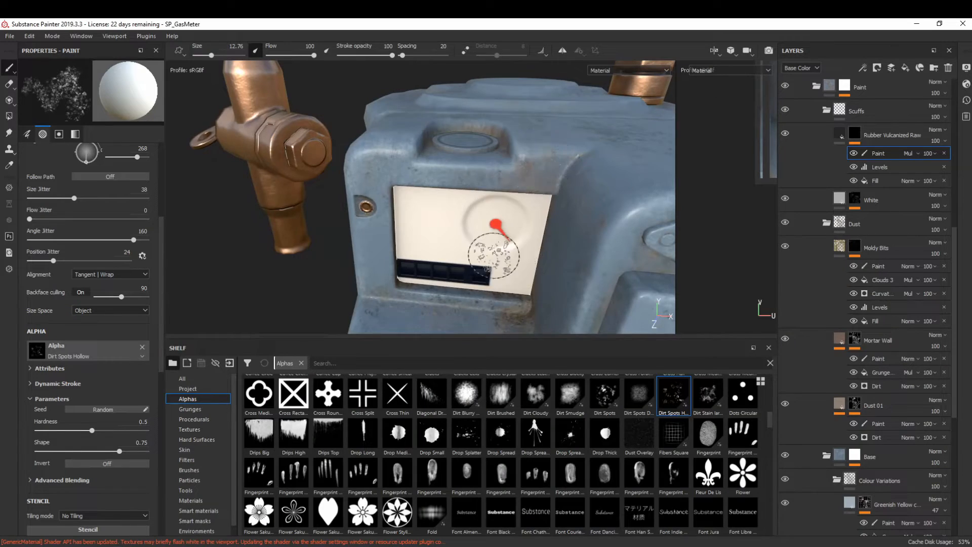
pyautogui.keyDown('alt'); pyautogui.moveTo(466, 250); pyautogui.dragTo(425, 253); pyautogui.keyUp('alt')
pyautogui.keyDown('alt'); pyautogui.moveTo(425, 253); pyautogui.dragTo(420, 299, button='right'); pyautogui.keyUp('alt')
pyautogui.keyDown('alt'); pyautogui.moveTo(420, 299); pyautogui.dragTo(418, 199, button='middle'); pyautogui.keyUp('alt')
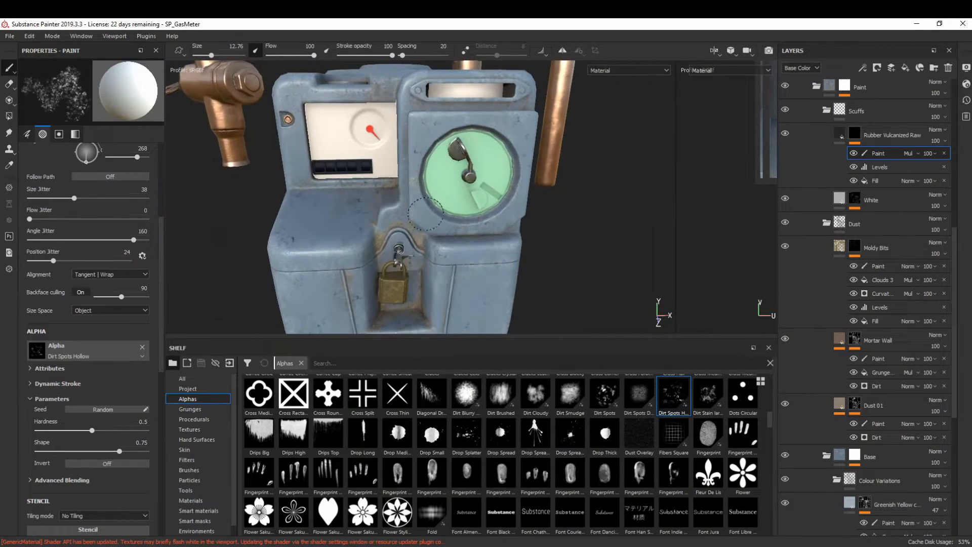
pyautogui.keyDown('alt'); pyautogui.moveTo(334, 227); pyautogui.dragTo(392, 284); pyautogui.keyUp('alt')
pyautogui.keyDown('alt'); pyautogui.moveTo(392, 284); pyautogui.dragTo(372, 282, button='right'); pyautogui.keyUp('alt')
pyautogui.keyDown('alt'); pyautogui.moveTo(372, 282); pyautogui.dragTo(512, 228); pyautogui.keyUp('alt')
pyautogui.keyDown('alt'); pyautogui.moveTo(512, 228); pyautogui.dragTo(444, 294, button='right'); pyautogui.keyUp('alt')
pyautogui.press('x')
pyautogui.press('x')
pyautogui.press('x')
pyautogui.keyDown('alt'); pyautogui.moveTo(406, 225); pyautogui.dragTo(456, 212); pyautogui.keyUp('alt')
pyautogui.press('x')
pyautogui.moveTo(455, 212)
pyautogui.keyDown('alt'); pyautogui.mouseDown(button='right')
pyautogui.moveTo(463, 171)
pyautogui.moveTo(499, 228)
pyautogui.mouseUp(button='right'); pyautogui.keyUp('alt')
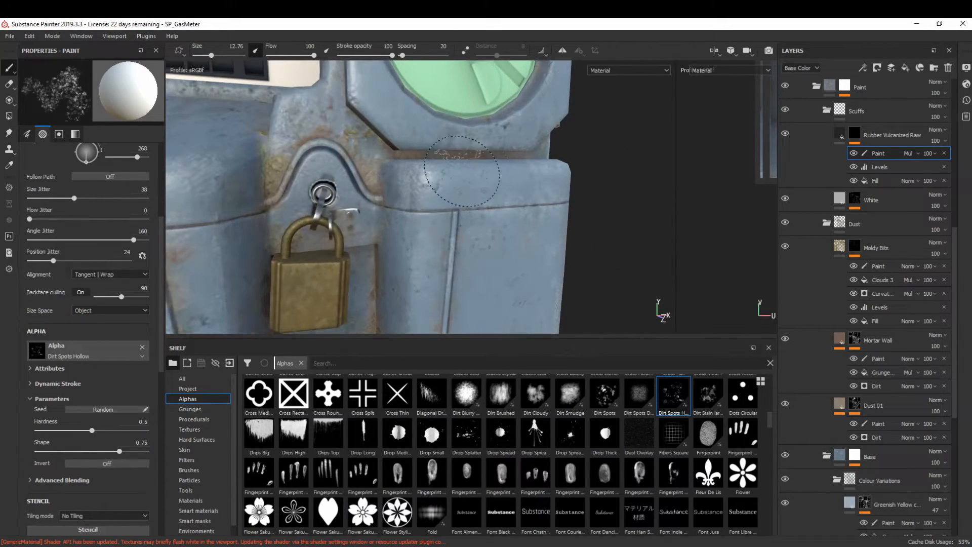
pyautogui.keyDown('alt'); pyautogui.moveTo(499, 228); pyautogui.dragTo(446, 217); pyautogui.keyUp('alt')
pyautogui.press('x')
pyautogui.moveTo(445, 218)
pyautogui.keyDown('alt'); pyautogui.mouseDown(button='right')
pyautogui.moveTo(415, 238)
pyautogui.moveTo(402, 265)
pyautogui.mouseUp(button='right'); pyautogui.keyUp('alt')
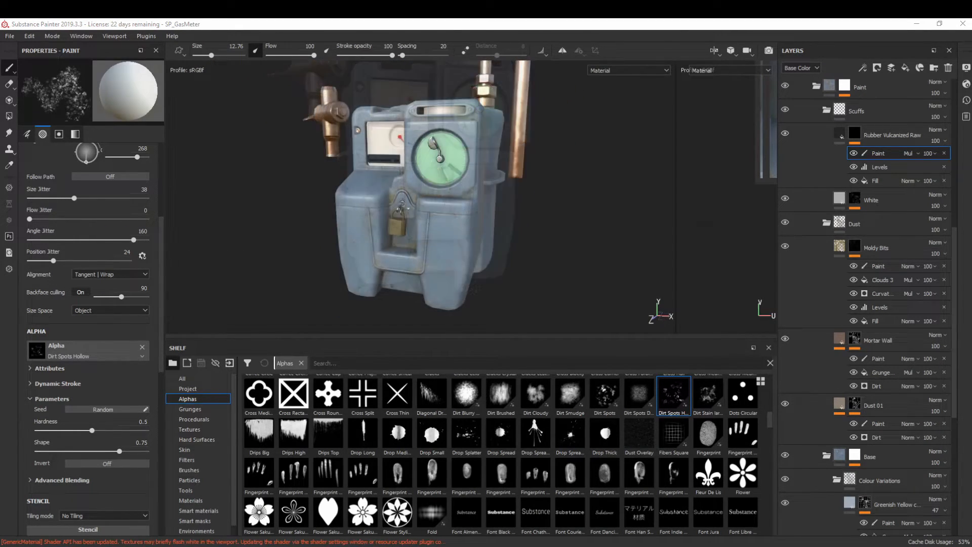
# - Examine the reference photos for paint specks and scuffs on the ledge, the padlock recess and the dial housing
pyautogui.moveTo(971, 303); pyautogui.dragTo(839, 303, button='right')
pyautogui.scroll(5, 759, 210)
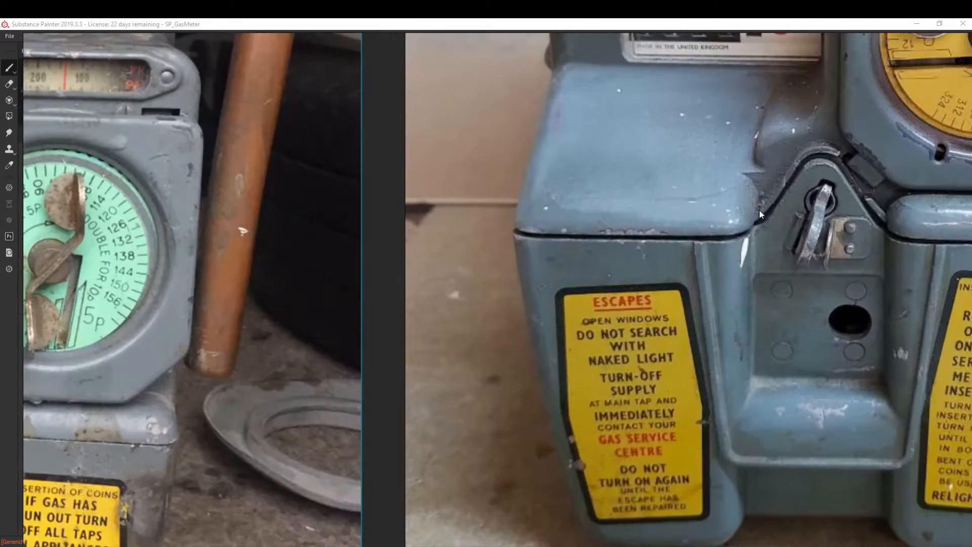
pyautogui.scroll(-6, 803, 281)
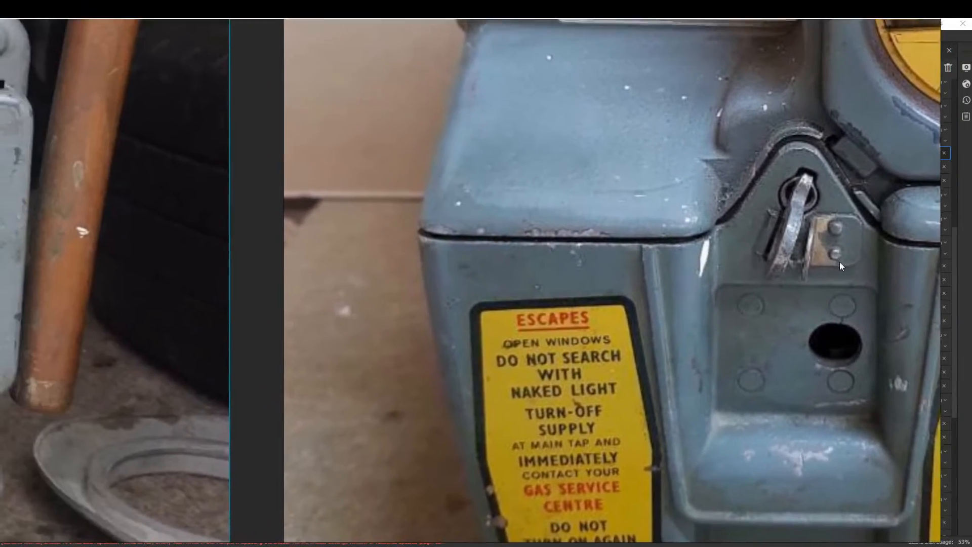
pyautogui.scroll(4, 773, 239)
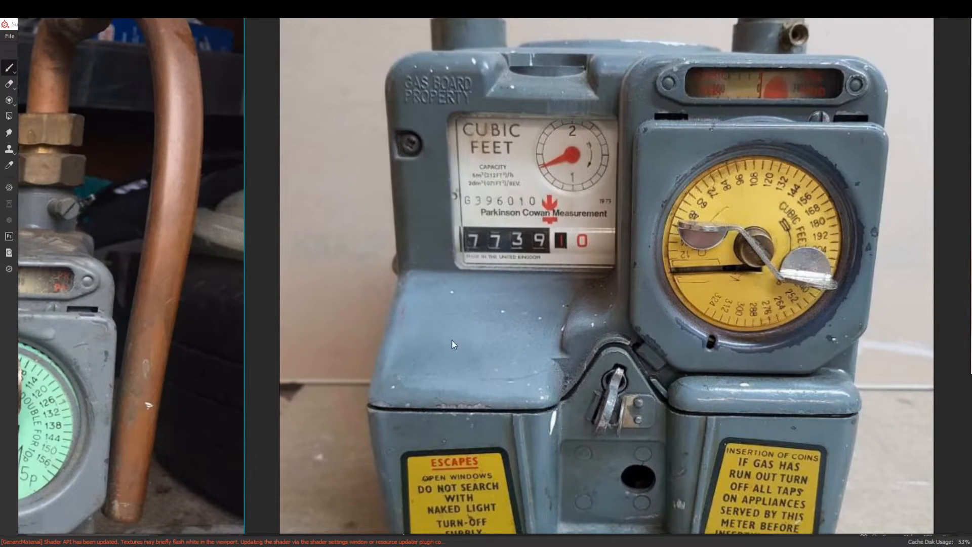
pyautogui.moveTo(475, 63); pyautogui.dragTo(971, 115, button='right')
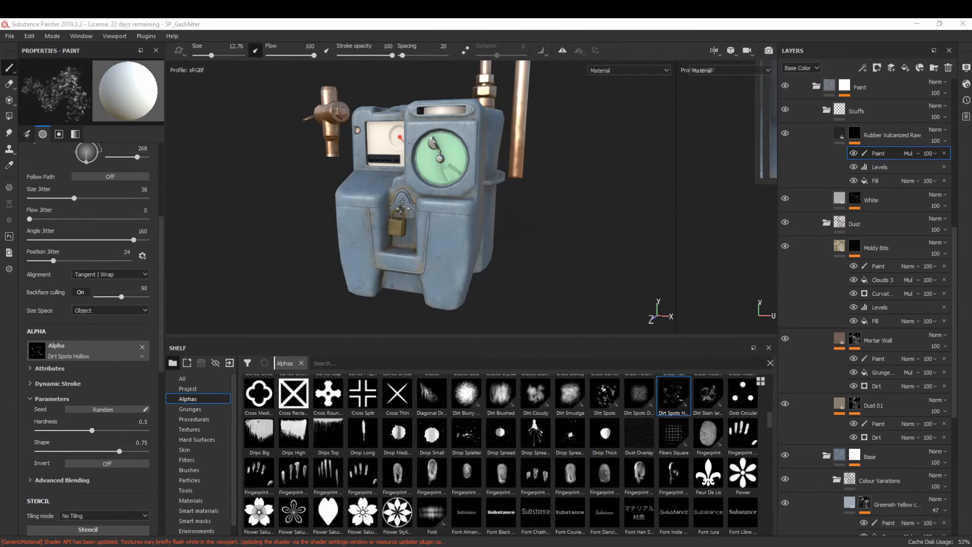
# - Switch to the textures.com Bitmap Overlays page, open Dirty Floor B, Dirty Floor A and further overlays in separate tabs, and compare them
pyautogui.moveTo(971, 81); pyautogui.dragTo(705, 28)
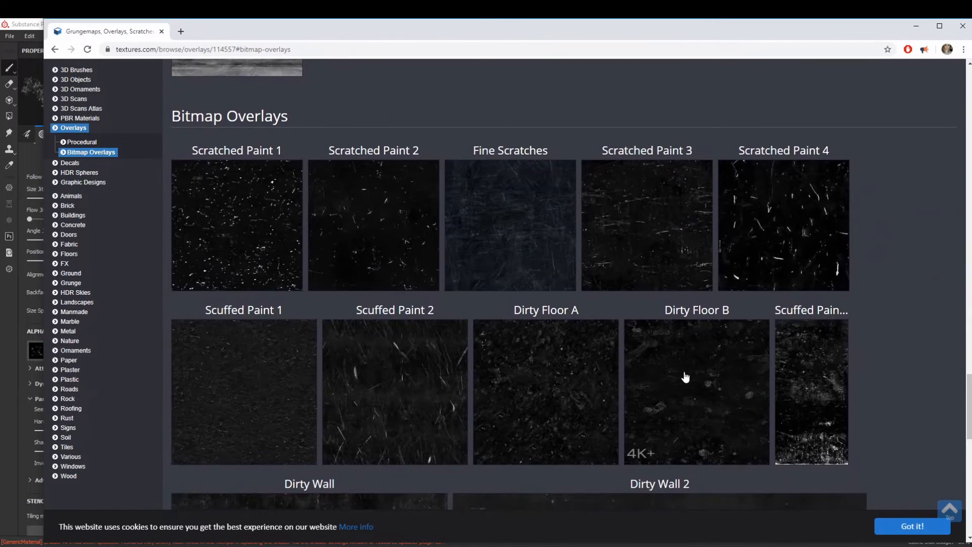
pyautogui.middleClick(685, 376)
pyautogui.scroll(-1, 606, 317)
pyautogui.scroll(-3, 552, 313)
pyautogui.middleClick(534, 195)
pyautogui.scroll(-3, 586, 325)
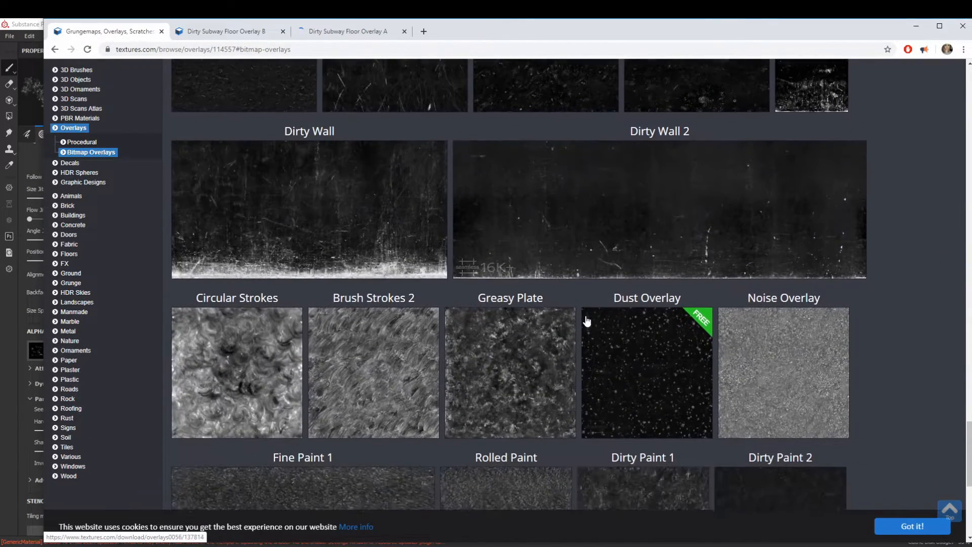
pyautogui.scroll(-5, 577, 267)
pyautogui.middleClick(616, 381)
pyautogui.middleClick(372, 377)
pyautogui.click(241, 32)
pyautogui.hotkey('ctrl', 'Tab')
pyautogui.hotkey('ctrl', 'Tab')
pyautogui.hotkey('ctrl', 'Tab')
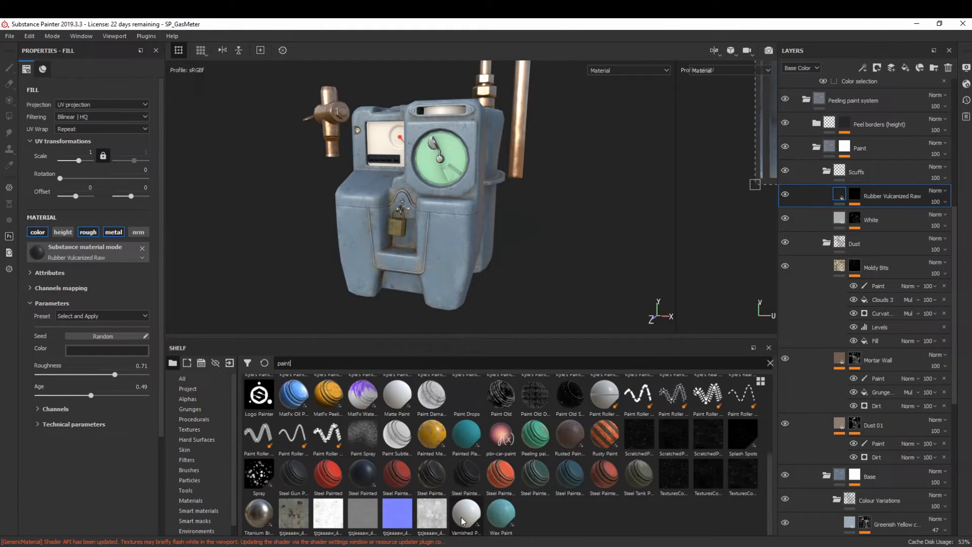
# - Add Varnished Paint as a layer above Rubber Vulcanized Raw in Scuffs and set its colour to RGB 0.850, 0.833, 0.833
pyautogui.moveTo(461, 520)
pyautogui.mouseDown()
pyautogui.moveTo(648, 400)
pyautogui.moveTo(884, 191)
pyautogui.mouseUp()
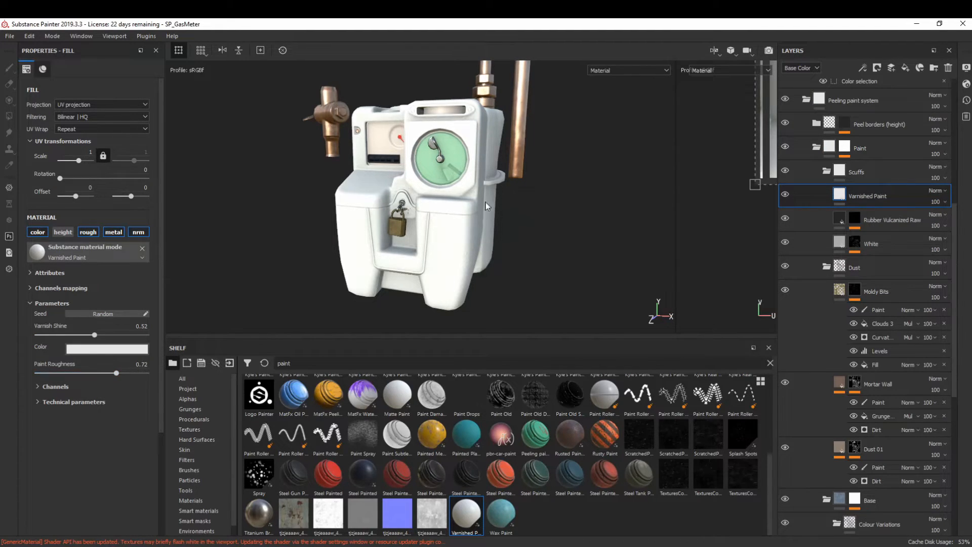
pyautogui.keyDown('alt'); pyautogui.moveTo(407, 202); pyautogui.dragTo(471, 369, button='right'); pyautogui.keyUp('alt')
pyautogui.keyDown('alt'); pyautogui.moveTo(471, 253); pyautogui.dragTo(542, 266); pyautogui.keyUp('alt')
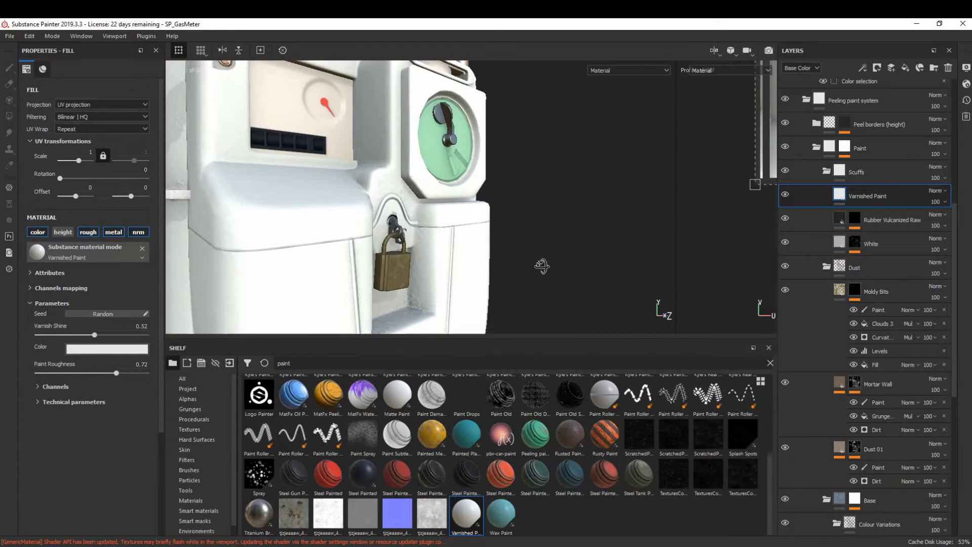
pyautogui.keyDown('alt'); pyautogui.moveTo(541, 266); pyautogui.dragTo(494, 296); pyautogui.keyUp('alt')
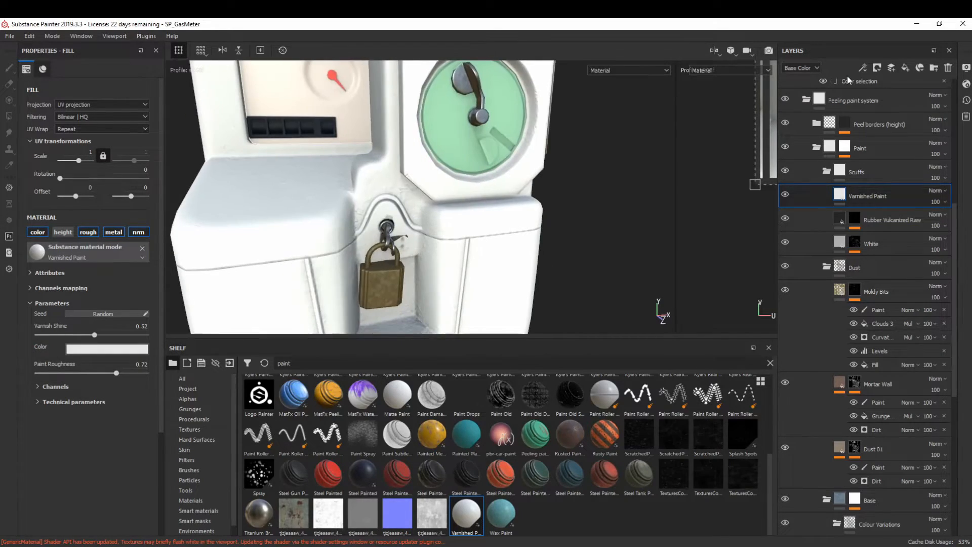
pyautogui.click(118, 352)
pyautogui.click(125, 388)
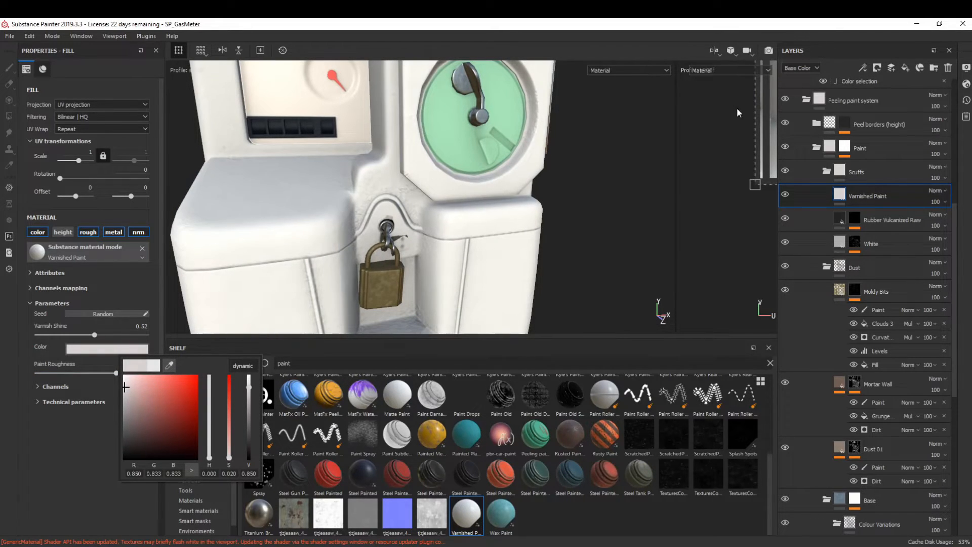
# - Give the Varnished Paint layer a black mask and add a fill effect to that mask
pyautogui.click(876, 70)
pyautogui.click(882, 91)
pyautogui.click(864, 68)
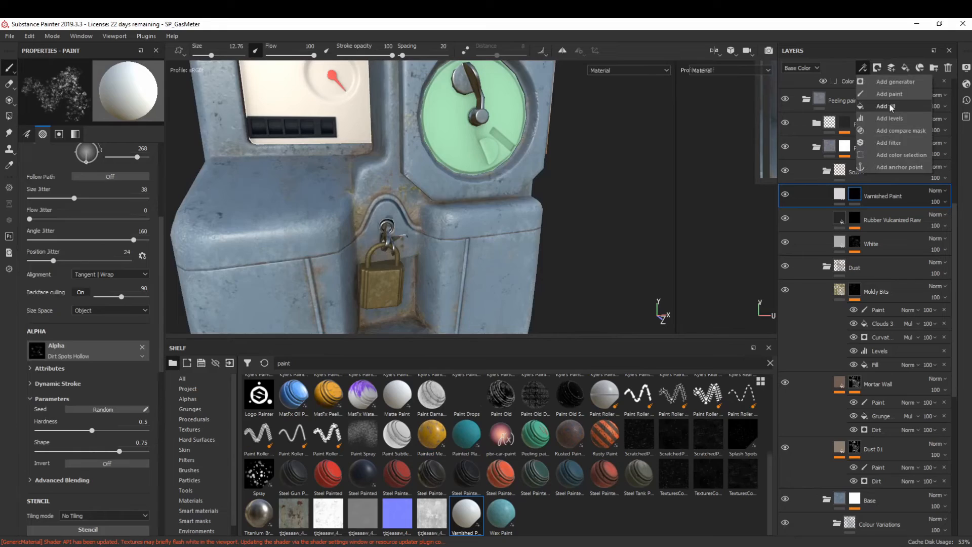
pyautogui.click(889, 106)
# - Search the shelf for "Imperf" and load the TexturesCom leaking overlay into the mask fill, using tri-planar projection at scale 2
pyautogui.click(298, 363)
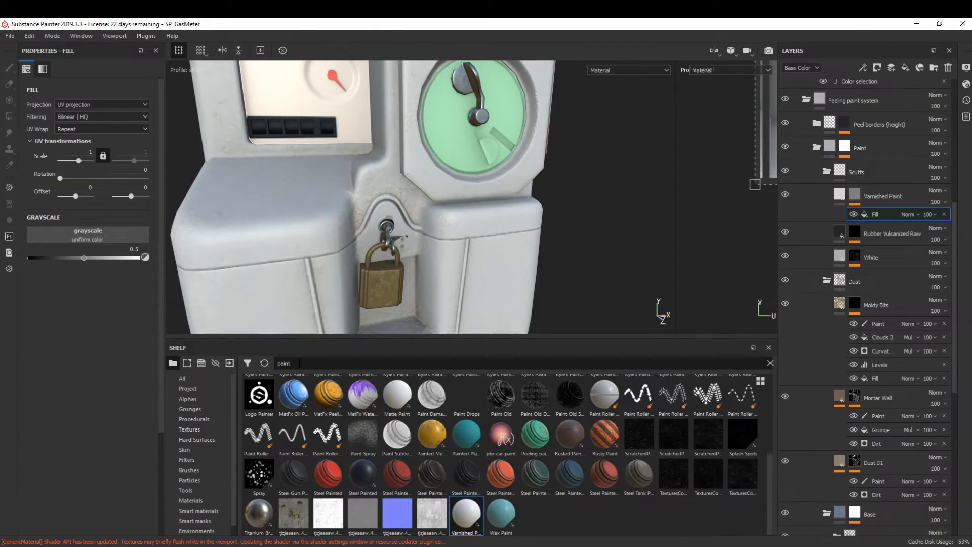
pyautogui.hotkey('ctrl', 'a')
pyautogui.write('Imperf')
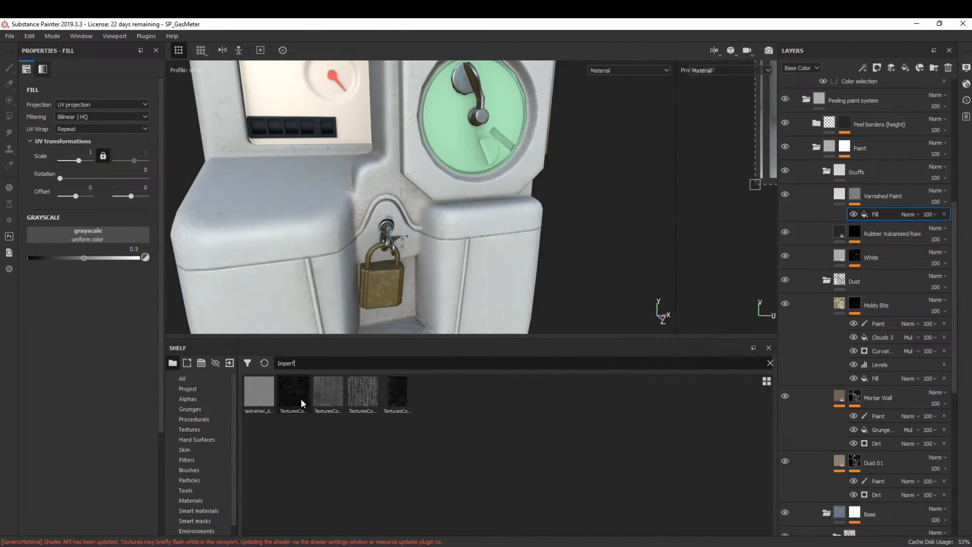
pyautogui.click(400, 390)
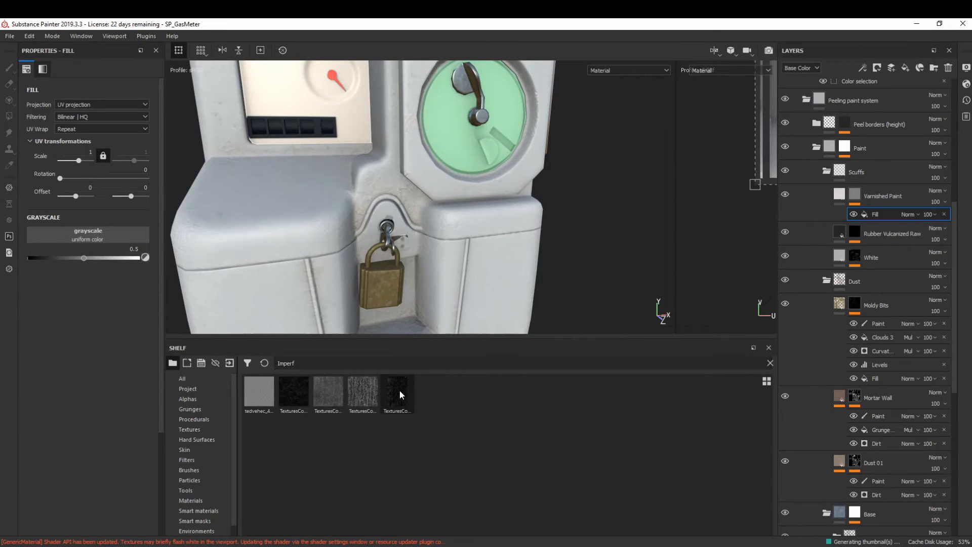
pyautogui.moveTo(369, 389)
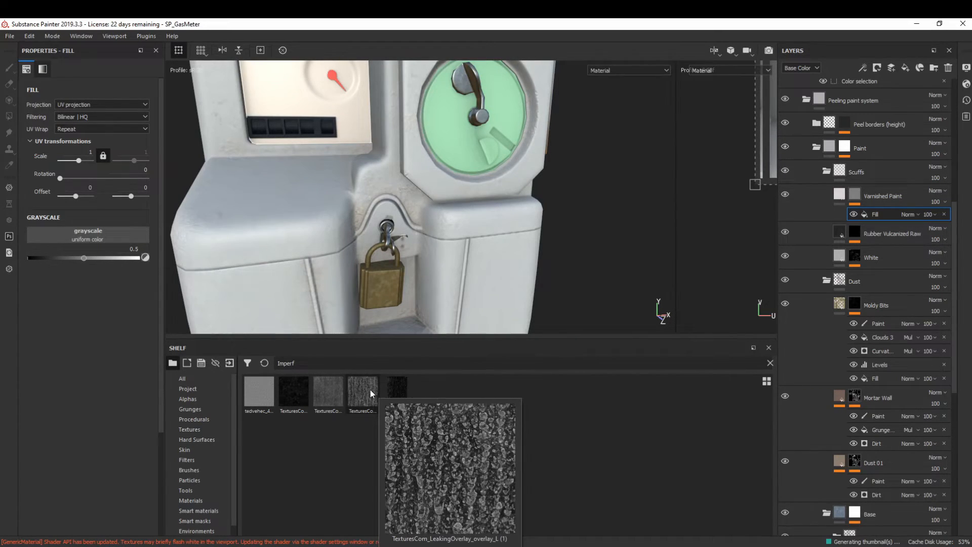
pyautogui.moveTo(321, 392); pyautogui.dragTo(35, 238)
pyautogui.click(108, 105)
pyautogui.click(95, 120)
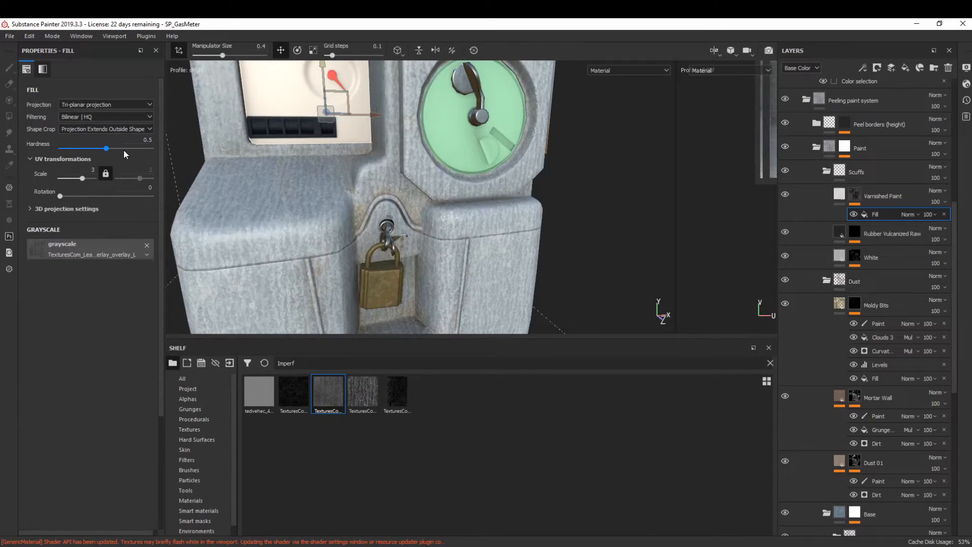
pyautogui.moveTo(82, 178); pyautogui.dragTo(81, 178)
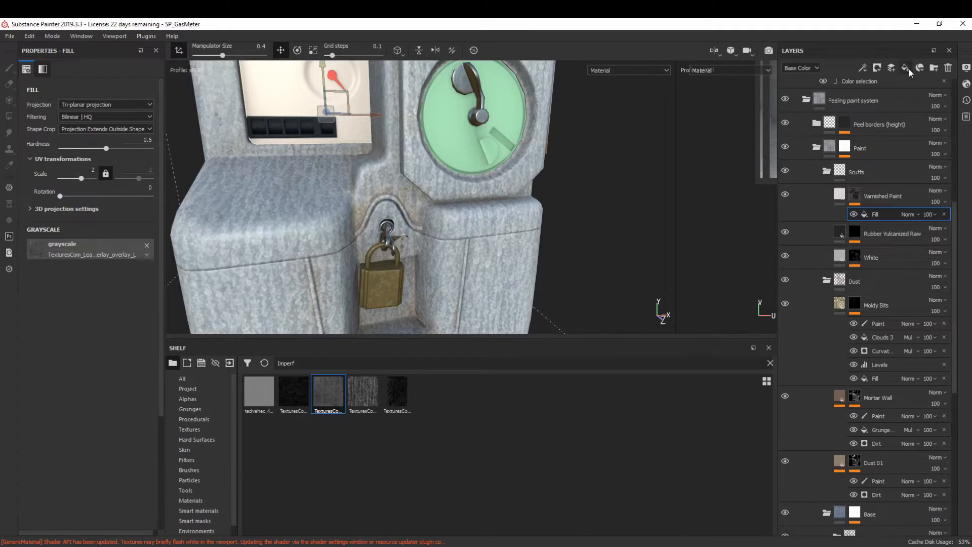
# - Add Levels to the Varnished Paint mask and move the black and white input points inward to isolate sparse specks
pyautogui.click(862, 67)
pyautogui.click(889, 117)
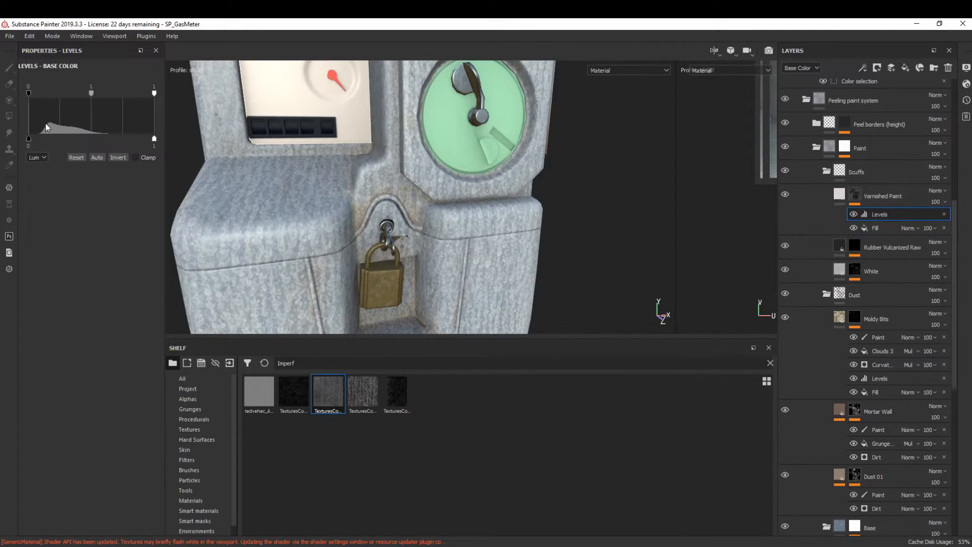
pyautogui.moveTo(70, 99); pyautogui.dragTo(77, 97)
pyautogui.moveTo(153, 93); pyautogui.dragTo(134, 90)
pyautogui.keyDown('alt'); pyautogui.moveTo(414, 226); pyautogui.dragTo(376, 233); pyautogui.keyUp('alt')
# - Add a second fill above Levels in the Varnished Paint mask and set its blend mode to Multiply
pyautogui.click(877, 67)
pyautogui.click(865, 67)
pyautogui.click(886, 103)
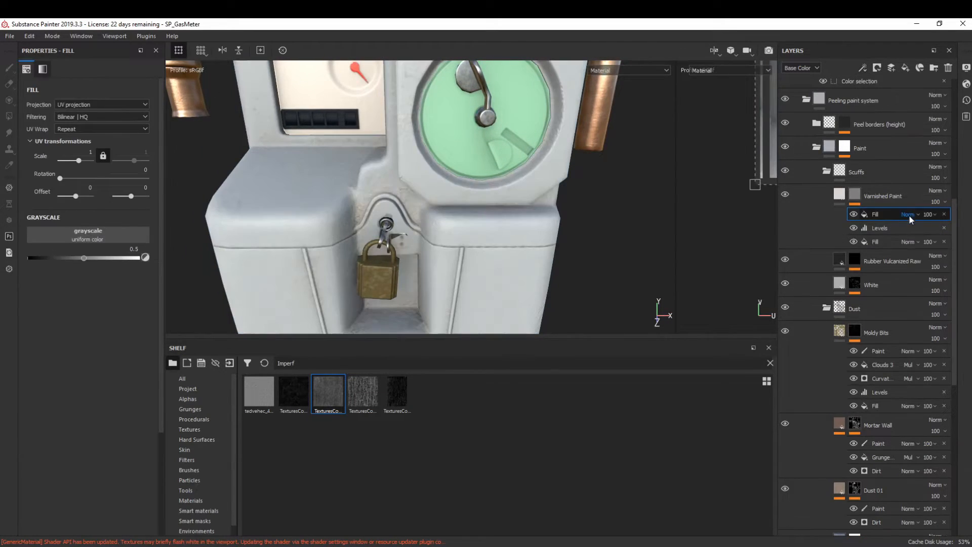
pyautogui.click(910, 213)
pyautogui.click(919, 267)
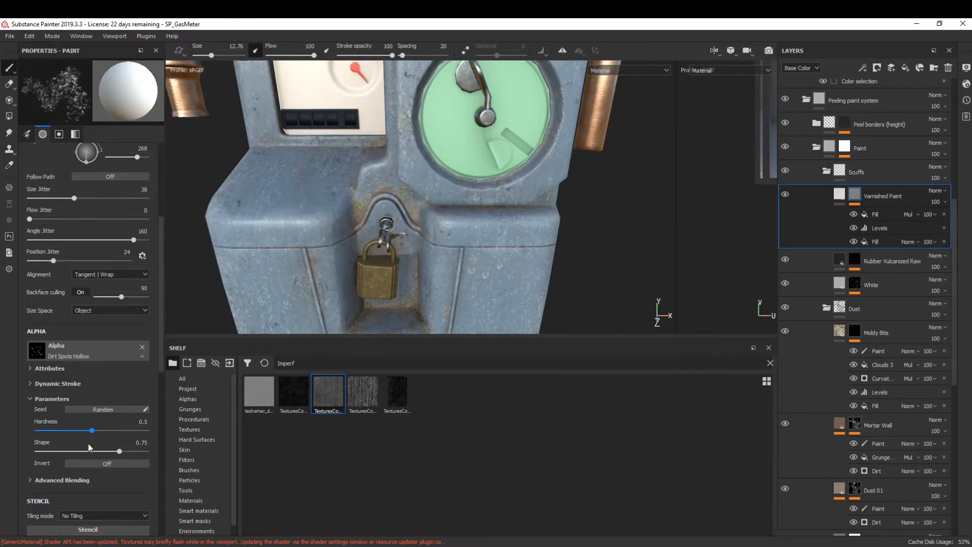
# - Load the Fluid procedural into the Multiply fill with tri-planar projection and set its balance to 0.09
pyautogui.click(194, 419)
pyautogui.scroll(-3, 398, 445)
pyautogui.scroll(3, 471, 458)
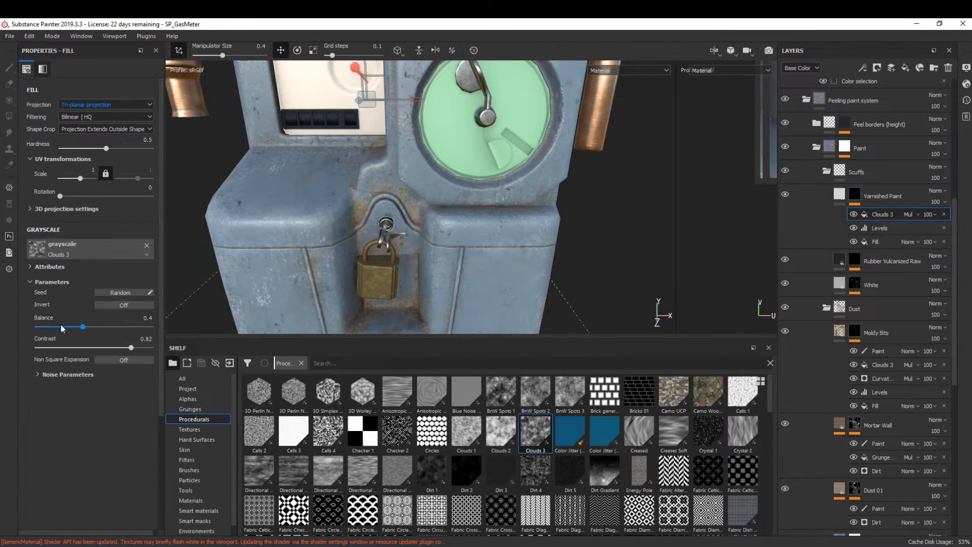
pyautogui.scroll(-3, 501, 405)
pyautogui.moveTo(536, 465); pyautogui.dragTo(68, 248)
pyautogui.moveTo(131, 326); pyautogui.dragTo(47, 325)
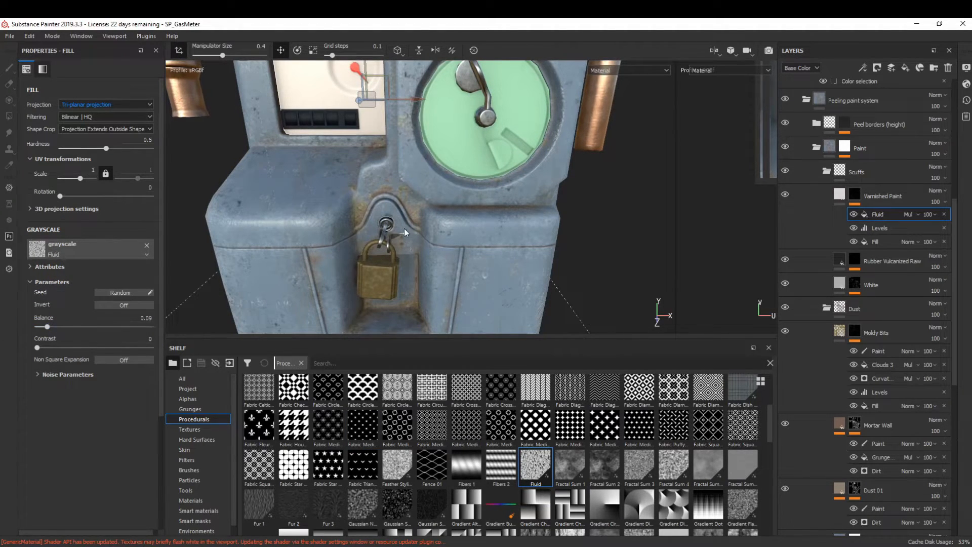
# - Set the Fluid fill's contrast to 0.54 and check the specks on the front panels around the padlock
pyautogui.keyDown('alt'); pyautogui.moveTo(403, 230); pyautogui.dragTo(441, 212); pyautogui.keyUp('alt')
pyautogui.keyDown('alt'); pyautogui.moveTo(441, 213); pyautogui.dragTo(444, 134, button='middle'); pyautogui.keyUp('alt')
pyautogui.keyDown('alt'); pyautogui.moveTo(445, 134); pyautogui.dragTo(331, 237); pyautogui.keyUp('alt')
pyautogui.scroll(3, 344, 263)
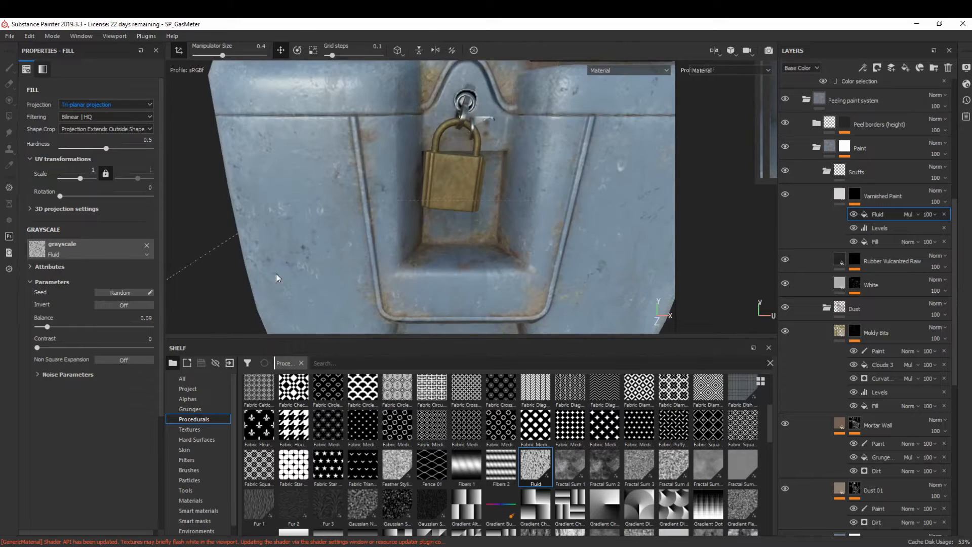
pyautogui.moveTo(86, 348); pyautogui.dragTo(99, 348)
pyautogui.keyDown('alt'); pyautogui.moveTo(492, 264); pyautogui.dragTo(447, 263); pyautogui.keyUp('alt')
pyautogui.scroll(-2, 447, 262)
# - Add another fill on top of the Varnished Paint mask and set its blend mode to Linear dodge (Add)
pyautogui.click(863, 67)
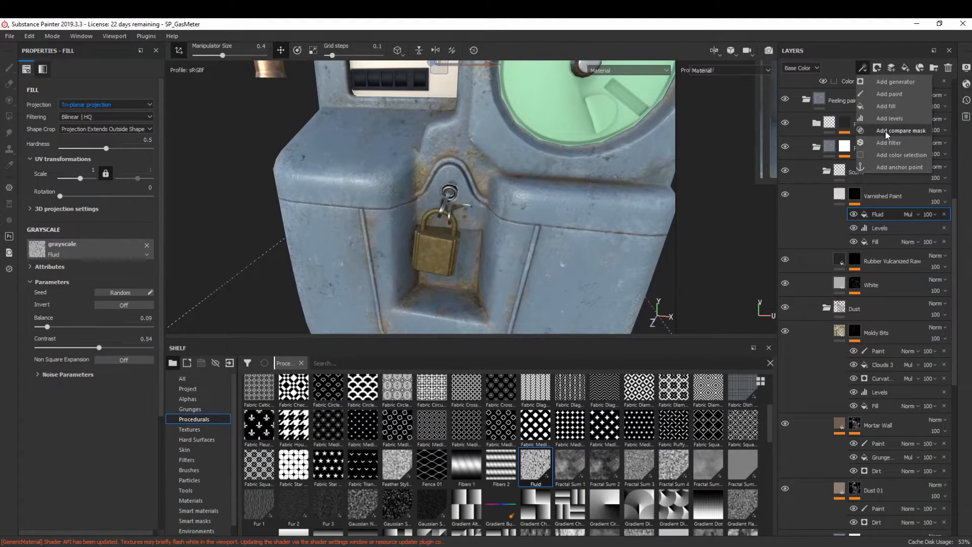
pyautogui.click(894, 102)
pyautogui.click(909, 214)
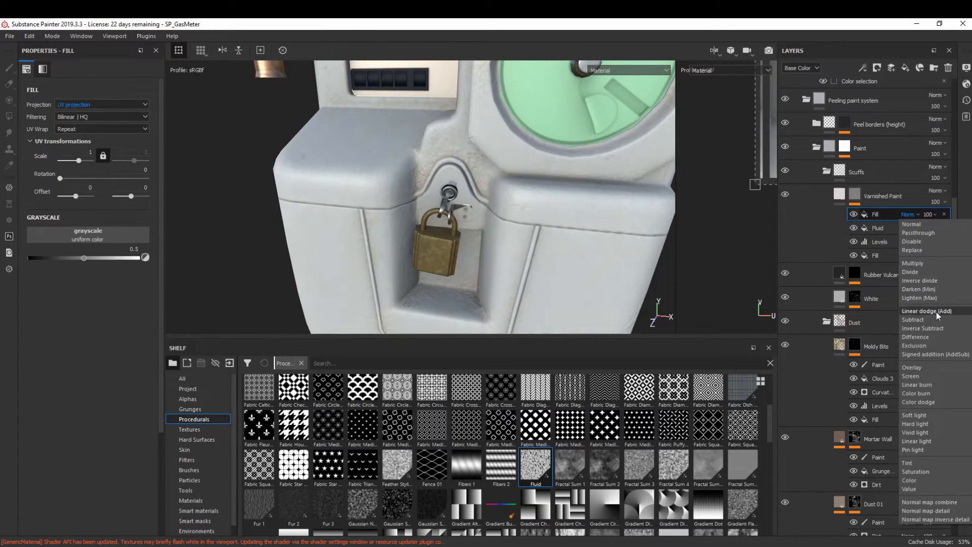
pyautogui.click(937, 312)
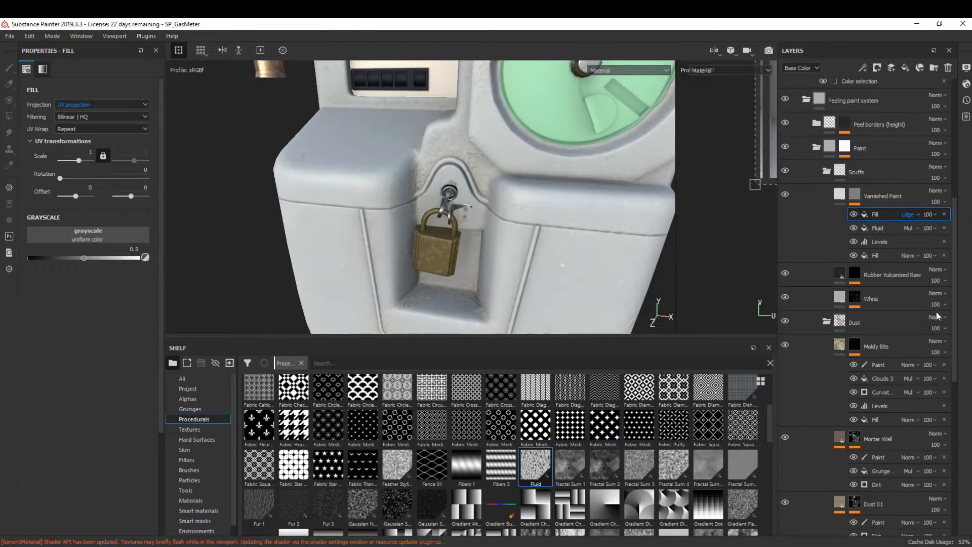
# - Load the TexturesCom scratched paint 2 overlay from the textures into the Linear dodge fill and set its scale to 6
pyautogui.click(189, 429)
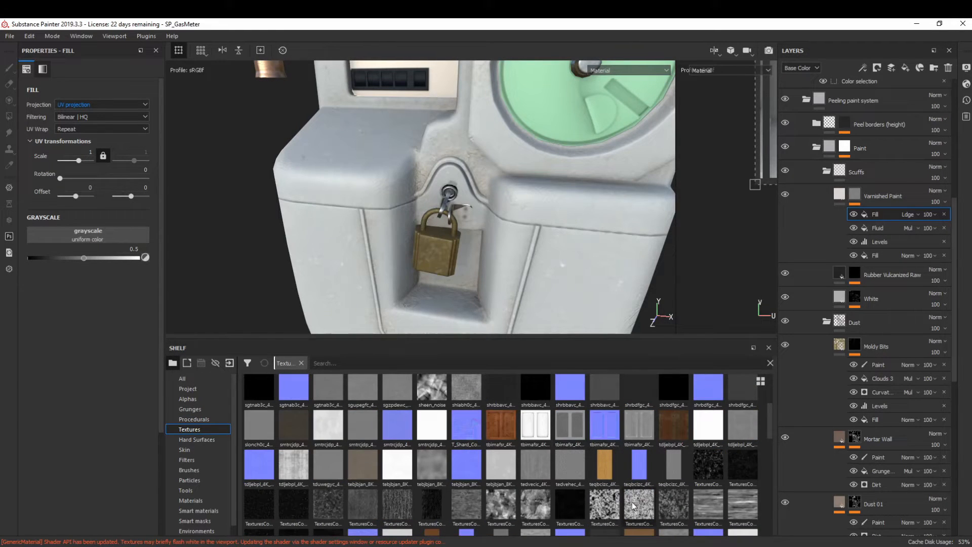
pyautogui.scroll(-3, 632, 503)
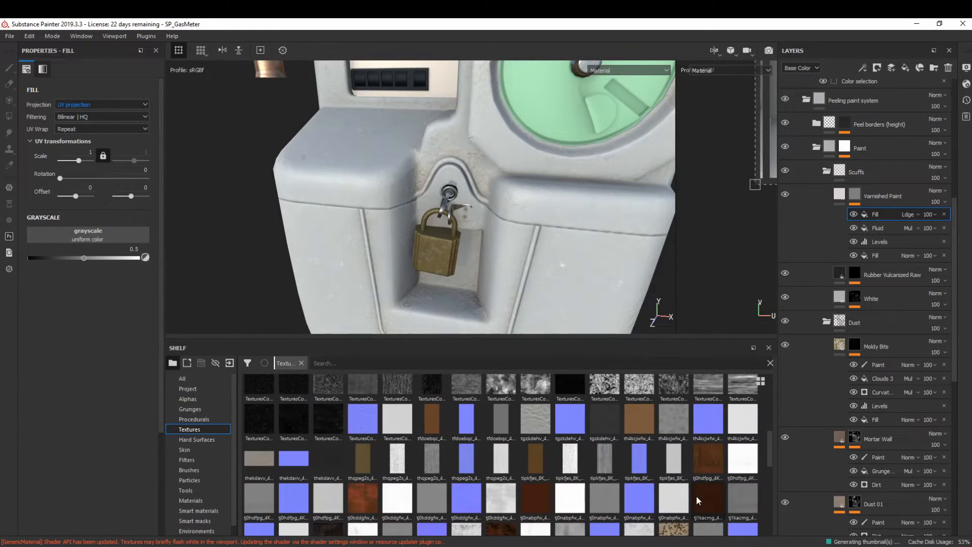
pyautogui.moveTo(295, 421); pyautogui.dragTo(98, 236)
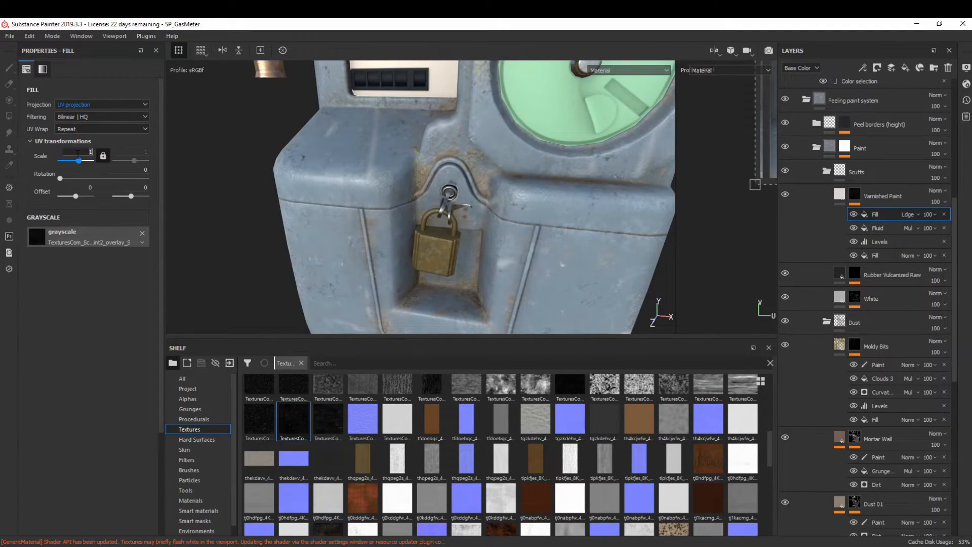
pyautogui.press('Return')
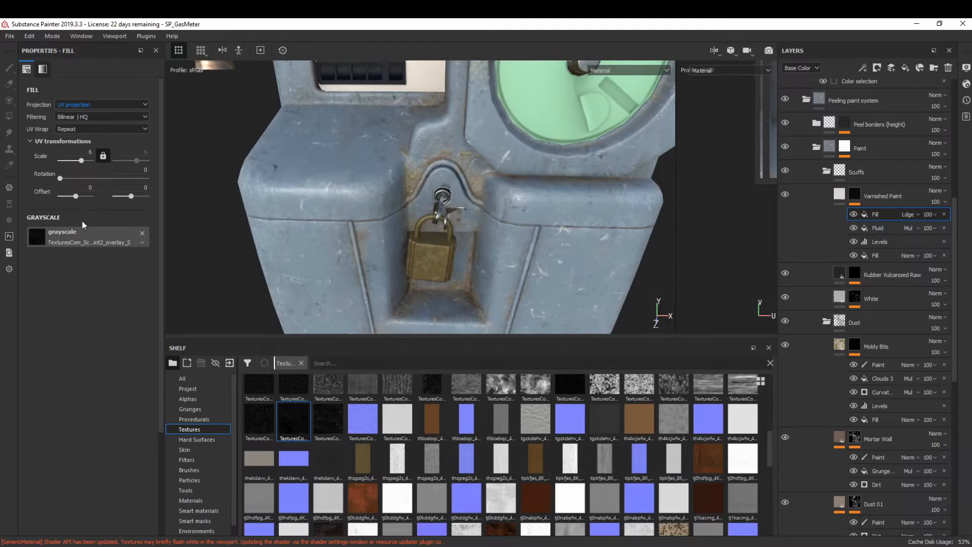
# - Replace the Linear dodge fill's texture with the TexturesCom scratched paint 1 overlay, keeping the fill on top of the mask stack
pyautogui.moveTo(387, 239)
pyautogui.keyDown('alt'); pyautogui.mouseDown()
pyautogui.moveTo(389, 217)
pyautogui.moveTo(405, 233)
pyautogui.mouseUp(); pyautogui.keyUp('alt')
pyautogui.scroll(-3, 389, 217)
pyautogui.moveTo(259, 420); pyautogui.dragTo(53, 232)
pyautogui.moveTo(881, 214); pyautogui.dragTo(857, 243)
pyautogui.moveTo(916, 226); pyautogui.dragTo(878, 211)
# - Duplicate the Varnished Paint layer, delete the Fluid, Levels and base fill from the copy's mask, and set the remaining overlay fill to Normal
pyautogui.click(885, 198)
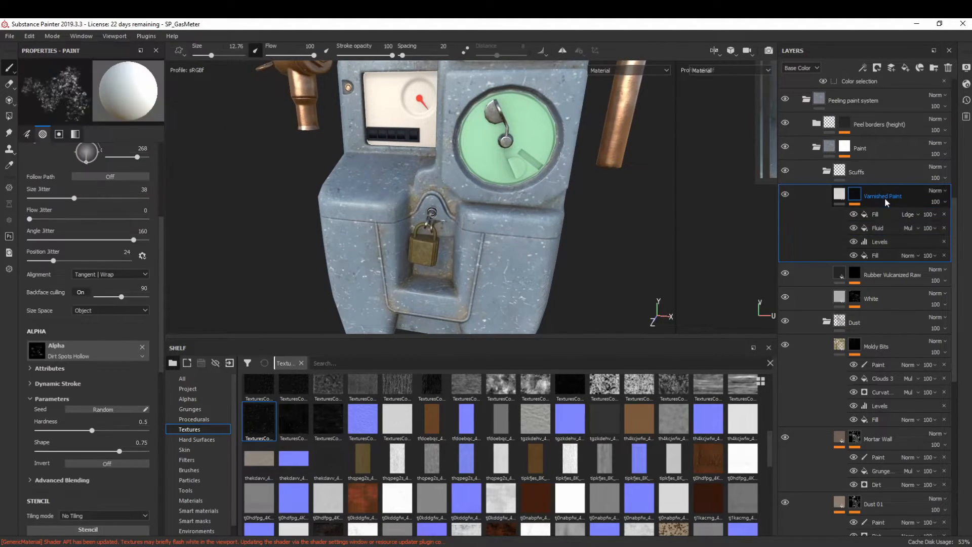
pyautogui.hotkey('ctrl', 'd')
pyautogui.click(943, 228)
pyautogui.click(943, 242)
pyautogui.click(943, 227)
pyautogui.click(908, 214)
pyautogui.click(911, 223)
# - Add another fill on top of the Varnished Paint copy's mask and set its blend mode to Multiply
pyautogui.click(862, 68)
pyautogui.click(885, 106)
pyautogui.click(908, 214)
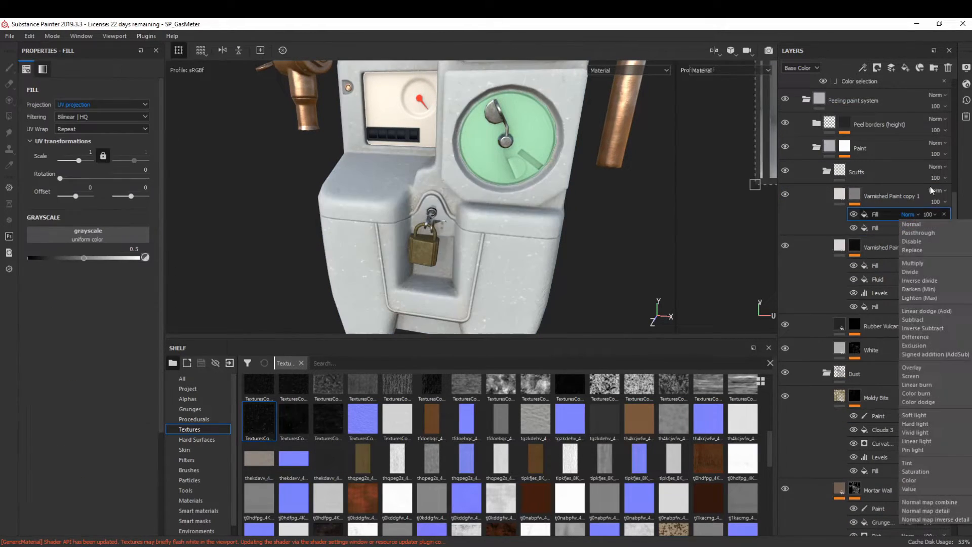
pyautogui.click(928, 266)
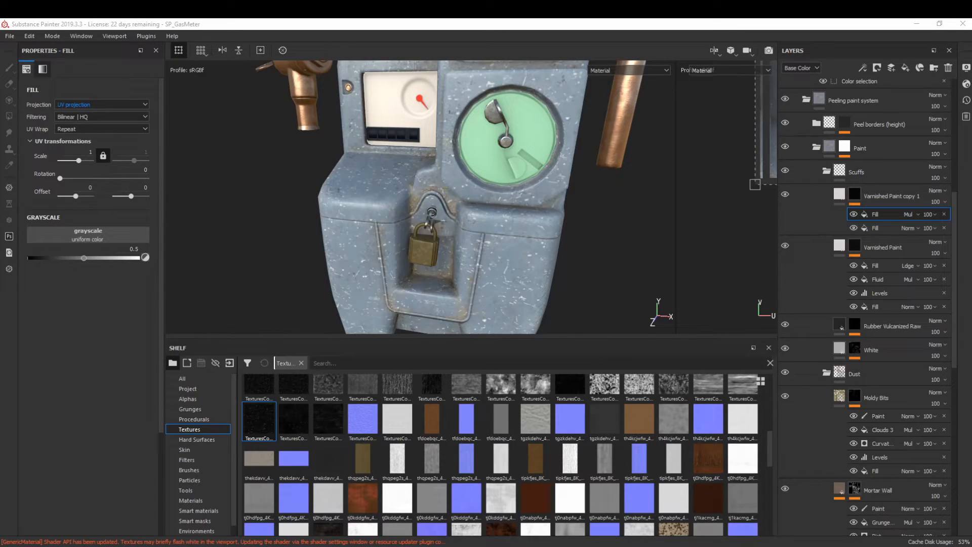
# - Load the Grunge Map 013 procedural into the Multiply fill with tri-planar projection, then lower its balance and raise its contrast
pyautogui.click(194, 420)
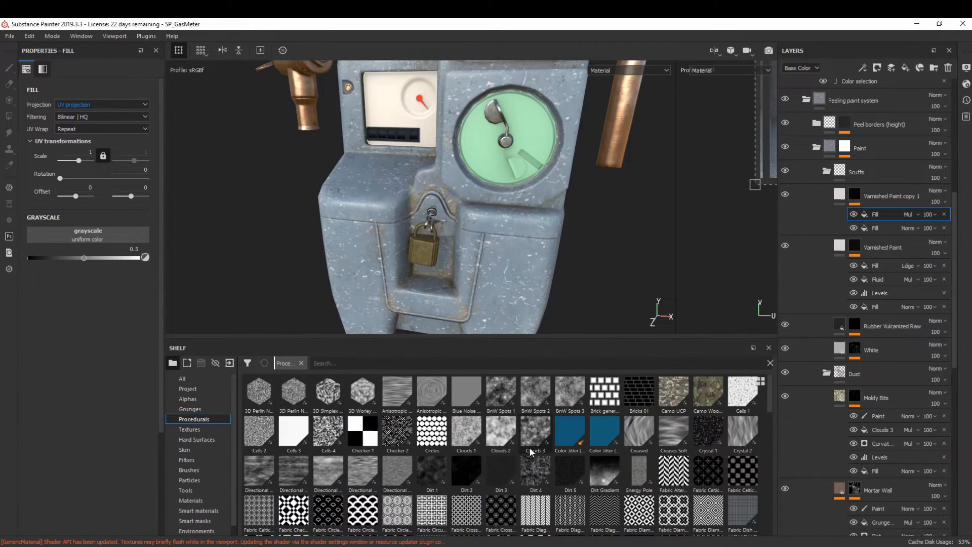
pyautogui.scroll(-5, 533, 458)
pyautogui.moveTo(604, 415); pyautogui.dragTo(106, 243)
pyautogui.click(101, 105)
pyautogui.click(89, 117)
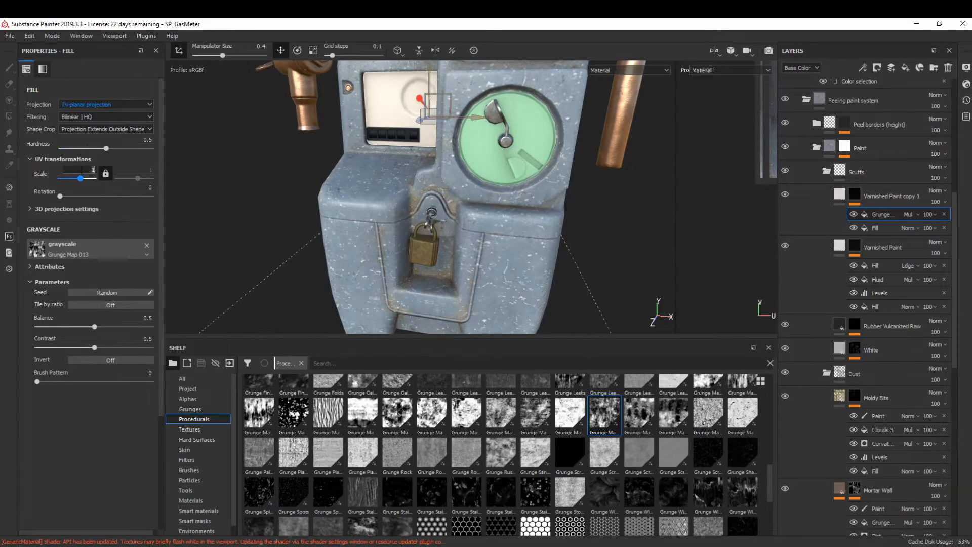
pyautogui.moveTo(94, 327); pyautogui.dragTo(46, 326)
pyautogui.moveTo(95, 347); pyautogui.dragTo(136, 347)
pyautogui.moveTo(46, 327)
pyautogui.mouseDown()
pyautogui.moveTo(89, 327)
pyautogui.moveTo(45, 327)
pyautogui.moveTo(72, 327)
pyautogui.mouseUp()
# - Remove the Linear dodge fill from the original Varnished Paint mask and compare the specks with the reference photos
pyautogui.click(944, 265)
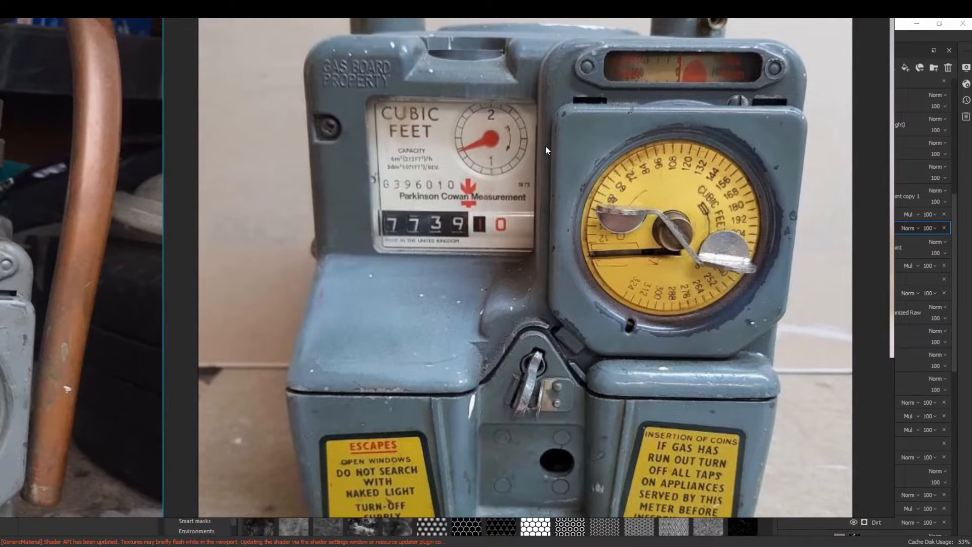
pyautogui.scroll(-1, 545, 147)
pyautogui.moveTo(498, 494); pyautogui.dragTo(488, 339, button='middle')
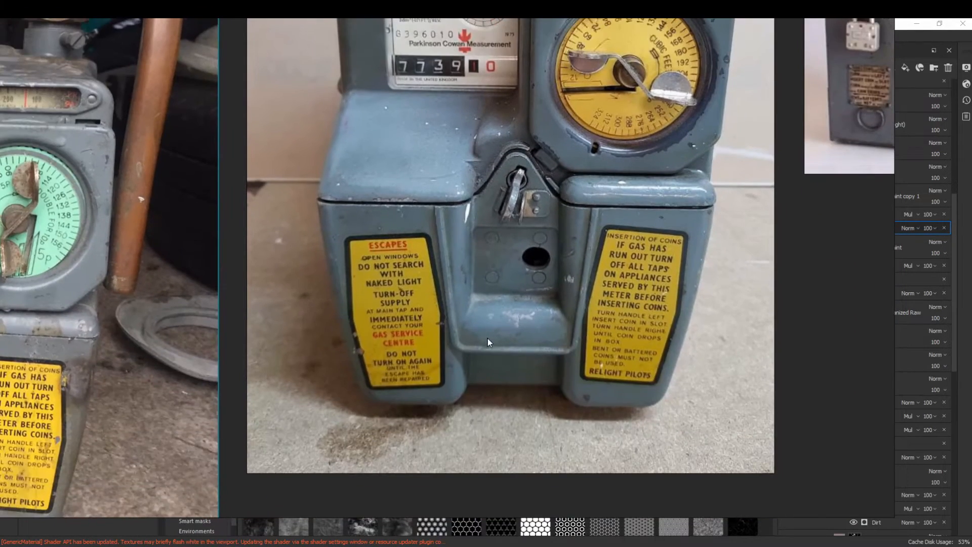
pyautogui.scroll(2, 487, 338)
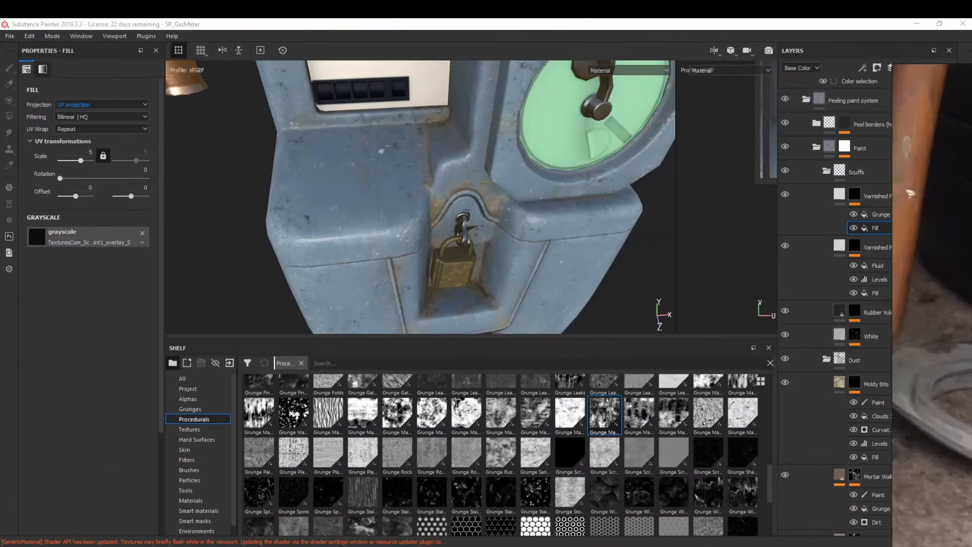
pyautogui.scroll(-3, 482, 180)
pyautogui.keyDown('alt'); pyautogui.moveTo(482, 180); pyautogui.dragTo(504, 250); pyautogui.keyUp('alt')
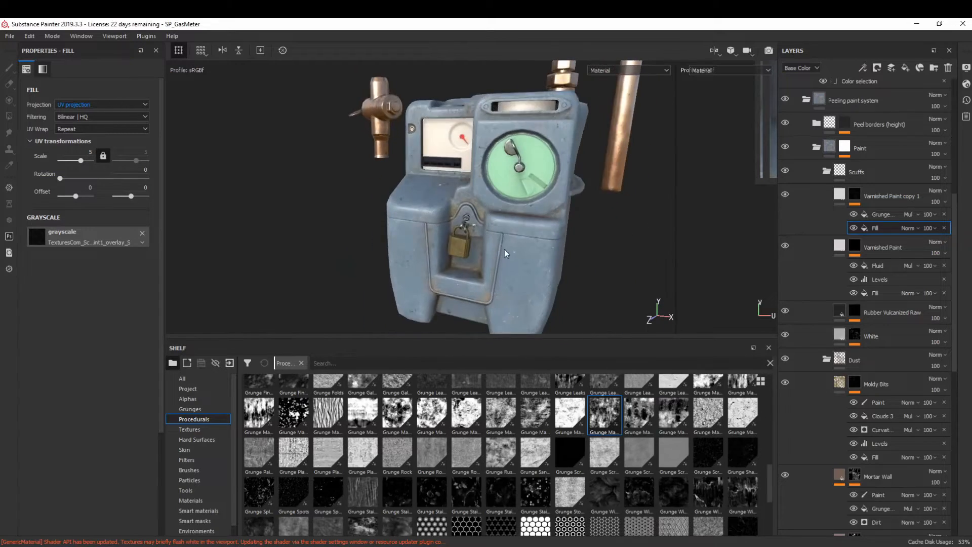
pyautogui.keyDown('alt'); pyautogui.moveTo(504, 250); pyautogui.dragTo(425, 274, button='middle'); pyautogui.keyUp('alt')
# - Collapse the Scuffs folder and select the paint mask effect in the mask stack of the Paint group's Base folder
pyautogui.click(848, 177)
pyautogui.click(827, 171)
pyautogui.click(827, 195)
pyautogui.click(826, 219)
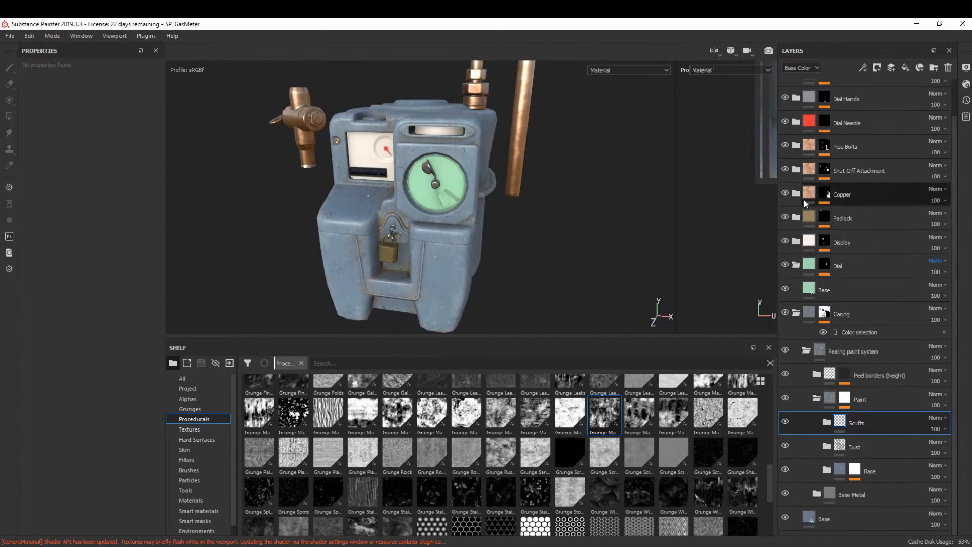
pyautogui.click(819, 351)
pyautogui.click(815, 397)
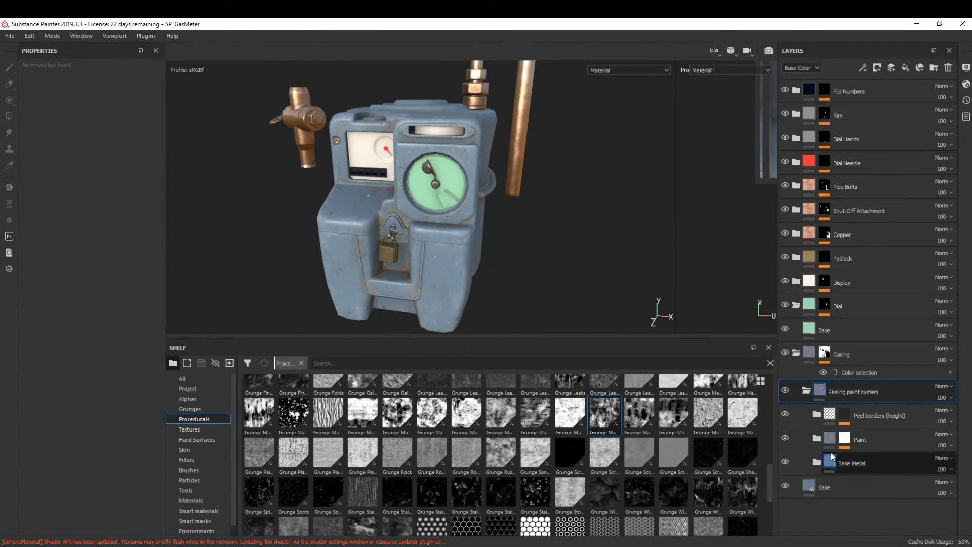
pyautogui.click(816, 437)
pyautogui.scroll(-1, 844, 445)
pyautogui.click(857, 472)
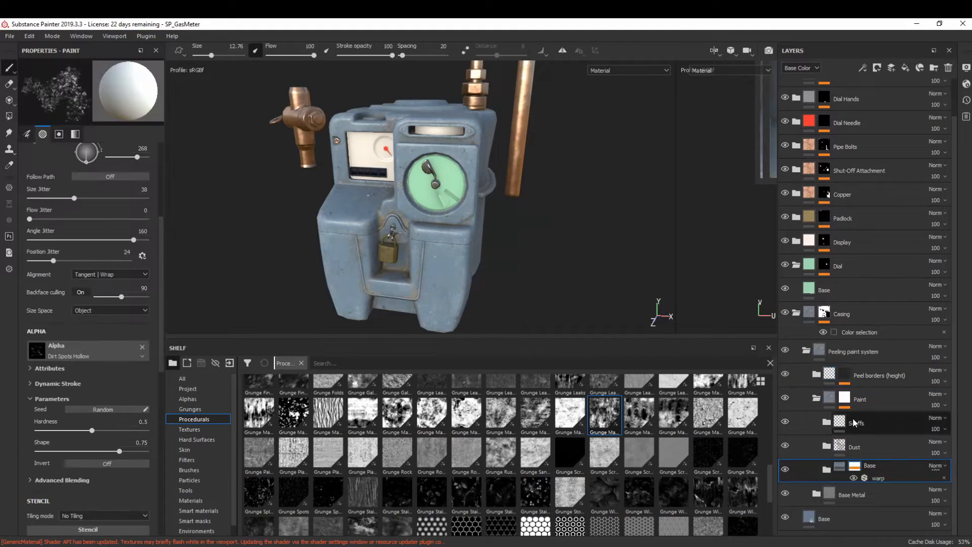
pyautogui.scroll(-4, 853, 418)
pyautogui.scroll(6, 406, 229)
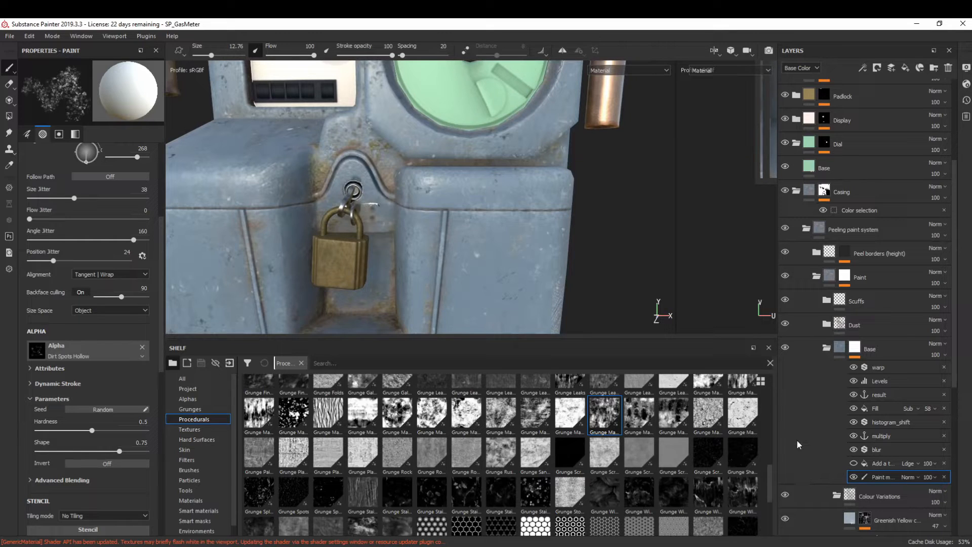
# - Try erasing paint patches on the dial panel's corner and the casing's side with the Brush Pastel eraser
pyautogui.keyDown('alt'); pyautogui.moveTo(515, 243); pyautogui.dragTo(552, 148, button='right'); pyautogui.keyUp('alt')
pyautogui.keyDown('alt'); pyautogui.moveTo(552, 148); pyautogui.dragTo(253, 141); pyautogui.keyUp('alt')
pyautogui.click(8, 84)
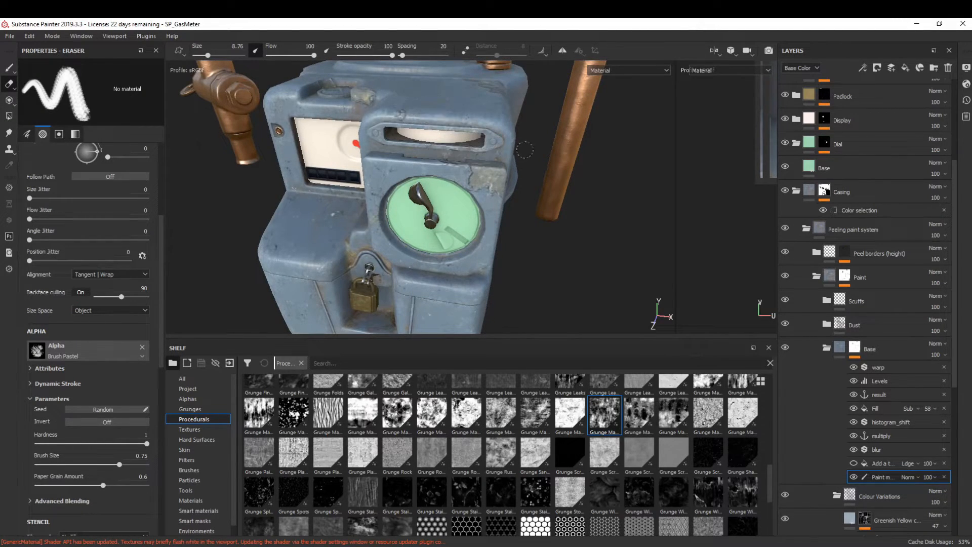
pyautogui.moveTo(492, 86)
pyautogui.keyDown('alt'); pyautogui.mouseDown()
pyautogui.moveTo(458, 236)
pyautogui.moveTo(509, 263)
pyautogui.mouseUp(); pyautogui.keyUp('alt')
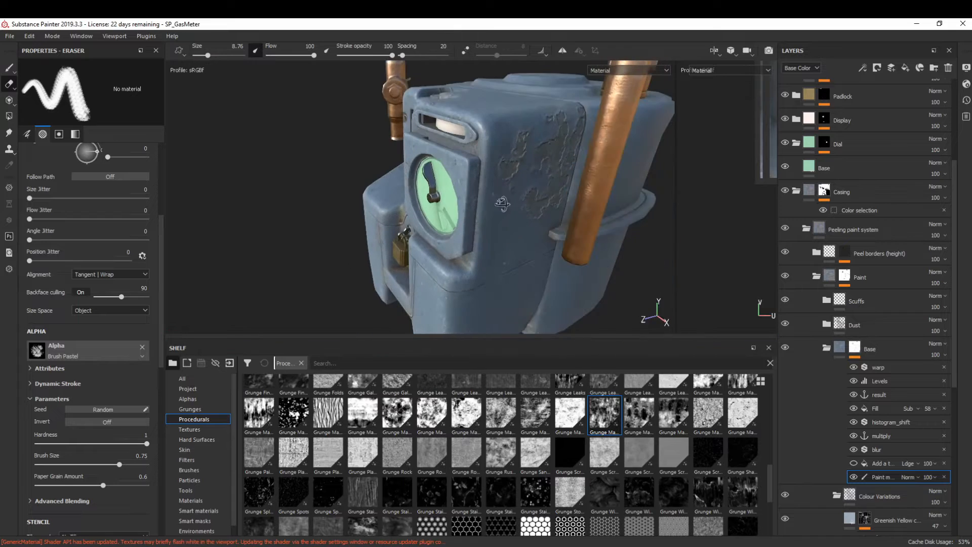
pyautogui.keyDown('ctrl'); pyautogui.moveTo(539, 101); pyautogui.dragTo(554, 116, button='right'); pyautogui.keyUp('ctrl')
pyautogui.keyDown('alt'); pyautogui.moveTo(526, 142); pyautogui.dragTo(556, 220); pyautogui.keyUp('alt')
pyautogui.keyDown('alt'); pyautogui.moveTo(555, 219); pyautogui.dragTo(609, 244, button='right'); pyautogui.keyUp('alt')
# - Chip the paint along the left ledge's front seam using the Kyle Brush Presets alpha 78 at size 2.46 and angle 8
pyautogui.moveTo(971, 298)
pyautogui.mouseDown(button='right')
pyautogui.moveTo(774, 292)
pyautogui.moveTo(326, 187)
pyautogui.mouseUp(button='right')
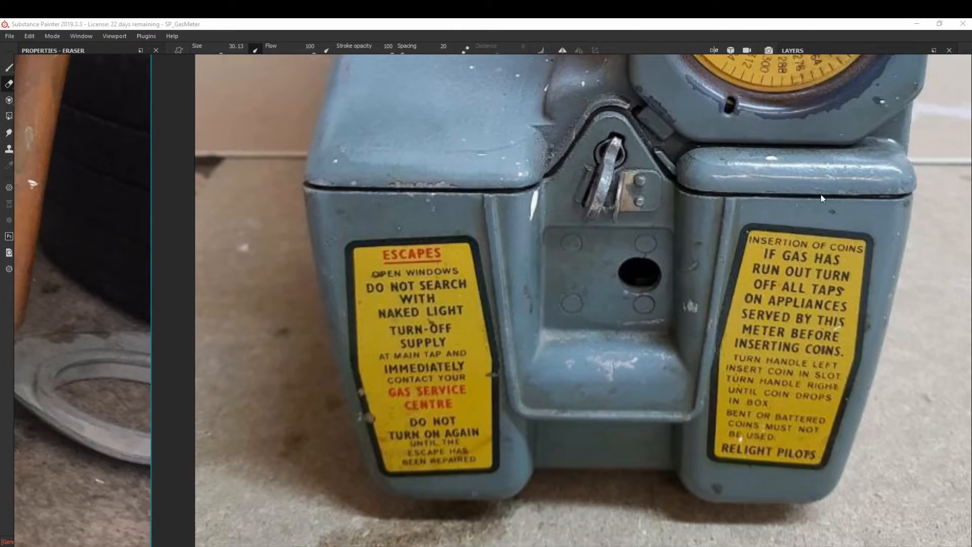
pyautogui.scroll(-2, 300, 265)
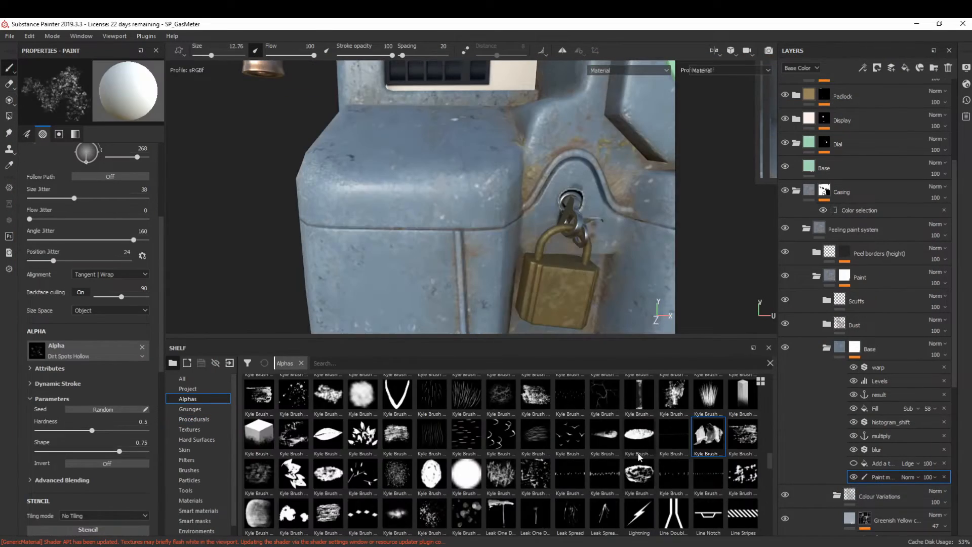
pyautogui.press('[')
pyautogui.press('[')
pyautogui.press('[')
pyautogui.press('[')
pyautogui.press('[')
pyautogui.press('[')
pyautogui.press('[')
pyautogui.press('[')
pyautogui.moveTo(98, 158); pyautogui.dragTo(98, 151)
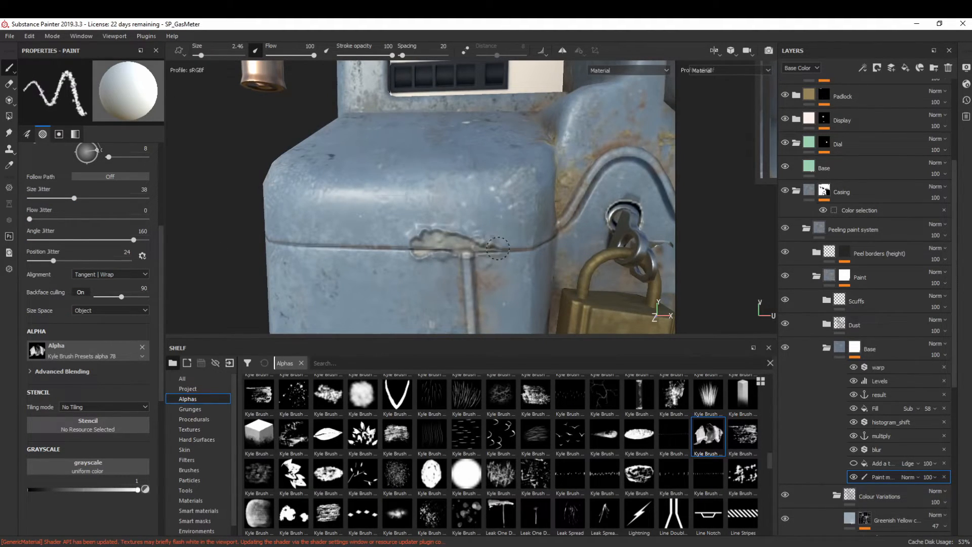
pyautogui.press('x')
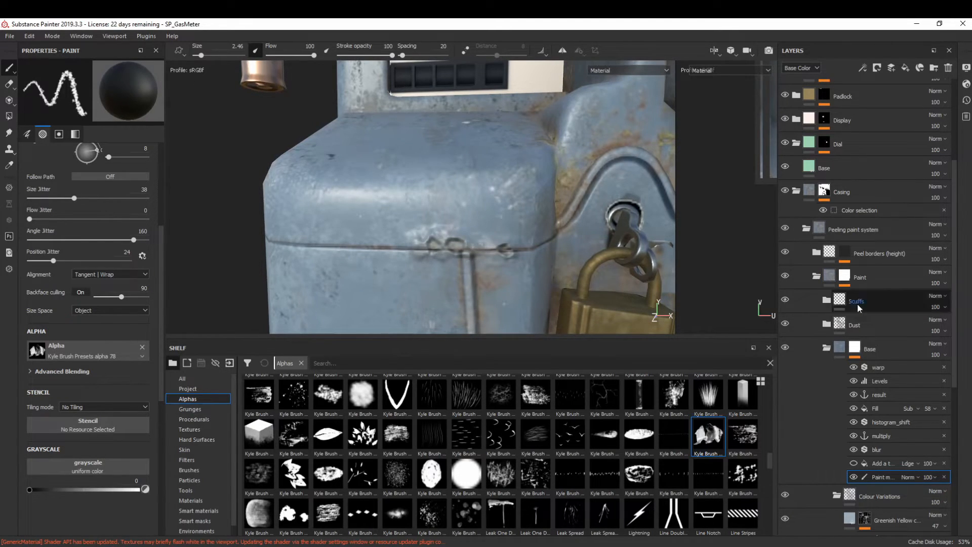
# - Lower the height value of the Height fill inside the Peel borders (height) folder to soften the chip edges
pyautogui.doubleClick(868, 349)
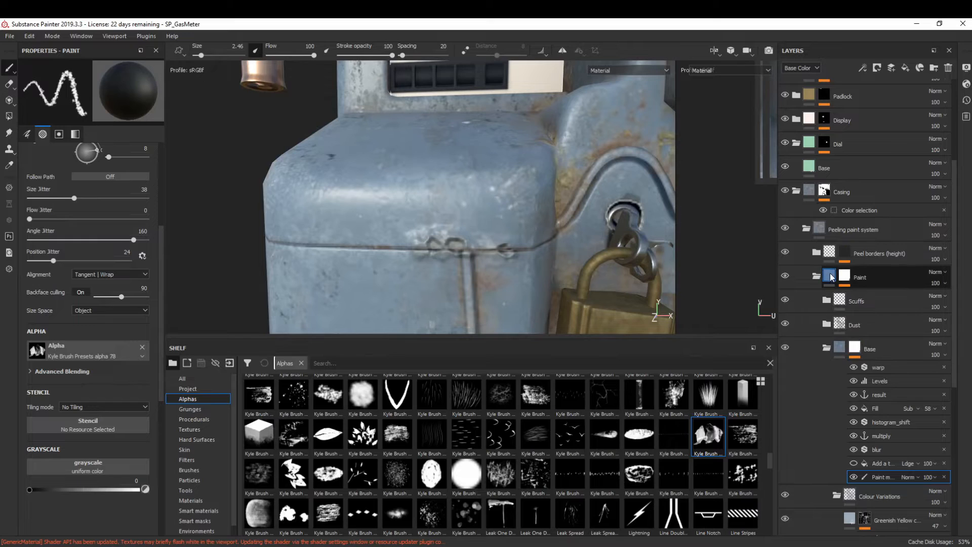
pyautogui.click(815, 253)
pyautogui.click(846, 280)
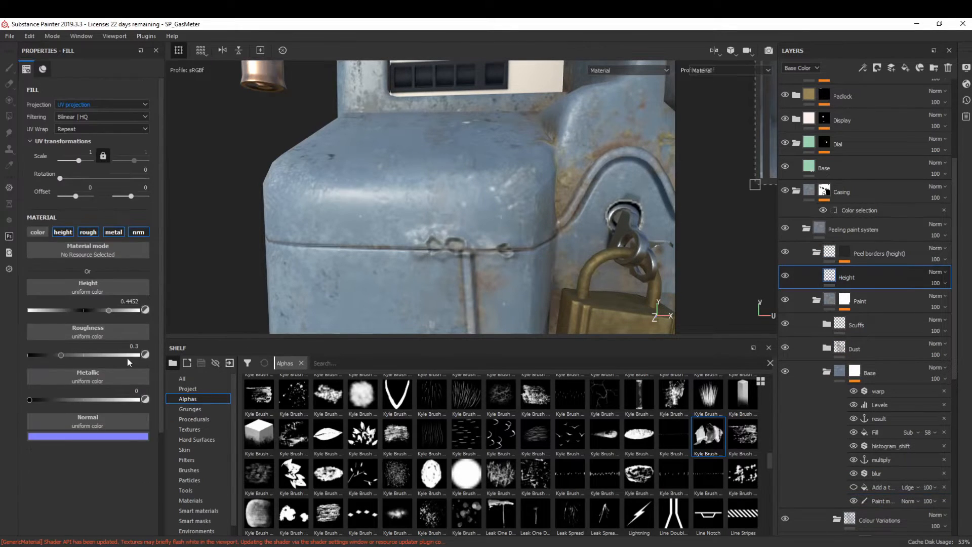
pyautogui.moveTo(89, 311); pyautogui.dragTo(92, 310)
pyautogui.moveTo(484, 248)
pyautogui.keyDown('alt'); pyautogui.mouseDown()
pyautogui.moveTo(440, 221)
pyautogui.moveTo(475, 241)
pyautogui.mouseUp(); pyautogui.keyUp('alt')
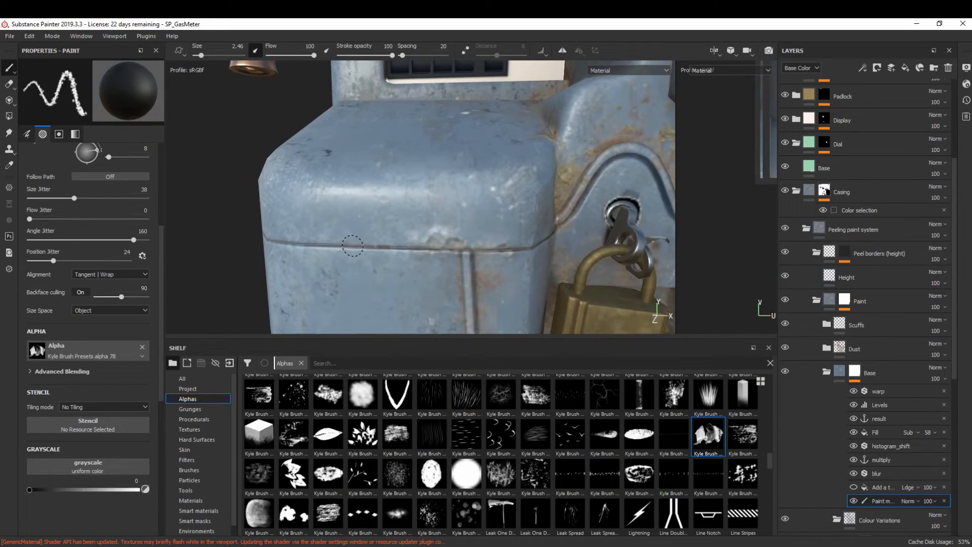
# - Paint small chips along the left ledge's seam up to its inner corner by the padlock, alternating between removing and restoring paint
pyautogui.press('x')
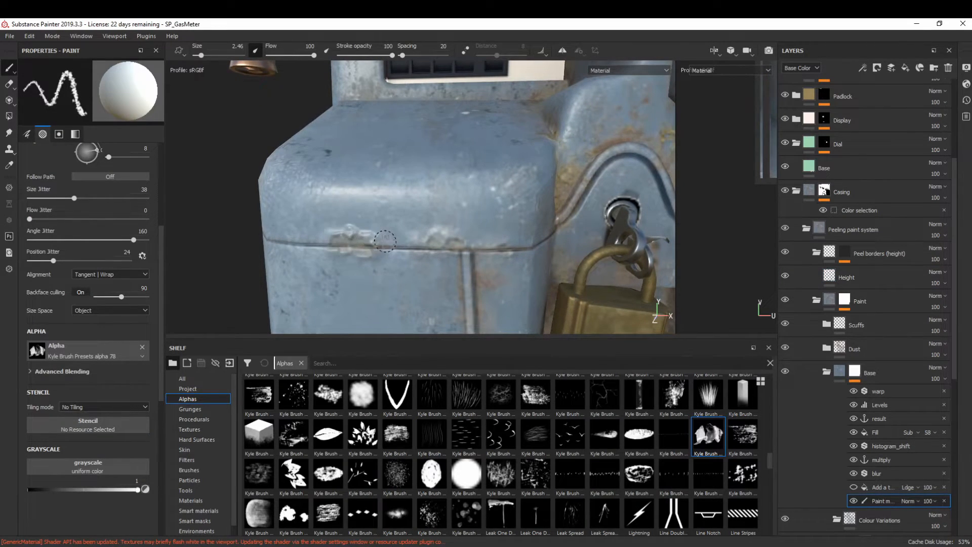
pyautogui.press('x')
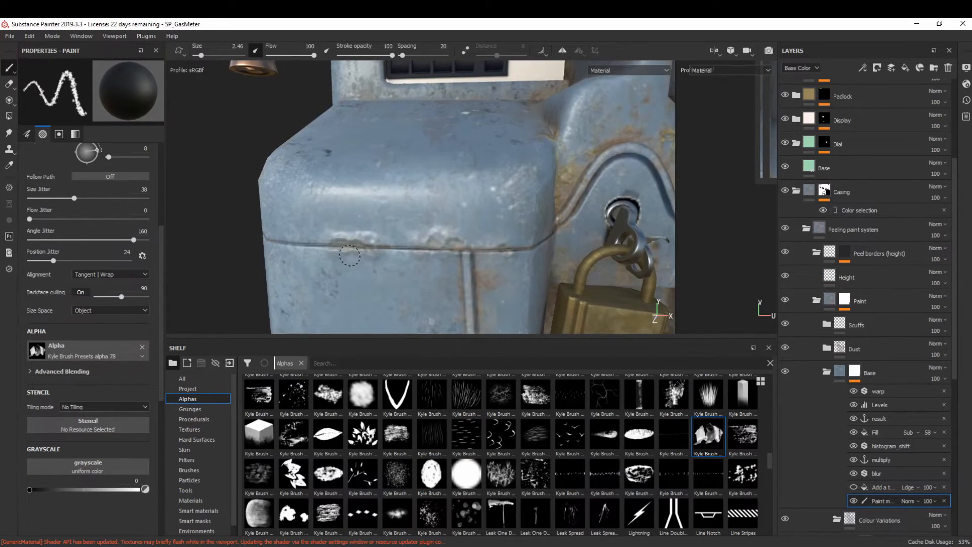
pyautogui.keyDown('alt'); pyautogui.moveTo(372, 258); pyautogui.dragTo(415, 197); pyautogui.keyUp('alt')
pyautogui.press('x')
pyautogui.press('x')
pyautogui.press('x')
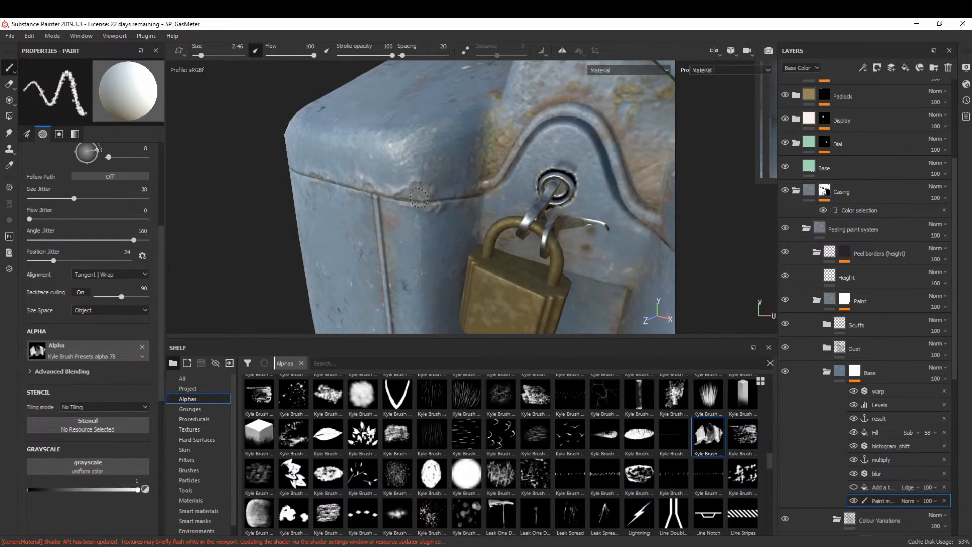
pyautogui.press('x')
pyautogui.keyDown('alt'); pyautogui.moveTo(439, 205); pyautogui.dragTo(415, 212); pyautogui.keyUp('alt')
pyautogui.press('x')
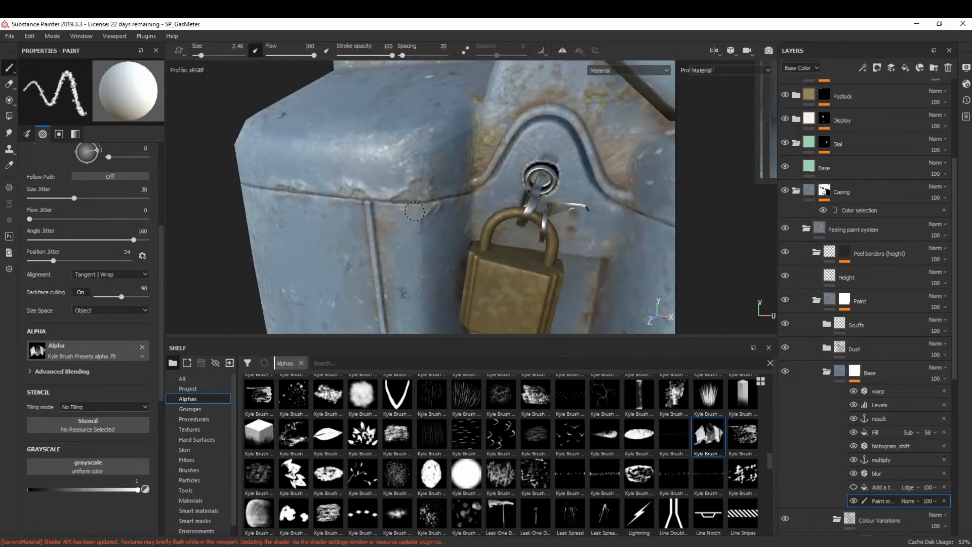
pyautogui.press('x')
# - Compare the chips with the reference photos and chip the inner end of the right ledge with brush size 3.88
pyautogui.scroll(-3, 386, 223)
pyautogui.moveTo(970, 243); pyautogui.dragTo(309, 213, button='right')
pyautogui.scroll(-4, 355, 203)
pyautogui.moveTo(223, 175); pyautogui.dragTo(558, 481, button='middle')
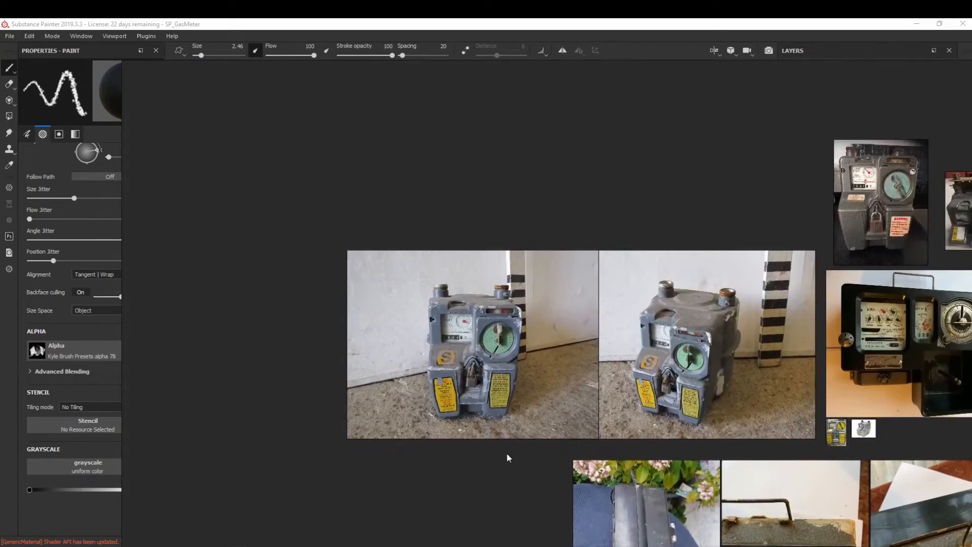
pyautogui.scroll(8, 431, 360)
pyautogui.moveTo(615, 275); pyautogui.dragTo(971, 256, button='right')
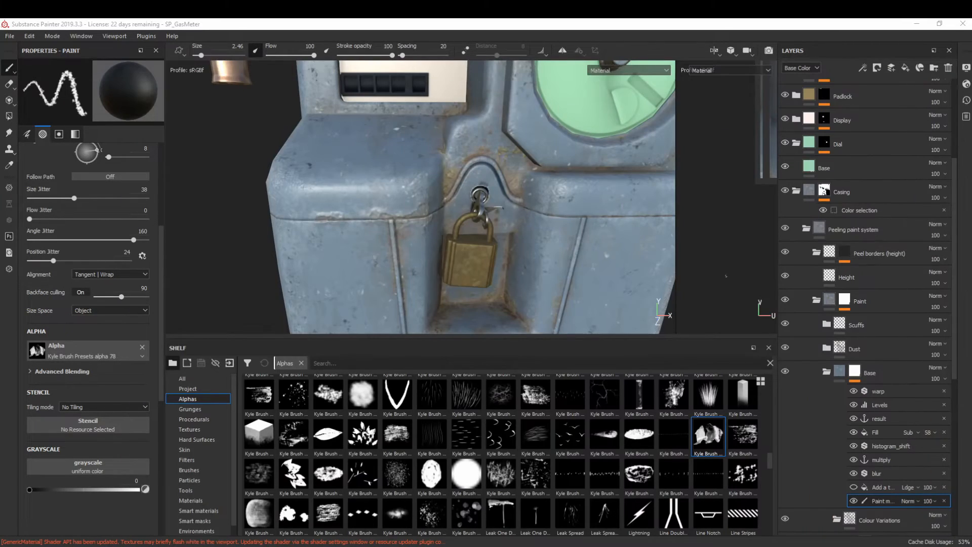
pyautogui.keyDown('alt'); pyautogui.moveTo(387, 210); pyautogui.dragTo(379, 212); pyautogui.keyUp('alt')
pyautogui.keyDown('alt'); pyautogui.moveTo(379, 212); pyautogui.dragTo(257, 245, button='middle'); pyautogui.keyUp('alt')
pyautogui.keyDown('ctrl'); pyautogui.moveTo(403, 234); pyautogui.dragTo(412, 234, button='right'); pyautogui.keyUp('ctrl')
pyautogui.press('x')
pyautogui.moveTo(420, 233); pyautogui.dragTo(437, 243)
# - Chip the paint along the right ledge's seam to its outer corner, restoring paint where the chips are too large
pyautogui.keyDown('alt'); pyautogui.moveTo(384, 236); pyautogui.dragTo(468, 240); pyautogui.keyUp('alt')
pyautogui.press('x')
pyautogui.press('x')
pyautogui.press('x')
pyautogui.keyDown('alt'); pyautogui.moveTo(458, 243); pyautogui.dragTo(465, 180, button='middle'); pyautogui.keyUp('alt')
pyautogui.press('x')
pyautogui.moveTo(421, 228)
pyautogui.mouseDown()
pyautogui.moveTo(424, 207)
pyautogui.moveTo(416, 222)
pyautogui.moveTo(388, 219)
pyautogui.mouseUp()
pyautogui.press('x')
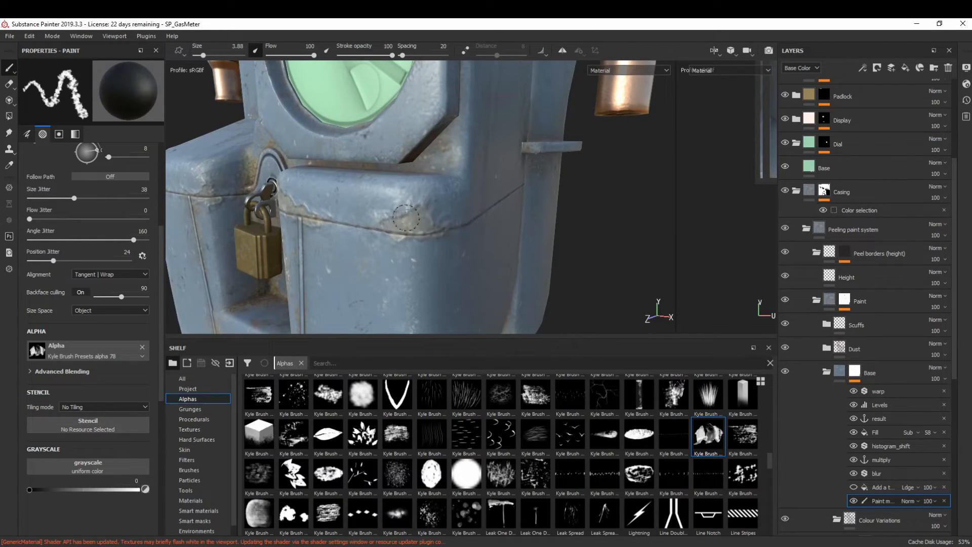
# - Chip the paint down the outer vertical edge of the right front panel below the ledge
pyautogui.keyDown('alt'); pyautogui.moveTo(403, 241); pyautogui.dragTo(467, 171, button='middle'); pyautogui.keyUp('alt')
pyautogui.keyDown('alt'); pyautogui.moveTo(467, 171); pyautogui.dragTo(462, 199); pyautogui.keyUp('alt')
pyautogui.press('x')
pyautogui.press('x')
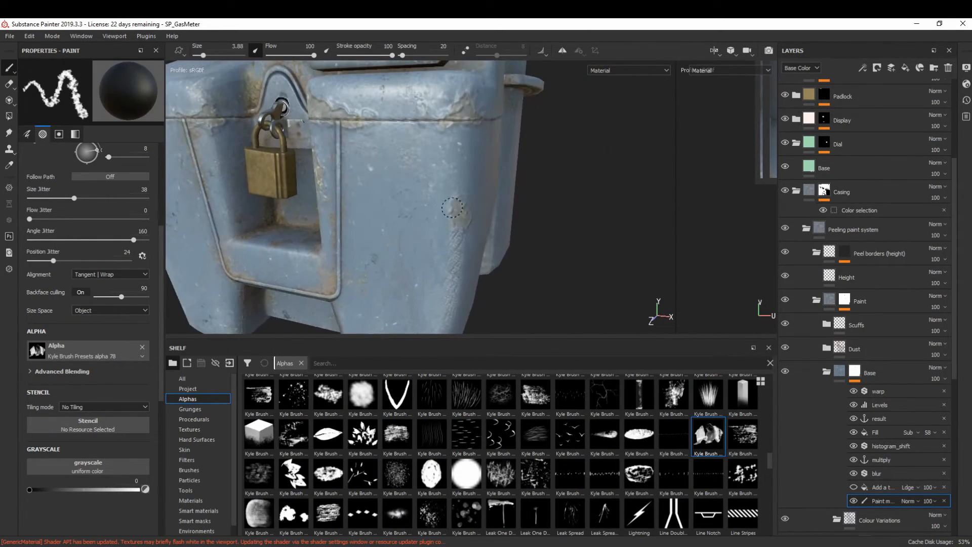
pyautogui.press('x')
# - Chip the paint beside the dial on the dial panel's lower left area, restoring parts of the chip edges
pyautogui.scroll(-3, 461, 252)
pyautogui.keyDown('alt'); pyautogui.moveTo(461, 252); pyautogui.dragTo(450, 273); pyautogui.keyUp('alt')
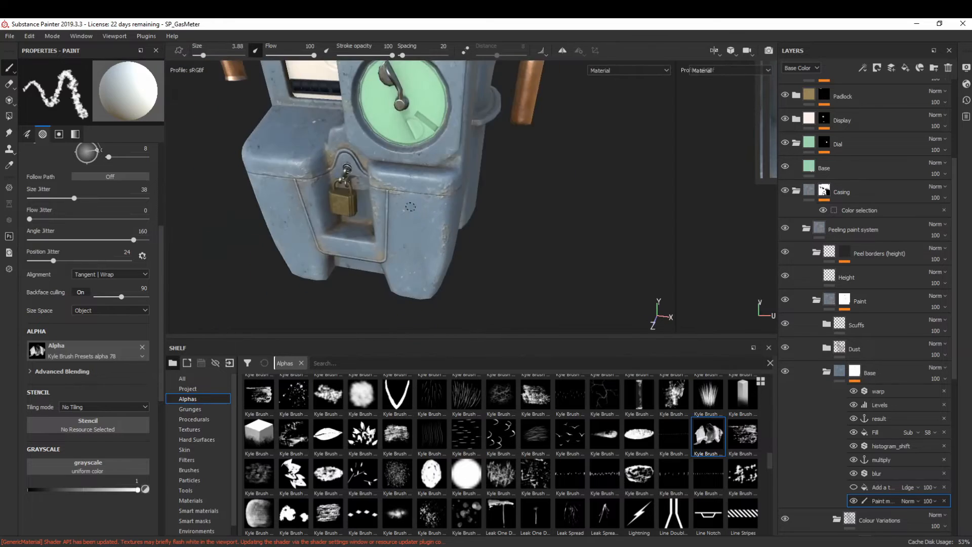
pyautogui.keyDown('alt'); pyautogui.moveTo(329, 141); pyautogui.dragTo(442, 235, button='middle'); pyautogui.keyUp('alt')
pyautogui.scroll(4, 443, 235)
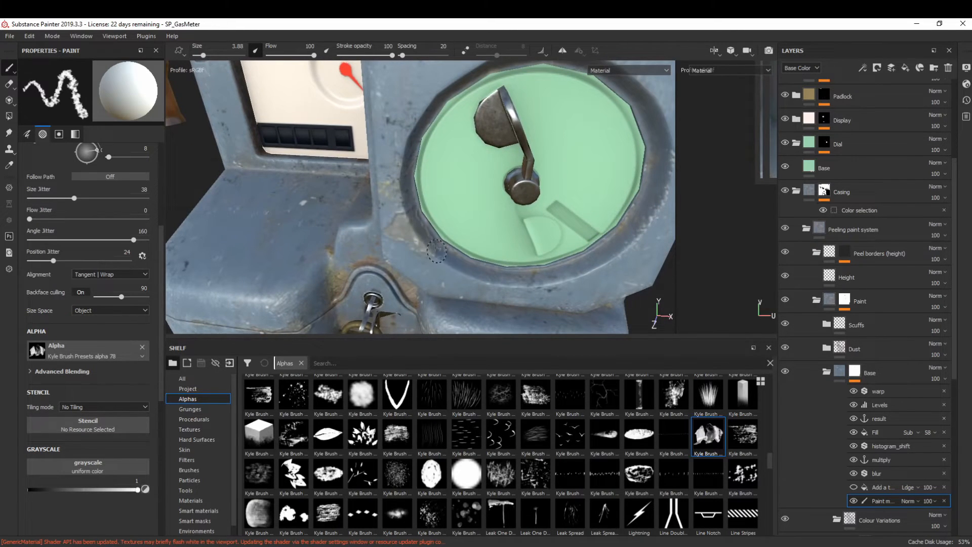
pyautogui.keyDown('alt'); pyautogui.moveTo(456, 269); pyautogui.dragTo(435, 160); pyautogui.keyUp('alt')
pyautogui.press('x')
pyautogui.scroll(-3, 435, 160)
pyautogui.press('x')
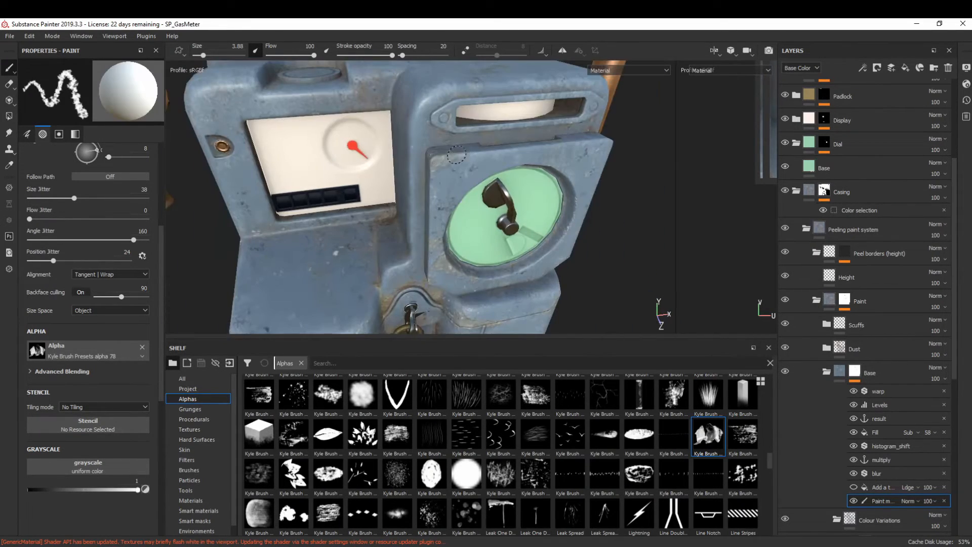
# - Add paint chips at the dial panel's upper corner and trim them back by restoring paint
pyautogui.keyDown('alt'); pyautogui.moveTo(483, 184); pyautogui.dragTo(447, 176); pyautogui.keyUp('alt')
pyautogui.press('x')
pyautogui.press('x')
pyautogui.moveTo(551, 281)
pyautogui.keyDown('alt'); pyautogui.mouseDown()
pyautogui.moveTo(526, 177)
pyautogui.moveTo(545, 184)
pyautogui.moveTo(486, 217)
pyautogui.mouseUp(); pyautogui.keyUp('alt')
pyautogui.press('x')
pyautogui.press('x')
pyautogui.press('x')
# - Chip and refine the paint on the display housing's upper corner beside the shut-off valve, varying the brush size
pyautogui.scroll(-3, 486, 217)
pyautogui.press('x')
pyautogui.scroll(4, 420, 223)
pyautogui.press(']')
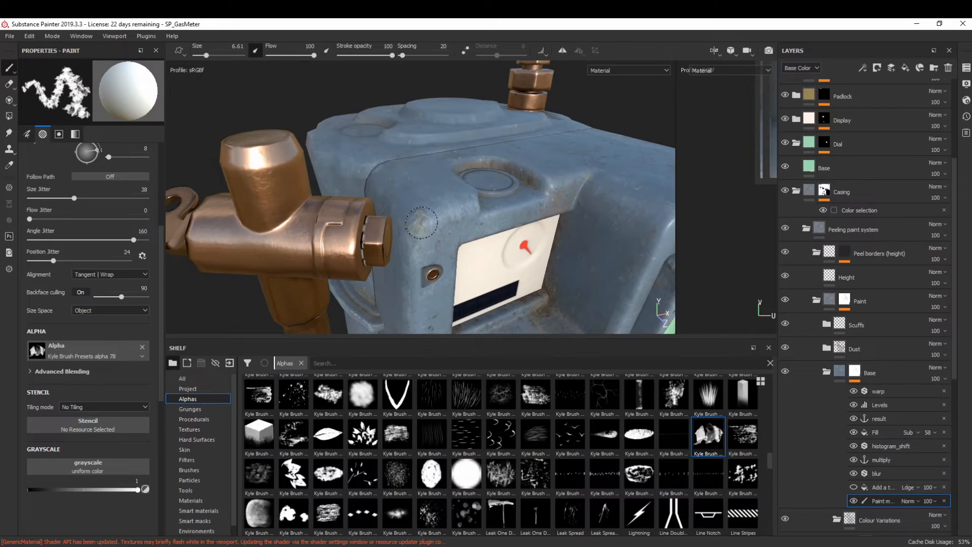
pyautogui.scroll(3, 409, 213)
pyautogui.press('[')
pyautogui.press('x')
pyautogui.press('x')
pyautogui.press('x')
pyautogui.keyDown('alt'); pyautogui.moveTo(421, 244); pyautogui.dragTo(436, 235); pyautogui.keyUp('alt')
pyautogui.press('x')
pyautogui.press('x')
pyautogui.moveTo(451, 203)
pyautogui.mouseDown()
pyautogui.moveTo(475, 218)
pyautogui.moveTo(529, 78)
pyautogui.mouseUp()
pyautogui.press('x')
pyautogui.scroll(-3, 530, 78)
pyautogui.scroll(4, 506, 182)
# - Switch the brush alpha to Kyle Brush Presets alpha 84 and refine the casing's paint chips by alternately removing and restoring paint
pyautogui.click(431, 473)
pyautogui.press('[')
pyautogui.press('[')
pyautogui.press(']')
pyautogui.press(']')
pyautogui.press('x')
pyautogui.moveTo(353, 213)
pyautogui.keyDown('alt'); pyautogui.mouseDown()
pyautogui.moveTo(344, 209)
pyautogui.moveTo(350, 281)
pyautogui.moveTo(469, 226)
pyautogui.moveTo(341, 162)
pyautogui.moveTo(284, 196)
pyautogui.moveTo(344, 213)
pyautogui.moveTo(362, 243)
pyautogui.mouseUp(); pyautogui.keyUp('alt')
pyautogui.press('x')
pyautogui.press('x')
pyautogui.press('x')
pyautogui.press('x')
pyautogui.press('x')
pyautogui.press('x')
pyautogui.moveTo(357, 139)
pyautogui.mouseDown()
pyautogui.moveTo(368, 145)
pyautogui.moveTo(374, 93)
pyautogui.moveTo(304, 147)
pyautogui.mouseUp()
# - Chip the paint at the left ledge's outer corner and along its seam with brush size 3.13, restoring parts of the edges
pyautogui.keyDown('ctrl'); pyautogui.moveTo(414, 195); pyautogui.dragTo(435, 195, button='right'); pyautogui.keyUp('ctrl')
pyautogui.press('x')
pyautogui.moveTo(494, 200)
pyautogui.mouseDown()
pyautogui.moveTo(483, 193)
pyautogui.moveTo(500, 196)
pyautogui.moveTo(476, 203)
pyautogui.moveTo(551, 213)
pyautogui.moveTo(450, 215)
pyautogui.moveTo(451, 206)
pyautogui.mouseUp()
pyautogui.press('x')
pyautogui.press('x')
pyautogui.press('x')
pyautogui.press('x')
pyautogui.press('x')
pyautogui.press('x')
pyautogui.press('x')
pyautogui.keyDown('alt'); pyautogui.moveTo(512, 204); pyautogui.dragTo(431, 226); pyautogui.keyUp('alt')
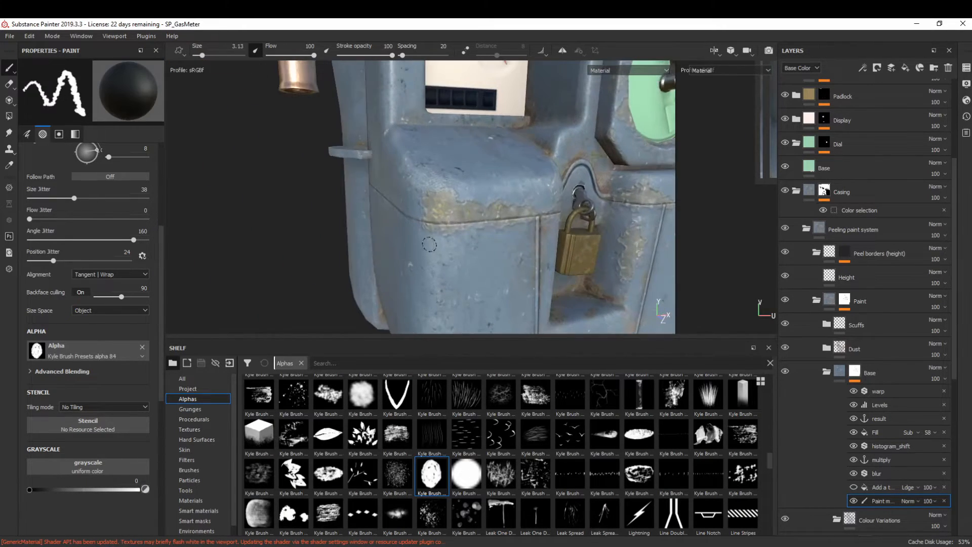
# - Refine the paint chips on the left ledge's front edge and seam by restoring paint at brush size 3.13
pyautogui.keyDown('alt'); pyautogui.moveTo(517, 224); pyautogui.dragTo(495, 228); pyautogui.keyUp('alt')
pyautogui.keyDown('alt'); pyautogui.moveTo(495, 228); pyautogui.dragTo(426, 157, button='right'); pyautogui.keyUp('alt')
pyautogui.press('x')
pyautogui.moveTo(427, 157)
pyautogui.mouseDown()
pyautogui.moveTo(405, 155)
pyautogui.moveTo(530, 197)
pyautogui.moveTo(502, 200)
pyautogui.mouseUp()
pyautogui.press('x')
pyautogui.press('x')
pyautogui.moveTo(430, 203)
pyautogui.mouseDown()
pyautogui.moveTo(400, 195)
pyautogui.moveTo(405, 201)
pyautogui.mouseUp()
pyautogui.press('x')
pyautogui.keyDown('alt'); pyautogui.moveTo(598, 227); pyautogui.dragTo(537, 253); pyautogui.keyUp('alt')
pyautogui.moveTo(538, 253)
pyautogui.keyDown('alt'); pyautogui.mouseDown(button='right')
pyautogui.moveTo(538, 302)
pyautogui.moveTo(499, 274)
pyautogui.mouseUp(button='right'); pyautogui.keyUp('alt')
pyautogui.press('x')
pyautogui.keyDown('alt'); pyautogui.moveTo(415, 238); pyautogui.dragTo(459, 244); pyautogui.keyUp('alt')
pyautogui.keyDown('alt'); pyautogui.moveTo(458, 244); pyautogui.dragTo(357, 141, button='right'); pyautogui.keyUp('alt')
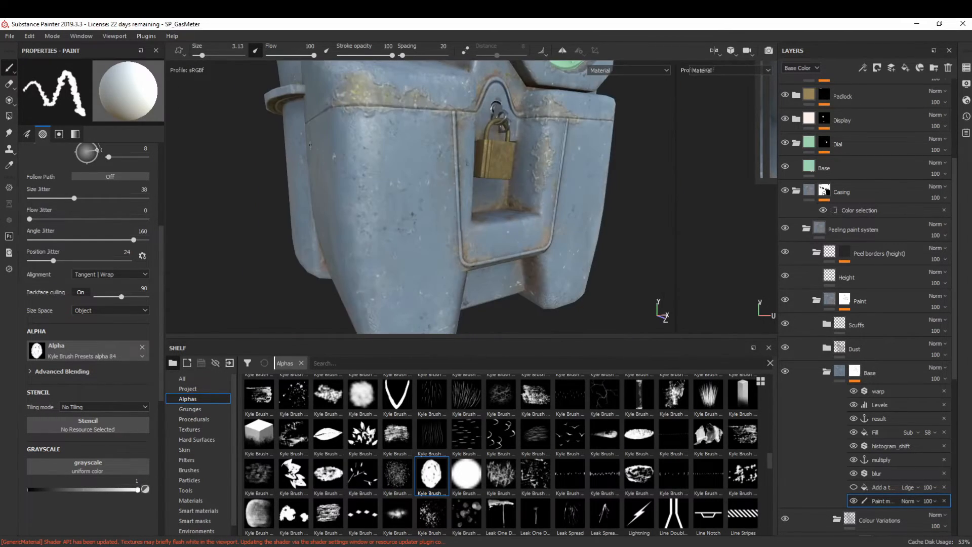
pyautogui.press('x')
pyautogui.keyDown('alt'); pyautogui.moveTo(357, 147); pyautogui.dragTo(299, 149); pyautogui.keyUp('alt')
pyautogui.scroll(-3, 910, 391)
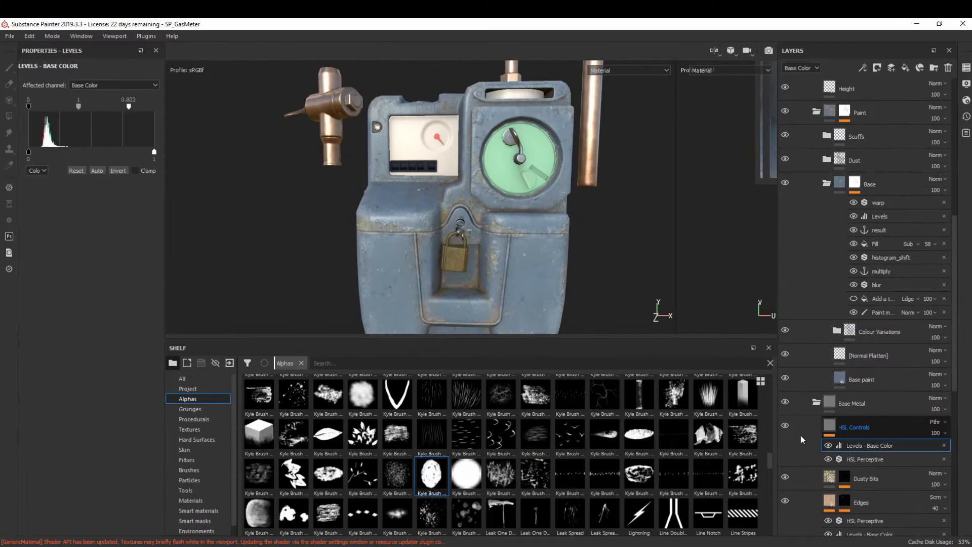
# - Lower the white input point of the Levels - Base Color effect on the Base Metal folder's HSL Controls layer
pyautogui.click(785, 425)
pyautogui.click(785, 426)
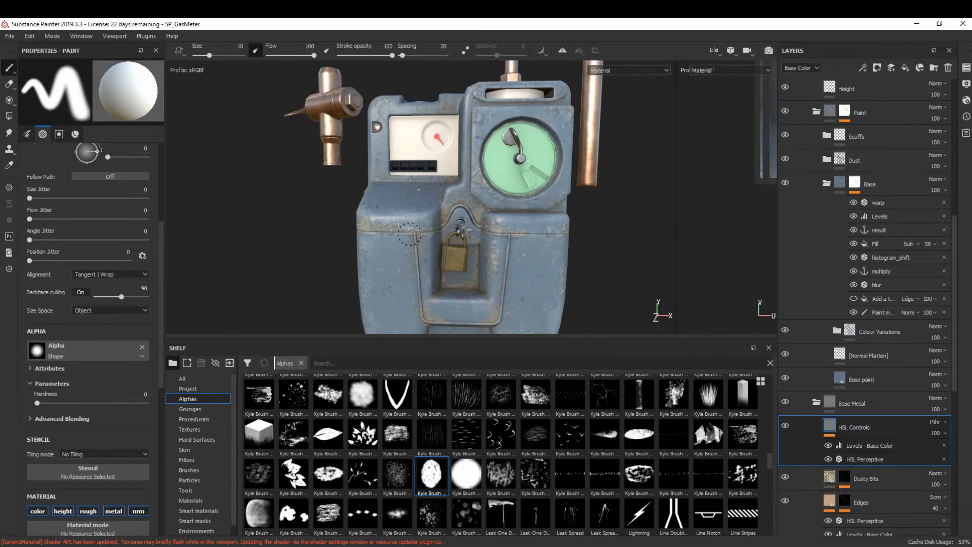
pyautogui.keyDown('alt'); pyautogui.moveTo(430, 213); pyautogui.dragTo(458, 215); pyautogui.keyUp('alt')
pyautogui.keyDown('alt'); pyautogui.moveTo(458, 215); pyautogui.dragTo(498, 215, button='right'); pyautogui.keyUp('alt')
pyautogui.click(865, 459)
pyautogui.click(869, 445)
pyautogui.moveTo(127, 107)
pyautogui.mouseDown()
pyautogui.moveTo(86, 108)
pyautogui.moveTo(95, 108)
pyautogui.mouseUp()
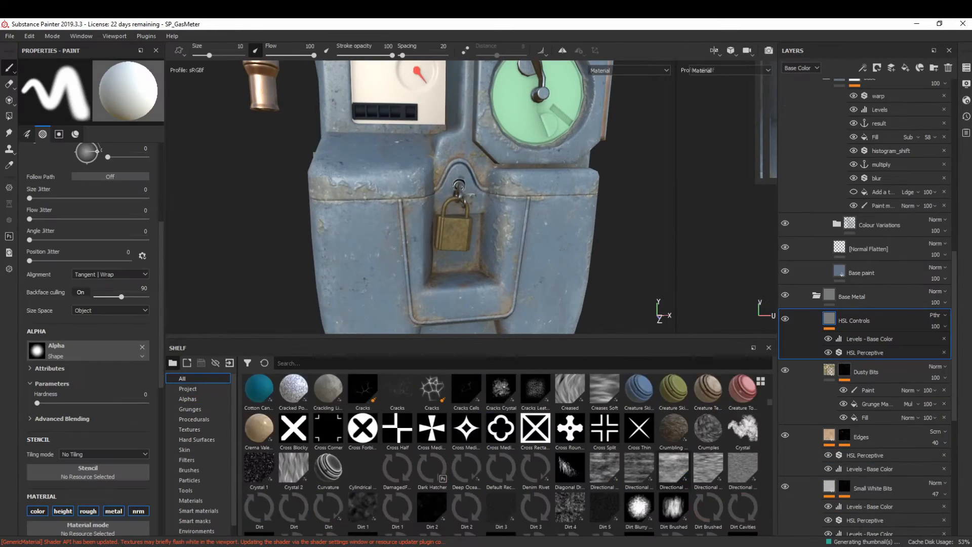
# - Add the Matte Paint material as a layer above HSL Controls in the Base Metal folder
pyautogui.moveTo(971, 335); pyautogui.dragTo(346, 427, button='right')
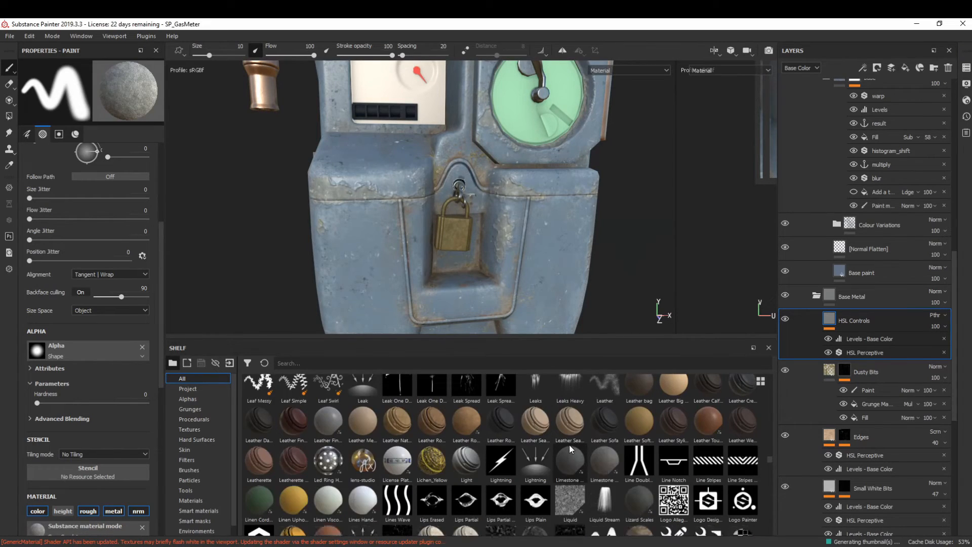
pyautogui.scroll(-3, 569, 444)
pyautogui.moveTo(405, 496); pyautogui.dragTo(885, 309)
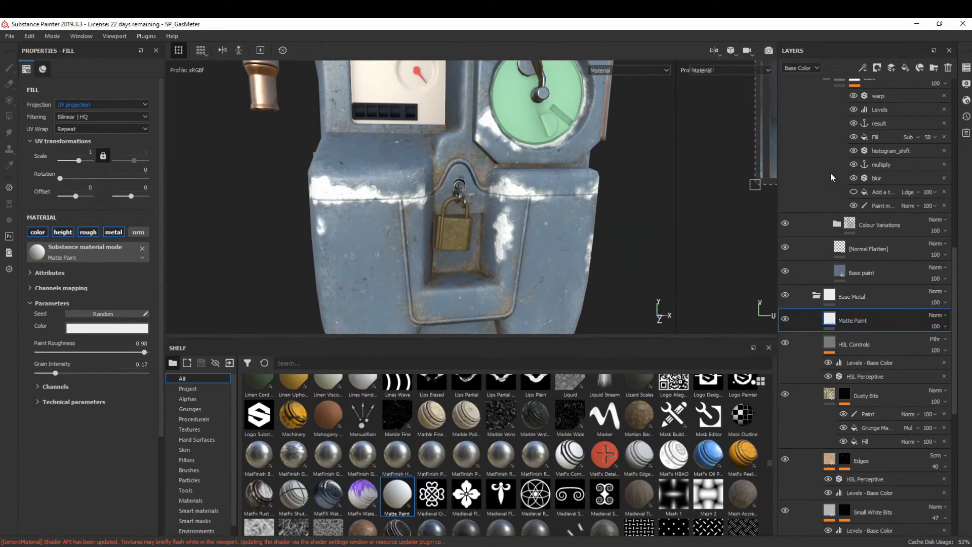
# - Mask the Matte Paint layer with a fill using the TexturesCom dust overlay texture, tri-planar projection and scale 3
pyautogui.click(878, 69)
pyautogui.click(894, 91)
pyautogui.click(864, 68)
pyautogui.click(892, 106)
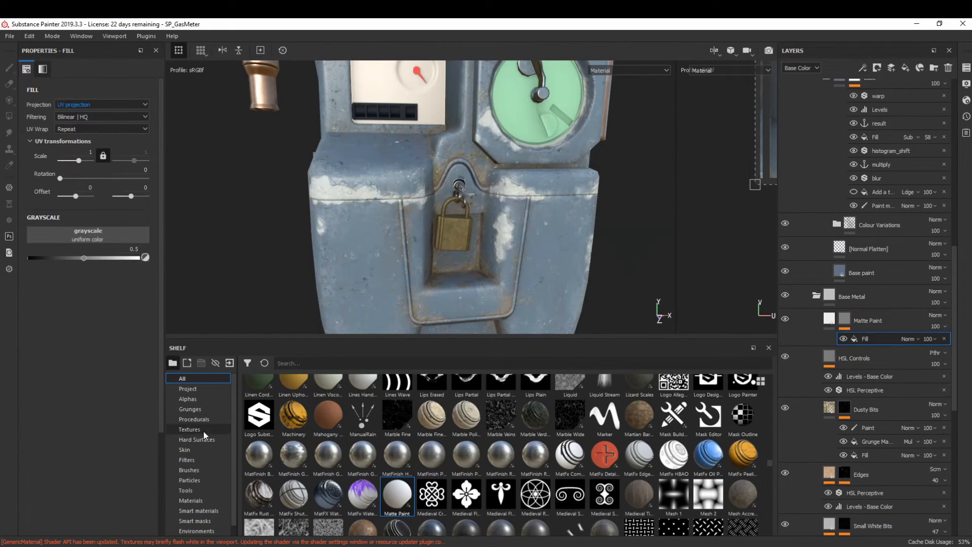
pyautogui.click(204, 431)
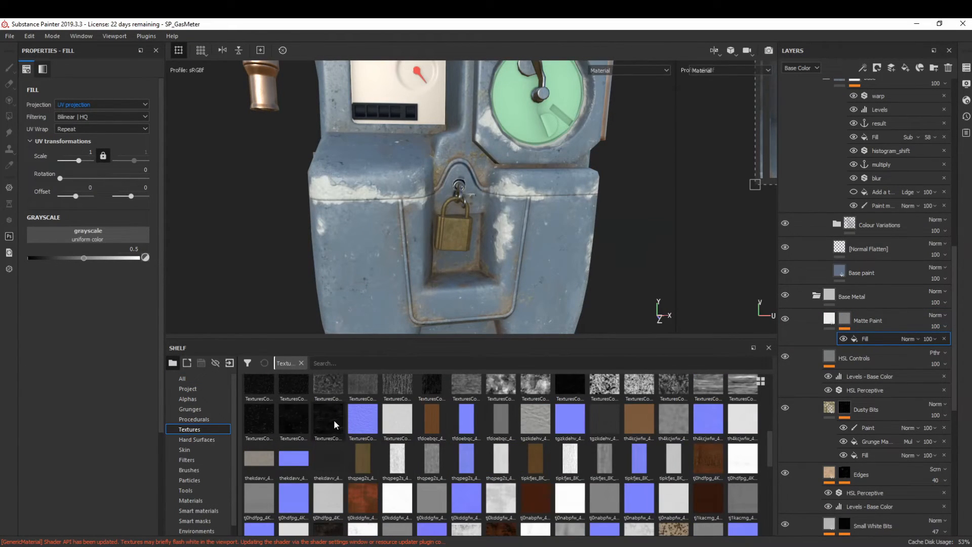
pyautogui.moveTo(333, 419)
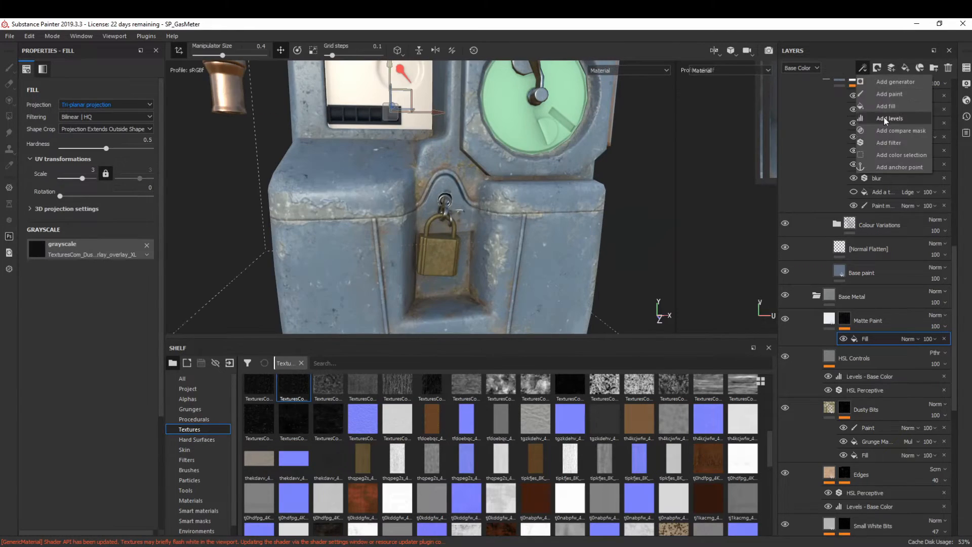
# - Add a second mask fill in linear dodge mode using the TexturesCom_Cru...0.5_1K_metallic texture, tri-planar projection and scale 2
pyautogui.click(892, 106)
pyautogui.click(908, 339)
pyautogui.click(931, 128)
pyautogui.scroll(3, 360, 461)
pyautogui.moveTo(708, 420); pyautogui.dragTo(103, 233)
pyautogui.click(104, 105)
pyautogui.click(80, 117)
pyautogui.click(88, 169)
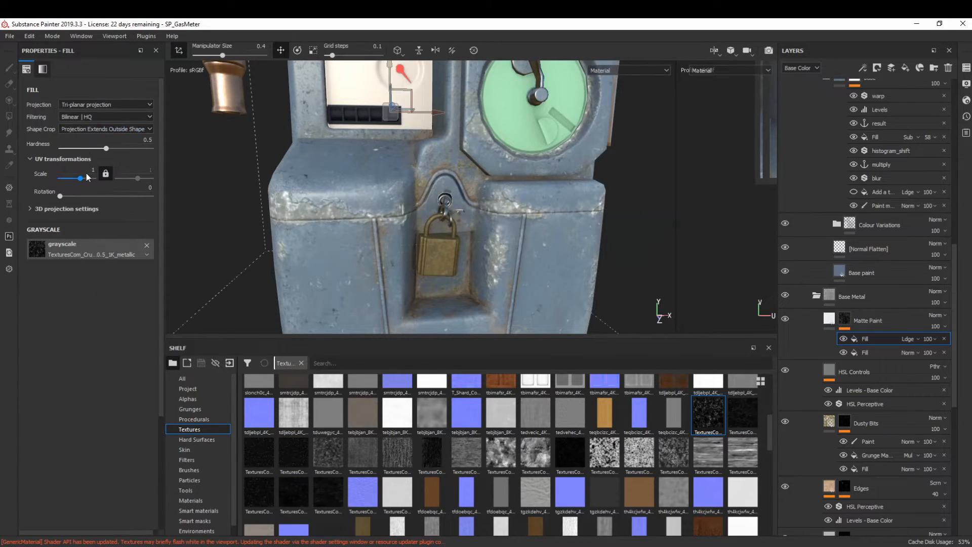
pyautogui.press('Return')
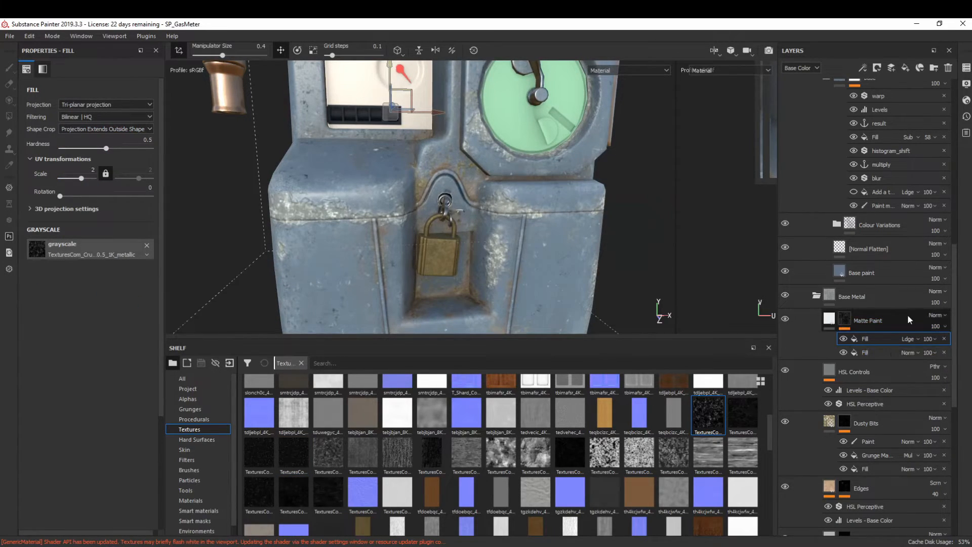
# - Reduce the Matte Paint layer's opacity to 63 and its linear dodge mask fill's opacity to 16
pyautogui.click(935, 326)
pyautogui.click(944, 345)
pyautogui.moveTo(944, 345); pyautogui.dragTo(950, 369)
pyautogui.click(929, 352)
pyautogui.click(927, 338)
pyautogui.click(933, 357)
pyautogui.click(928, 339)
pyautogui.click(935, 326)
pyautogui.click(929, 343)
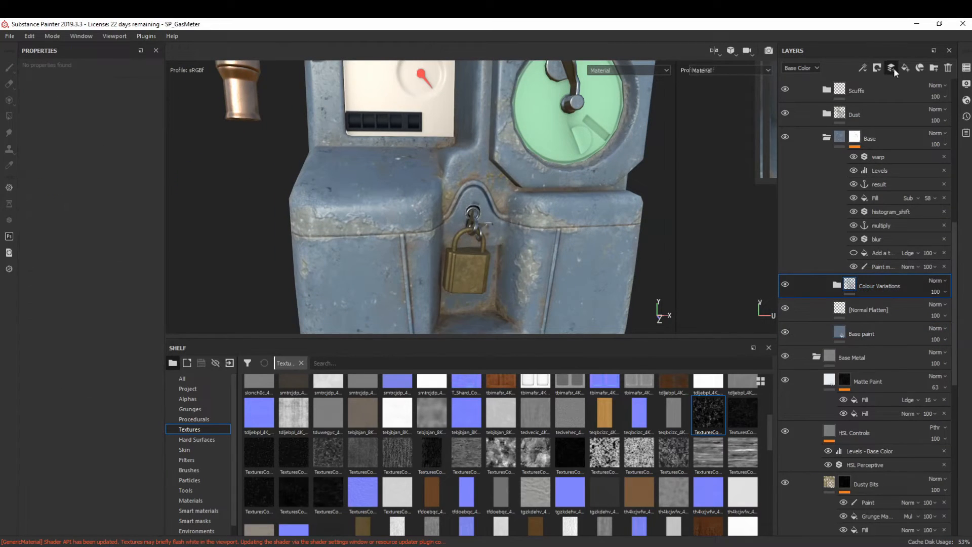
# - Add a passthrough layer above Colour Variations with a Levels effect and set its base colour black input point to 0.053
pyautogui.scroll(-1, 935, 281)
pyautogui.click(863, 67)
pyautogui.click(875, 123)
pyautogui.moveTo(33, 107); pyautogui.dragTo(35, 105)
pyautogui.scroll(-3, 413, 238)
pyautogui.scroll(-3, 413, 238)
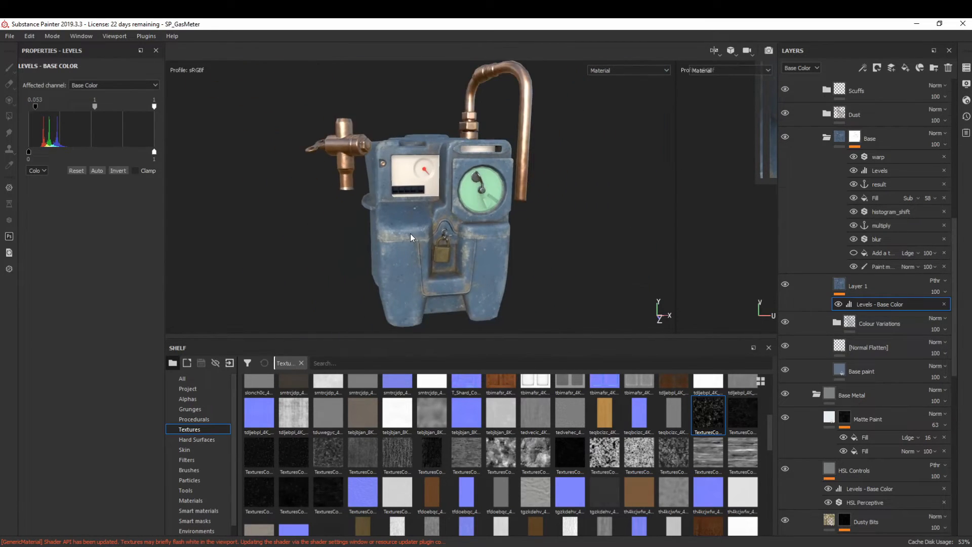
# - Add an HSL Perceptive filter to the new passthrough layer and set its saturation to 0.373
pyautogui.scroll(4, 410, 233)
pyautogui.scroll(1, 885, 324)
pyautogui.click(881, 347)
pyautogui.click(863, 68)
pyautogui.click(880, 142)
pyautogui.click(91, 99)
pyautogui.click(135, 203)
pyautogui.moveTo(87, 184); pyautogui.dragTo(79, 185)
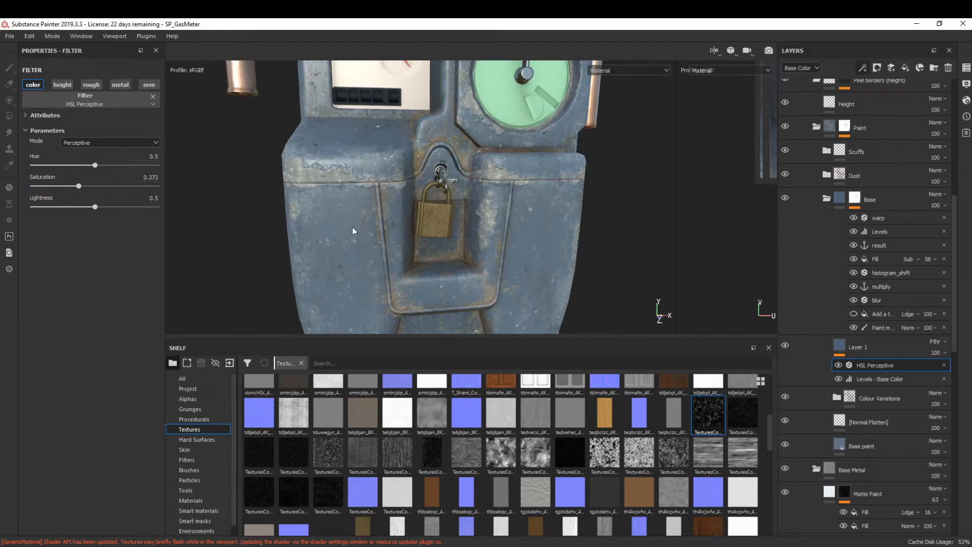
pyautogui.scroll(-4, 415, 256)
pyautogui.scroll(4, 423, 253)
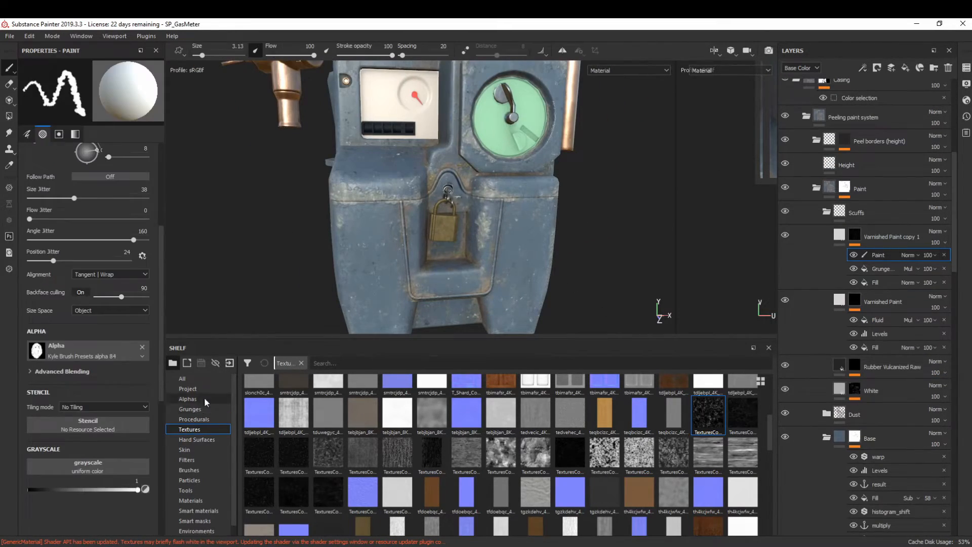
# - Set up the Varnished Paint copy 1 mask brush with Kyle Brush Presets alpha 6, size 15.78 and grayscale value 0
pyautogui.click(204, 397)
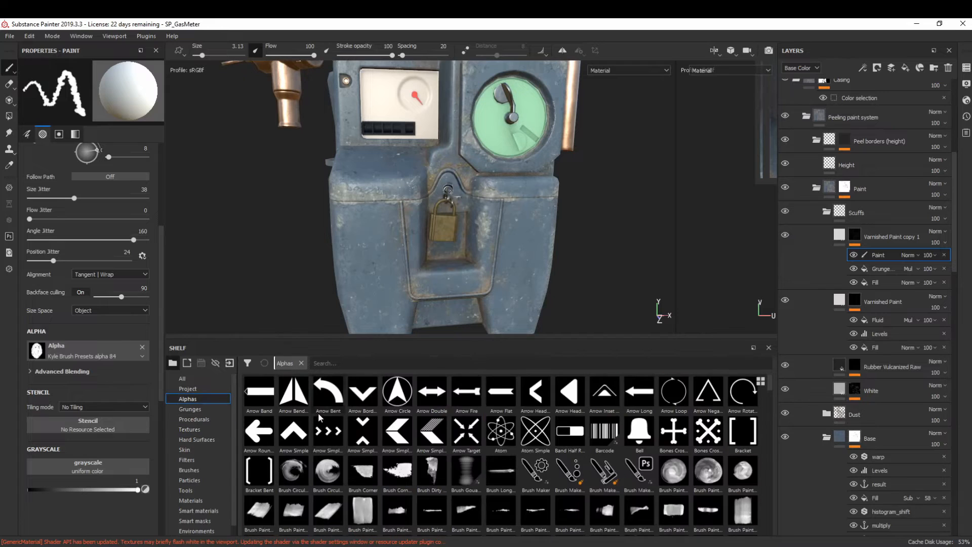
pyautogui.scroll(-15, 535, 516)
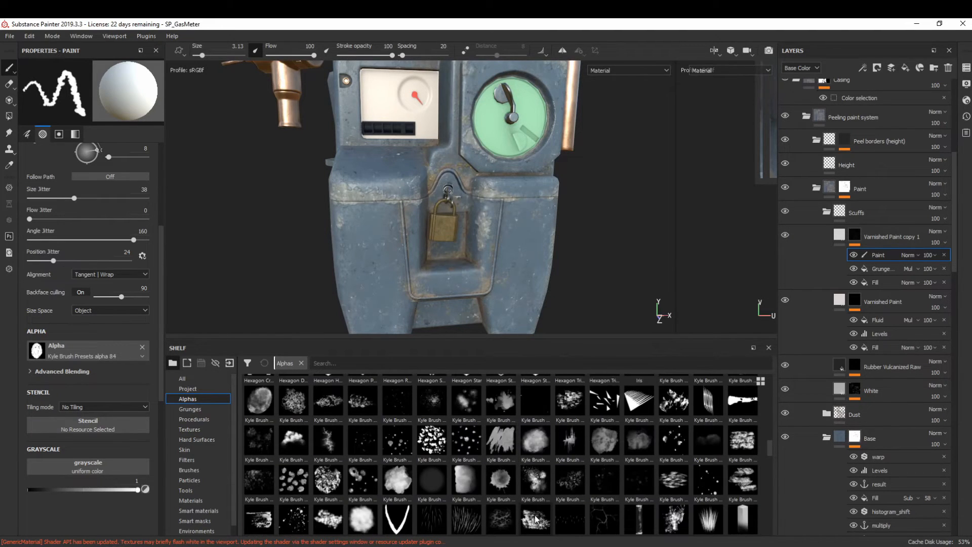
pyautogui.click(535, 517)
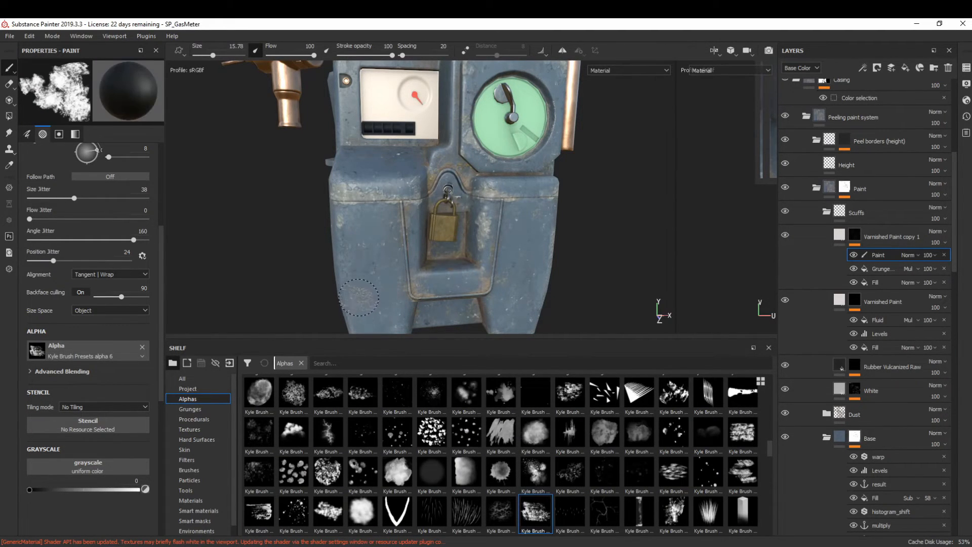
pyautogui.moveTo(377, 182)
pyautogui.keyDown('alt'); pyautogui.mouseDown()
pyautogui.moveTo(359, 235)
pyautogui.moveTo(465, 272)
pyautogui.mouseUp(); pyautogui.keyUp('alt')
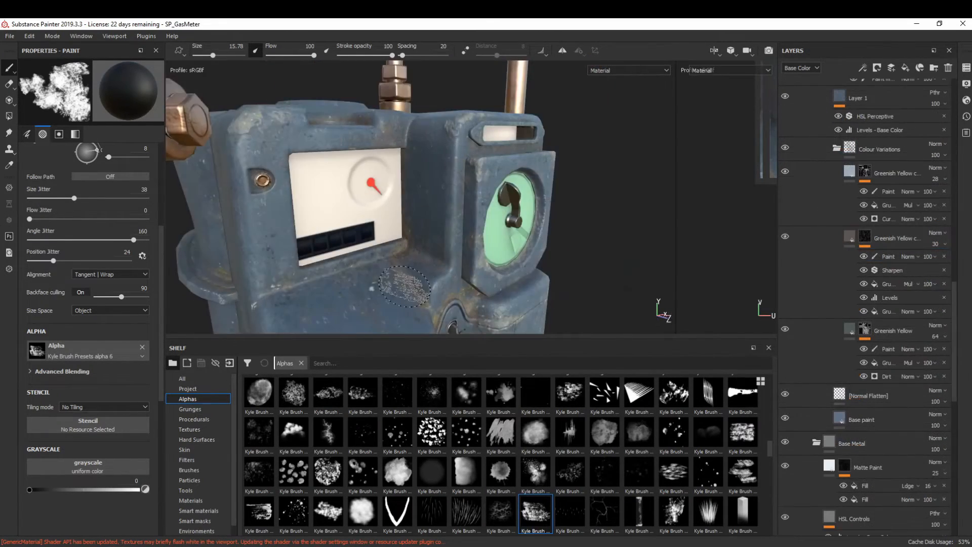
pyautogui.moveTo(380, 218)
pyautogui.keyDown('alt'); pyautogui.mouseDown()
pyautogui.moveTo(352, 340)
pyautogui.moveTo(433, 168)
pyautogui.moveTo(361, 163)
pyautogui.mouseUp(); pyautogui.keyUp('alt')
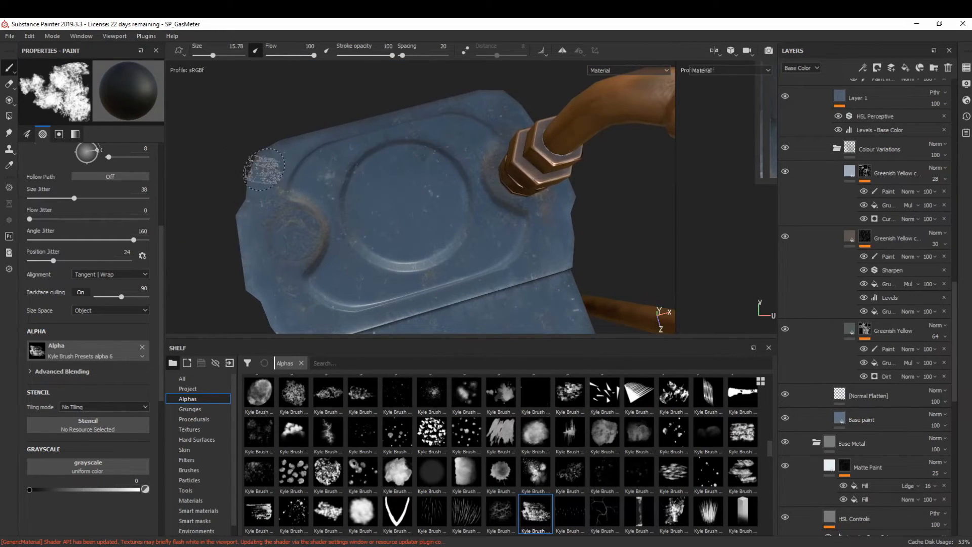
pyautogui.keyDown('alt'); pyautogui.moveTo(319, 215); pyautogui.dragTo(412, 185); pyautogui.keyUp('alt')
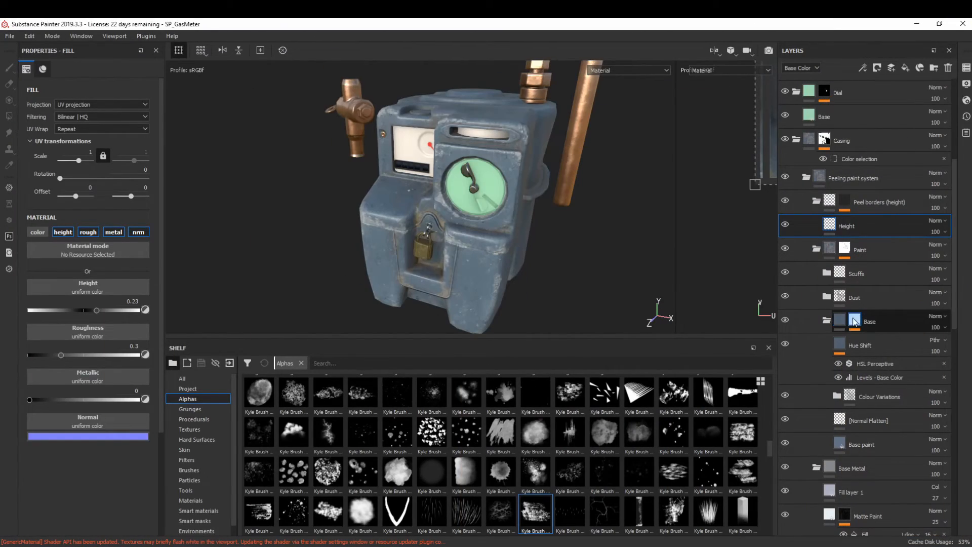
# - Work on the Base folder's mask and chip the dial housing's upper corners with Kyle Brush Presets alpha 81 at size 6.61
pyautogui.click(854, 321)
pyautogui.moveTo(494, 137)
pyautogui.keyDown('alt'); pyautogui.mouseDown()
pyautogui.moveTo(527, 143)
pyautogui.moveTo(524, 182)
pyautogui.mouseUp(); pyautogui.keyUp('alt')
pyautogui.keyDown('alt'); pyautogui.moveTo(524, 183); pyautogui.dragTo(461, 204, button='right'); pyautogui.keyUp('alt')
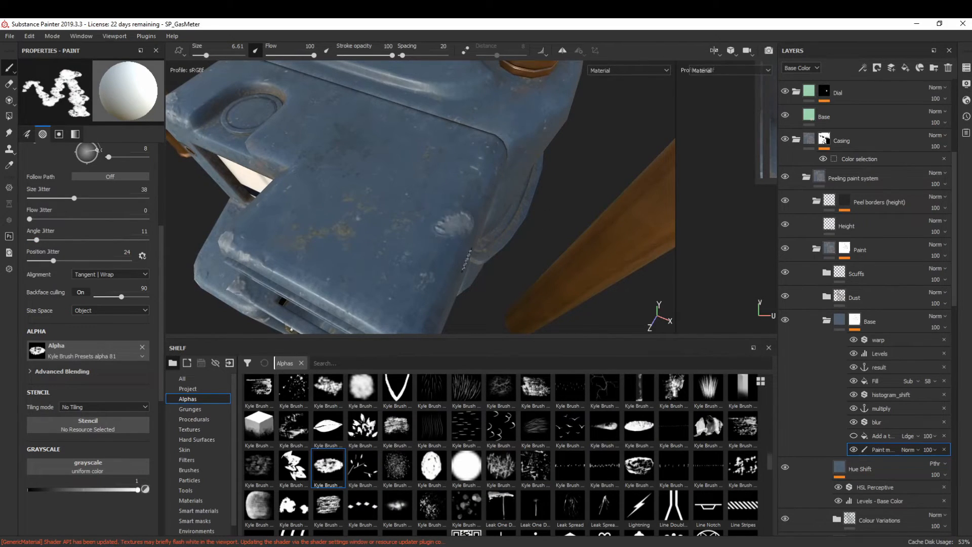
pyautogui.keyDown('alt'); pyautogui.moveTo(472, 210); pyautogui.dragTo(439, 239); pyautogui.keyUp('alt')
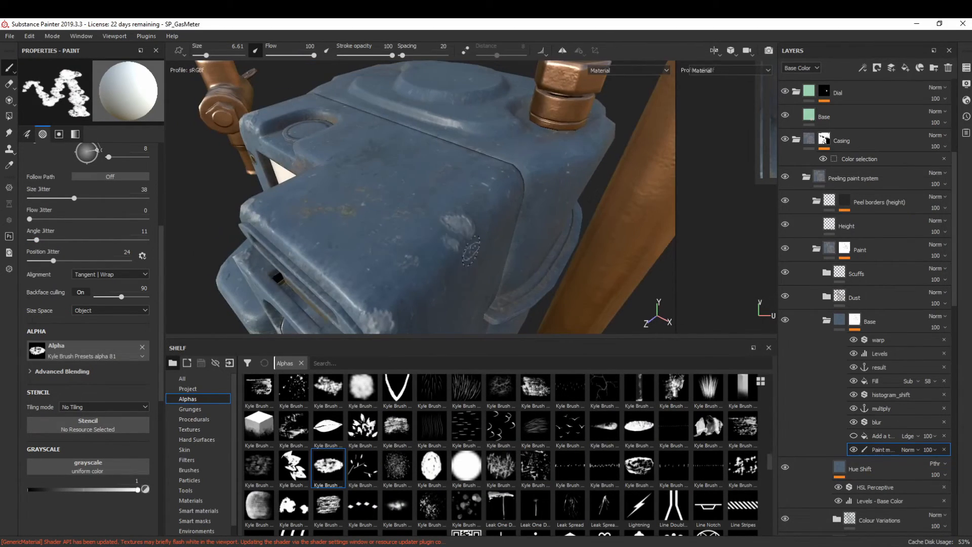
pyautogui.press('x')
# - Switch the brush alpha to Shape Inky and refine the paint chip at the dial housing's upper corner
pyautogui.scroll(-6, 319, 411)
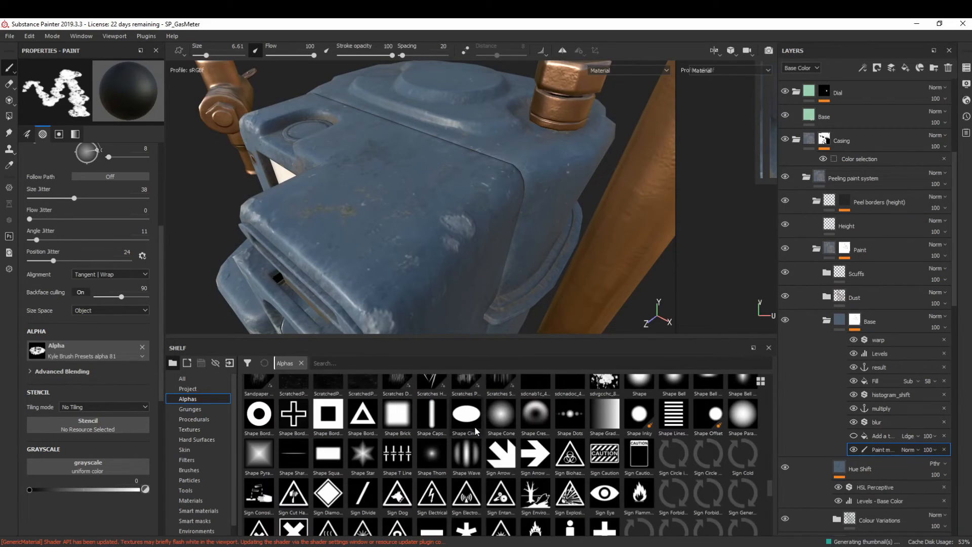
pyautogui.scroll(3, 640, 499)
pyautogui.scroll(-5, 641, 498)
pyautogui.scroll(2, 640, 499)
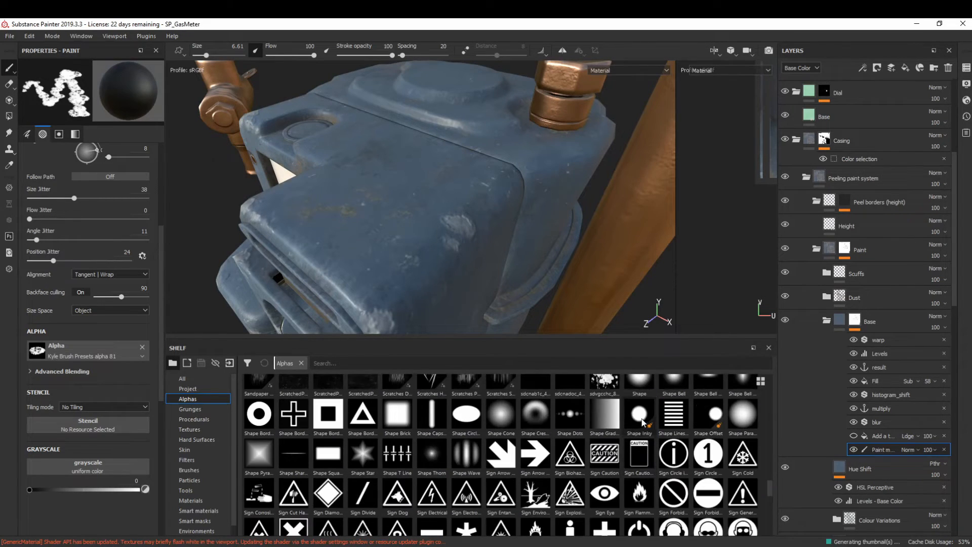
pyautogui.click(638, 415)
pyautogui.press('x')
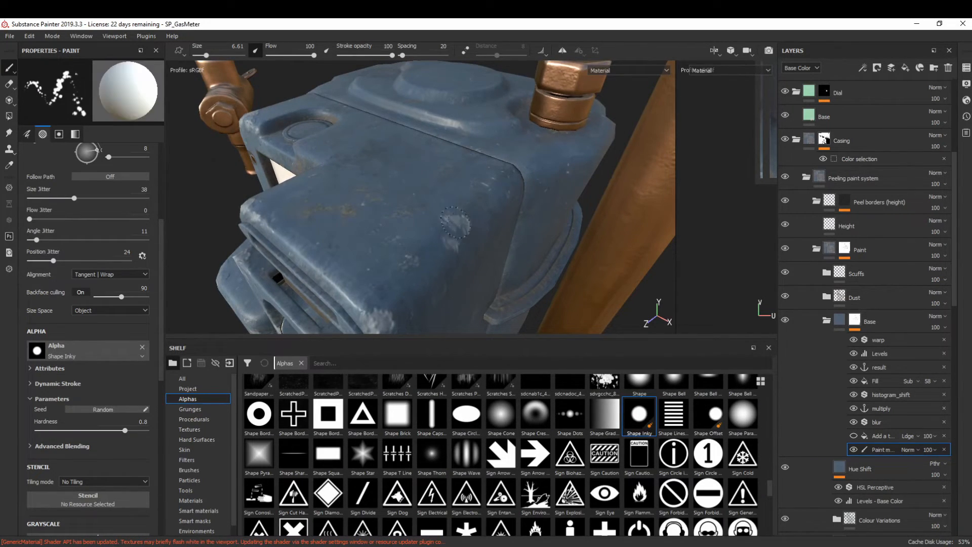
pyautogui.press('x')
pyautogui.press('x')
pyautogui.press('alt')
# - Chip the paint around the seam at the casing's upper side edge and reshape it with the Stain Napkin alpha at size 3.13
pyautogui.moveTo(615, 233)
pyautogui.keyDown('alt'); pyautogui.mouseDown()
pyautogui.moveTo(498, 217)
pyautogui.moveTo(479, 225)
pyautogui.mouseUp(); pyautogui.keyUp('alt')
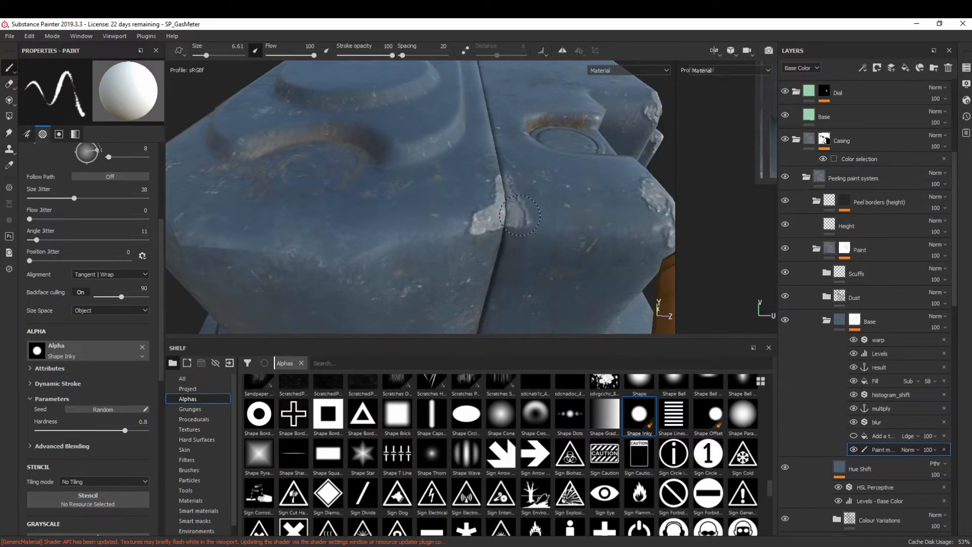
pyautogui.press('x')
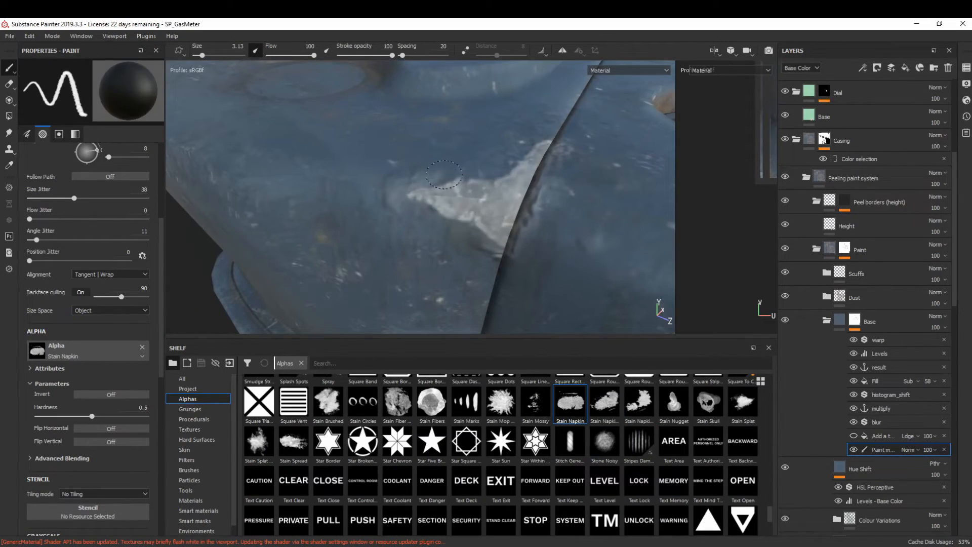
pyautogui.click(400, 190)
pyautogui.press('x')
pyautogui.press('x')
pyautogui.press('x')
pyautogui.press('x')
pyautogui.click(428, 202)
pyautogui.moveTo(410, 197)
pyautogui.keyDown('alt'); pyautogui.mouseDown()
pyautogui.moveTo(427, 213)
pyautogui.moveTo(476, 172)
pyautogui.mouseUp(); pyautogui.keyUp('alt')
pyautogui.scroll(-3, 476, 203)
pyautogui.press('x')
pyautogui.press('x')
# - Chip the paint along the sill below the padlock recess, alternately removing and restoring paint
pyautogui.keyDown('alt'); pyautogui.moveTo(475, 248); pyautogui.dragTo(354, 222); pyautogui.keyUp('alt')
pyautogui.keyDown('alt'); pyautogui.moveTo(501, 255); pyautogui.dragTo(437, 200, button='middle'); pyautogui.keyUp('alt')
pyautogui.press('x')
pyautogui.moveTo(441, 200)
pyautogui.mouseDown()
pyautogui.moveTo(416, 199)
pyautogui.moveTo(432, 213)
pyautogui.mouseUp()
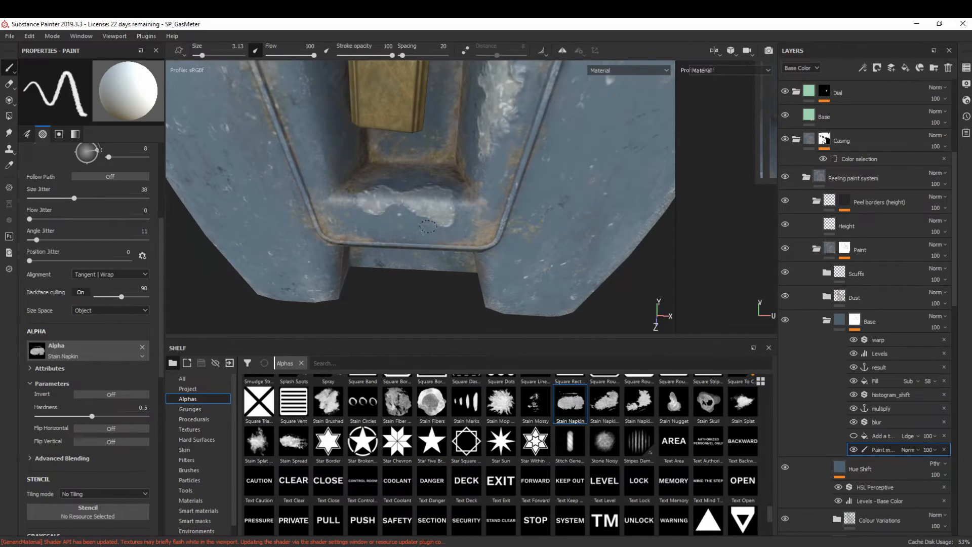
pyautogui.press('x')
pyautogui.keyDown('alt'); pyautogui.moveTo(451, 238); pyautogui.dragTo(468, 182); pyautogui.keyUp('alt')
pyautogui.press('x')
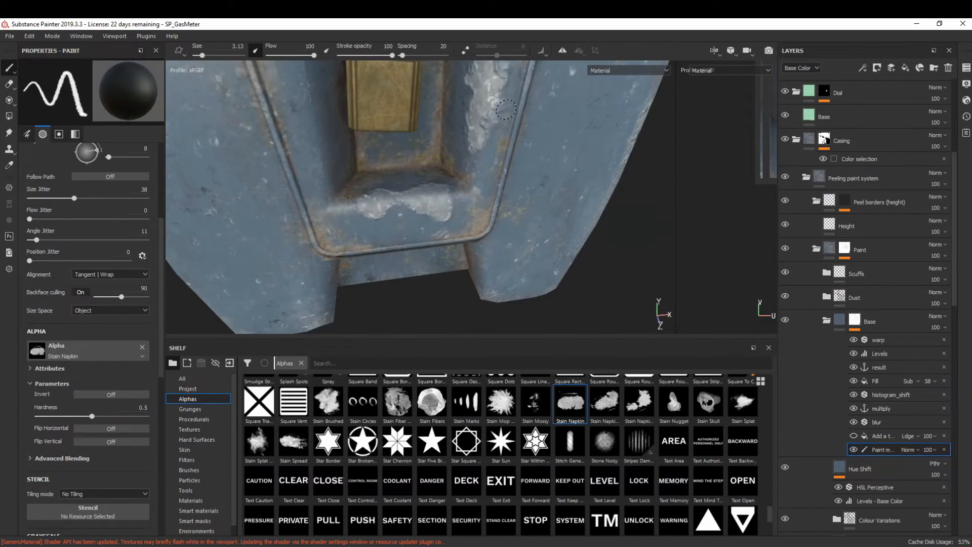
# - Reshape the long paint chip beside the padlock on the recess's side edge by alternately removing and restoring paint
pyautogui.press('x')
pyautogui.keyDown('alt'); pyautogui.moveTo(504, 107); pyautogui.dragTo(481, 172); pyautogui.keyUp('alt')
pyautogui.press('x')
pyautogui.press('x')
pyautogui.keyDown('alt'); pyautogui.moveTo(467, 125); pyautogui.dragTo(458, 117); pyautogui.keyUp('alt')
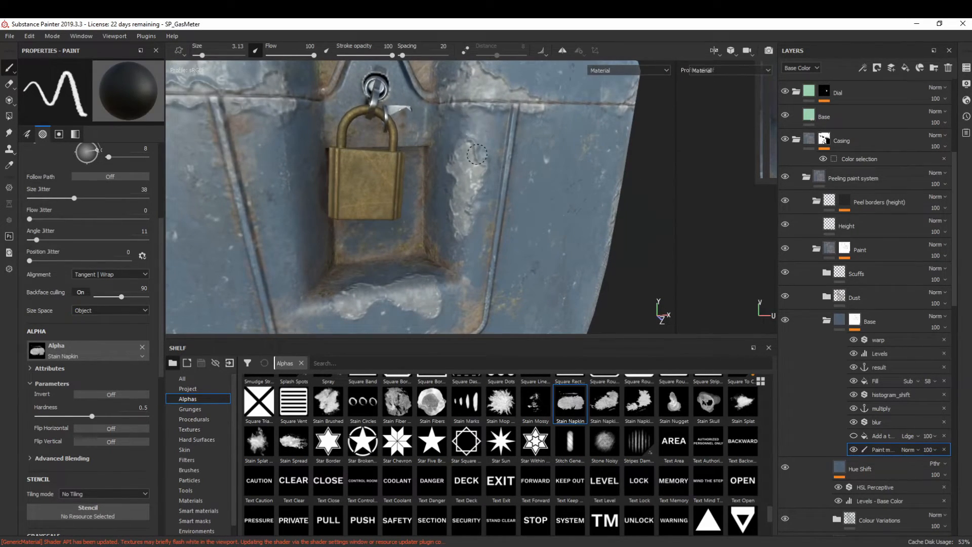
pyautogui.scroll(-4, 449, 137)
pyautogui.keyDown('alt'); pyautogui.moveTo(456, 180); pyautogui.dragTo(425, 208); pyautogui.keyUp('alt')
pyautogui.scroll(5, 426, 198)
pyautogui.press('x')
pyautogui.press('x')
pyautogui.press('x')
pyautogui.press('x')
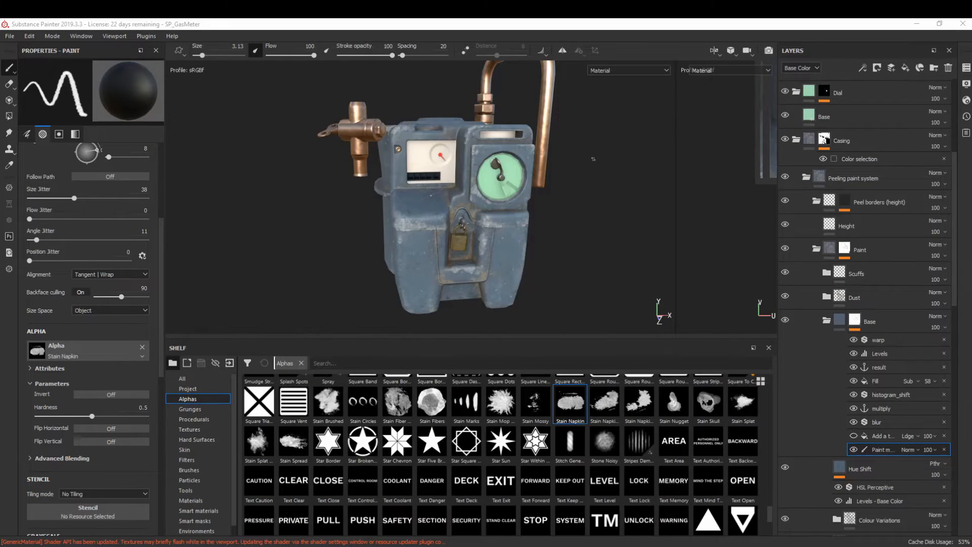
# - Collapse the Casing folder and hide the Pipe Bolts folder
pyautogui.keyDown('alt'); pyautogui.moveTo(593, 159); pyautogui.dragTo(674, 162, button='right'); pyautogui.keyUp('alt')
pyautogui.keyDown('alt'); pyautogui.moveTo(526, 162); pyautogui.dragTo(473, 281, button='middle'); pyautogui.keyUp('alt')
pyautogui.keyDown('alt'); pyautogui.moveTo(473, 167); pyautogui.dragTo(836, 178, button='right'); pyautogui.keyUp('alt')
pyautogui.click(795, 142)
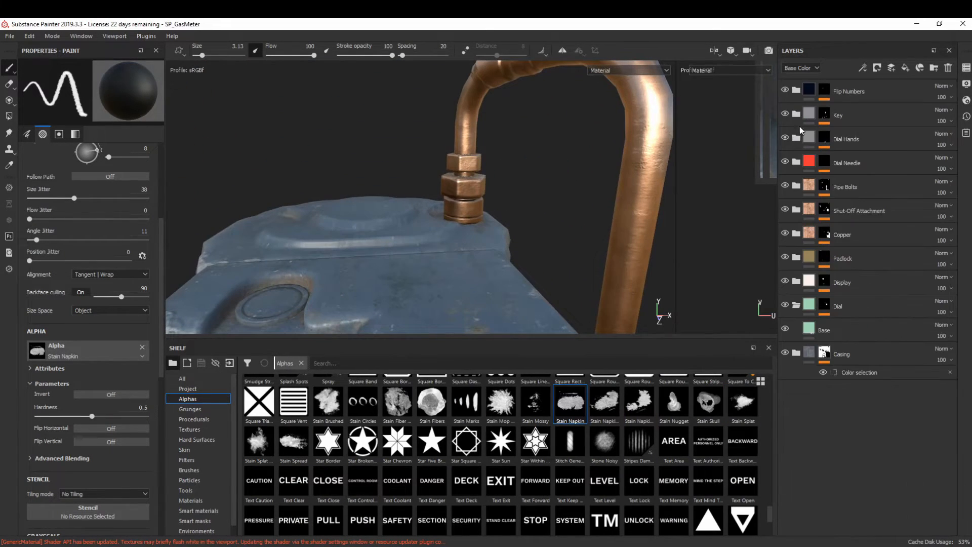
pyautogui.click(784, 234)
pyautogui.click(785, 234)
pyautogui.click(785, 185)
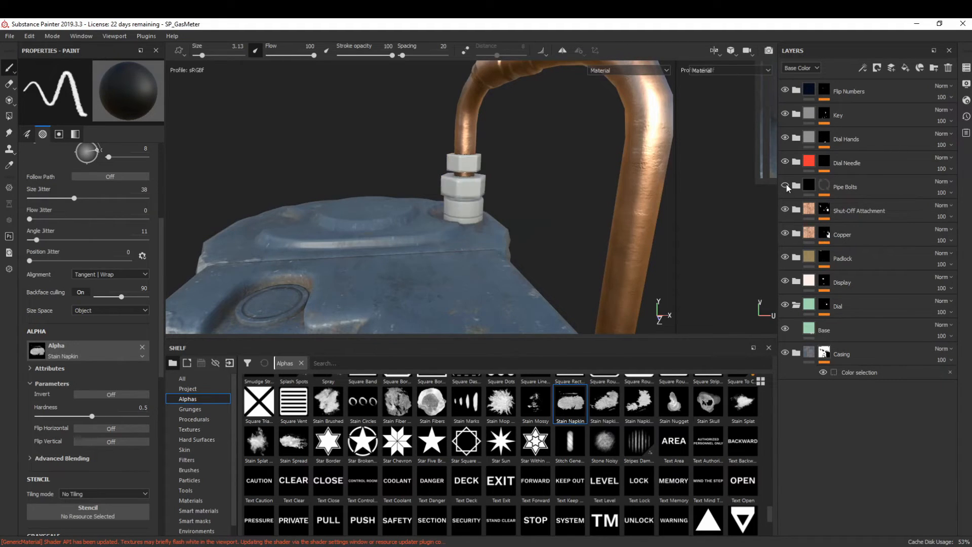
# - Add a paint effect above the colour selection on the Casing folder's mask and activate Polygon Fill
pyautogui.keyDown('alt'); pyautogui.moveTo(501, 159); pyautogui.dragTo(712, 296, button='right'); pyautogui.keyUp('alt')
pyautogui.click(796, 352)
pyautogui.click(860, 372)
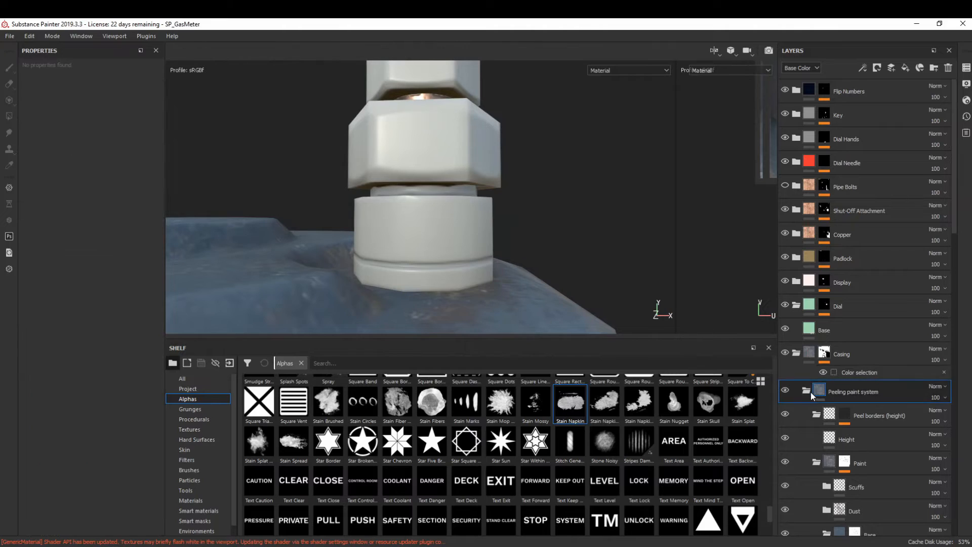
pyautogui.click(864, 66)
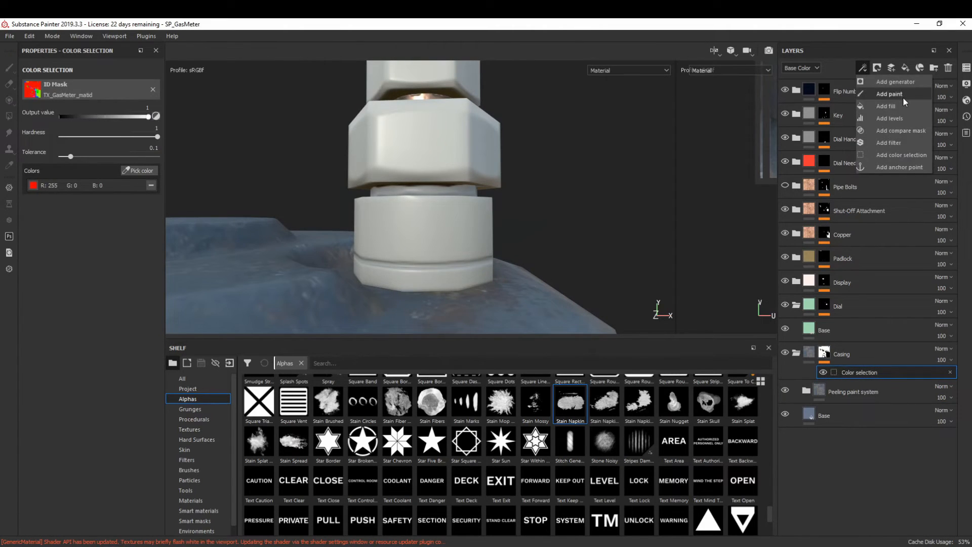
pyautogui.click(873, 95)
pyautogui.click(8, 116)
pyautogui.moveTo(424, 217)
pyautogui.mouseDown()
pyautogui.moveTo(508, 209)
pyautogui.moveTo(473, 165)
pyautogui.moveTo(232, 170)
pyautogui.moveTo(534, 218)
pyautogui.mouseUp()
pyautogui.press('alt')
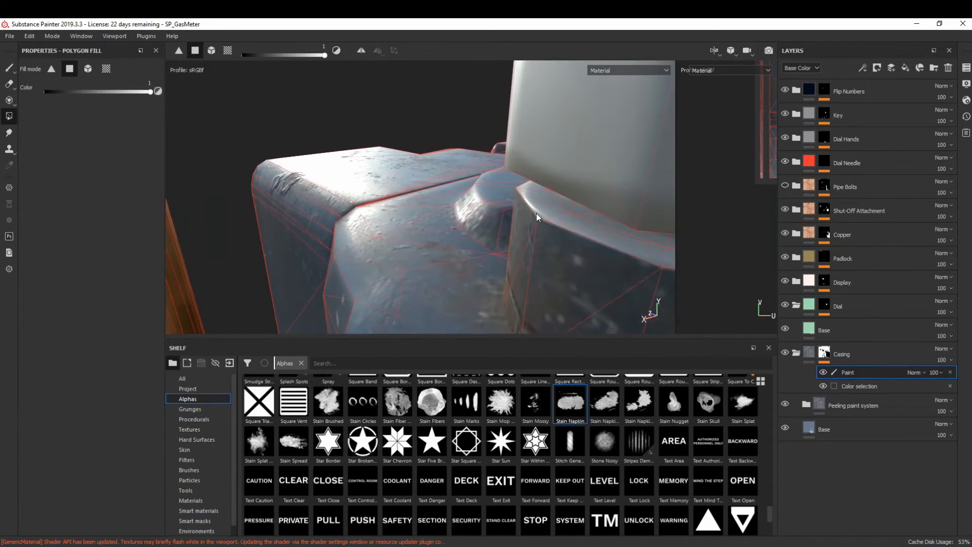
# - Polygon-fill the collar beneath the pipe nuts with value 1, including its ring-shaped UV island, so it takes the casing material
pyautogui.moveTo(675, 235); pyautogui.dragTo(454, 234)
pyautogui.scroll(2, 616, 203)
pyautogui.keyDown('alt'); pyautogui.moveTo(385, 202); pyautogui.dragTo(375, 174); pyautogui.keyUp('alt')
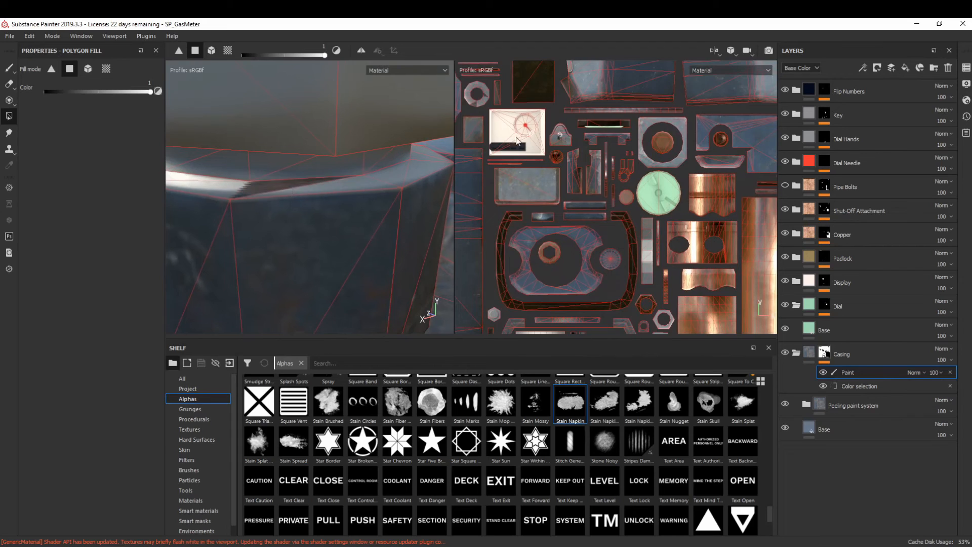
pyautogui.scroll(3, 481, 114)
pyautogui.keyDown('alt'); pyautogui.moveTo(481, 114); pyautogui.dragTo(633, 212, button='middle'); pyautogui.keyUp('alt')
pyautogui.moveTo(629, 179); pyautogui.dragTo(605, 156)
pyautogui.scroll(-4, 400, 196)
pyautogui.keyDown('alt'); pyautogui.moveTo(253, 202); pyautogui.dragTo(393, 243); pyautogui.keyUp('alt')
pyautogui.scroll(3, 294, 199)
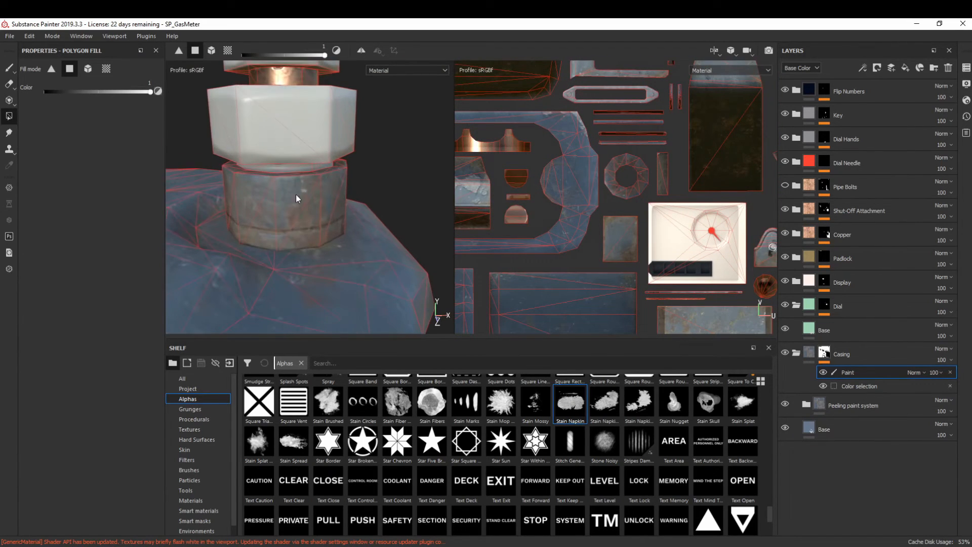
pyautogui.scroll(-2, 299, 203)
pyautogui.moveTo(349, 184); pyautogui.dragTo(177, 147)
# - Show the Pipe Bolts folder again and add a paint effect to its mask
pyautogui.click(9, 67)
pyautogui.scroll(-3, 312, 139)
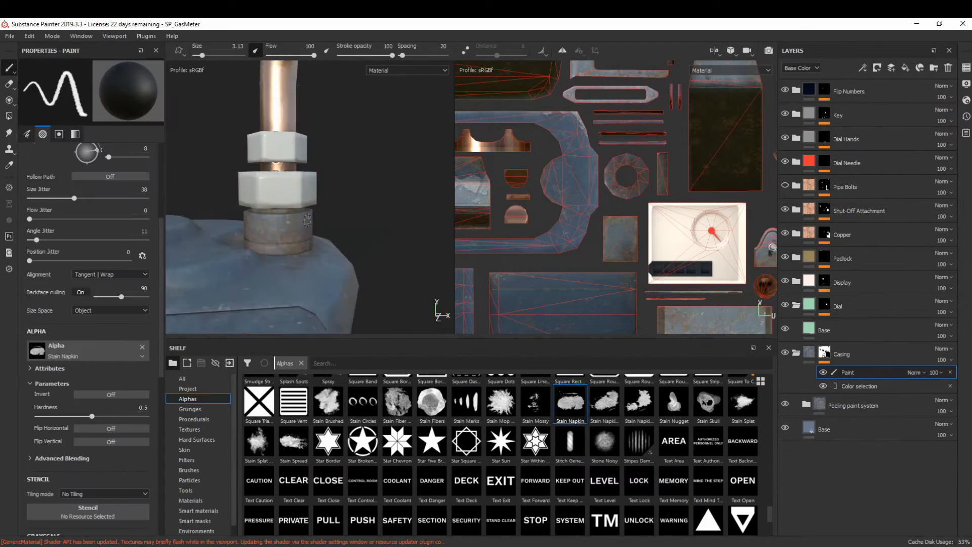
pyautogui.keyDown('alt'); pyautogui.moveTo(313, 139); pyautogui.dragTo(395, 152, button='middle'); pyautogui.keyUp('alt')
pyautogui.click(785, 186)
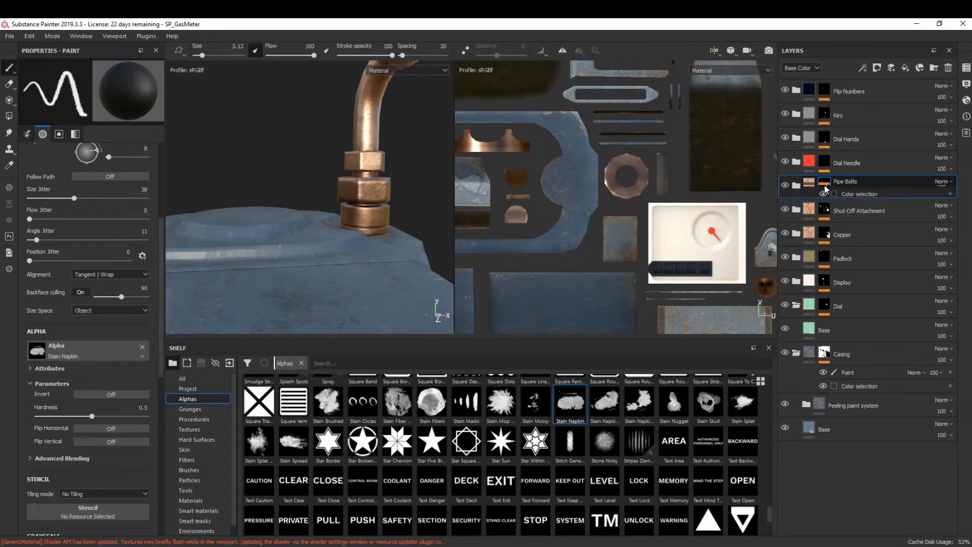
pyautogui.click(824, 186)
pyautogui.click(863, 67)
pyautogui.click(889, 96)
# - Remove the collar and its ring-shaped UV island from the Pipe Bolts mask with Polygon Fill at value 0
pyautogui.click(9, 116)
pyautogui.scroll(3, 373, 170)
pyautogui.moveTo(371, 223)
pyautogui.keyDown('alt'); pyautogui.mouseDown()
pyautogui.moveTo(365, 245)
pyautogui.moveTo(323, 229)
pyautogui.moveTo(245, 272)
pyautogui.mouseUp(); pyautogui.keyUp('alt')
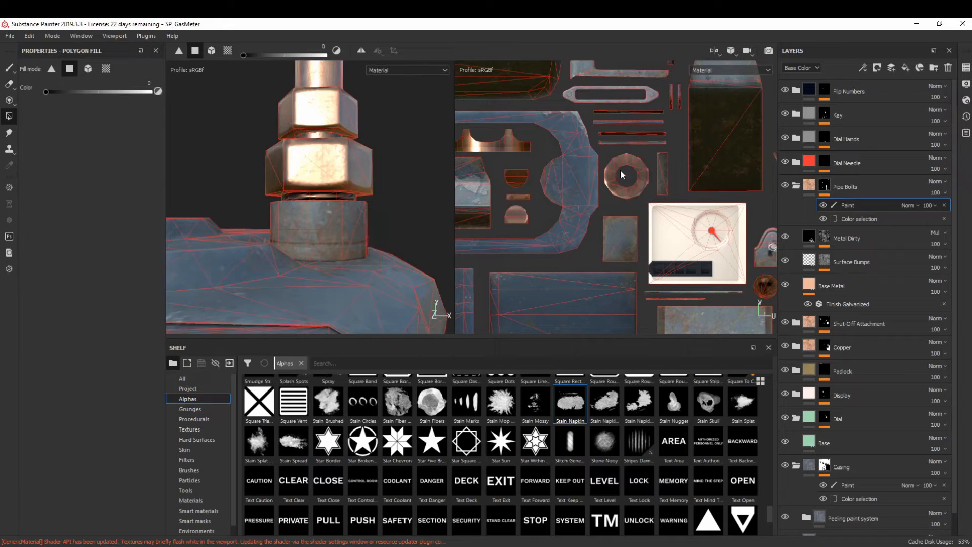
pyautogui.moveTo(612, 164); pyautogui.dragTo(642, 190)
pyautogui.keyDown('alt'); pyautogui.moveTo(344, 238); pyautogui.dragTo(319, 236); pyautogui.keyUp('alt')
pyautogui.scroll(2, 319, 235)
pyautogui.moveTo(417, 252); pyautogui.dragTo(219, 201)
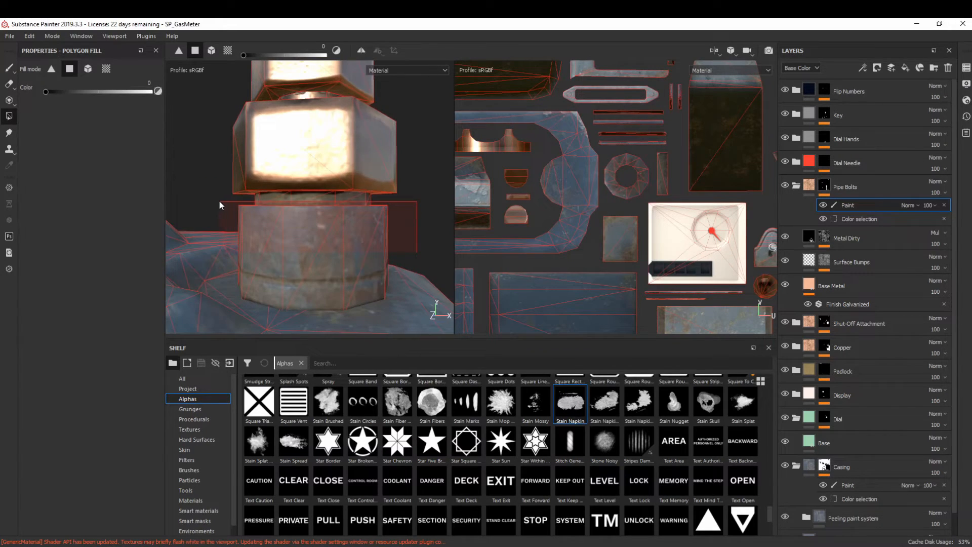
pyautogui.press('1')
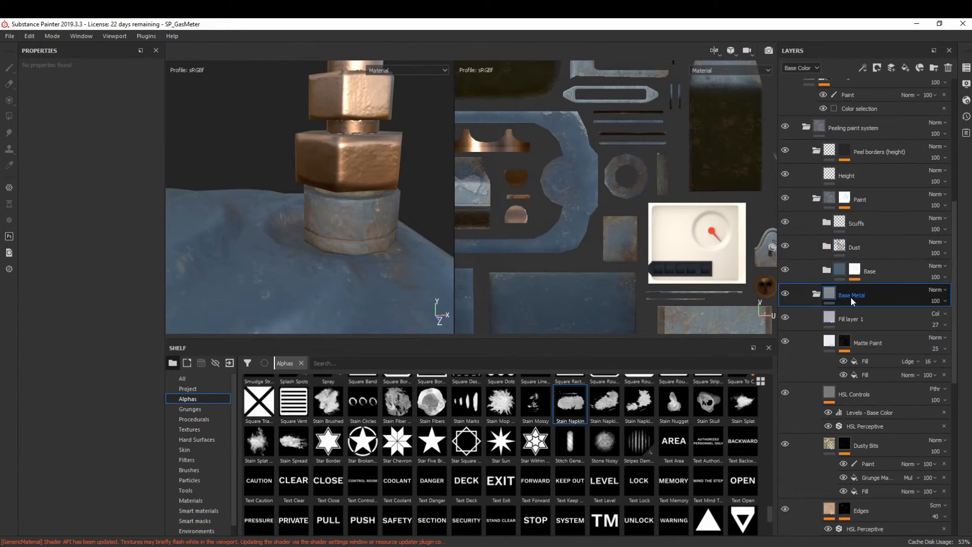
# - Collapse the casing's Base Metal folder, expand the Dust folder and select the paint effect on the Moldy Bits mask
pyautogui.click(861, 298)
pyautogui.click(816, 294)
pyautogui.click(826, 446)
pyautogui.scroll(-6, 867, 389)
pyautogui.click(866, 294)
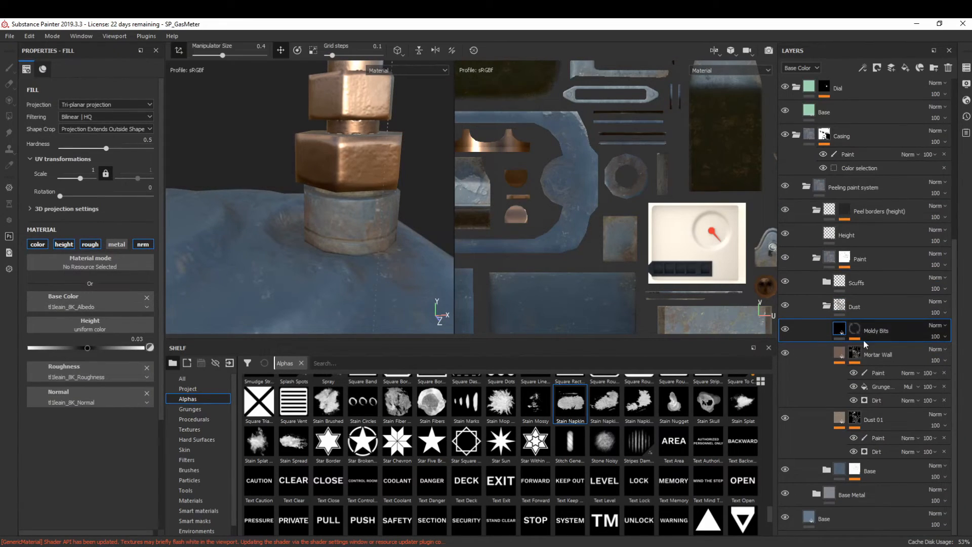
pyautogui.click(857, 338)
pyautogui.click(877, 349)
# - Paint away the Mortar Wall dirt on the pipe collar using the Smudge Radial alpha at size 5.62
pyautogui.keyDown('alt'); pyautogui.moveTo(309, 203); pyautogui.dragTo(235, 184); pyautogui.keyUp('alt')
pyautogui.scroll(3, 235, 184)
pyautogui.scroll(-4, 310, 198)
pyautogui.click(877, 441)
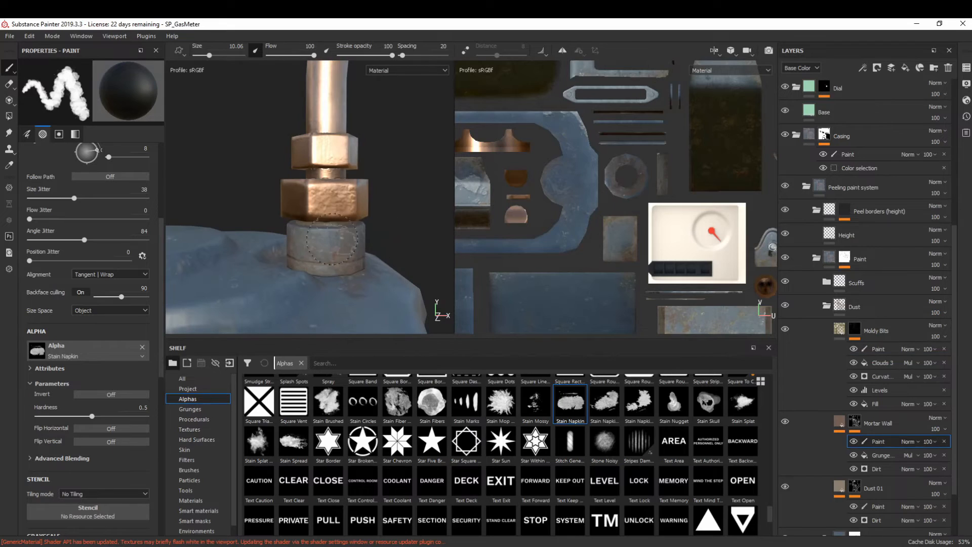
pyautogui.scroll(3, 506, 456)
pyautogui.click(673, 448)
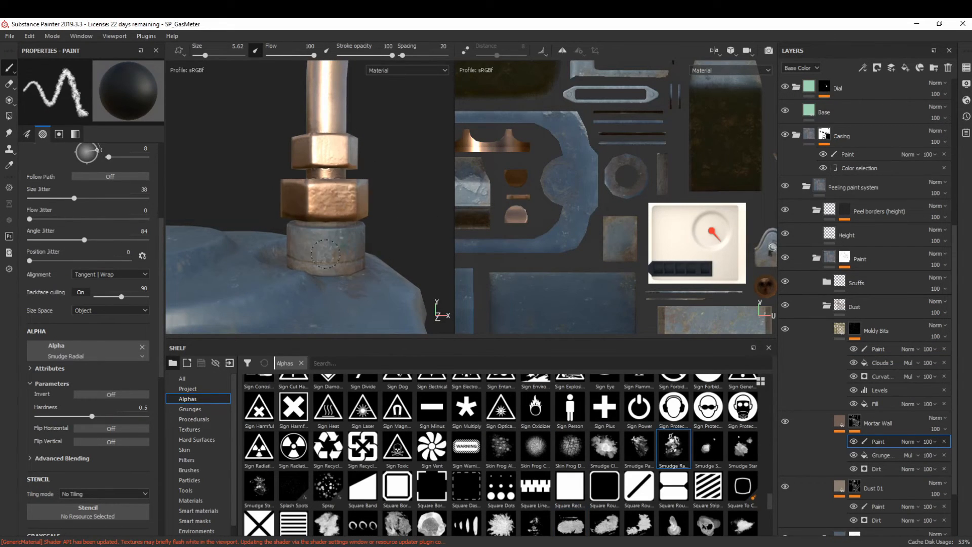
# - Set angle jitter to 125, size jitter to 58 and position jitter to 25, and reduce Dust 01 on the collar at size 7.68
pyautogui.click(878, 506)
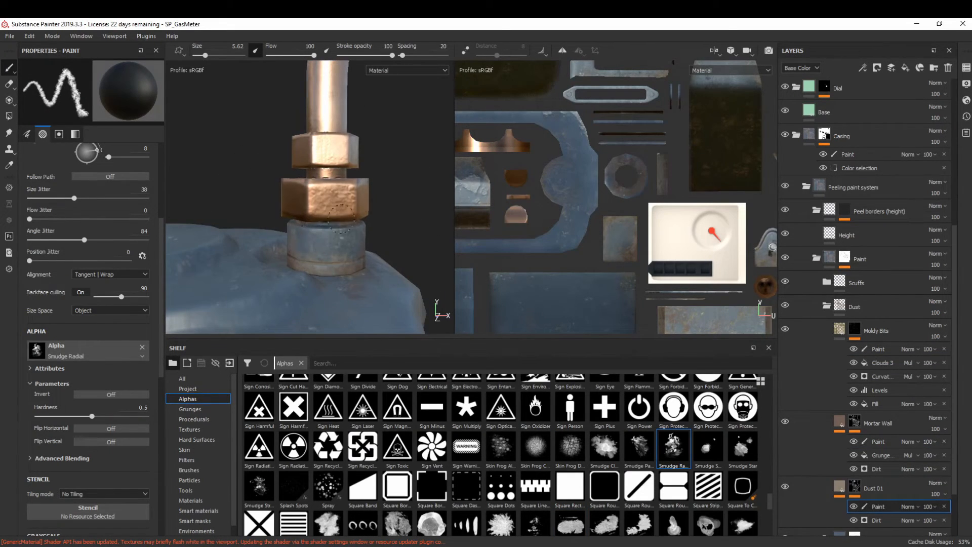
pyautogui.click(111, 240)
pyautogui.click(97, 198)
pyautogui.click(54, 260)
pyautogui.moveTo(328, 258)
pyautogui.keyDown('alt'); pyautogui.mouseDown()
pyautogui.moveTo(301, 266)
pyautogui.moveTo(346, 244)
pyautogui.moveTo(226, 248)
pyautogui.mouseUp(); pyautogui.keyUp('alt')
pyautogui.press(']')
pyautogui.press(']')
# - Touch up the Mortar Wall and Dust 01 masks around the other sides of the collar
pyautogui.click(881, 441)
pyautogui.moveTo(277, 249)
pyautogui.keyDown('alt'); pyautogui.mouseDown(button='right')
pyautogui.moveTo(314, 222)
pyautogui.moveTo(327, 135)
pyautogui.mouseUp(button='right'); pyautogui.keyUp('alt')
pyautogui.moveTo(328, 135)
pyautogui.keyDown('alt'); pyautogui.mouseDown()
pyautogui.moveTo(253, 172)
pyautogui.moveTo(307, 208)
pyautogui.moveTo(384, 208)
pyautogui.moveTo(306, 188)
pyautogui.moveTo(324, 222)
pyautogui.moveTo(375, 242)
pyautogui.mouseUp(); pyautogui.keyUp('alt')
pyautogui.click(878, 507)
pyautogui.keyDown('shift'); pyautogui.moveTo(374, 243); pyautogui.dragTo(324, 243, button='right'); pyautogui.keyUp('shift')
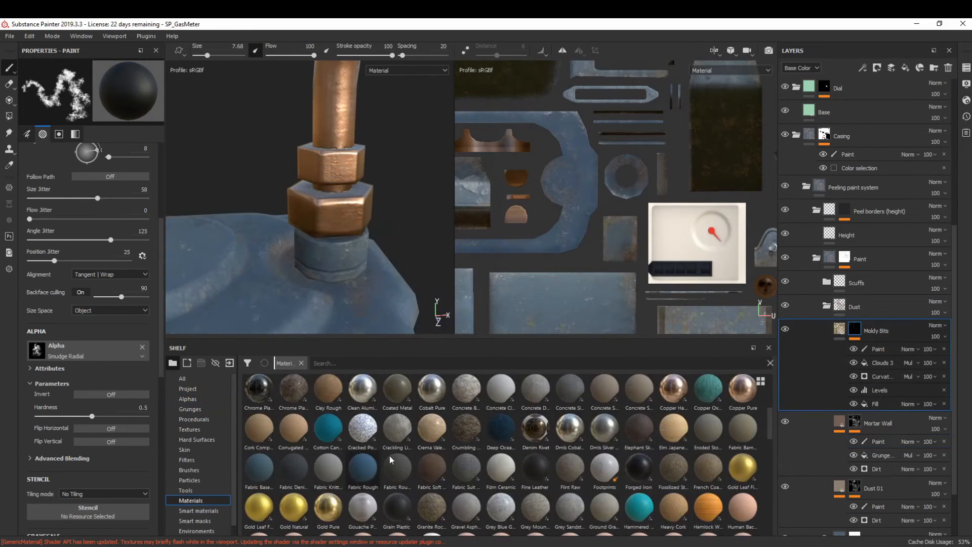
# - Add the Concrete Clean material above Moldy Bits in the Dust folder and set it to tri-planar projection
pyautogui.moveTo(503, 388)
pyautogui.moveTo(503, 387); pyautogui.dragTo(875, 328)
pyautogui.click(126, 105)
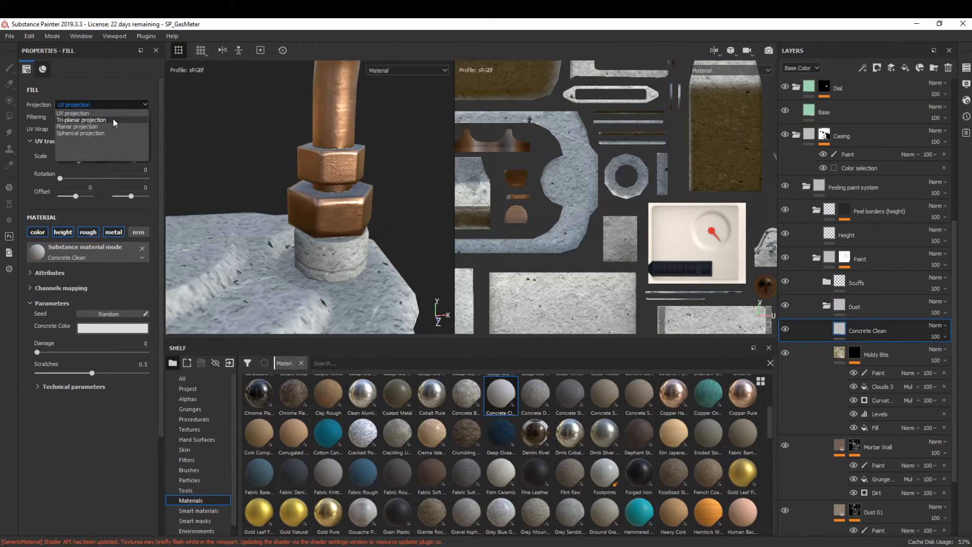
pyautogui.click(113, 118)
pyautogui.moveTo(967, 390)
pyautogui.mouseDown(button='right')
pyautogui.moveTo(705, 390)
pyautogui.moveTo(757, 233)
pyautogui.moveTo(701, 232)
pyautogui.moveTo(822, 148)
pyautogui.mouseUp(button='right')
pyautogui.scroll(5, 757, 233)
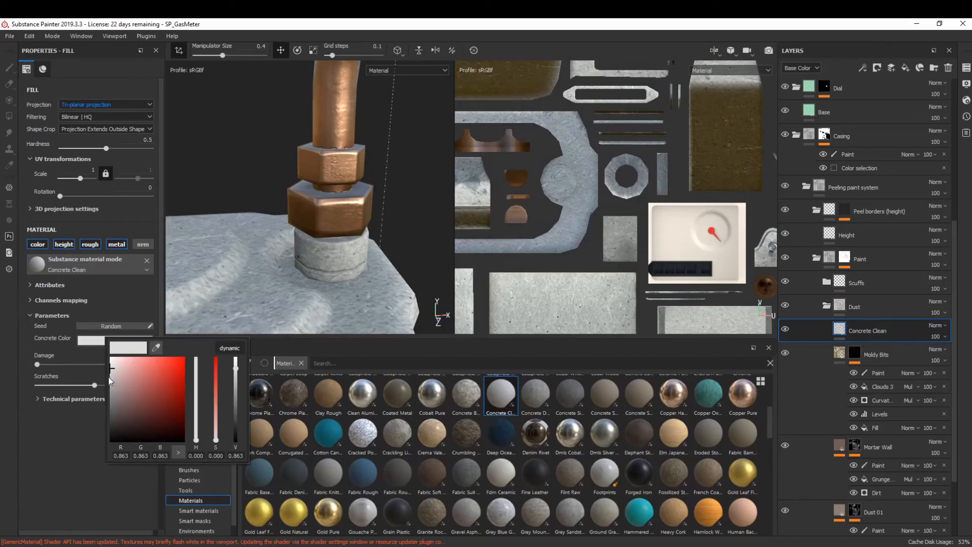
# - Darken the concrete colour, set scratches to 0.06, disable height, and lower saturation to 0.47 and normal intensity to about 0.48
pyautogui.click(195, 429)
pyautogui.click(44, 385)
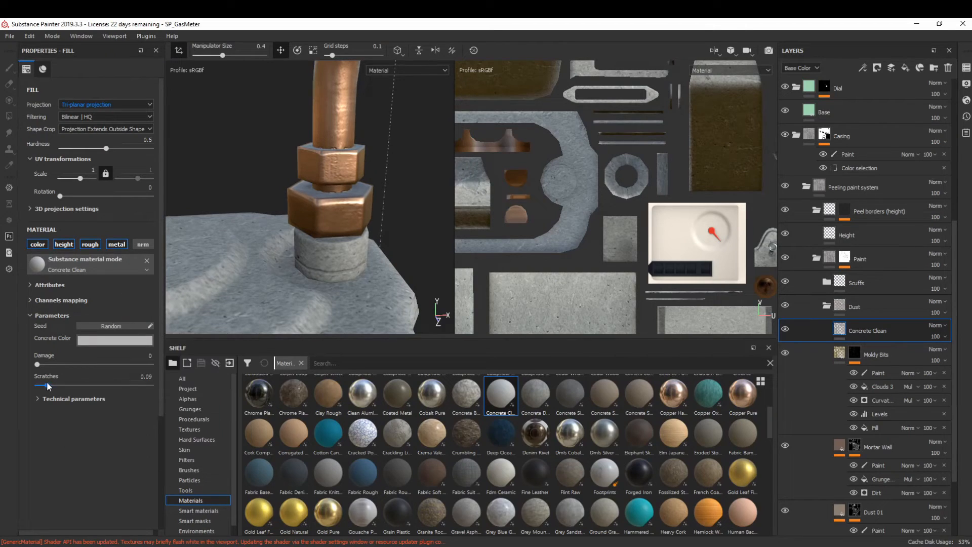
pyautogui.click(88, 399)
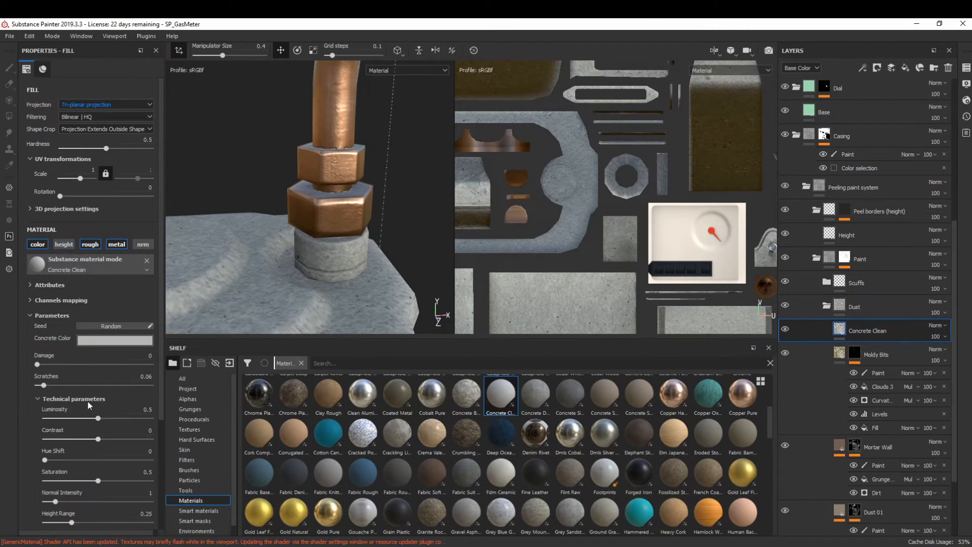
pyautogui.scroll(-2, 64, 503)
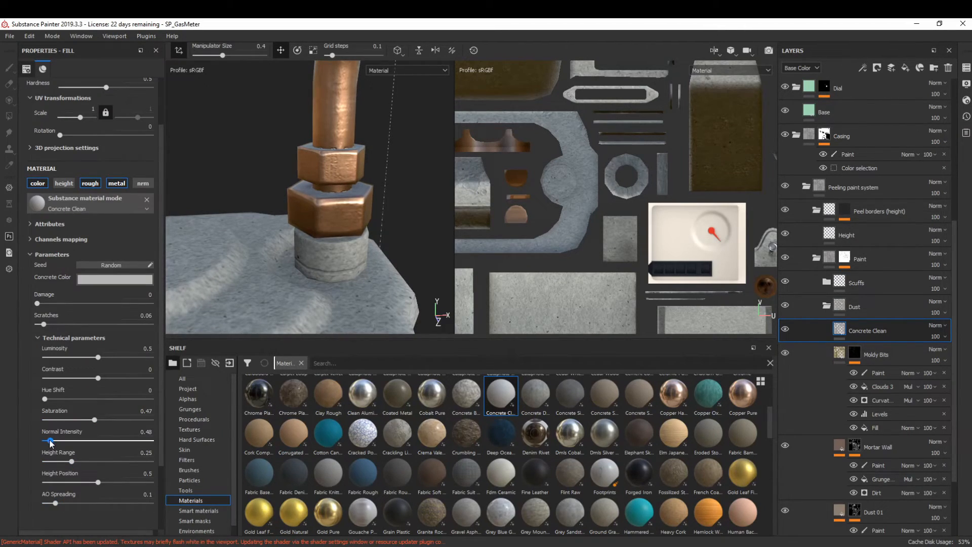
# - Add a black mask with a Position generator to the Concrete Clean layer
pyautogui.click(876, 67)
pyautogui.click(895, 82)
pyautogui.click(863, 68)
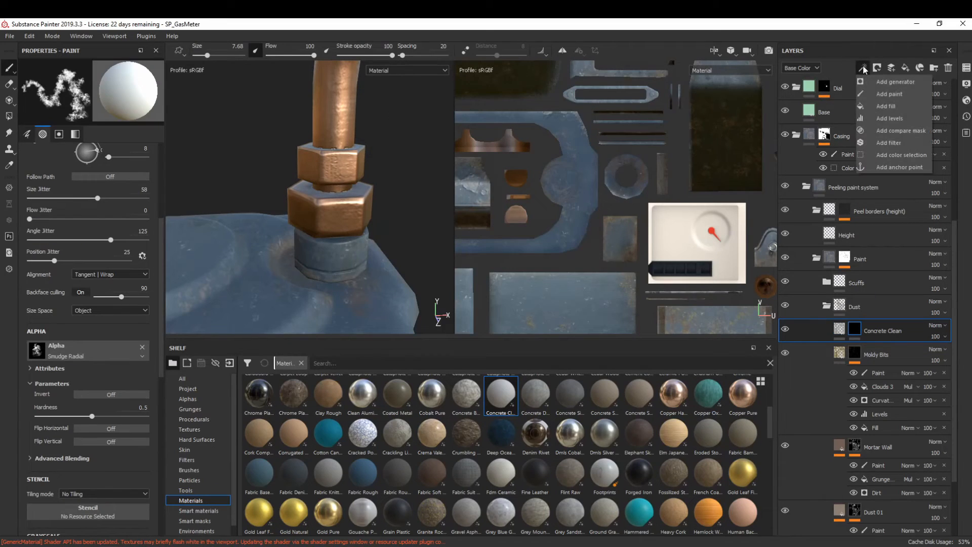
pyautogui.click(895, 81)
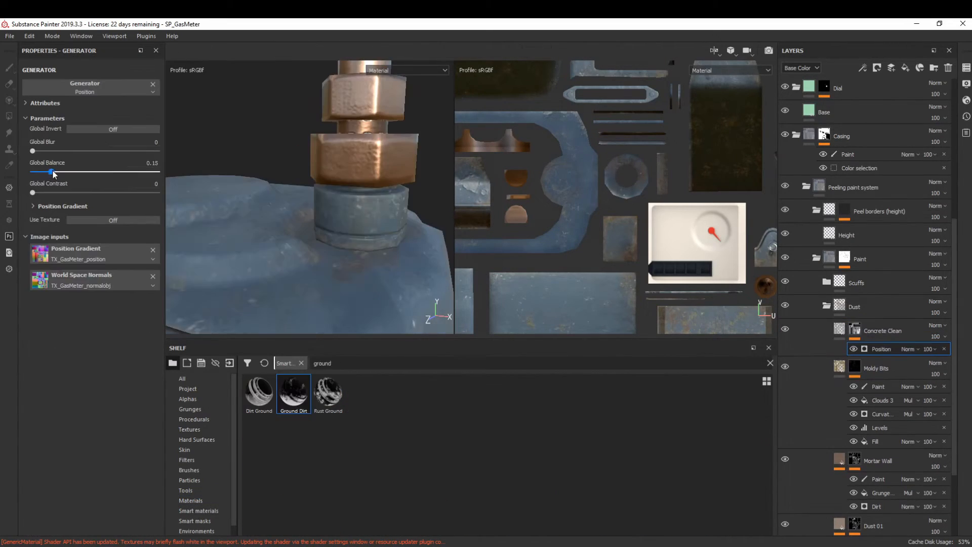
# - Invert the Position generator globally and set its global balance to 0.37 and global contrast to 0.82
pyautogui.moveTo(52, 169); pyautogui.dragTo(52, 169)
pyautogui.click(78, 205)
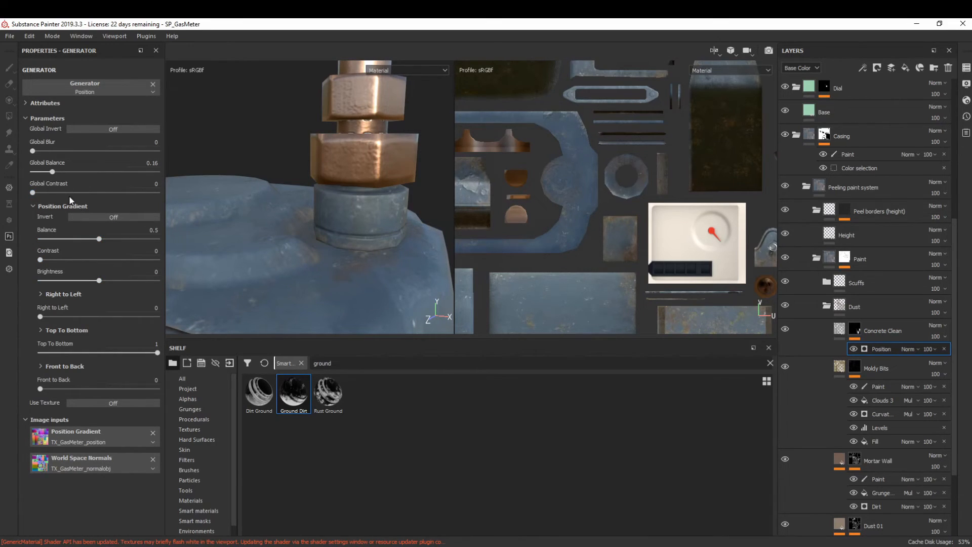
pyautogui.moveTo(52, 171); pyautogui.dragTo(79, 166)
pyautogui.click(117, 129)
pyautogui.moveTo(132, 192); pyautogui.dragTo(135, 192)
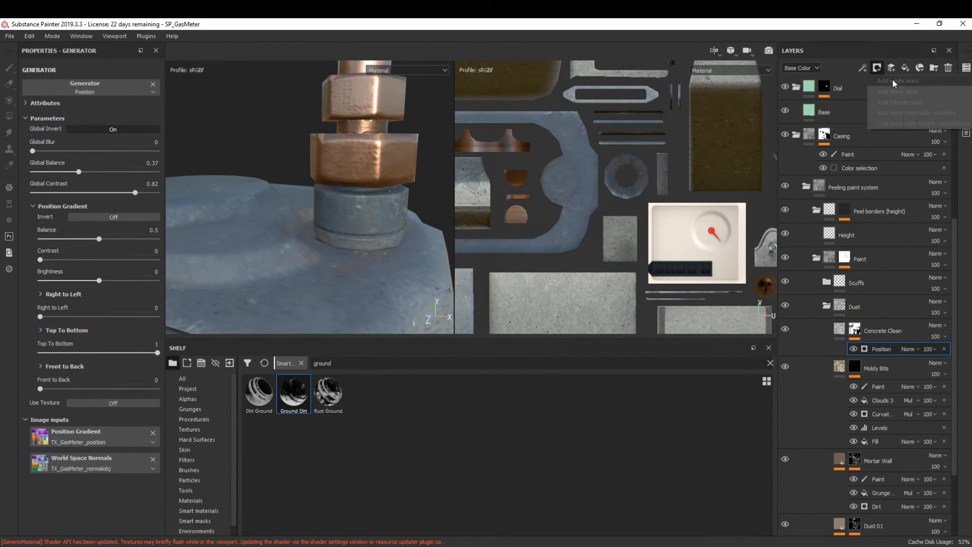
# - Add a paint effect to the Concrete Clean mask and remove the concrete from the casing meshes with Polygon Fill in mesh mode
pyautogui.click(9, 116)
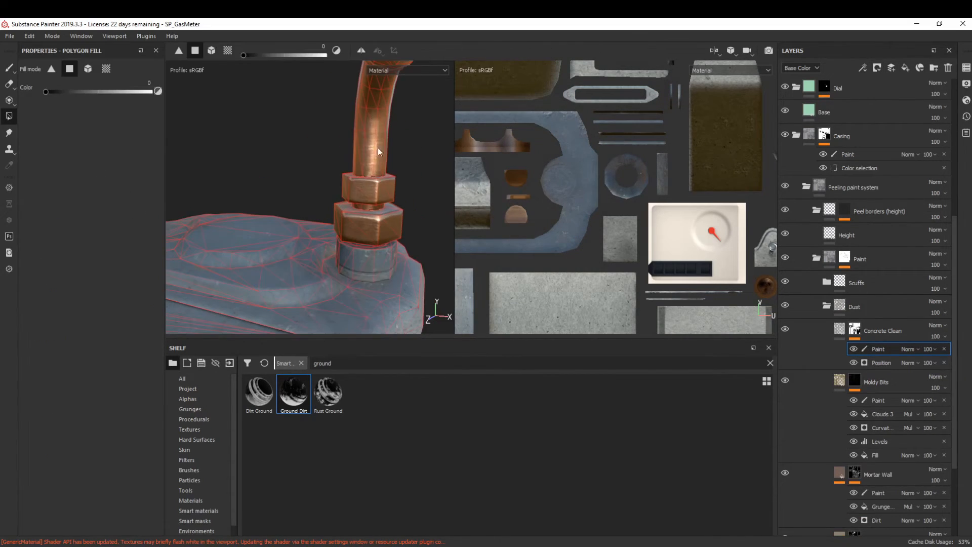
pyautogui.click(87, 68)
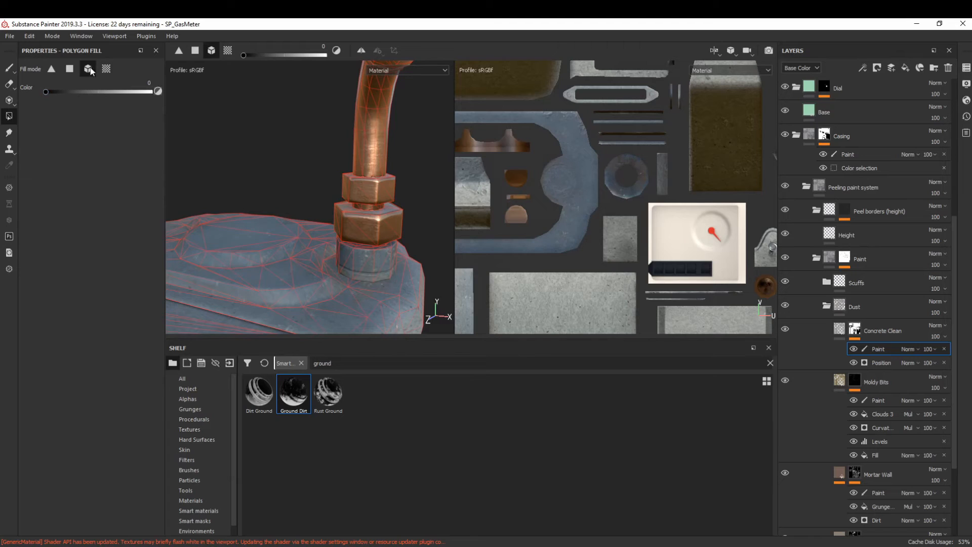
pyautogui.click(302, 292)
pyautogui.keyDown('alt'); pyautogui.moveTo(302, 292); pyautogui.dragTo(360, 255); pyautogui.keyUp('alt')
pyautogui.click(360, 255)
pyautogui.scroll(-4, 354, 255)
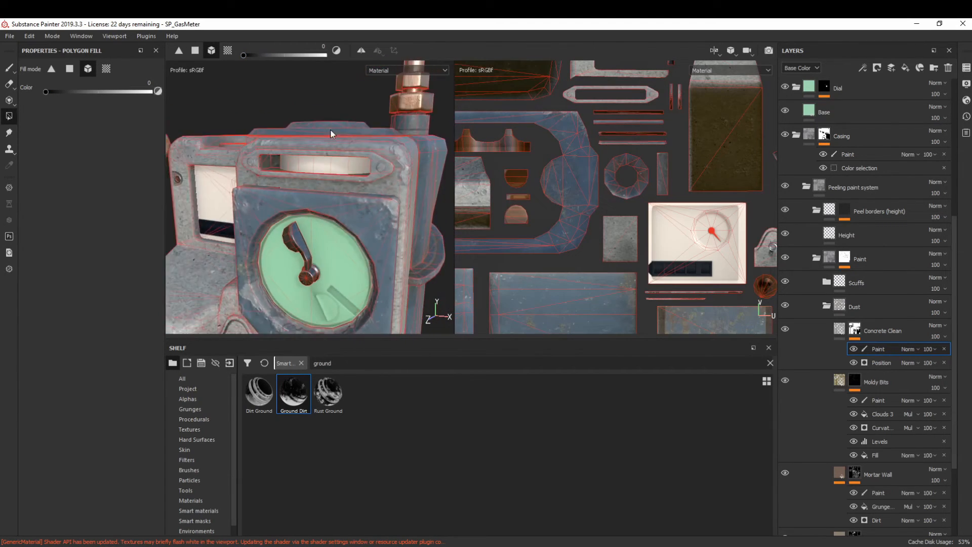
pyautogui.scroll(-3, 299, 270)
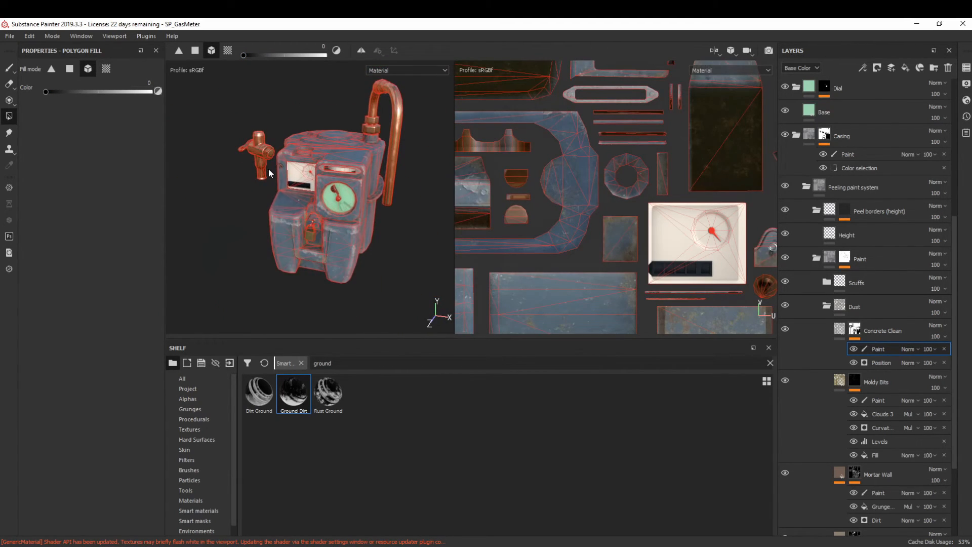
pyautogui.keyDown('alt'); pyautogui.moveTo(314, 146); pyautogui.dragTo(265, 209, button='middle'); pyautogui.keyUp('alt')
# - Add a linear dodge generator on top of the Concrete Clean mask and switch it from Dripping Rust to Dirt
pyautogui.click(8, 68)
pyautogui.scroll(7, 323, 190)
pyautogui.keyDown('alt'); pyautogui.moveTo(323, 203); pyautogui.dragTo(334, 172); pyautogui.keyUp('alt')
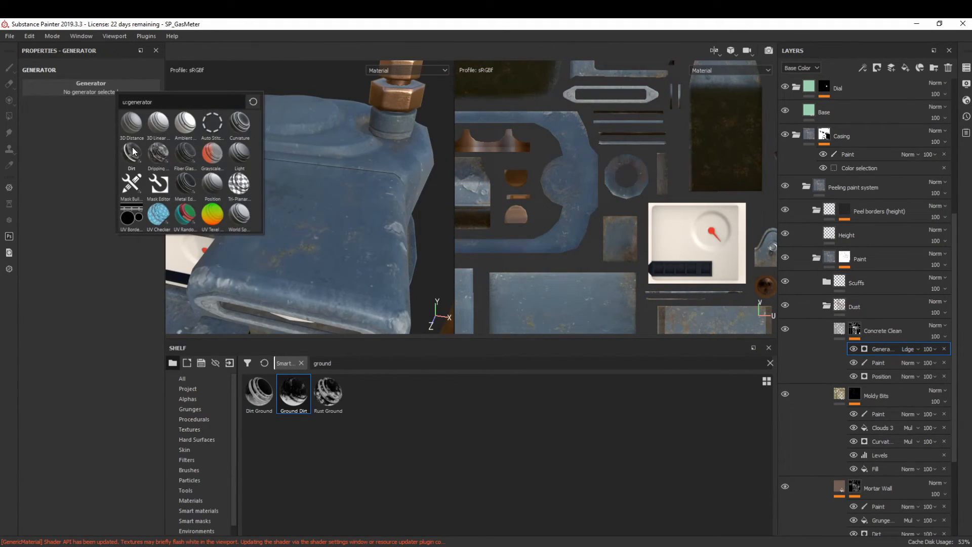
pyautogui.click(157, 167)
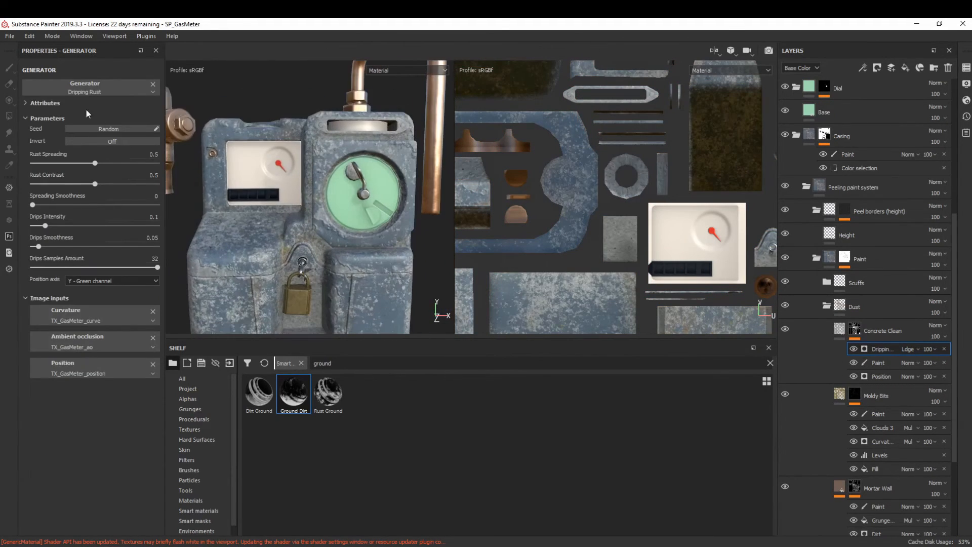
pyautogui.click(85, 88)
pyautogui.click(230, 151)
# - Set the Dirt generator's grunge amount to 0.03 and dirt level to 0.2, with triplanar on and Grunge Map 007 as custom grunge
pyautogui.moveTo(41, 236); pyautogui.dragTo(36, 239)
pyautogui.moveTo(43, 163); pyautogui.dragTo(55, 167)
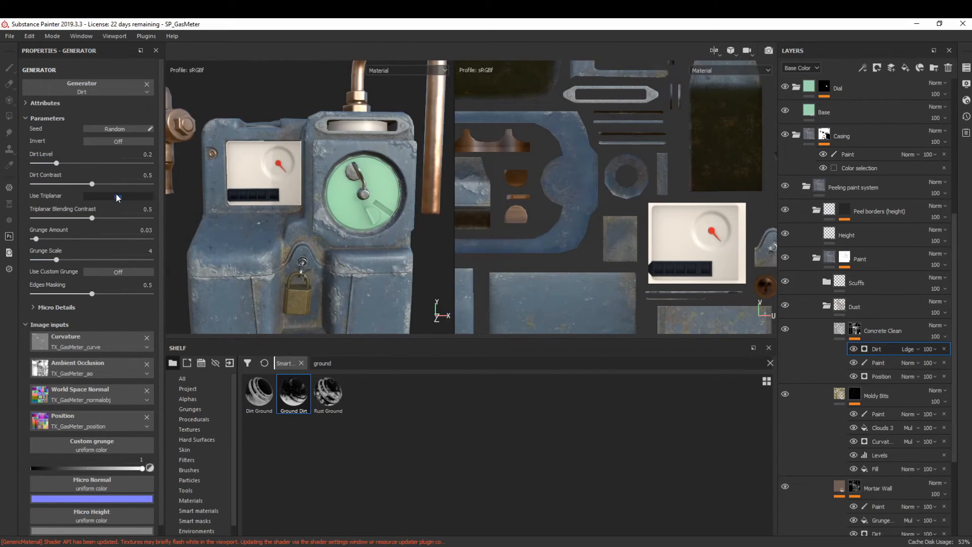
pyautogui.click(190, 409)
pyautogui.moveTo(500, 473); pyautogui.dragTo(92, 444)
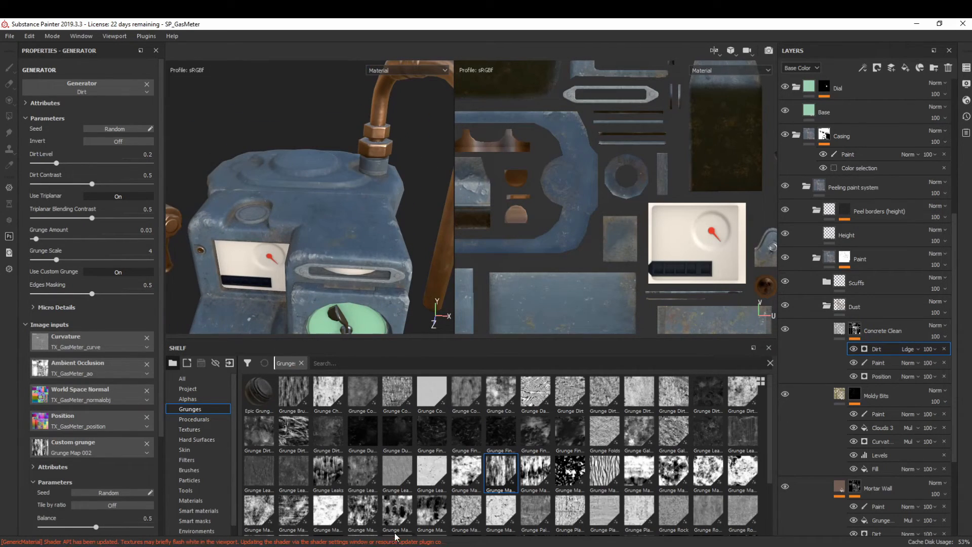
pyautogui.moveTo(673, 470)
pyautogui.mouseDown()
pyautogui.moveTo(167, 433)
pyautogui.moveTo(115, 452)
pyautogui.mouseUp()
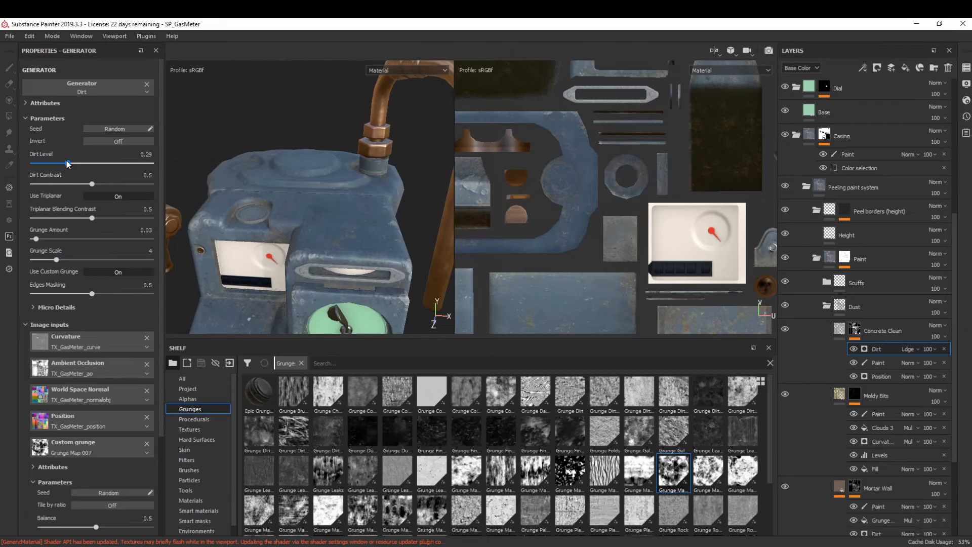
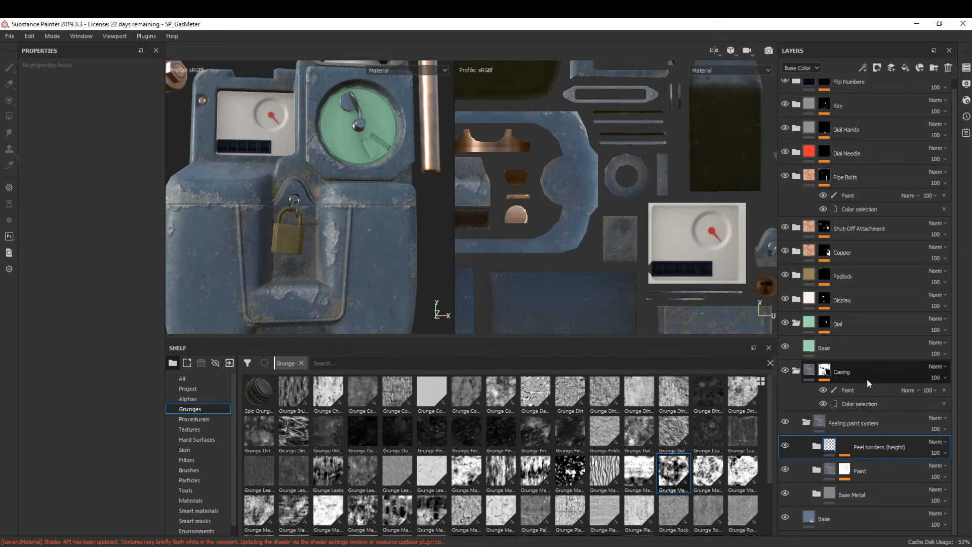
# - Add a fill layer above the Peeling paint system folder with black base color, roughness and metallic at 1, and the normal channel off
pyautogui.click(863, 390)
pyautogui.click(859, 416)
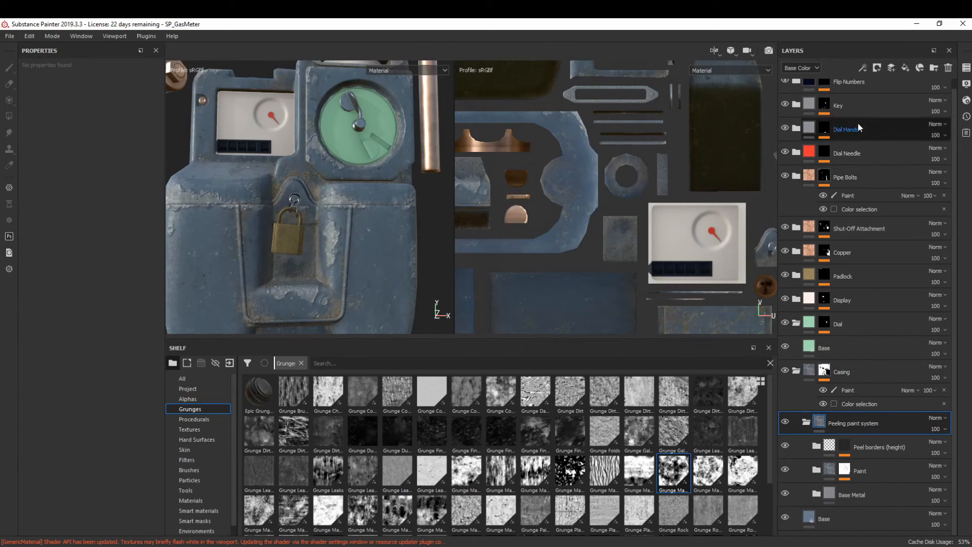
pyautogui.click(906, 67)
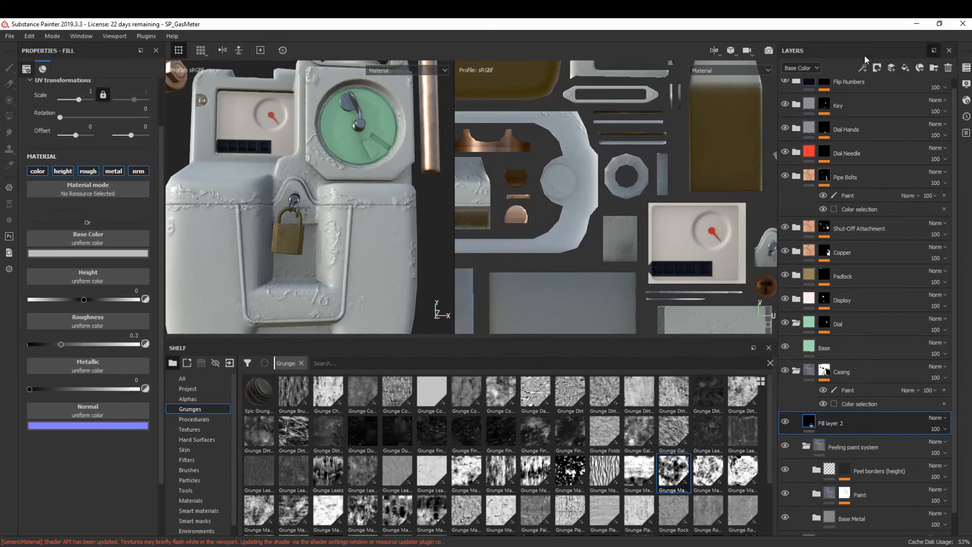
pyautogui.click(59, 170)
pyautogui.click(115, 171)
pyautogui.click(137, 171)
pyautogui.click(64, 171)
pyautogui.click(84, 171)
pyautogui.click(107, 170)
pyautogui.click(88, 172)
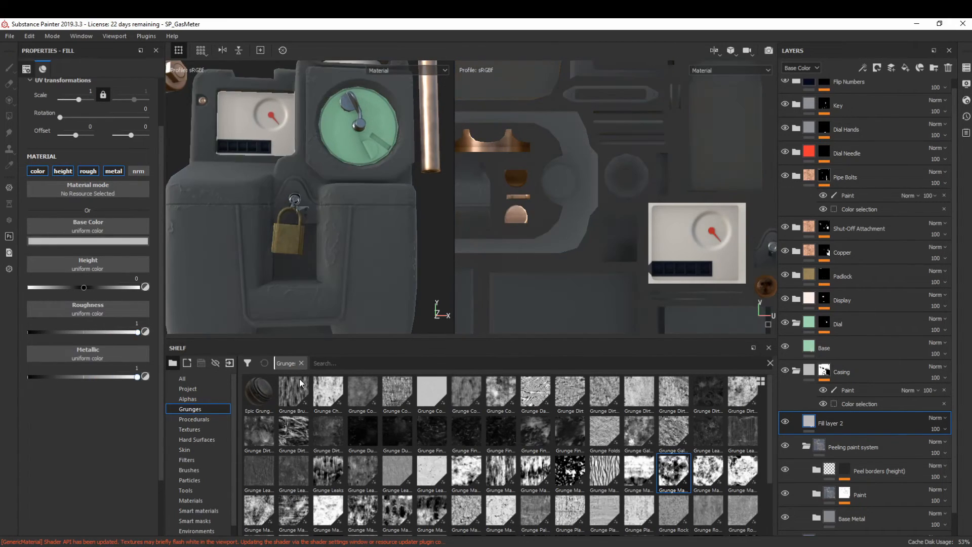
pyautogui.click(104, 241)
pyautogui.moveTo(126, 285); pyautogui.dragTo(1, 475)
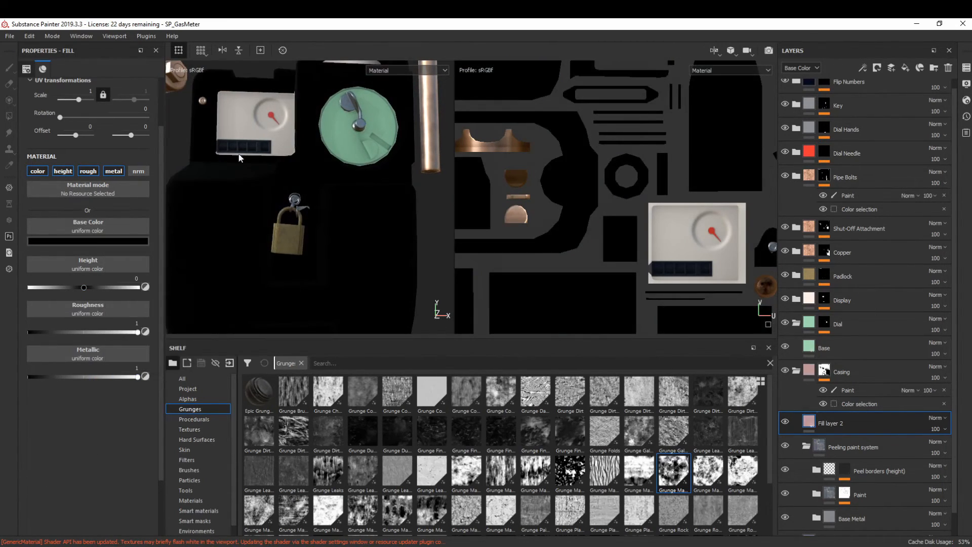
# - Give the black fill layer a black mask with an inverted Ambient Occlusion generator at global balance 0.48 and global contrast 0.78
pyautogui.click(891, 67)
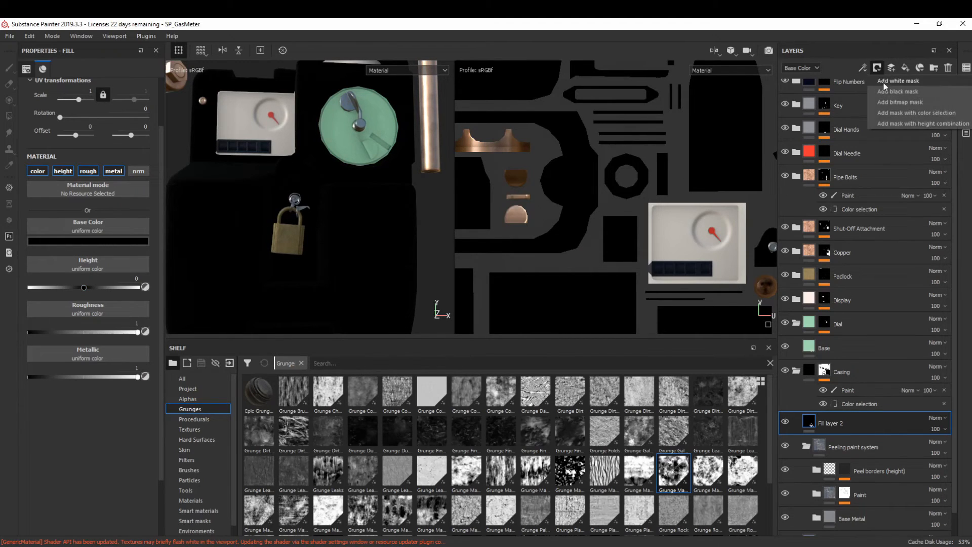
pyautogui.click(883, 82)
pyautogui.click(880, 67)
pyautogui.click(886, 91)
pyautogui.click(862, 68)
pyautogui.click(868, 82)
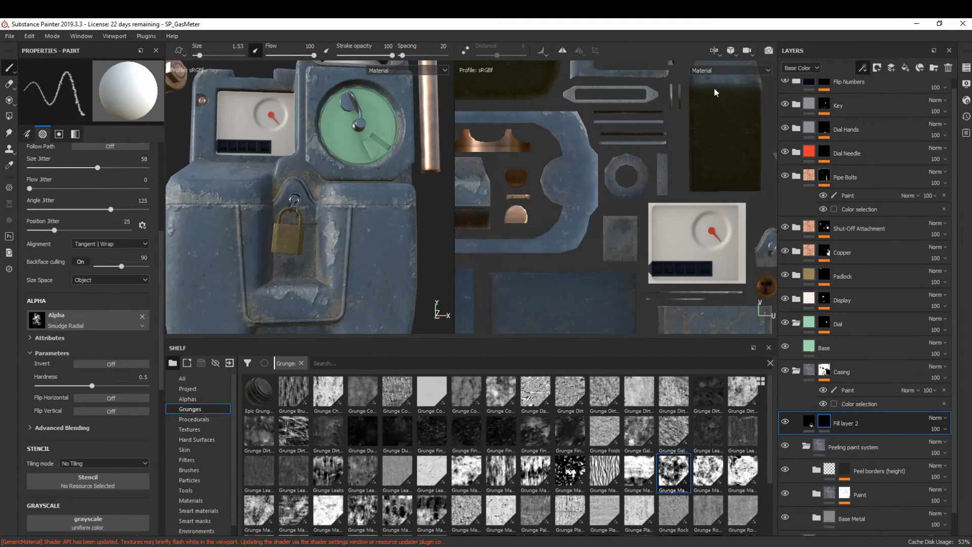
pyautogui.click(139, 87)
pyautogui.click(261, 120)
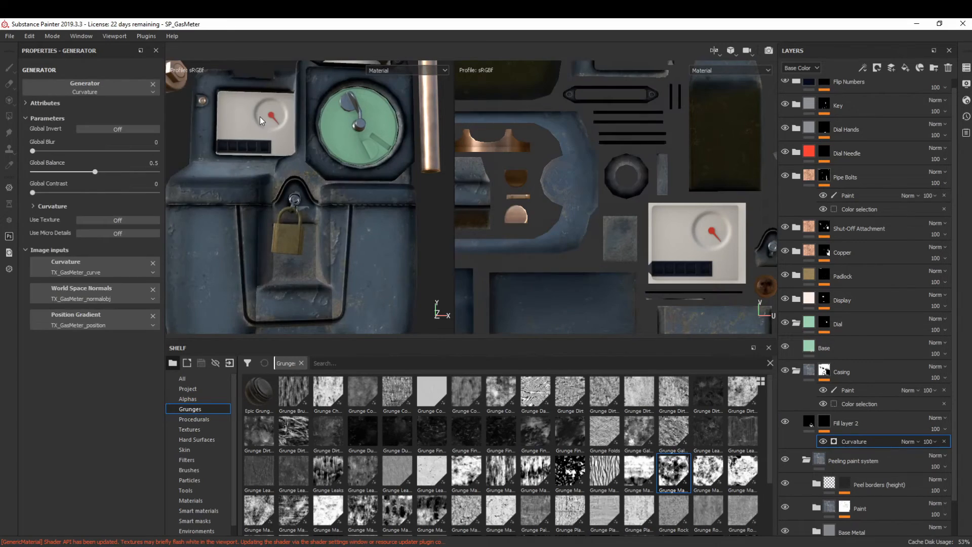
pyautogui.moveTo(120, 173); pyautogui.dragTo(47, 172)
# - Add a paint effect to the black layer's mask and remove the darkening from the casing's recess and body faces with black Polygon Fill
pyautogui.click(863, 67)
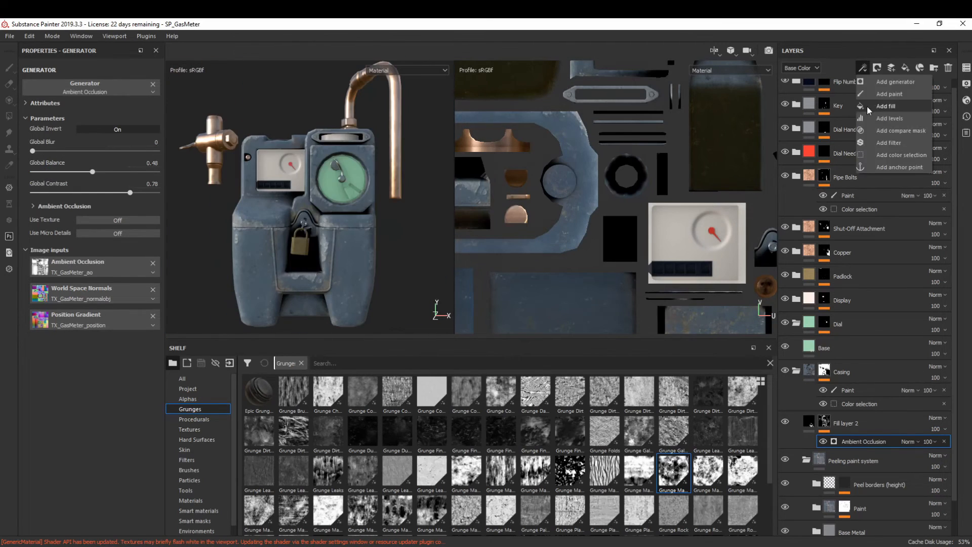
pyautogui.click(868, 94)
pyautogui.click(9, 116)
pyautogui.click(70, 69)
pyautogui.moveTo(190, 321); pyautogui.dragTo(390, 264)
pyautogui.scroll(3, 264, 173)
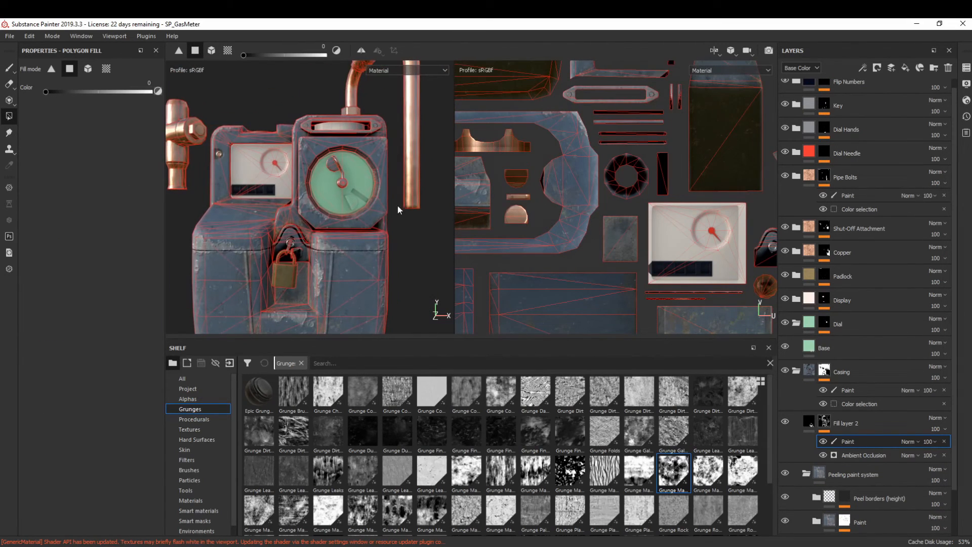
pyautogui.keyDown('alt'); pyautogui.moveTo(265, 174); pyautogui.dragTo(268, 124); pyautogui.keyUp('alt')
pyautogui.moveTo(299, 85)
pyautogui.mouseDown()
pyautogui.moveTo(361, 106)
pyautogui.moveTo(384, 206)
pyautogui.mouseUp()
pyautogui.moveTo(384, 206)
pyautogui.keyDown('alt'); pyautogui.mouseDown(button='right')
pyautogui.moveTo(348, 191)
pyautogui.moveTo(251, 199)
pyautogui.moveTo(256, 207)
pyautogui.mouseUp(button='right'); pyautogui.keyUp('alt')
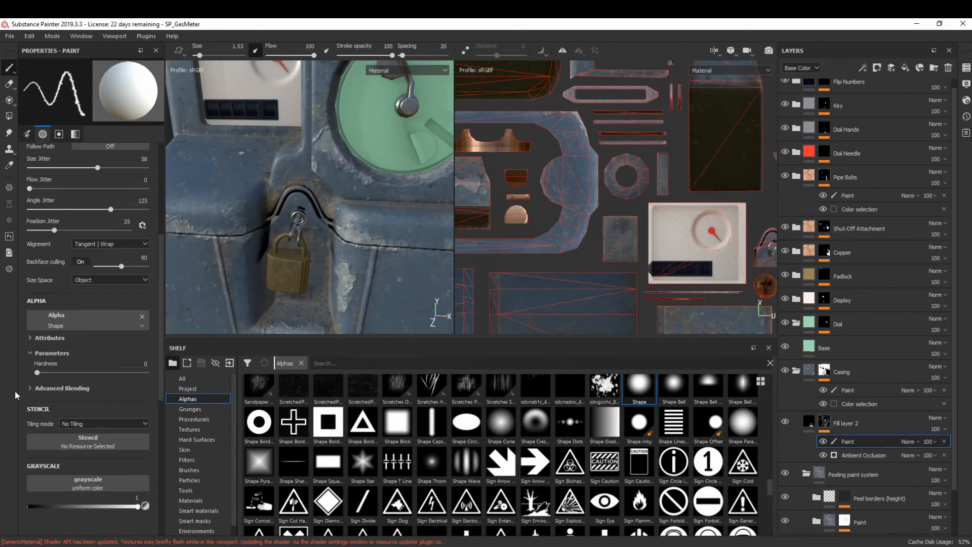
# - Paint black on the mask around the padlock and latch with the Shape alpha at hardness 1 and no size, angle or position jitter
pyautogui.moveTo(15, 395); pyautogui.dragTo(305, 358)
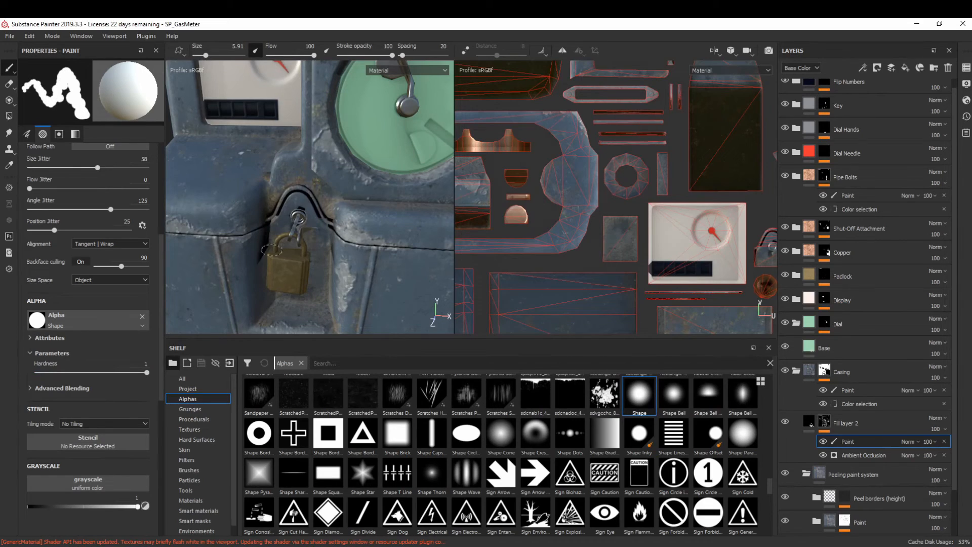
pyautogui.scroll(5, 266, 272)
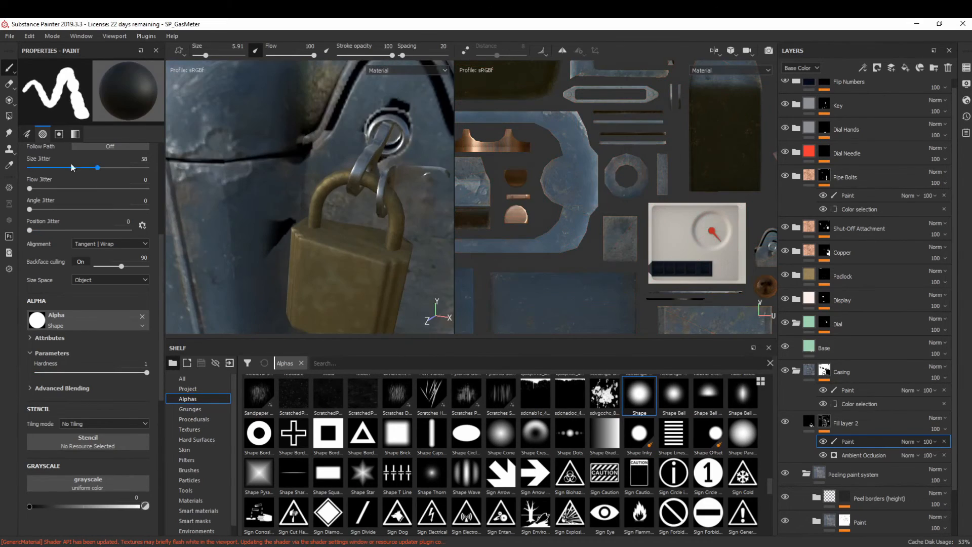
pyautogui.keyDown('alt'); pyautogui.moveTo(321, 147); pyautogui.dragTo(290, 234, button='middle'); pyautogui.keyUp('alt')
pyautogui.moveTo(267, 186)
pyautogui.mouseDown()
pyautogui.moveTo(279, 170)
pyautogui.moveTo(319, 195)
pyautogui.mouseUp()
pyautogui.keyDown('ctrl'); pyautogui.moveTo(235, 263); pyautogui.dragTo(215, 263, button='right'); pyautogui.keyUp('ctrl')
pyautogui.moveTo(236, 265)
pyautogui.mouseDown()
pyautogui.moveTo(348, 197)
pyautogui.moveTo(370, 253)
pyautogui.mouseUp()
pyautogui.keyDown('alt'); pyautogui.moveTo(324, 213); pyautogui.dragTo(317, 238); pyautogui.keyUp('alt')
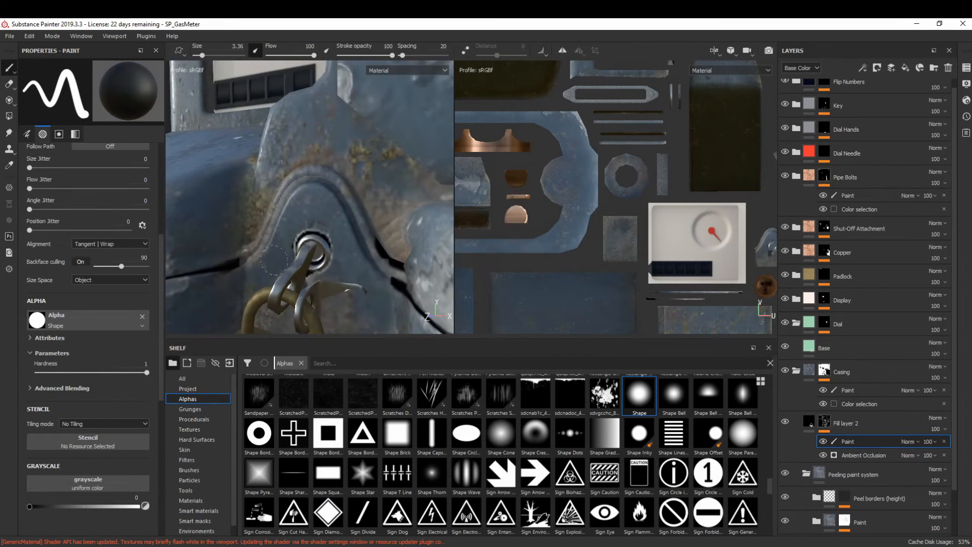
# - Enlarge the brush for the latch area and set the mask's paint effect to Multiply blending
pyautogui.scroll(-6, 289, 173)
pyautogui.keyDown('ctrl'); pyautogui.moveTo(255, 168); pyautogui.dragTo(276, 169, button='right'); pyautogui.keyUp('ctrl')
pyautogui.press('4')
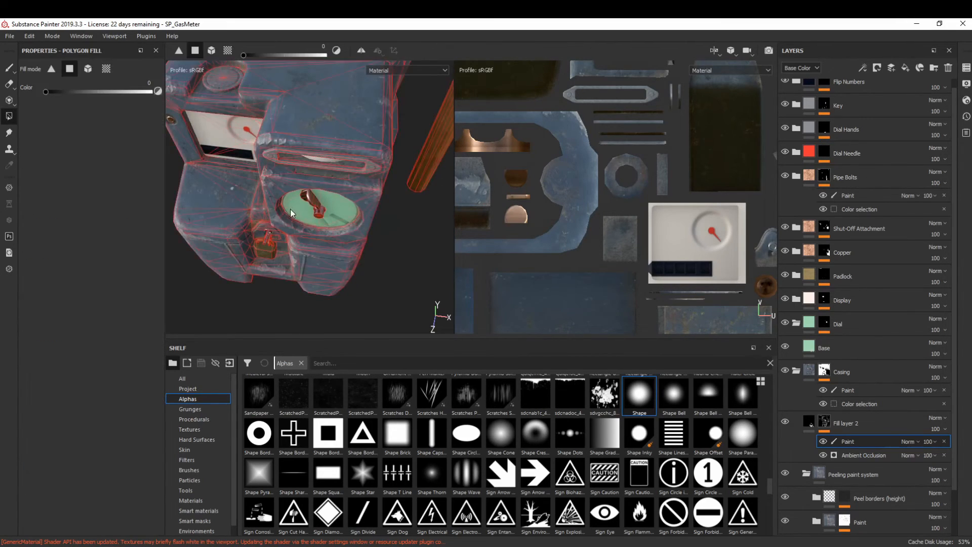
pyautogui.keyDown('alt'); pyautogui.moveTo(293, 212); pyautogui.dragTo(357, 175); pyautogui.keyUp('alt')
pyautogui.click(9, 68)
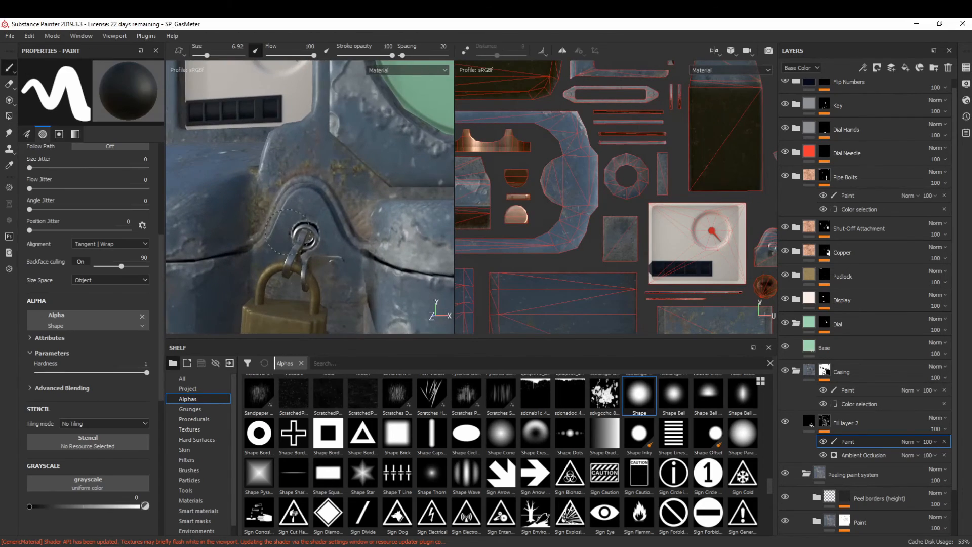
pyautogui.click(907, 441)
pyautogui.click(912, 176)
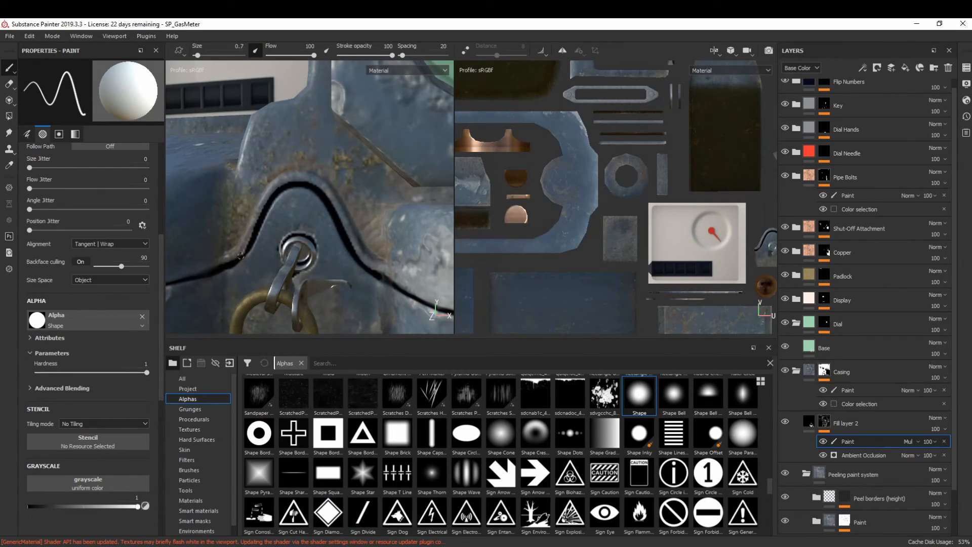
# - Touch up the seam darkening with the brush at 44 stroke opacity and rename the fill layer Cavity Boost
pyautogui.press('x')
pyautogui.press('x')
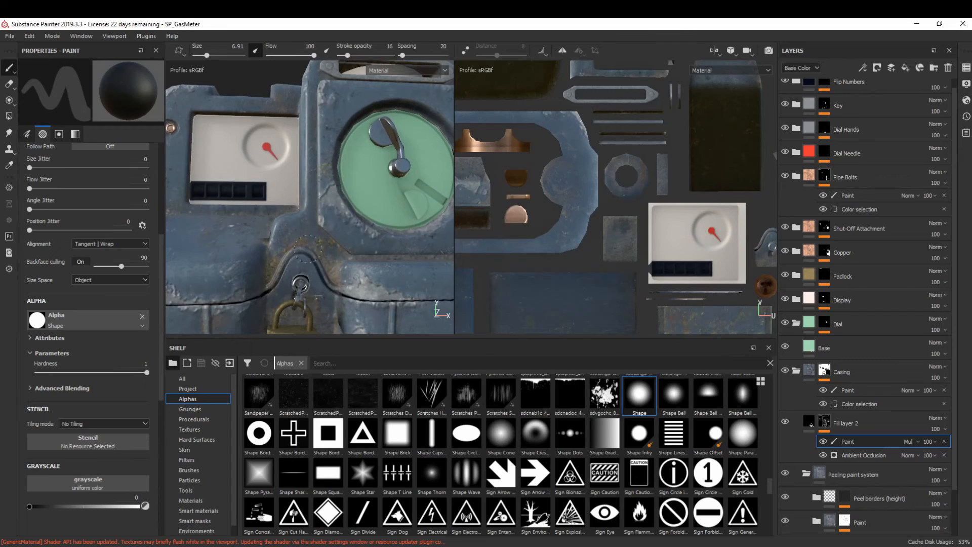
pyautogui.moveTo(347, 55); pyautogui.dragTo(362, 55)
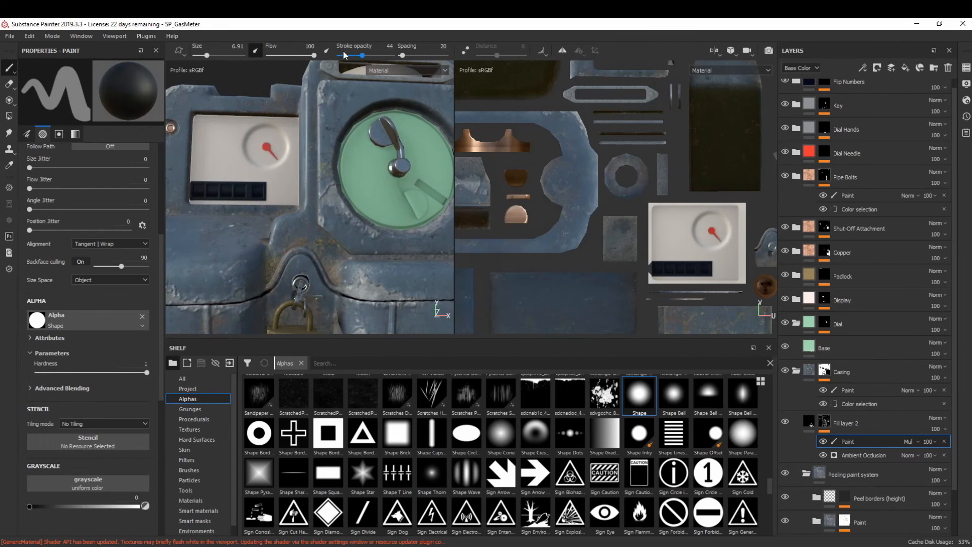
pyautogui.write('c')
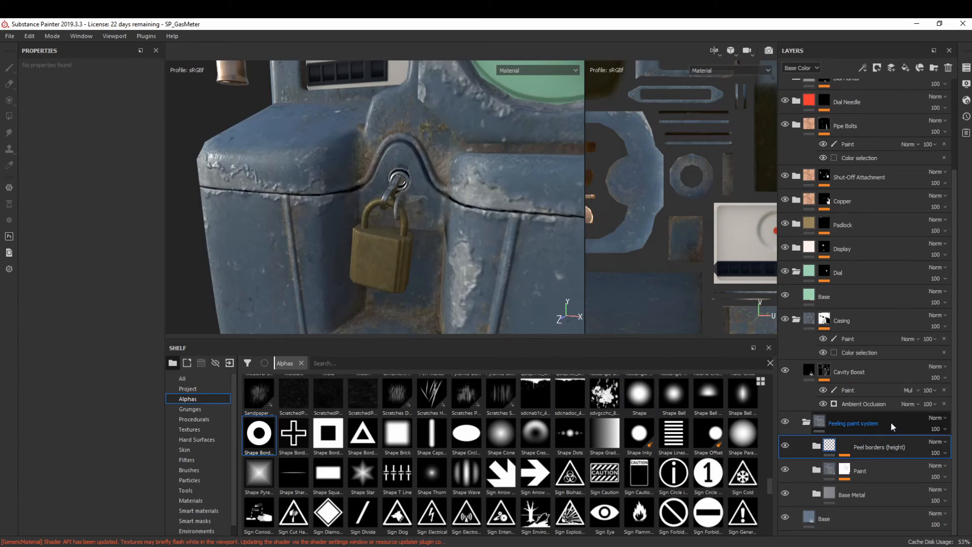
# - Add a fill layer above Cavity Boost that affects only the height channel
pyautogui.click(891, 421)
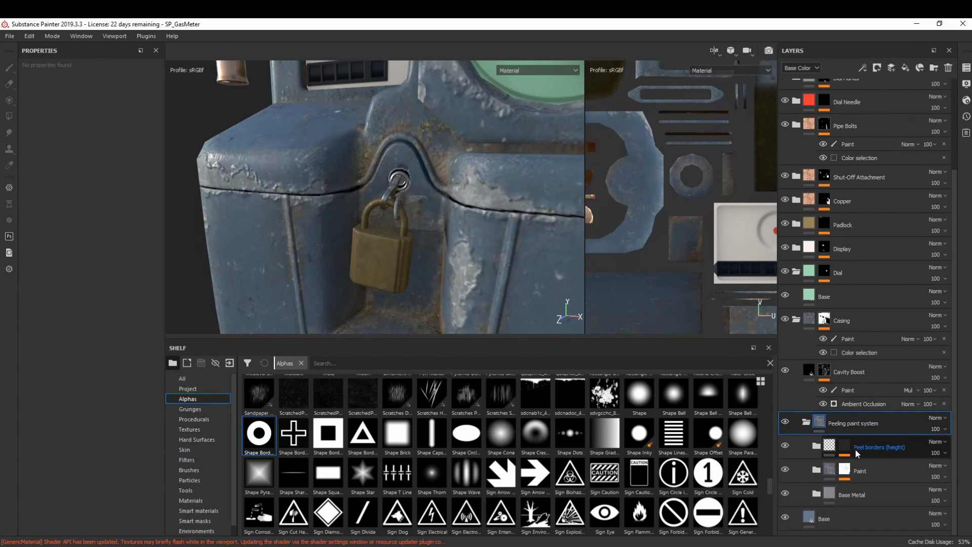
pyautogui.click(874, 446)
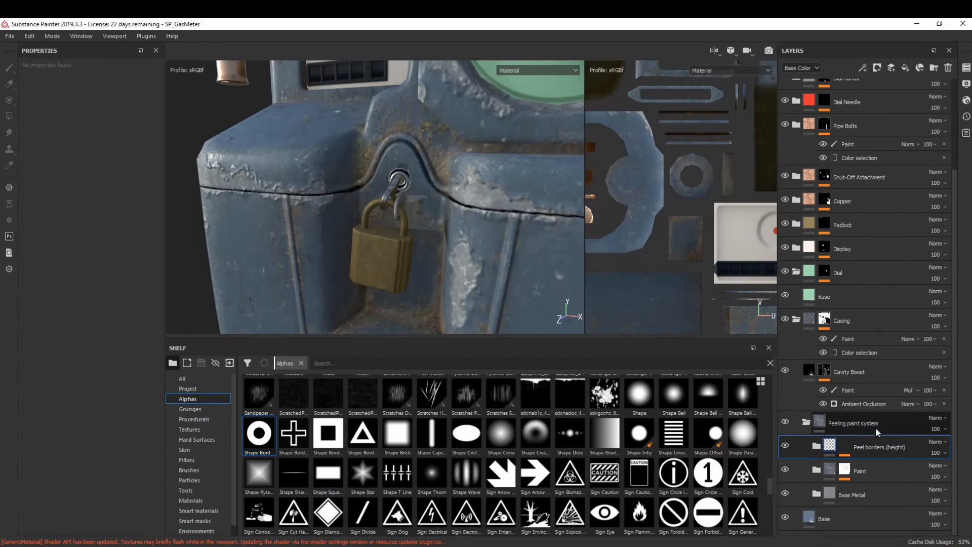
pyautogui.click(812, 373)
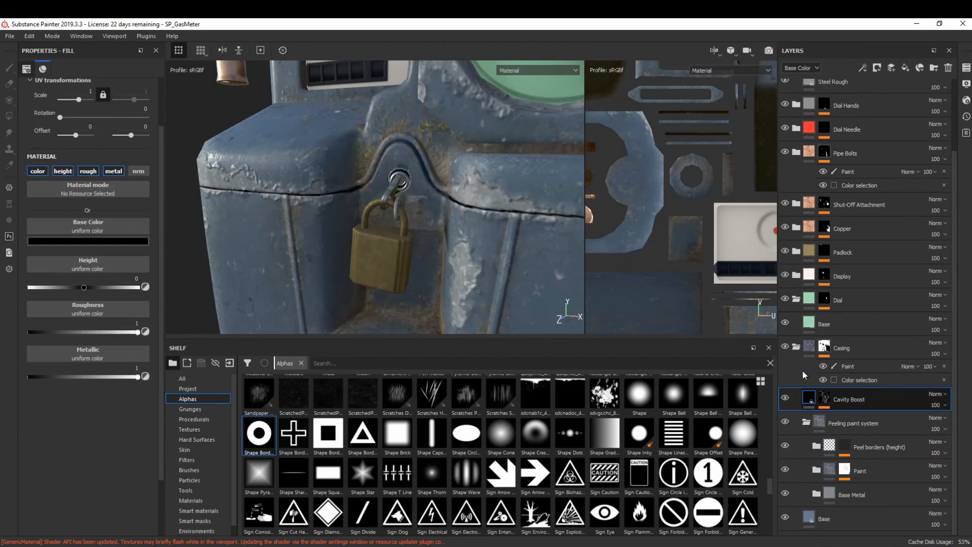
pyautogui.click(903, 70)
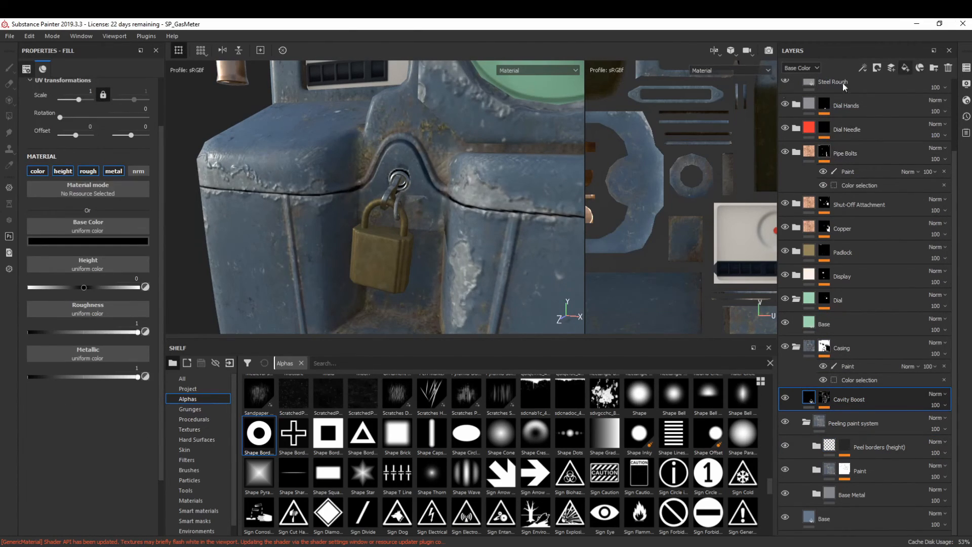
pyautogui.click(43, 172)
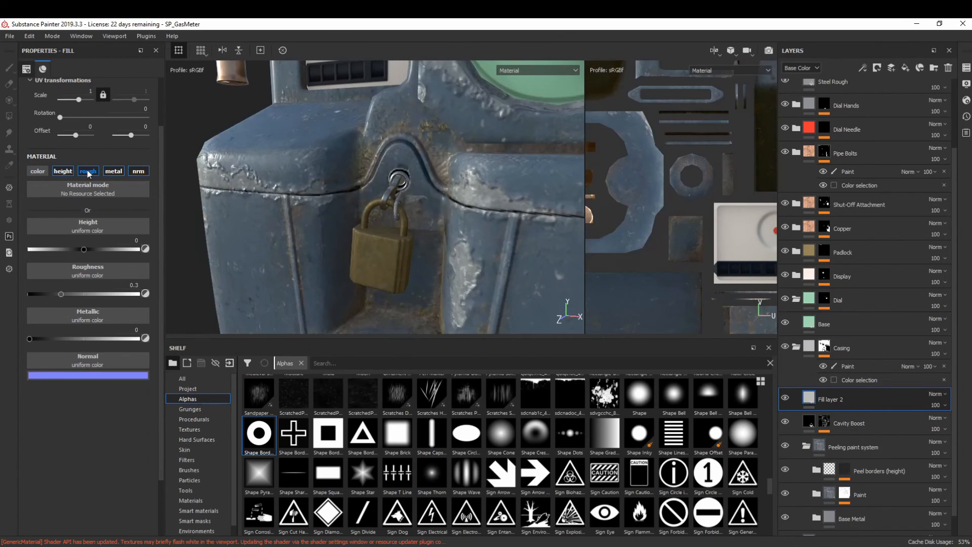
pyautogui.click(88, 171)
pyautogui.click(114, 171)
pyautogui.click(138, 171)
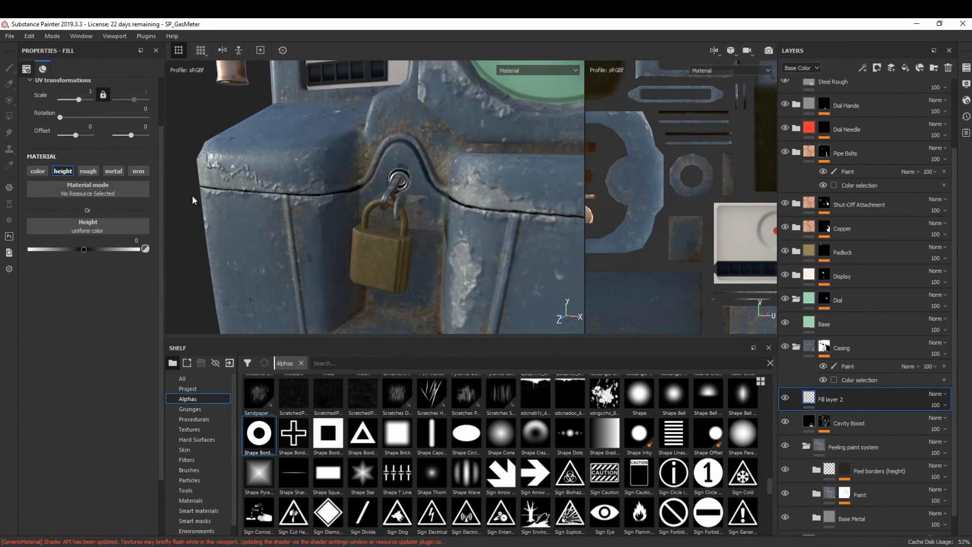
# - Rename the height-only fill layer Circle Indents and set its height to -0.2545
pyautogui.doubleClick(833, 400)
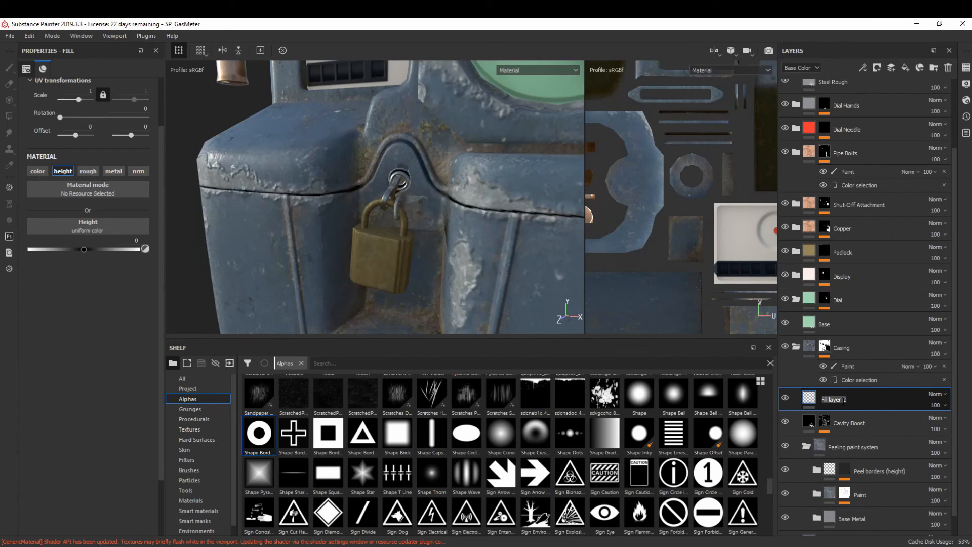
pyautogui.write('Circle Indents')
pyautogui.press('Return')
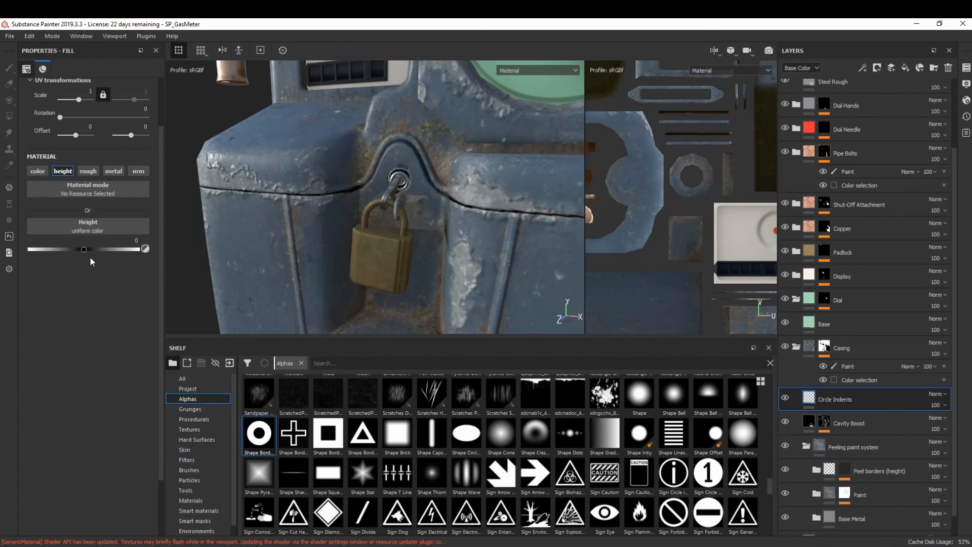
pyautogui.click(70, 249)
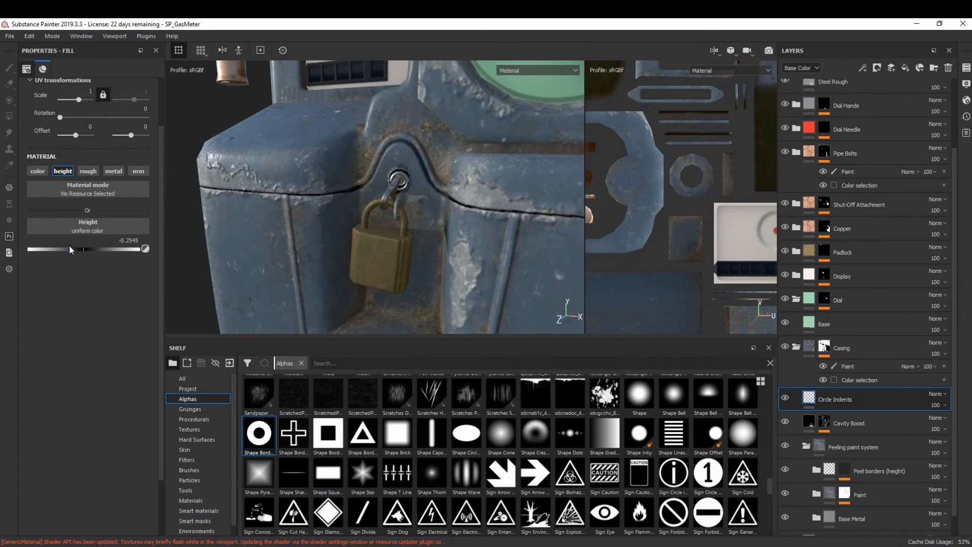
# - Add a black mask to Circle Indents and stamp a Shape Border Circle ring, border width 0.13, near each corner of the recessed padlock panel
pyautogui.click(876, 68)
pyautogui.click(882, 91)
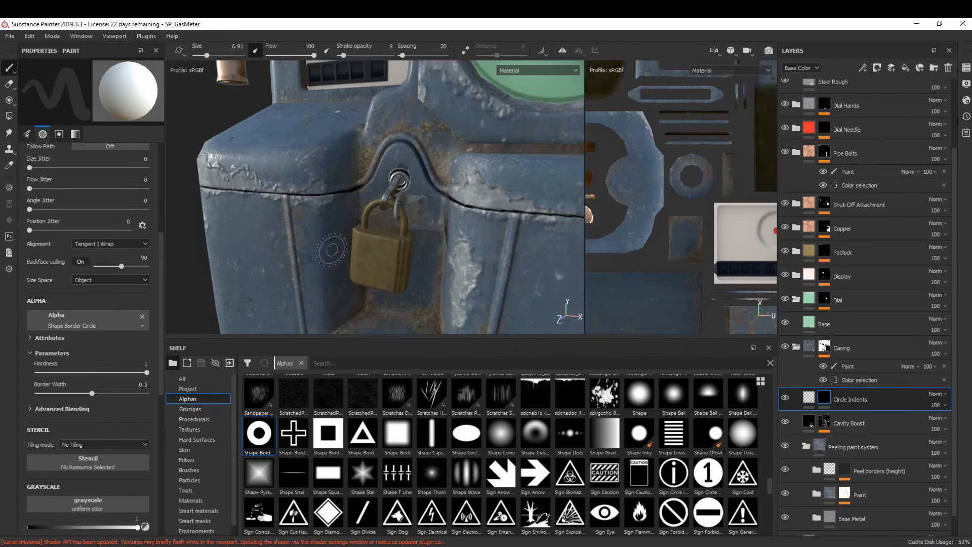
pyautogui.click(50, 392)
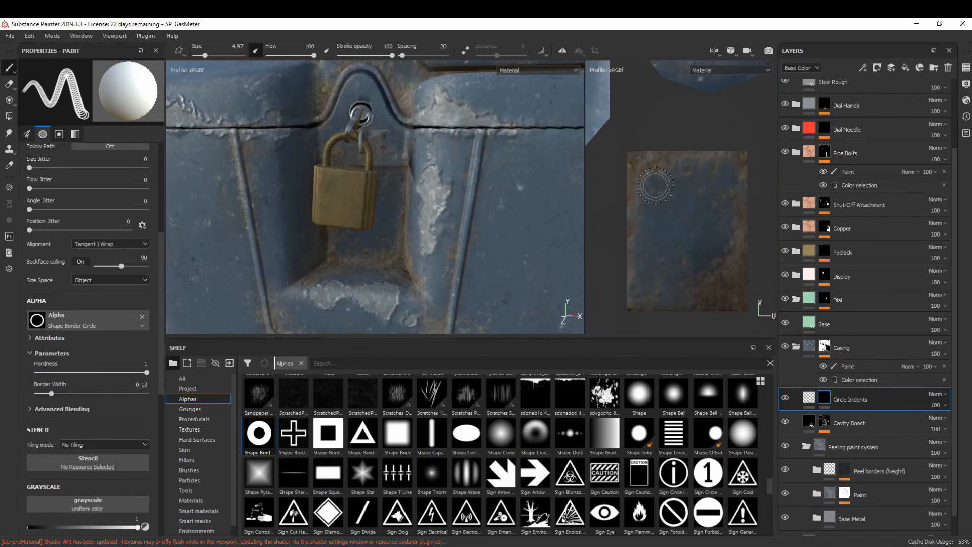
pyautogui.click(654, 188)
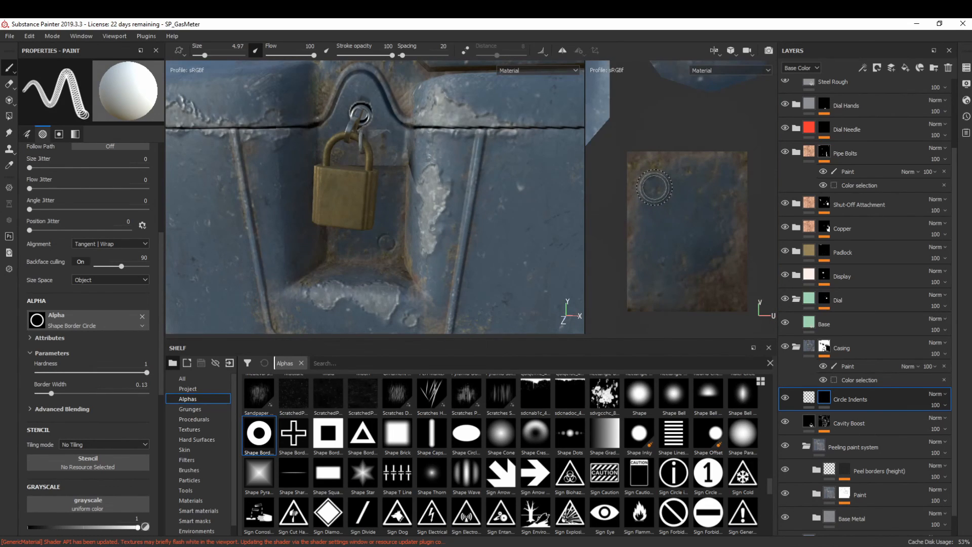
pyautogui.click(720, 189)
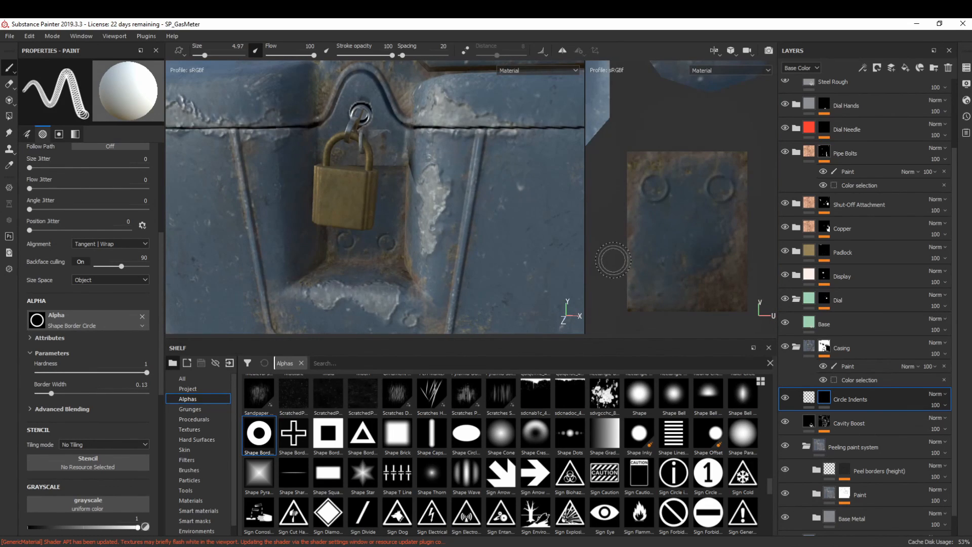
pyautogui.click(654, 279)
pyautogui.click(718, 281)
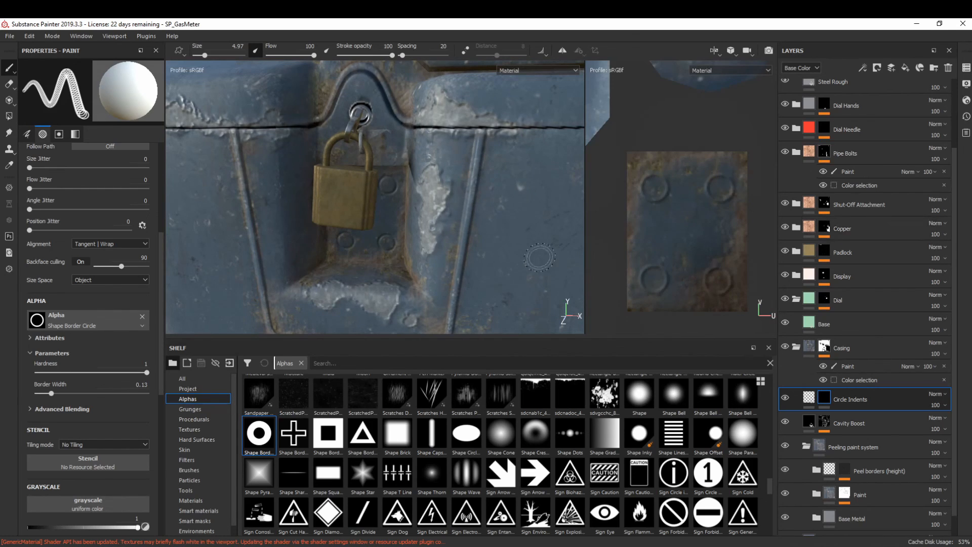
# - Adjust the height value of the Circle Indents fill to change the depth of the rings behind the padlock
pyautogui.scroll(-3, 484, 223)
pyautogui.keyDown('alt'); pyautogui.moveTo(481, 222); pyautogui.dragTo(500, 214); pyautogui.keyUp('alt')
pyautogui.scroll(5, 500, 215)
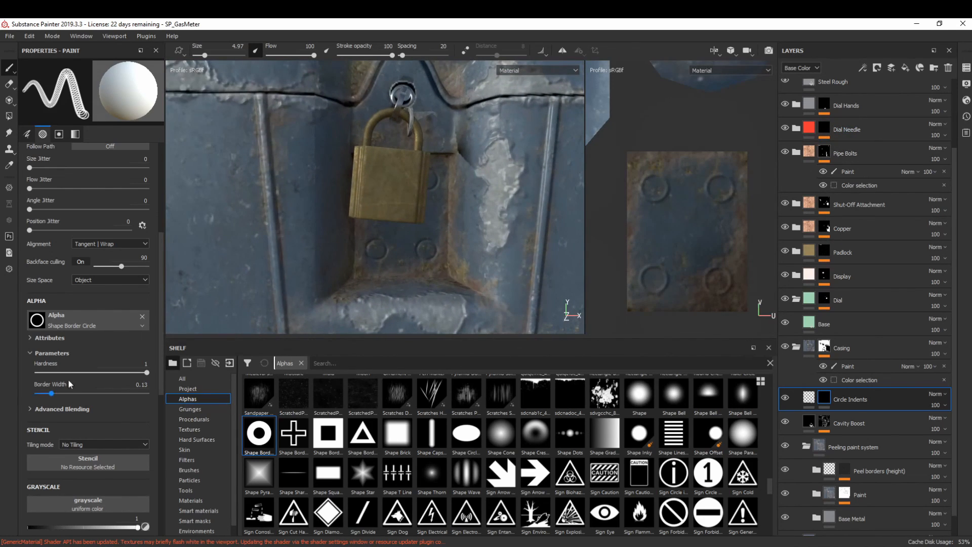
pyautogui.click(808, 397)
pyautogui.press('BackSpace')
pyautogui.press('BackSpace')
pyautogui.write('8')
pyautogui.press('Return')
pyautogui.scroll(-5, 460, 191)
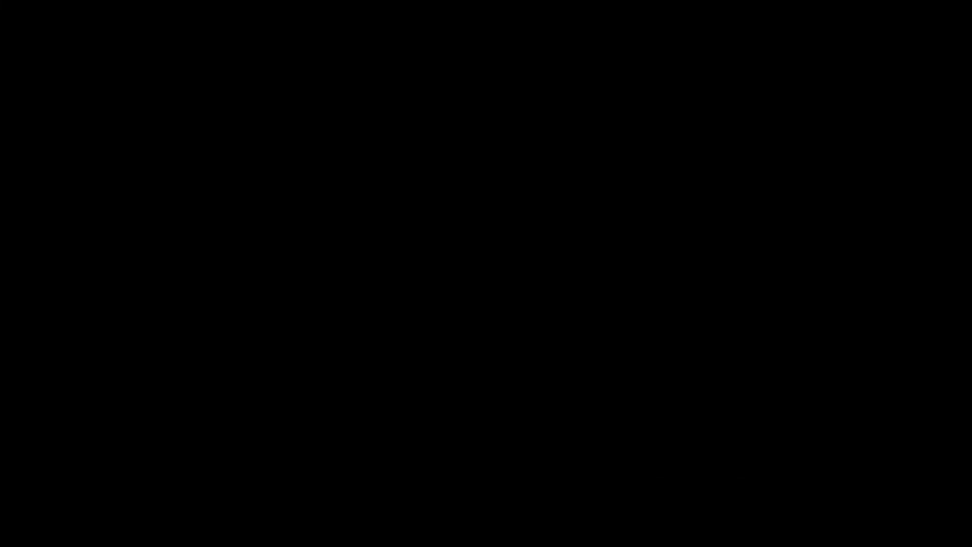